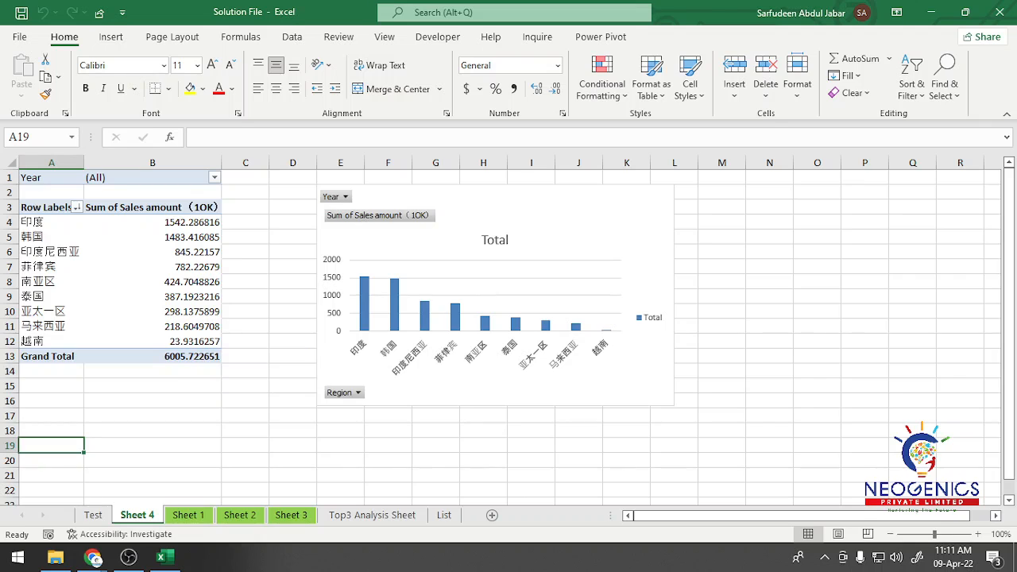
# Filter the pivot chart's Year field to show only 2014.
pyautogui.click(345, 197)
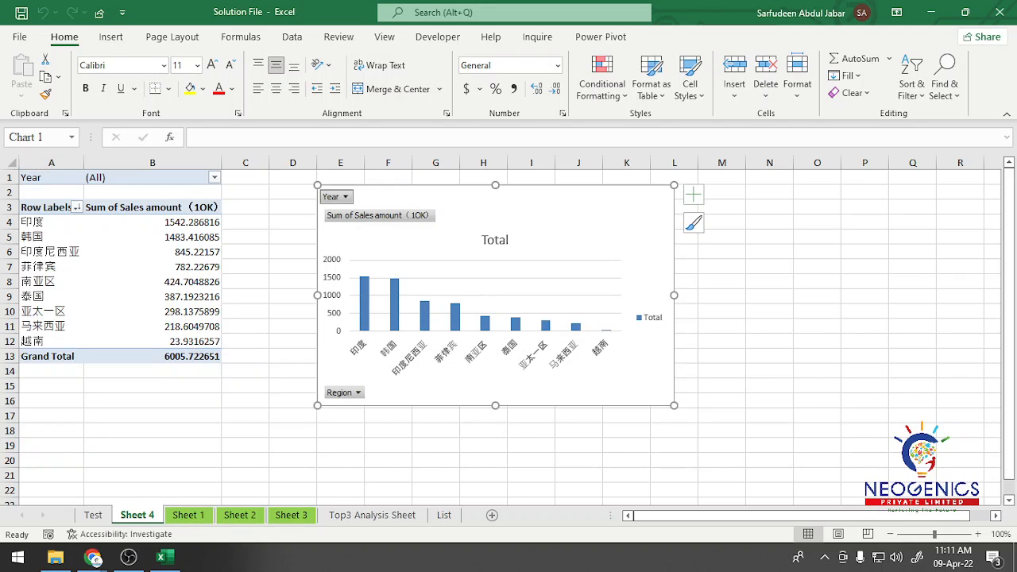
pyautogui.click(176, 353)
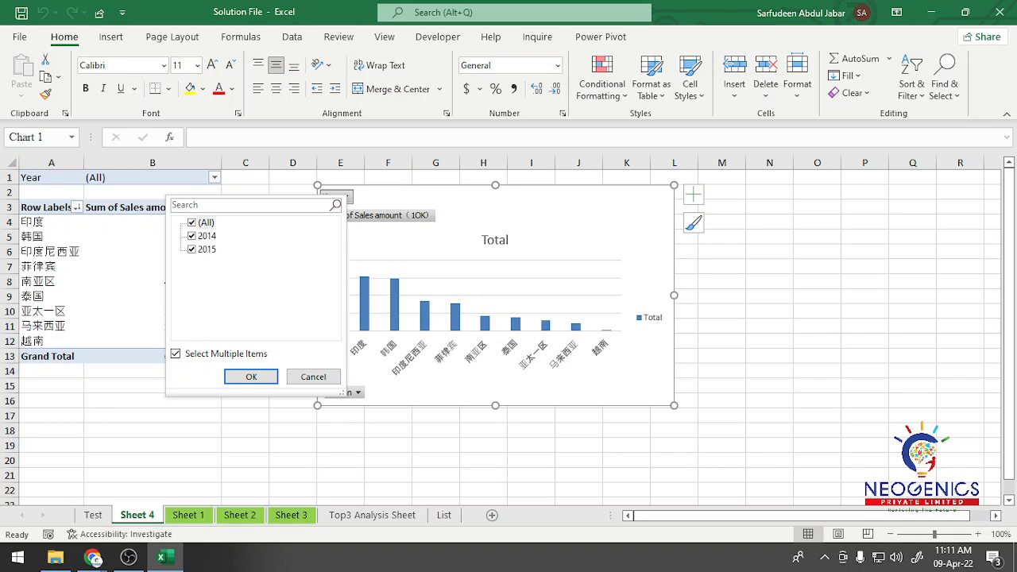
pyautogui.click(191, 222)
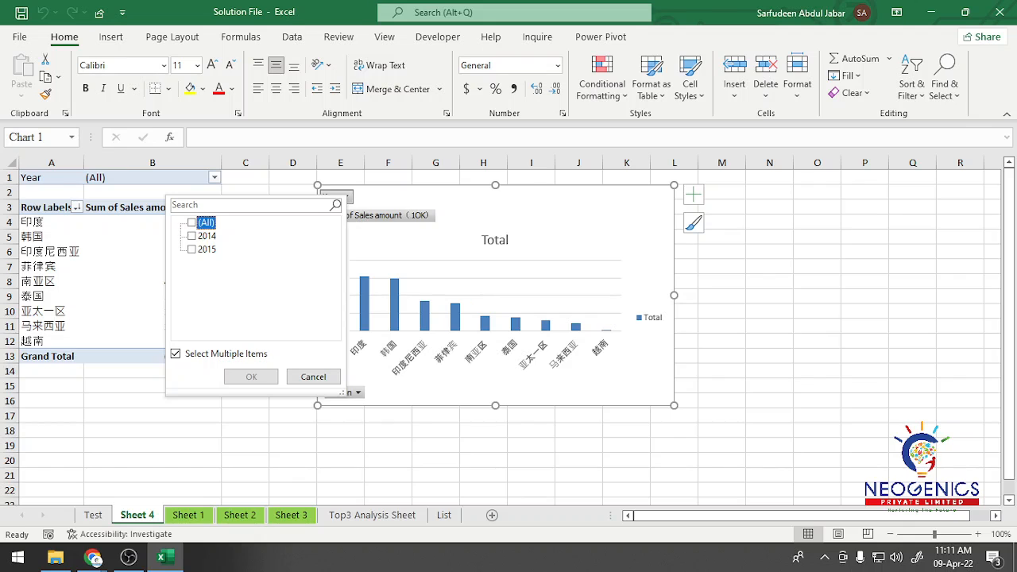
pyautogui.click(192, 236)
pyautogui.click(251, 376)
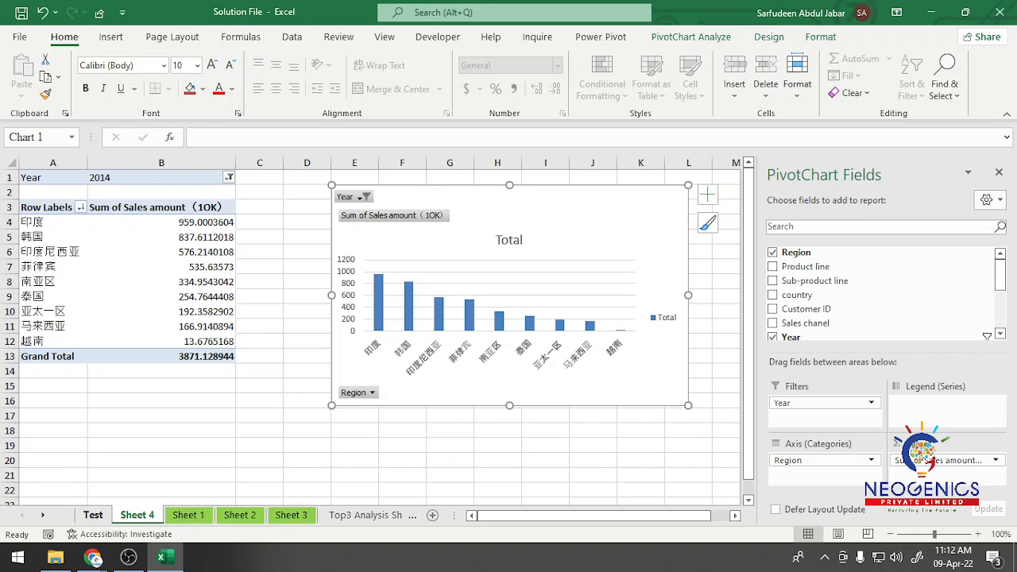
# Review the Data analysis tasks on the Test sheet, and select the first cell under 2015 contract amount in Sheet 1.
pyautogui.click(93, 515)
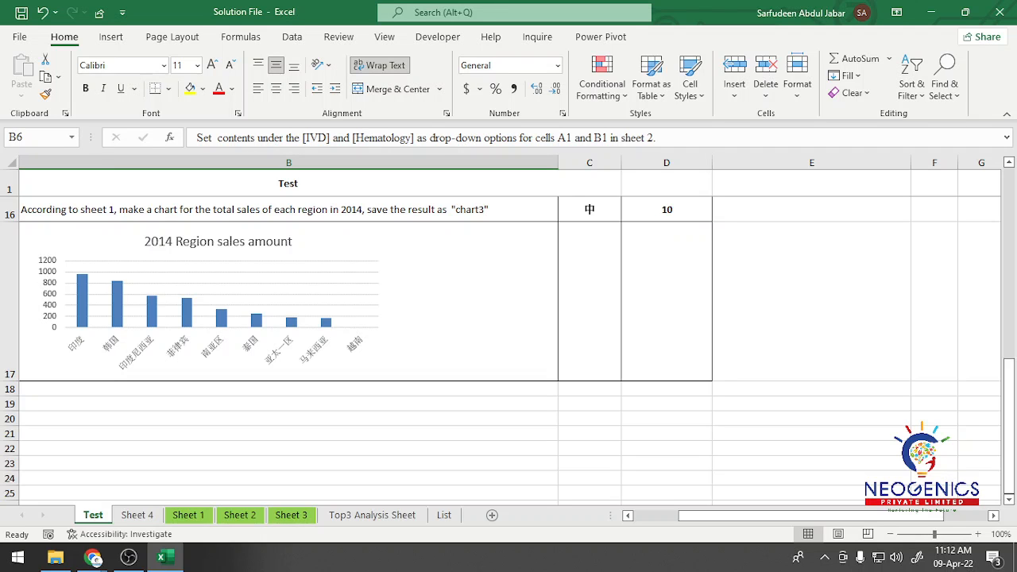
pyautogui.scroll(3, 558, 198)
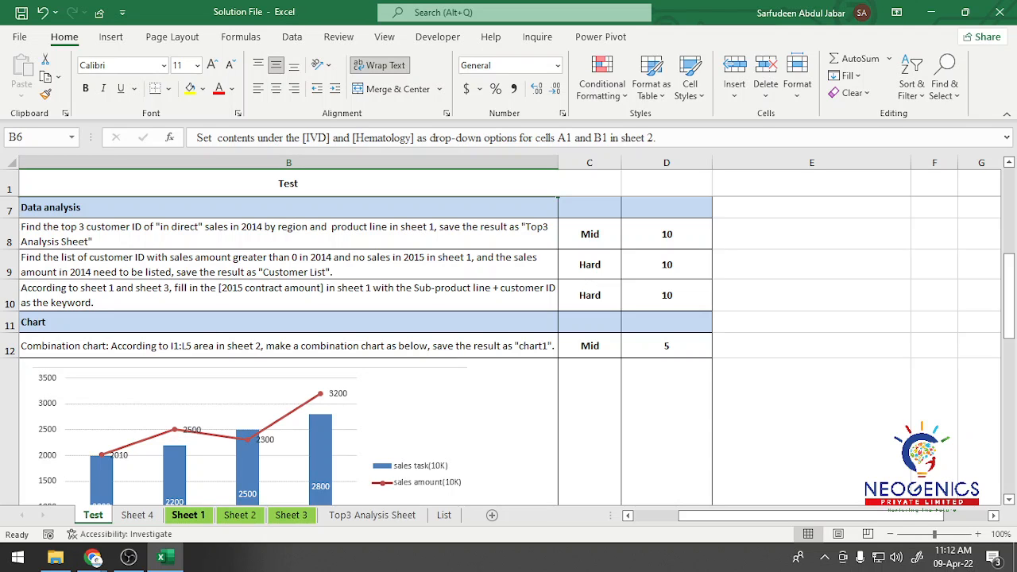
pyautogui.click(188, 515)
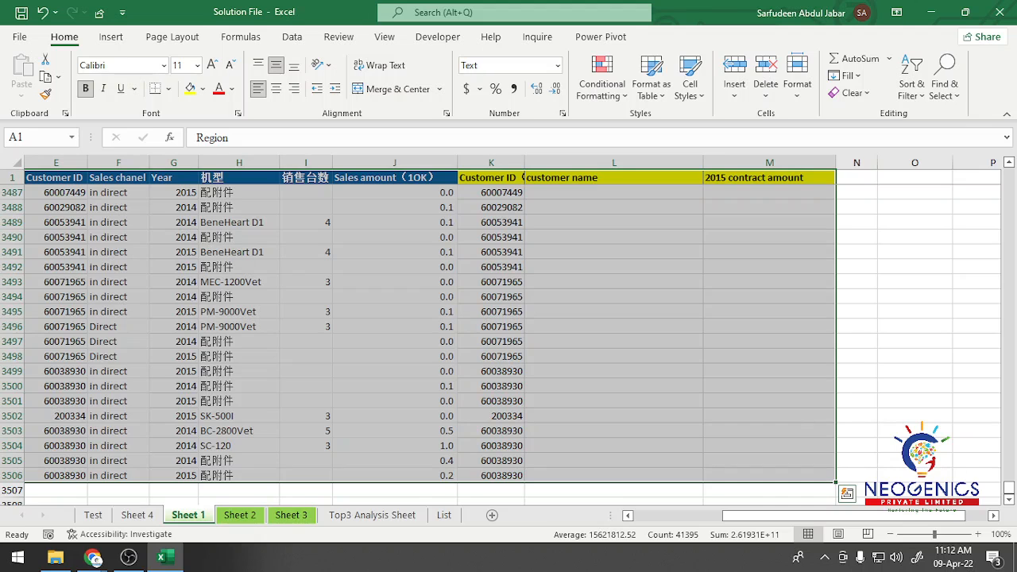
pyautogui.scroll(6, 613, 342)
pyautogui.click(769, 178)
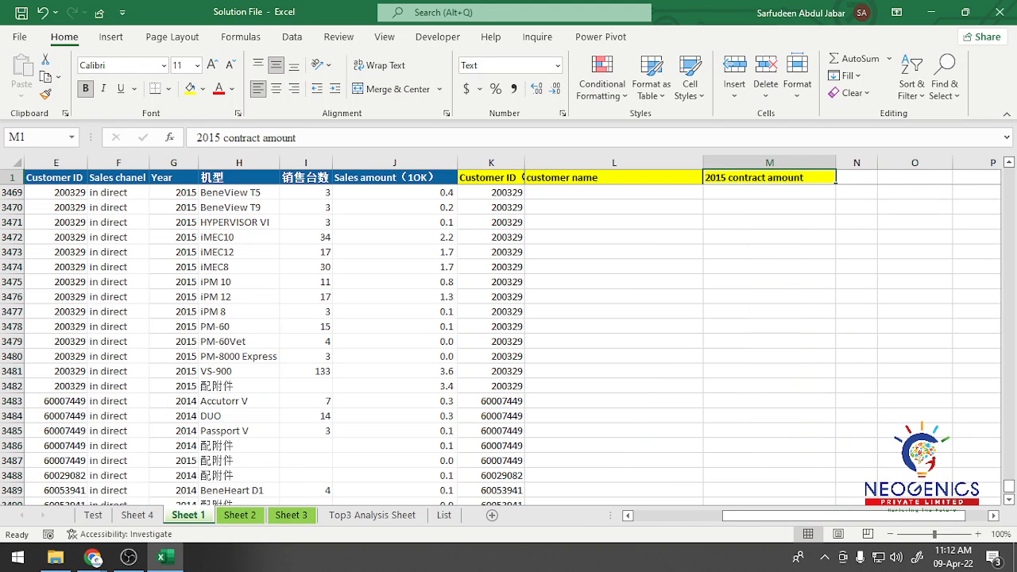
pyautogui.press('Return')
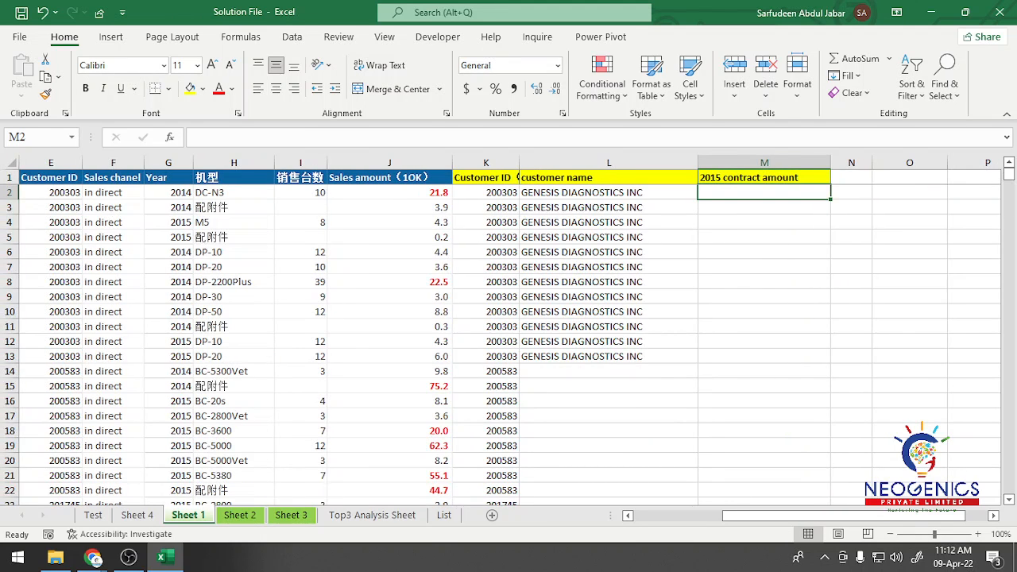
pyautogui.write('=')
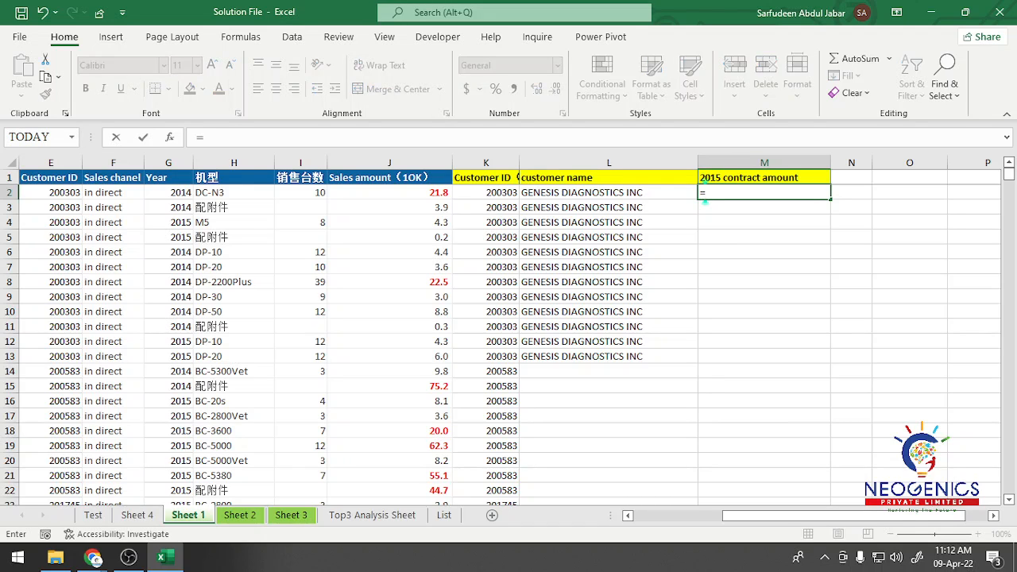
pyautogui.press('Escape')
pyautogui.click(764, 237)
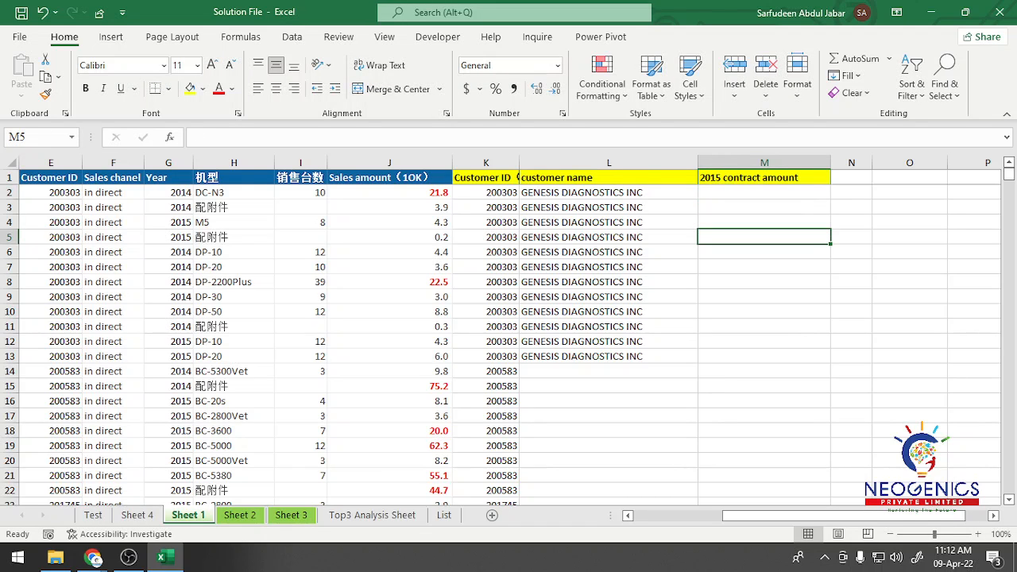
# Begin a SUMPRODUCT formula with a double opening parenthesis in cell M2, under 2015 contract amount.
pyautogui.click(764, 192)
pyautogui.scroll(4, 509, 331)
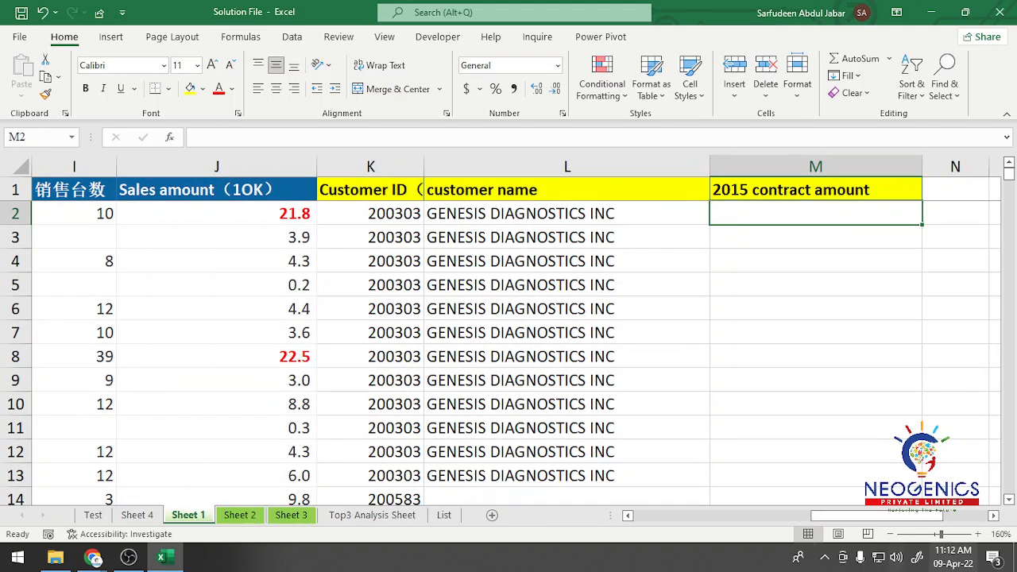
pyautogui.hscroll(4, 514, 331)
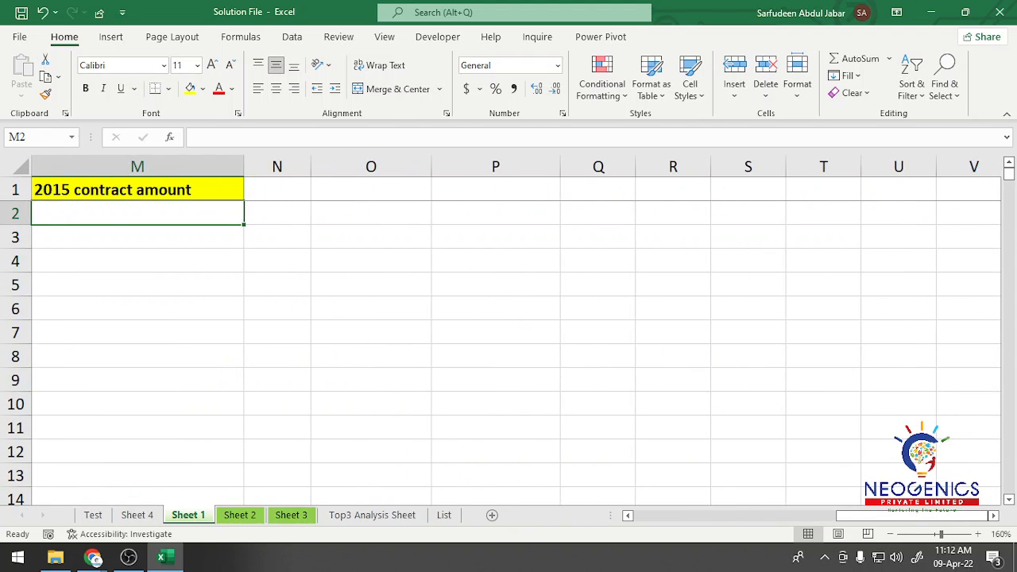
pyautogui.hscroll(-1, 508, 330)
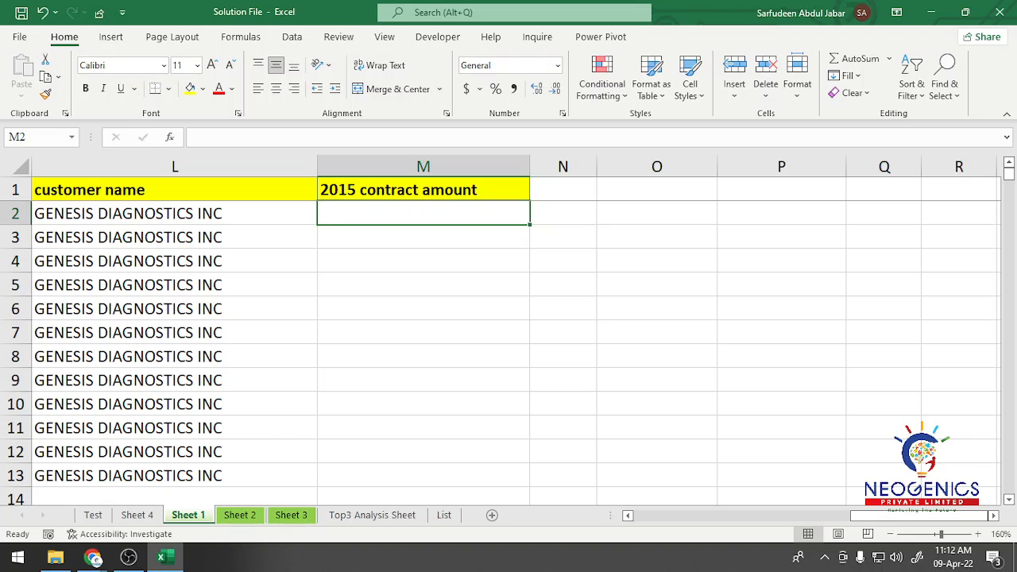
pyautogui.write('=sum')
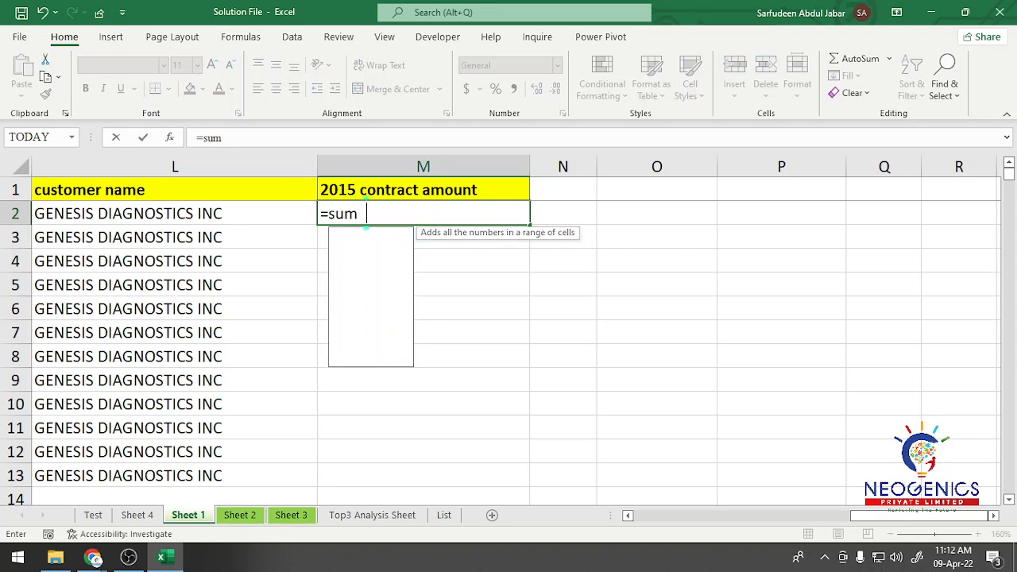
pyautogui.write('product')
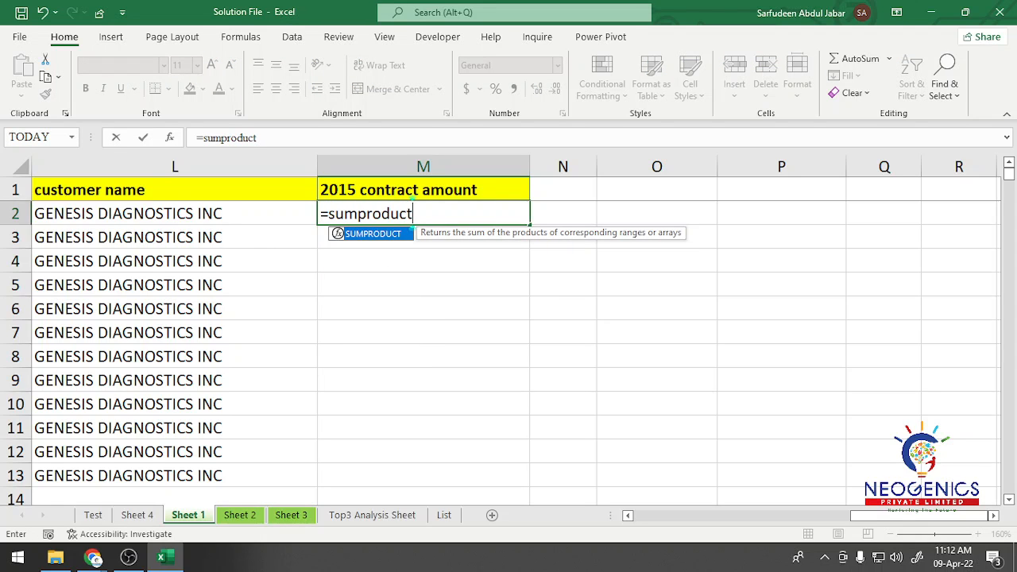
pyautogui.write('((')
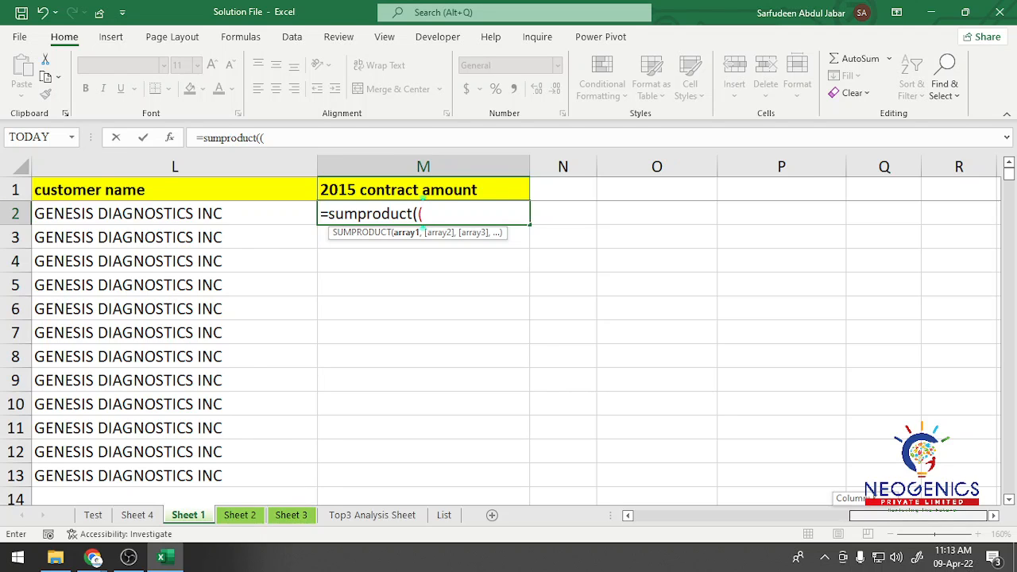
# Add Sheet 1's Sub-product line range as the absolute reference $C$2:$C$3506 to the formula, followed by an equals sign.
pyautogui.moveTo(917, 516); pyautogui.dragTo(701, 516)
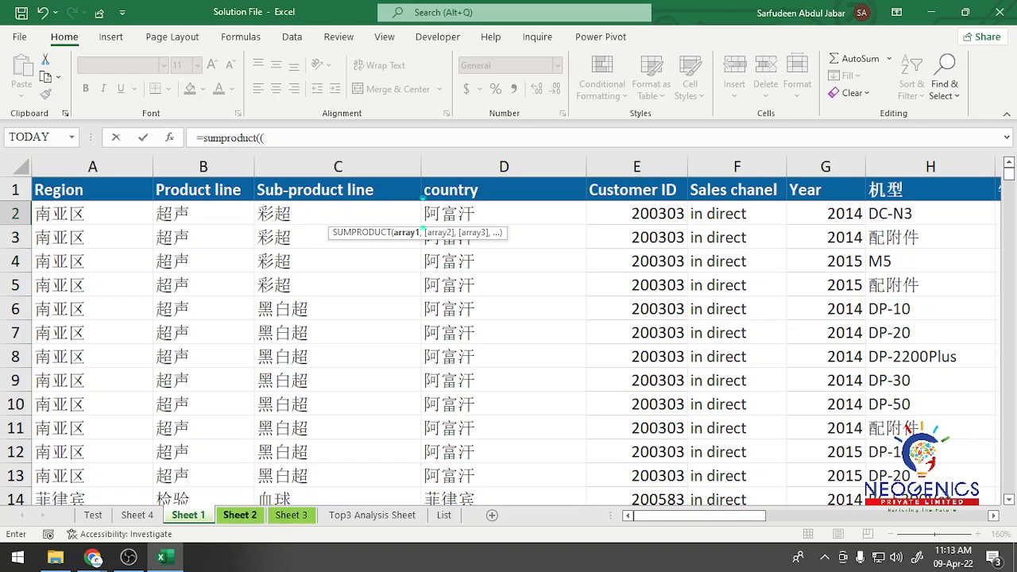
pyautogui.click(93, 515)
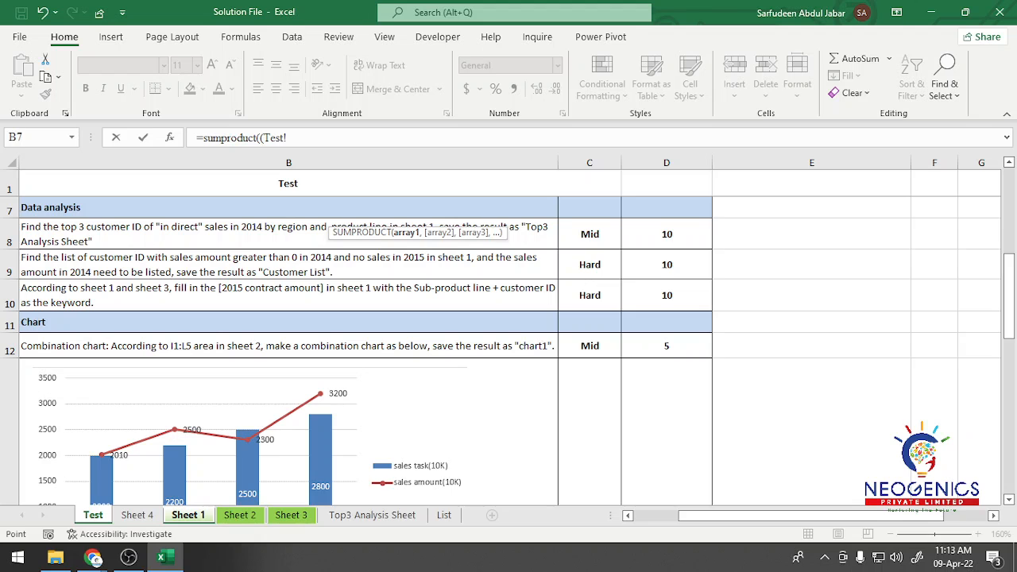
pyautogui.click(189, 515)
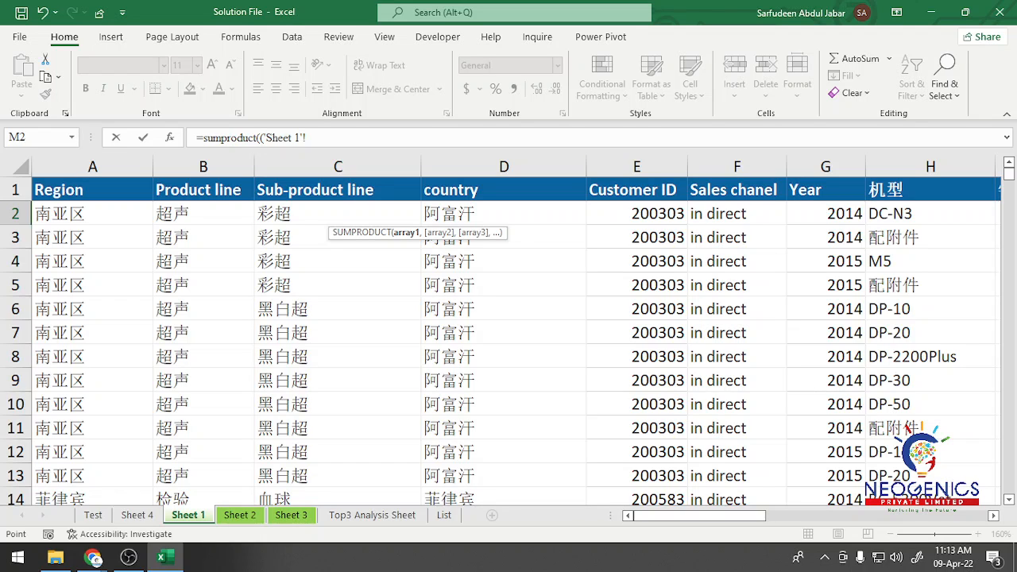
pyautogui.click(337, 213)
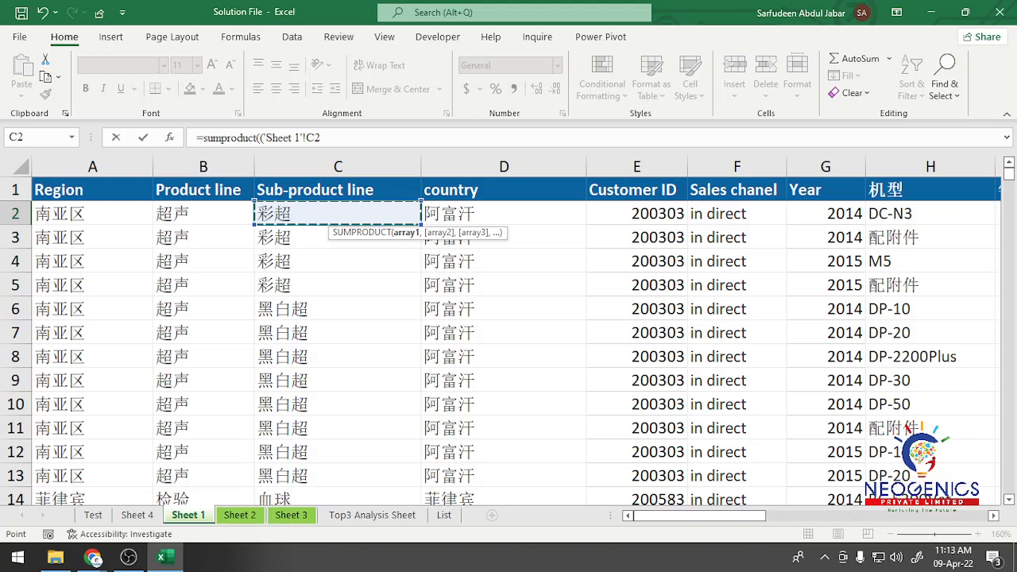
pyautogui.hotkey('ctrl', 'shift', 'Down')
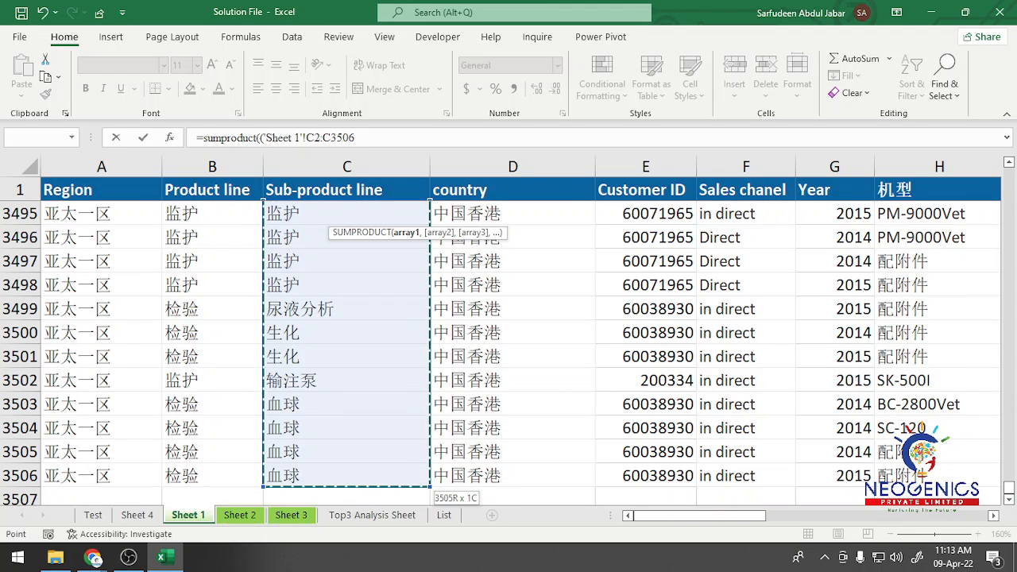
pyautogui.hotkey('ctrl', 'BackSpace')
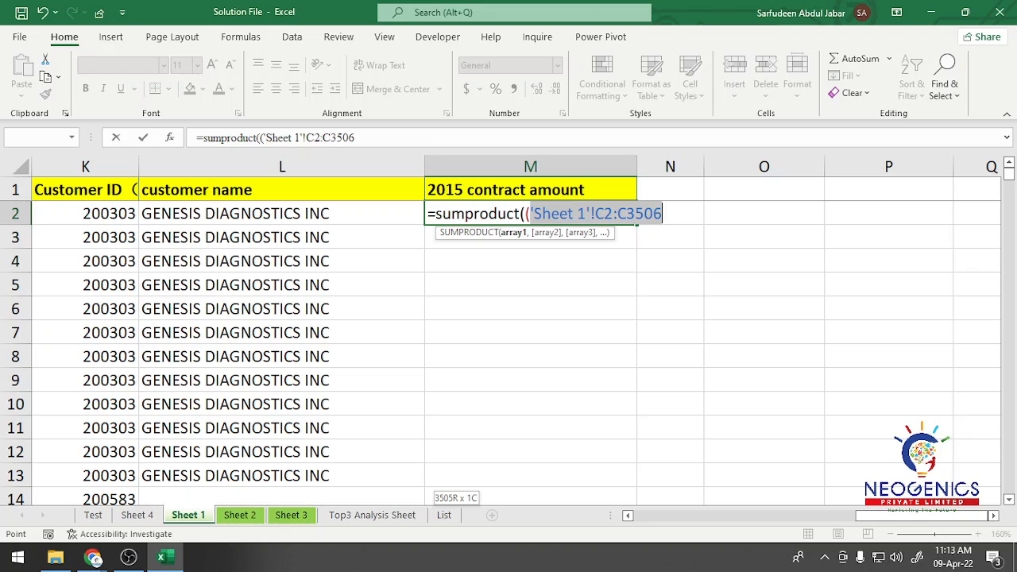
pyautogui.press('F4')
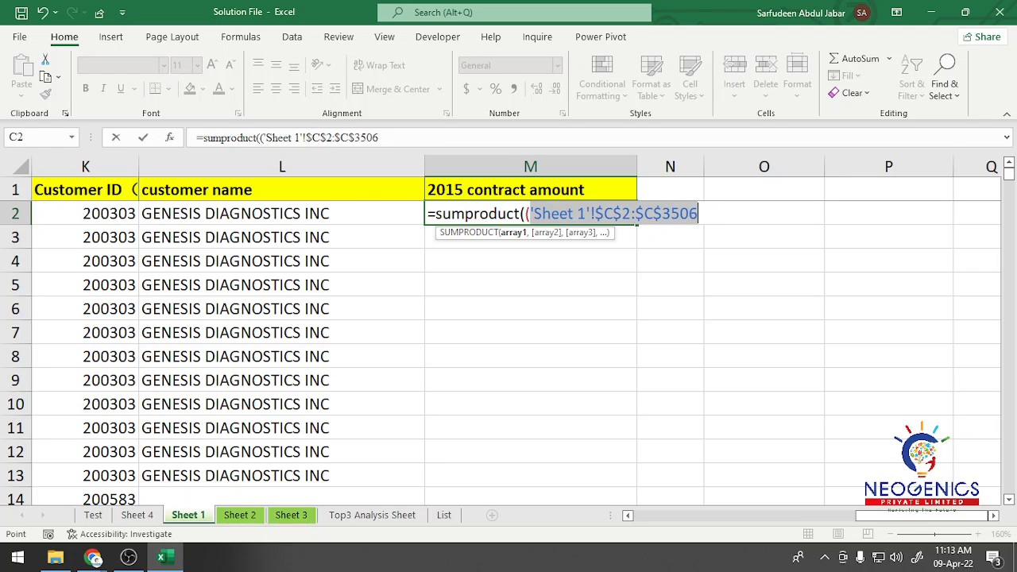
pyautogui.write('=')
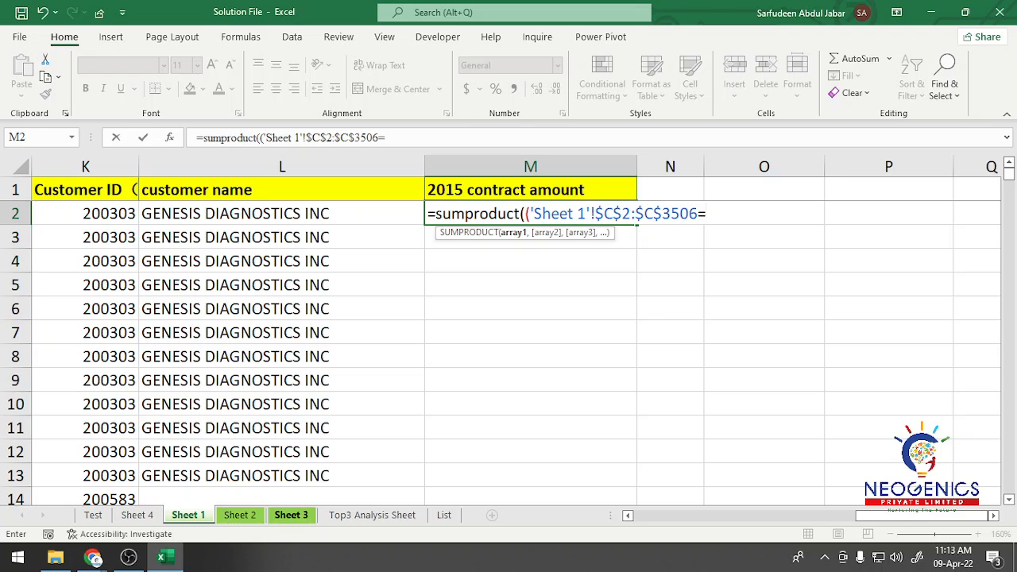
# Set Sheet 3's sub-product line range A2:A354 as the other side of the formula's comparison.
pyautogui.click(291, 515)
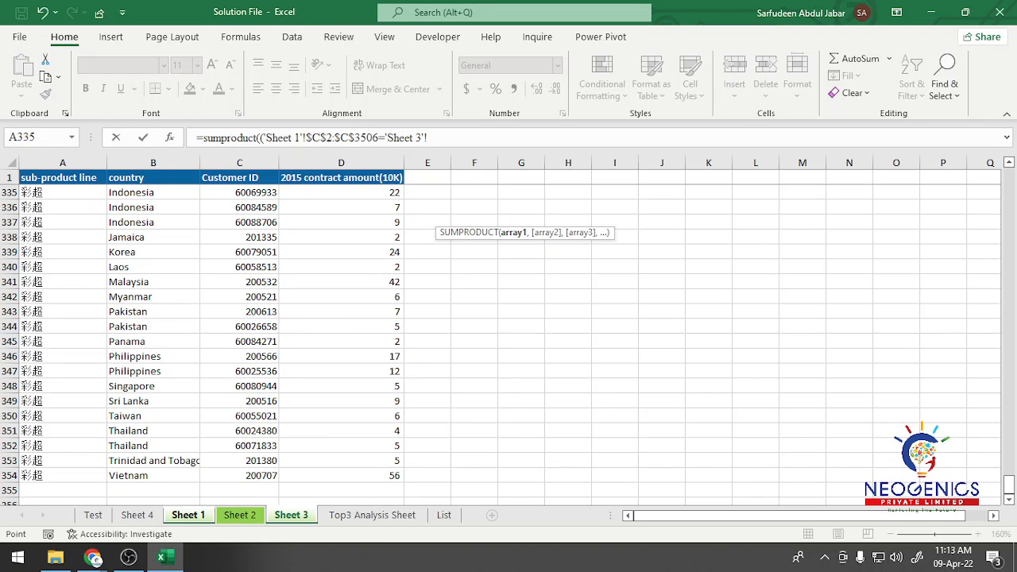
pyautogui.click(63, 192)
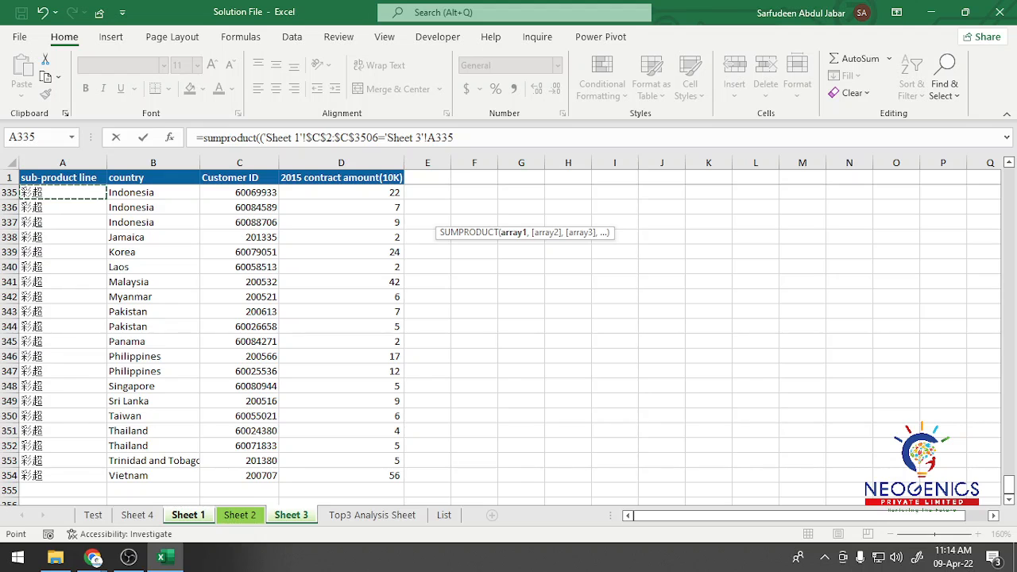
pyautogui.hotkey('ctrl', 'Up')
pyautogui.press('Down')
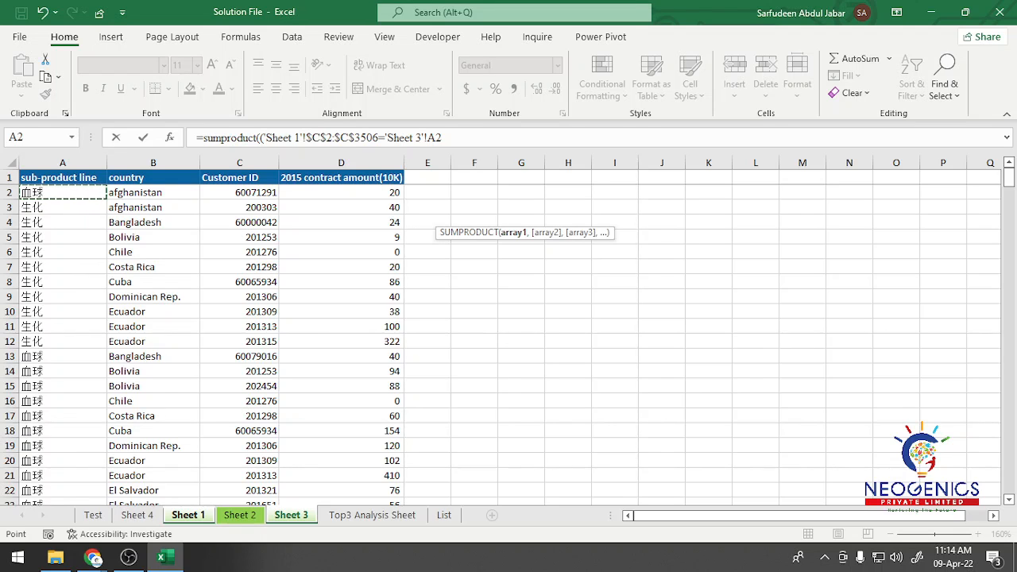
pyautogui.hotkey('ctrl', 'shift', 'Down')
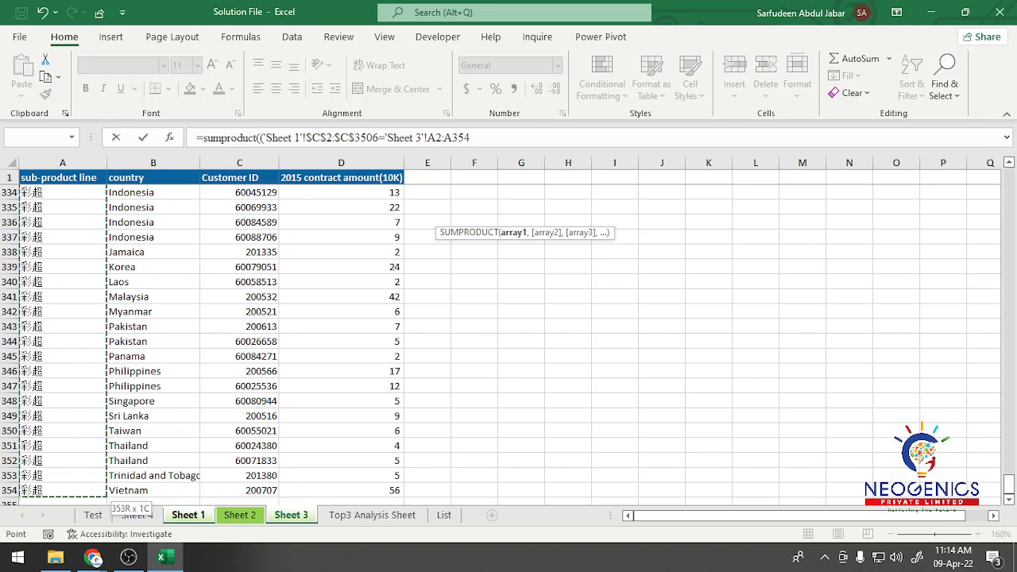
# Delete the entire unfinished SUMPRODUCT formula, leaving cell M2 in Sheet 1 empty.
pyautogui.click(469, 138)
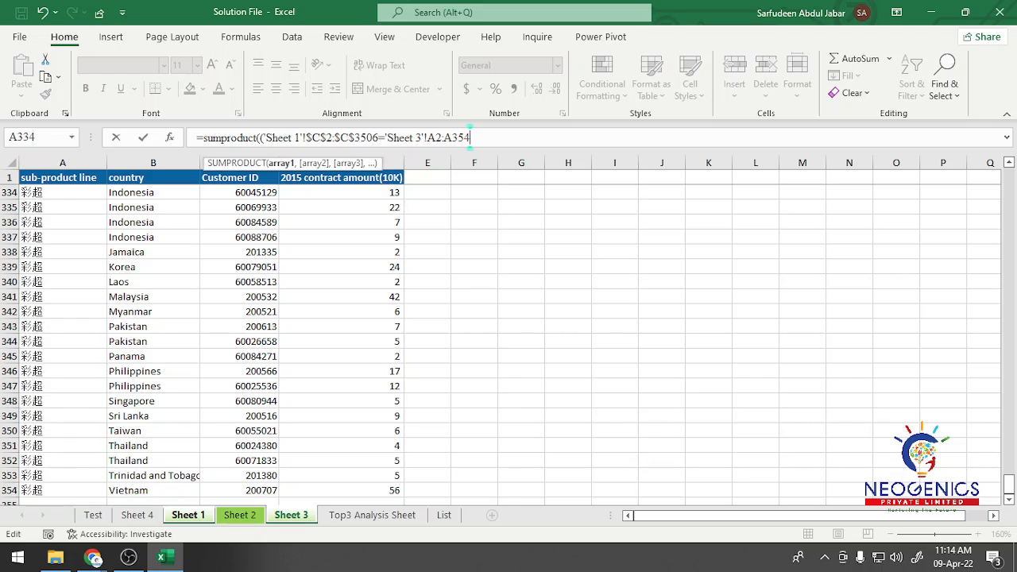
pyautogui.press('BackSpace')
pyautogui.press('BackSpace')
pyautogui.press('BackSpace')
pyautogui.press('BackSpace')
pyautogui.press('BackSpace')
pyautogui.press('BackSpace')
pyautogui.press('BackSpace')
pyautogui.press('BackSpace')
pyautogui.press('BackSpace')
pyautogui.press('BackSpace')
pyautogui.press('BackSpace')
pyautogui.press('BackSpace')
pyautogui.press('BackSpace')
pyautogui.press('BackSpace')
pyautogui.press('BackSpace')
pyautogui.press('BackSpace')
pyautogui.press('BackSpace')
pyautogui.press('BackSpace')
pyautogui.press('BackSpace')
pyautogui.press('BackSpace')
pyautogui.press('BackSpace')
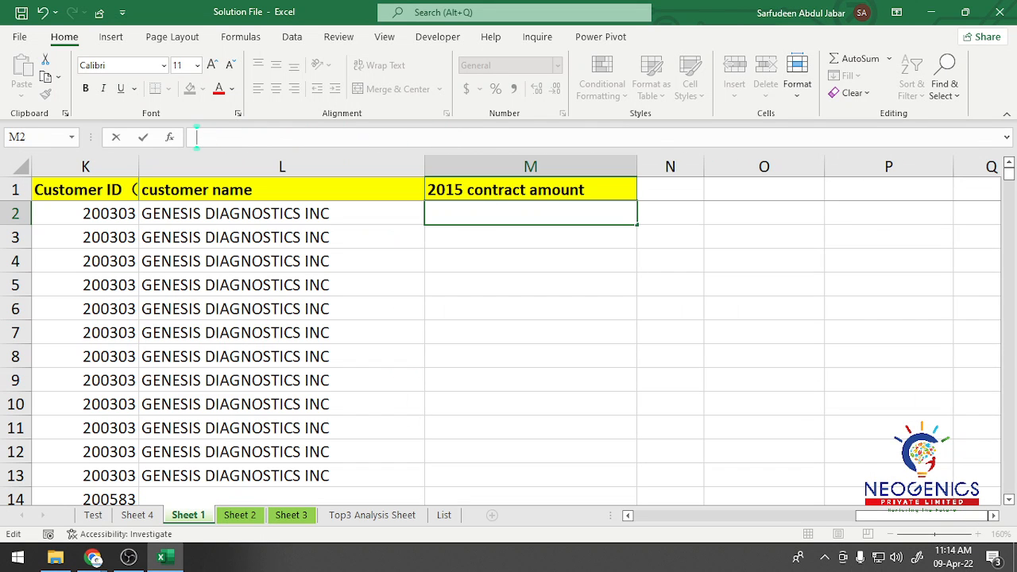
pyautogui.press('Return')
pyautogui.press('Return')
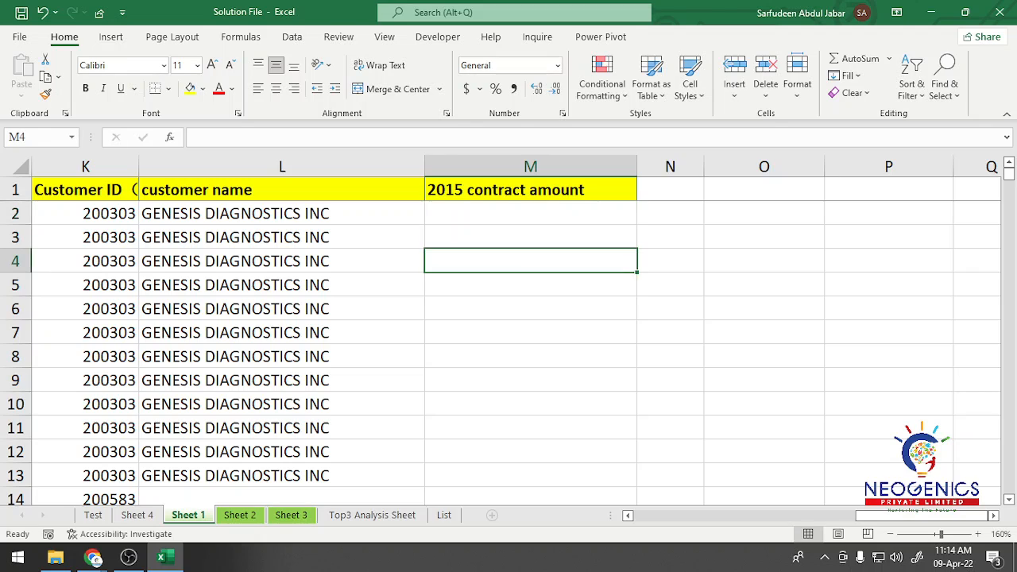
# Start a SUMPRODUCT formula in cell M2 of Sheet 1, with an extra opening parenthesis for the first condition.
pyautogui.press('Up')
pyautogui.press('Up')
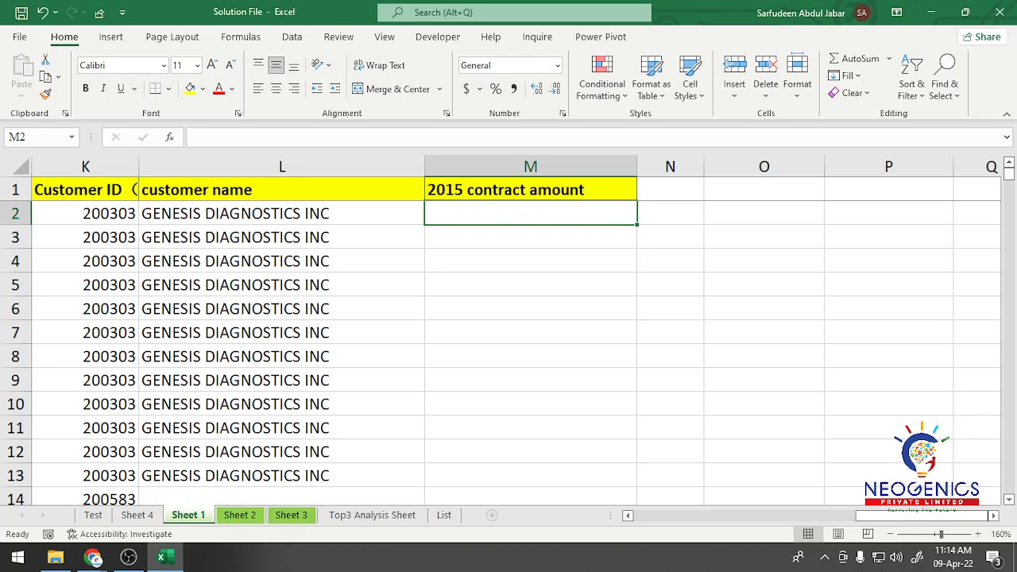
pyautogui.write('=')
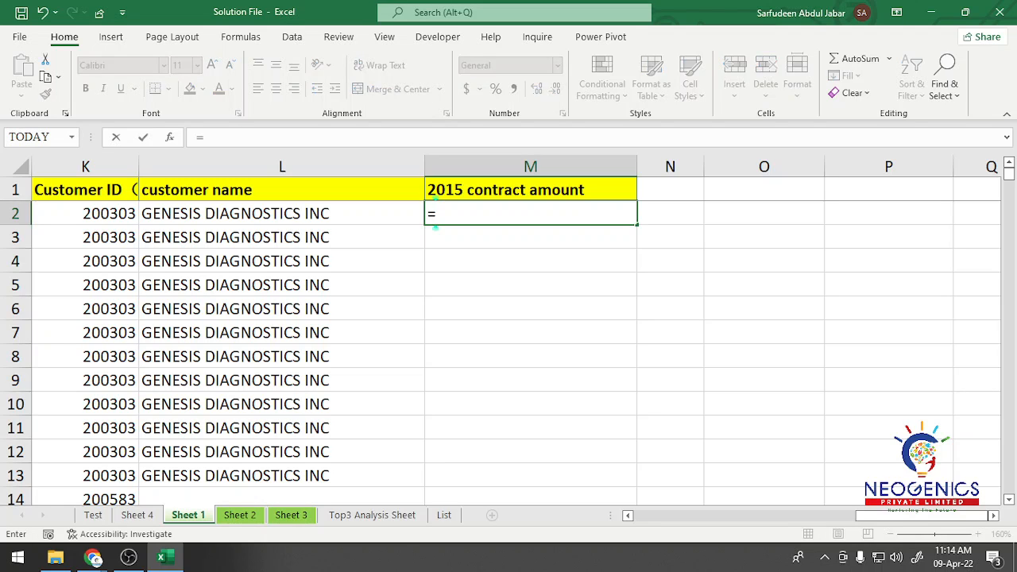
pyautogui.write('sumpro')
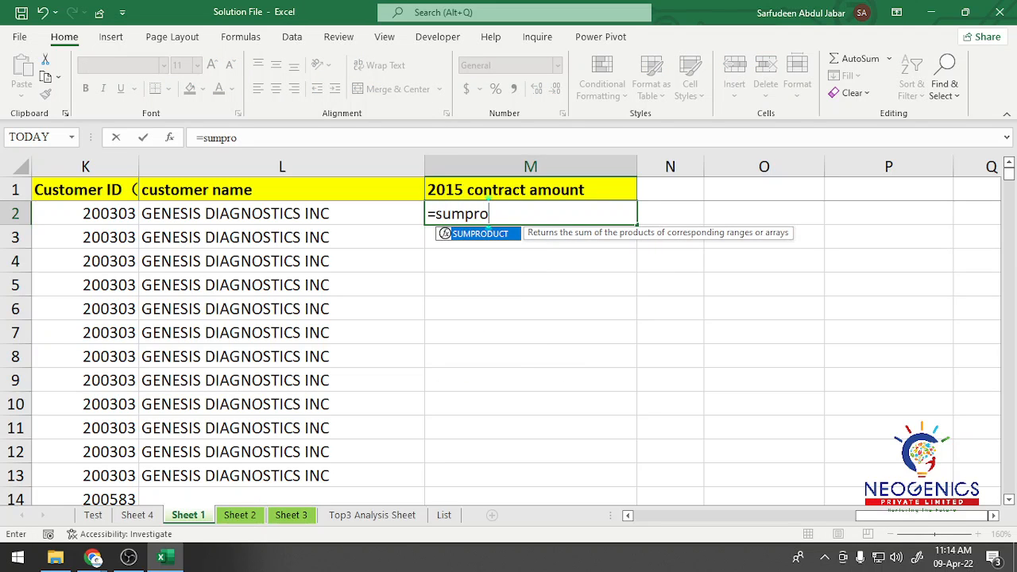
pyautogui.press('Tab')
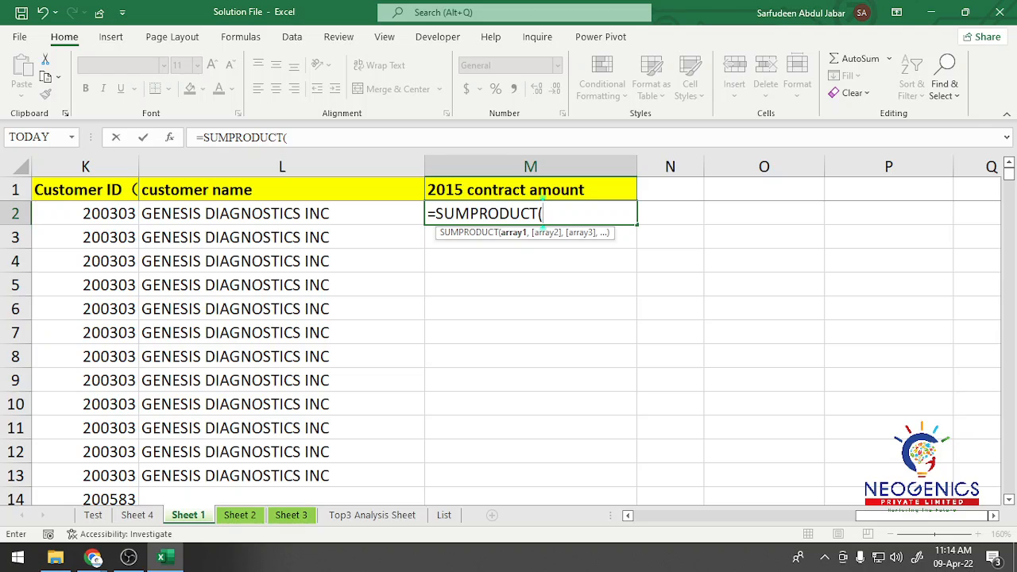
pyautogui.write('(')
# Add Sheet 3's sub-product line cells to the formula as the absolute range $A$334:$A$354.
pyautogui.click(291, 515)
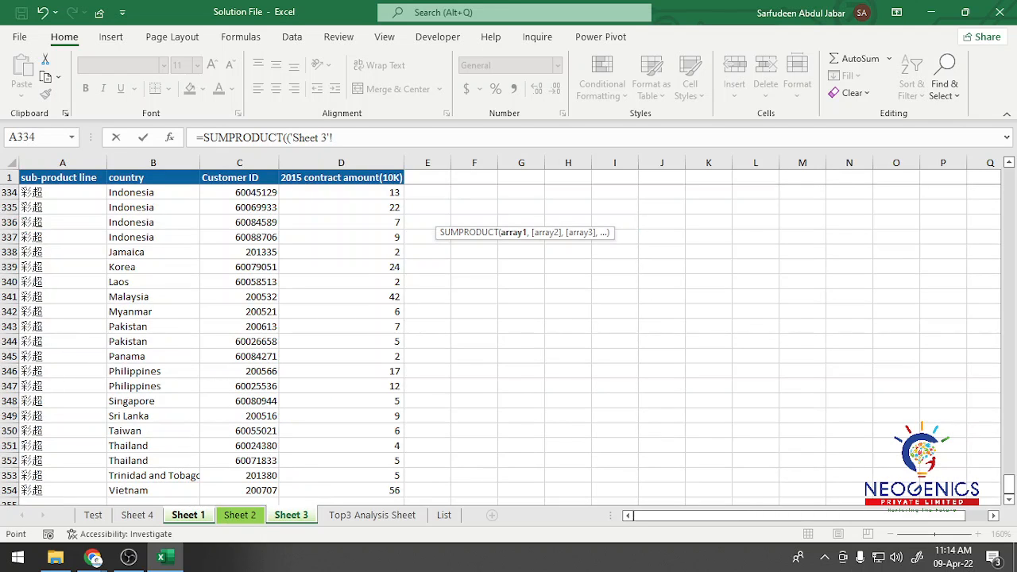
pyautogui.click(62, 192)
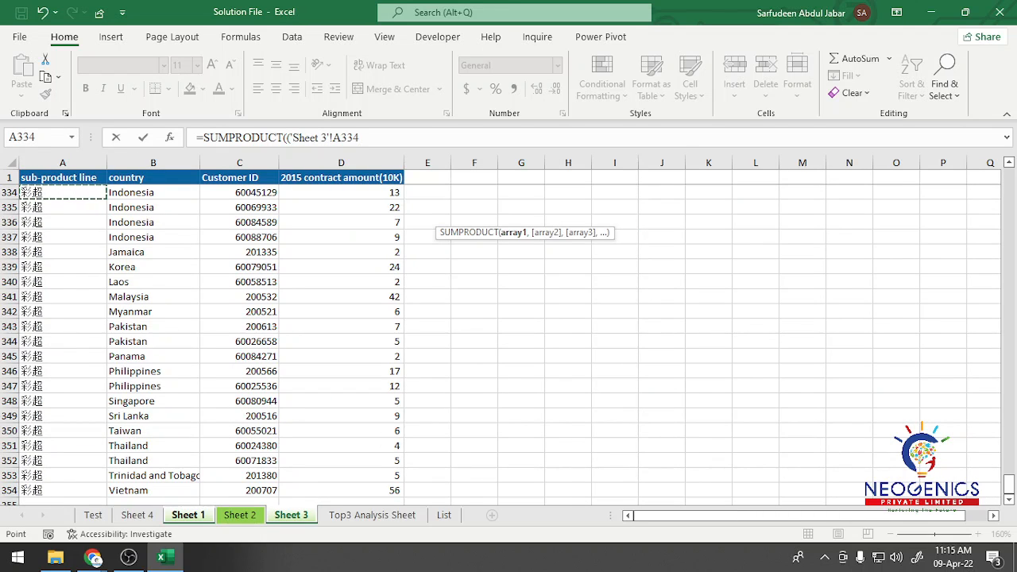
pyautogui.moveTo(62, 192); pyautogui.dragTo(63, 490)
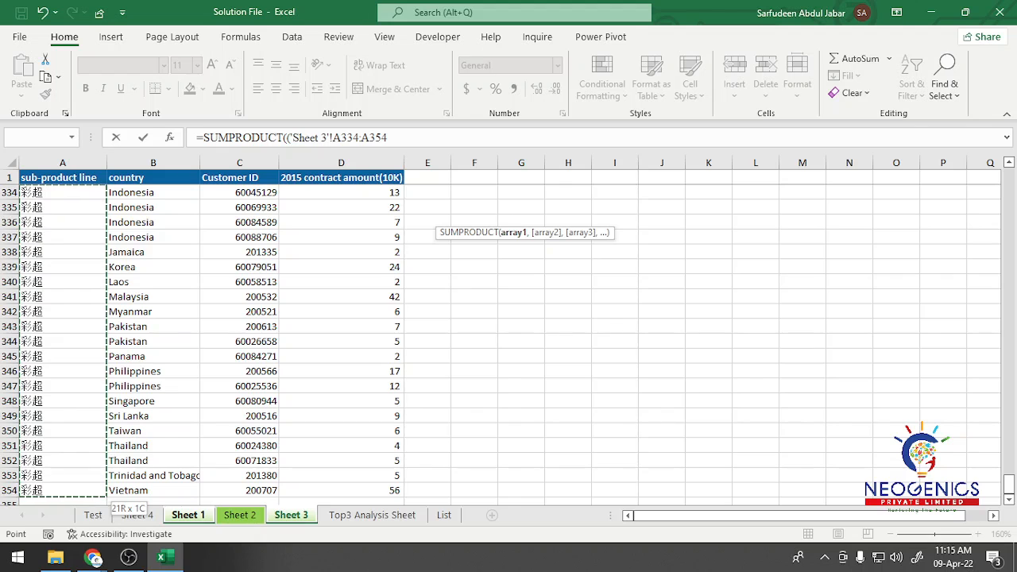
pyautogui.press('F4')
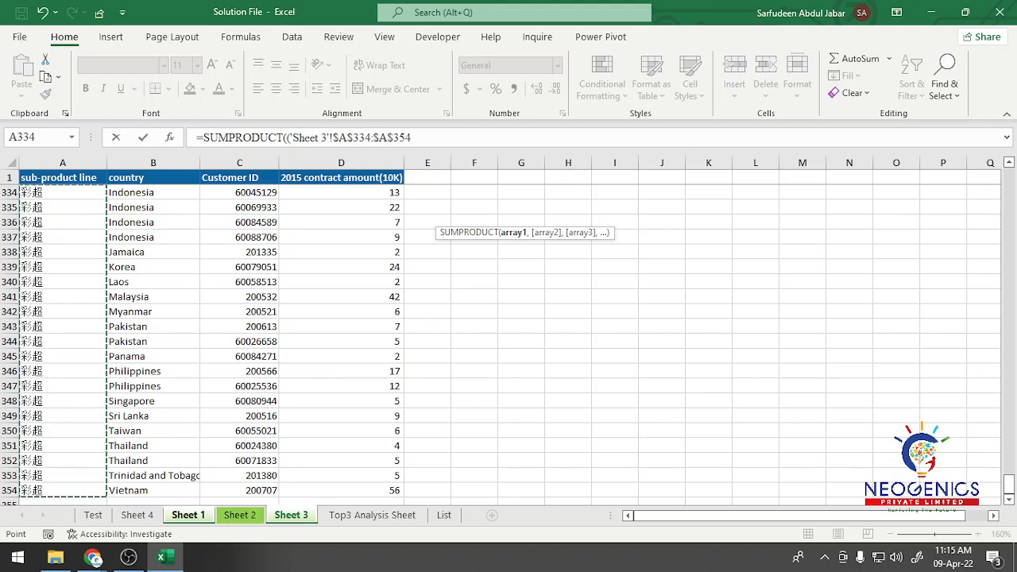
# Compare the sub-product line range with Sheet 1's cell C2, close the condition and open a second one multiplied by it.
pyautogui.write("='Sheet 1'!")
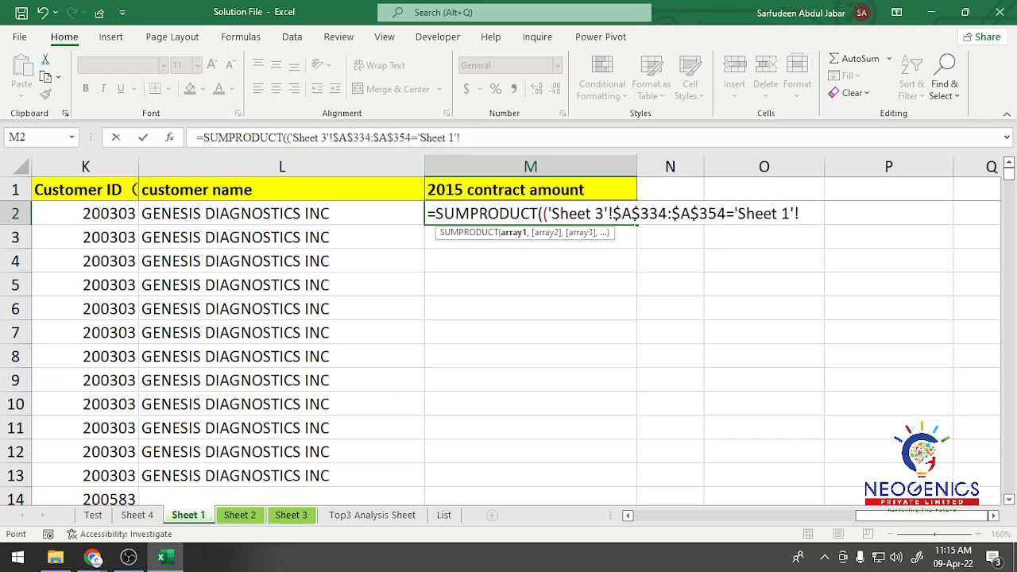
pyautogui.moveTo(874, 516); pyautogui.dragTo(651, 516)
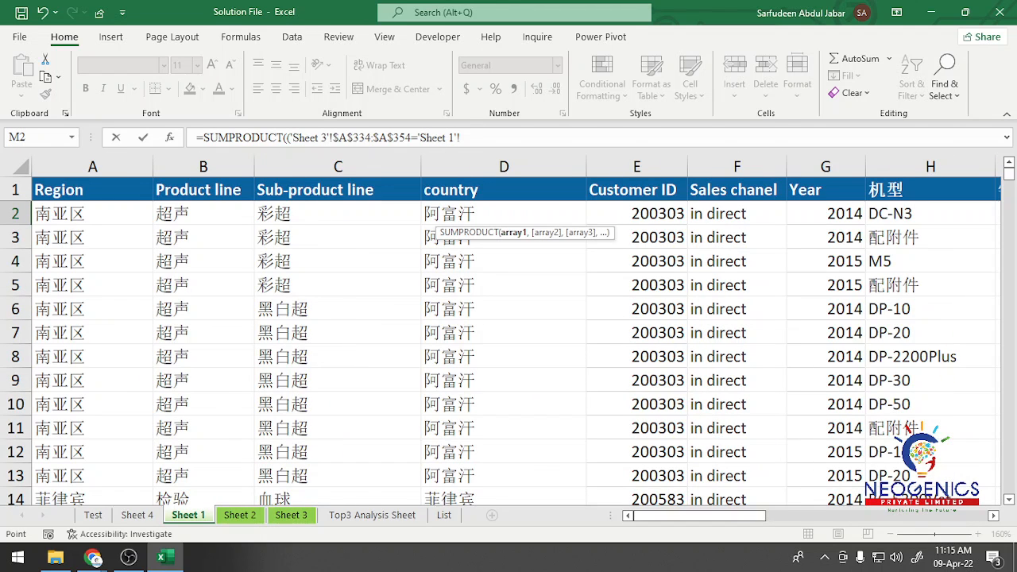
pyautogui.click(338, 214)
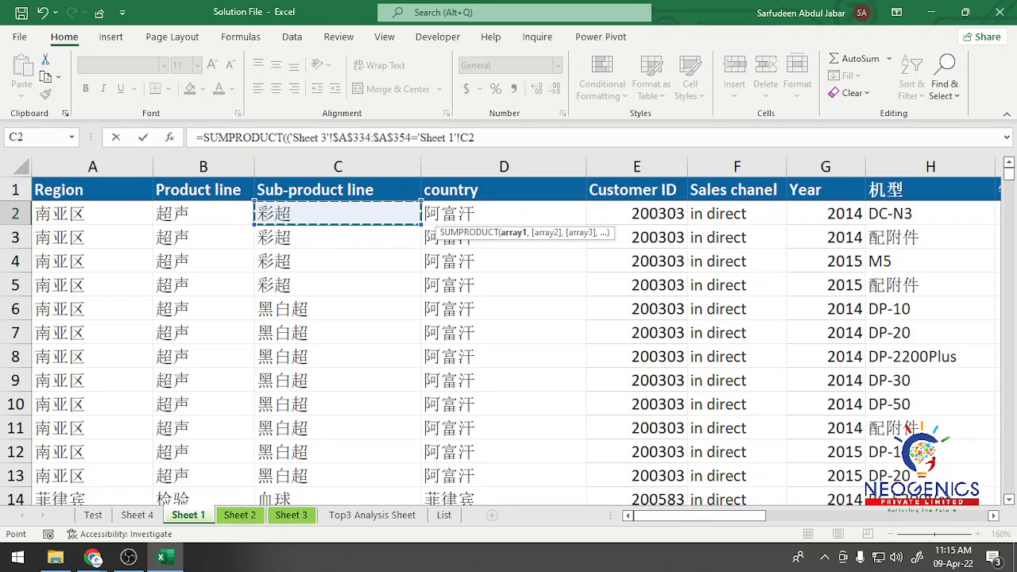
pyautogui.write(')*(')
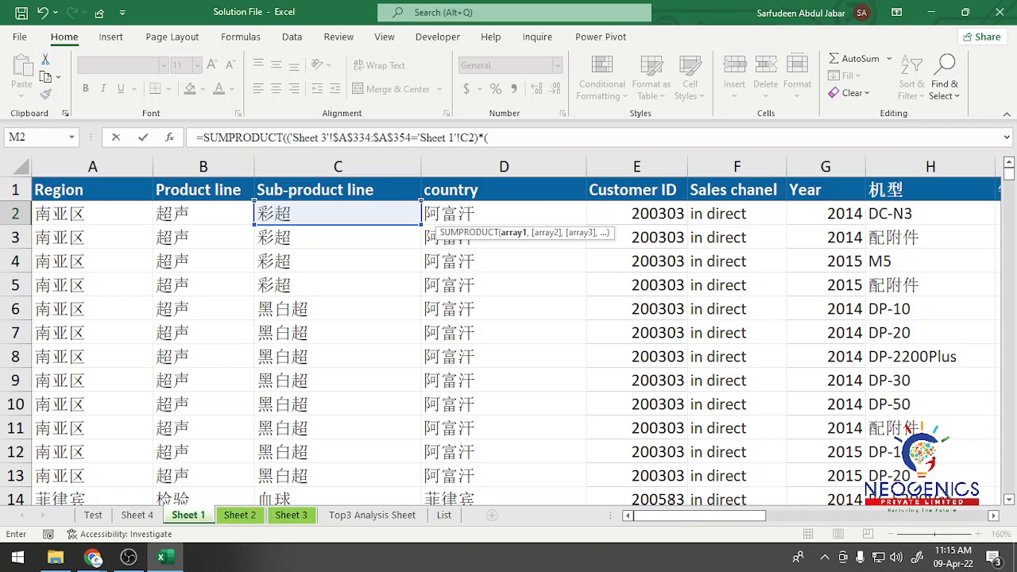
# Add Sheet 3's Customer ID range to the second condition as the absolute reference $C$2:$C$354.
pyautogui.click(291, 515)
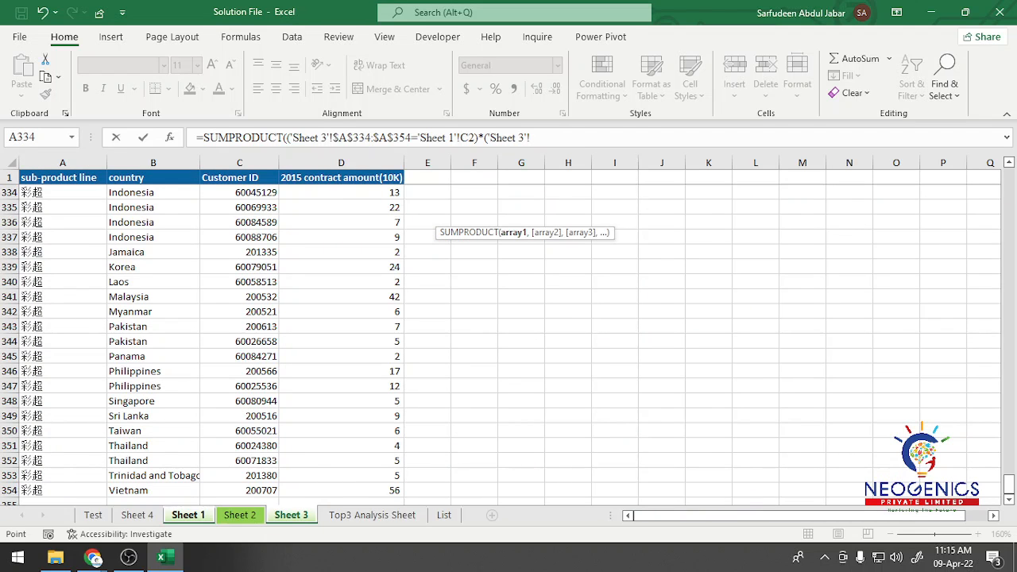
pyautogui.click(240, 192)
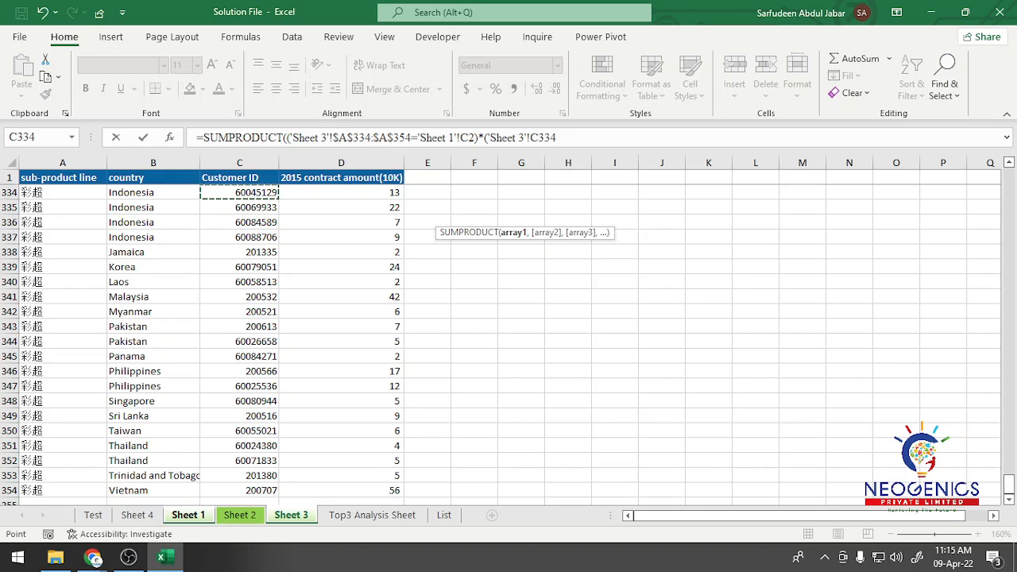
pyautogui.click(239, 178)
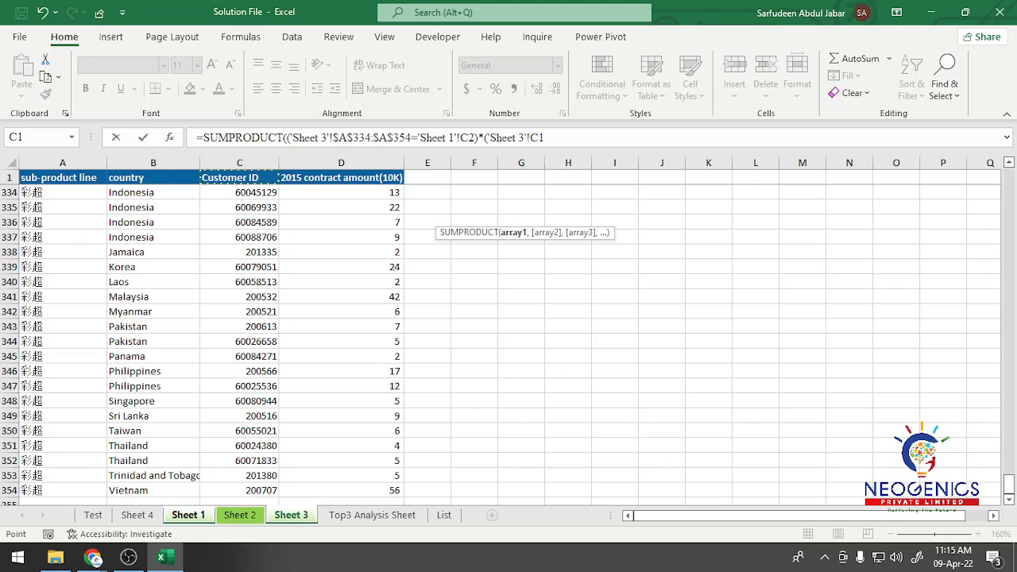
pyautogui.press('Down')
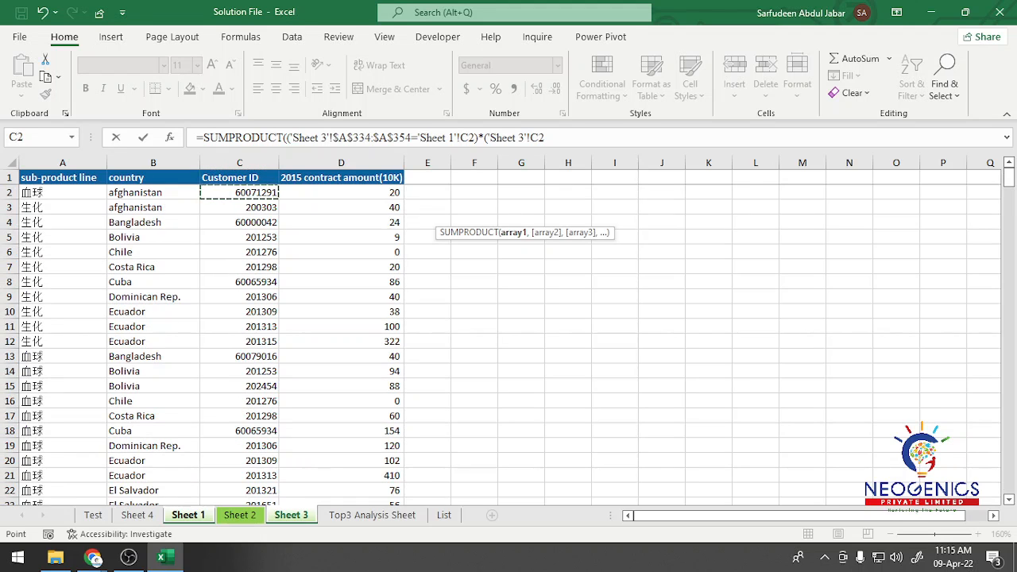
pyautogui.hotkey('ctrl', 'shift', 'Down')
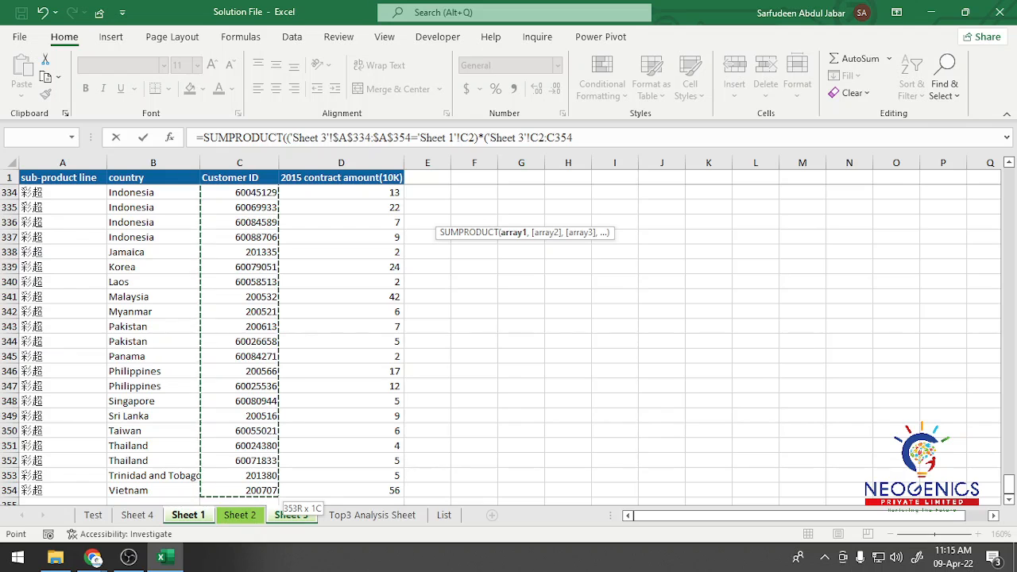
pyautogui.press('F4')
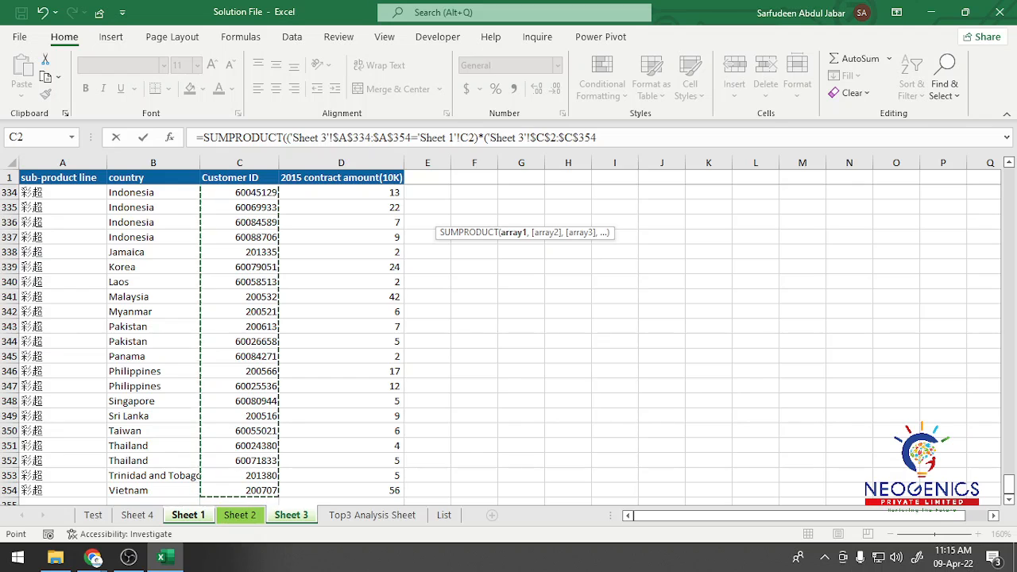
# Correct the first condition's sub-product line range in the formula to $A$2:$A$354.
pyautogui.click(370, 137)
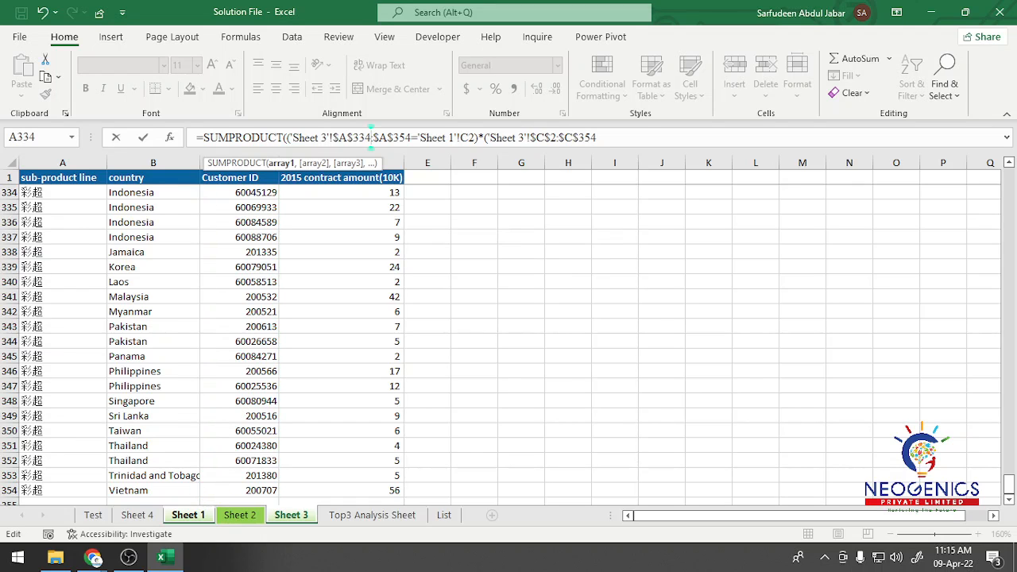
pyautogui.press('BackSpace')
pyautogui.press('BackSpace')
pyautogui.press('BackSpace')
pyautogui.press('BackSpace')
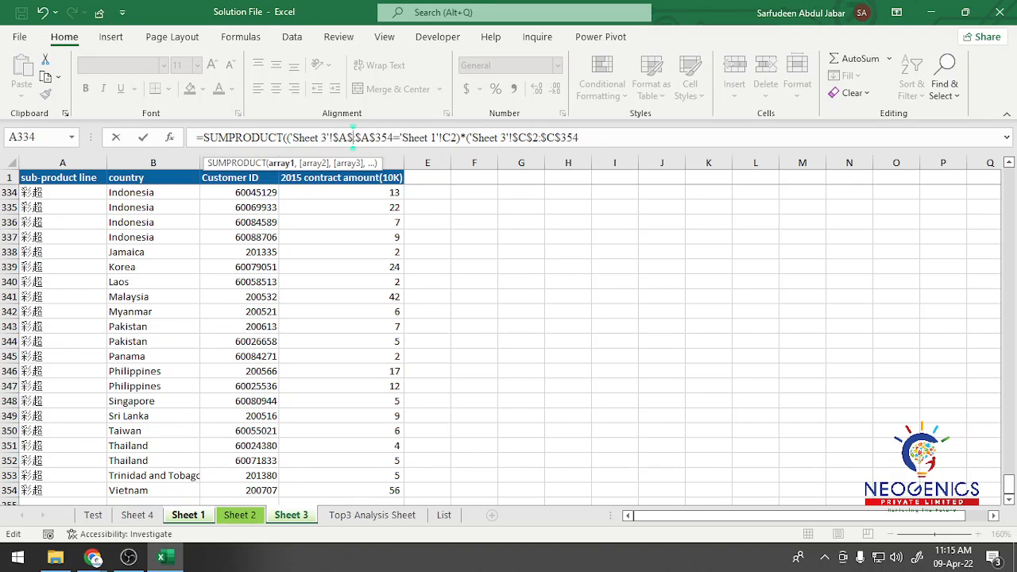
pyautogui.write('2:')
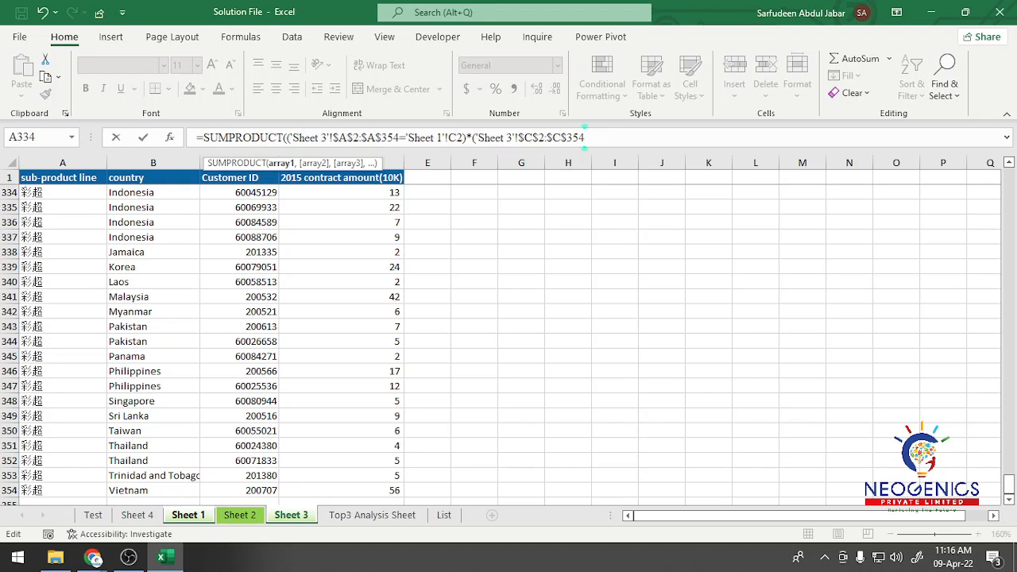
# Compare Sheet 3's Customer ID range with Sheet 1's cell K2 and close the second condition.
pyautogui.write('=')
pyautogui.hotkey('ctrl', 'pageup')
pyautogui.hotkey('ctrl', 'pageup')
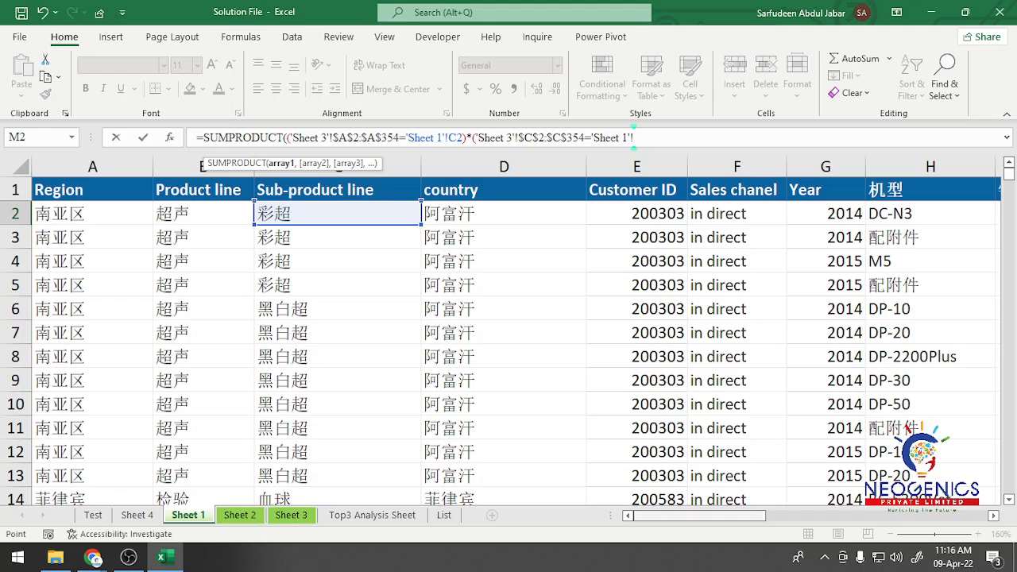
pyautogui.hscroll(6, 516, 339)
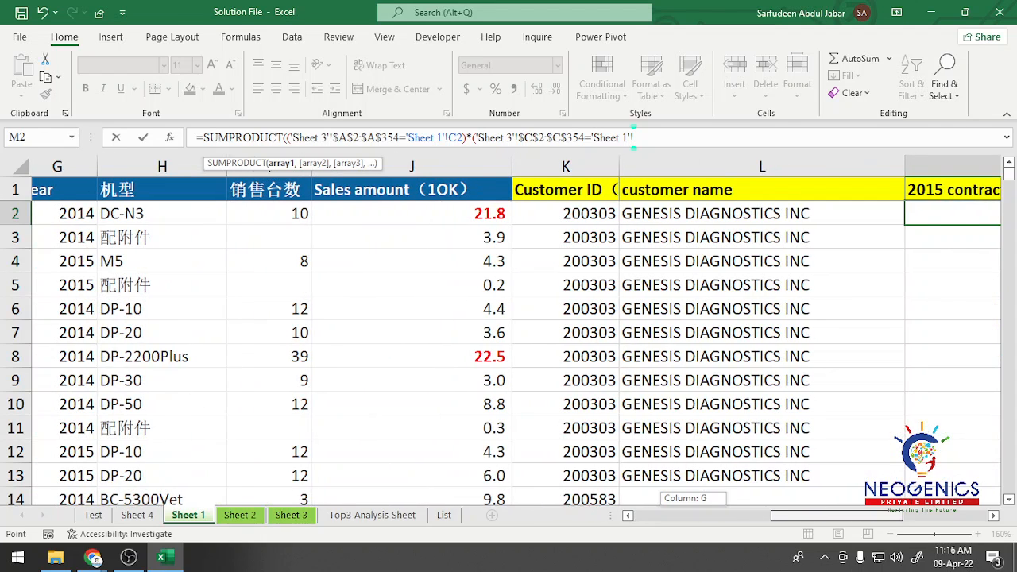
pyautogui.click(579, 214)
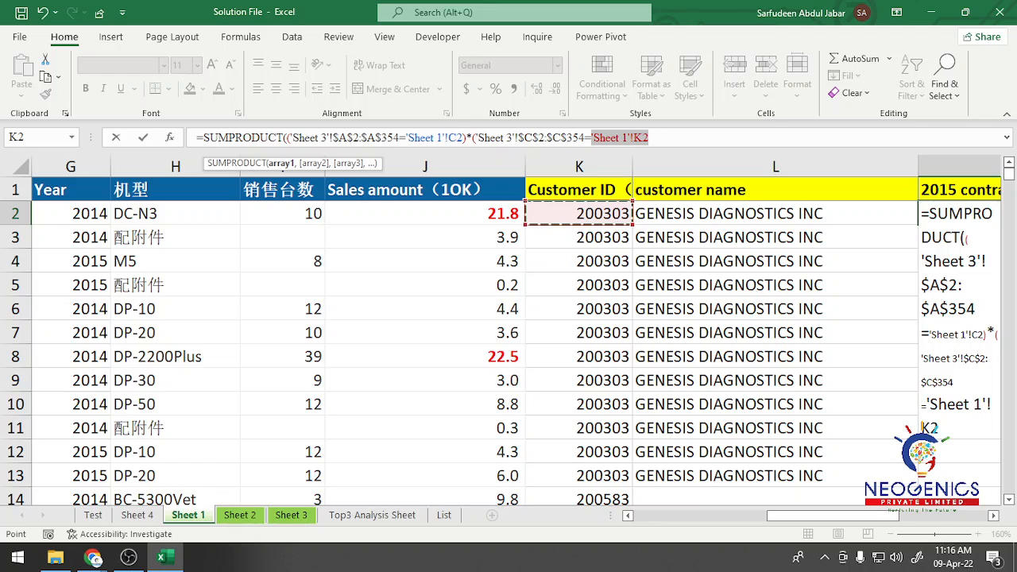
pyautogui.write(')')
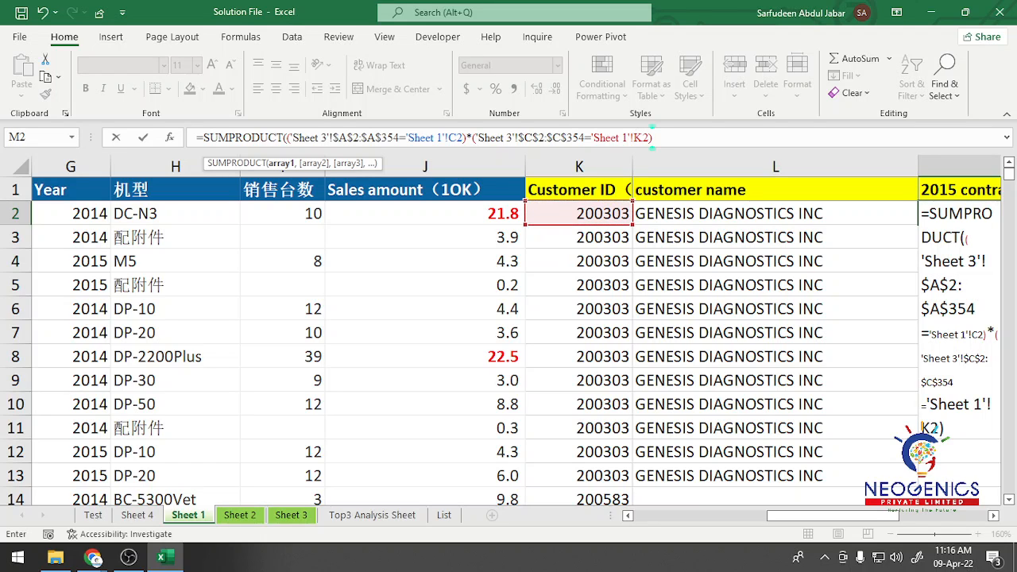
# Add Sheet 3's contract amount range $D$2:$D$354 as the second array, then close and enter the SUMPRODUCT formula.
pyautogui.write(',')
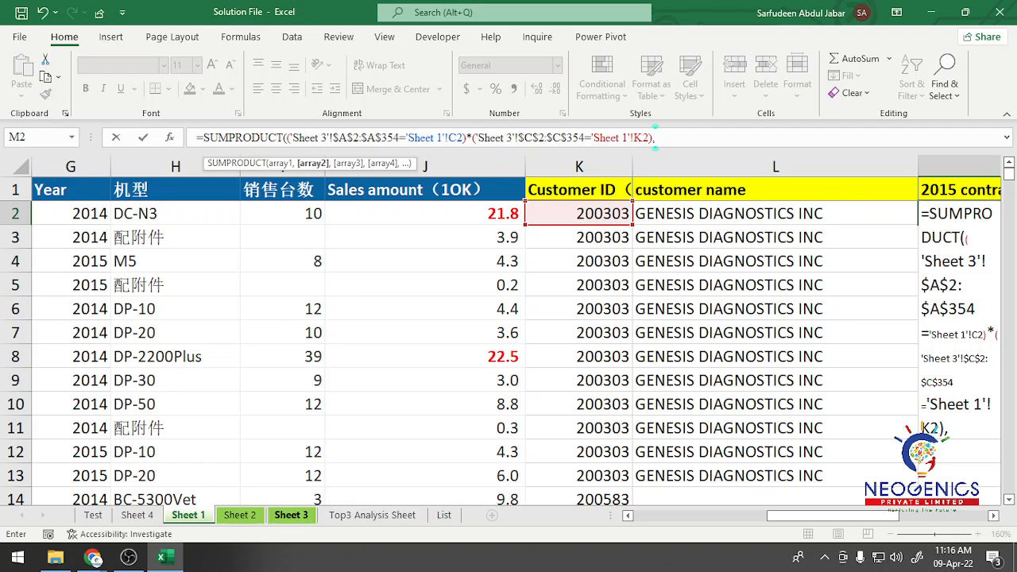
pyautogui.click(291, 515)
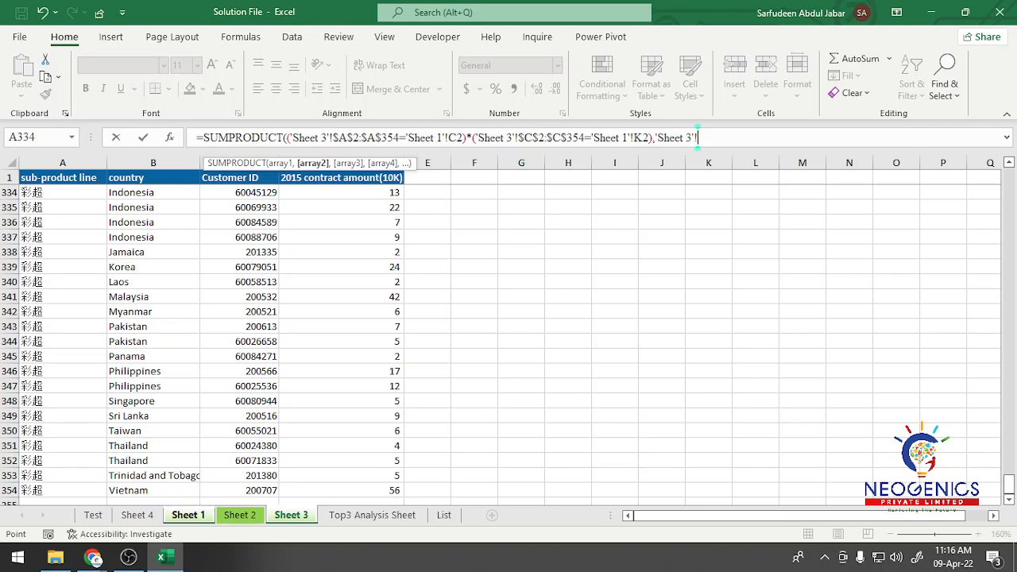
pyautogui.click(341, 178)
pyautogui.press('Down')
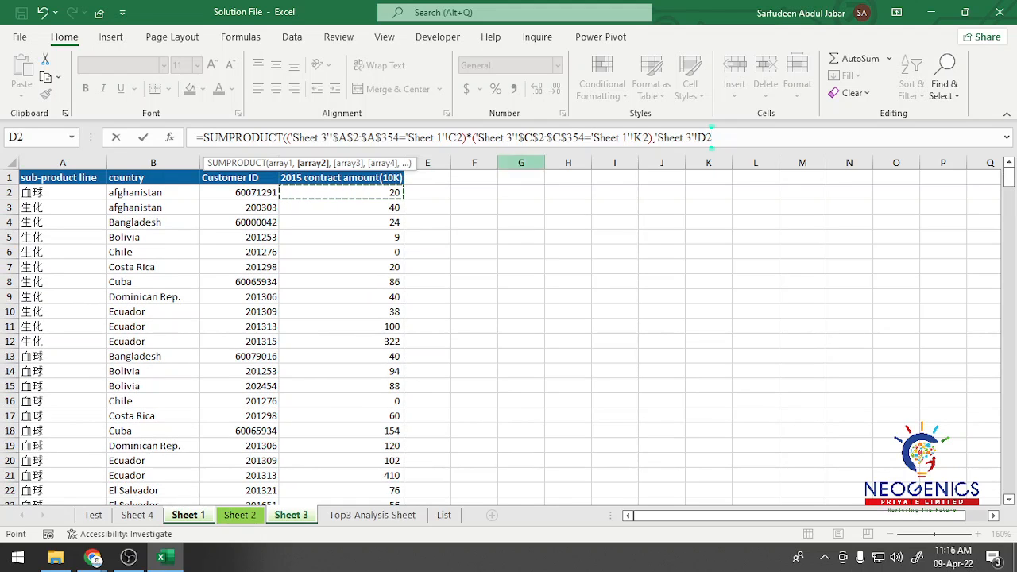
pyautogui.hotkey('ctrl', 'shift', 'Down')
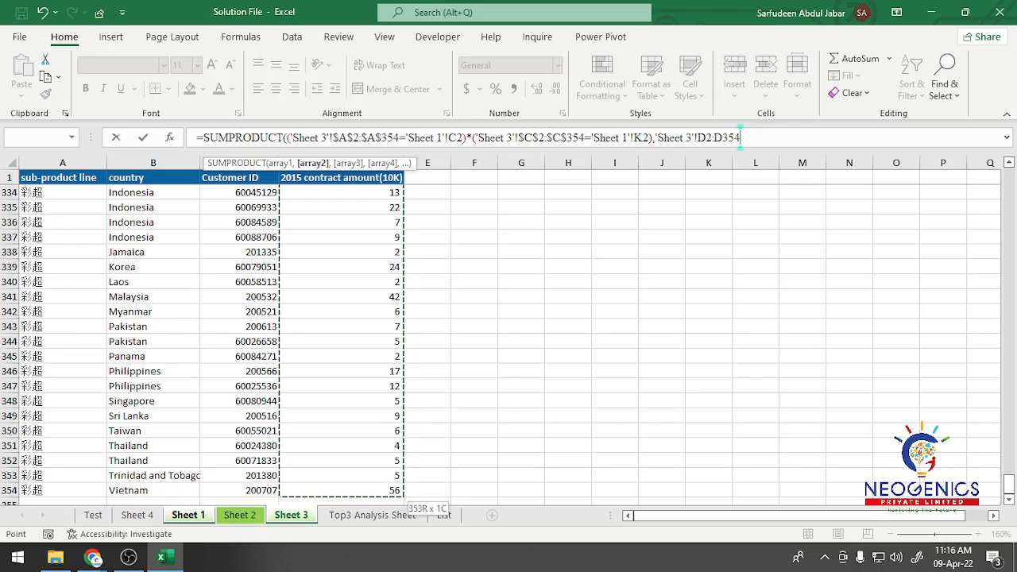
pyautogui.press('F4')
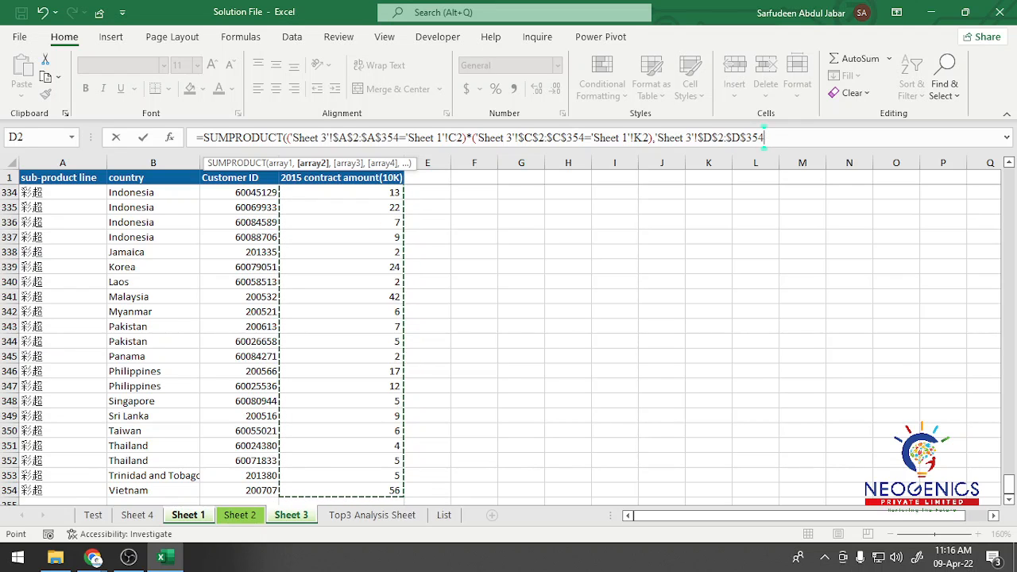
pyautogui.write(')')
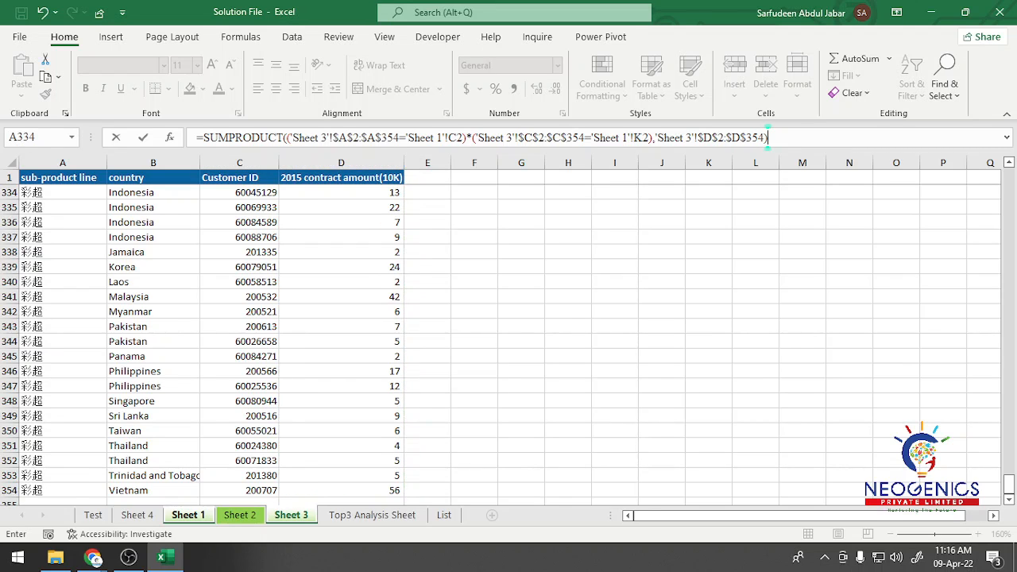
pyautogui.press('Return')
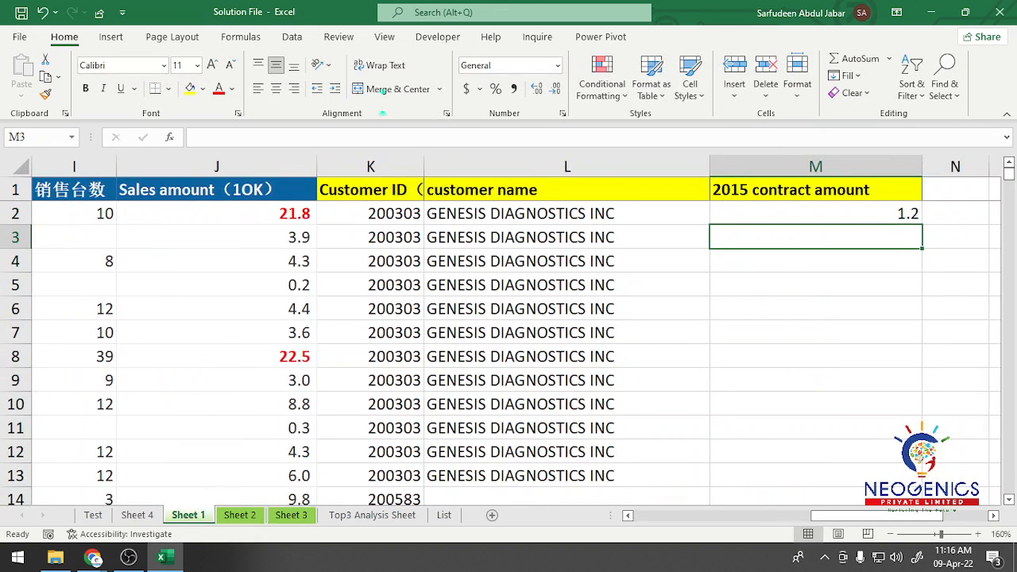
# Check M2's SUMPRODUCT formula against Sheet 1's sub-product line and customer ID columns and Sheet 3's contract data.
pyautogui.click(815, 214)
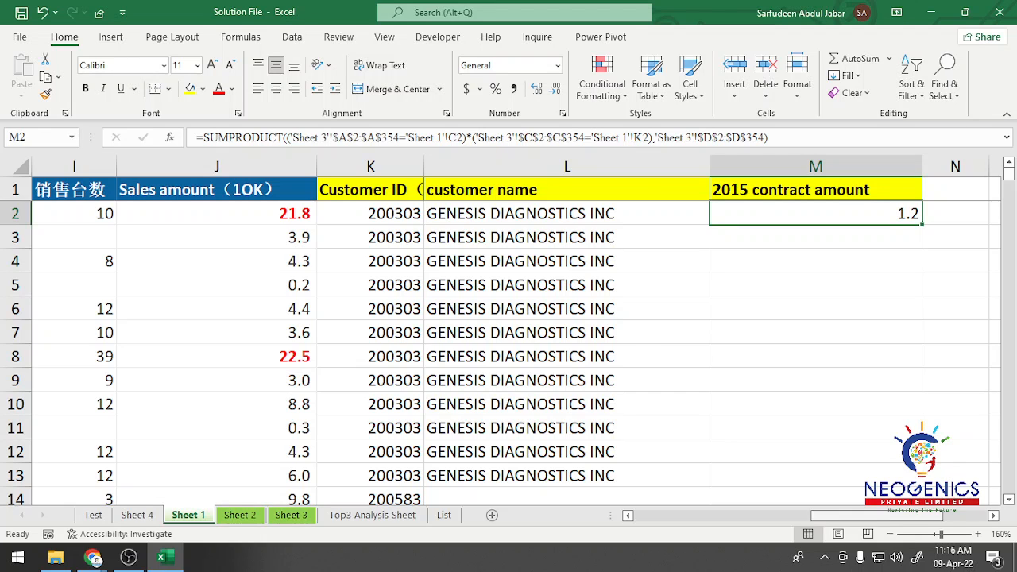
pyautogui.moveTo(898, 515); pyautogui.dragTo(699, 515)
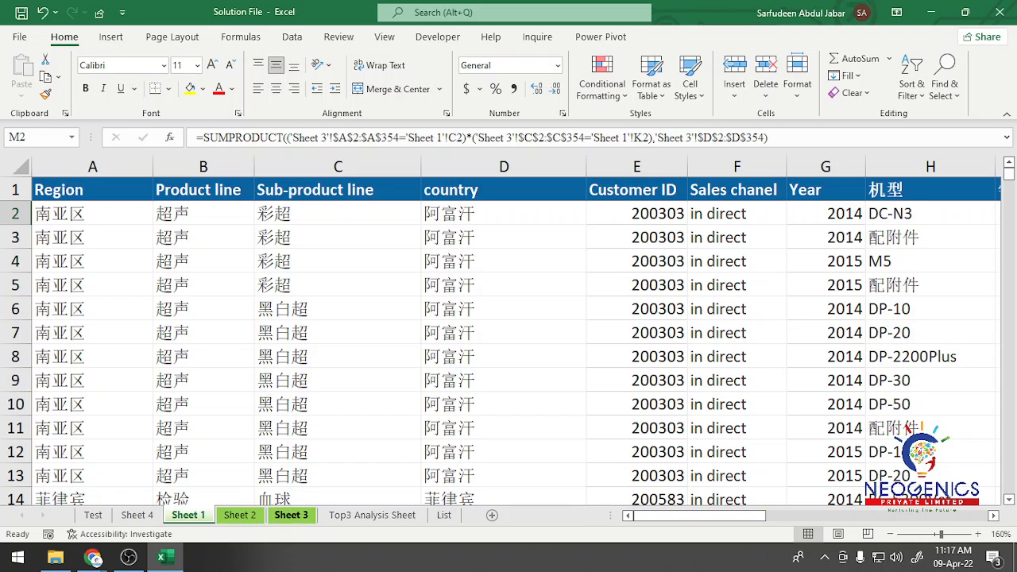
pyautogui.click(291, 515)
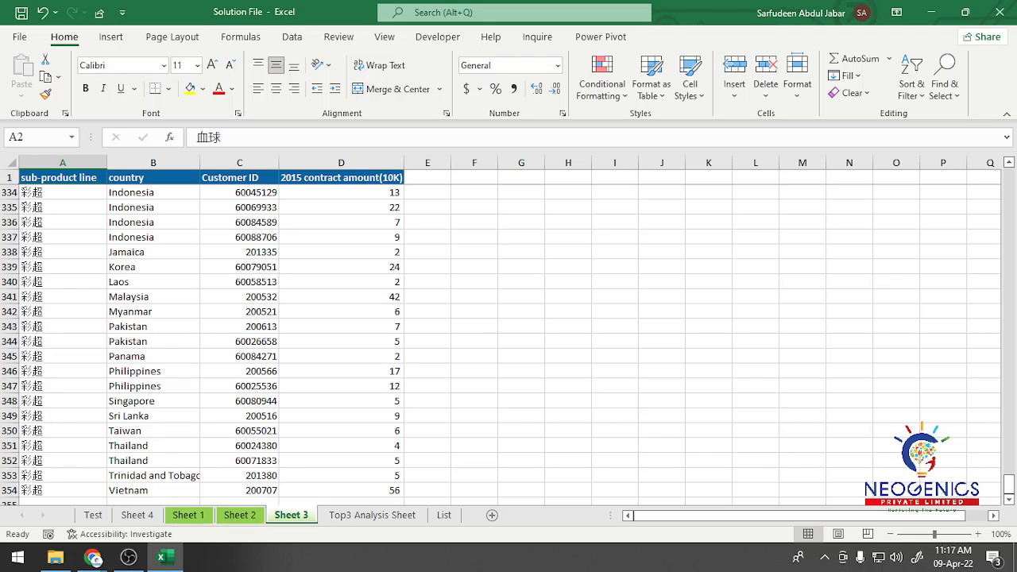
pyautogui.click(188, 515)
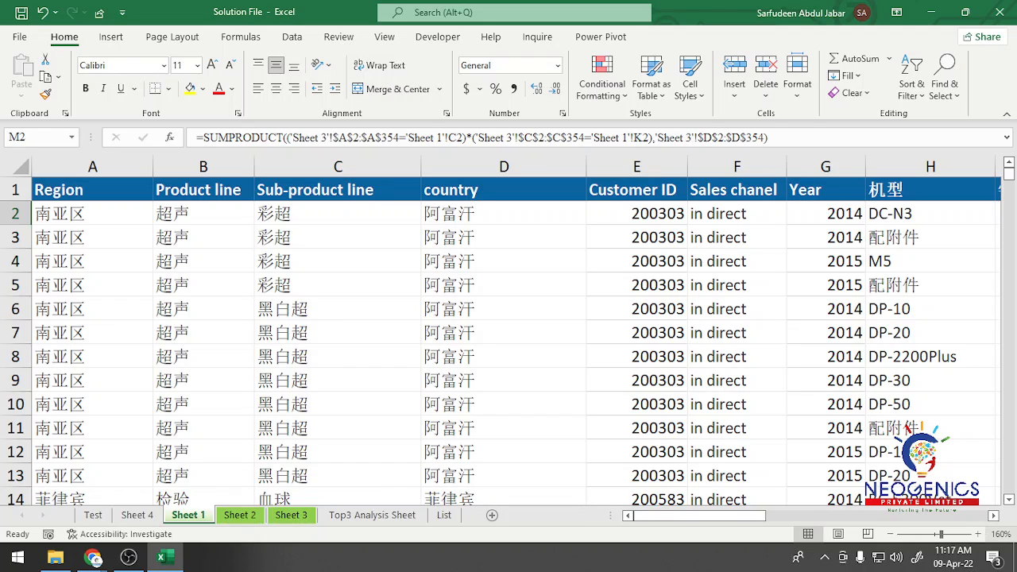
# Fill the SUMPRODUCT formula from M2 down Sheet 1's 2015 contract amount column.
pyautogui.hscroll(5, 516, 334)
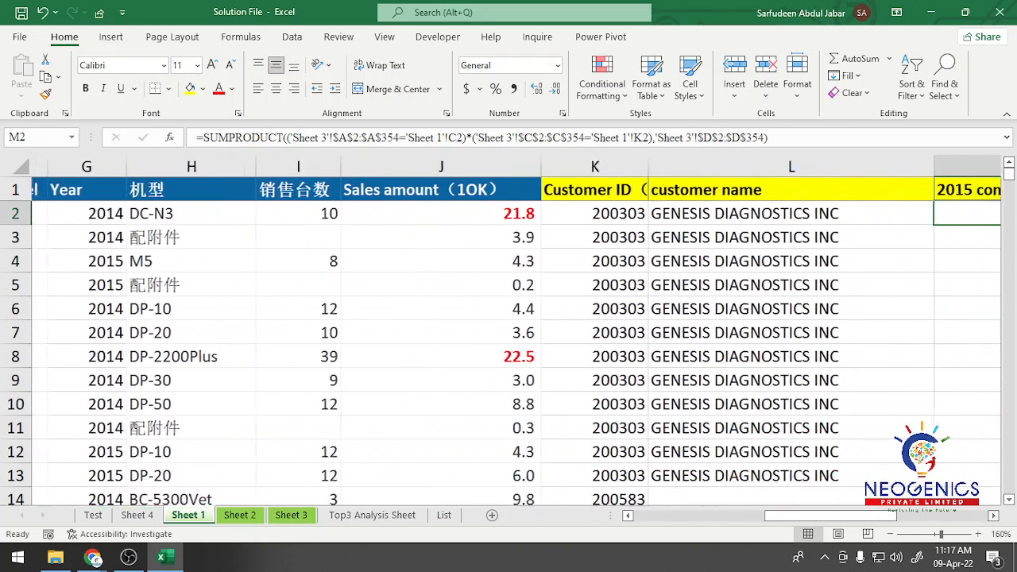
pyautogui.press('Right')
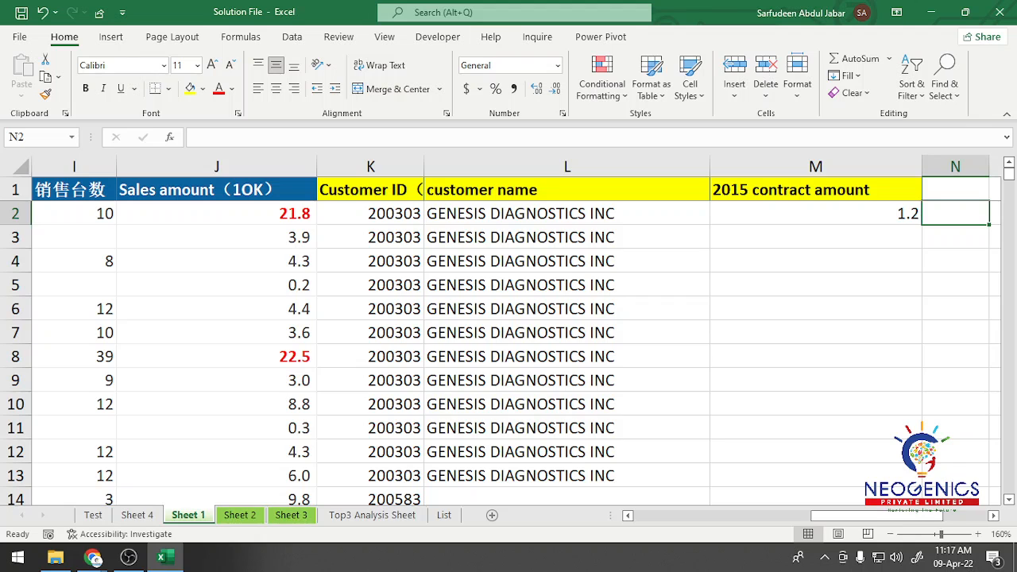
pyautogui.press('Left')
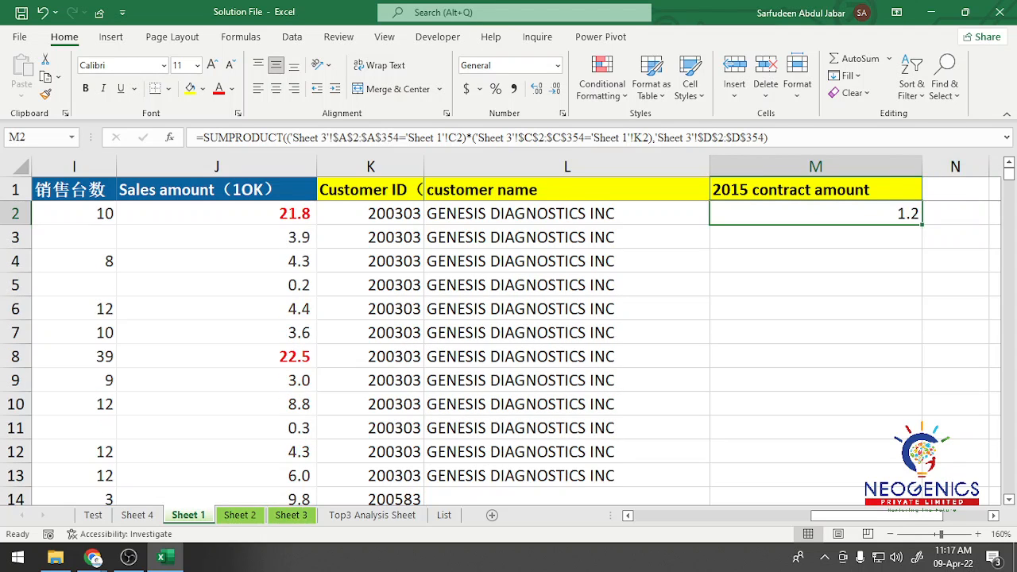
pyautogui.scroll(-9, 517, 350)
pyautogui.scroll(2, 516, 350)
pyautogui.scroll(7, 517, 350)
pyautogui.doubleClick(922, 225)
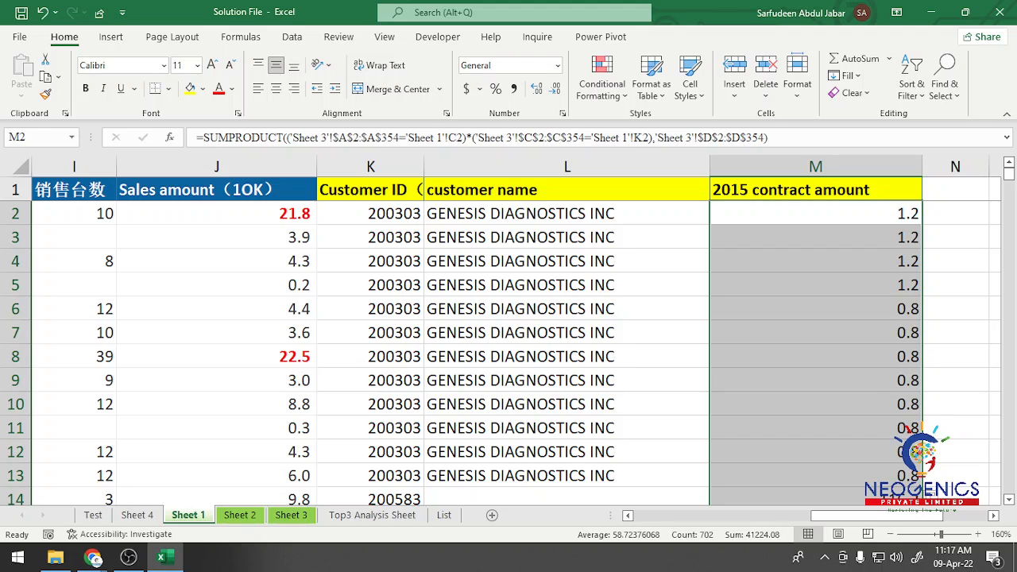
# Review the filled 2015 contract amounts down to M704 and save the workbook.
pyautogui.scroll(-4, 816, 349)
pyautogui.scroll(-4, 516, 350)
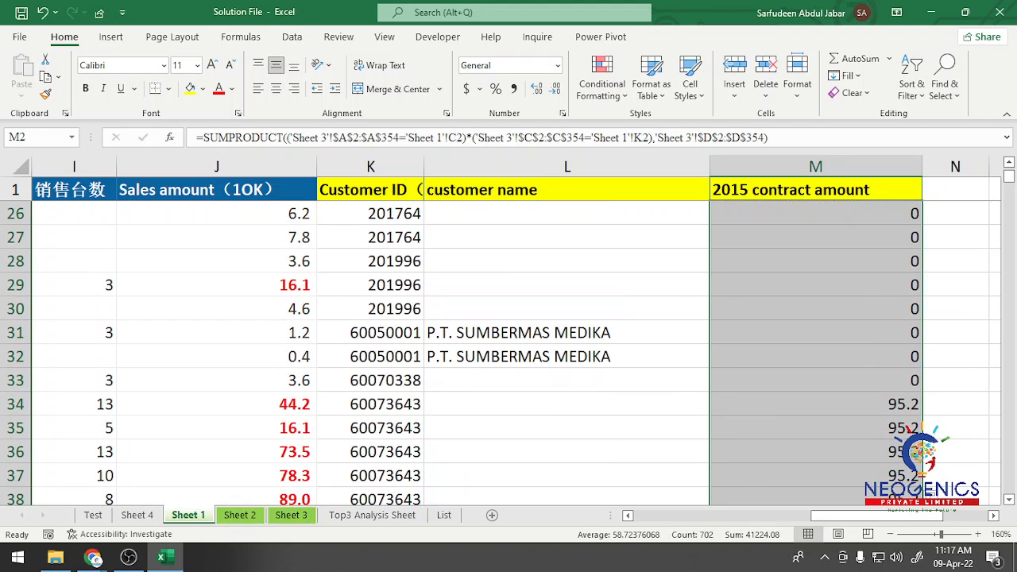
pyautogui.scroll(-17, 517, 354)
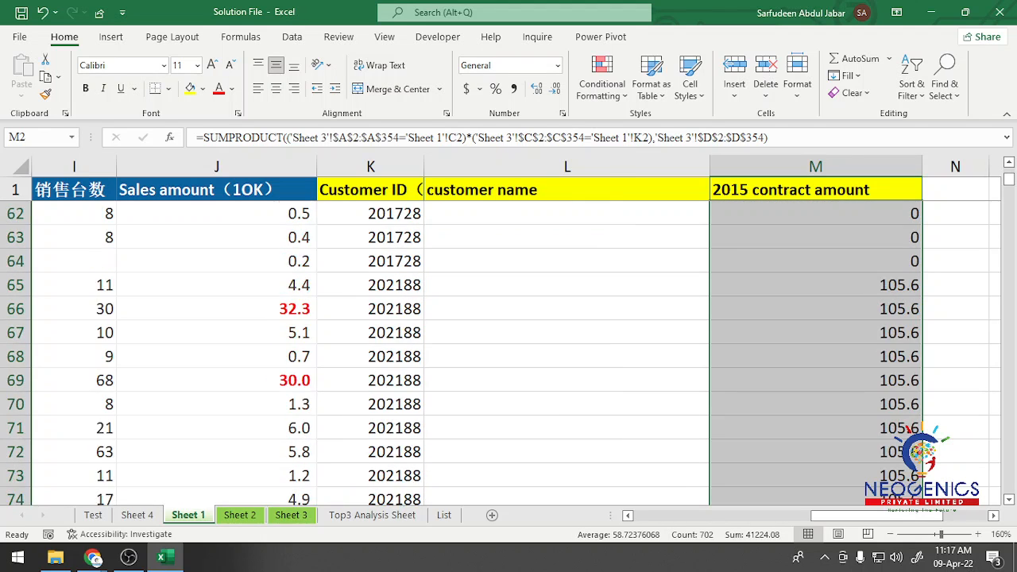
pyautogui.scroll(-20, 517, 353)
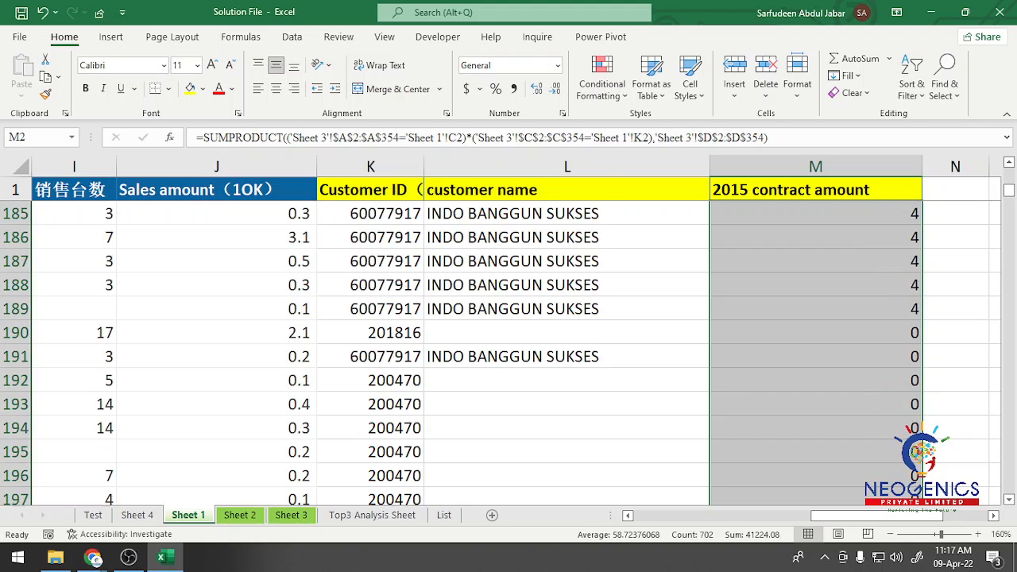
pyautogui.scroll(-20, 517, 353)
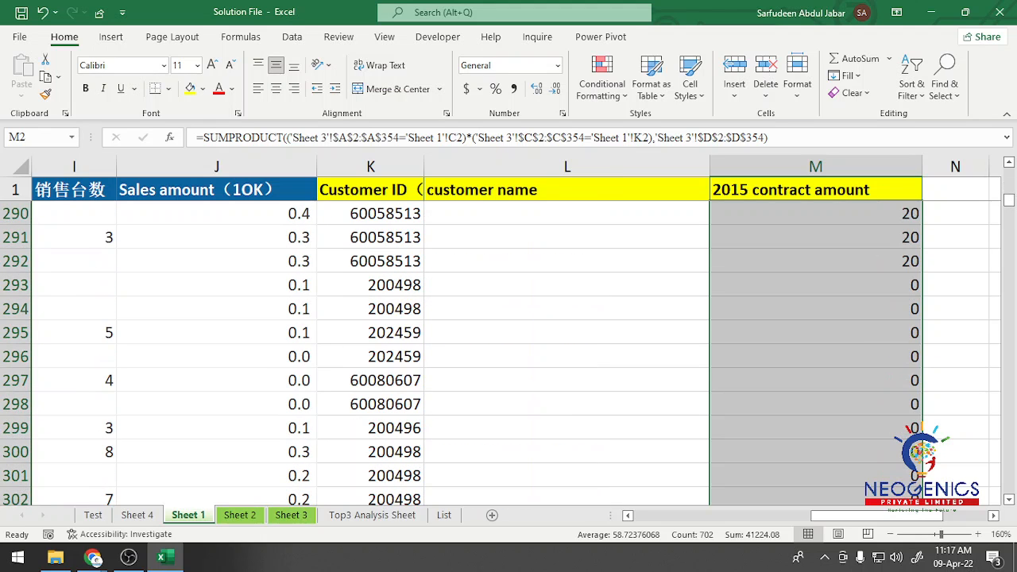
pyautogui.scroll(4, 516, 354)
pyautogui.click(816, 357)
pyautogui.hotkey('ctrl', 'Down')
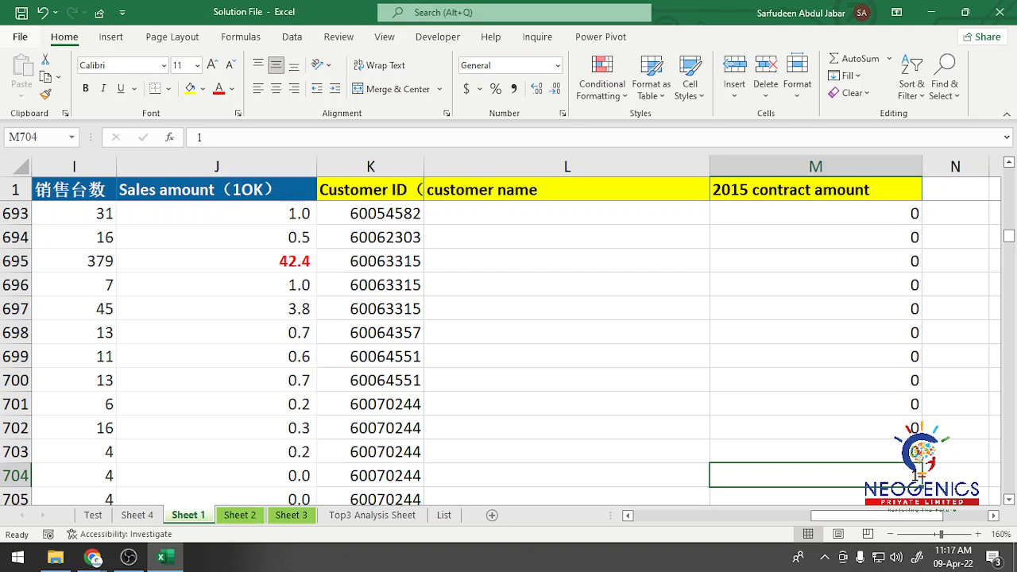
pyautogui.click(21, 12)
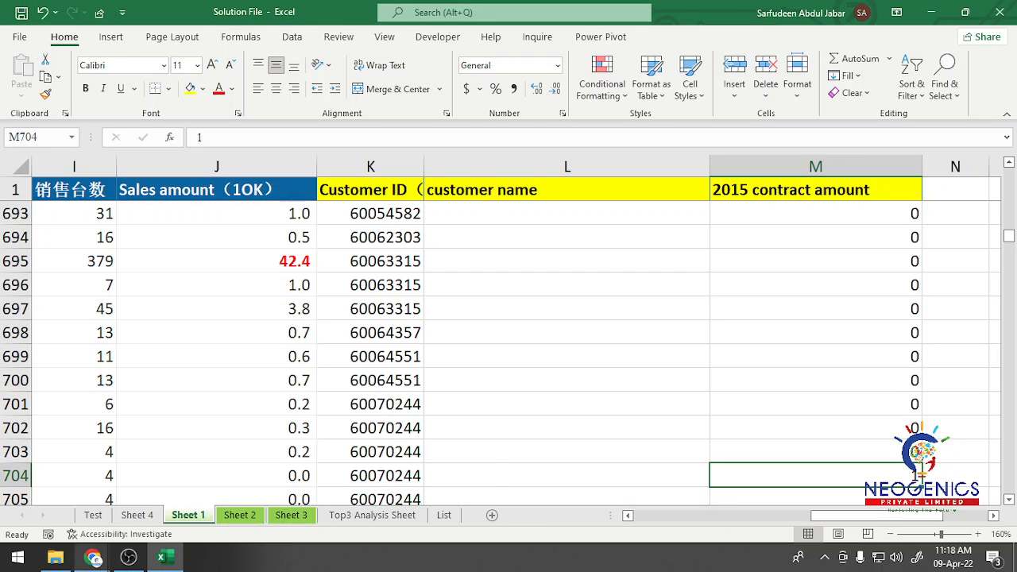
pyautogui.moveTo(93, 557)
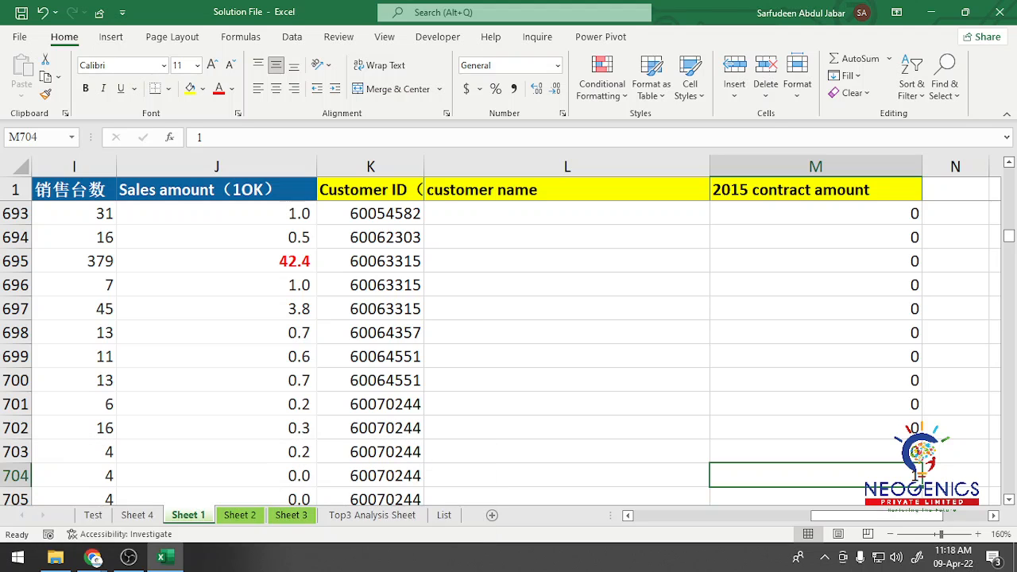
# Fill the value in M704 down the remaining rows of the 2015 contract amount column.
pyautogui.scroll(-4, 508, 354)
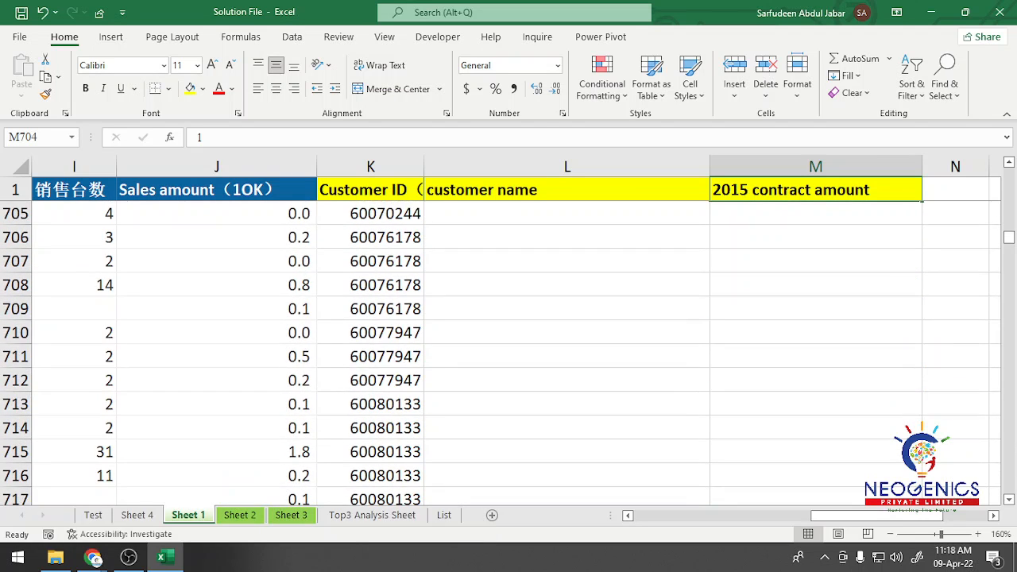
pyautogui.scroll(4, 509, 354)
pyautogui.scroll(-3, 913, 475)
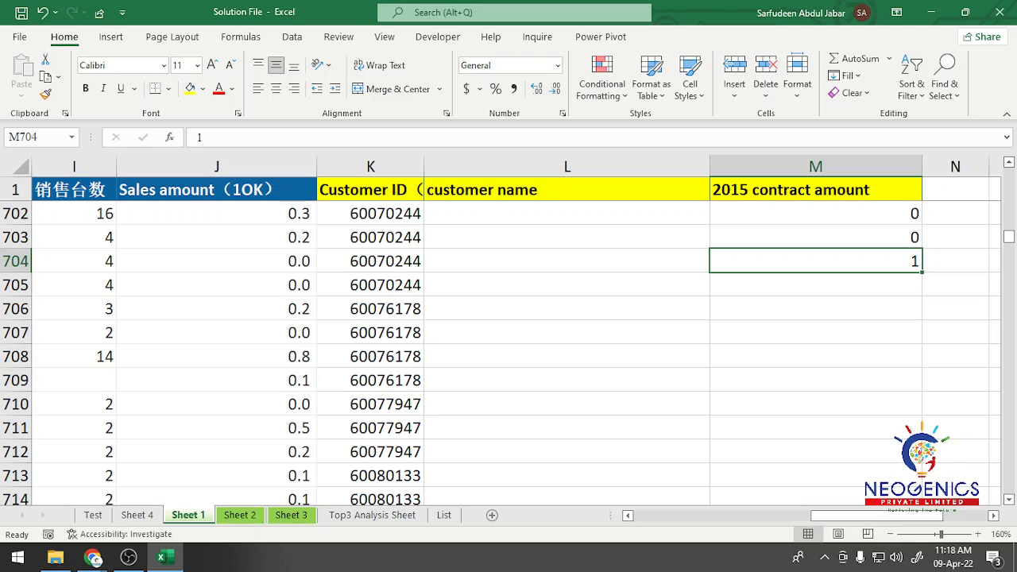
pyautogui.doubleClick(922, 272)
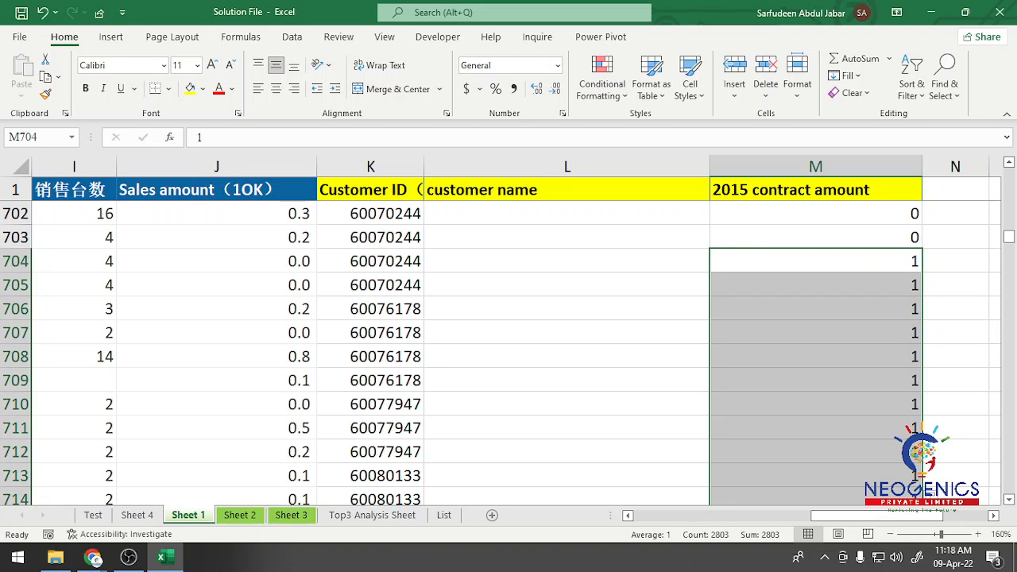
pyautogui.click(815, 308)
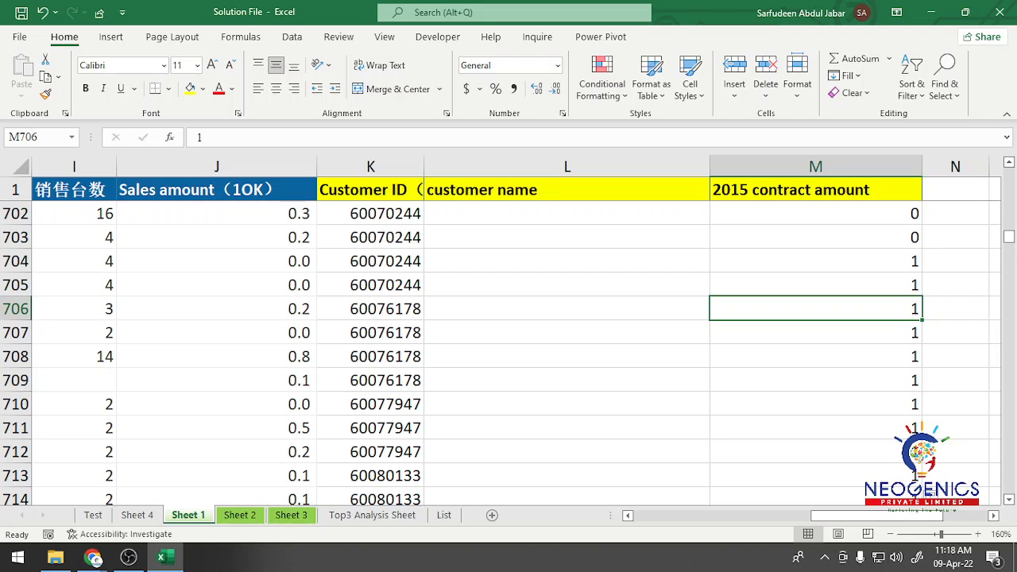
# Fill M2's SUMPRODUCT formula down the whole 2015 contract amount column again, through row 3506.
pyautogui.moveTo(1009, 237); pyautogui.dragTo(1008, 173)
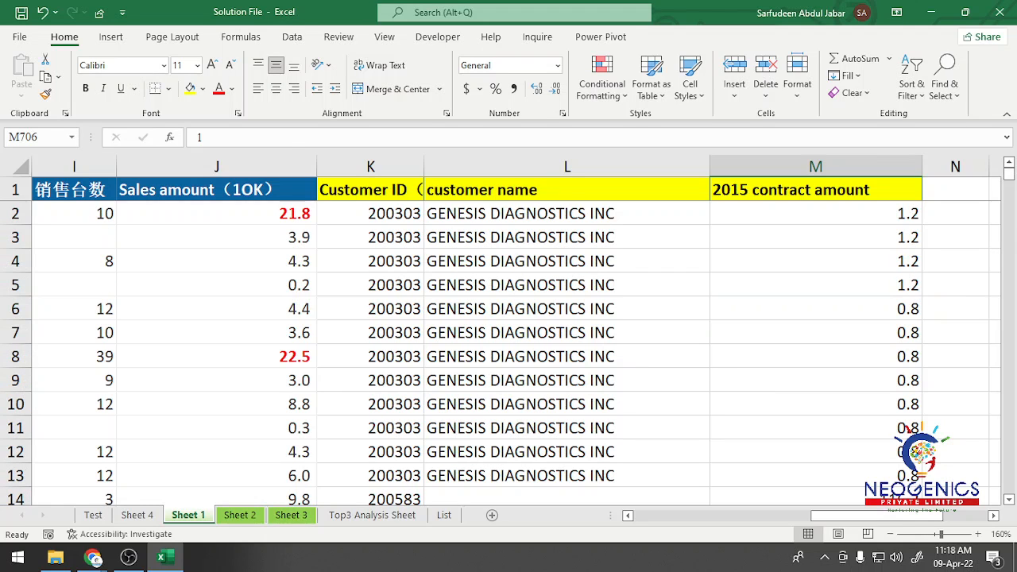
pyautogui.click(815, 190)
pyautogui.click(816, 213)
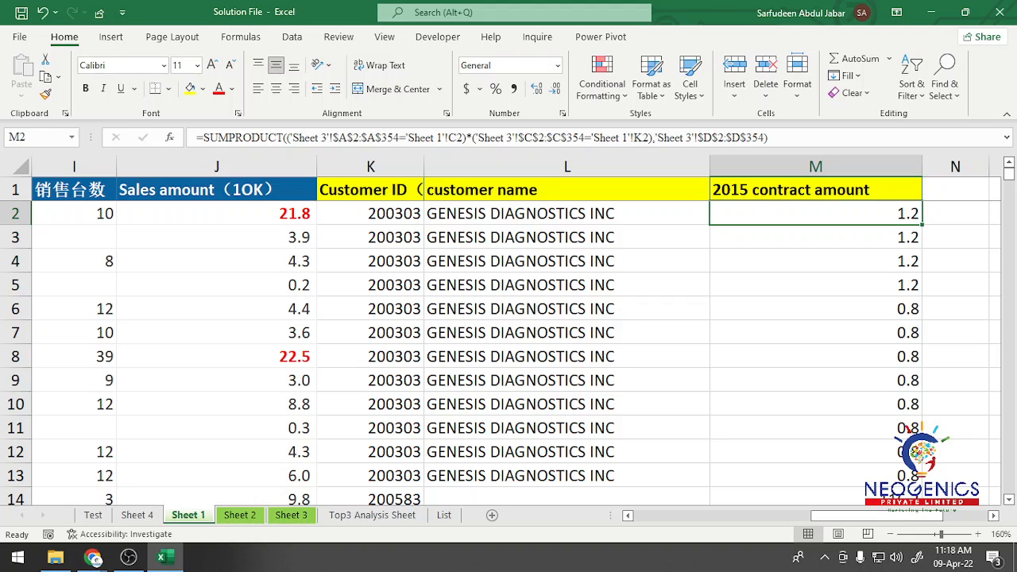
pyautogui.hotkey('ctrl', 'shift', 'Down')
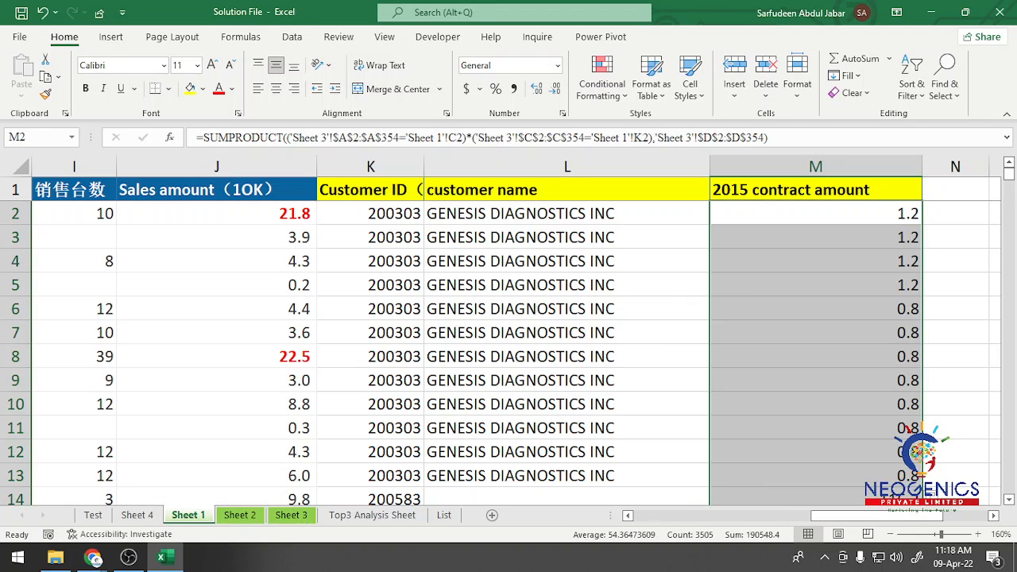
# Examine the contract amounts down to Sheet 1's last data row and compare them with Sheet 3's contract table.
pyautogui.scroll(-20, 517, 342)
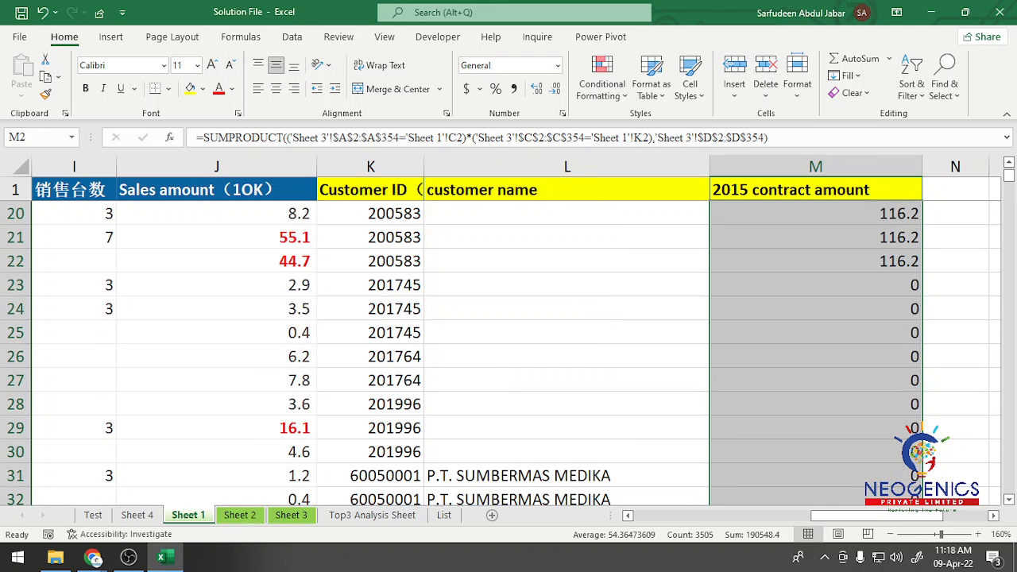
pyautogui.scroll(-6, 516, 342)
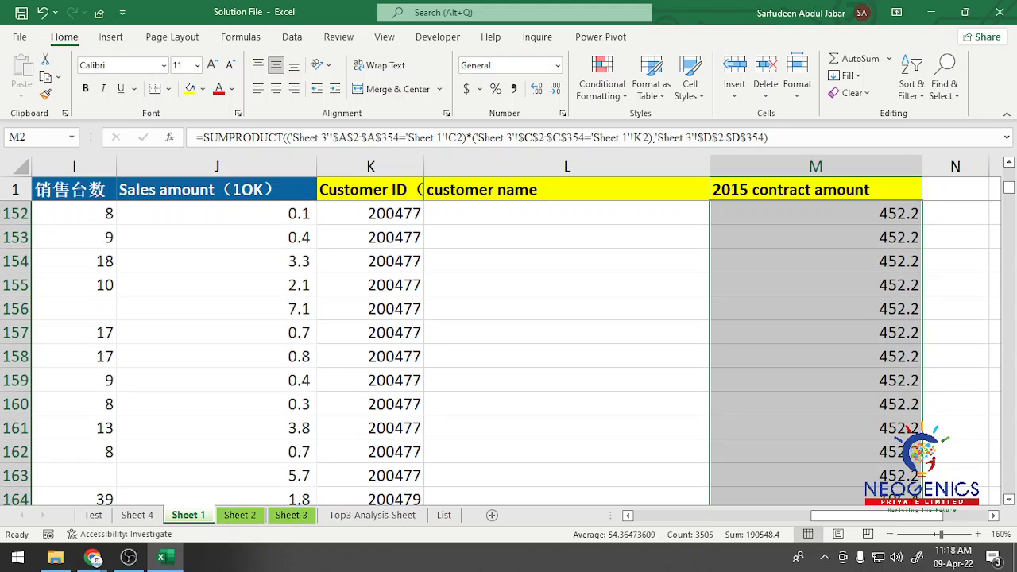
pyautogui.moveTo(1009, 188); pyautogui.dragTo(1009, 486)
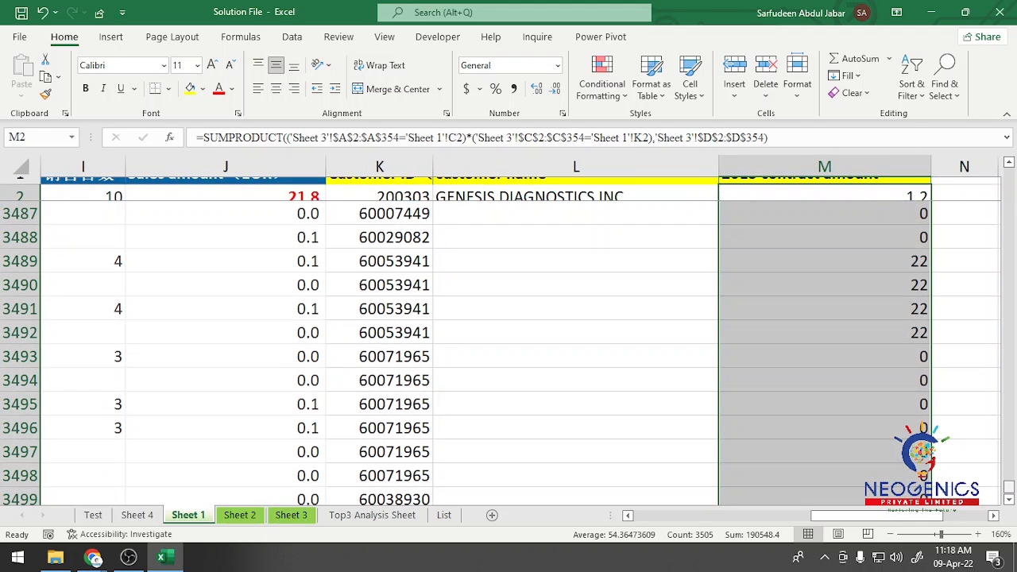
pyautogui.scroll(-14, 517, 342)
pyautogui.scroll(7, 516, 342)
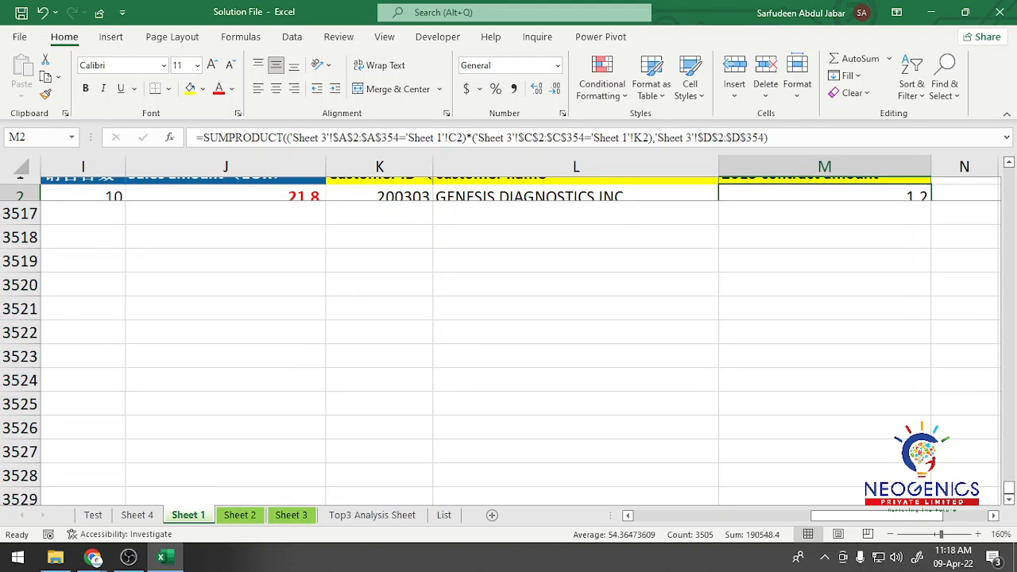
pyautogui.scroll(3, 517, 350)
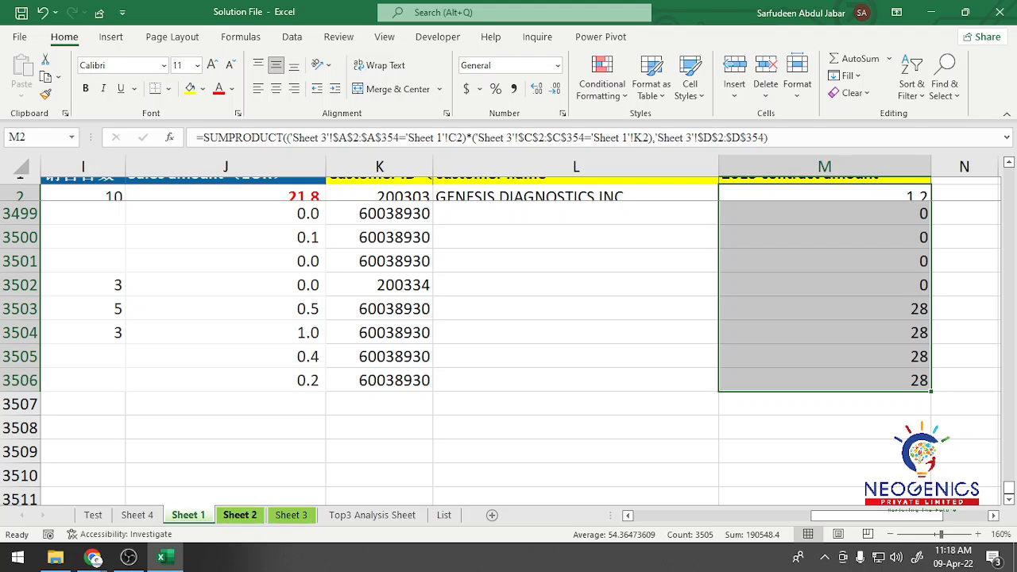
pyautogui.click(290, 515)
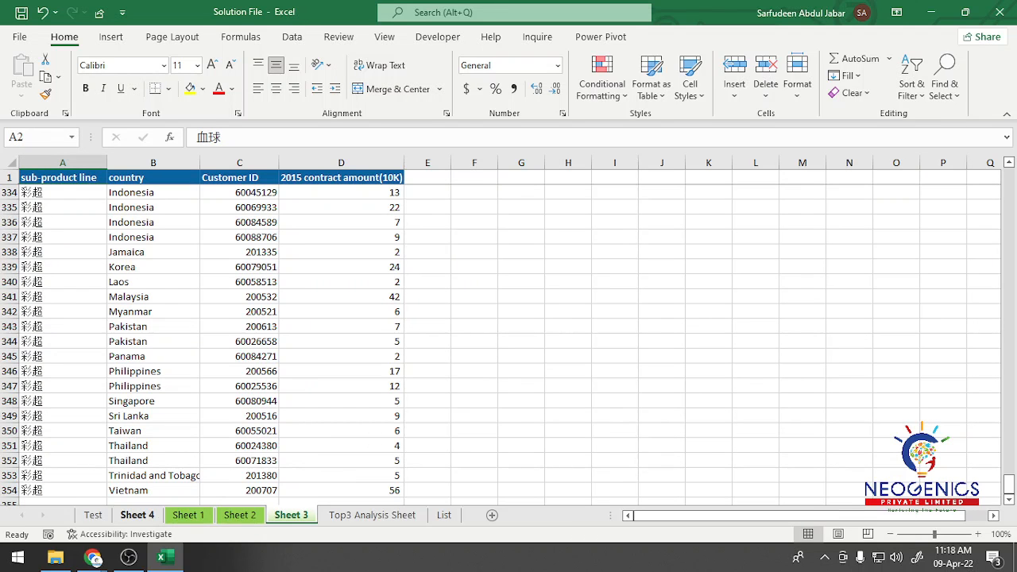
pyautogui.click(189, 515)
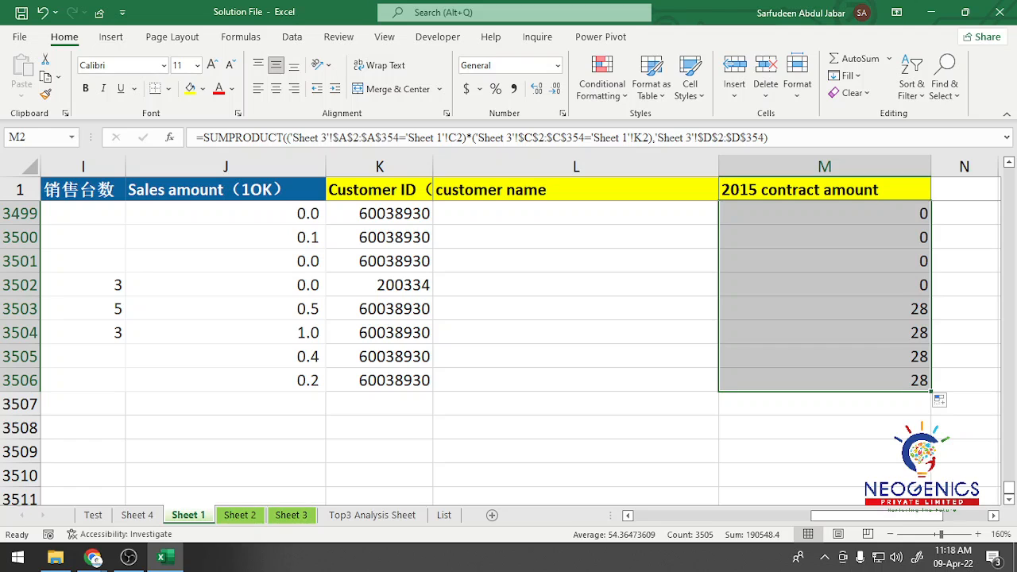
# Copy the customer ID in cell K3506 of Sheet 1 and leave the cell unedited.
pyautogui.click(380, 381)
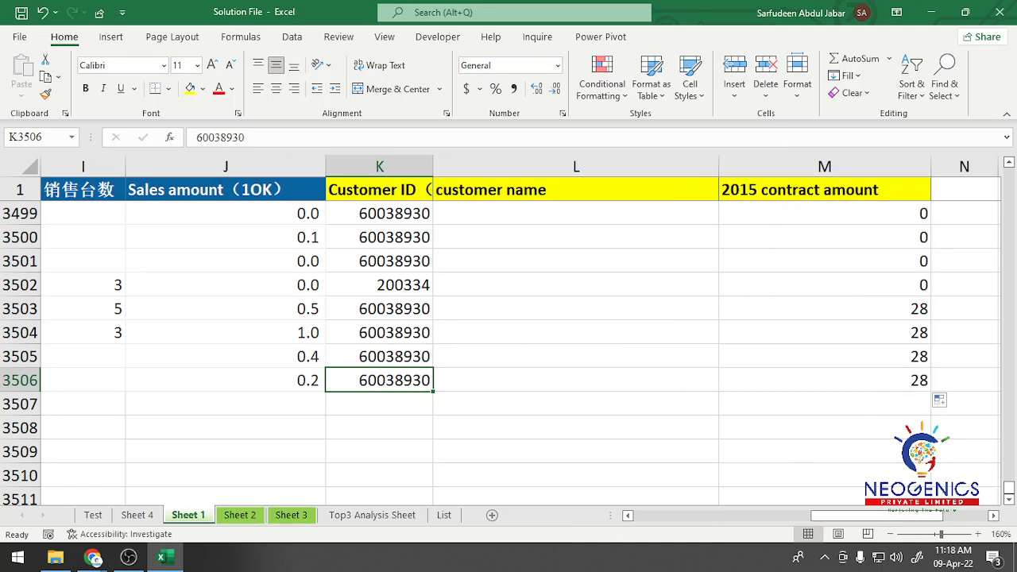
pyautogui.moveTo(248, 137); pyautogui.dragTo(195, 137)
pyautogui.hotkey('ctrl', 'c')
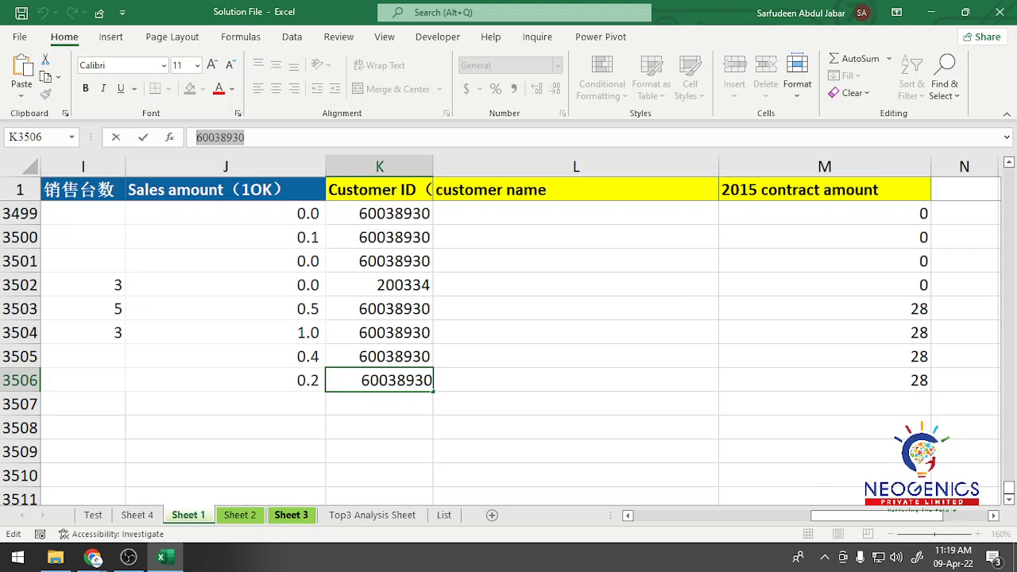
pyautogui.click(288, 515)
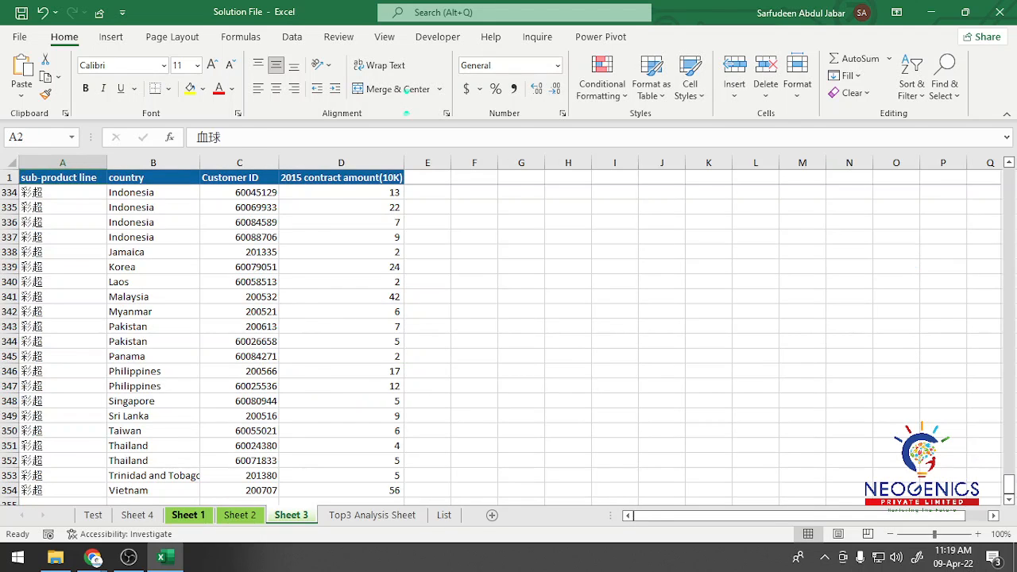
pyautogui.click(189, 515)
pyautogui.click(508, 427)
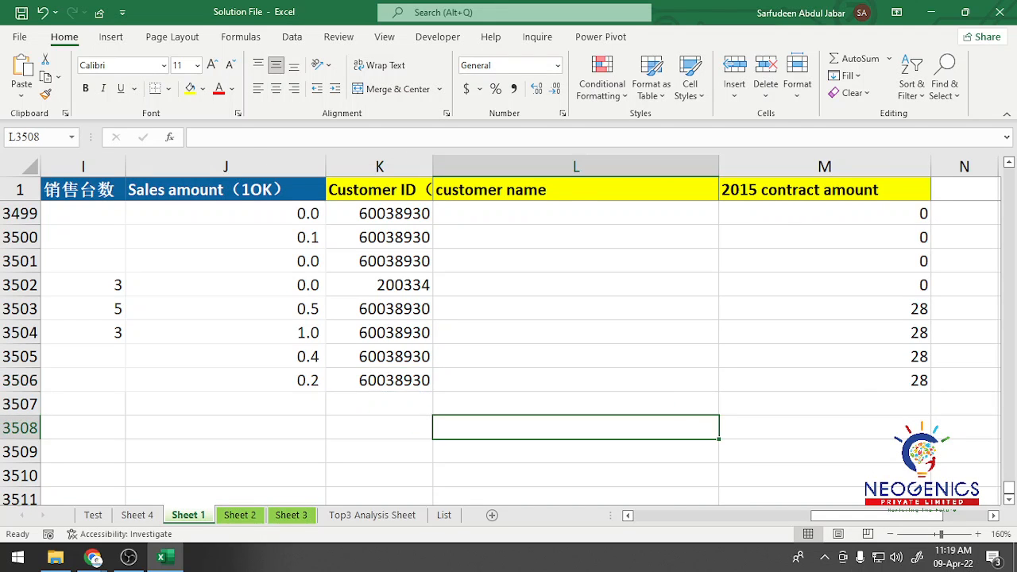
# Search Sheet 3 for the copied customer ID to check its 2015 contract amount.
pyautogui.click(291, 515)
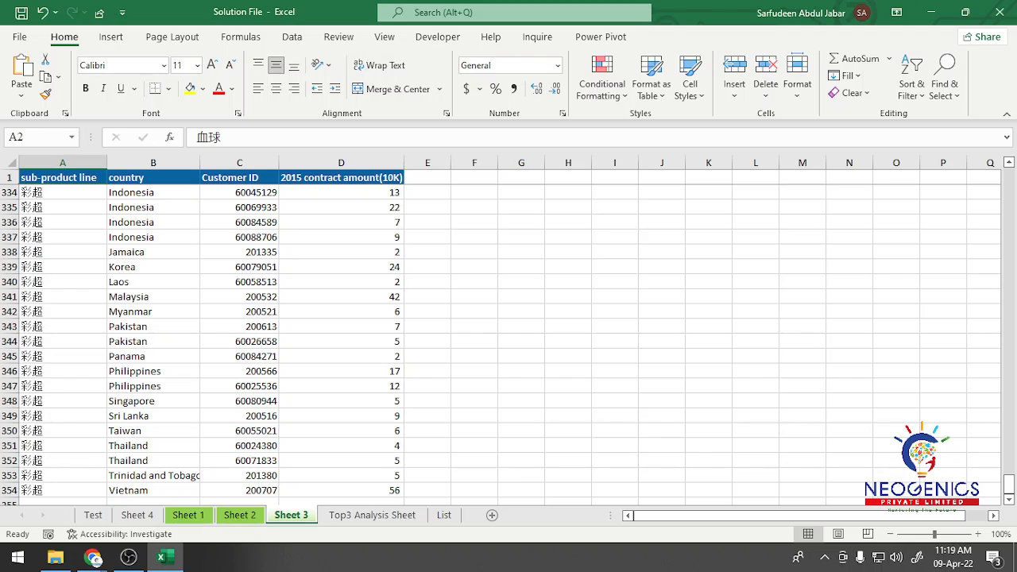
pyautogui.hotkey('ctrl', 'f')
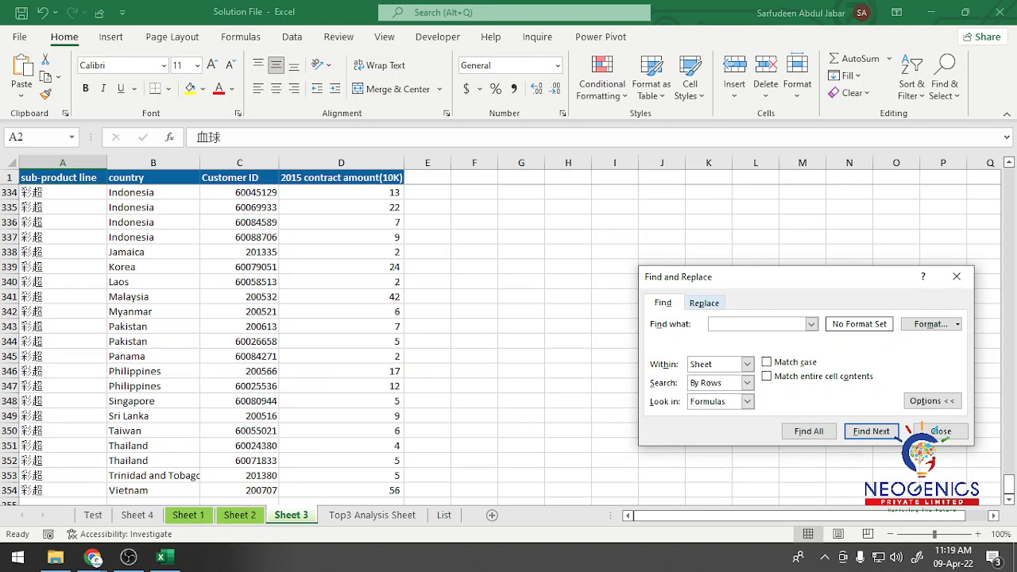
pyautogui.hotkey('ctrl', 'v')
pyautogui.press('Return')
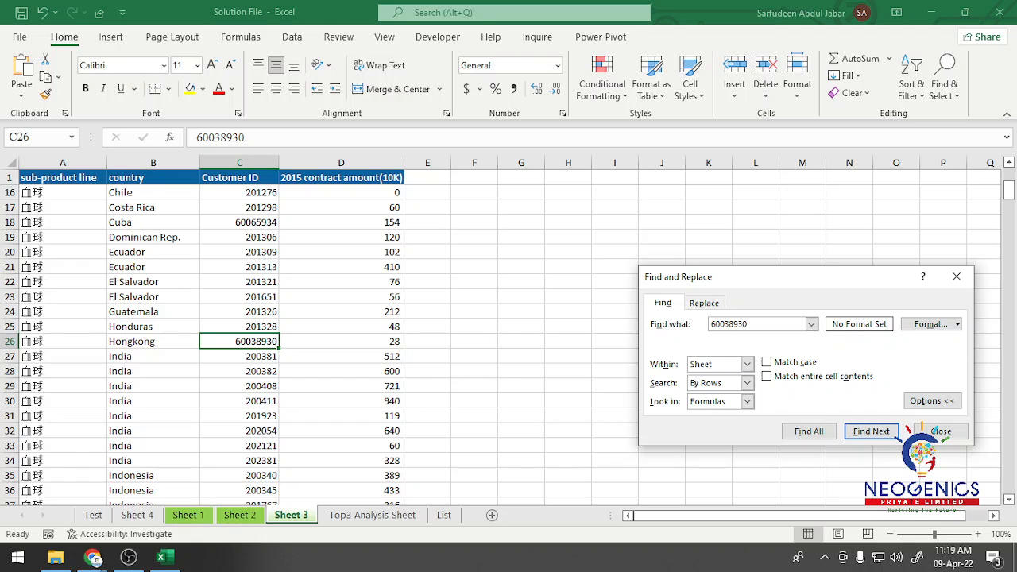
pyautogui.click(957, 276)
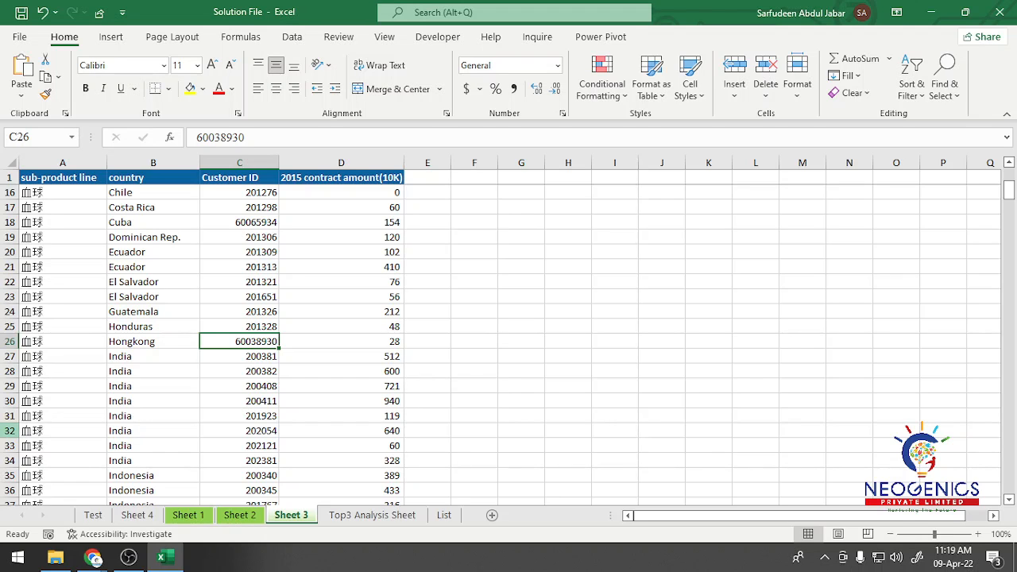
# Convert the customer ID stored as text in Sheet 3's C234, in the Cuba row, to a number.
pyautogui.scroll(-8, 239, 381)
pyautogui.moveTo(1009, 211); pyautogui.dragTo(1009, 378)
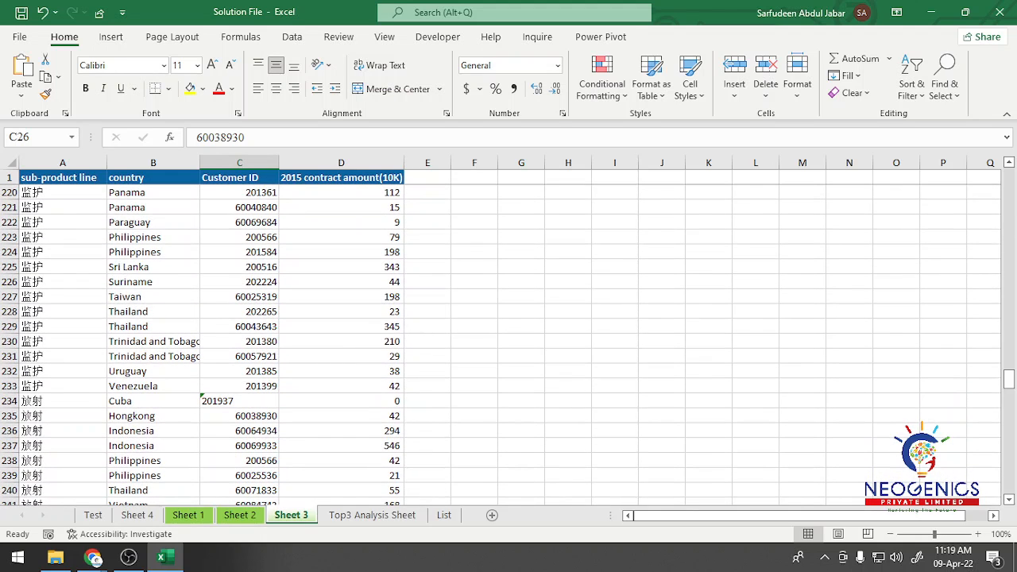
pyautogui.click(9, 400)
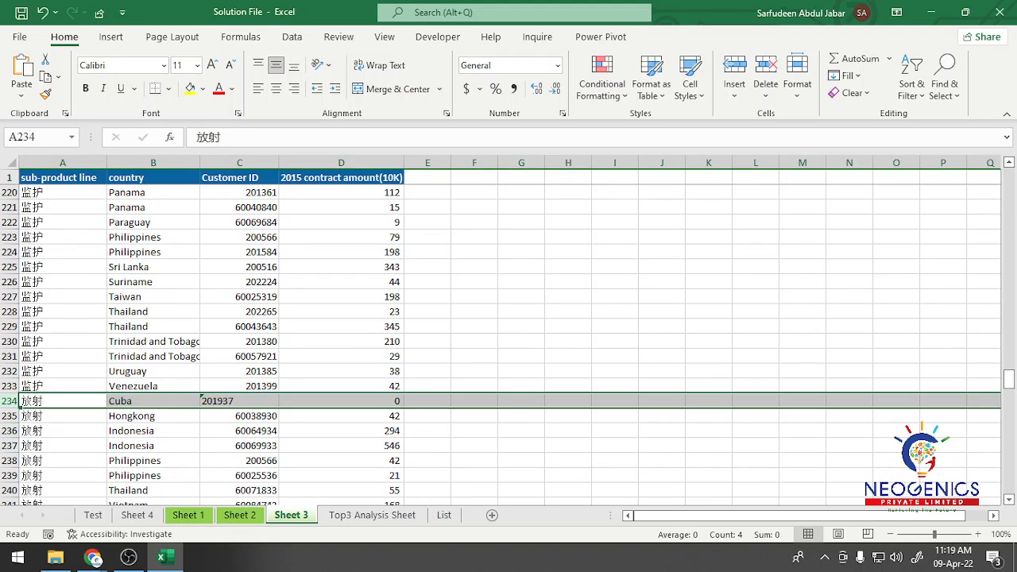
pyautogui.click(239, 401)
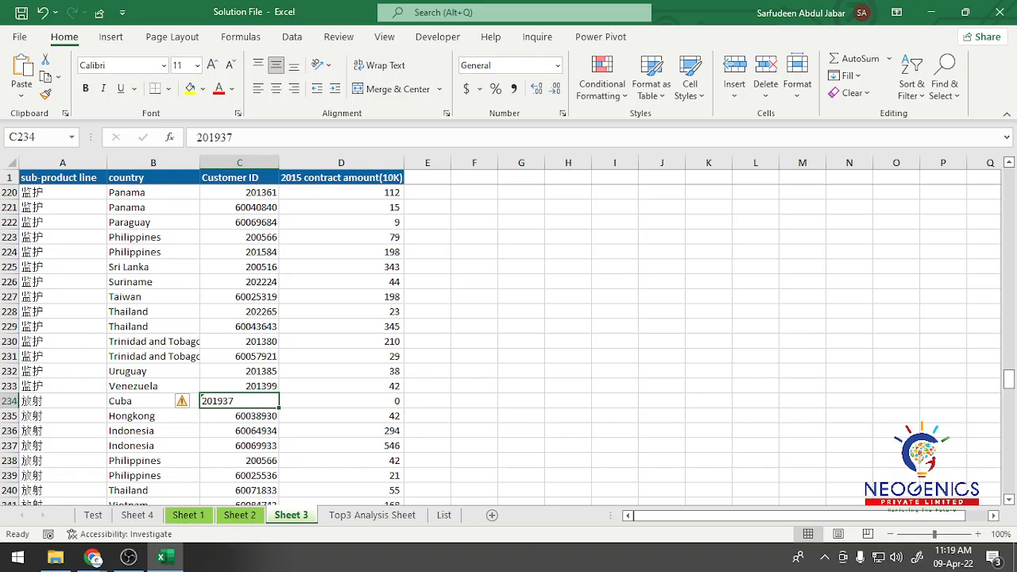
pyautogui.click(187, 401)
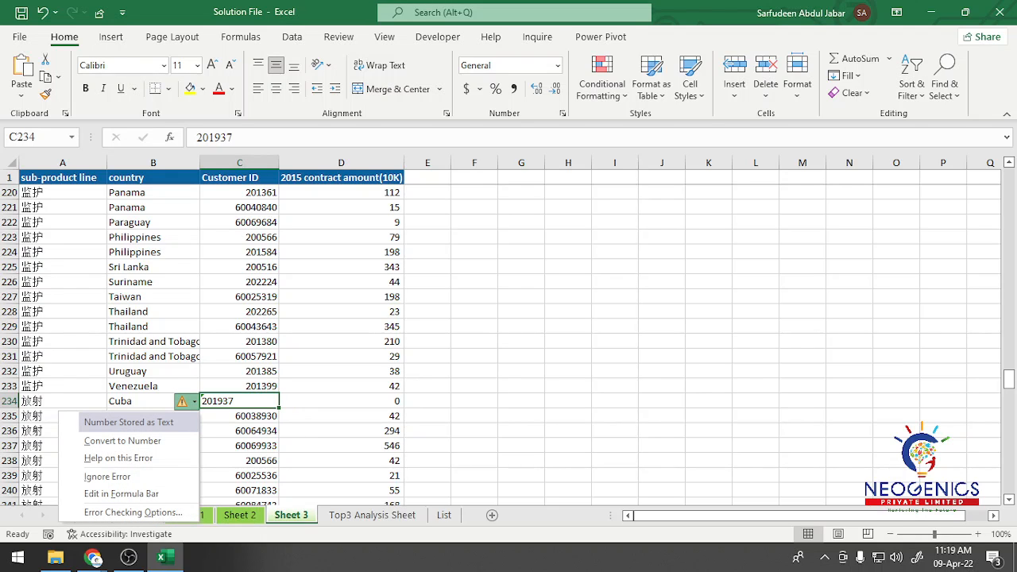
pyautogui.click(123, 440)
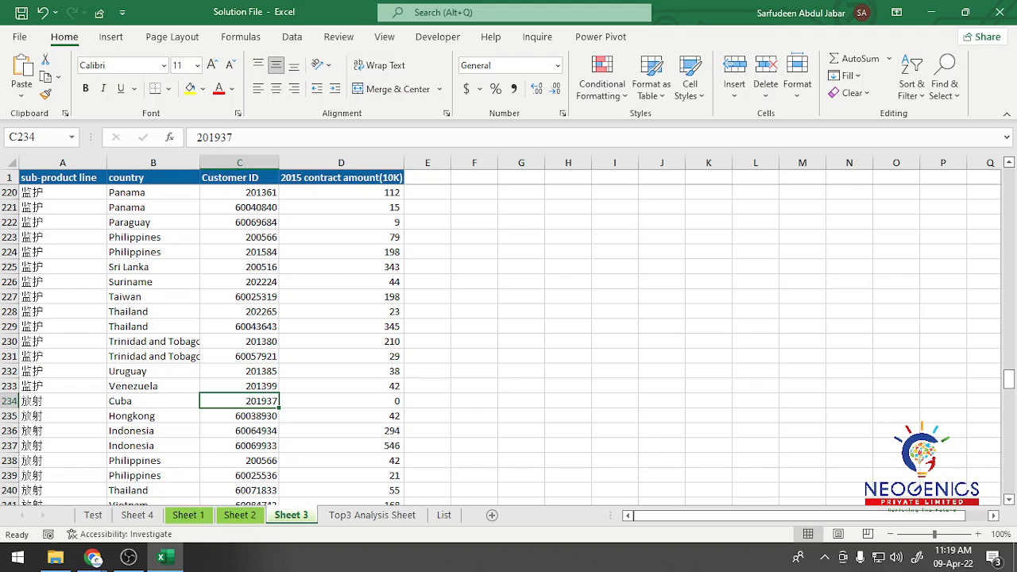
pyautogui.click(341, 402)
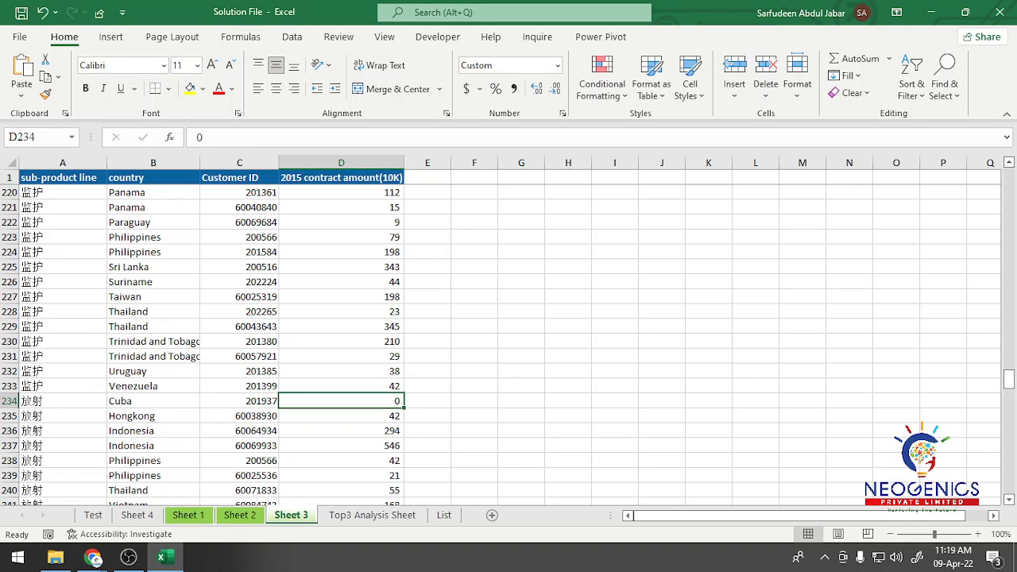
# Check the rest of Sheet 3's contract table down to row 354 and save the workbook.
pyautogui.scroll(-18, 509, 344)
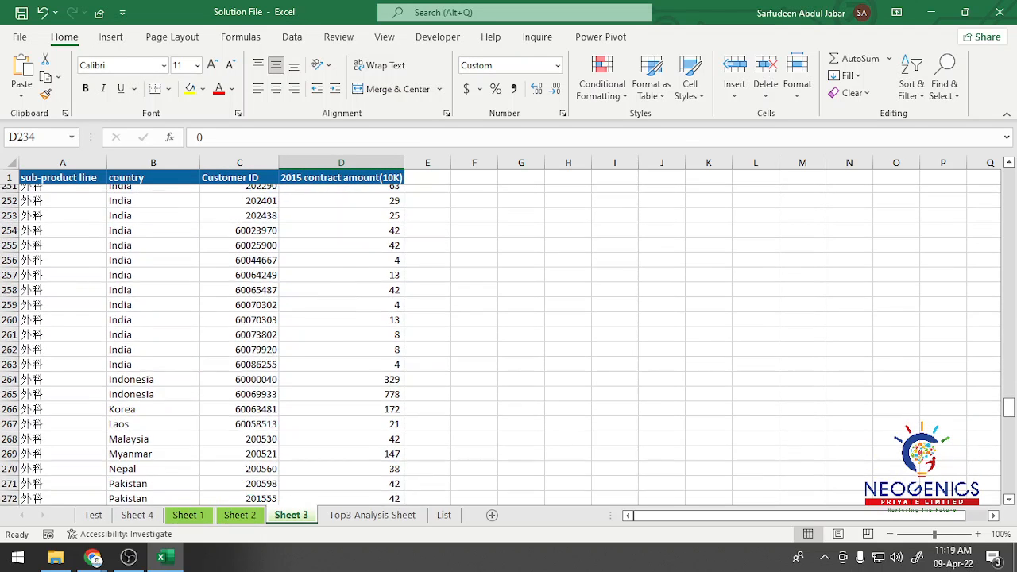
pyautogui.scroll(-18, 509, 344)
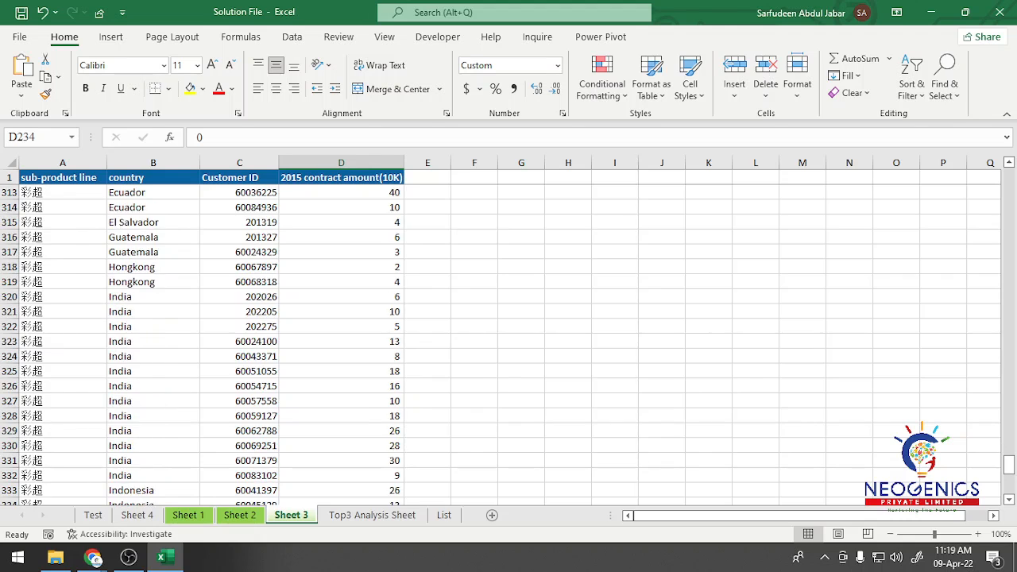
pyautogui.scroll(-5, 509, 345)
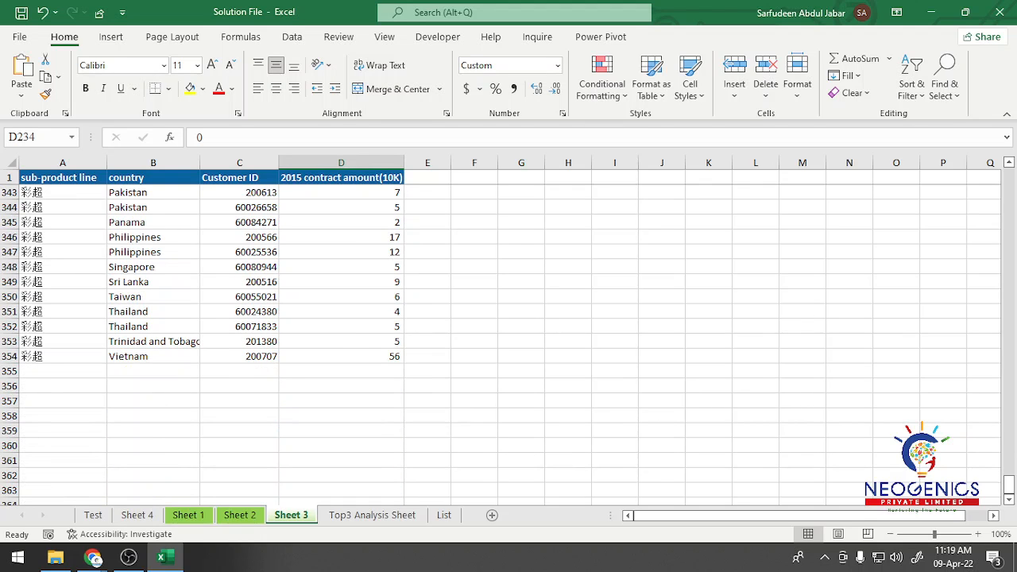
pyautogui.hotkey('ctrl', 's')
# Copy the customer ID in Sheet 3's C234 without changing the cell.
pyautogui.scroll(15, 508, 345)
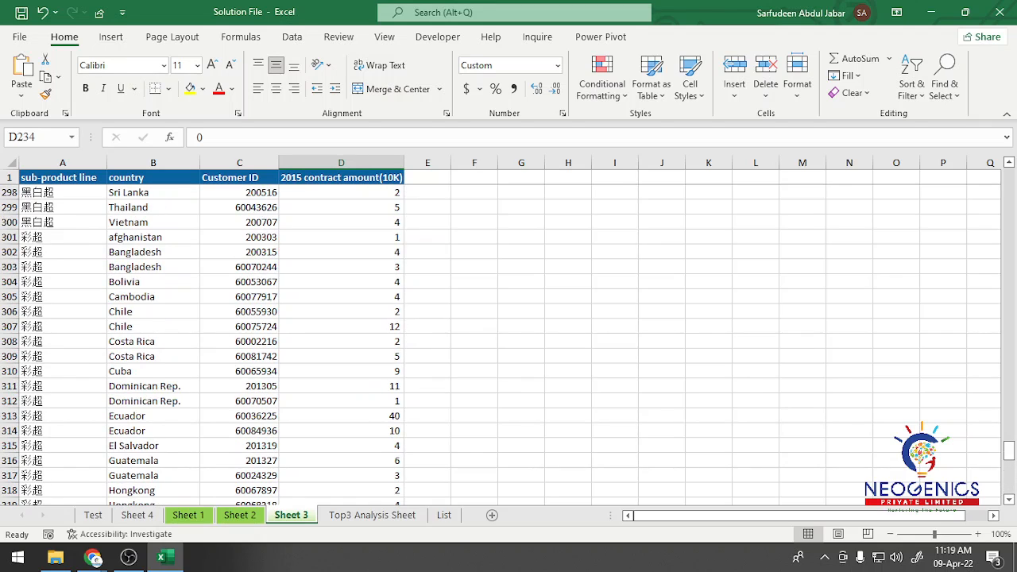
pyautogui.scroll(1, 509, 345)
pyautogui.scroll(3, 509, 345)
pyautogui.scroll(16, 509, 345)
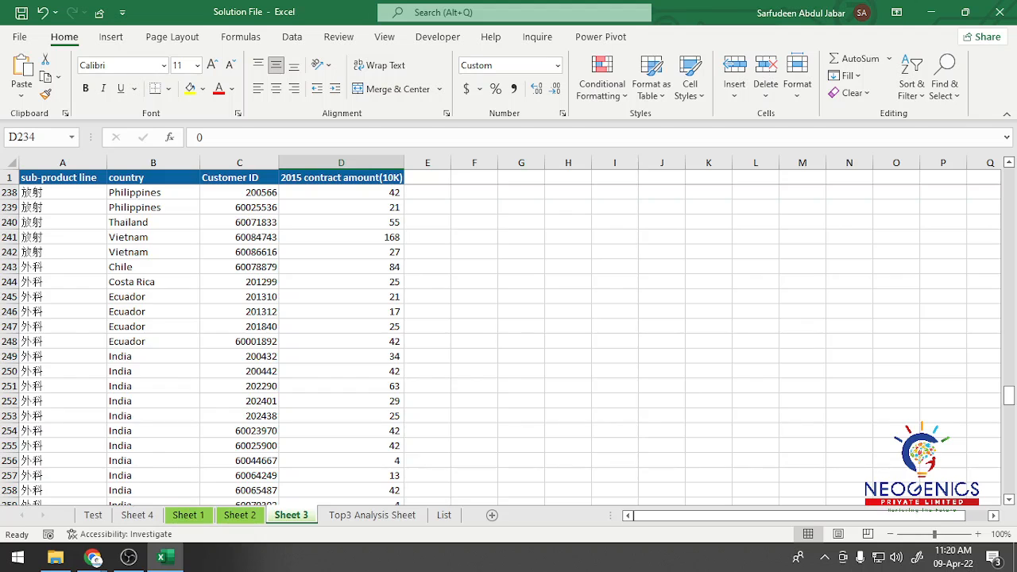
pyautogui.scroll(2, 508, 345)
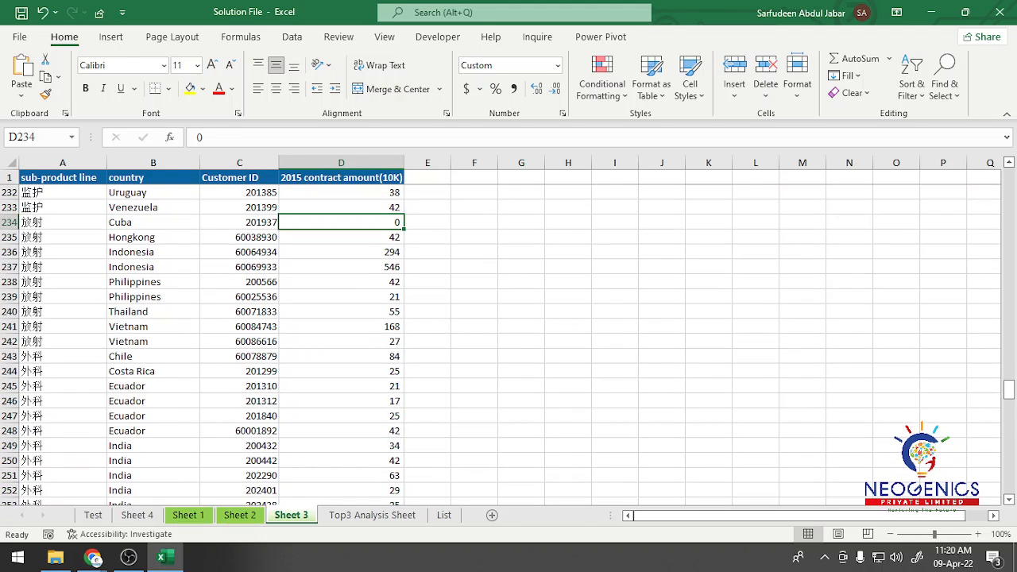
pyautogui.click(240, 222)
pyautogui.doubleClick(215, 137)
pyautogui.hotkey('ctrl', 'c')
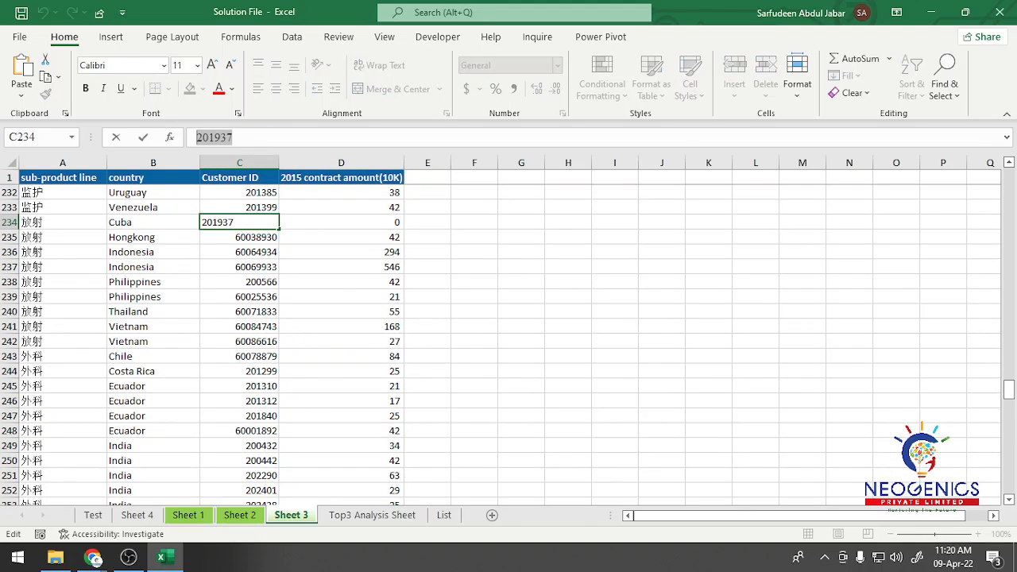
pyautogui.press('Escape')
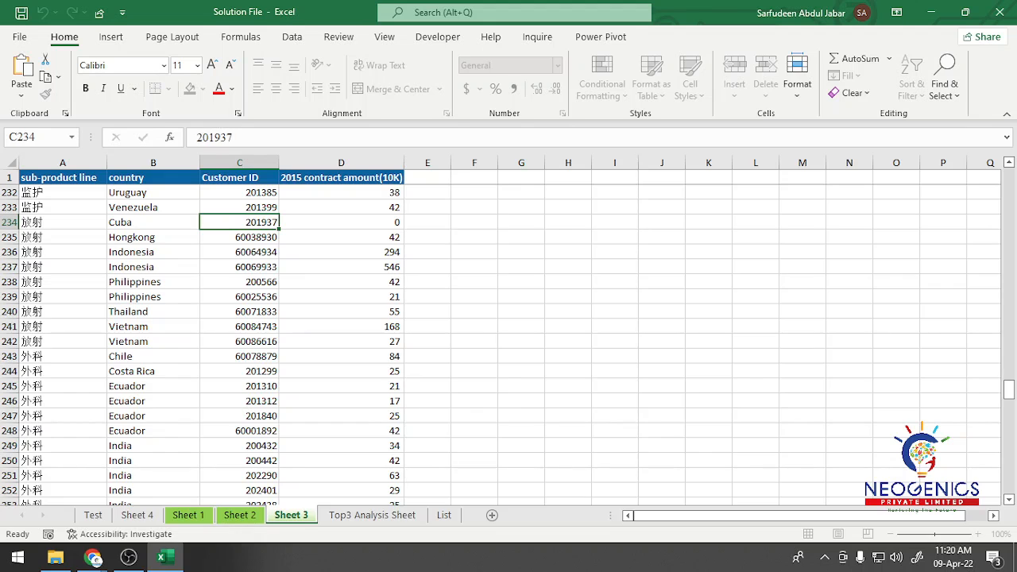
pyautogui.click(615, 296)
# Search Sheet 1 for the customer ID copied from Sheet 3's Cuba row.
pyautogui.click(188, 515)
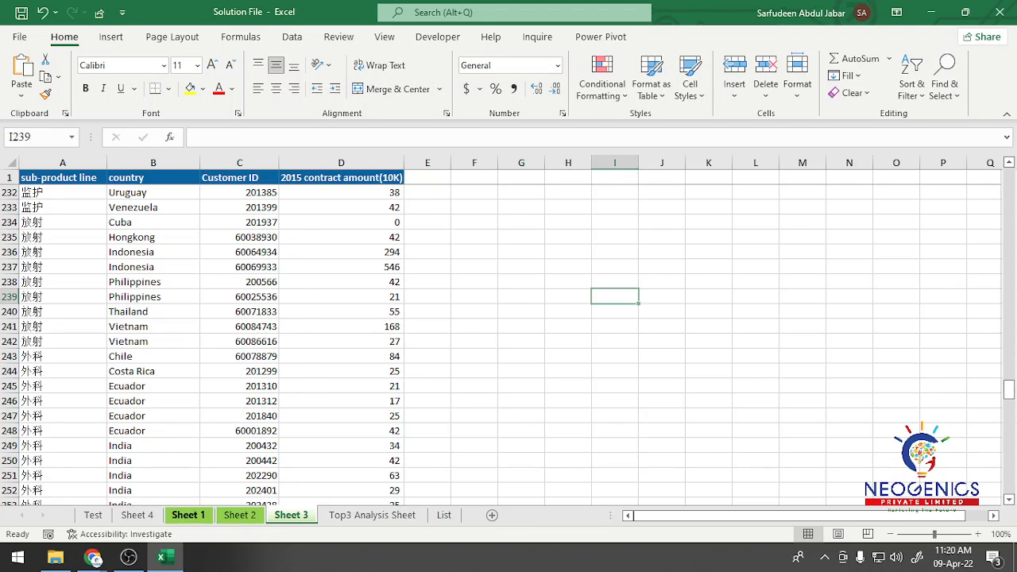
pyautogui.hotkey('ctrl', 'f')
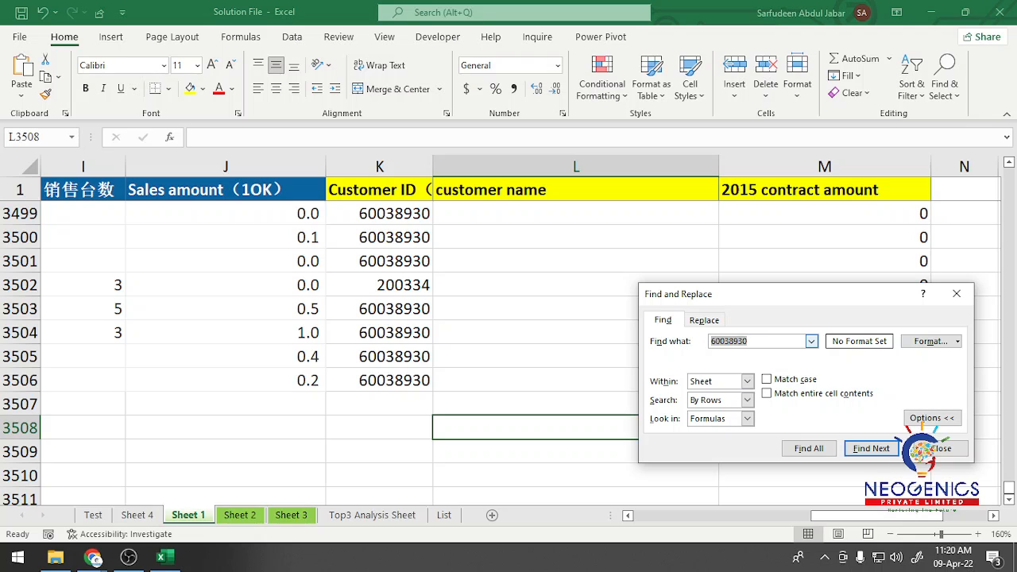
pyautogui.hotkey('ctrl', 'v')
pyautogui.press('Return')
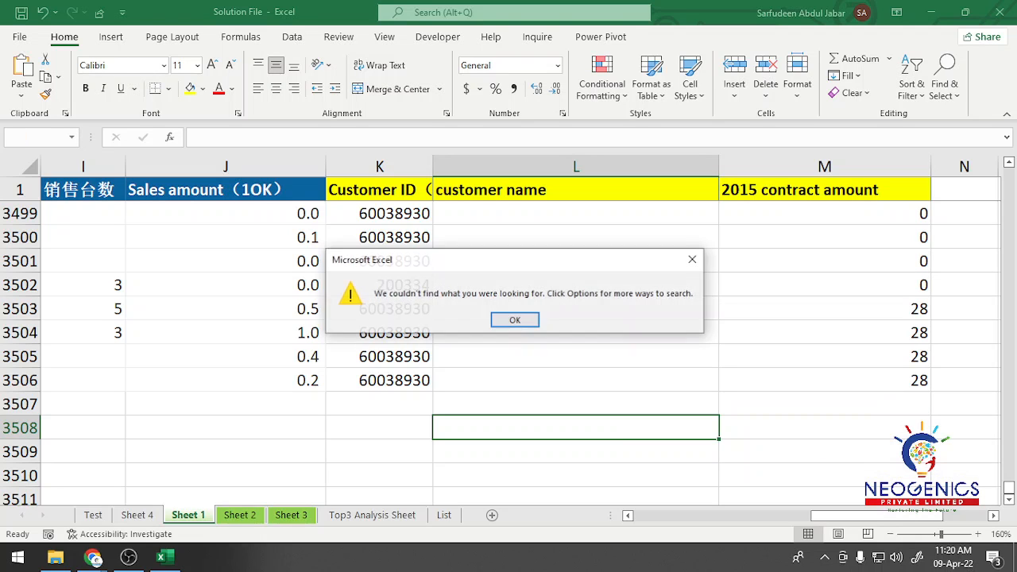
pyautogui.press('Return')
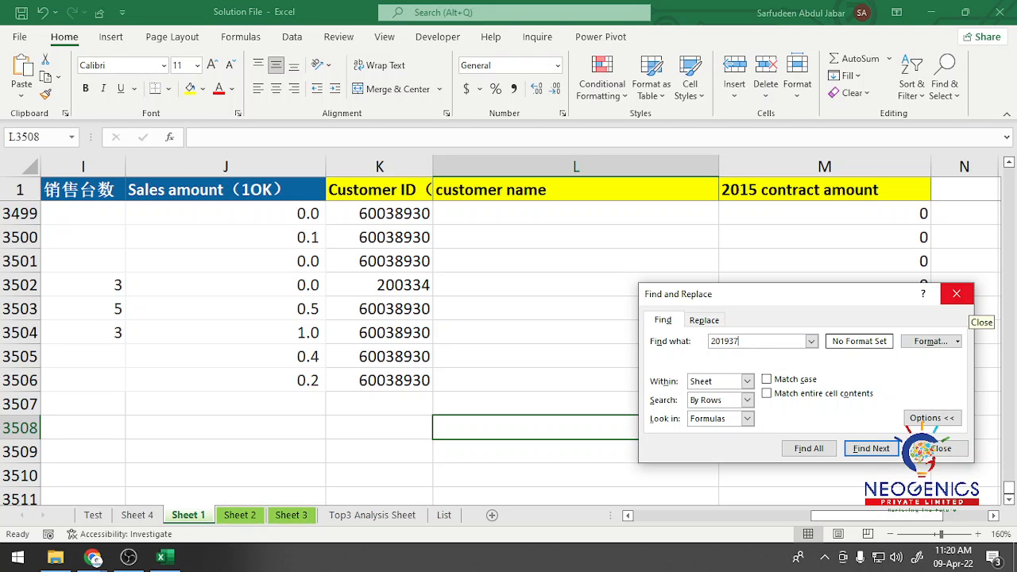
pyautogui.click(956, 293)
# Review Sheet 1's contract amounts back up to row 3298 and repeat the search for the same customer ID.
pyautogui.scroll(20, 508, 354)
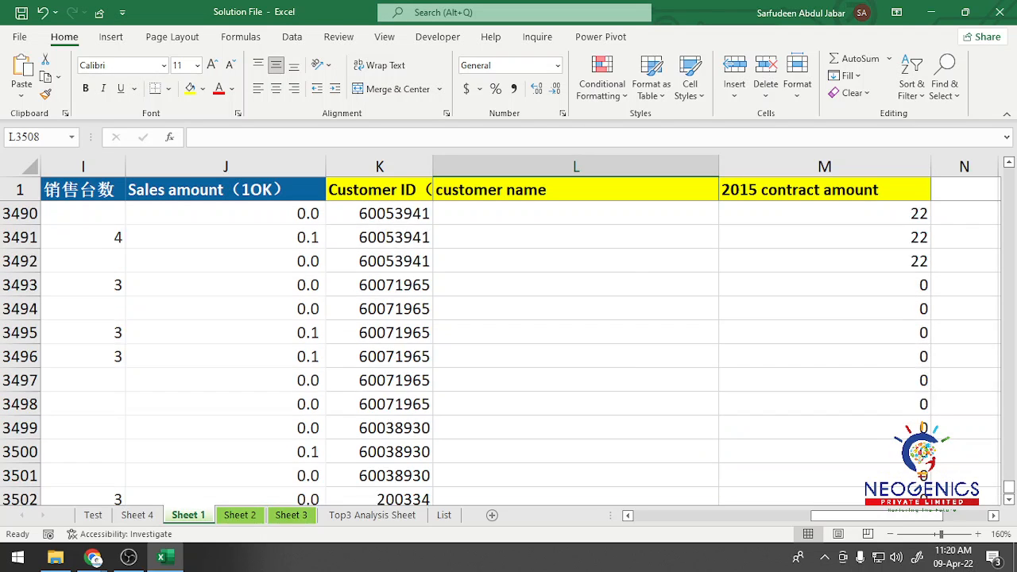
pyautogui.scroll(20, 508, 354)
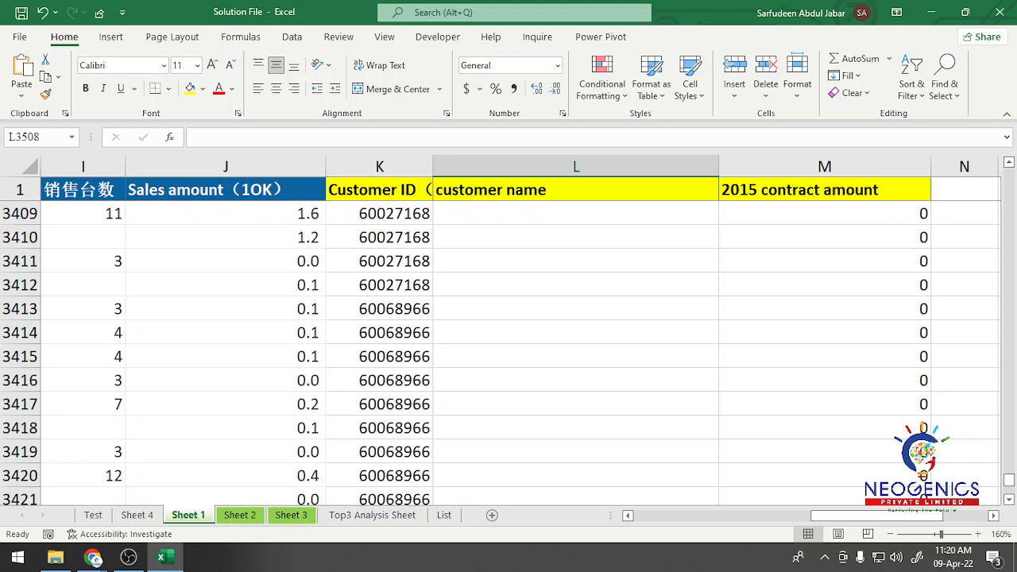
pyautogui.scroll(7, 508, 354)
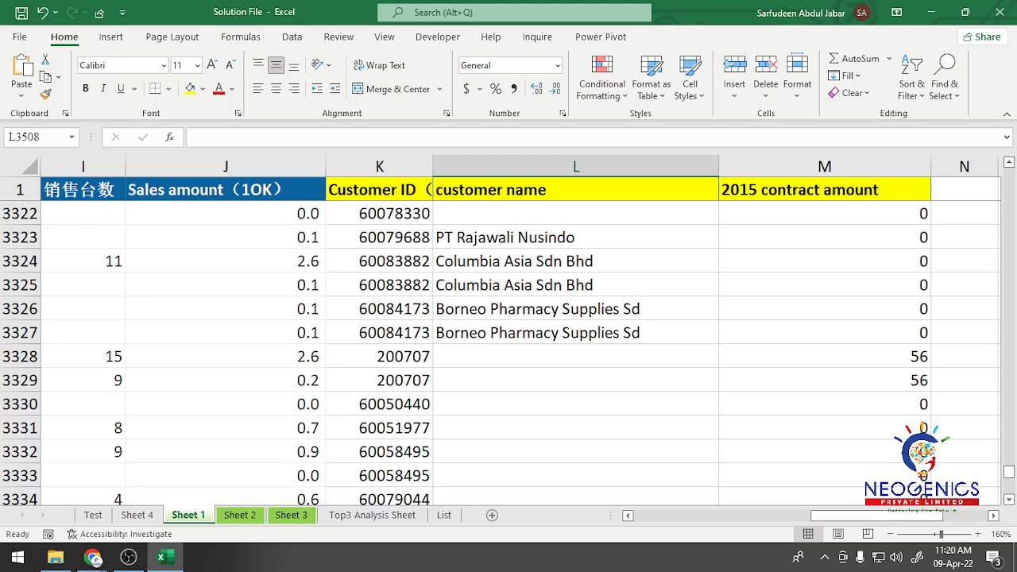
pyautogui.scroll(8, 508, 353)
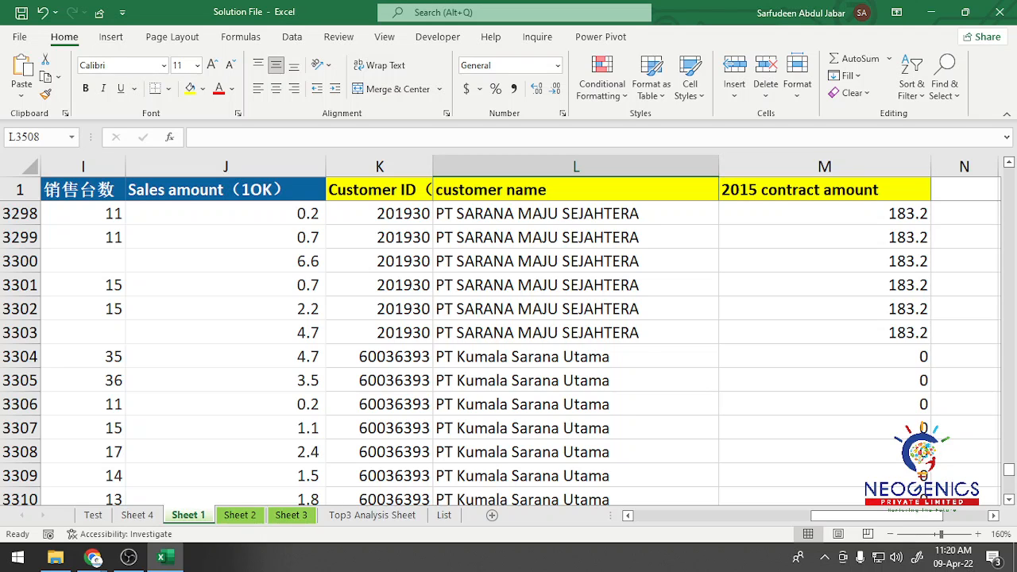
pyautogui.hotkey('ctrl', 'f')
pyautogui.press('Right')
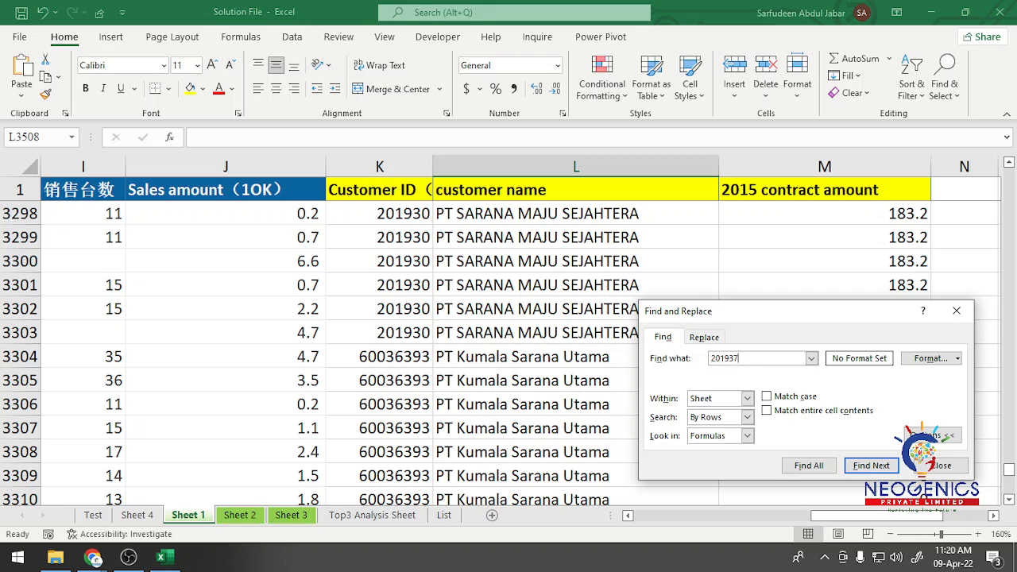
pyautogui.press('Return')
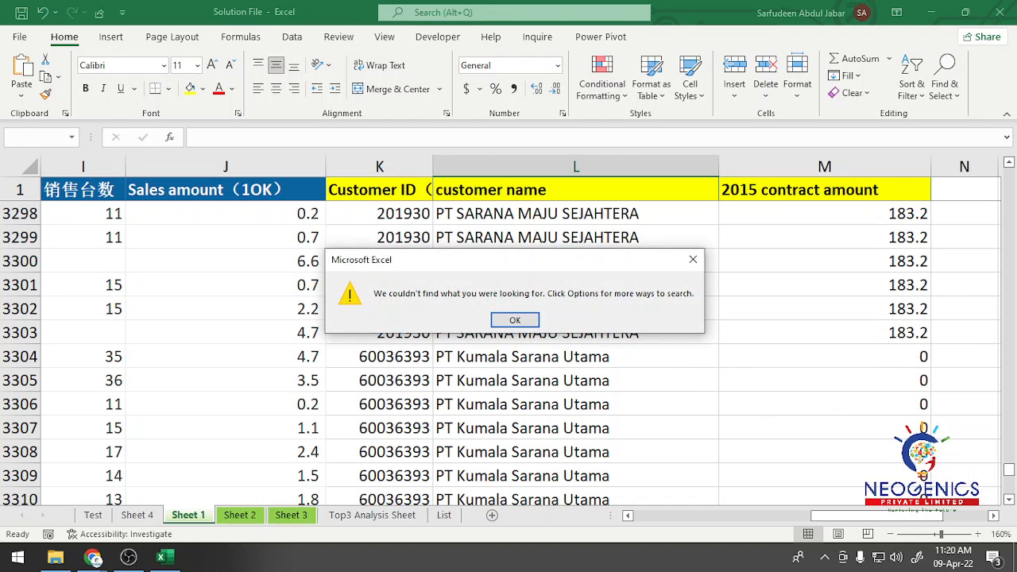
pyautogui.press('Return')
pyautogui.press('Escape')
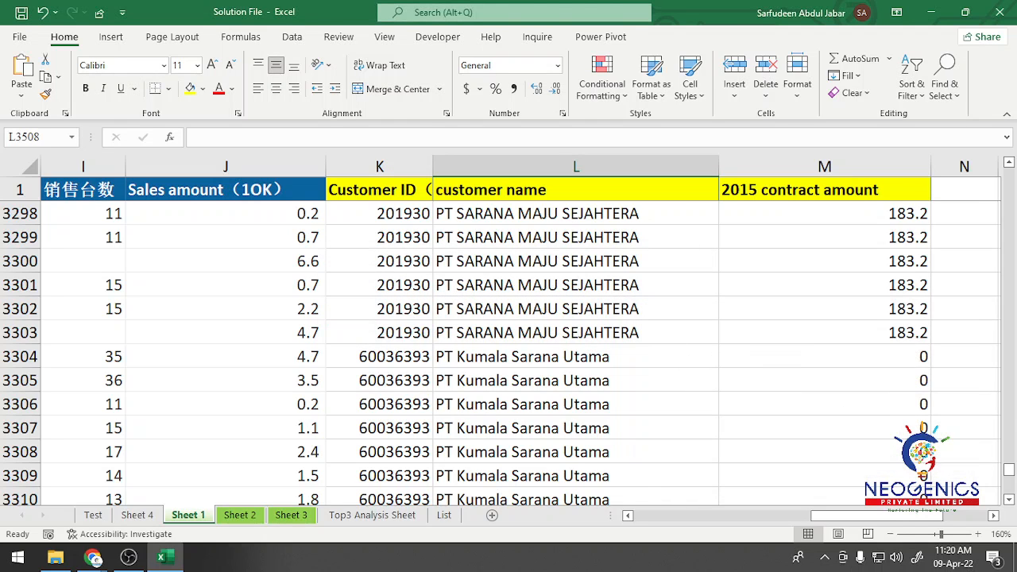
# Review Sheet 1's sub-product line and customer ID columns around row 3298 against the contract amount task on the Test sheet.
pyautogui.hscroll(-3, 520, 342)
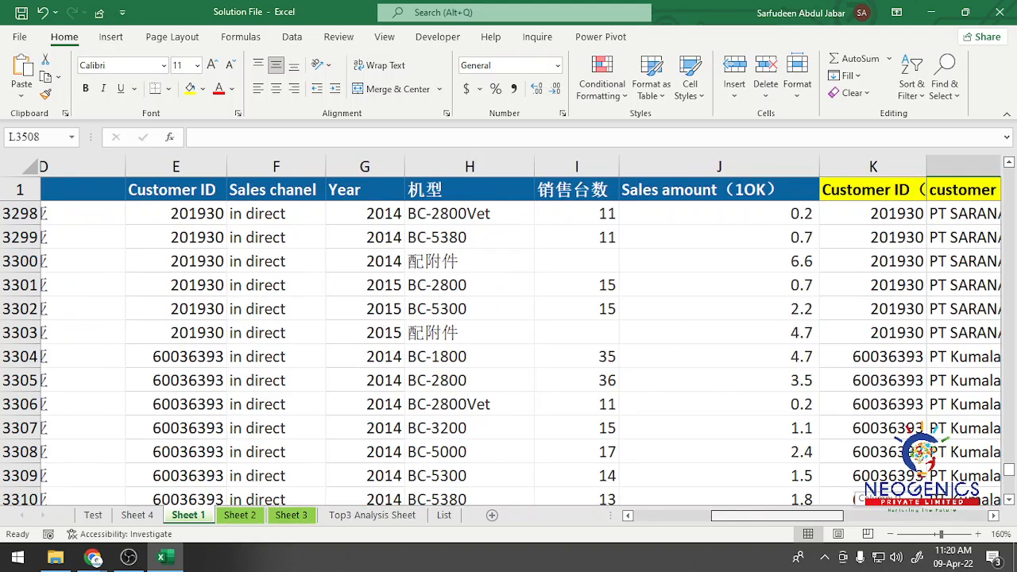
pyautogui.hscroll(-5, 509, 342)
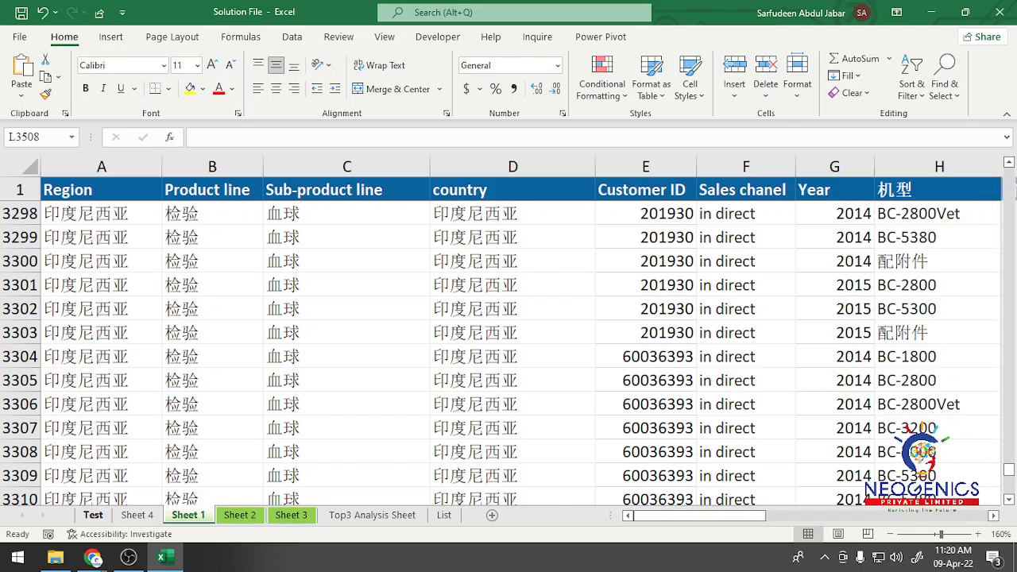
pyautogui.click(93, 515)
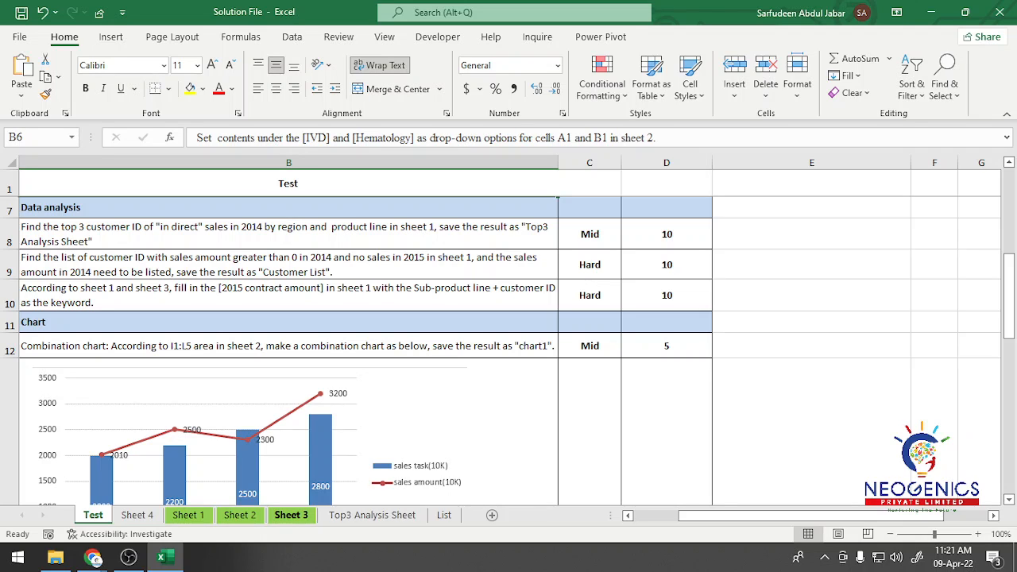
pyautogui.click(188, 514)
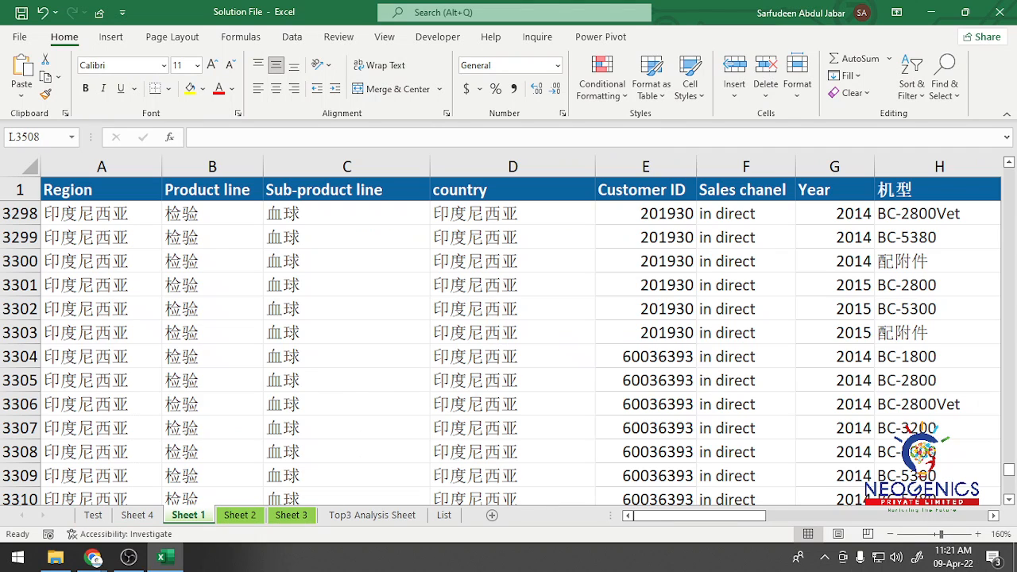
pyautogui.scroll(1, 509, 354)
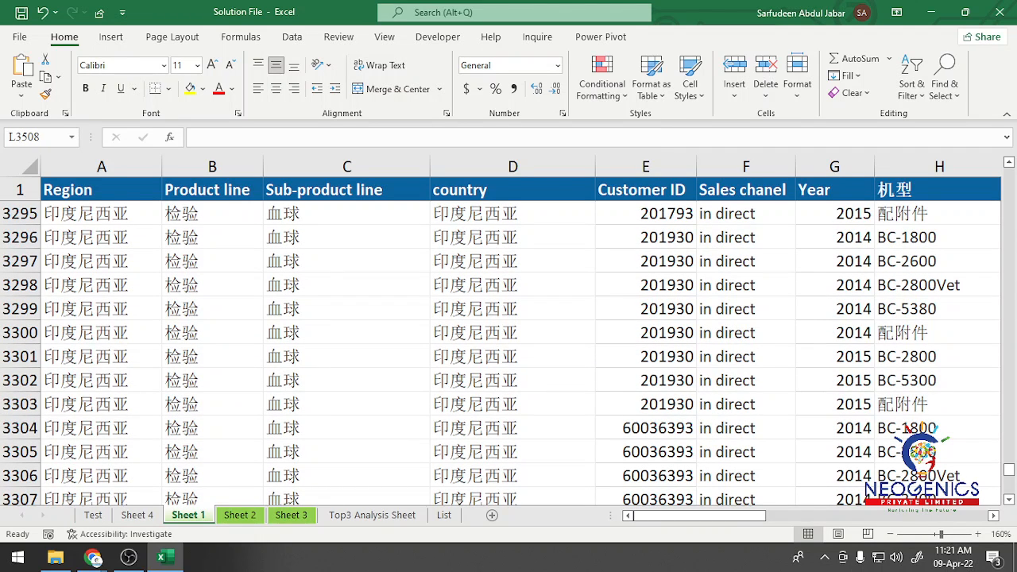
# Inspect the sub-product line and customer ID of the first entries in Sheet 3's contract table.
pyautogui.click(291, 515)
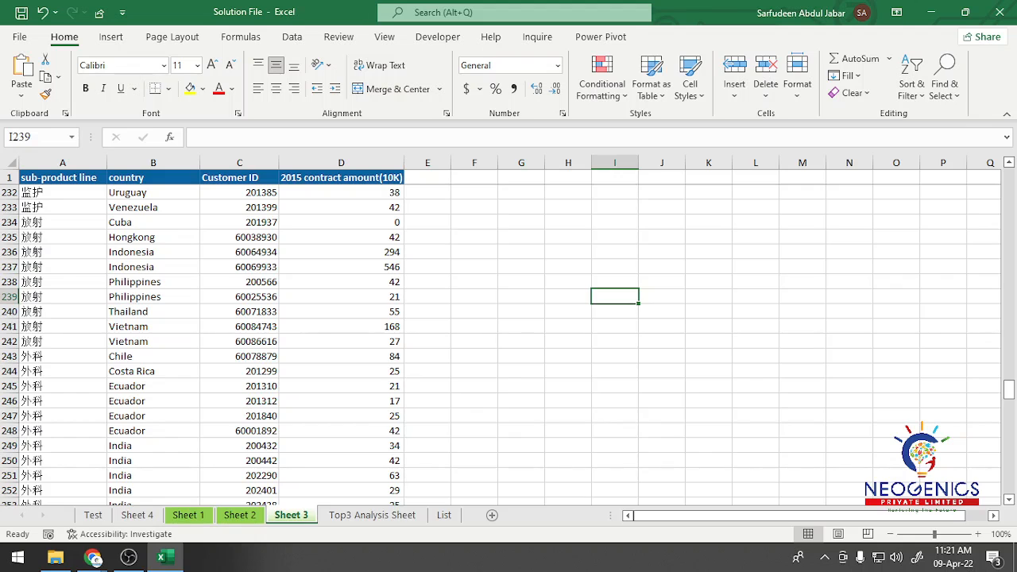
pyautogui.click(62, 192)
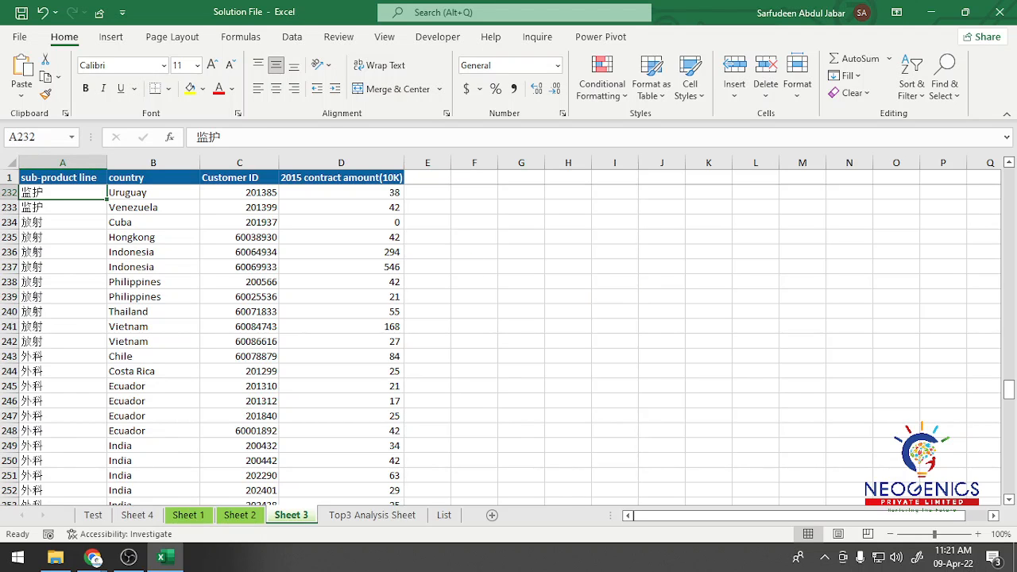
pyautogui.click(63, 178)
pyautogui.hotkey('ctrl', 'Home')
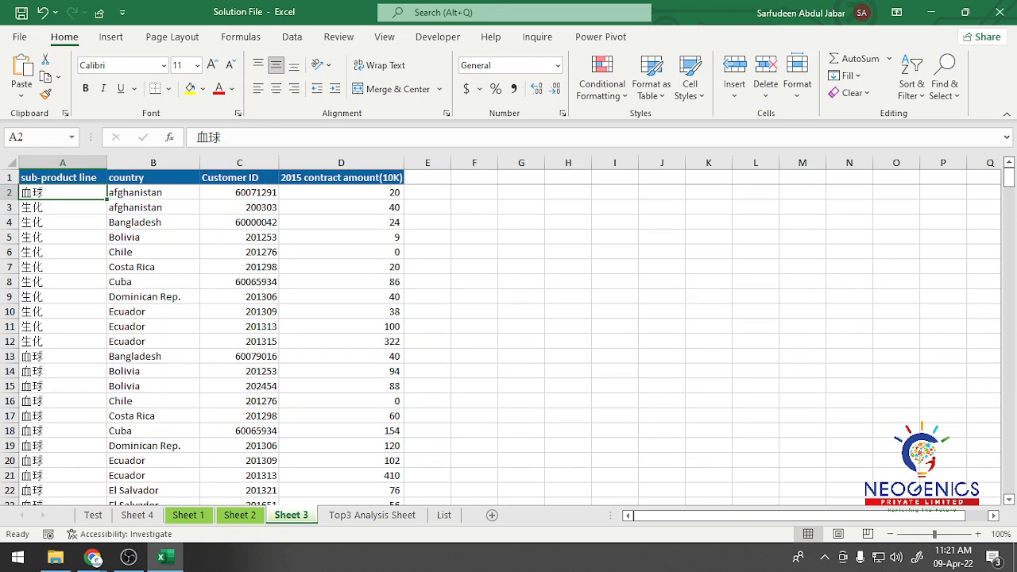
pyautogui.press('Right')
pyautogui.press('Right')
pyautogui.press('Right')
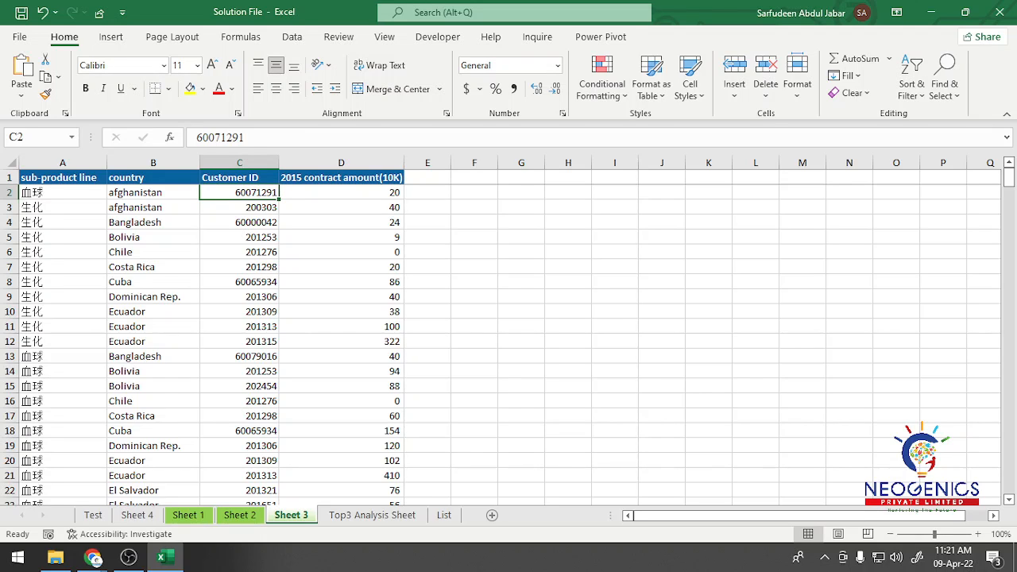
pyautogui.press('Down')
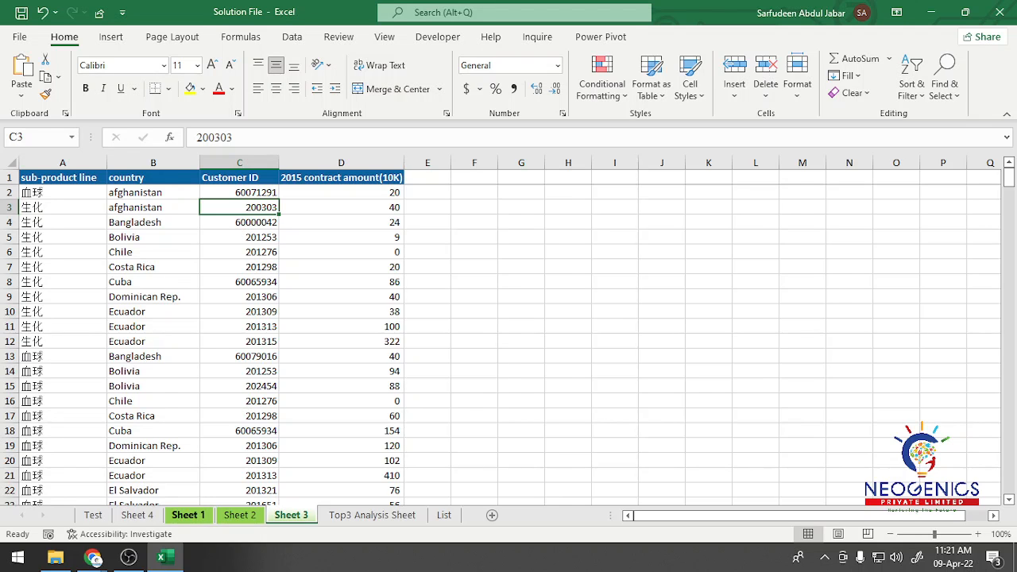
# Locate the 中国香港 rows with sub-product line 监护 in Sheet 1 and select the customer ID in E3477.
pyautogui.click(188, 515)
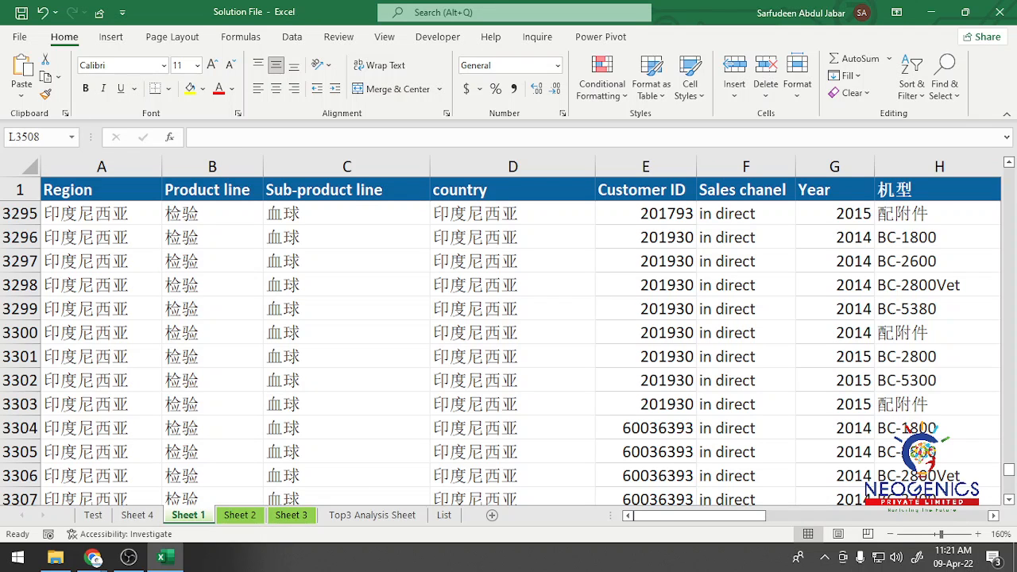
pyautogui.moveTo(1008, 469)
pyautogui.mouseDown()
pyautogui.moveTo(1008, 287)
pyautogui.moveTo(1008, 487)
pyautogui.mouseUp()
pyautogui.scroll(7, 509, 353)
pyautogui.scroll(-5, 509, 353)
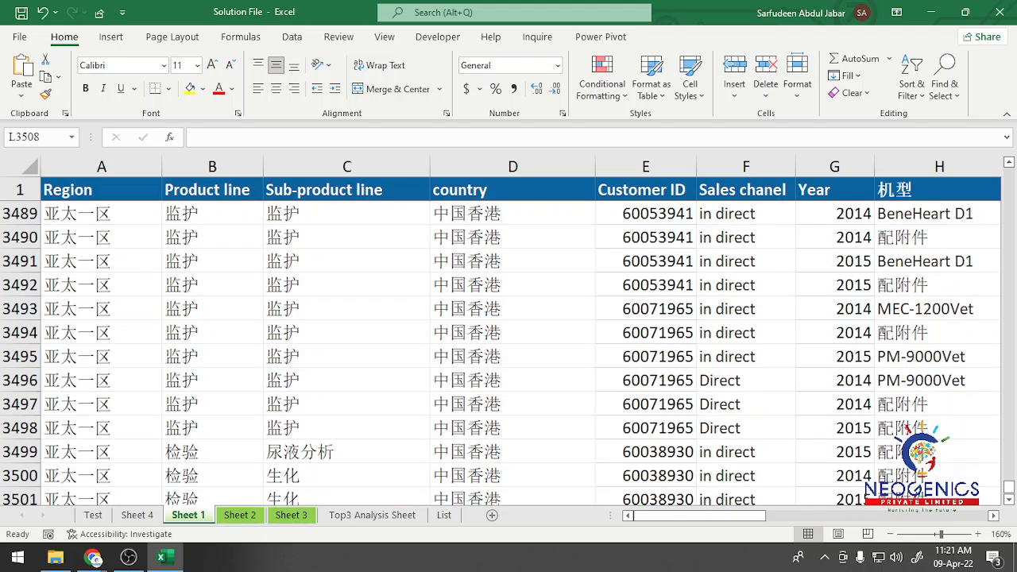
pyautogui.scroll(4, 509, 352)
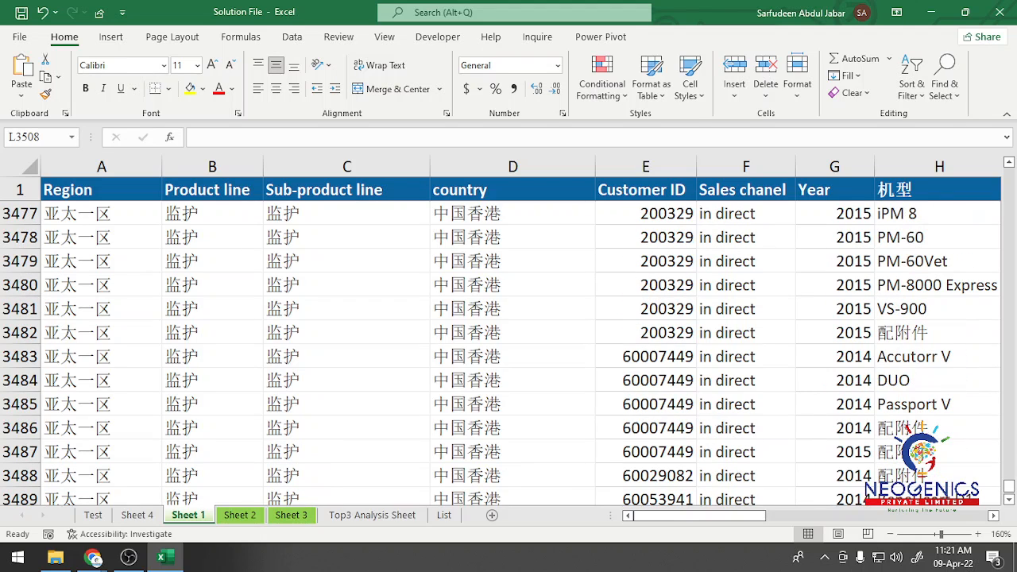
pyautogui.click(646, 213)
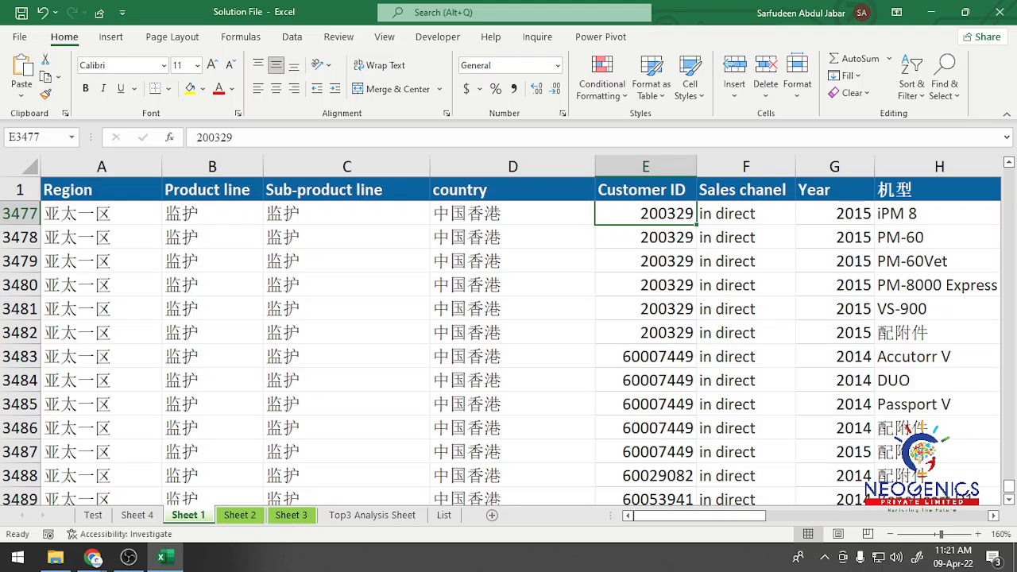
# Check the 2015 contract amount formula in Sheet 1's M3477 and the customer ID it uses in K3477.
pyautogui.hscroll(4, 509, 341)
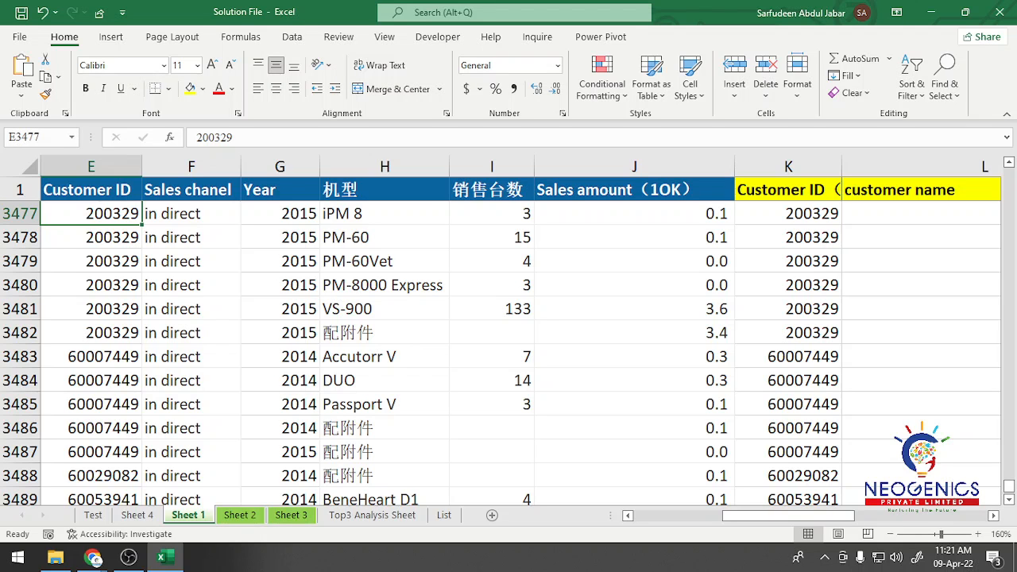
pyautogui.hscroll(4, 508, 342)
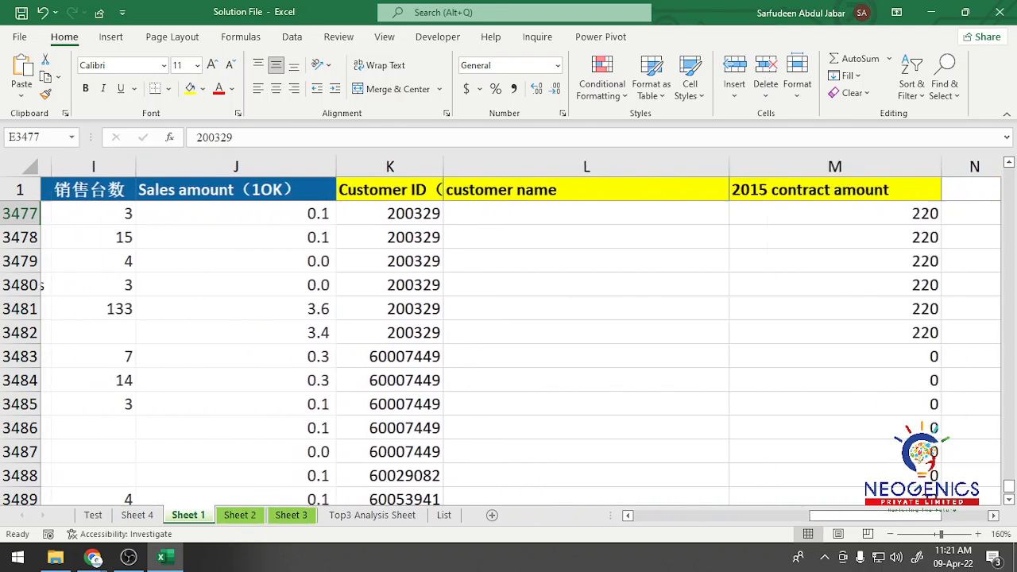
pyautogui.hscroll(1, 509, 342)
pyautogui.click(740, 213)
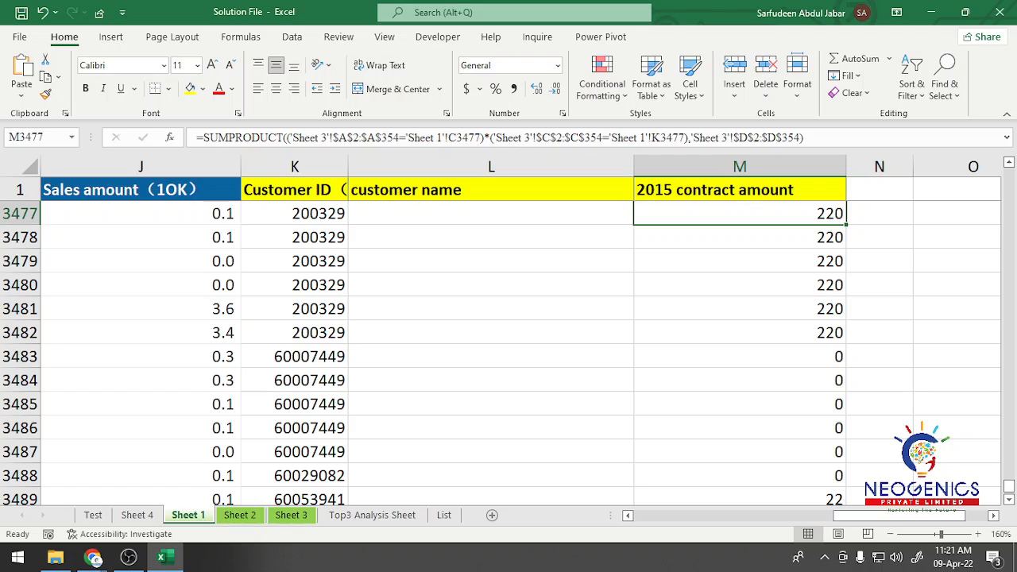
pyautogui.click(294, 214)
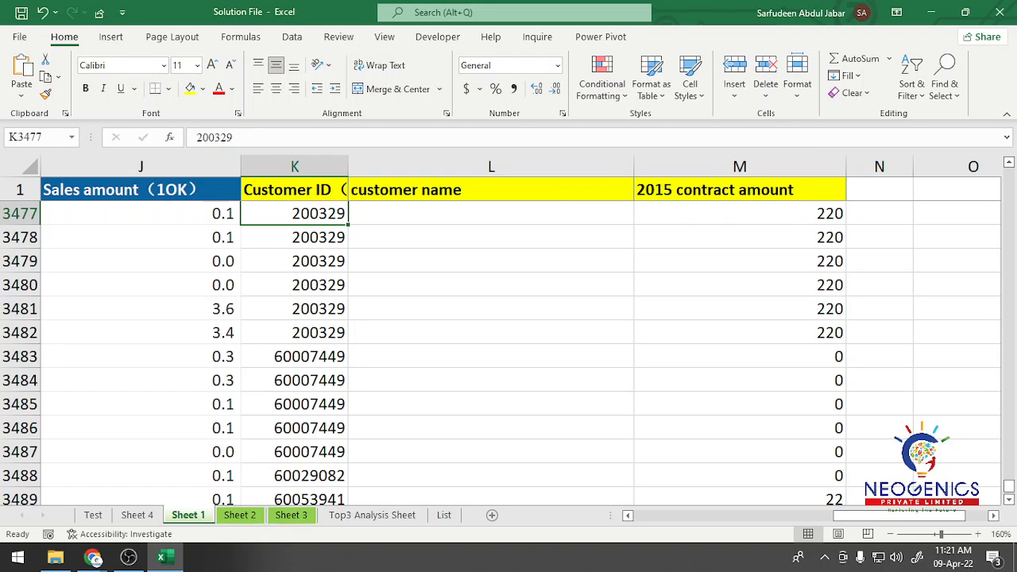
# Find the same customer ID among Sheet 3's 监护 Hongkong rows and check its 2015 contract amount in D180.
pyautogui.click(291, 515)
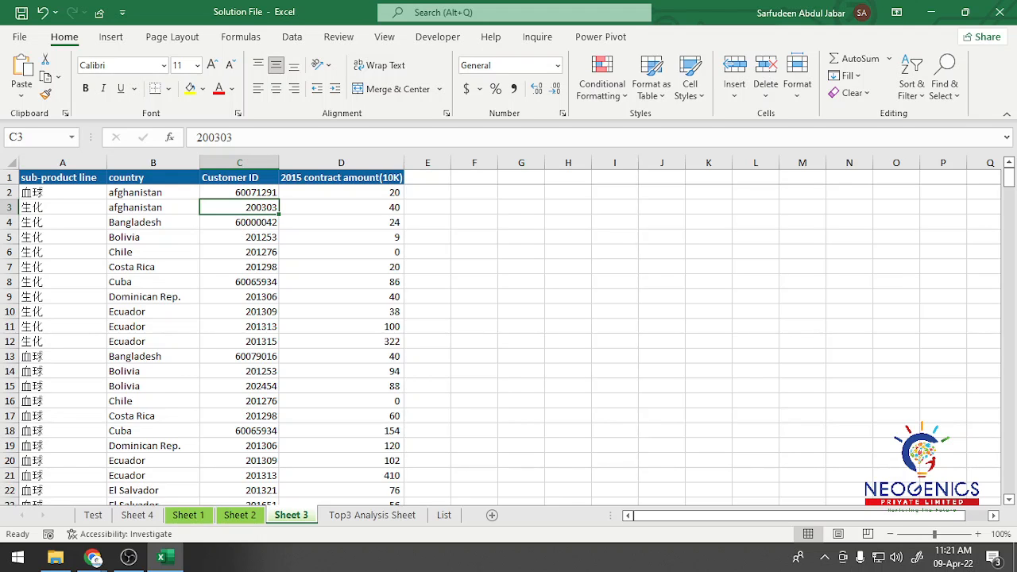
pyautogui.scroll(-5, 509, 342)
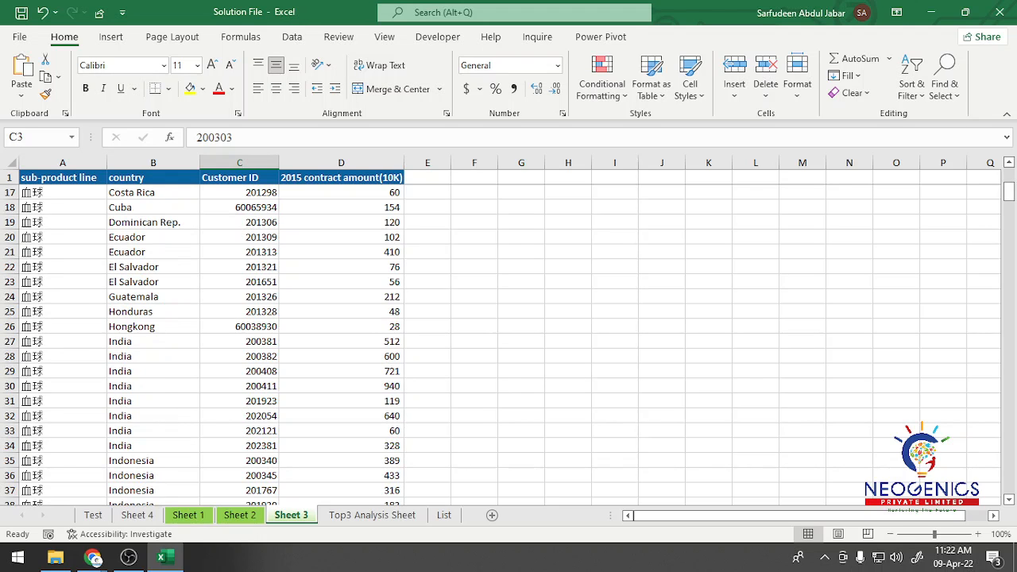
pyautogui.scroll(5, 509, 341)
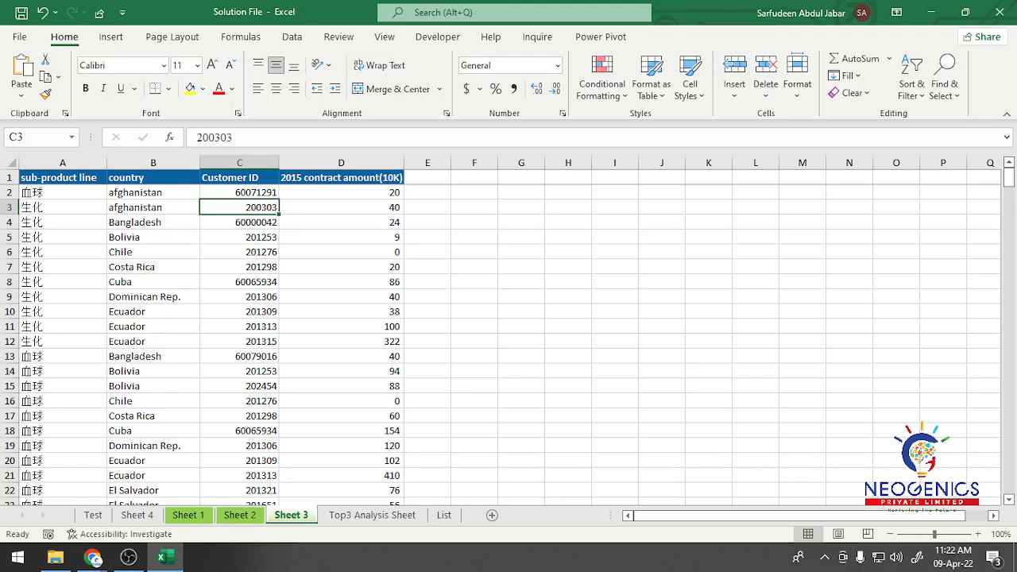
pyautogui.scroll(-20, 509, 341)
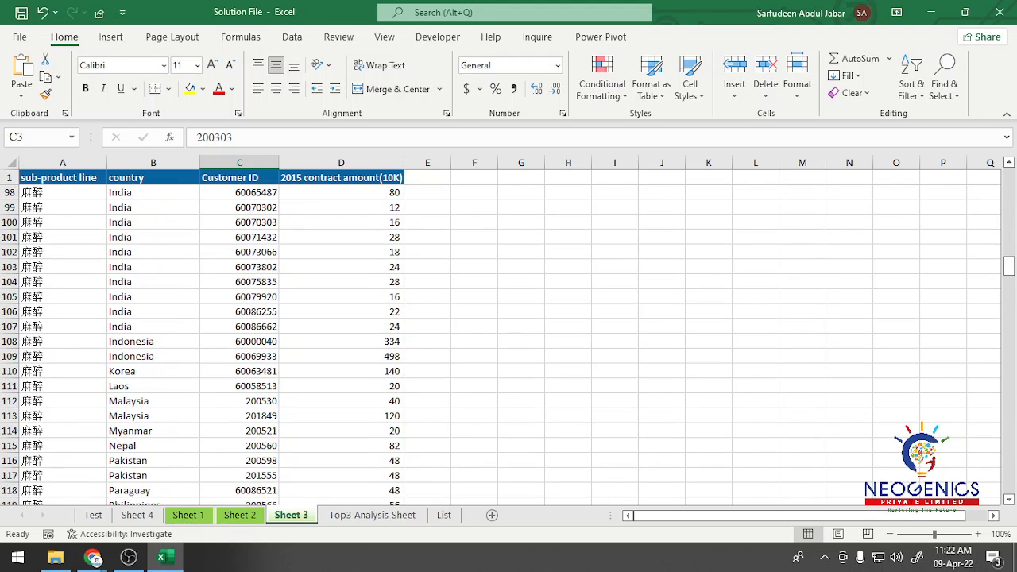
pyautogui.scroll(-20, 509, 342)
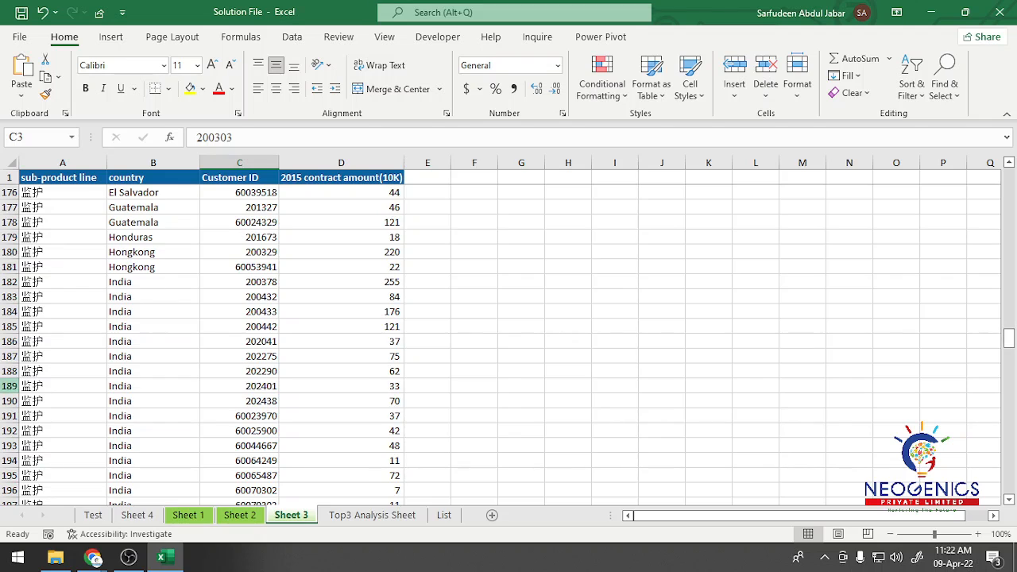
pyautogui.click(9, 252)
pyautogui.click(341, 252)
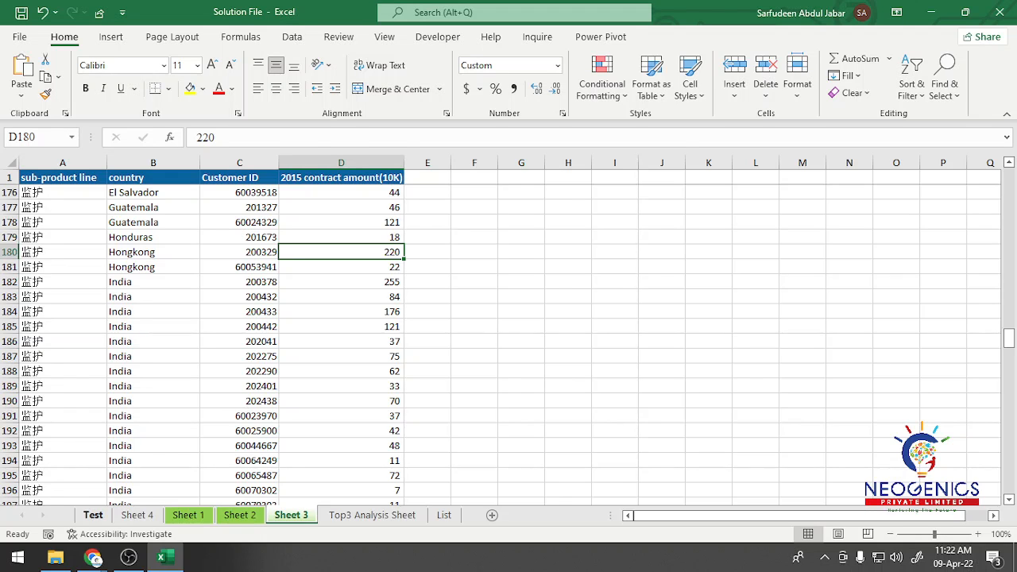
# Review Sheet 2's quarterly sales table and Chart 1, along with its product and customer lists.
pyautogui.click(93, 515)
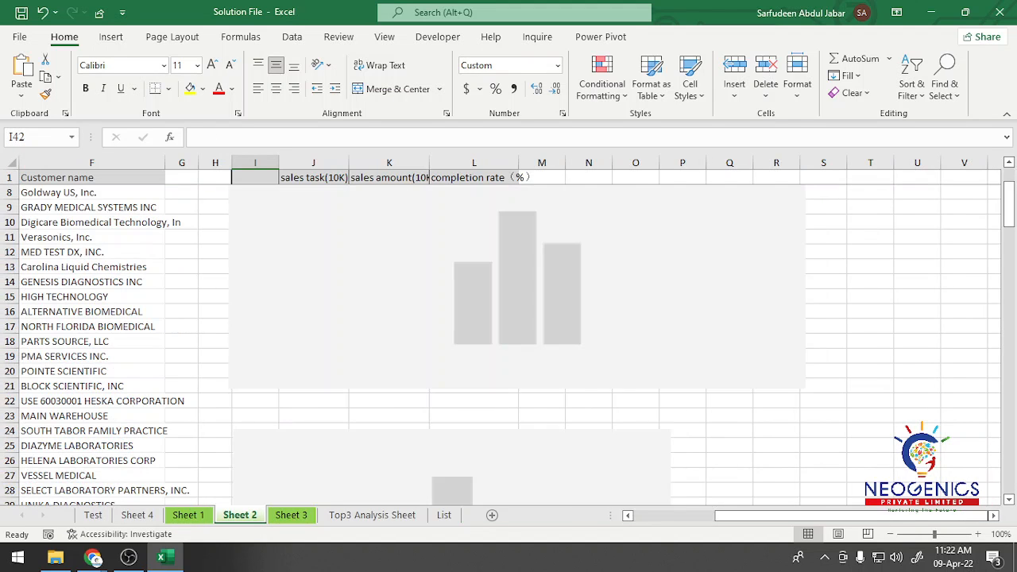
pyautogui.scroll(2, 509, 333)
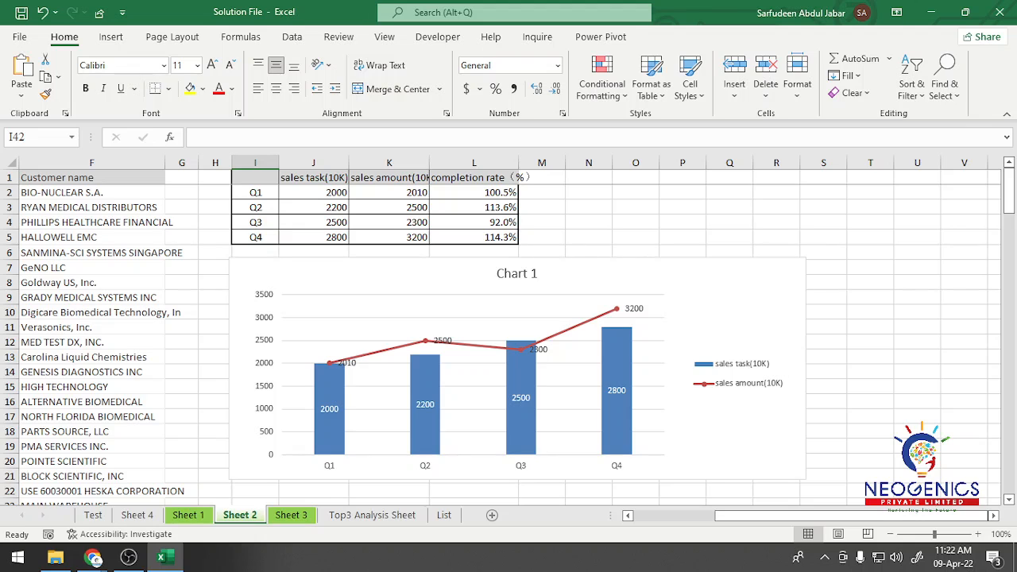
pyautogui.hscroll(-3, 509, 333)
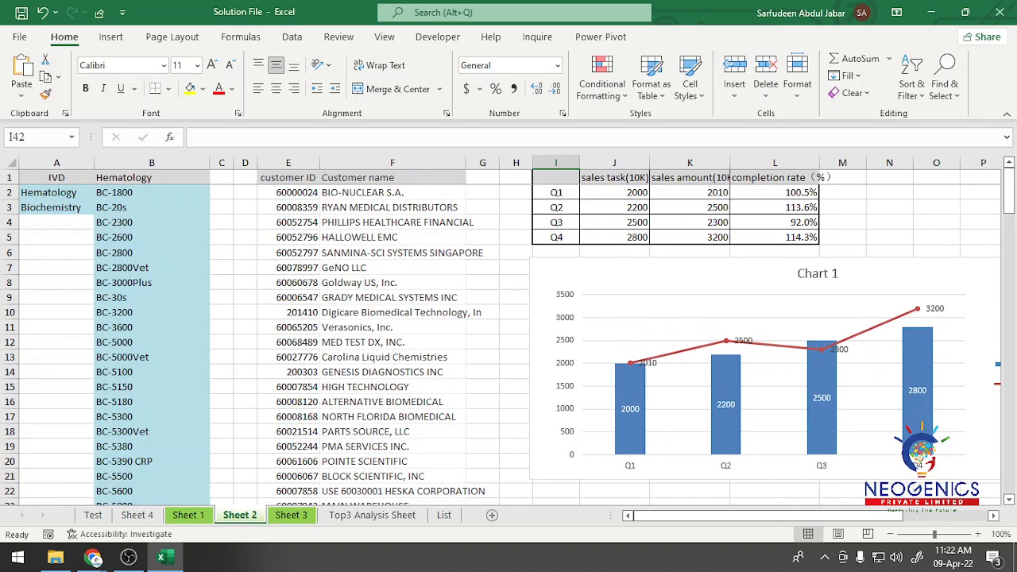
# Check the drop-down options in Sheet 2's Hematology cell B2 and IVD cell A2, keeping the existing selections.
pyautogui.click(151, 177)
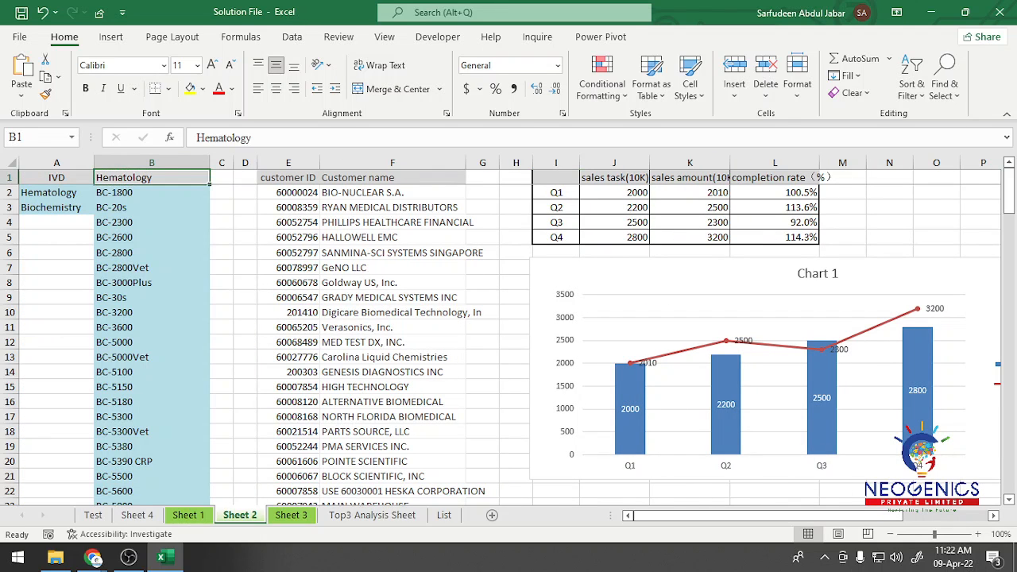
pyautogui.click(57, 177)
pyautogui.click(56, 208)
pyautogui.click(151, 193)
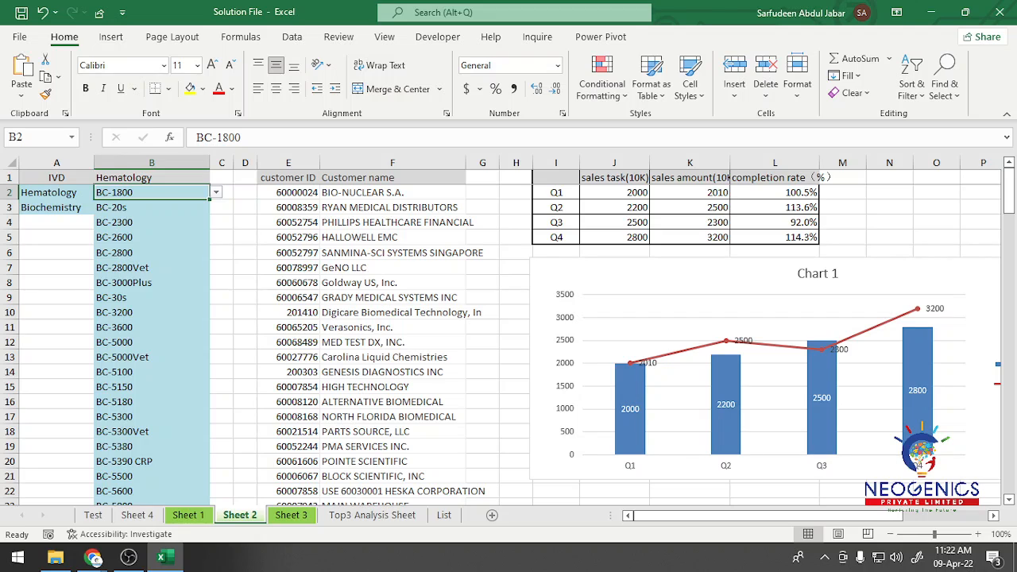
pyautogui.click(216, 192)
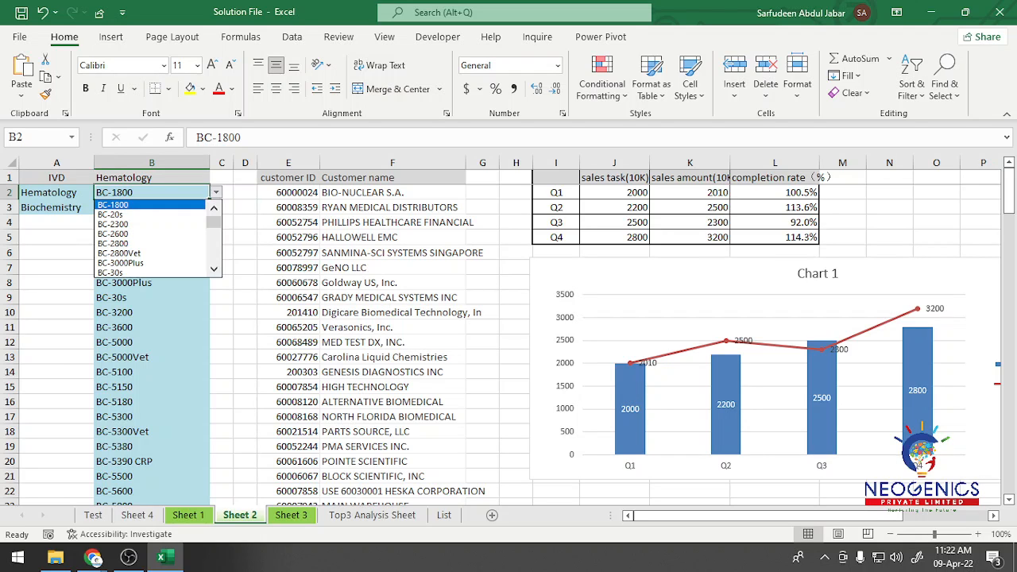
pyautogui.click(215, 192)
pyautogui.click(56, 192)
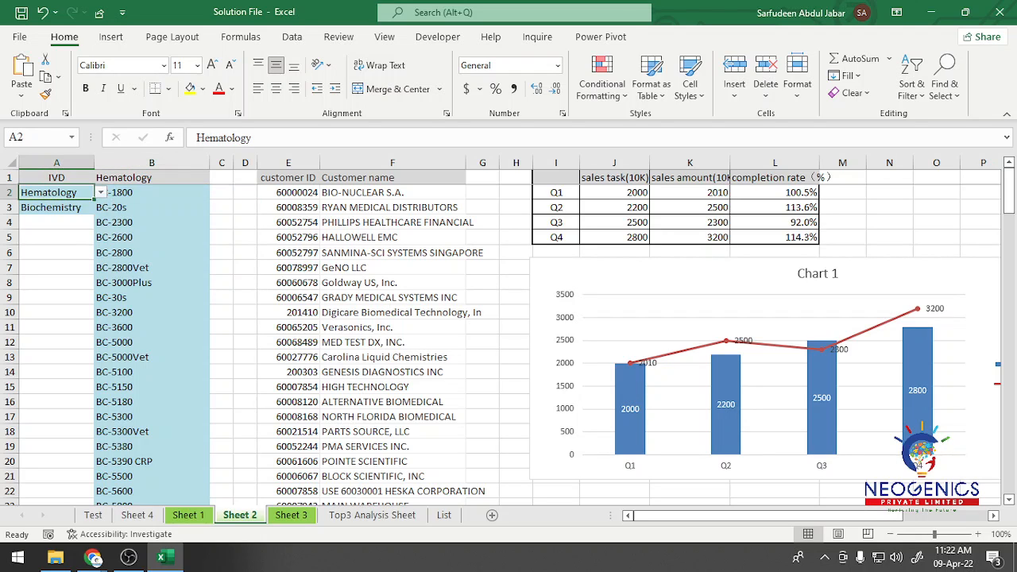
pyautogui.click(101, 193)
pyautogui.click(28, 205)
pyautogui.click(151, 342)
# Review Sheet 4's 2014 pivot table and chart and the Test sheet's task list up to its beginning.
pyautogui.click(137, 514)
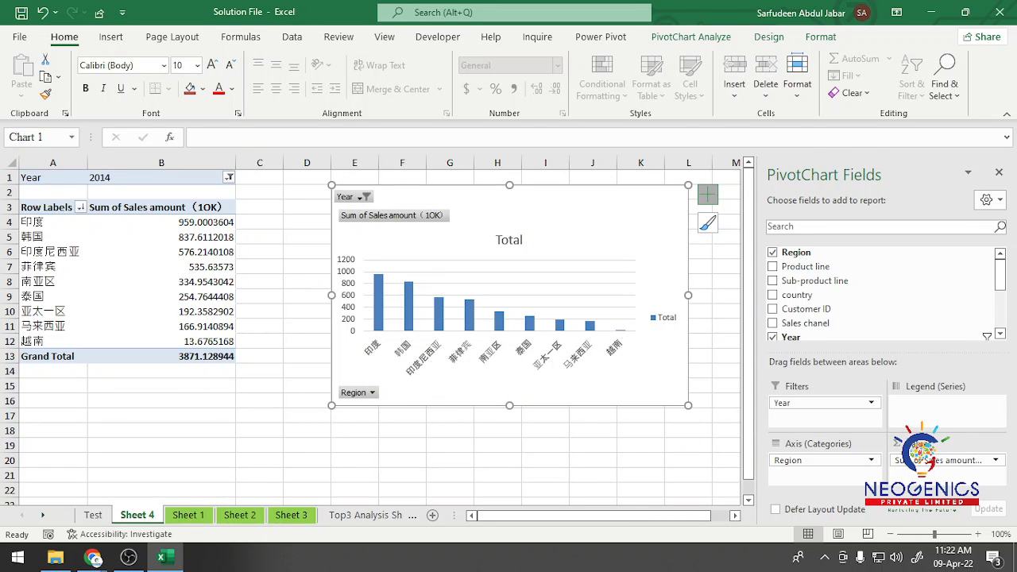
pyautogui.click(93, 515)
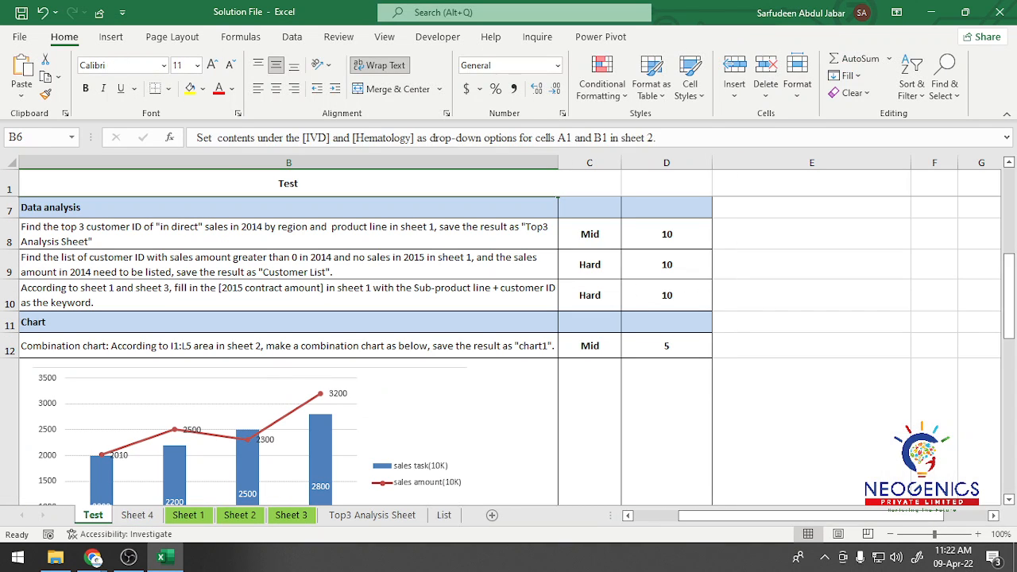
pyautogui.click(811, 265)
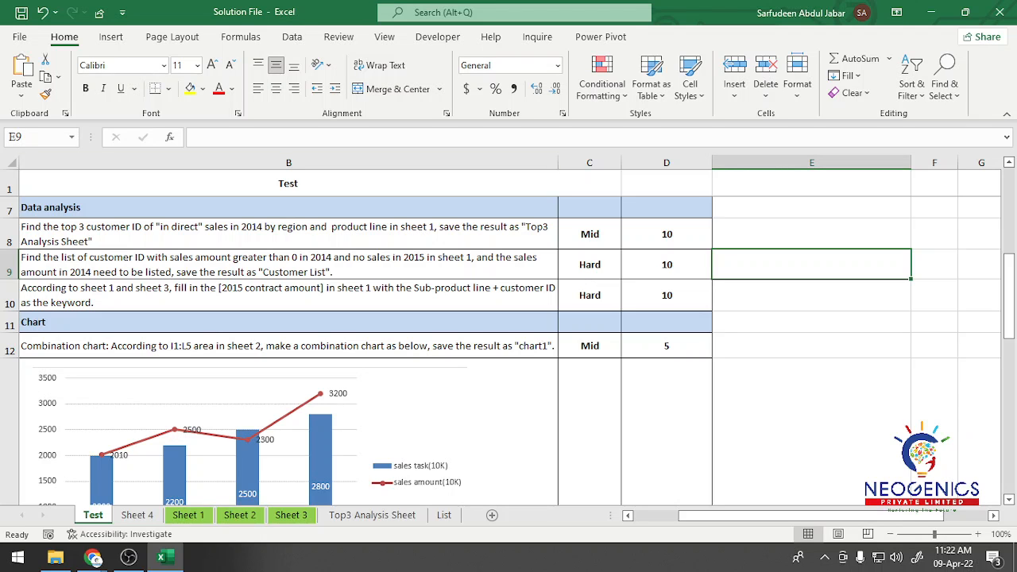
pyautogui.scroll(2, 509, 334)
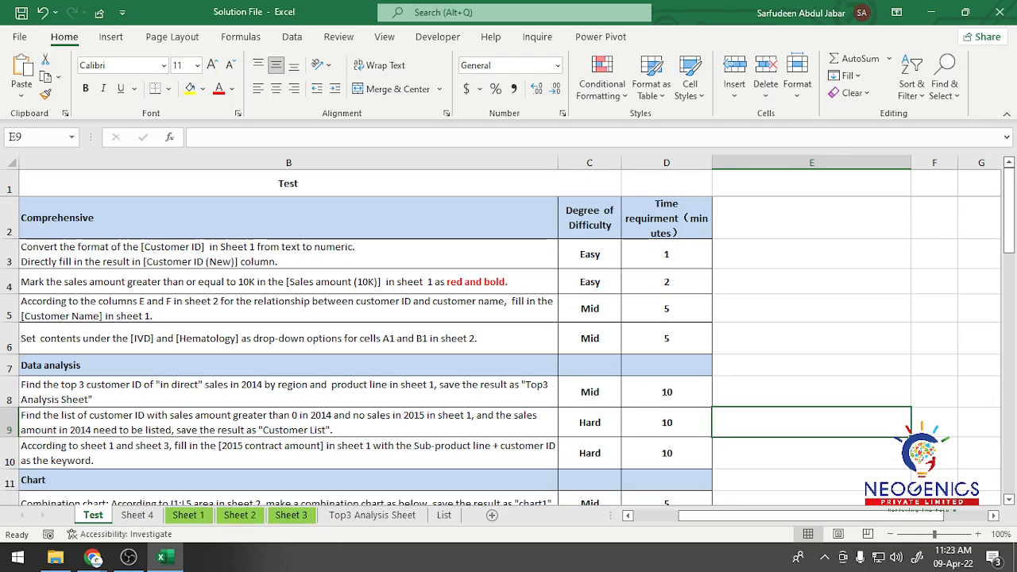
# Review the Test sheet's drop-down task and Sheet 2's IVD cell A2 and Hematology product list.
pyautogui.click(289, 339)
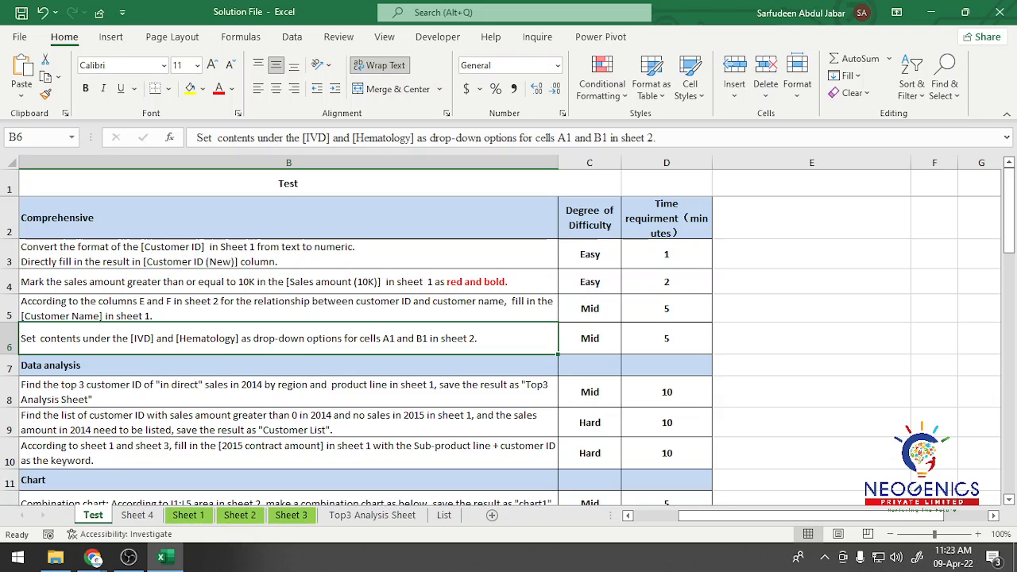
pyautogui.click(240, 515)
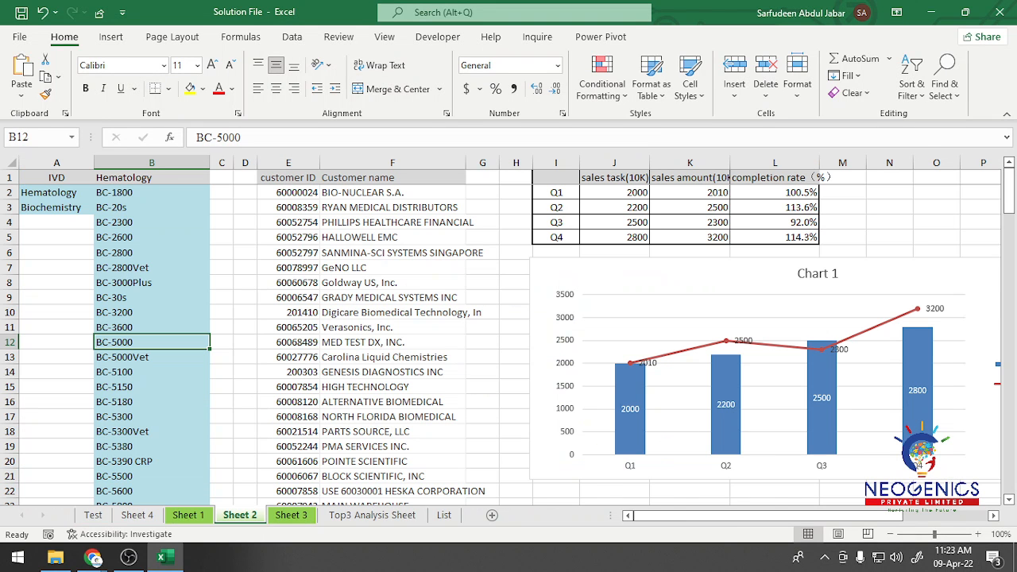
pyautogui.click(56, 194)
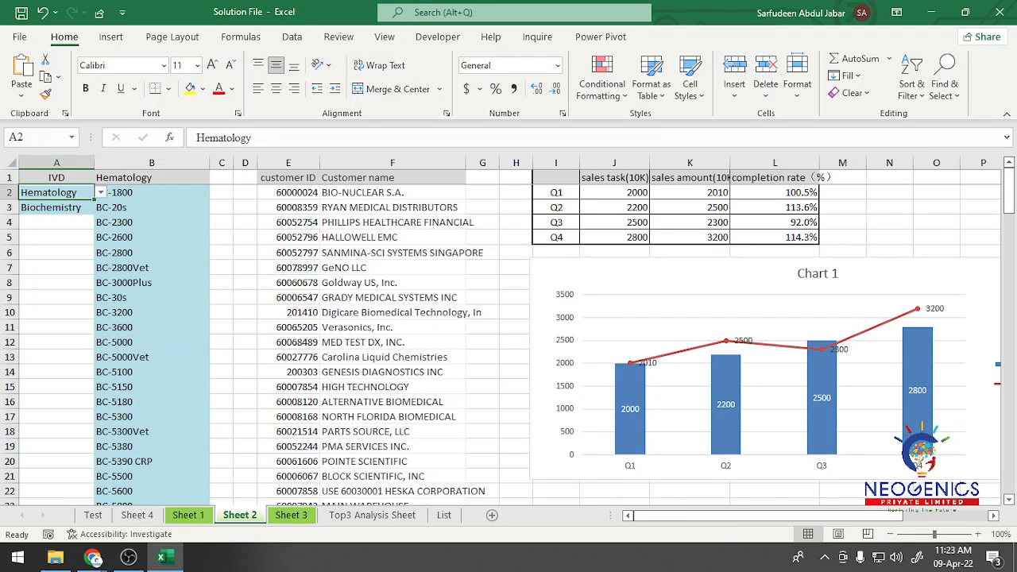
pyautogui.click(151, 193)
pyautogui.click(151, 267)
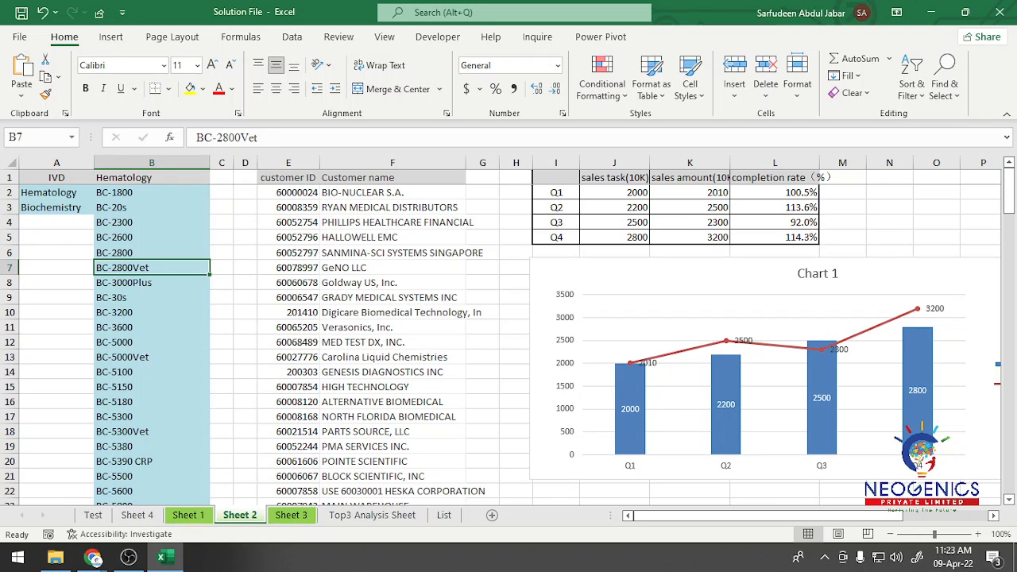
pyautogui.scroll(-4, 509, 334)
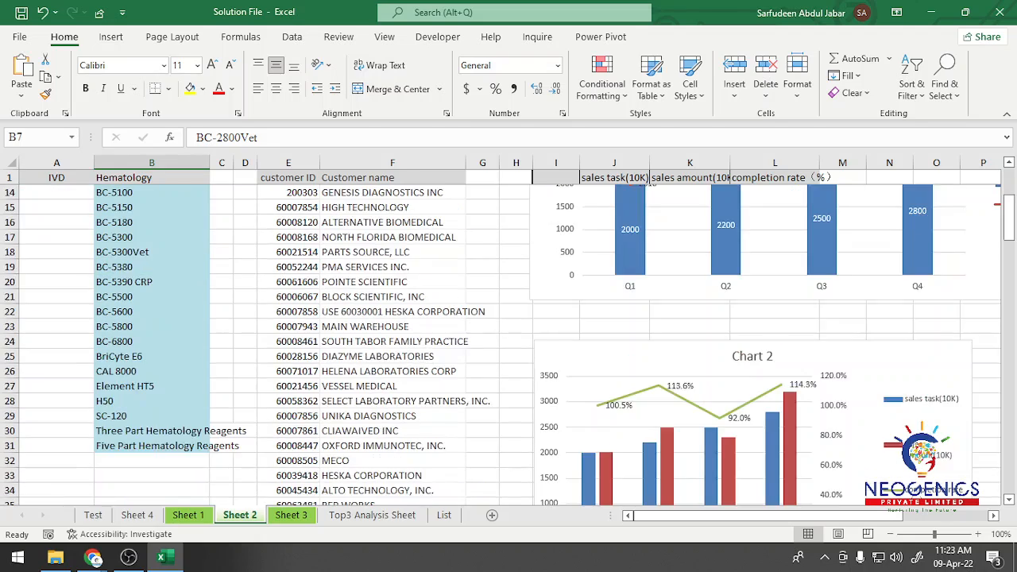
pyautogui.scroll(4, 508, 334)
# Look over Sheet 4's pivot table and chart, the Test sheet, and Sheets 1, 2 and 3.
pyautogui.click(137, 515)
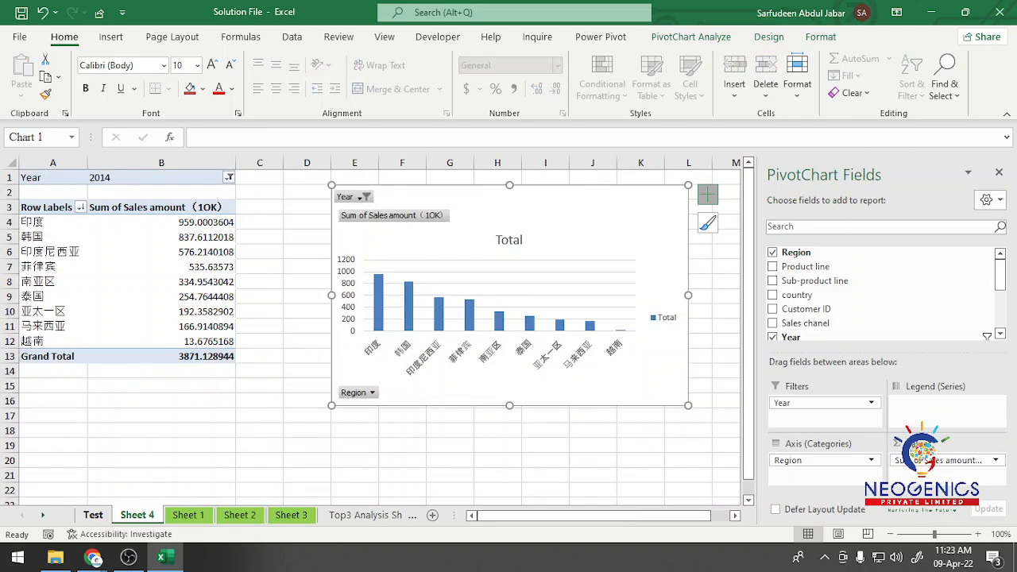
pyautogui.click(93, 515)
pyautogui.click(137, 515)
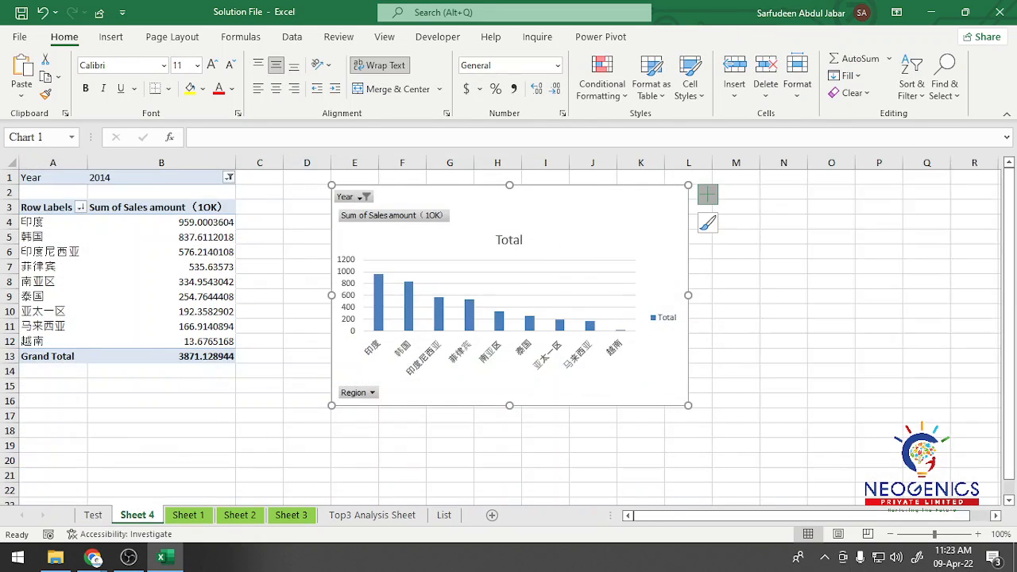
pyautogui.click(189, 514)
pyautogui.click(240, 515)
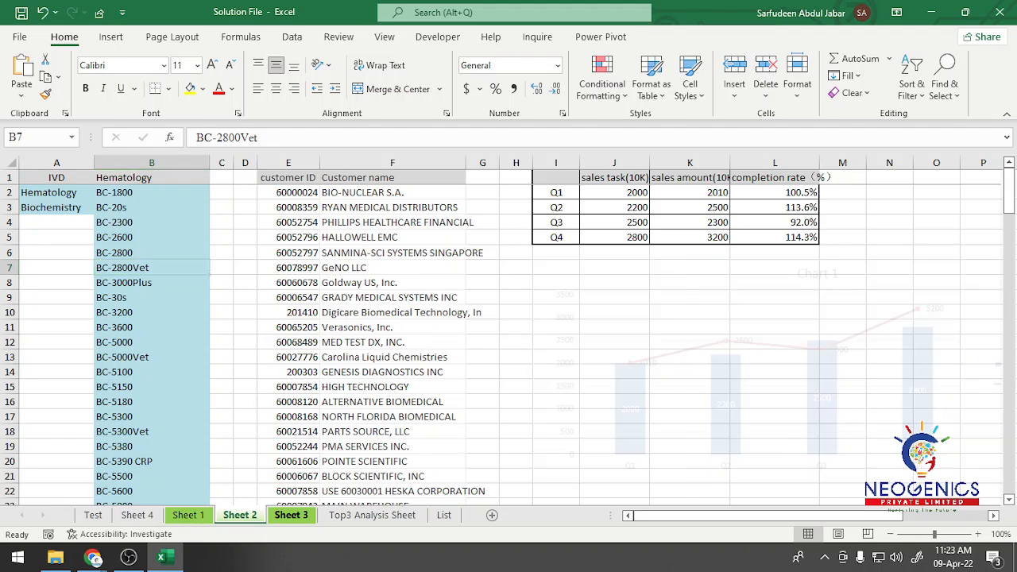
pyautogui.click(291, 514)
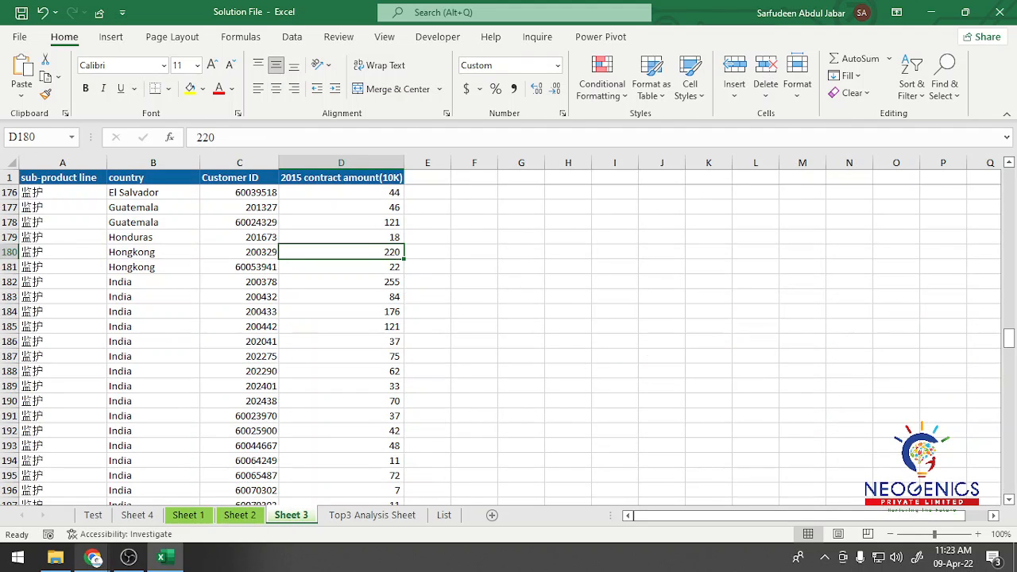
# Switch to WhatsApp Web in Chrome and start attaching a document in the open student chat.
pyautogui.click(94, 557)
pyautogui.click(79, 484)
pyautogui.click(48, 12)
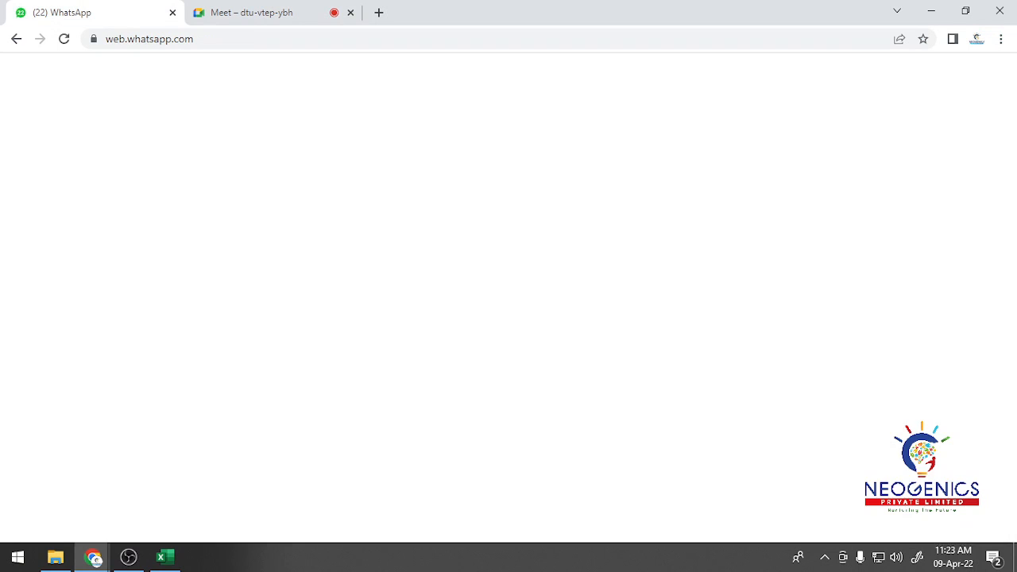
pyautogui.click(361, 519)
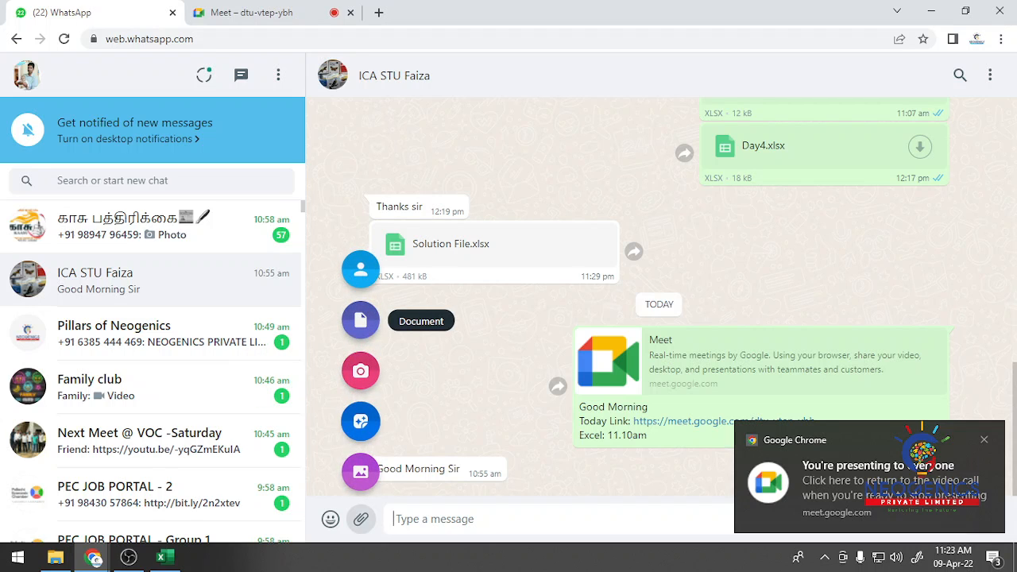
pyautogui.click(361, 320)
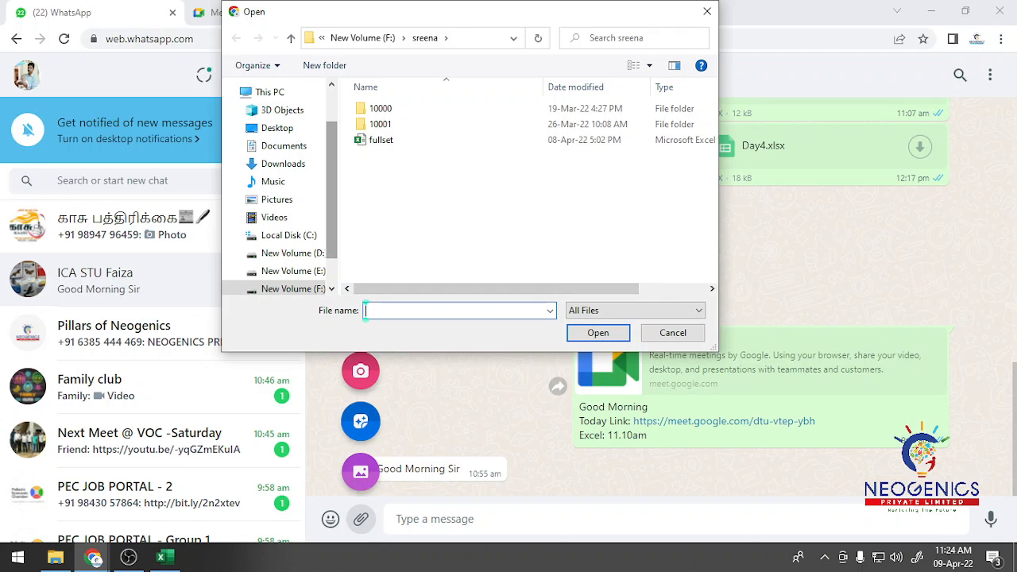
# Attach the Solution File workbook from the Downloads folder and send it in the chat.
pyautogui.moveTo(331, 195); pyautogui.dragTo(331, 219)
pyautogui.click(165, 557)
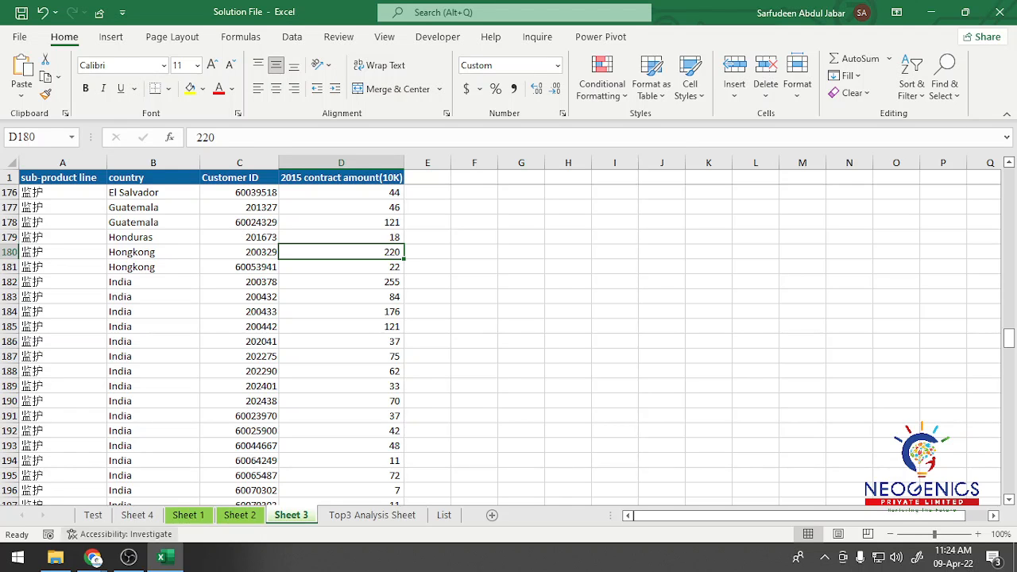
pyautogui.moveTo(94, 557)
pyautogui.click(79, 489)
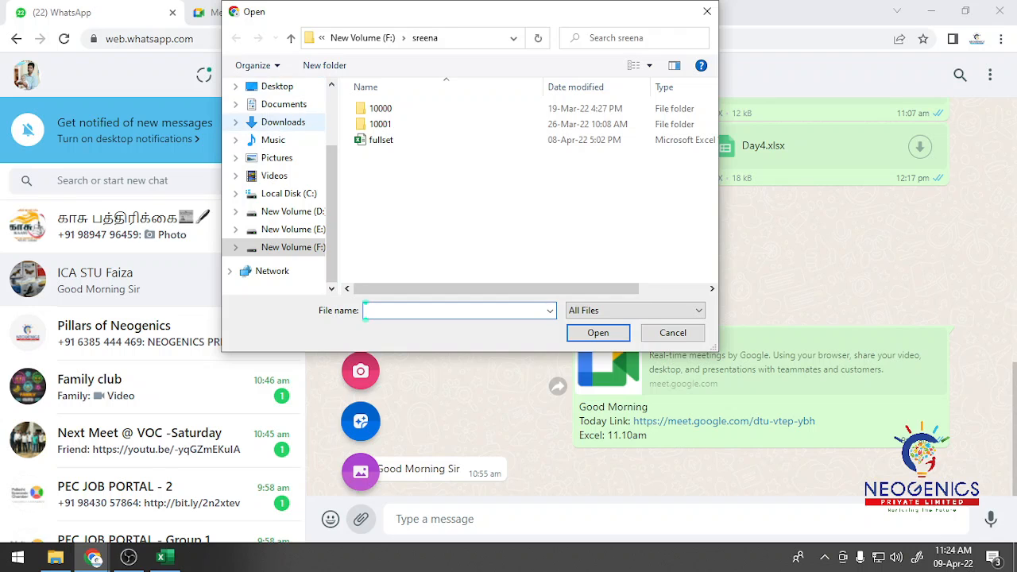
pyautogui.click(282, 121)
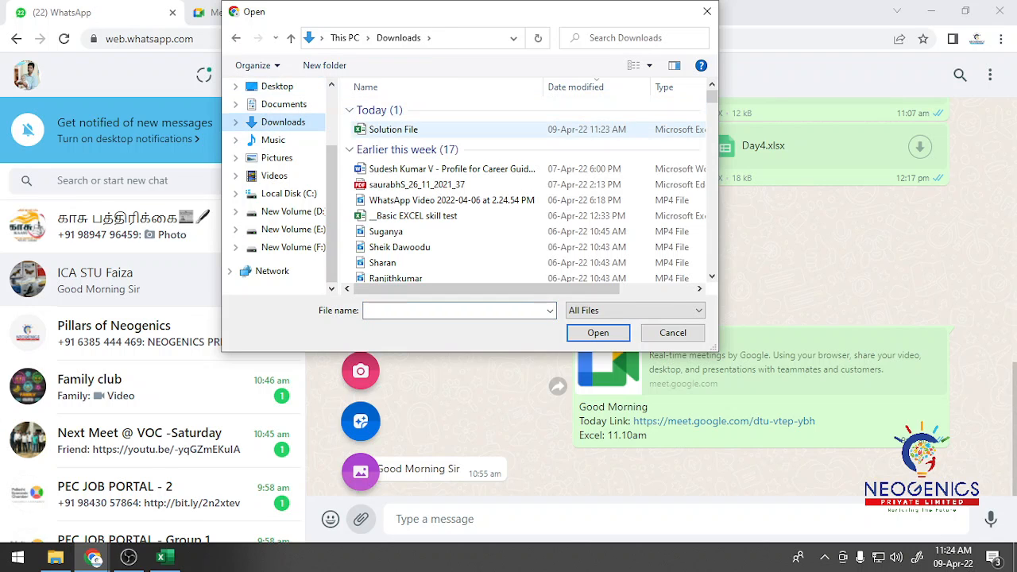
pyautogui.click(394, 130)
pyautogui.click(597, 333)
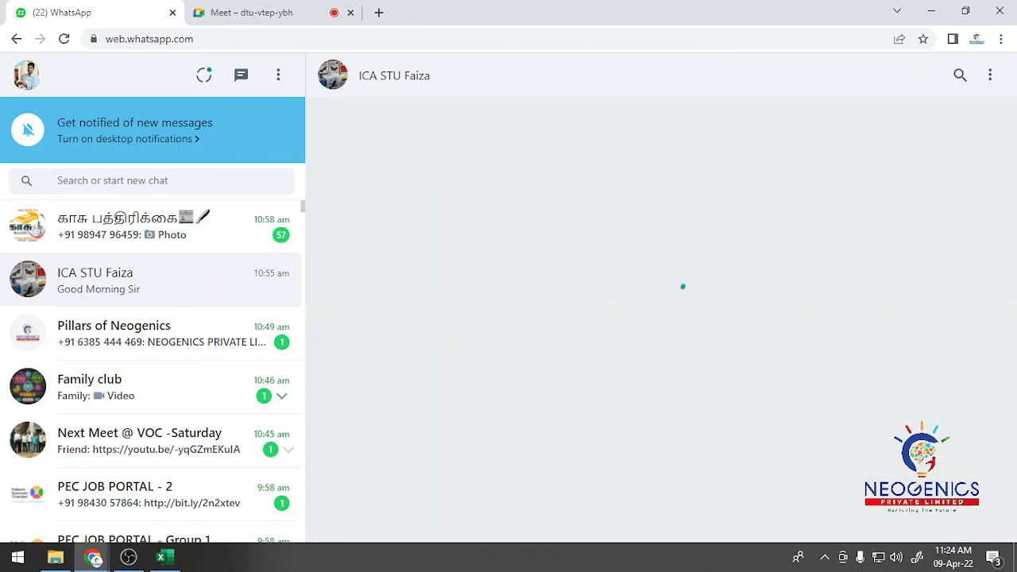
pyautogui.press('Return')
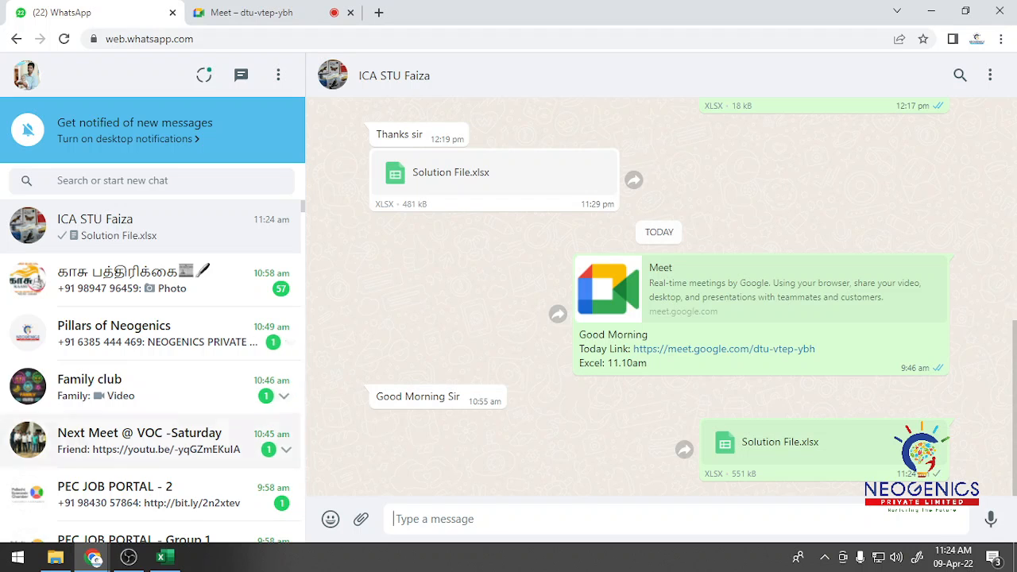
# Switch to File Explorer, open the Day4 workbook from the student's folder in OBS VIDEO, and set its zoom to 115%.
pyautogui.moveTo(128, 556)
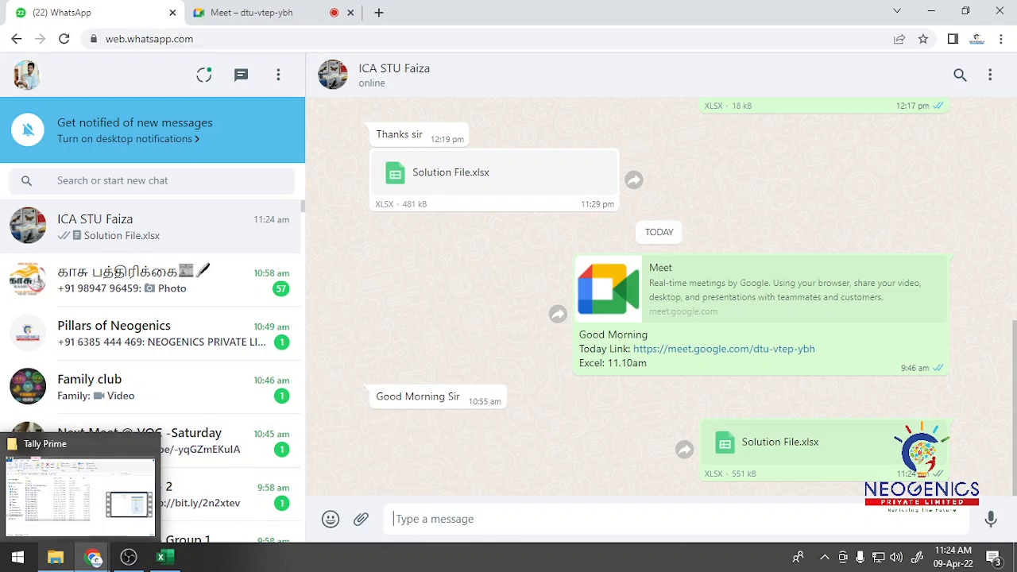
pyautogui.click(55, 556)
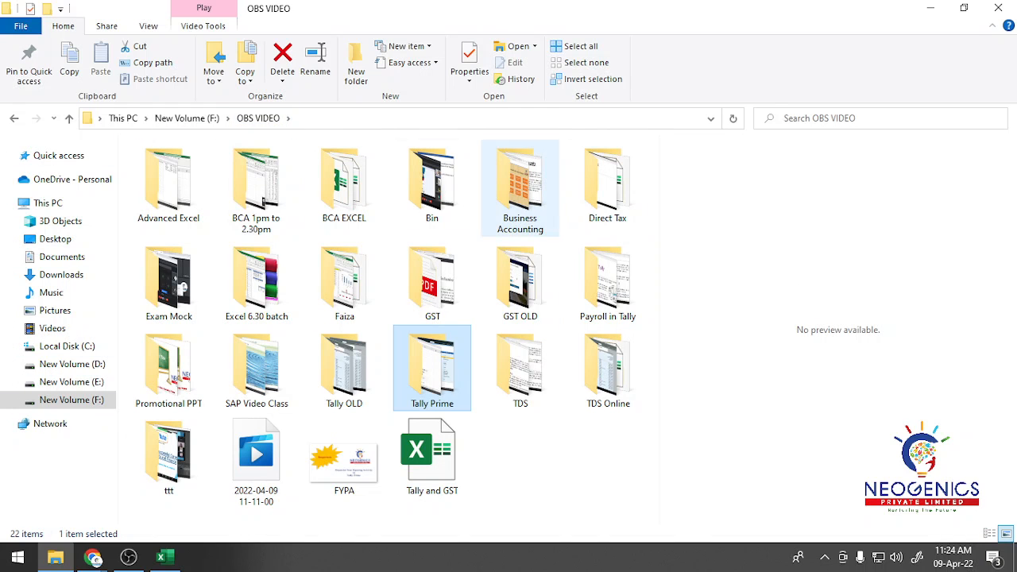
pyautogui.doubleClick(344, 282)
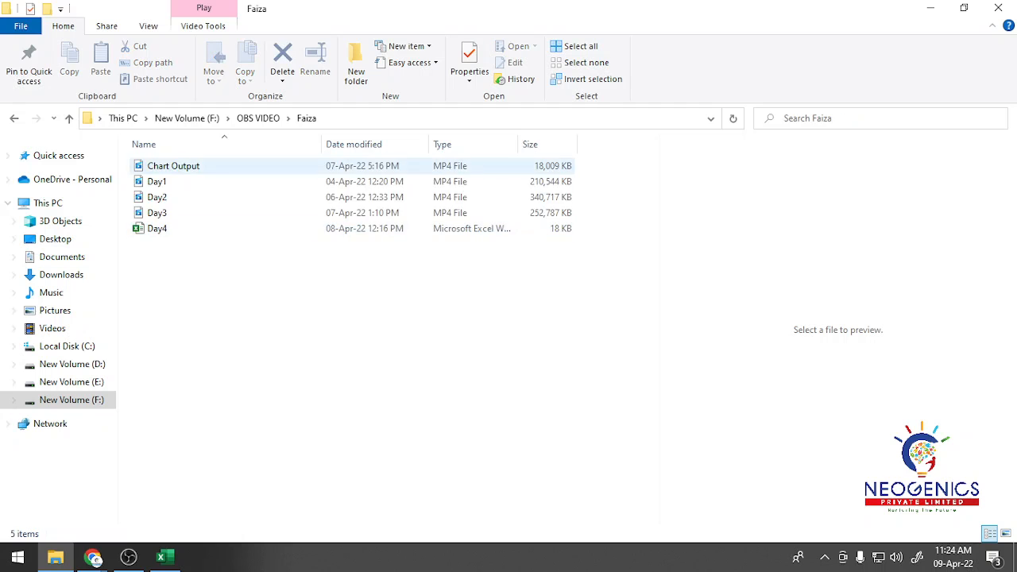
pyautogui.doubleClick(146, 229)
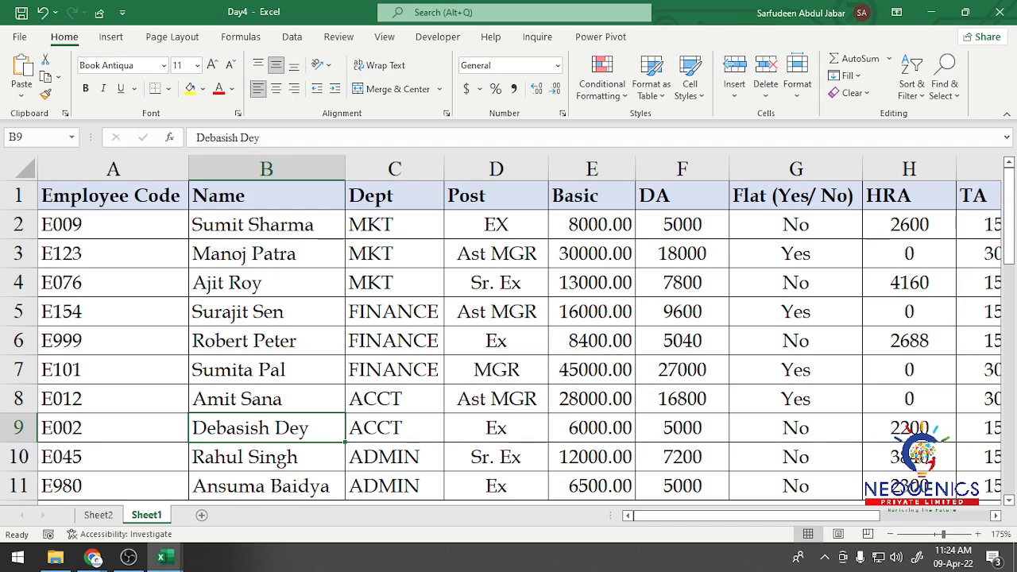
pyautogui.scroll(-2, 509, 329)
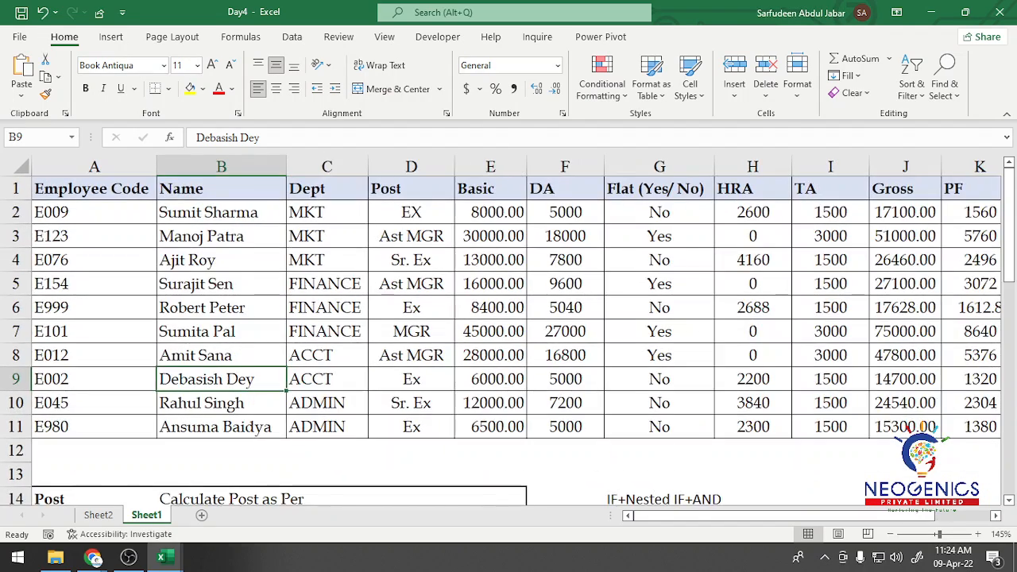
pyautogui.scroll(-2, 509, 330)
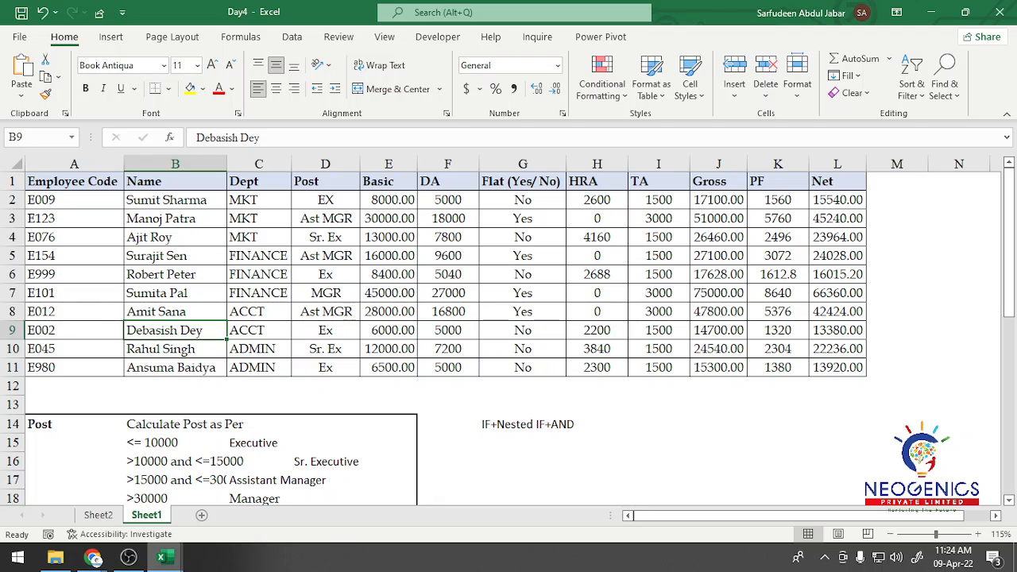
# Close the Solution File workbook, leaving Day4 open.
pyautogui.moveTo(162, 557)
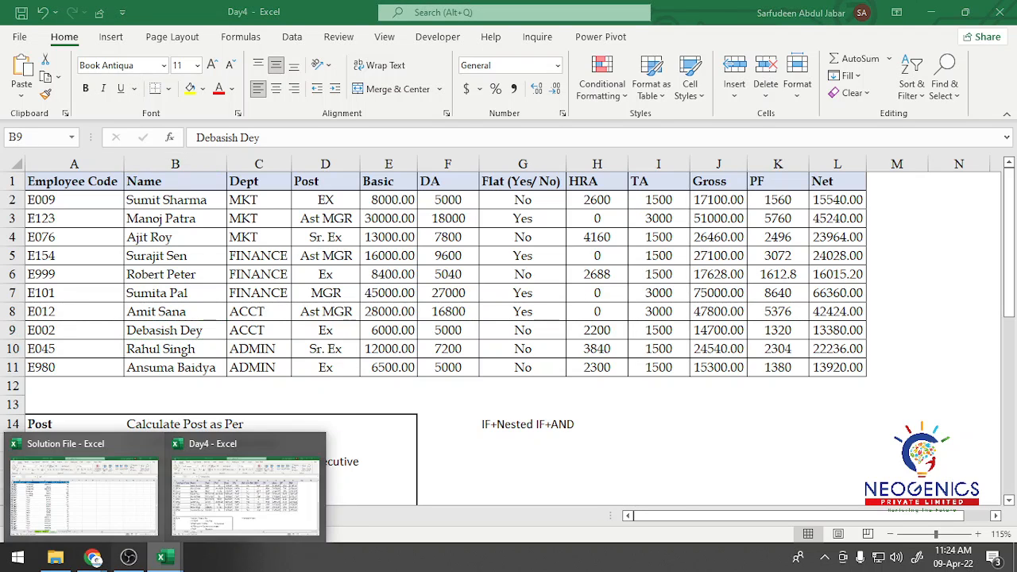
pyautogui.click(80, 485)
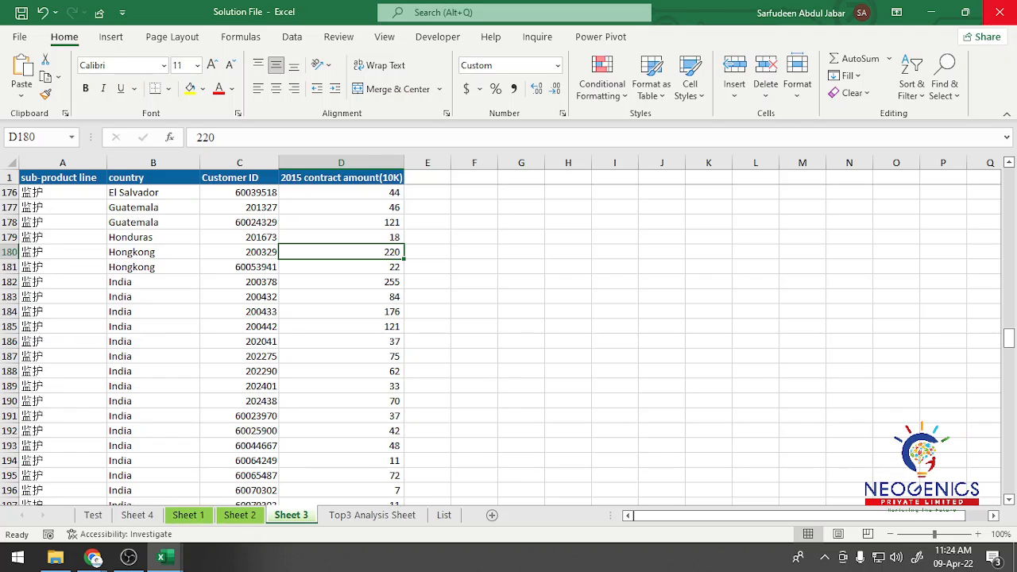
pyautogui.click(999, 12)
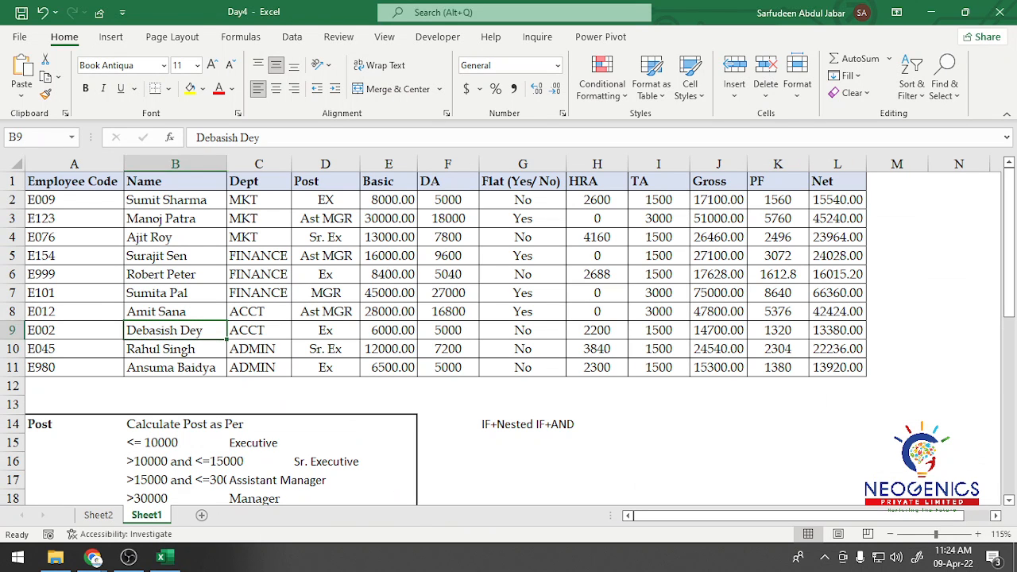
# Review Day4's Sheet1 payroll table and calculation rules, along with the unique-data formulas on Sheet2.
pyautogui.click(659, 404)
pyautogui.scroll(-4, 658, 404)
pyautogui.scroll(2, 659, 404)
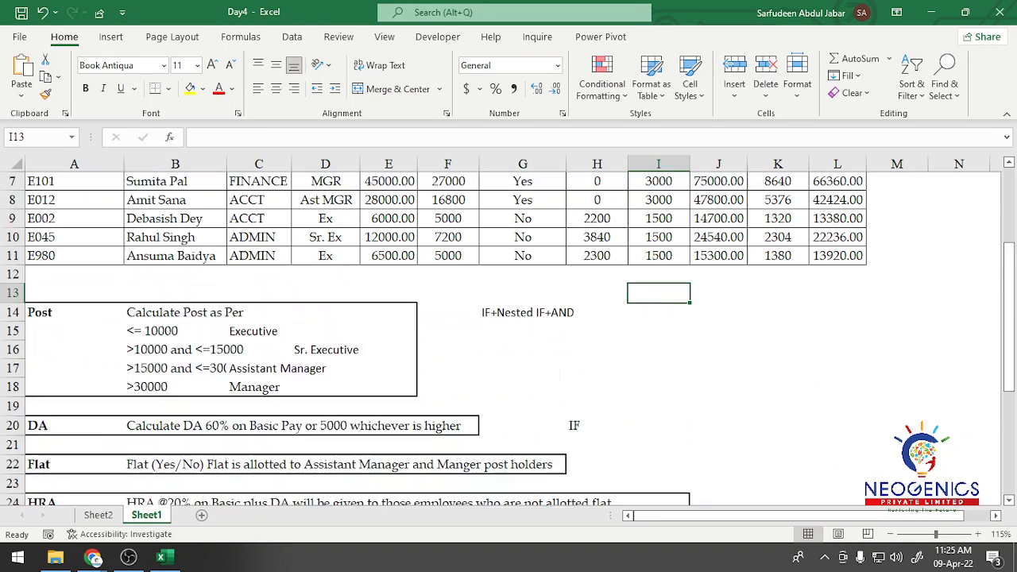
pyautogui.scroll(2, 434, 334)
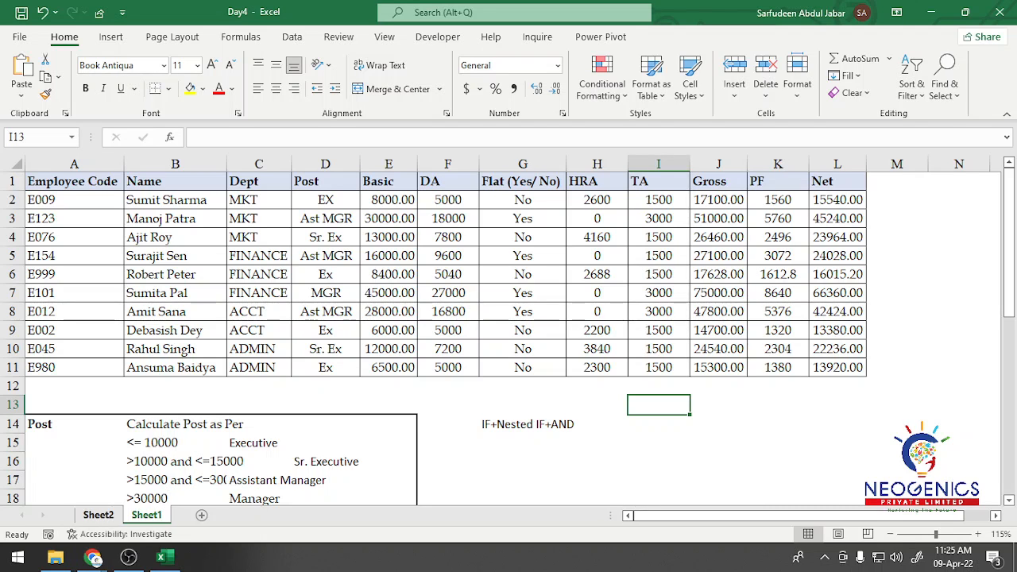
pyautogui.hotkey('ctrl', 'pageup')
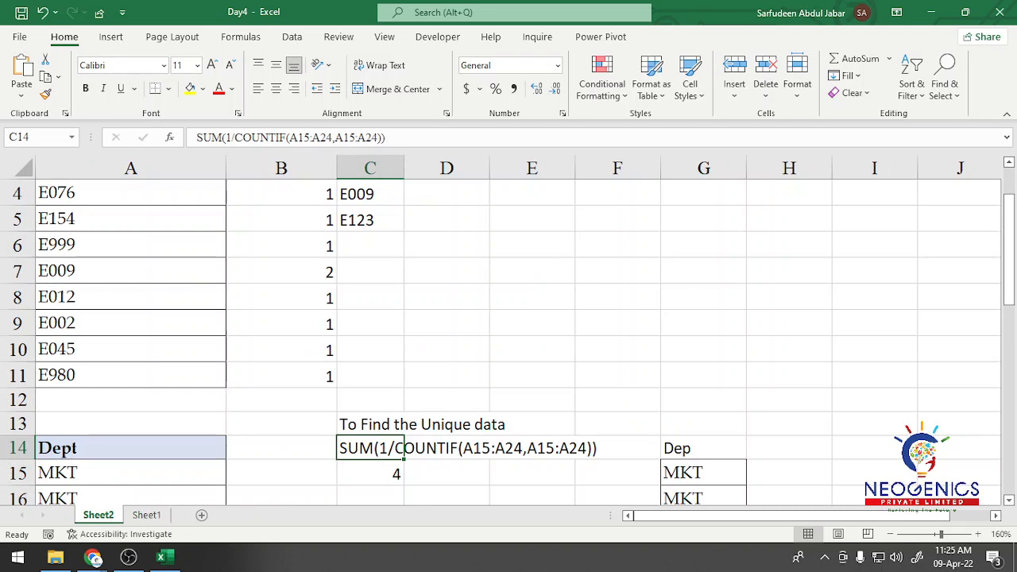
pyautogui.click(146, 515)
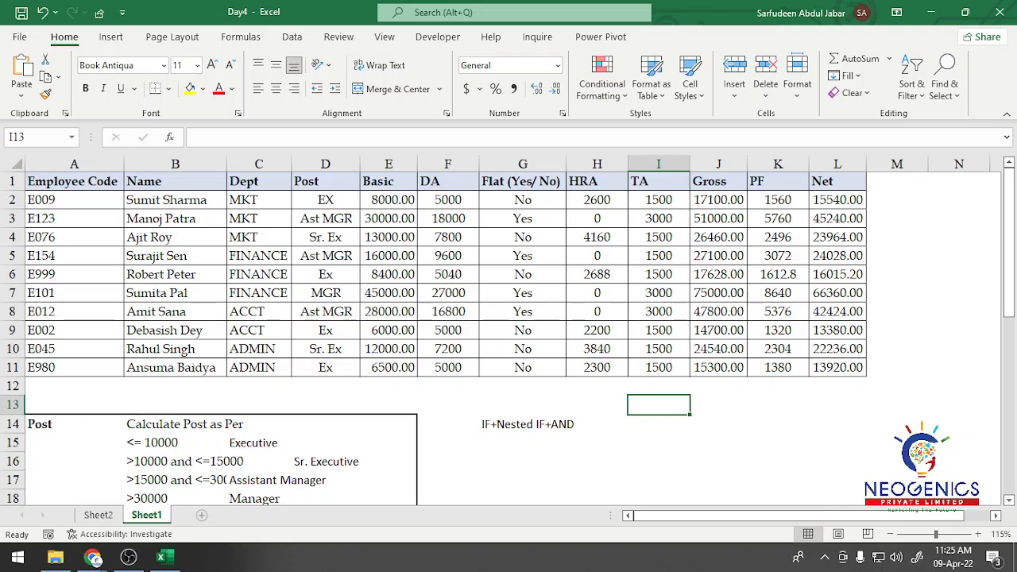
# Add a new worksheet to Day4 and list IF, Nested IF and IF + AND in cells A1 to A3.
pyautogui.click(201, 515)
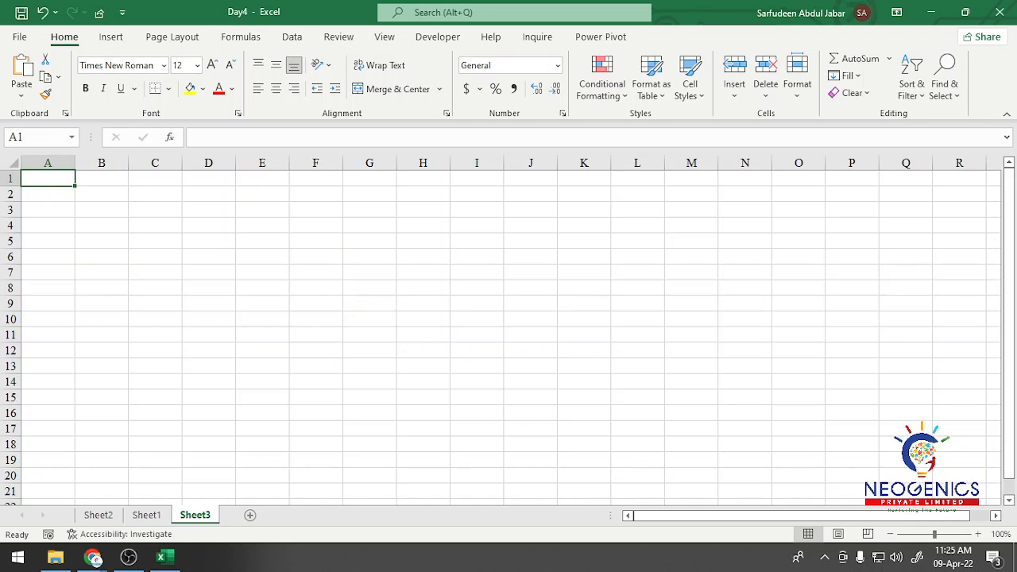
pyautogui.write('IF')
pyautogui.press('Return')
pyautogui.write('Nested IF')
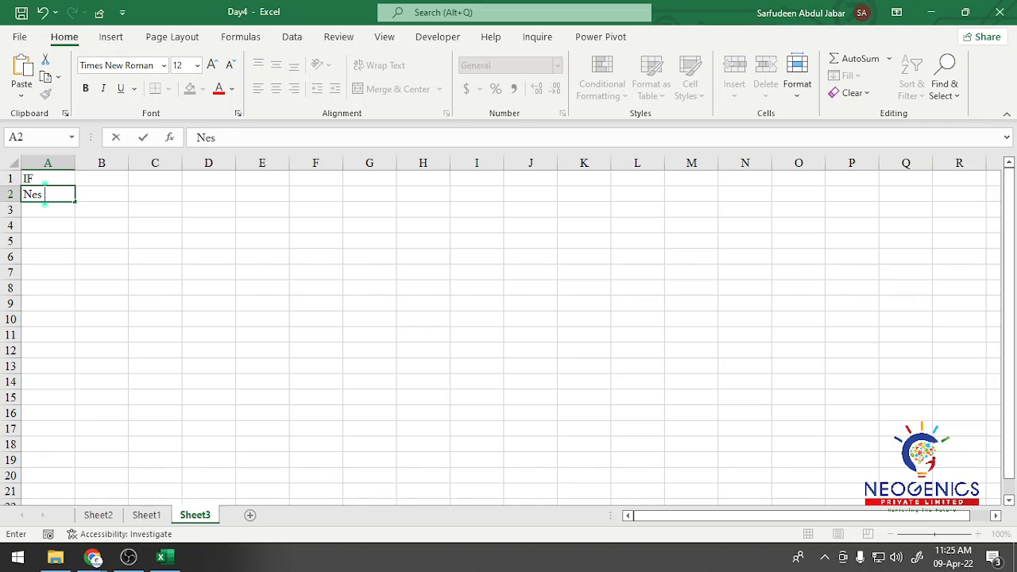
pyautogui.hotkey('ctrl', 'Return')
pyautogui.press('Return')
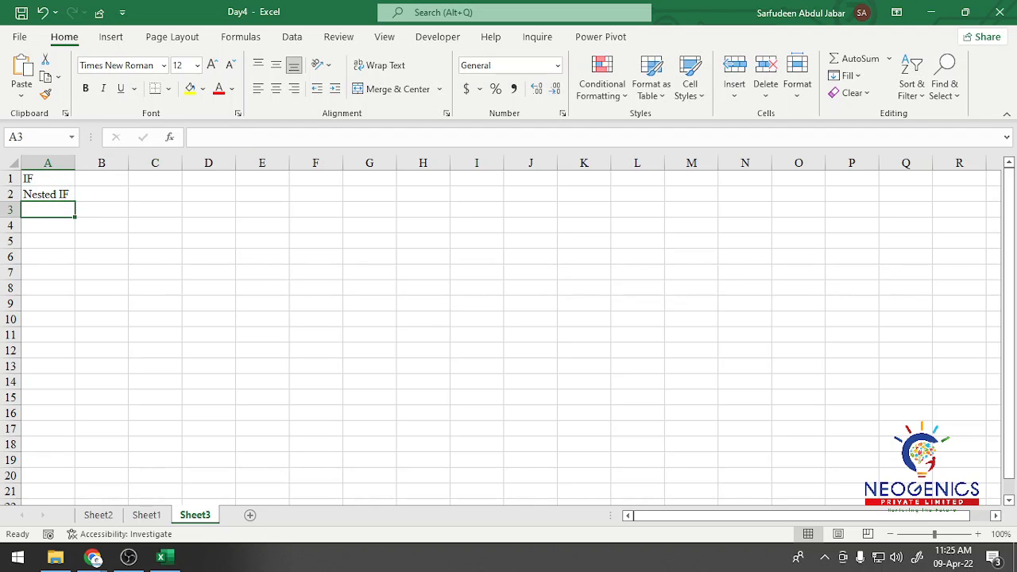
pyautogui.write('IF +')
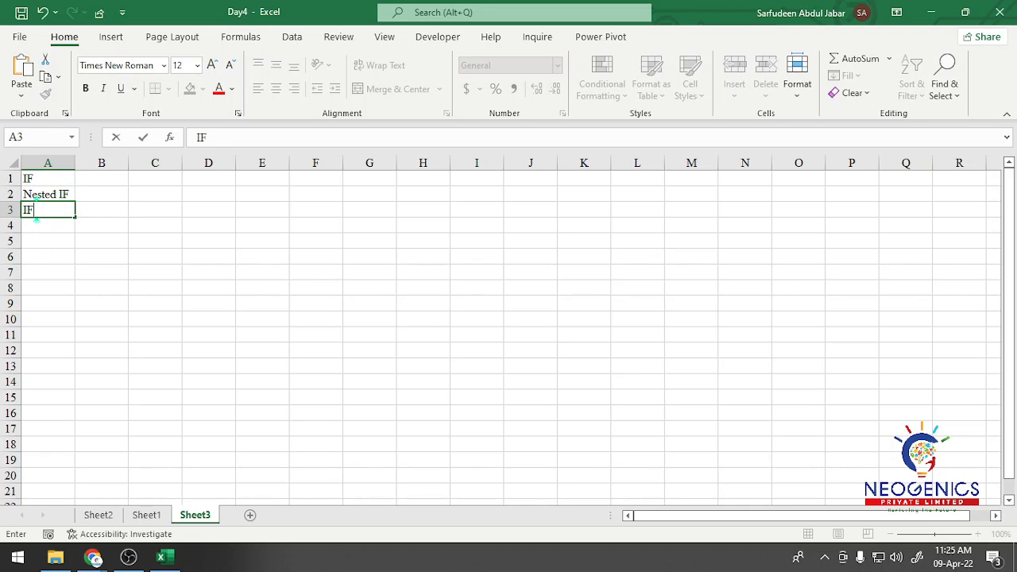
pyautogui.write(' AND')
pyautogui.press('Return')
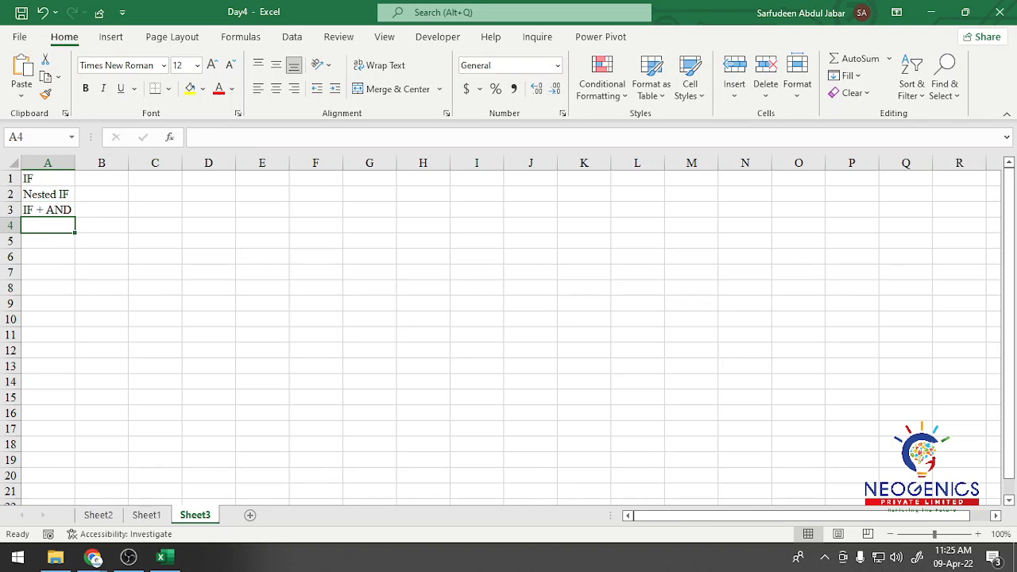
# Continue the topic list on Sheet3 with IF + OR in cell A4 and IFS in cell A5.
pyautogui.click(47, 179)
pyautogui.scroll(5, 503, 330)
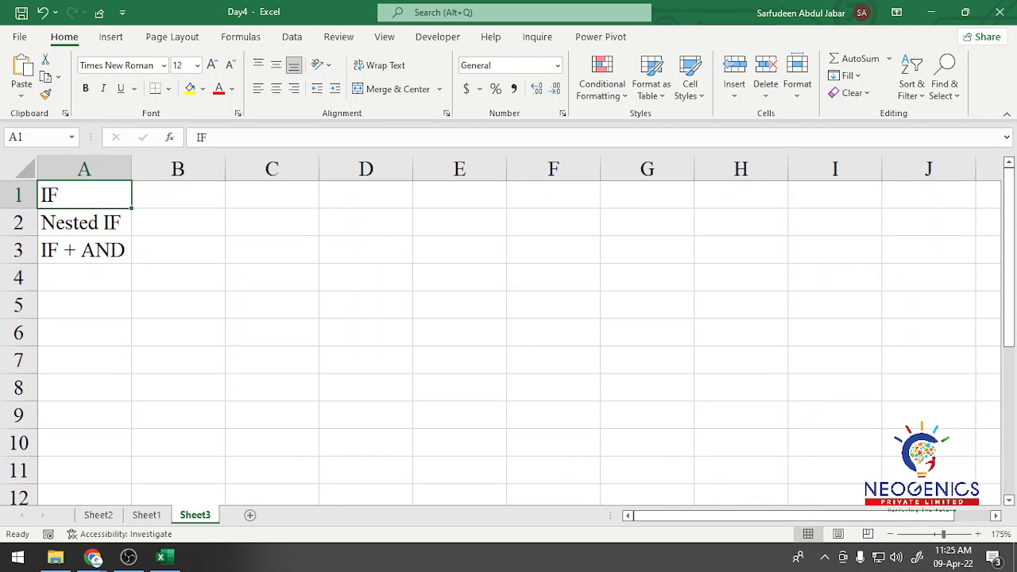
pyautogui.click(84, 277)
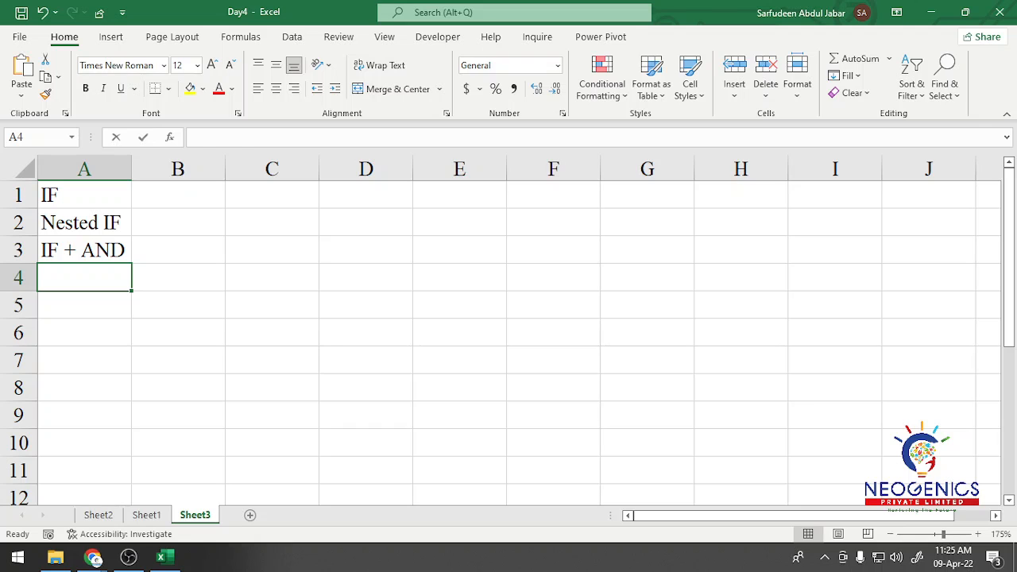
pyautogui.write('IF +  OR')
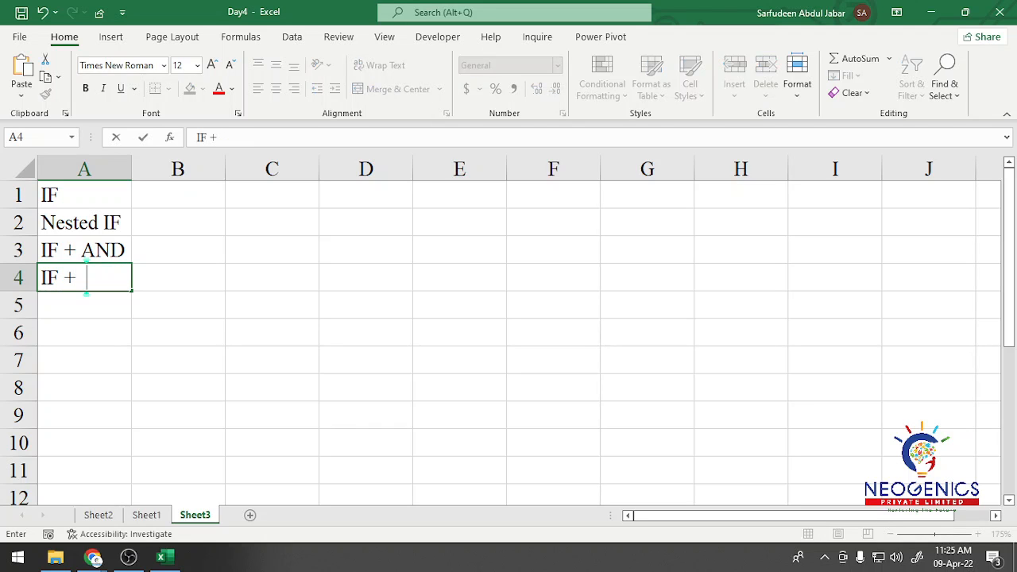
pyautogui.press('Return')
pyautogui.write('IFS')
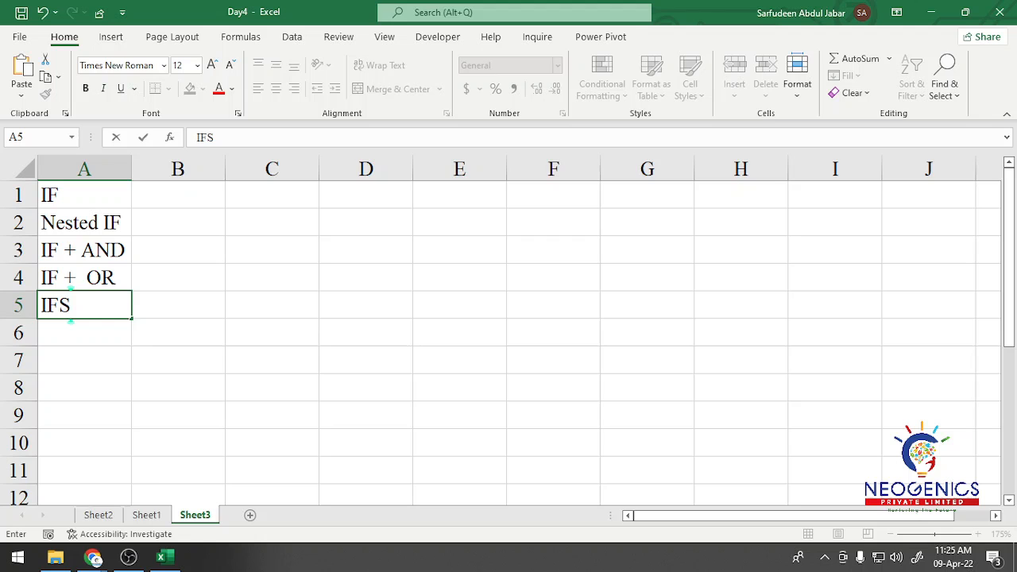
pyautogui.press('Return')
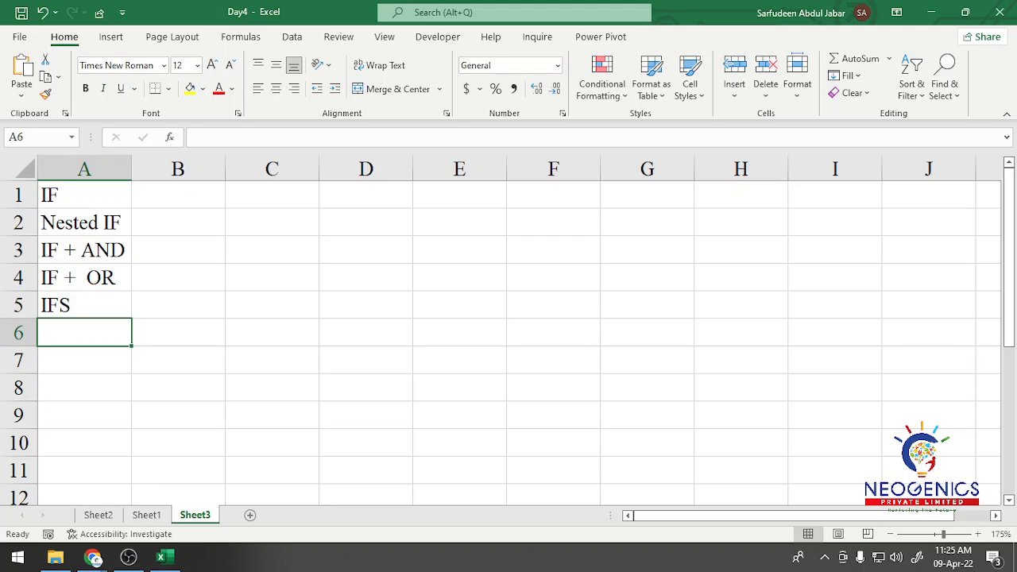
# Review Sheet1's payroll table and Sheet2's employee code lists and COUNTIF rule for further covered topics.
pyautogui.click(147, 515)
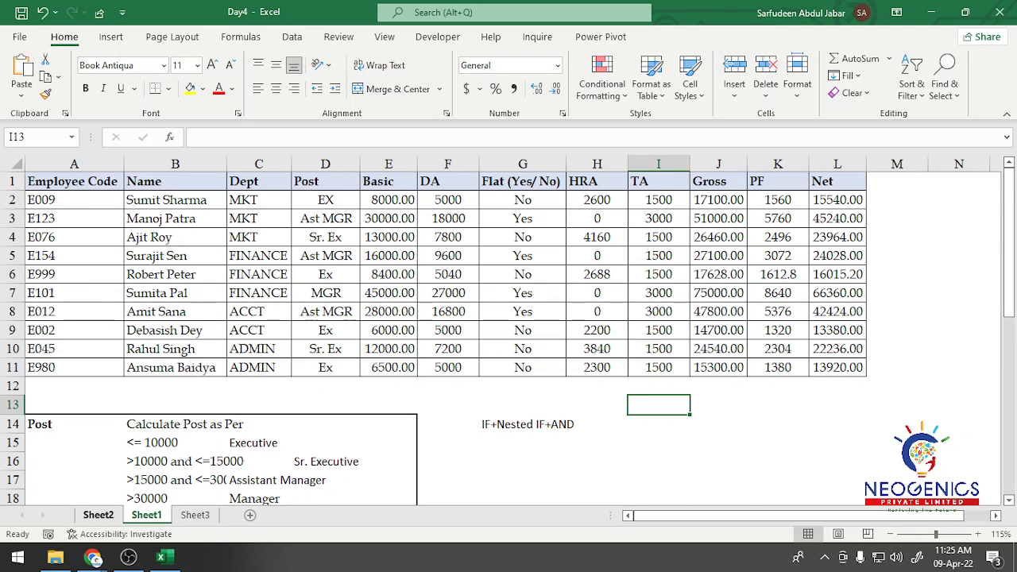
pyautogui.click(99, 515)
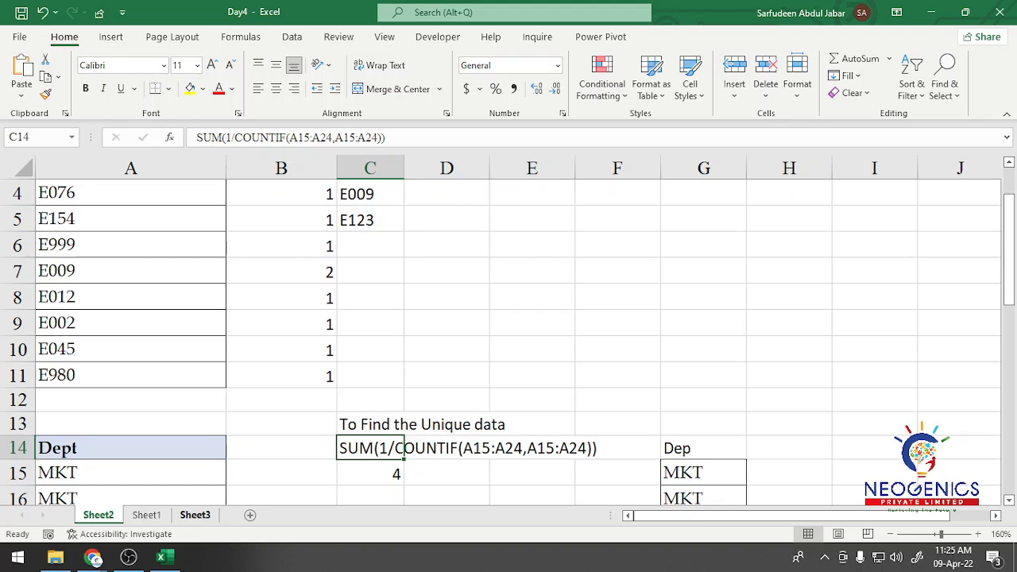
pyautogui.moveTo(128, 556)
pyautogui.click(447, 272)
pyautogui.scroll(1, 446, 272)
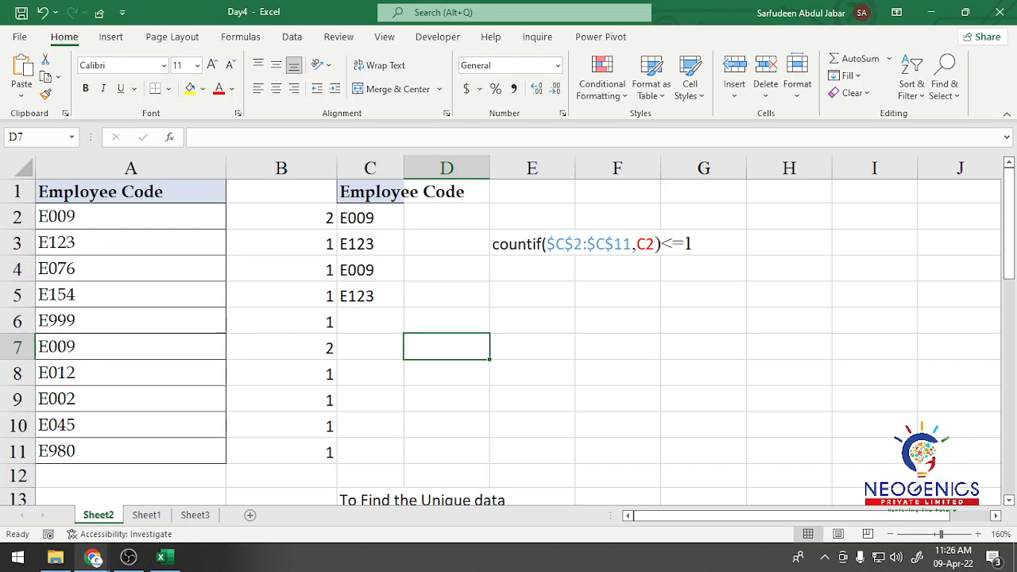
pyautogui.moveTo(94, 557)
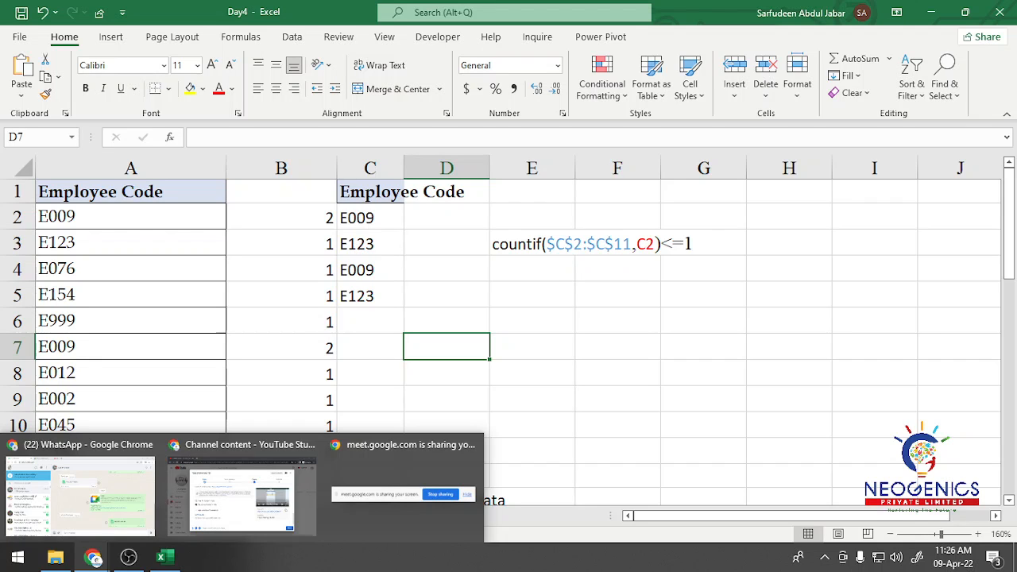
pyautogui.moveTo(79, 489)
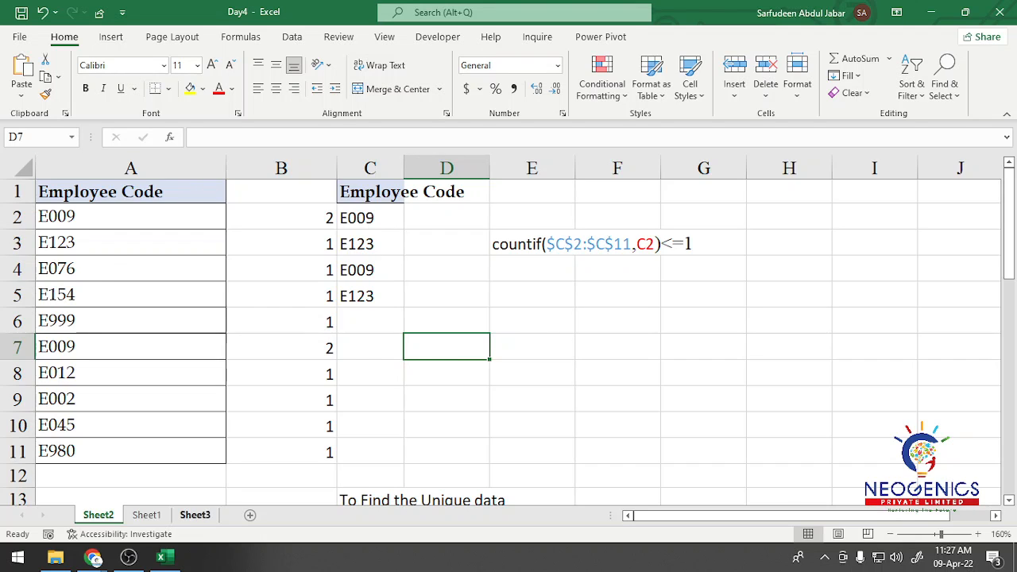
pyautogui.click(194, 515)
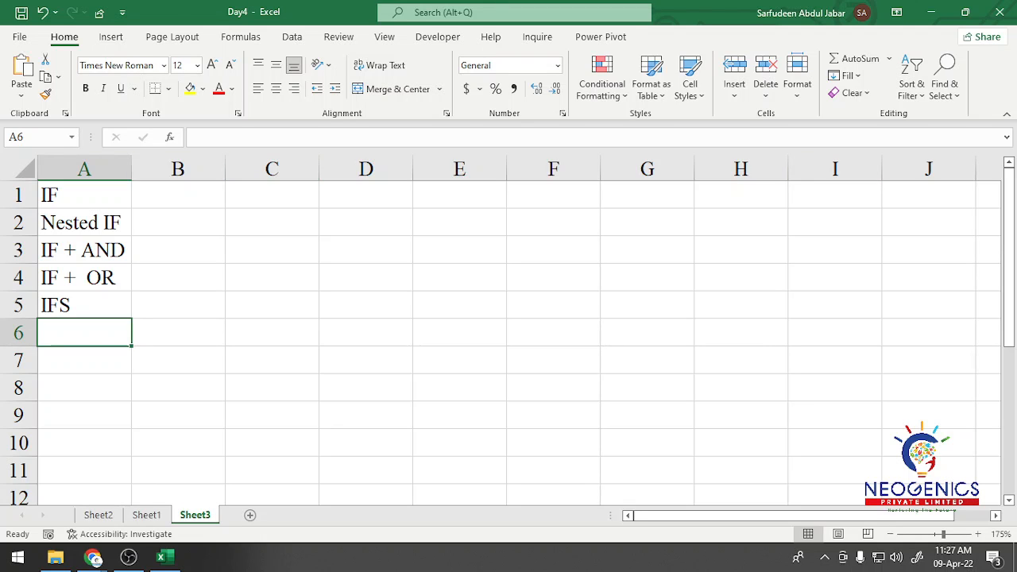
pyautogui.click(98, 514)
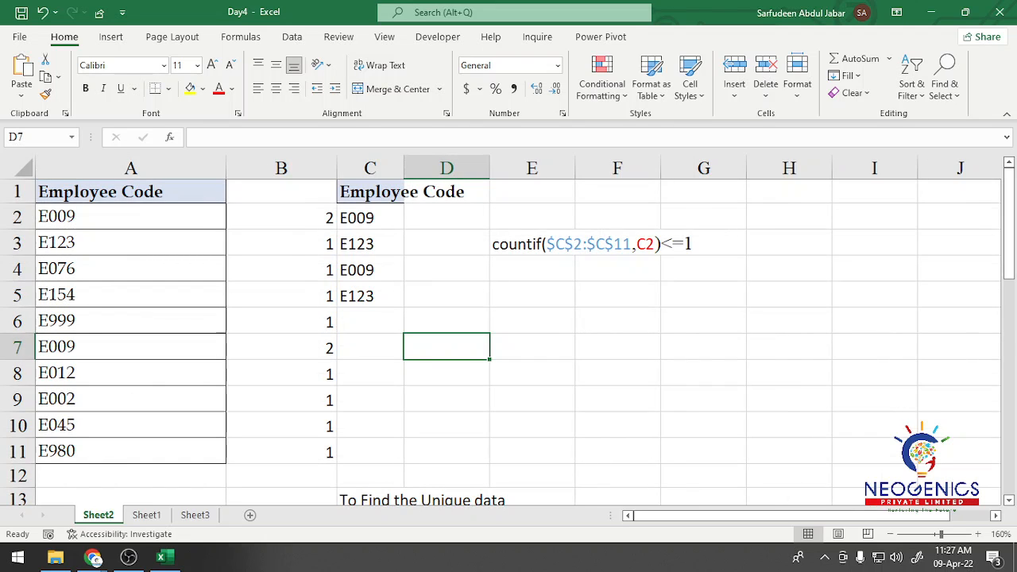
pyautogui.click(131, 217)
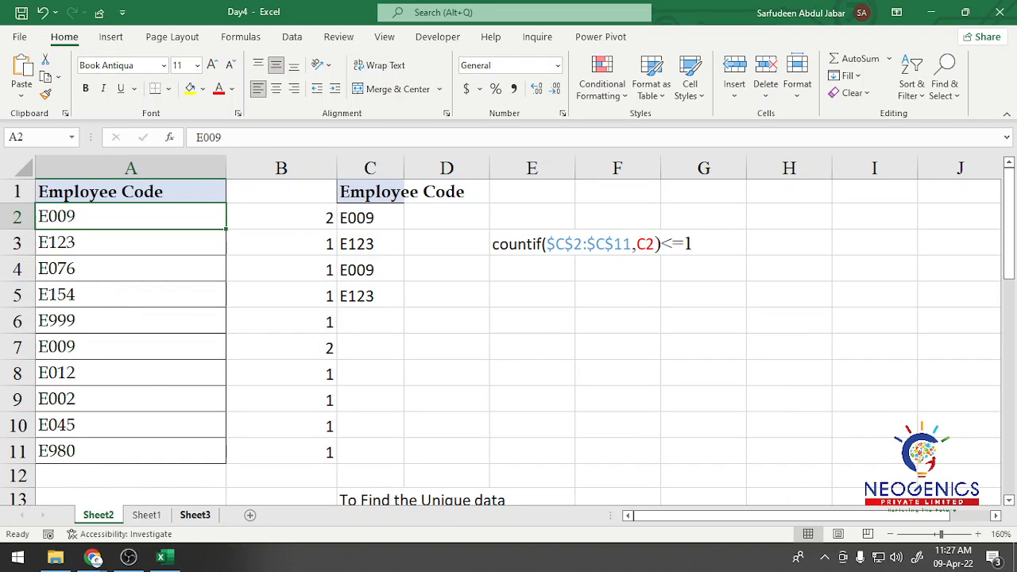
# Enter Conditional Formatting for Duplication in cell A6 of Sheet3.
pyautogui.click(195, 515)
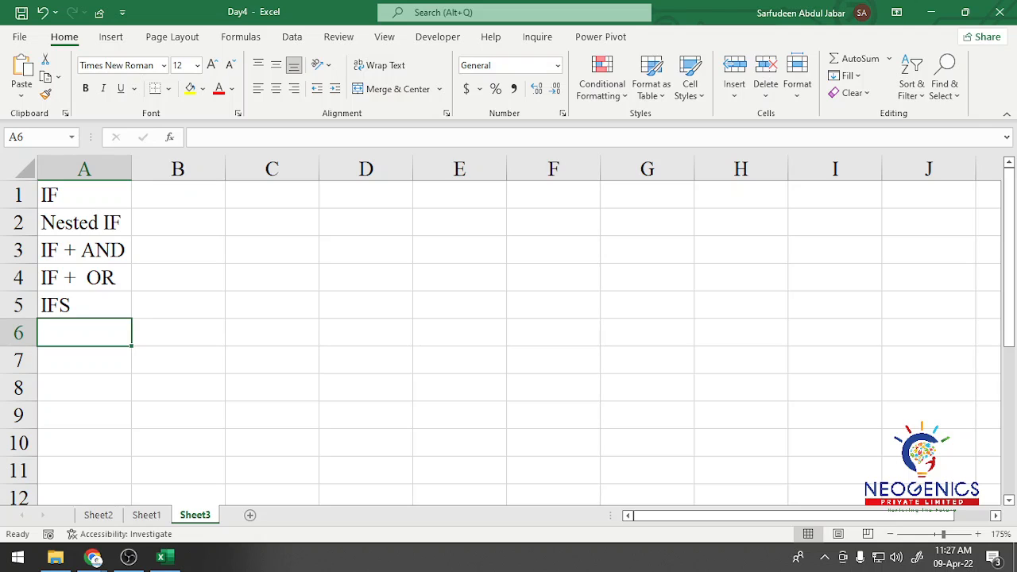
pyautogui.write('Condition')
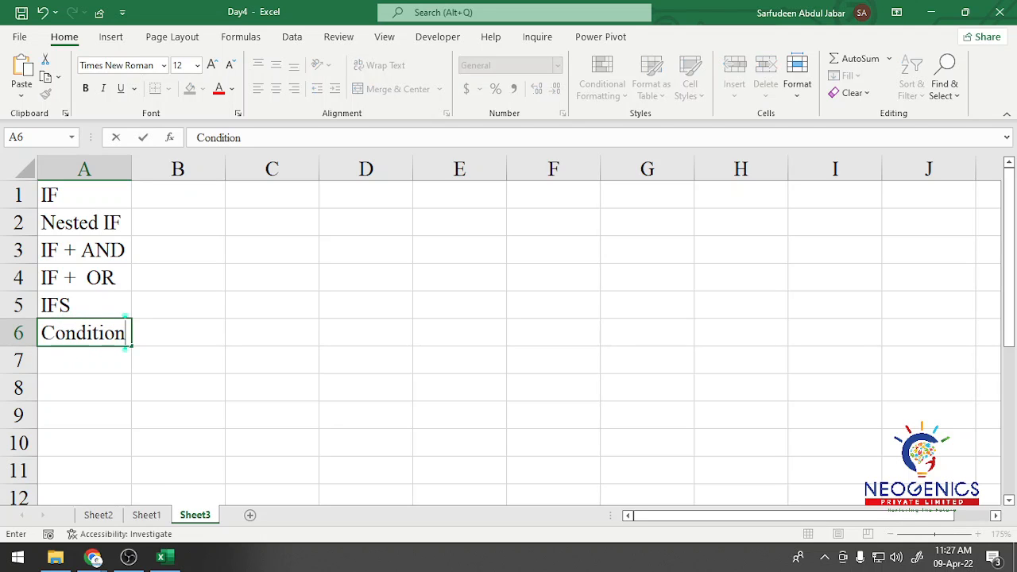
pyautogui.write('al Forma')
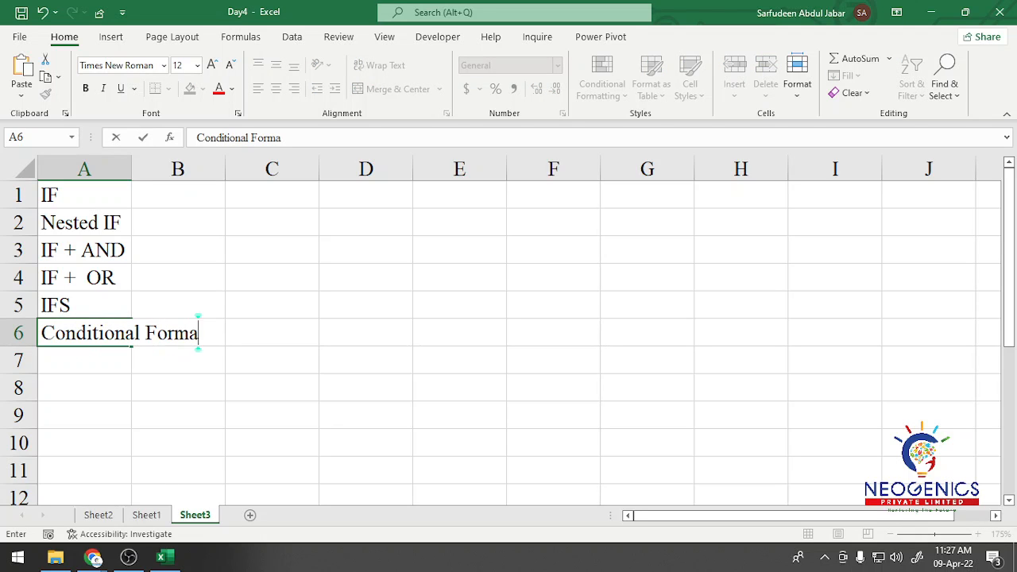
pyautogui.write('tting for ')
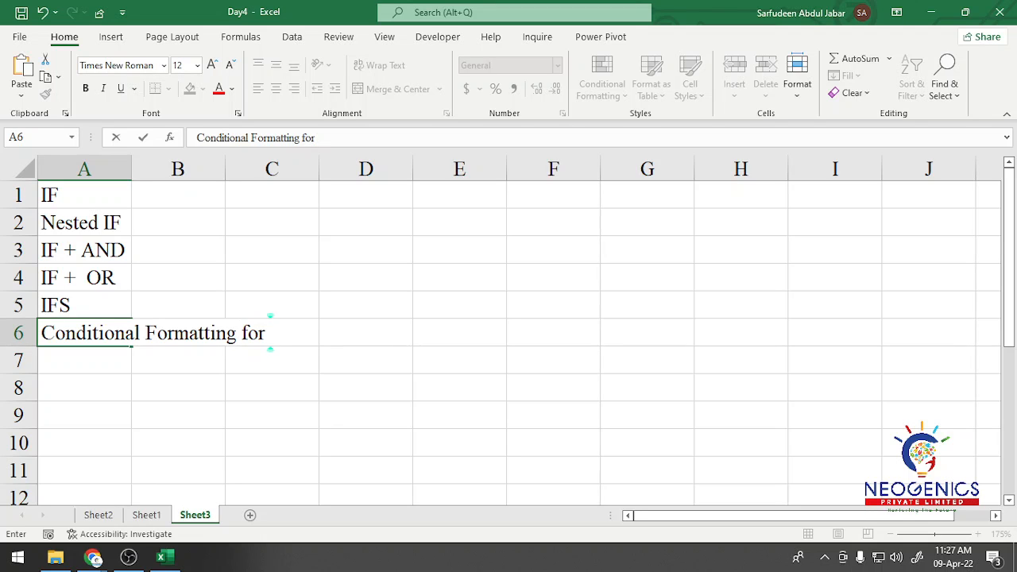
pyautogui.write('Duplication')
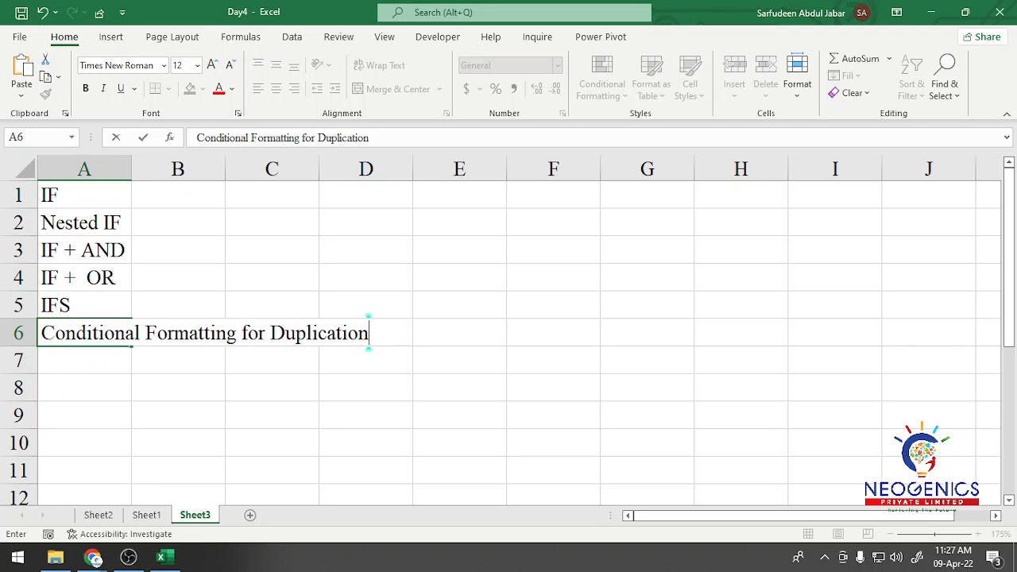
pyautogui.press('Return')
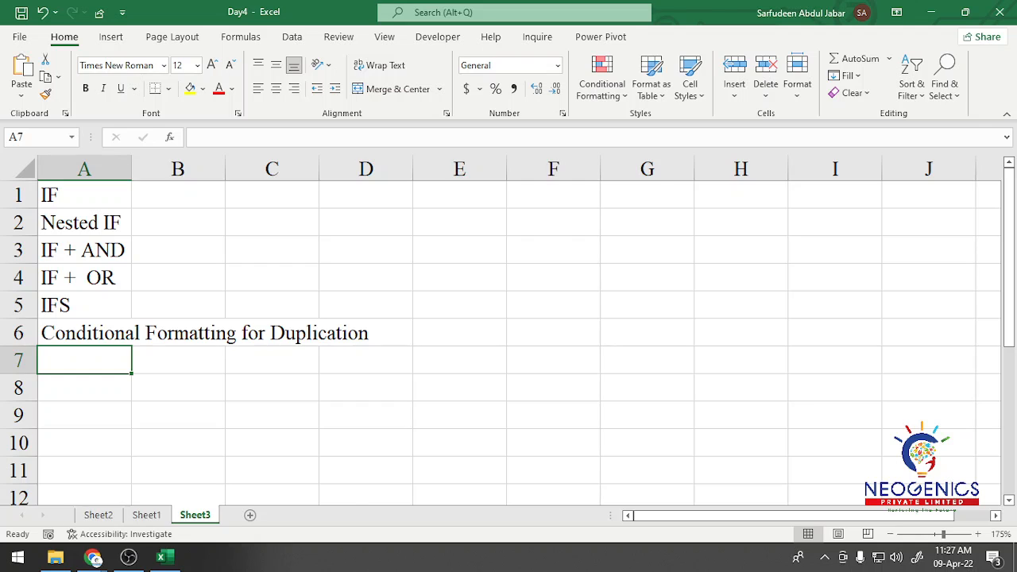
# Check Sheet2 for the next topic and enter Data Validation For Restrict Duplication in cell A7 of Sheet3.
pyautogui.click(98, 515)
pyautogui.write('Data Vali')
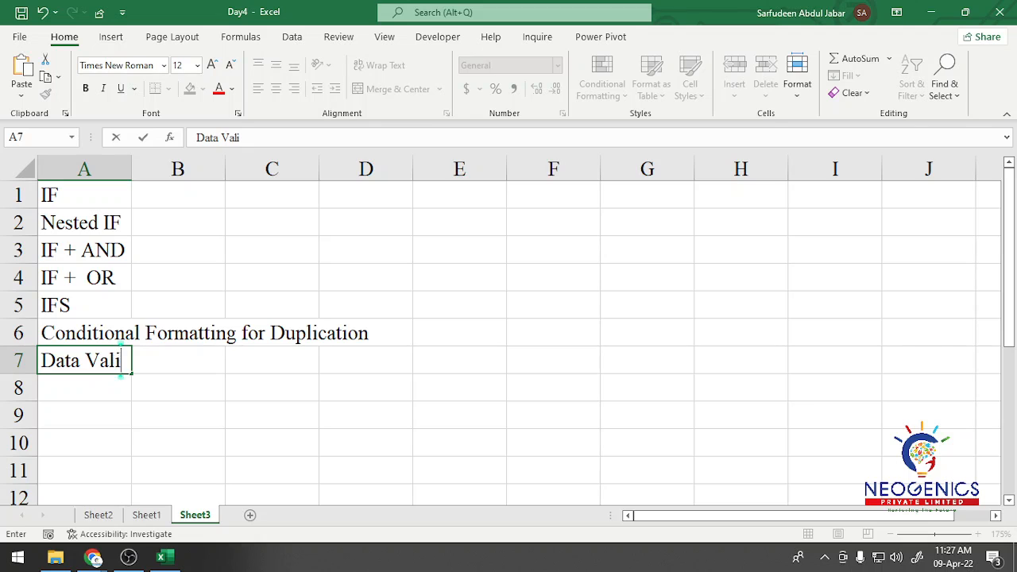
pyautogui.write('dation Fo')
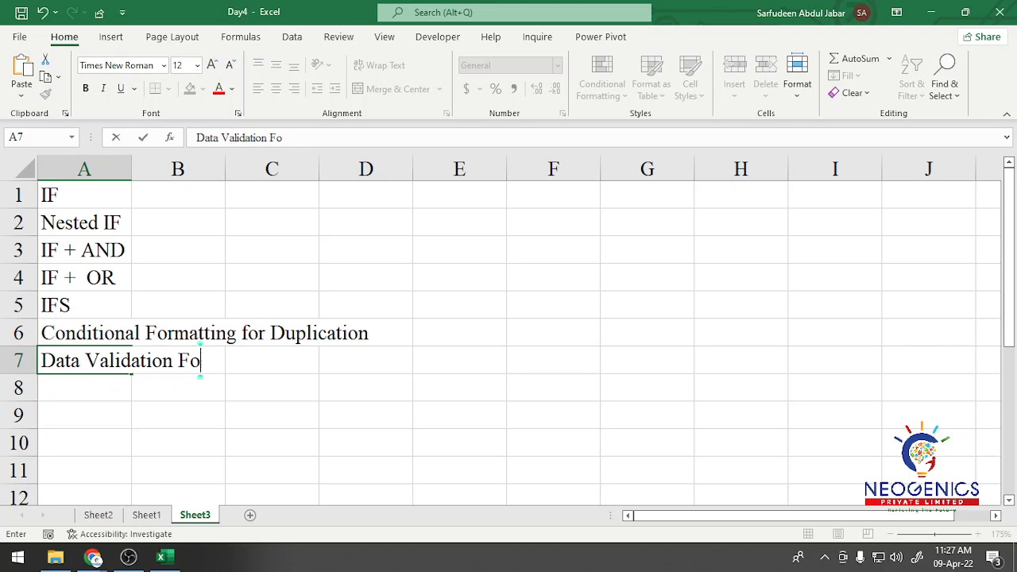
pyautogui.write('r Res')
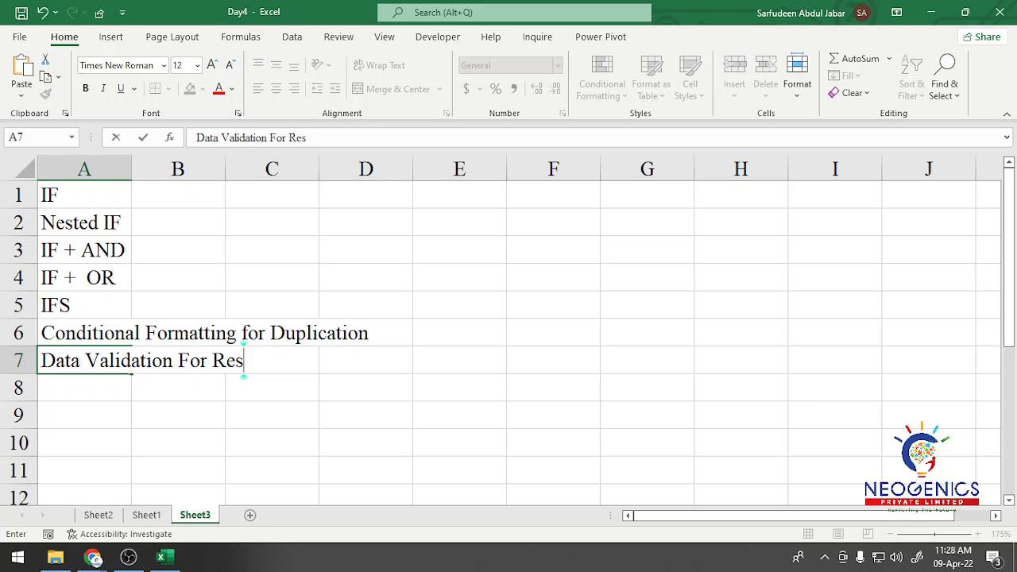
pyautogui.write('trict ')
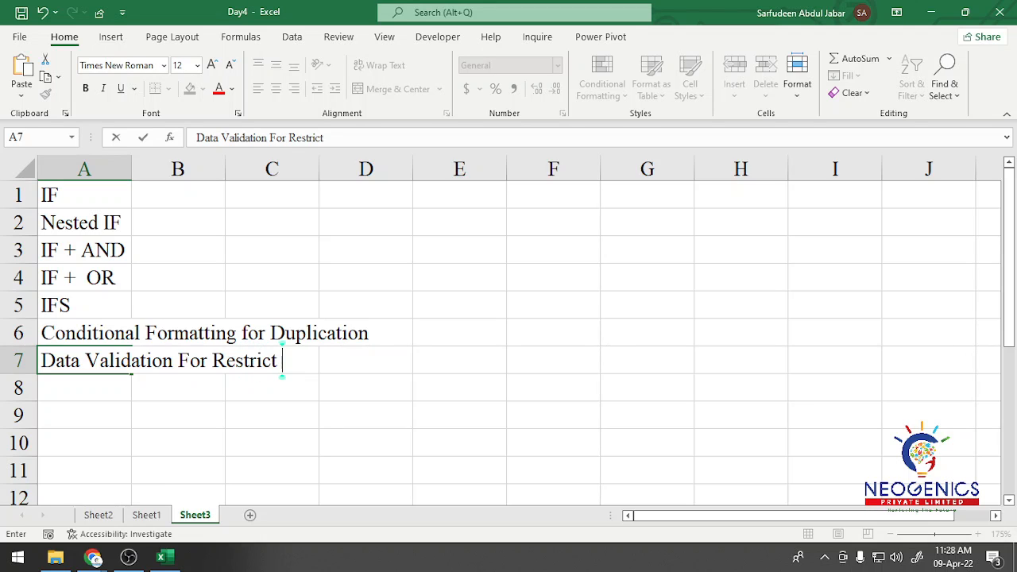
pyautogui.write('Duplic')
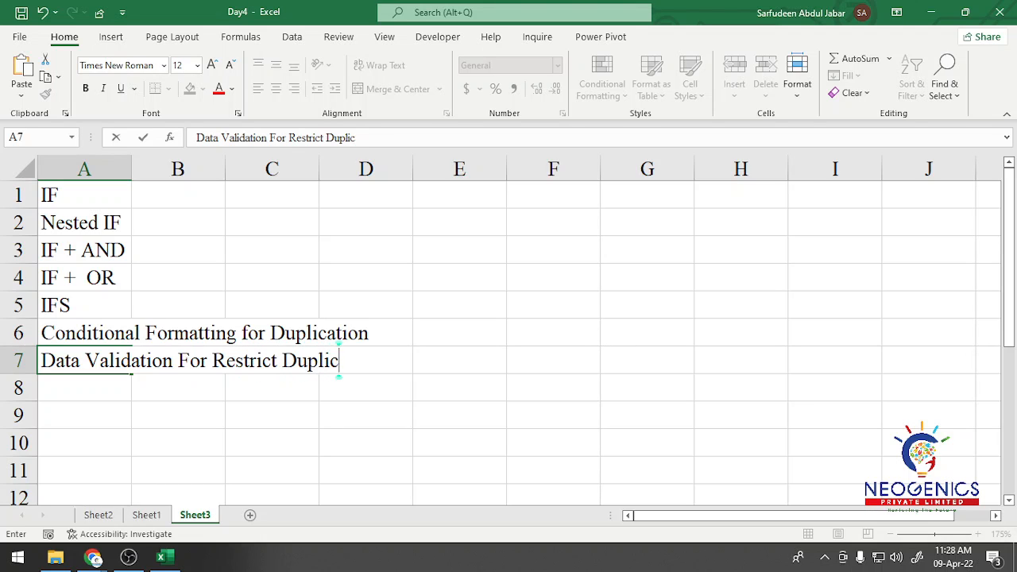
pyautogui.write('ation')
pyautogui.press('Return')
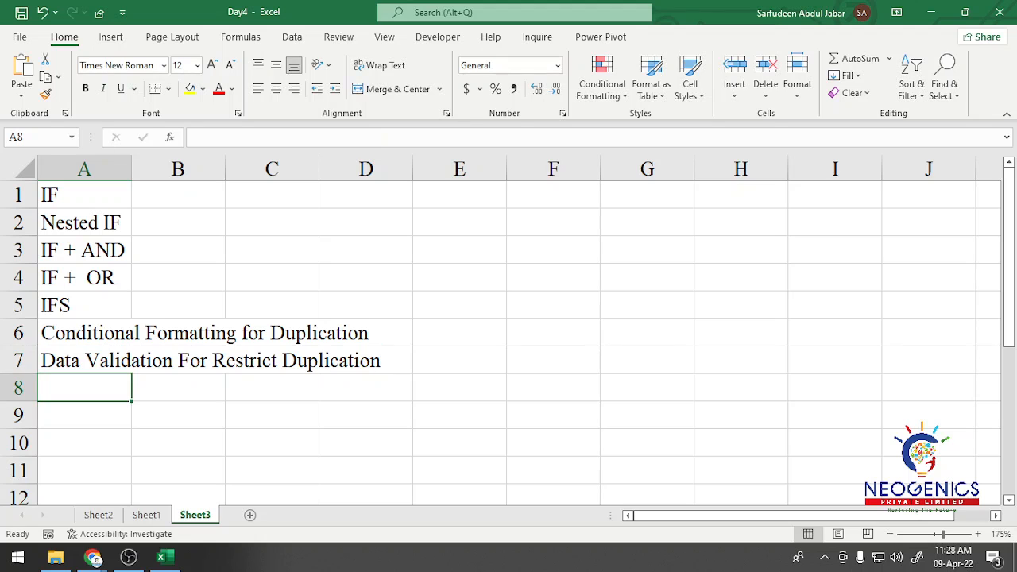
# Check Sheet2's unique-data section and enter Formula for Unique Data in cell A8 of Sheet3.
pyautogui.click(99, 515)
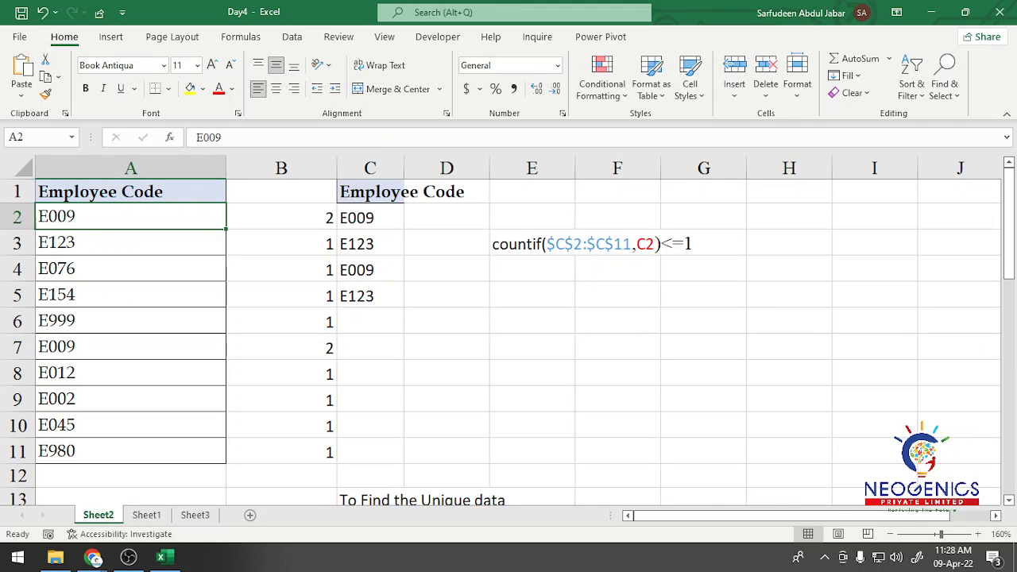
pyautogui.scroll(-3, 509, 342)
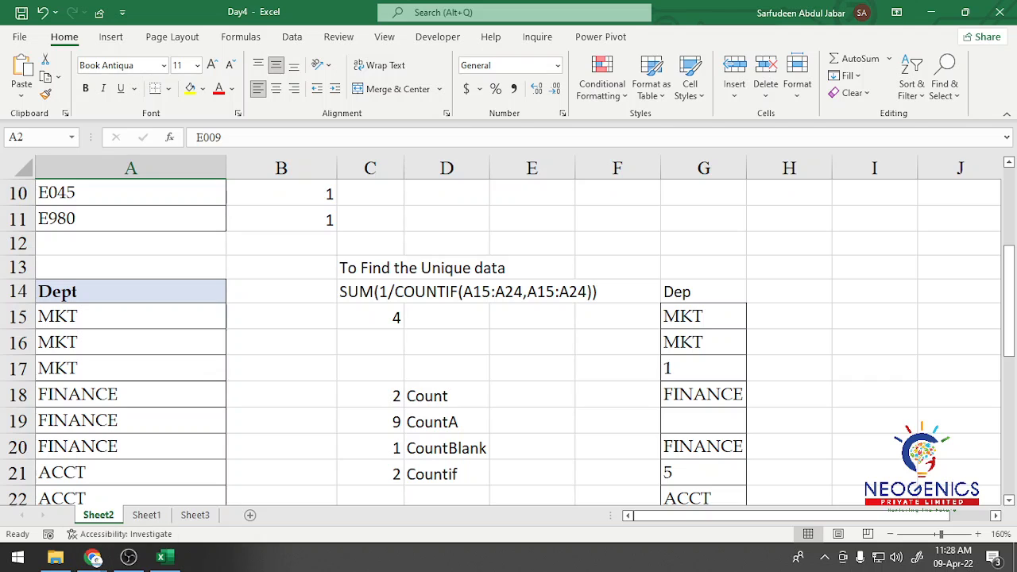
pyautogui.click(194, 515)
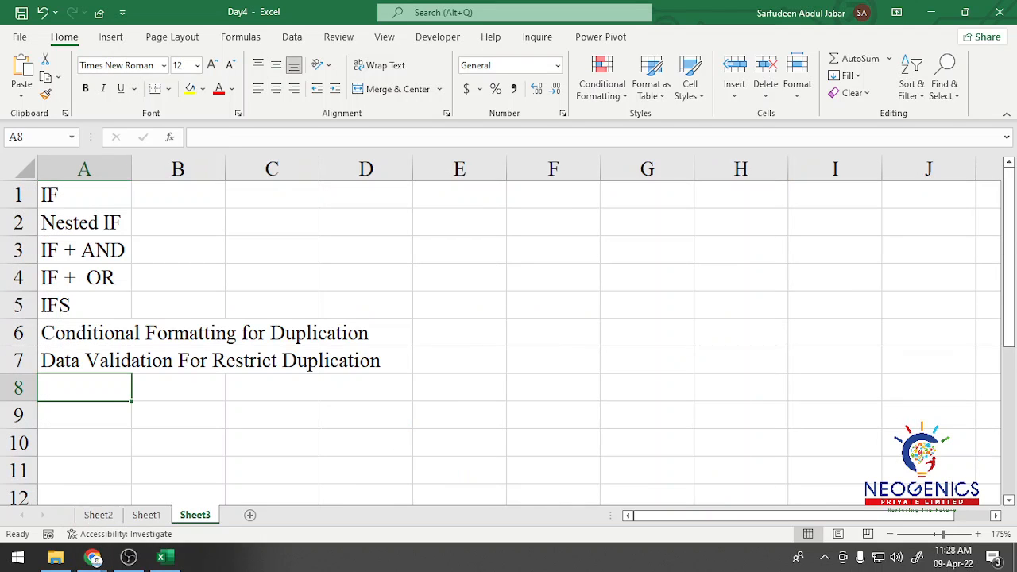
pyautogui.write('Formul')
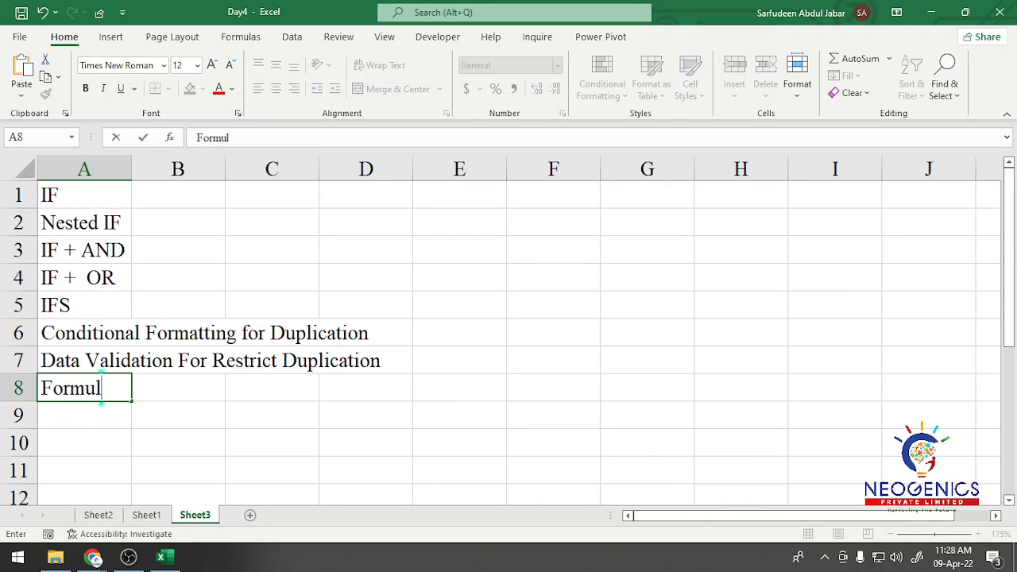
pyautogui.write('a for Uni')
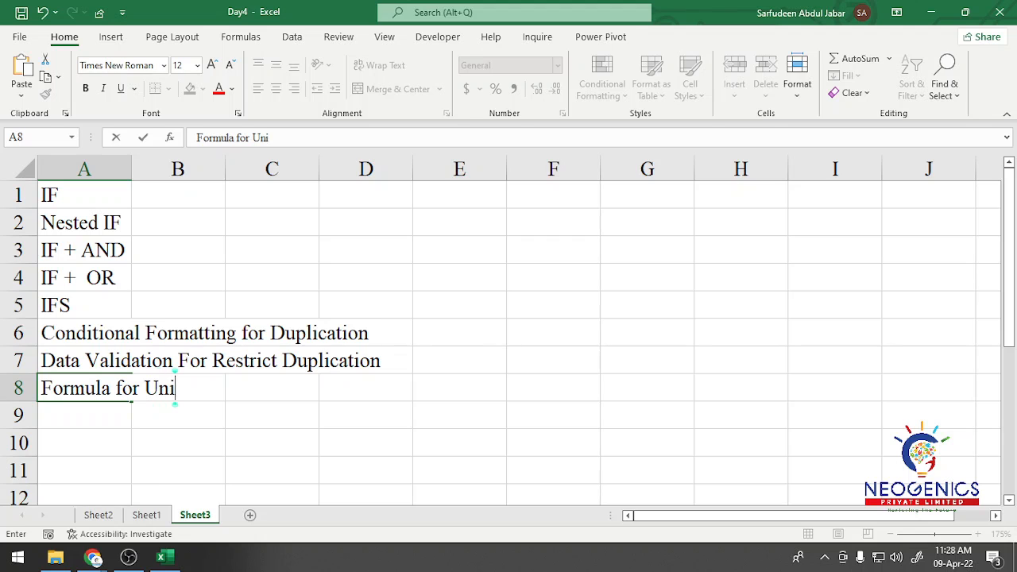
pyautogui.write('que Data')
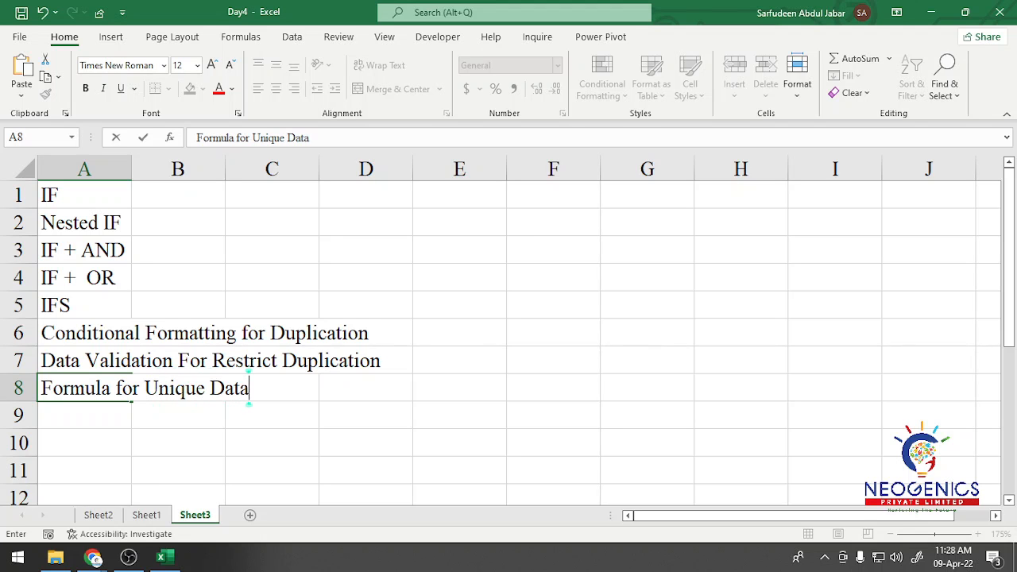
pyautogui.press('Return')
# Check Sheet2's remaining sections for topics and enter Count, CountA and CountBlank in cells A9 to A11 of Sheet3.
pyautogui.click(98, 515)
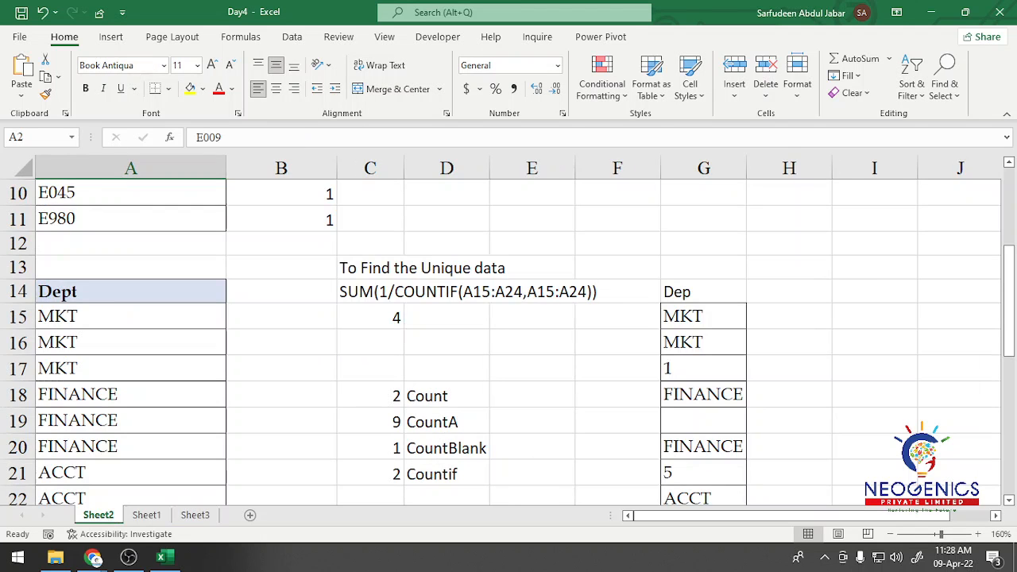
pyautogui.scroll(-5, 508, 342)
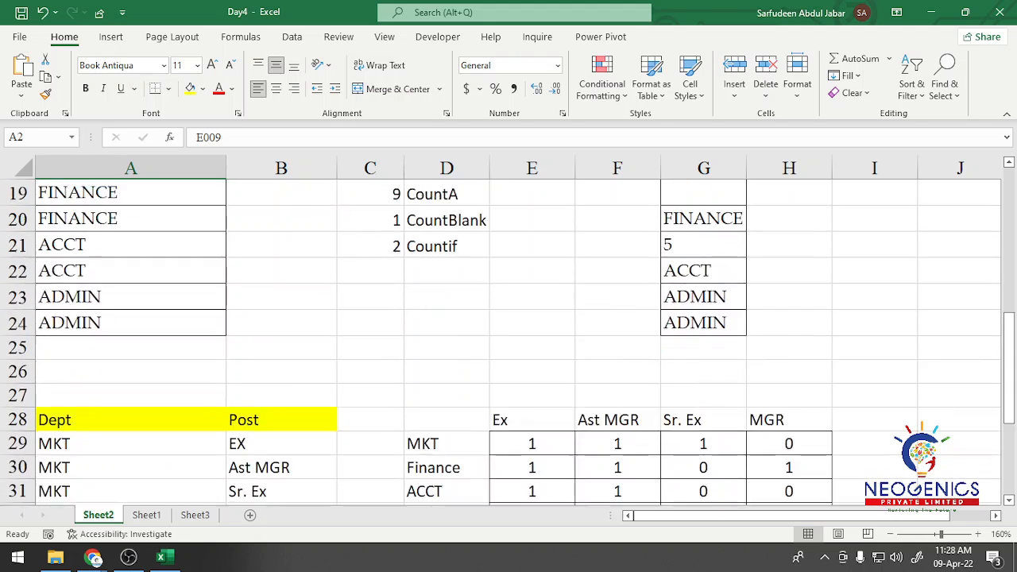
pyautogui.scroll(-1, 509, 342)
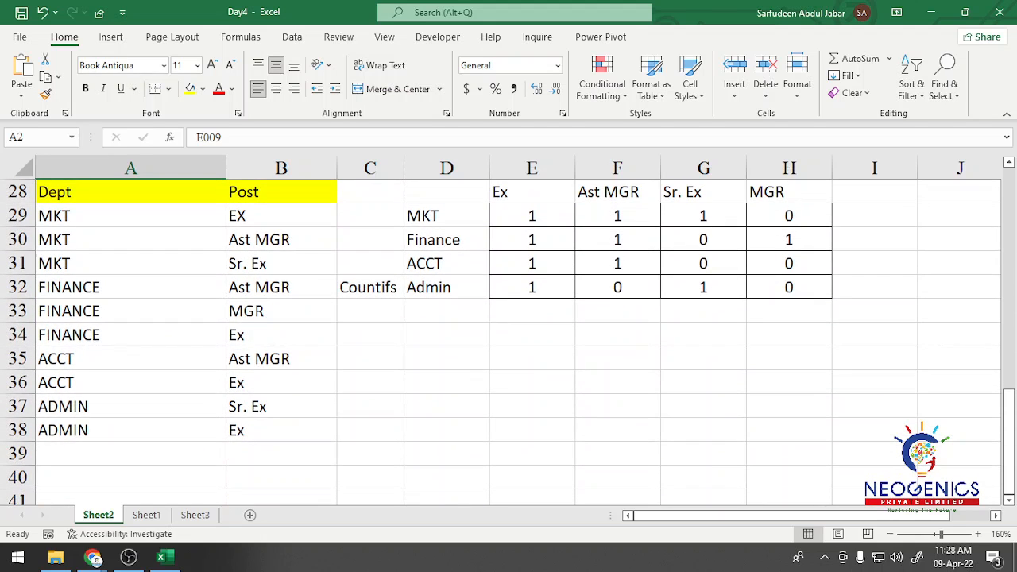
pyautogui.click(194, 515)
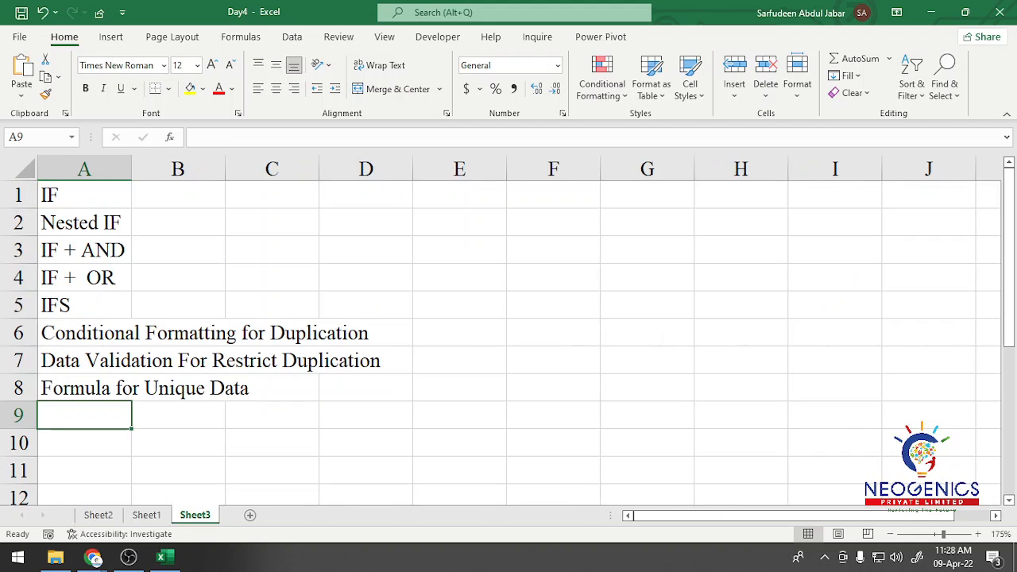
pyautogui.write('Count')
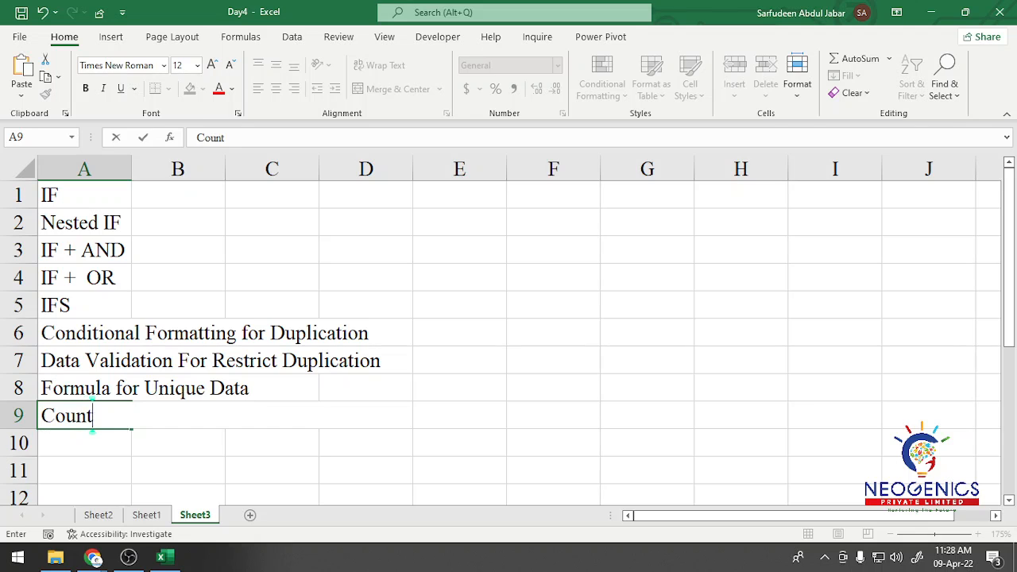
pyautogui.press('Return')
pyautogui.write('CountA')
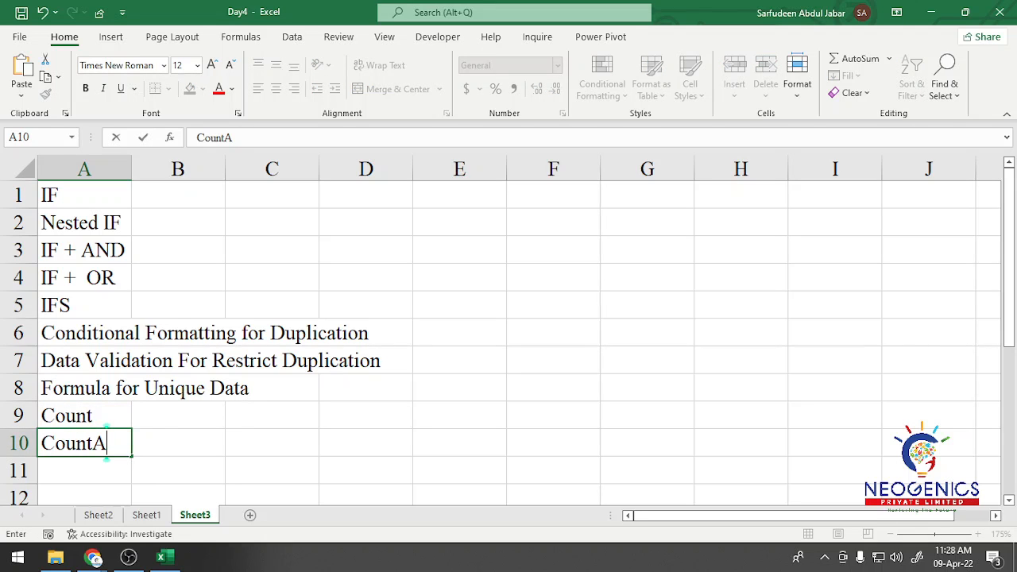
pyautogui.press('Return')
pyautogui.write('Coun')
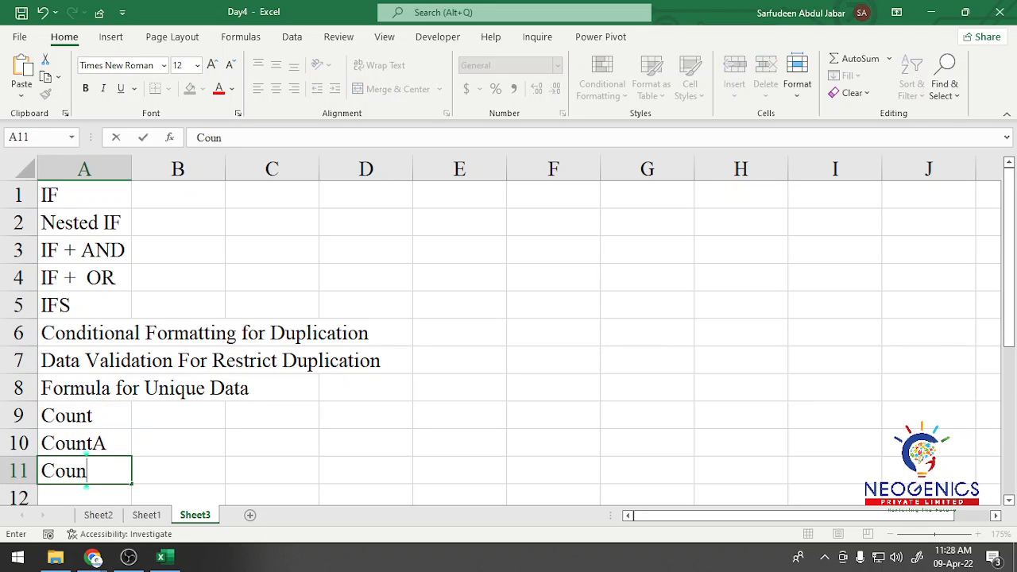
pyautogui.write('tBlank')
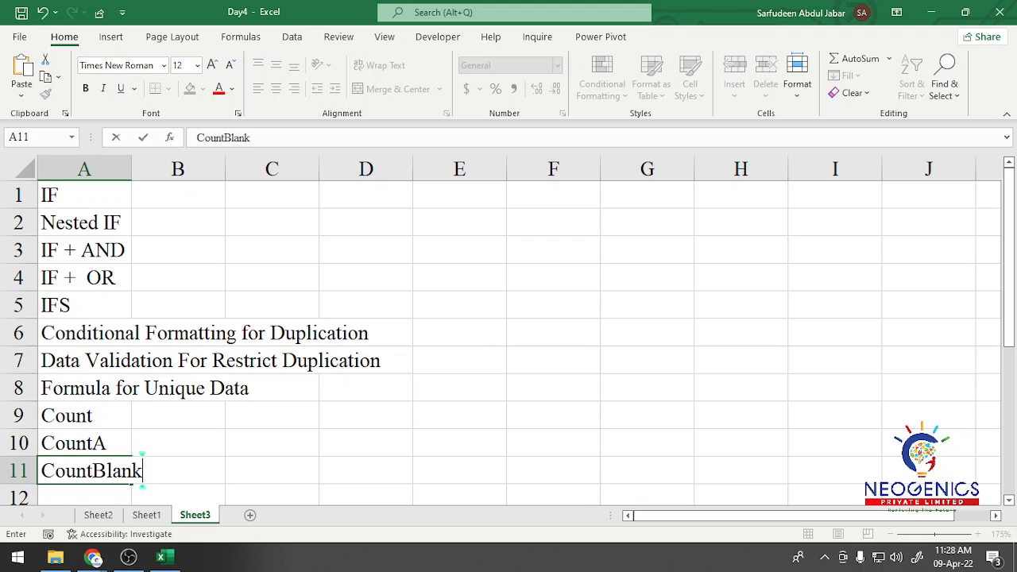
pyautogui.press('Return')
# Add CountIF in cell A12 and CountIFS in cell A13 of the topic list.
pyautogui.write('Co')
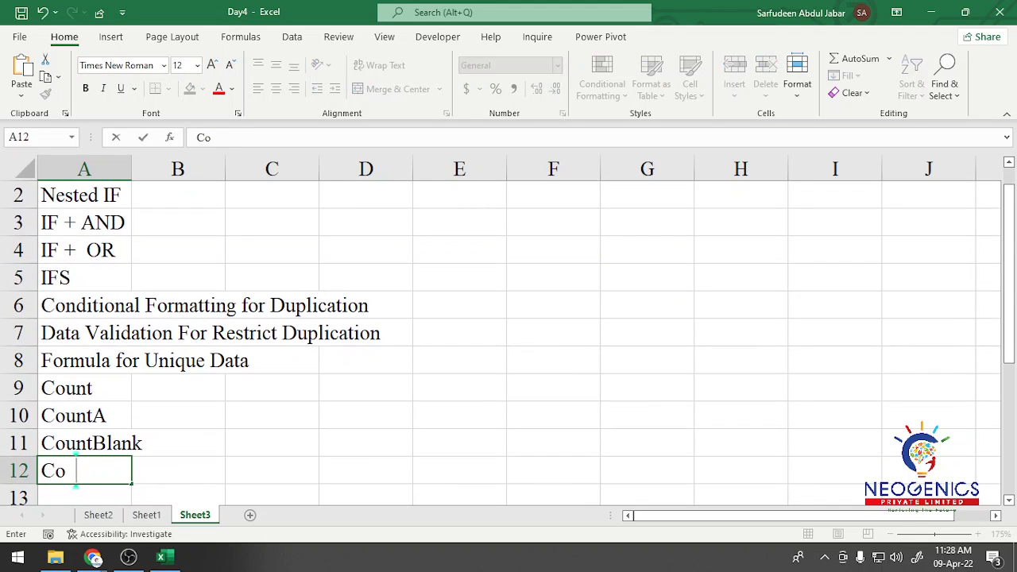
pyautogui.write('untIF')
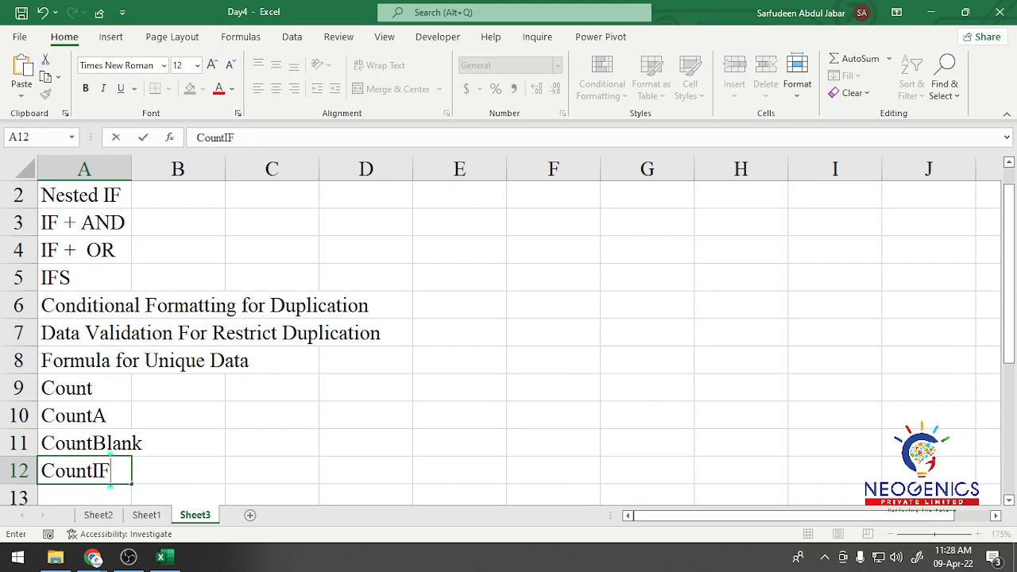
pyautogui.press('Return')
pyautogui.write('CountIFS')
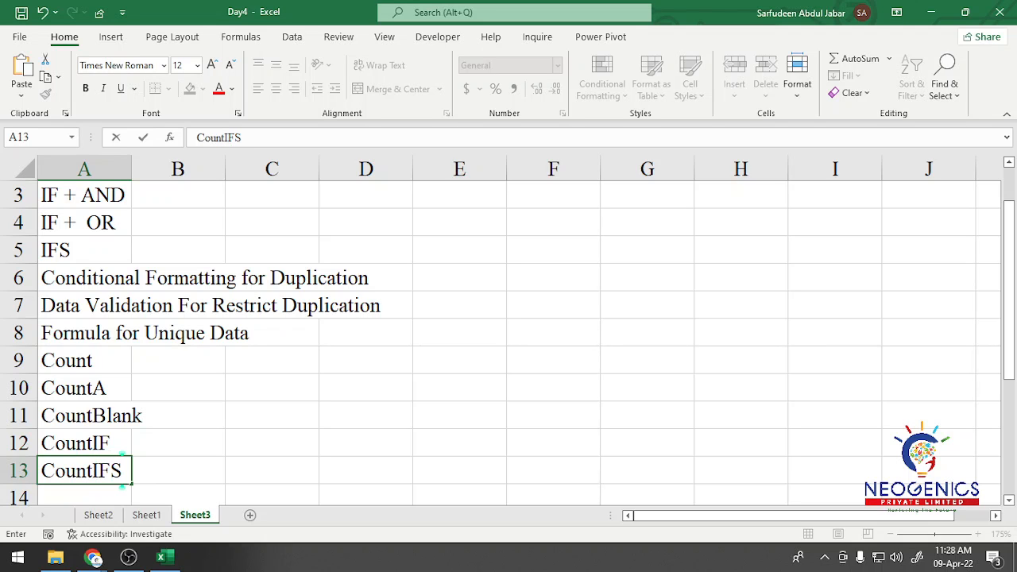
pyautogui.click(272, 388)
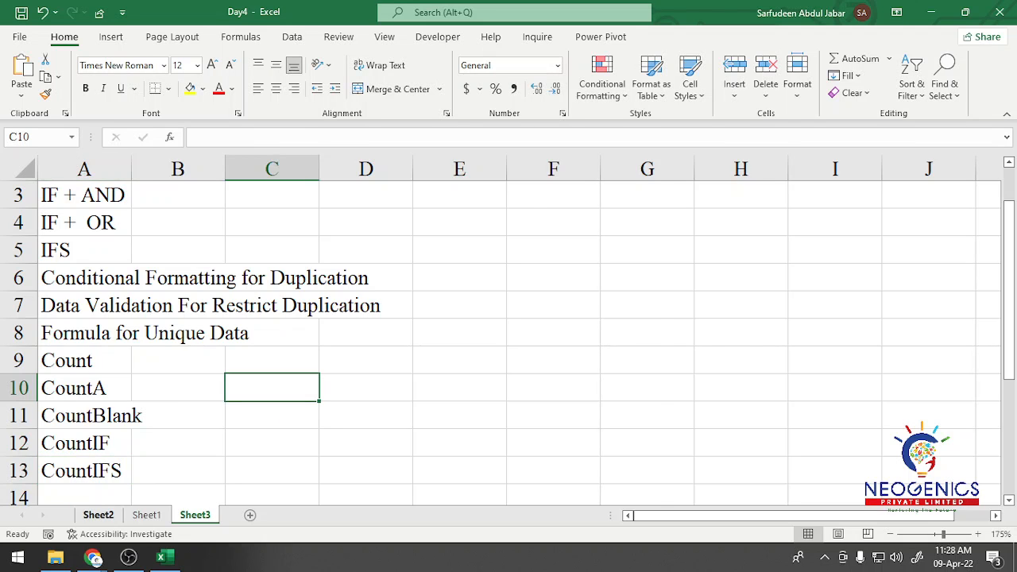
# Check the end of Sheet2 for any uncovered topics and rename Sheet3 as Topics.
pyautogui.click(99, 515)
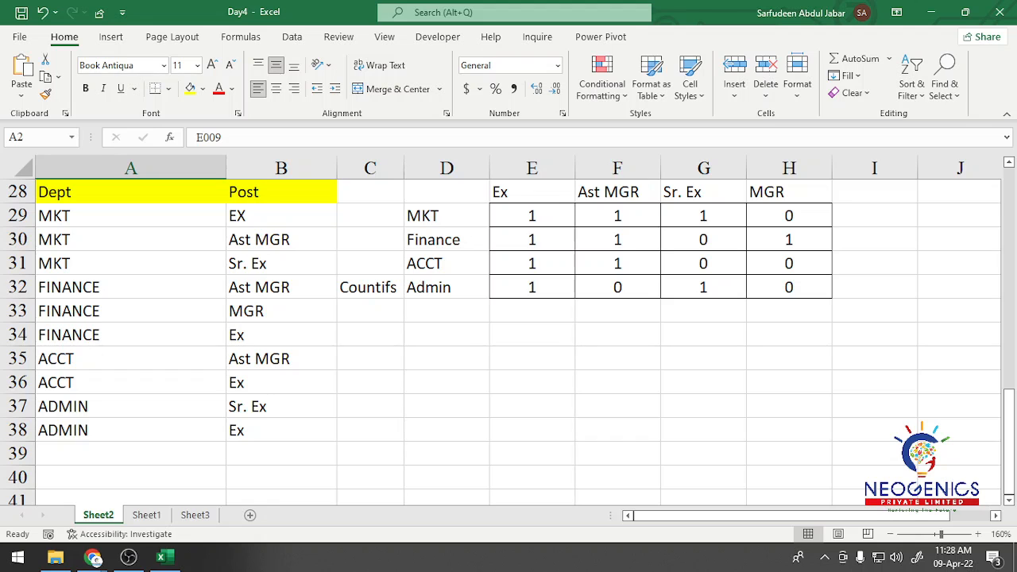
pyautogui.scroll(1, 509, 342)
pyautogui.scroll(-3, 508, 342)
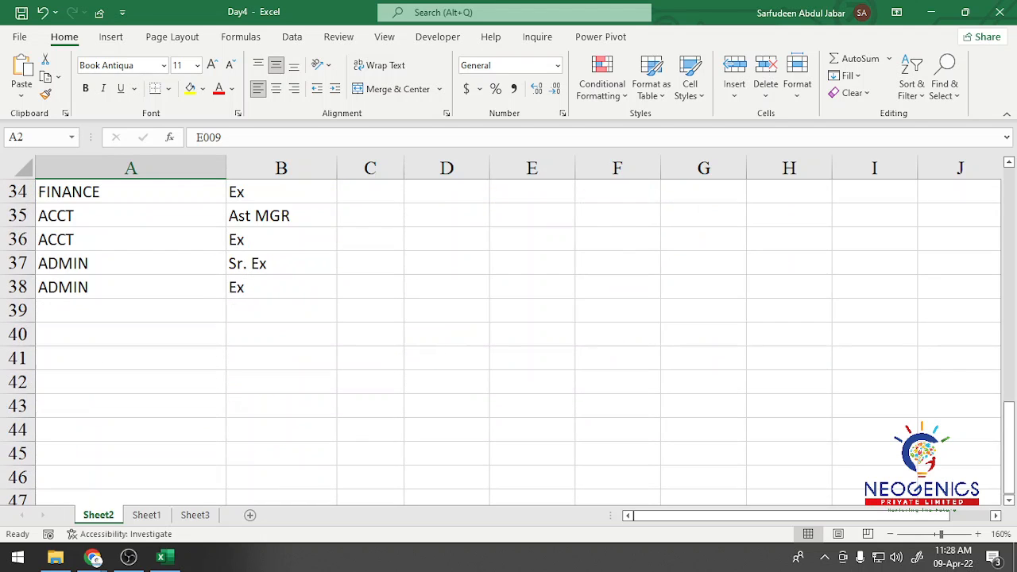
pyautogui.scroll(3, 508, 342)
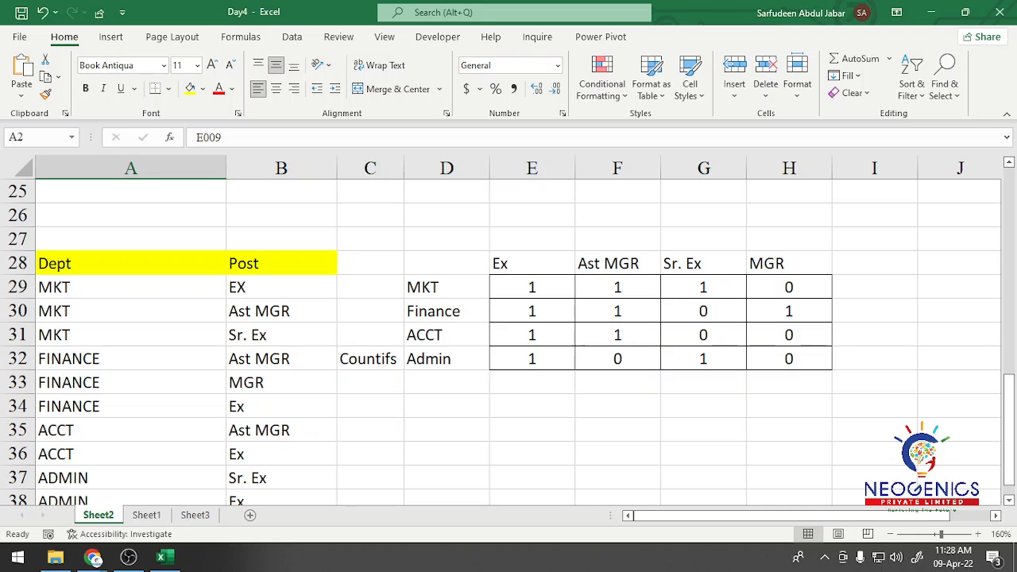
pyautogui.click(194, 515)
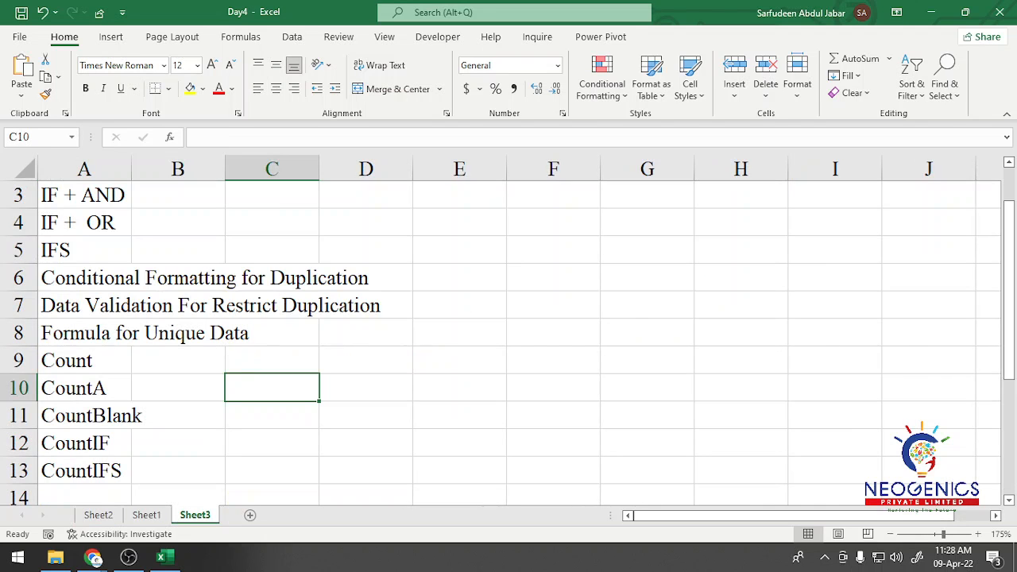
pyautogui.doubleClick(194, 515)
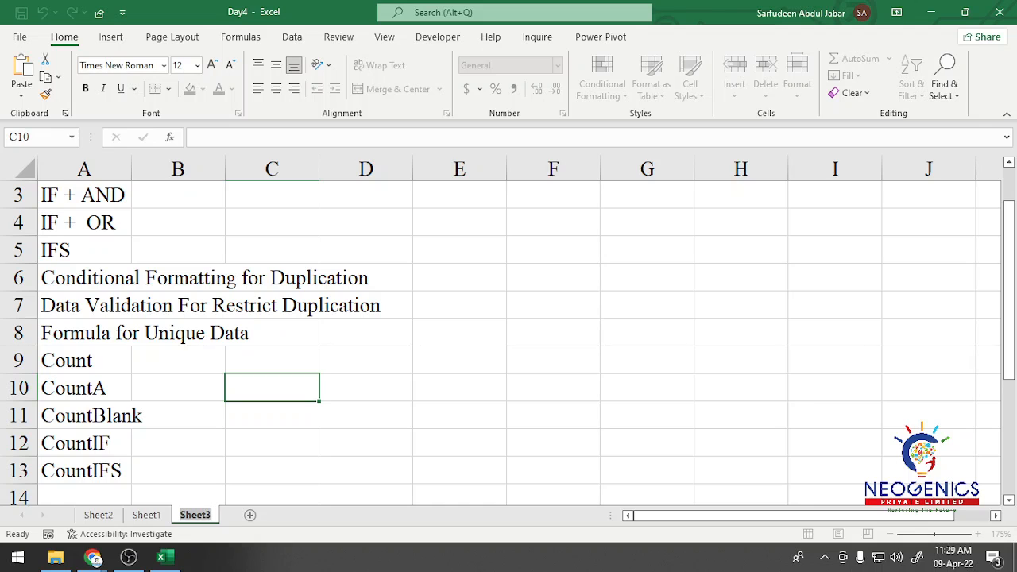
pyautogui.write('Topics')
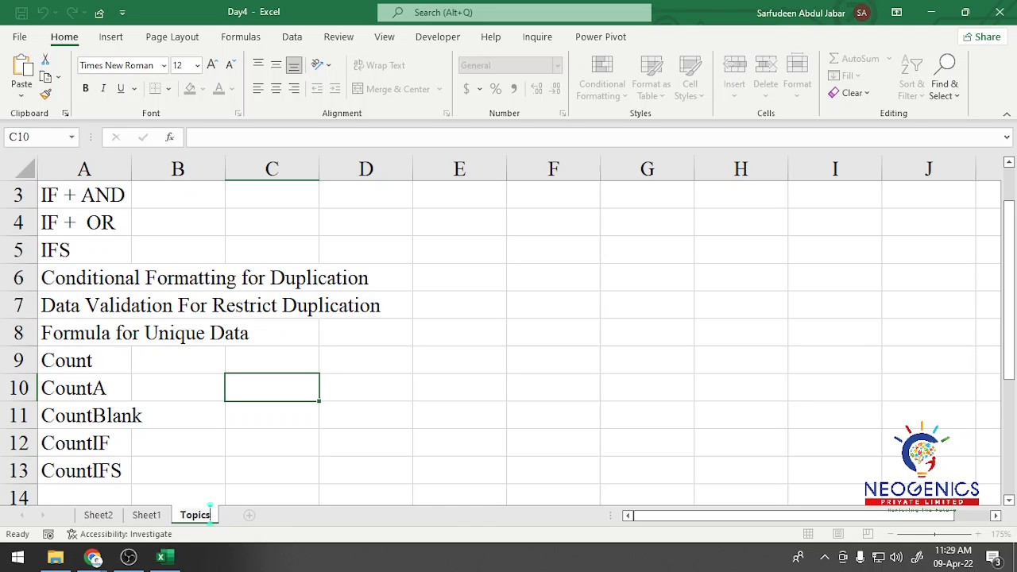
pyautogui.press('Return')
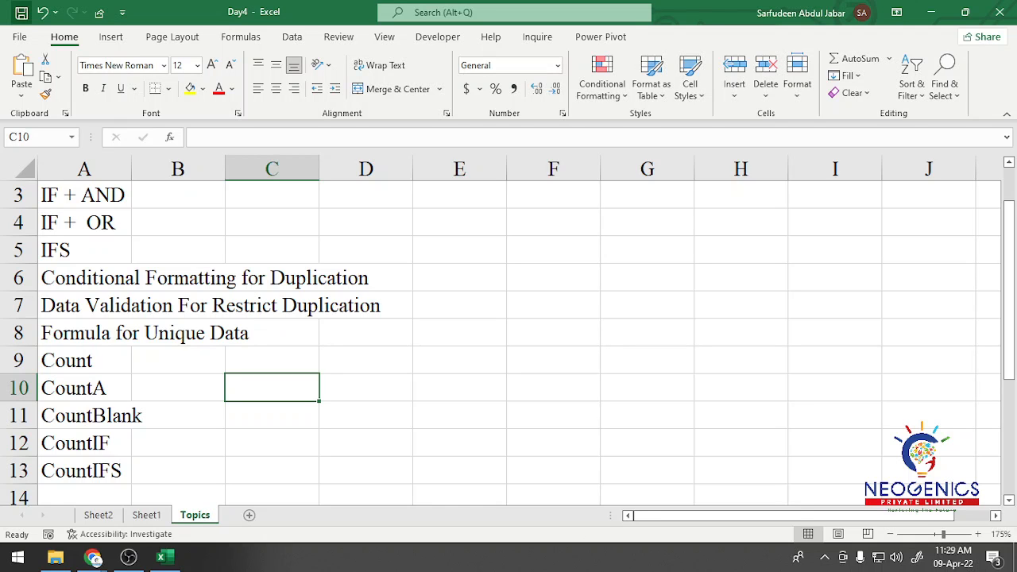
pyautogui.scroll(1, 509, 334)
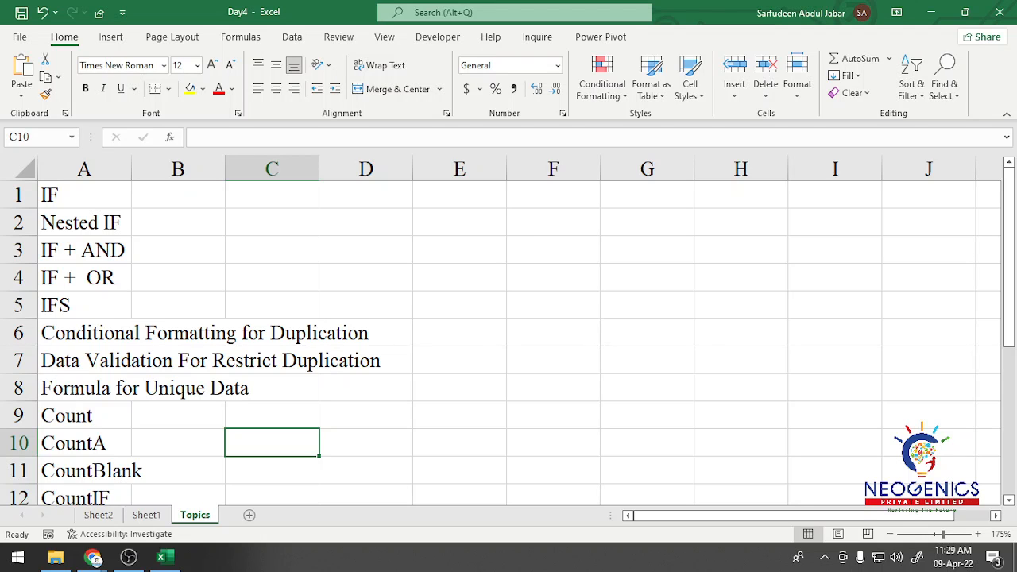
# Copy Sheet1's payroll table A1:L11 and insert a new worksheet between Sheet1 and Topics.
pyautogui.click(98, 515)
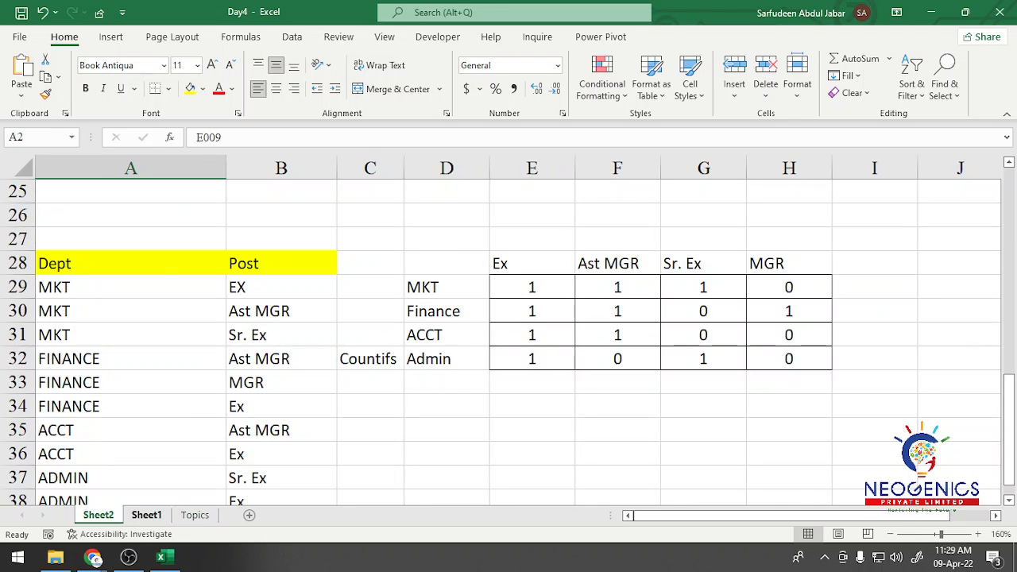
pyautogui.click(147, 515)
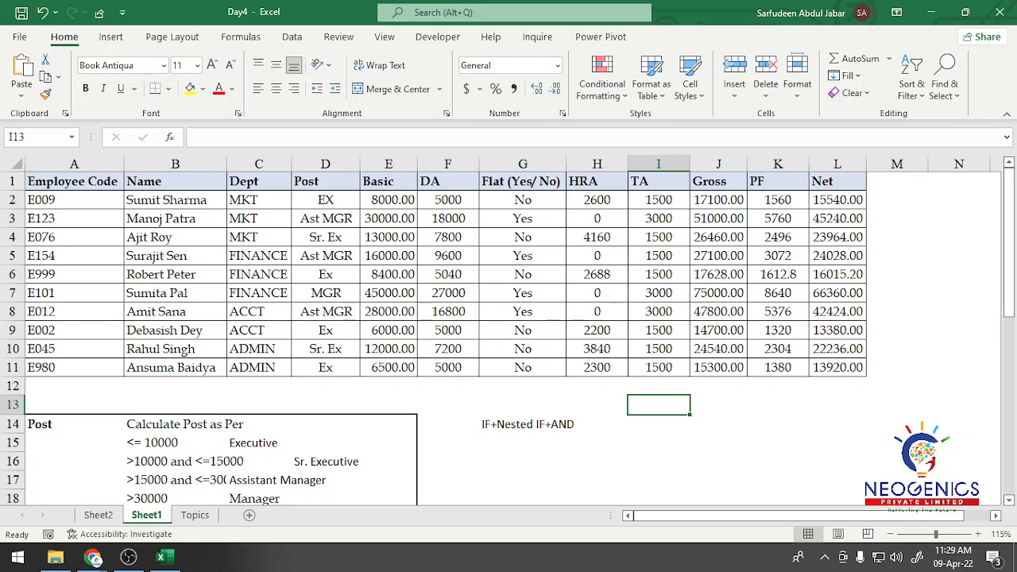
pyautogui.moveTo(74, 181); pyautogui.dragTo(842, 367)
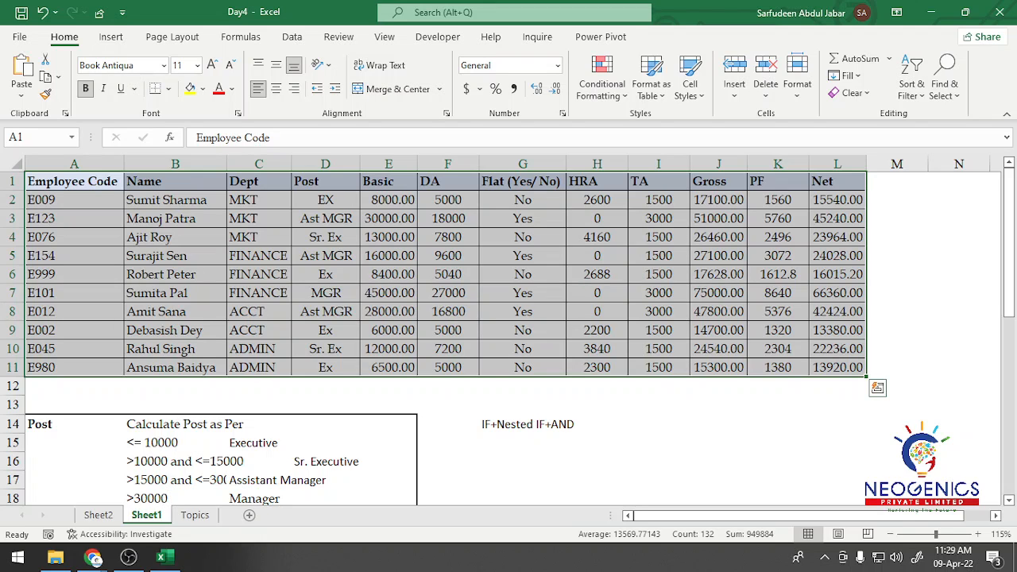
pyautogui.hotkey('ctrl', 'c')
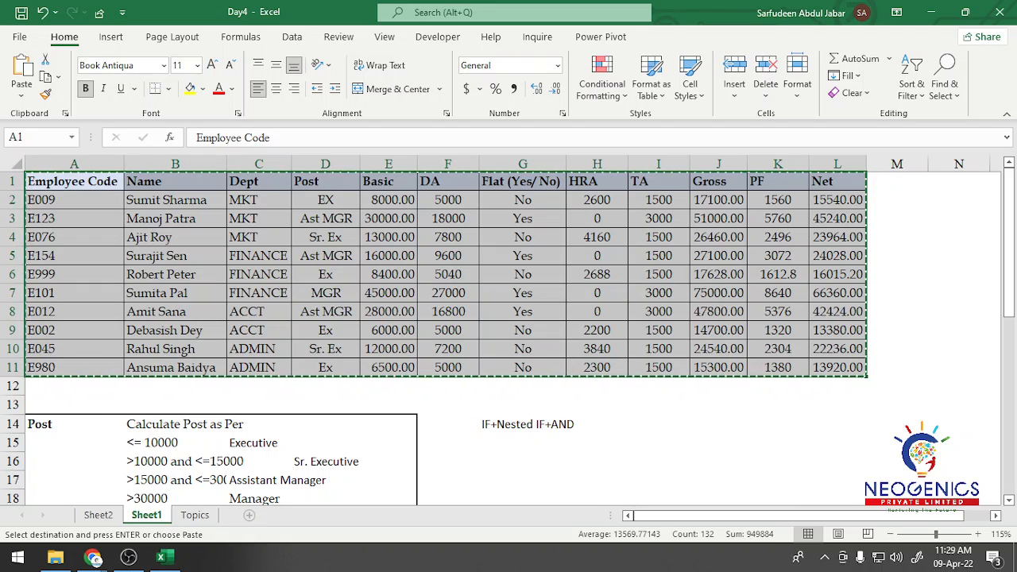
pyautogui.hotkey('shift', 'F11')
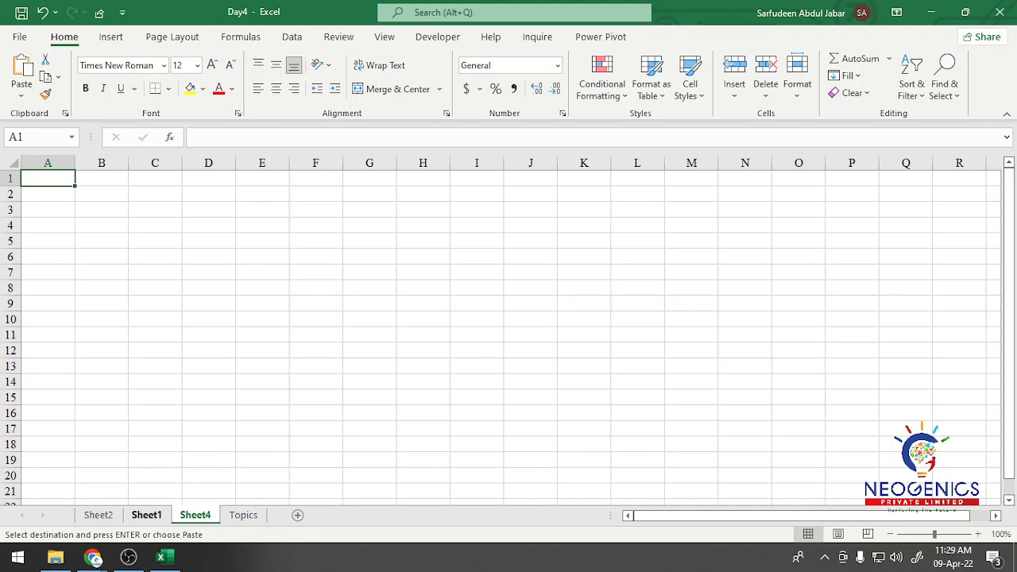
pyautogui.click(147, 515)
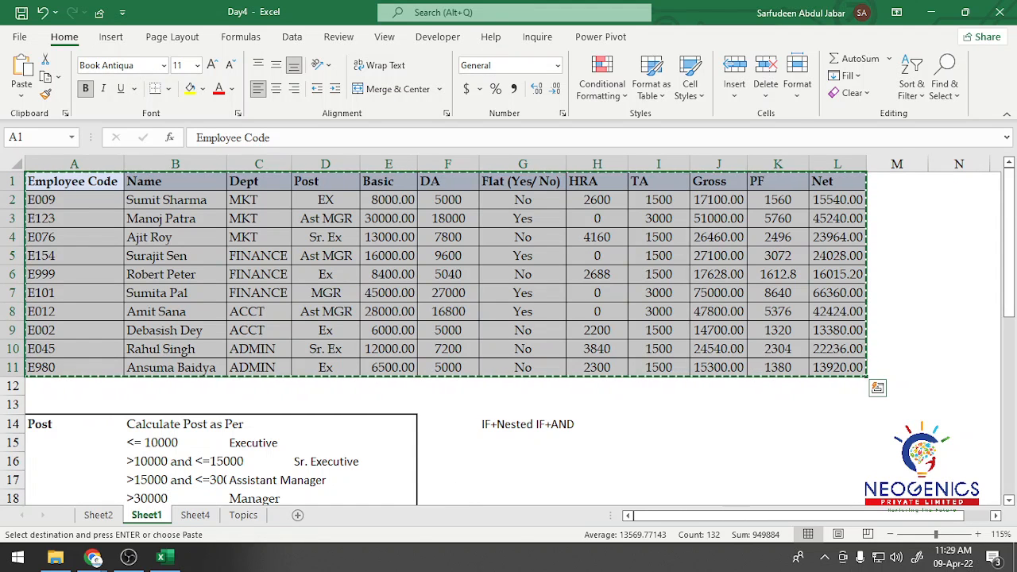
pyautogui.click(195, 515)
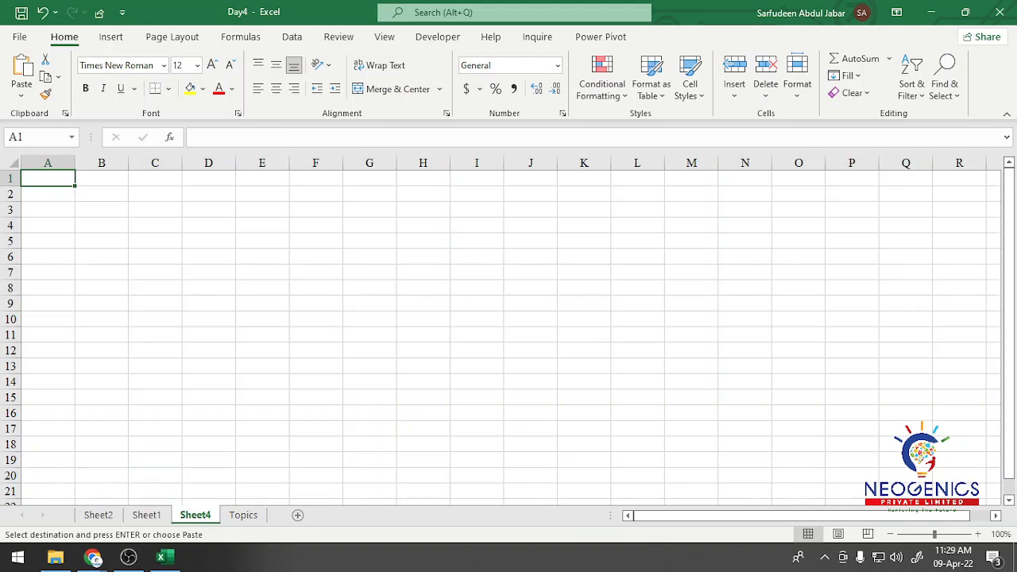
pyautogui.click(146, 515)
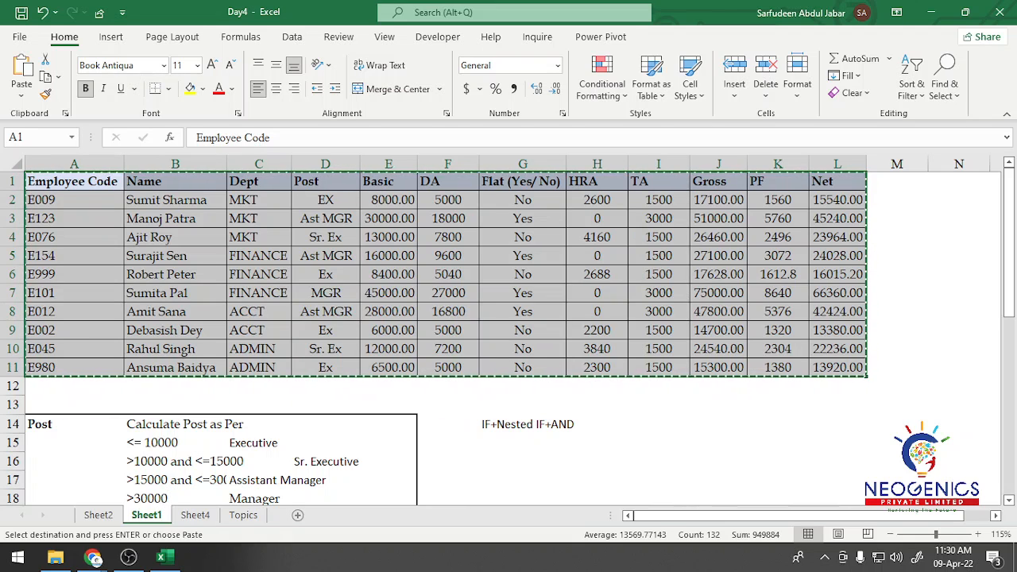
pyautogui.click(195, 515)
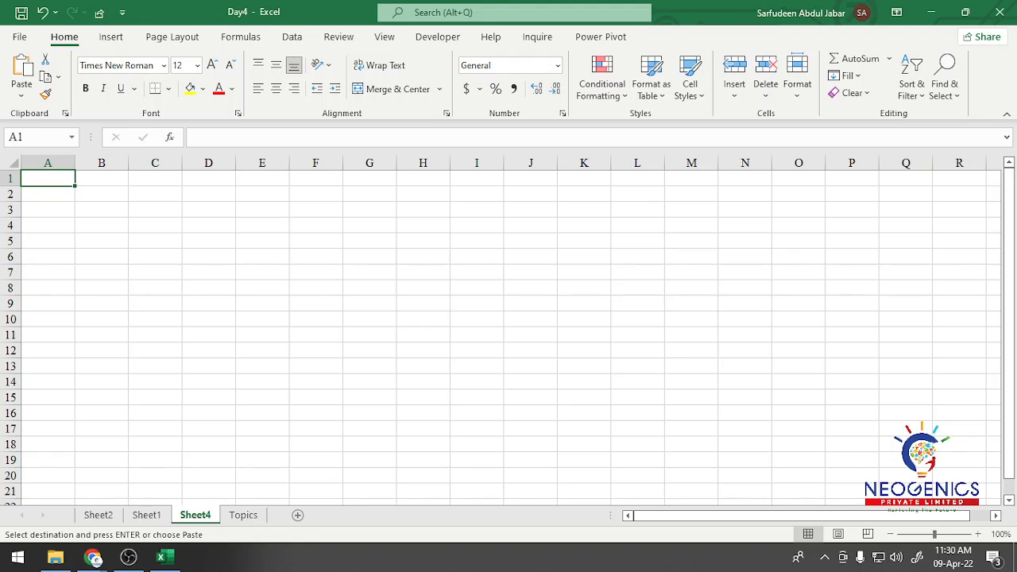
# Paste the copied payroll table as values only at cell A1 of Sheet4.
pyautogui.hotkey('ctrl', 'alt', 'v')
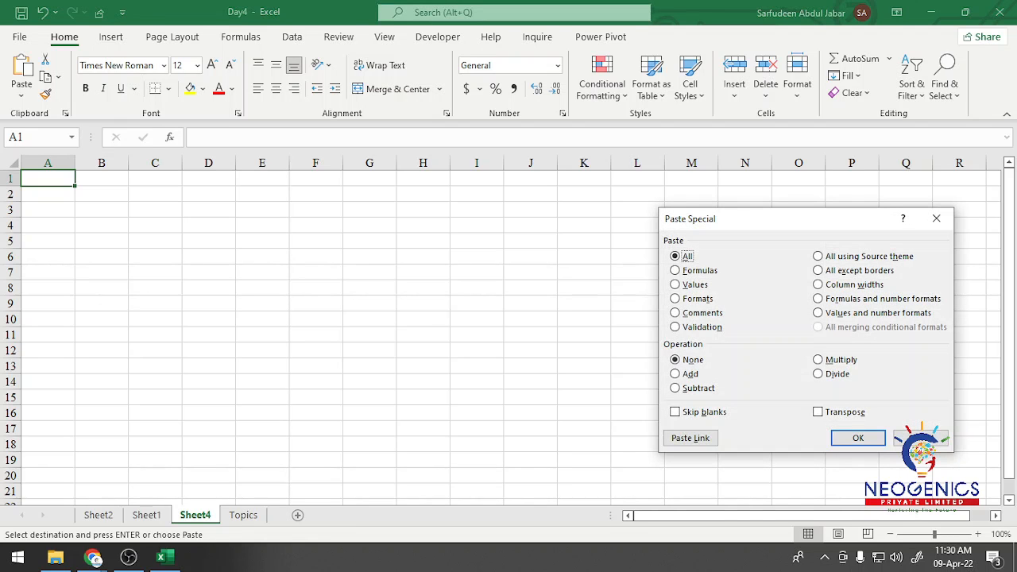
pyautogui.press('Down')
pyautogui.press('Down')
pyautogui.press('Return')
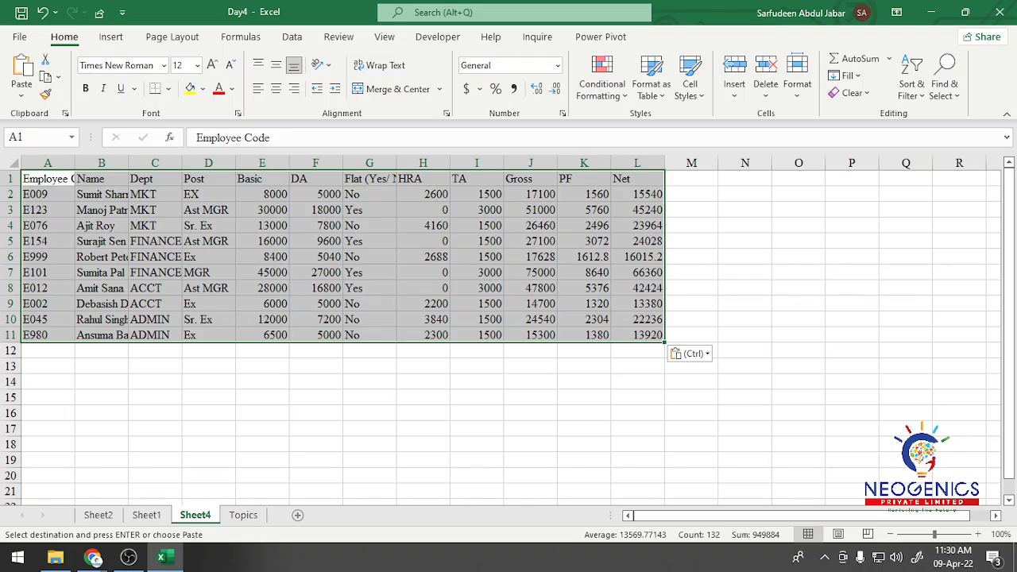
pyautogui.click(262, 397)
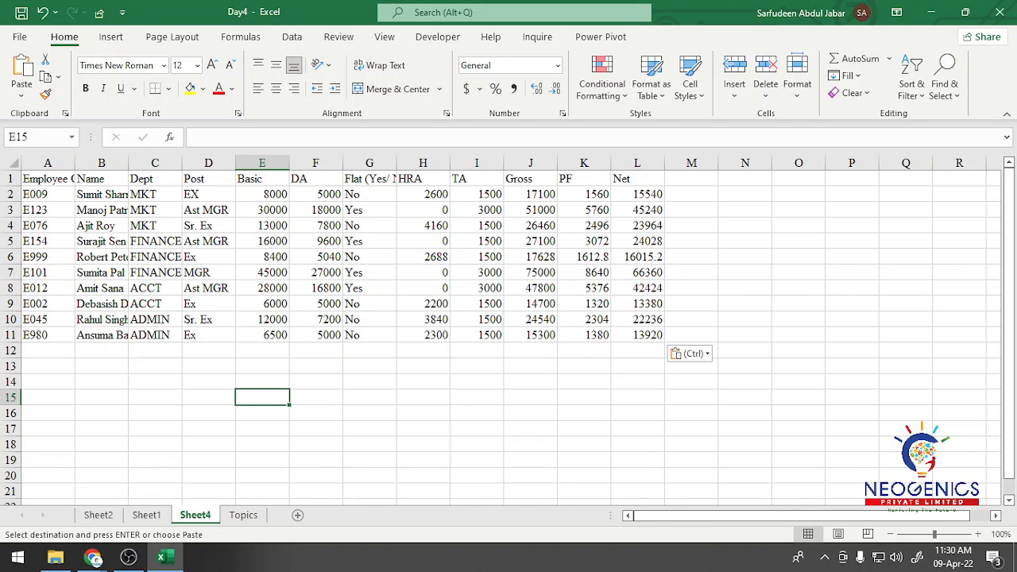
# Enlarge the view of Sheet4 to 130% and autofit the widths of all its columns to their contents.
pyautogui.hotkey('ctrl', 'Home')
pyautogui.scroll(2, 500, 330)
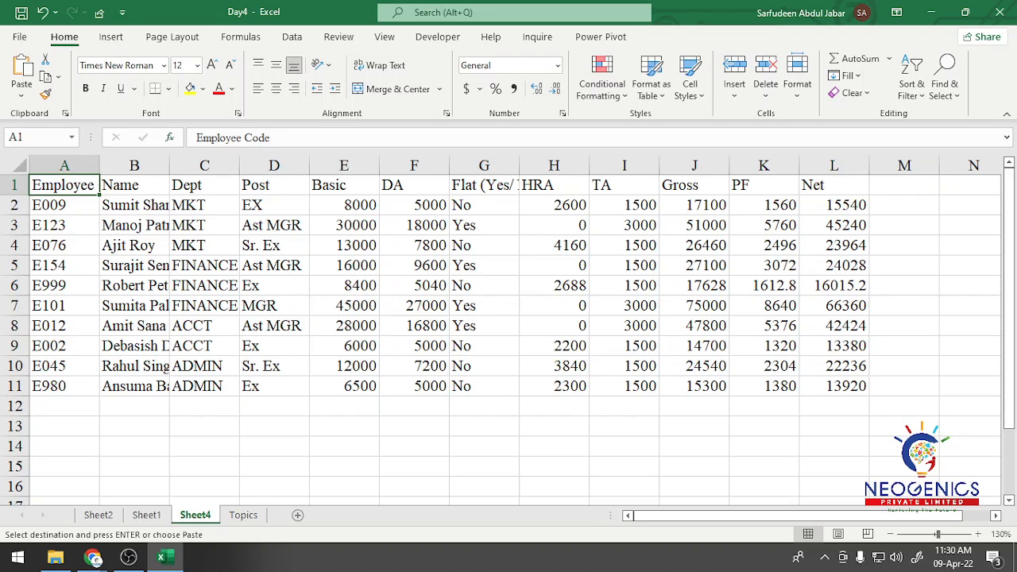
pyautogui.click(21, 165)
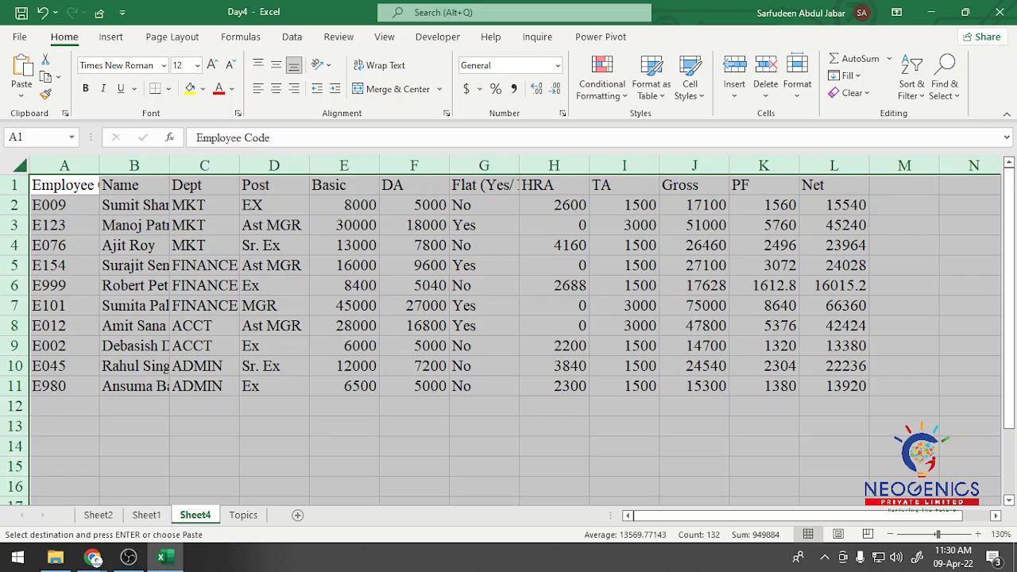
pyautogui.doubleClick(100, 165)
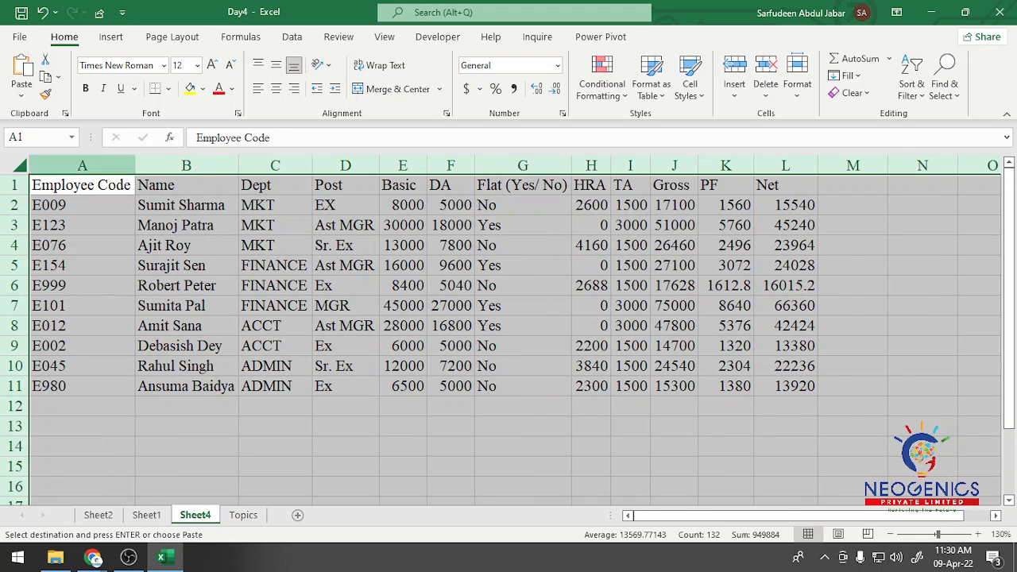
pyautogui.click(591, 286)
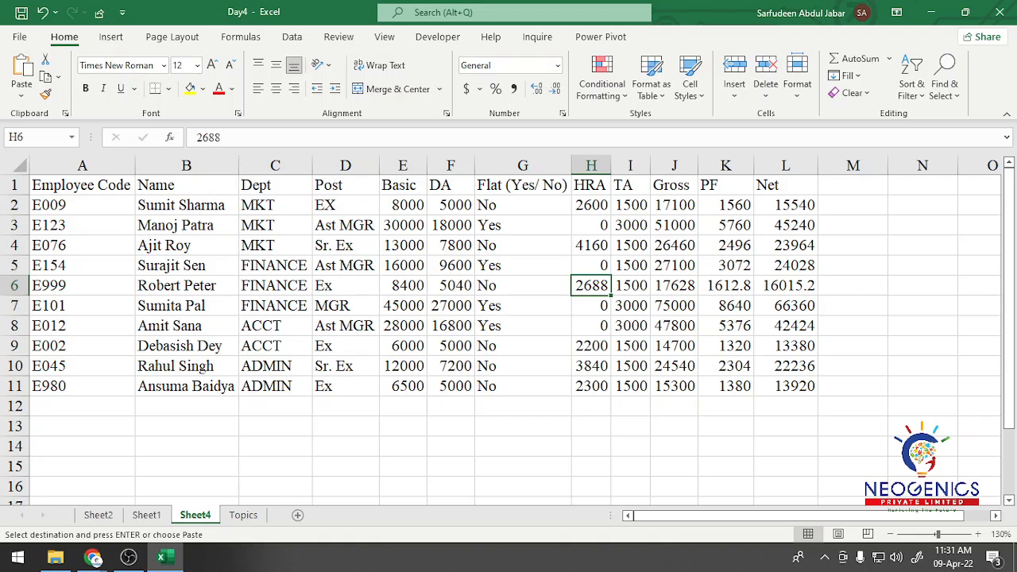
pyautogui.click(81, 185)
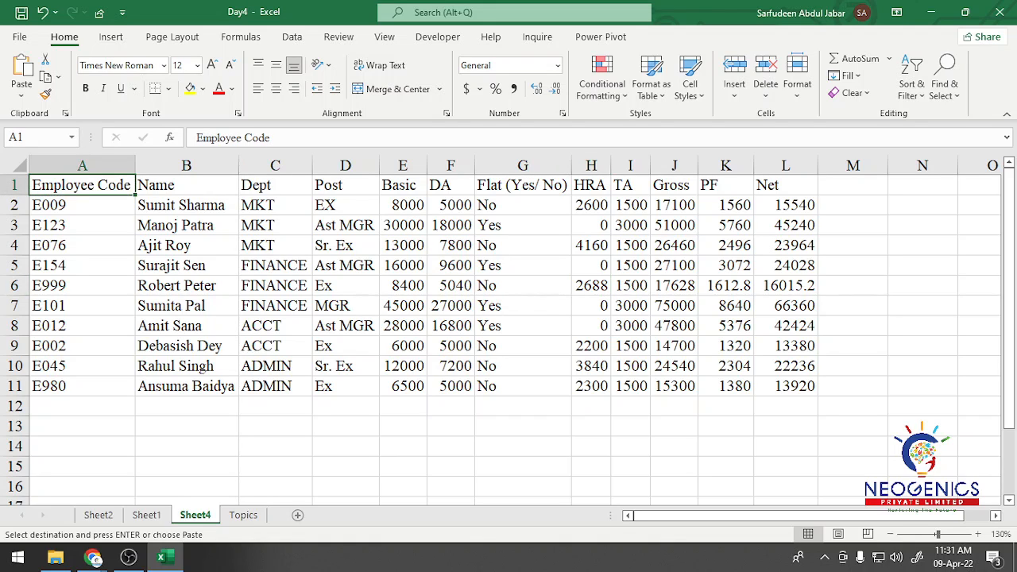
pyautogui.click(186, 185)
pyautogui.click(186, 246)
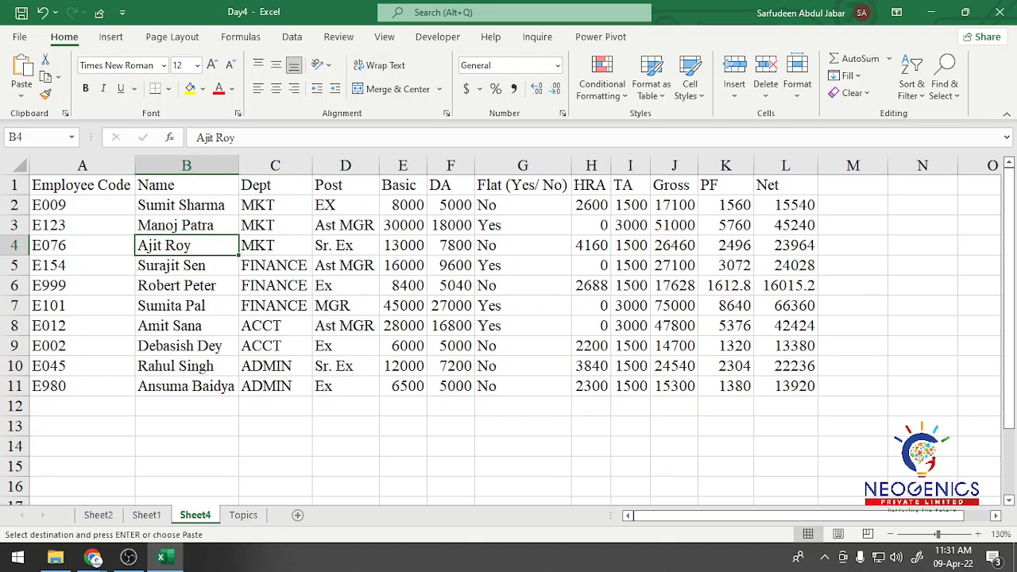
# Apply the Heading 4 cell style to the header row A1:L1 of Sheet4.
pyautogui.moveTo(82, 185); pyautogui.dragTo(785, 185)
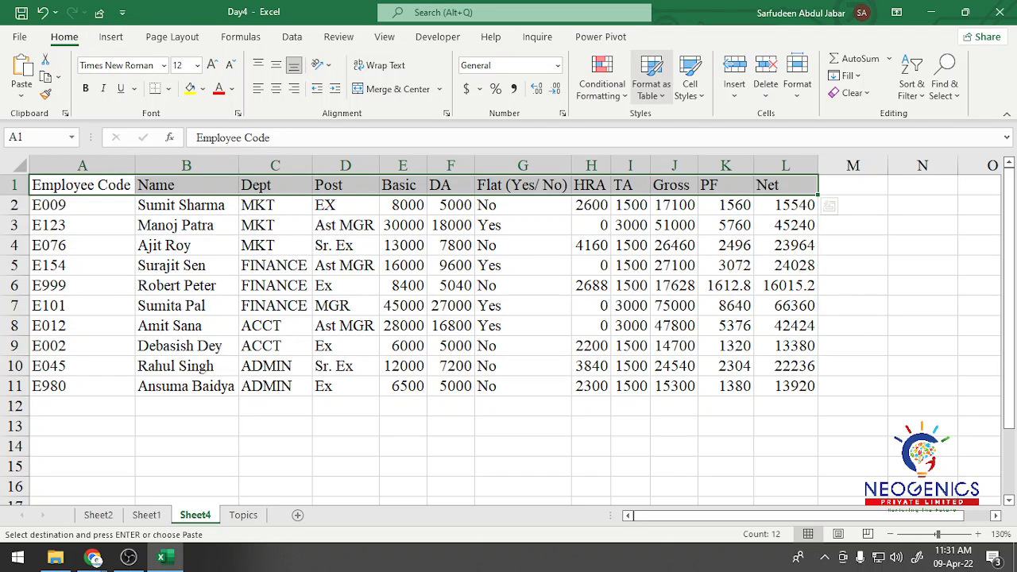
pyautogui.click(651, 80)
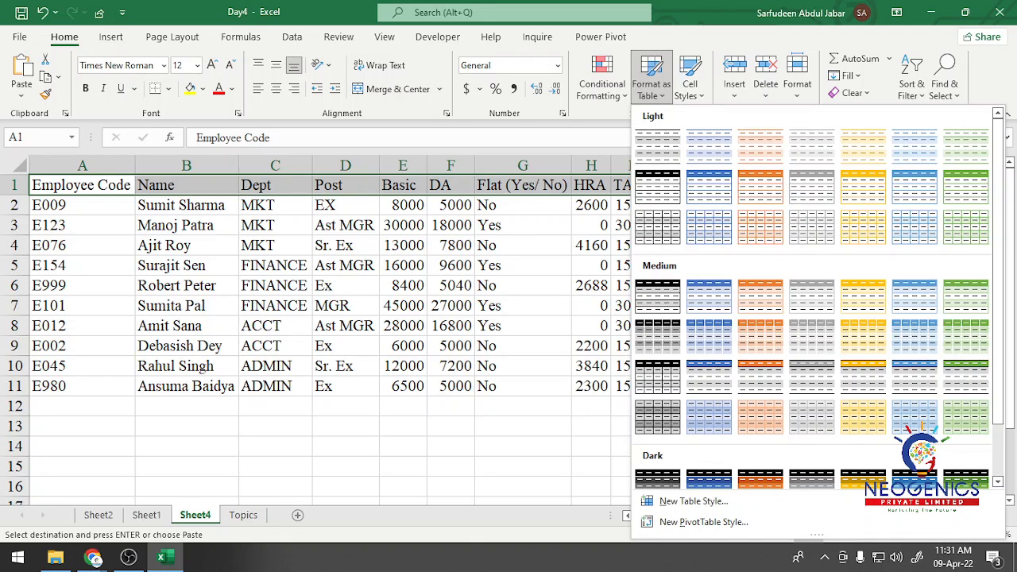
pyautogui.press('Escape')
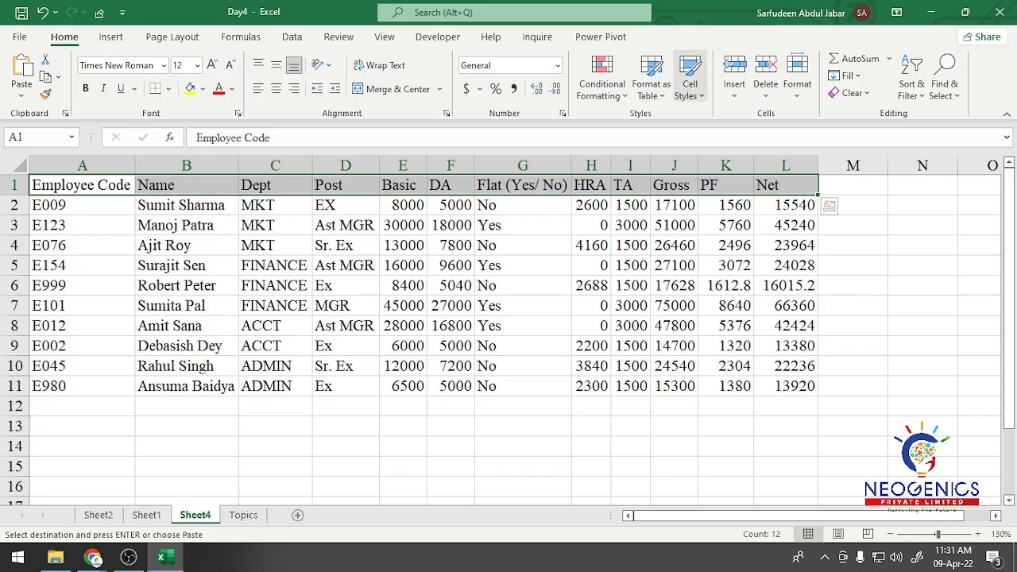
pyautogui.click(690, 78)
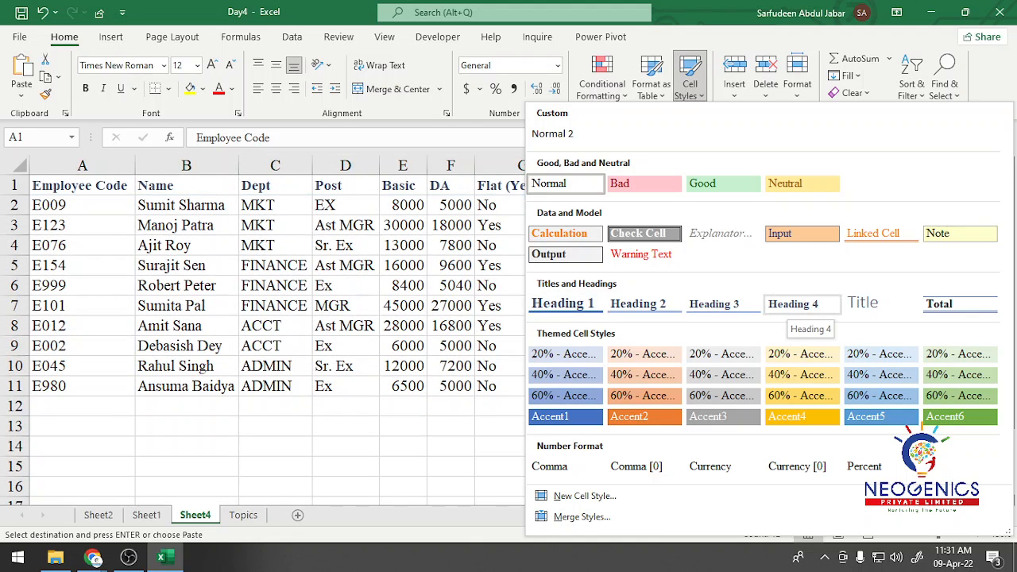
pyautogui.click(795, 305)
pyautogui.click(852, 265)
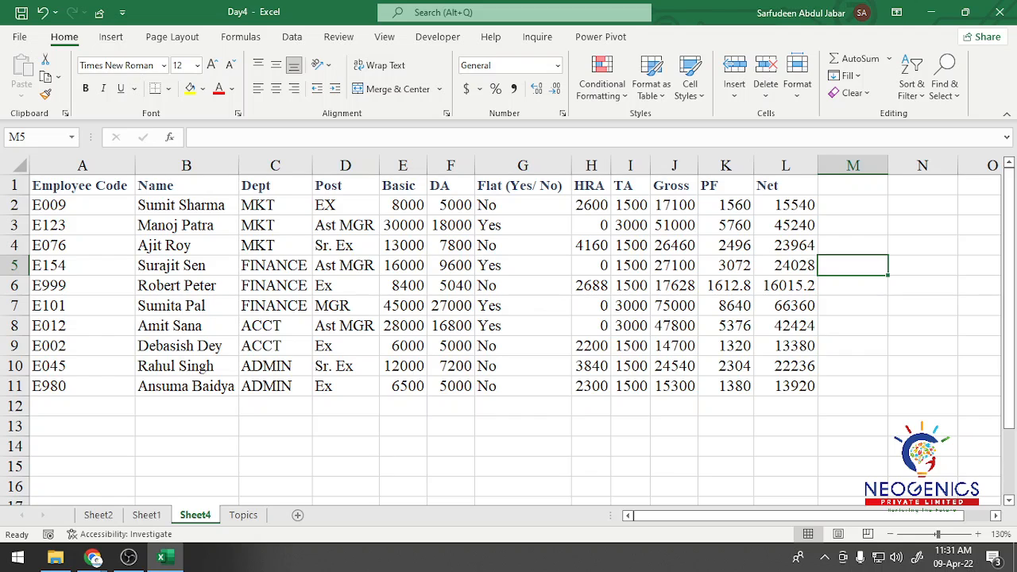
# Apply the 60% - Accent1 cell style to A2:B11 and the 60% - Accent3 style to C2:D11.
pyautogui.moveTo(80, 205); pyautogui.dragTo(186, 386)
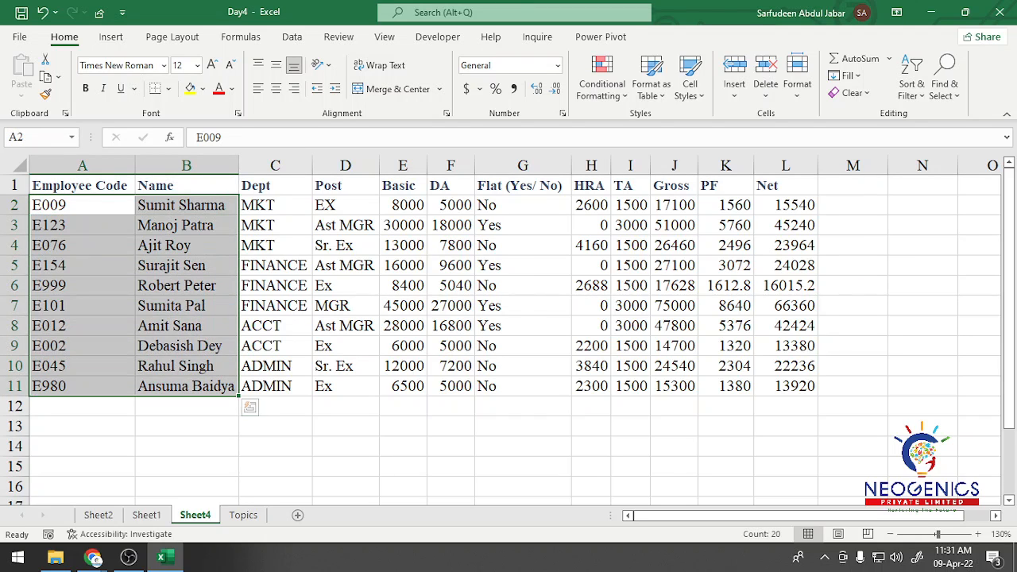
pyautogui.click(690, 79)
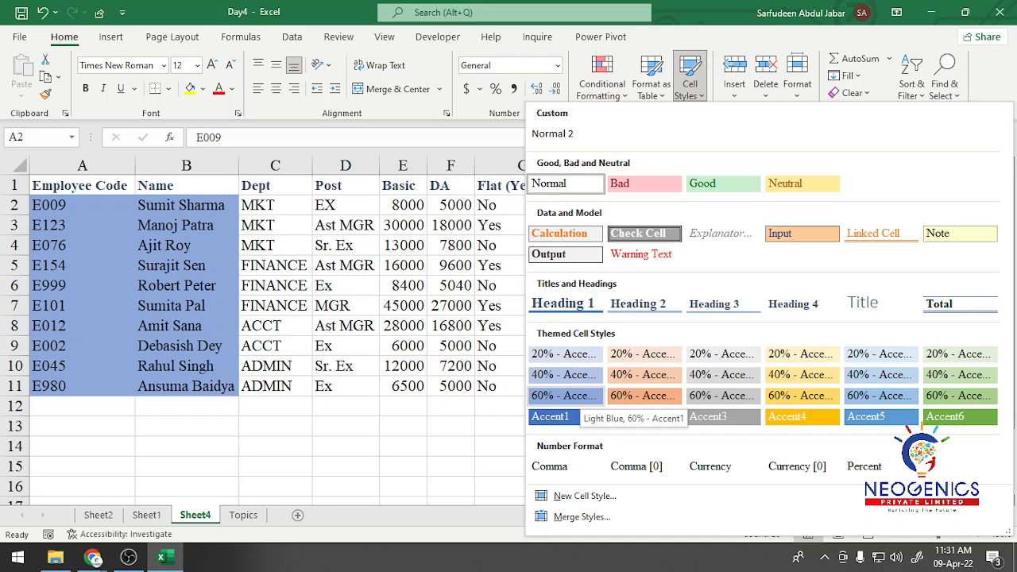
pyautogui.click(565, 395)
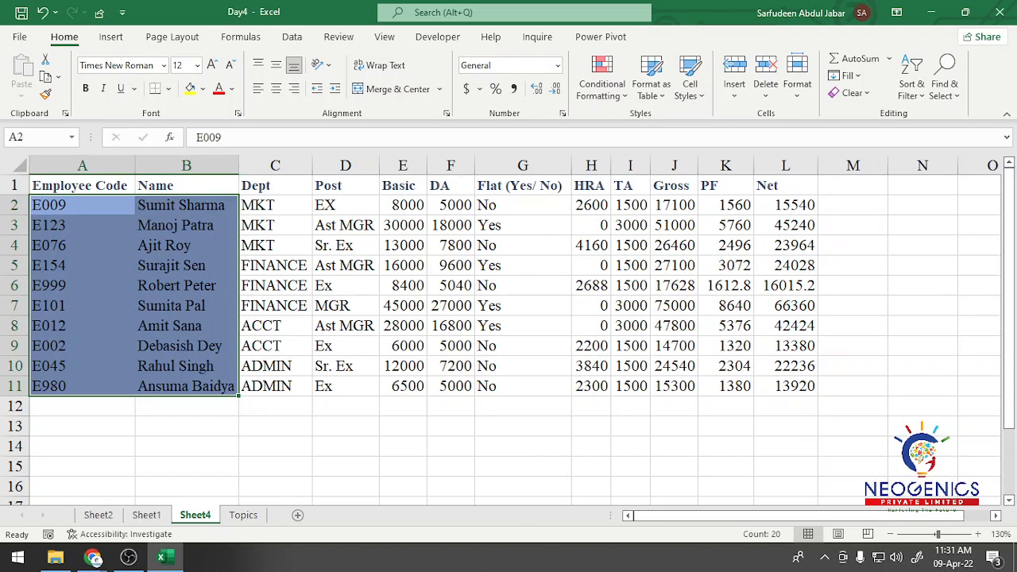
pyautogui.moveTo(274, 205); pyautogui.dragTo(349, 386)
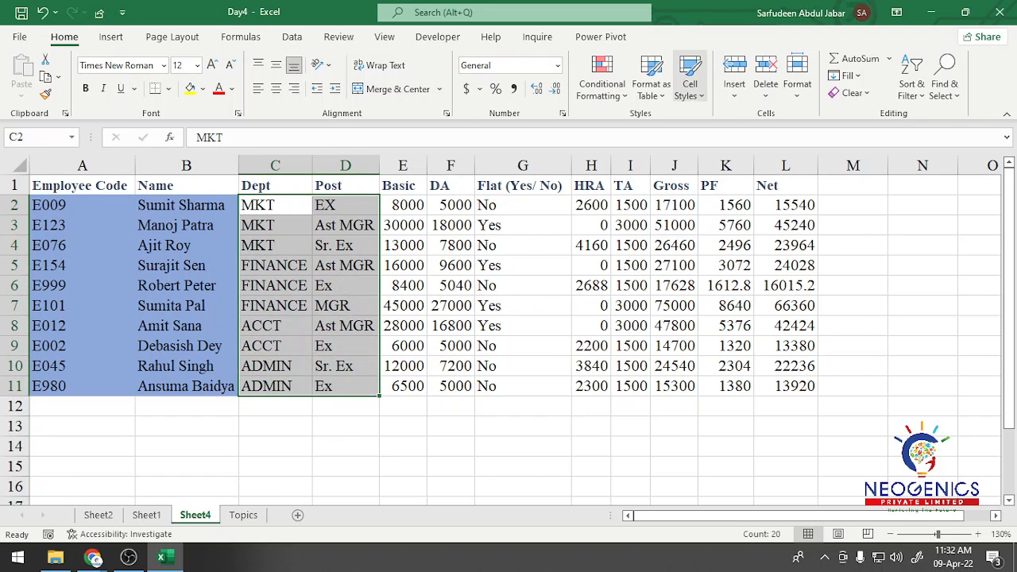
pyautogui.click(690, 83)
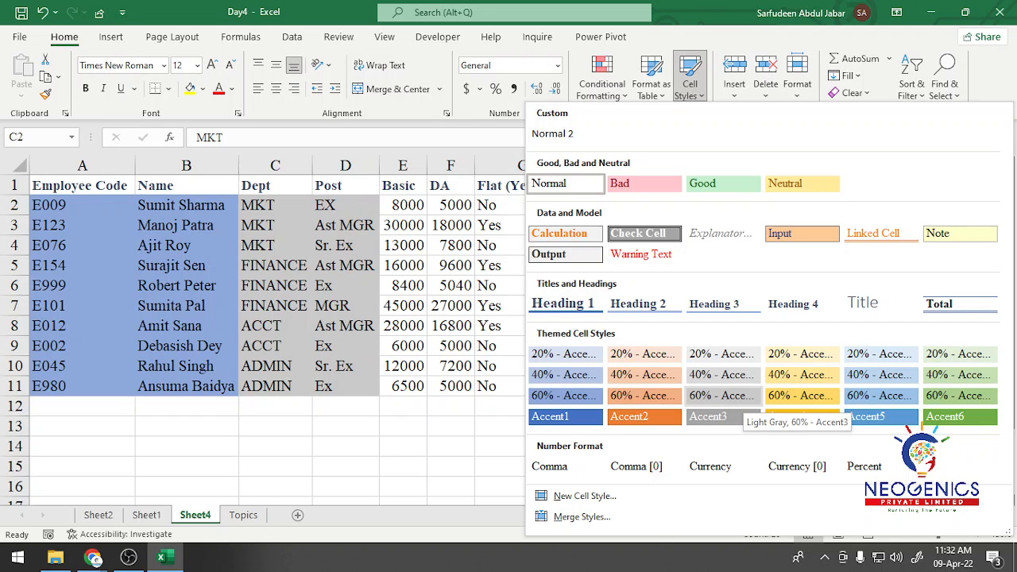
pyautogui.click(739, 395)
pyautogui.click(520, 285)
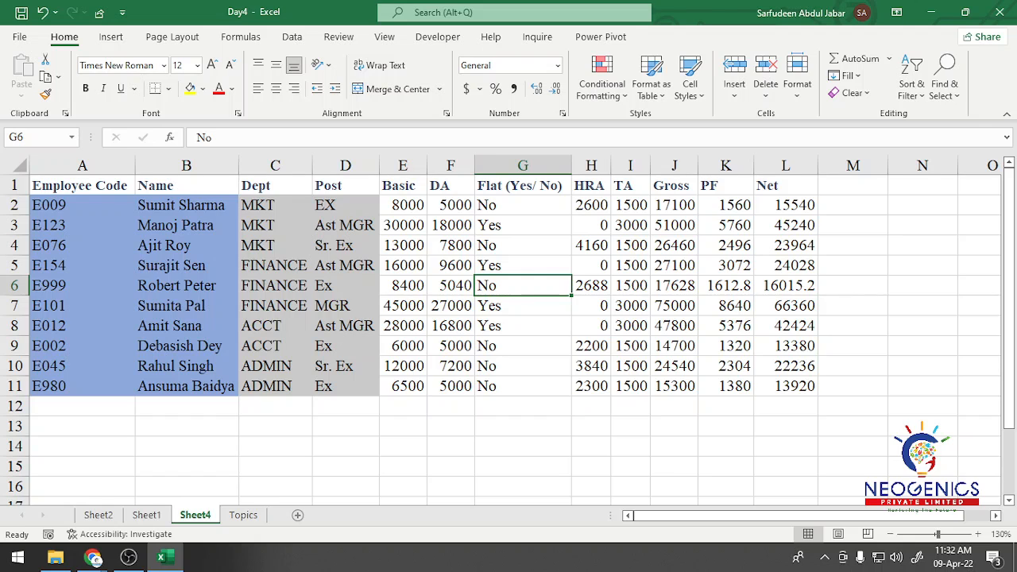
# Apply the Output cell style to the Net values in L2:L11.
pyautogui.moveTo(785, 205); pyautogui.dragTo(785, 386)
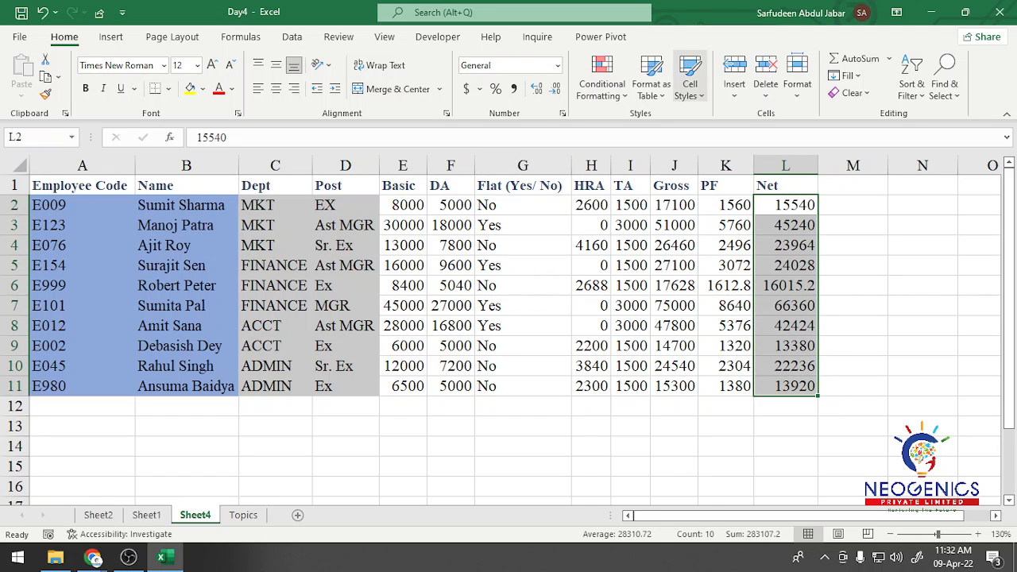
pyautogui.click(689, 83)
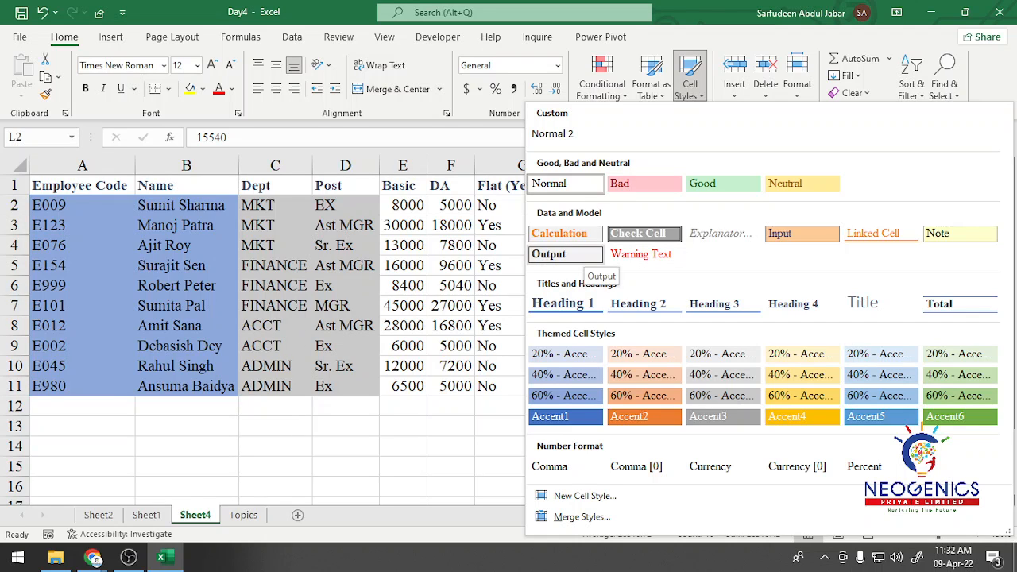
pyautogui.click(584, 256)
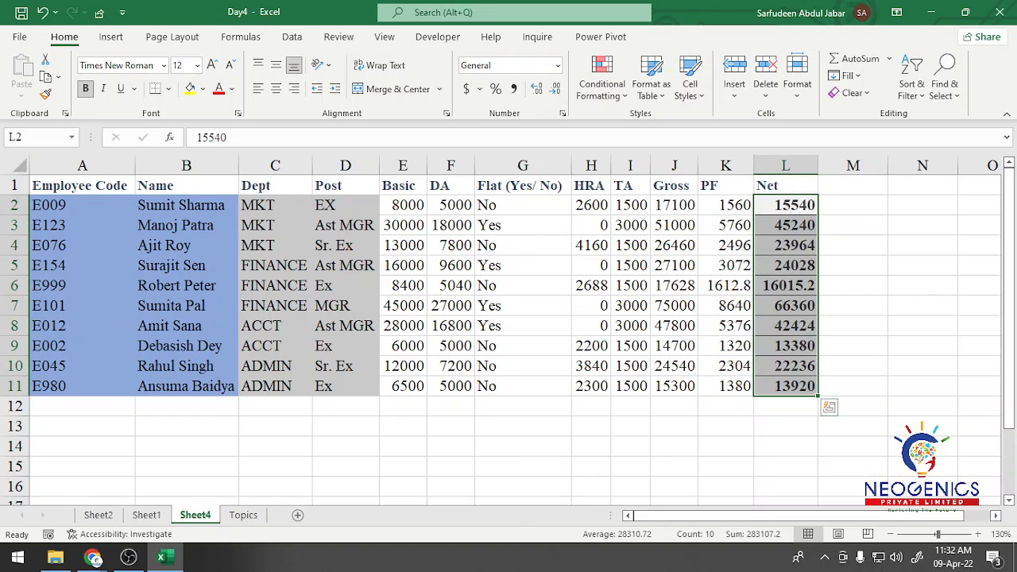
pyautogui.click(979, 287)
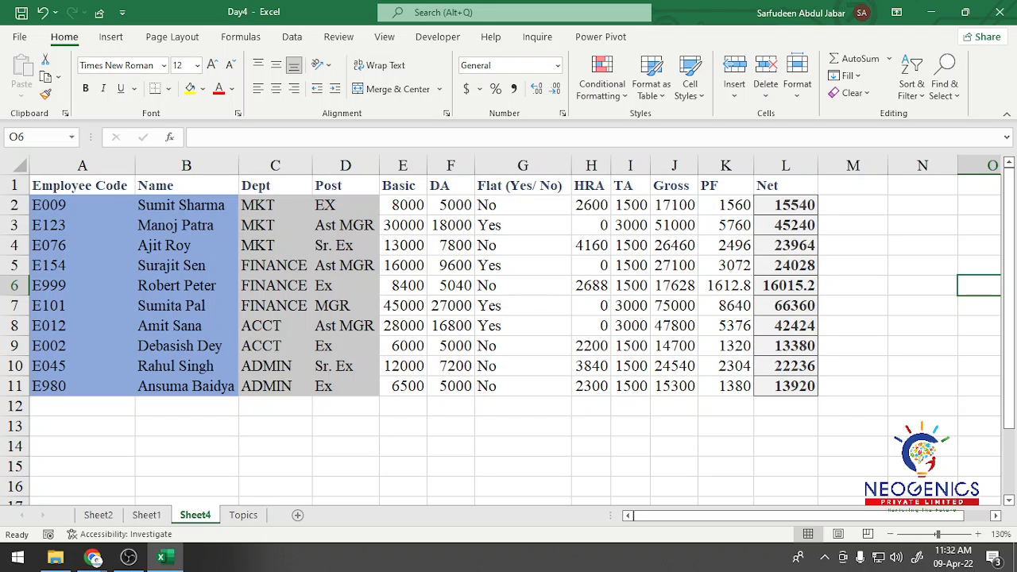
# Apply the Calculation cell style to F2:I11, covering the DA, Flat, HRA and TA columns.
pyautogui.moveTo(452, 206); pyautogui.dragTo(639, 391)
pyautogui.click(690, 79)
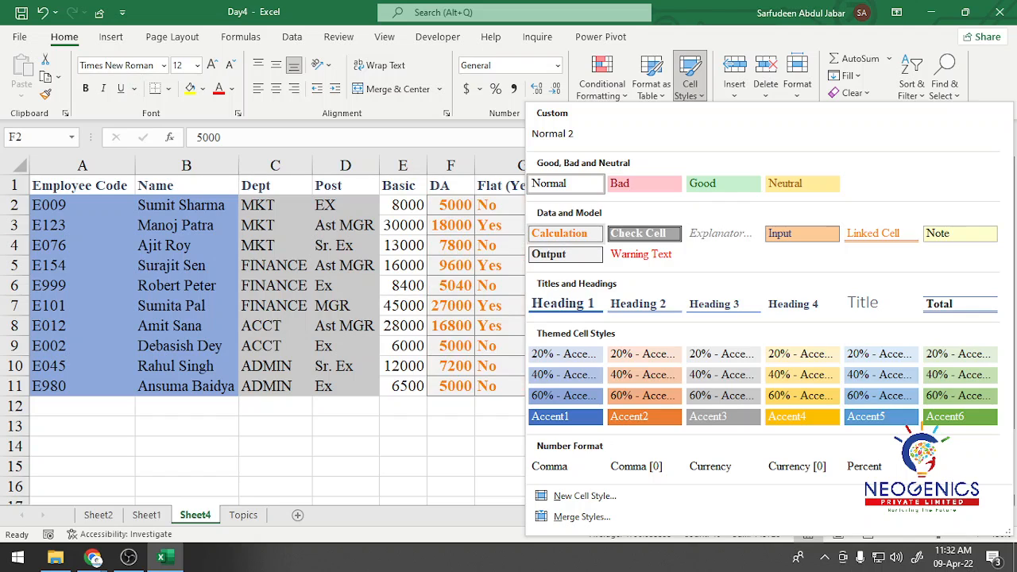
pyautogui.click(564, 232)
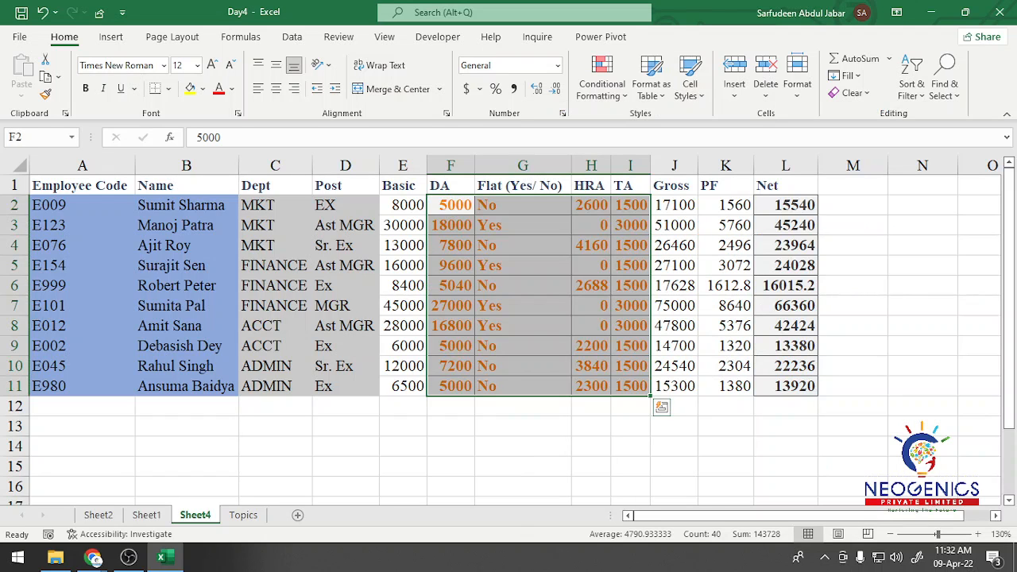
pyautogui.click(725, 306)
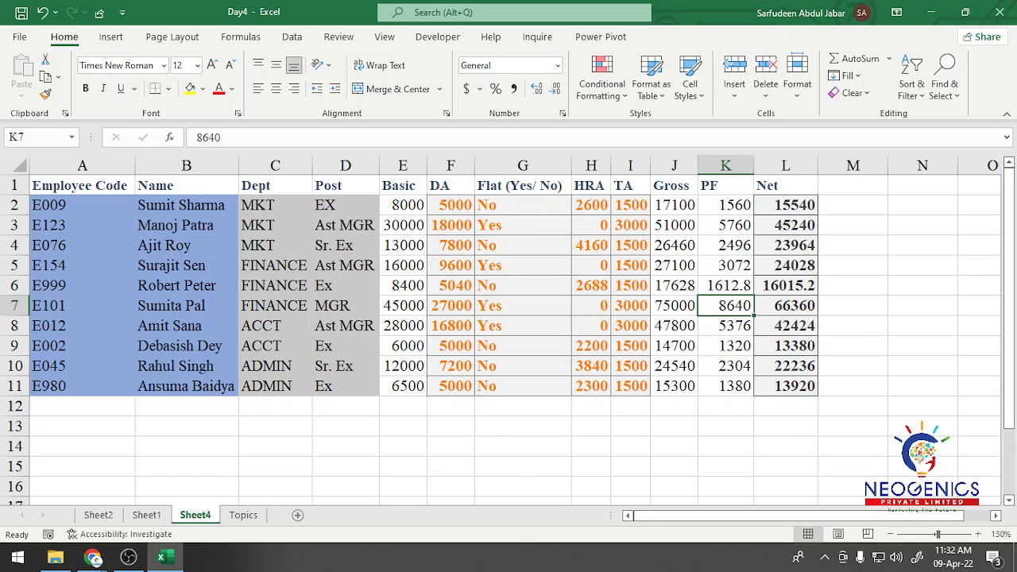
pyautogui.click(674, 466)
# Add thick outside borders around the whole payroll table A1:L11.
pyautogui.moveTo(82, 186); pyautogui.dragTo(785, 386)
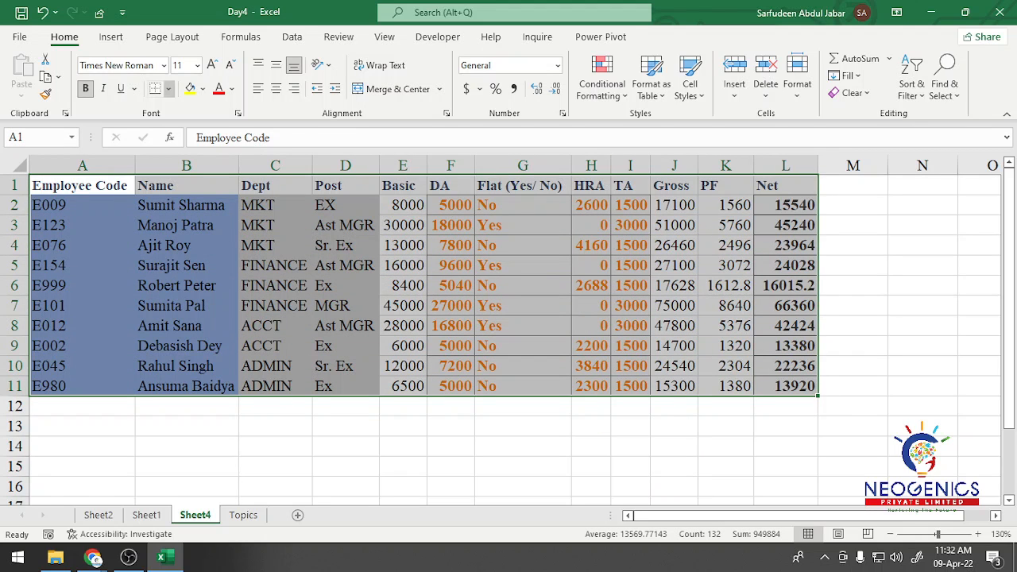
pyautogui.click(167, 89)
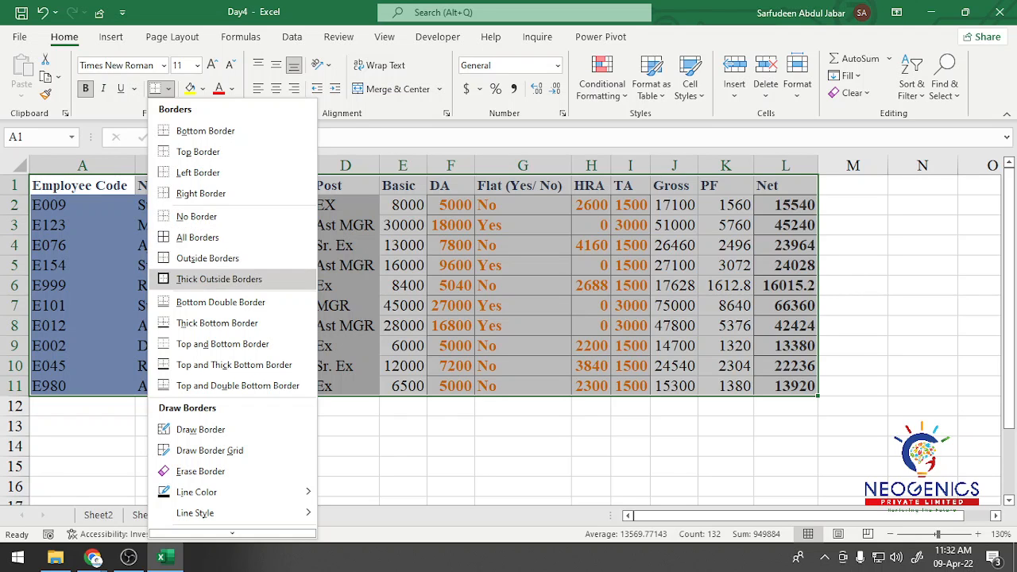
pyautogui.click(218, 279)
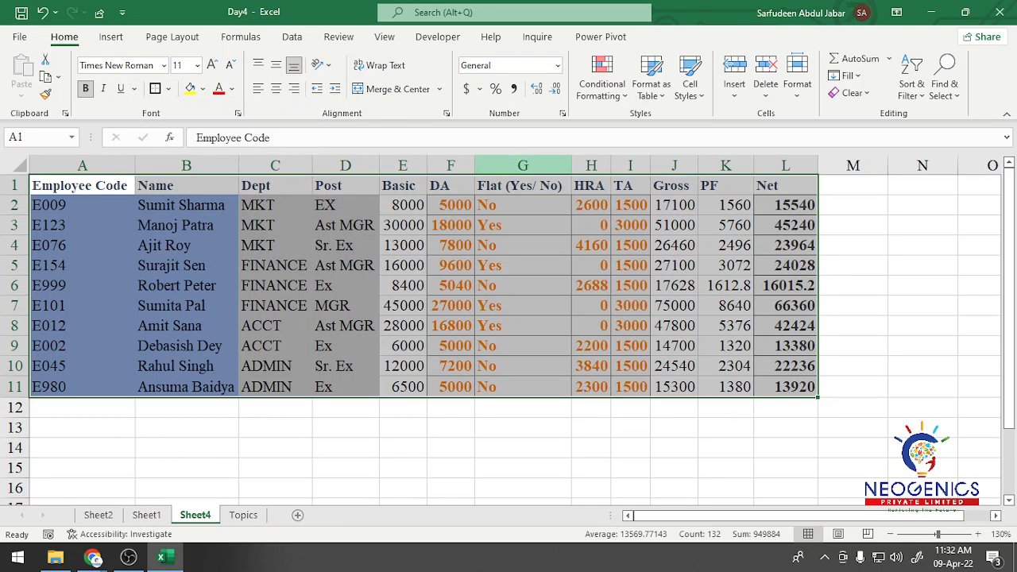
pyautogui.click(274, 266)
# Center the header text in A1:L1 horizontally.
pyautogui.moveTo(79, 185); pyautogui.dragTo(789, 190)
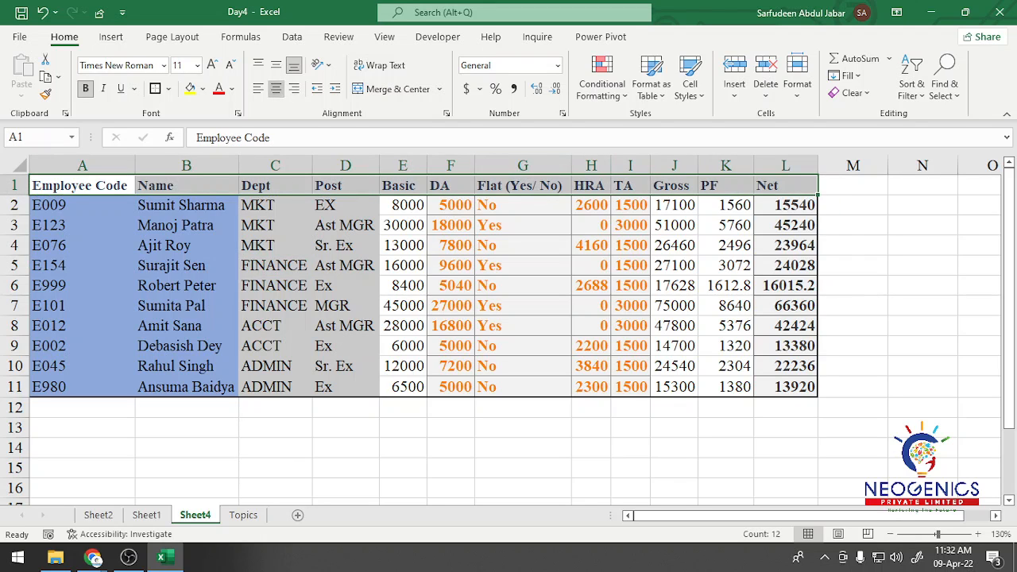
pyautogui.click(276, 89)
pyautogui.click(591, 408)
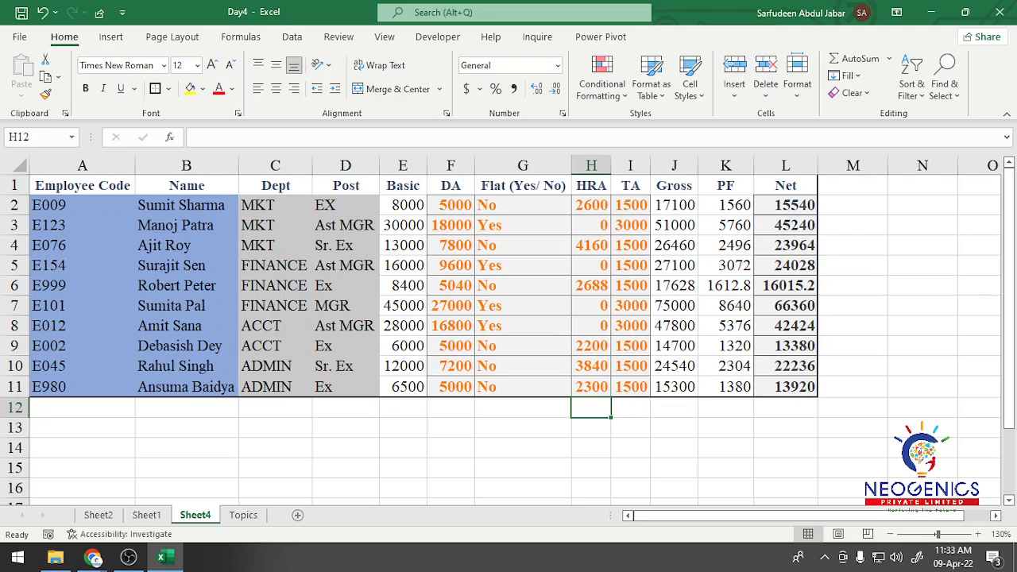
pyautogui.click(853, 226)
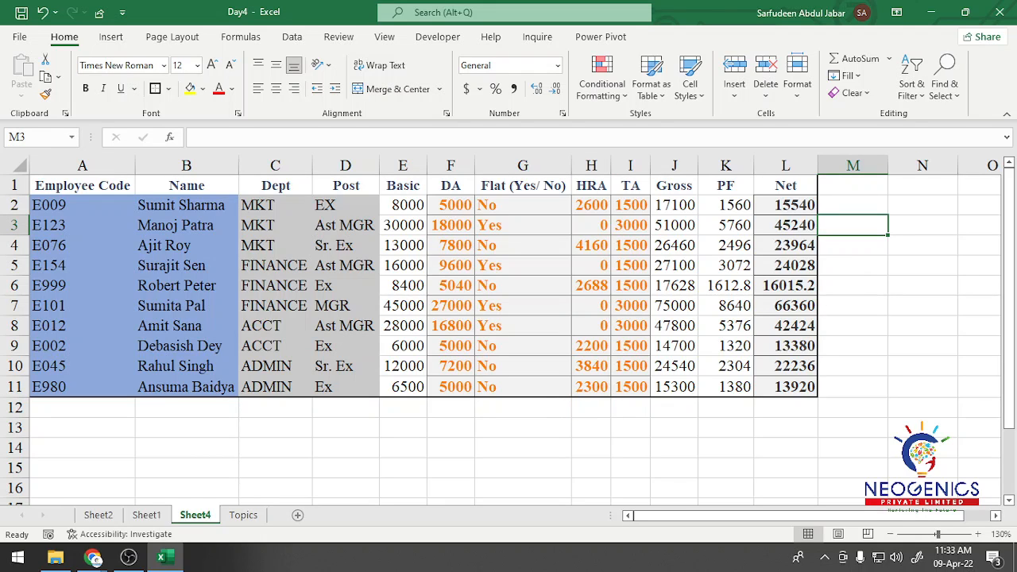
# Fill the header cells A1:L1 with a light orange theme color.
pyautogui.moveTo(79, 185); pyautogui.dragTo(785, 185)
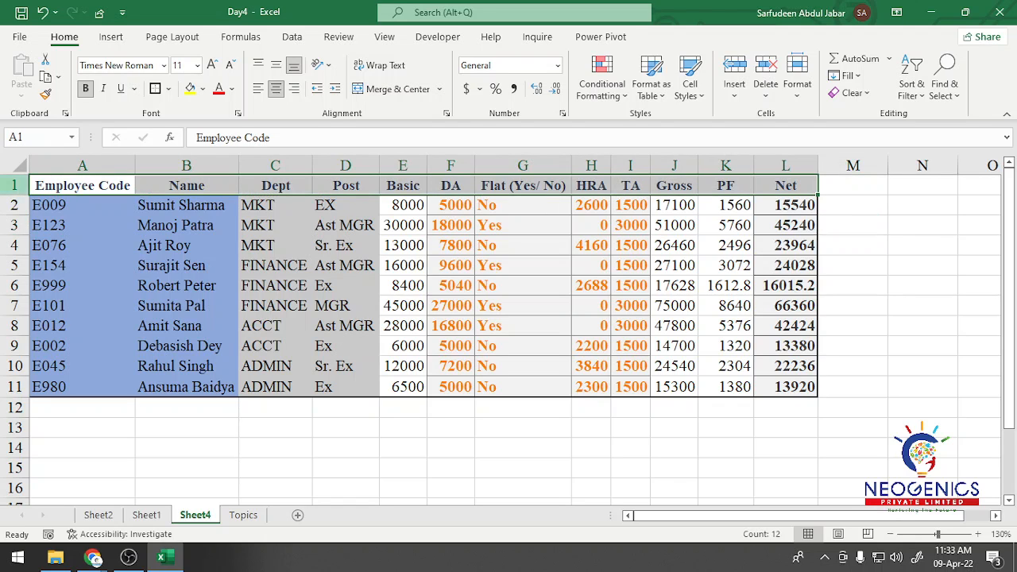
pyautogui.click(204, 89)
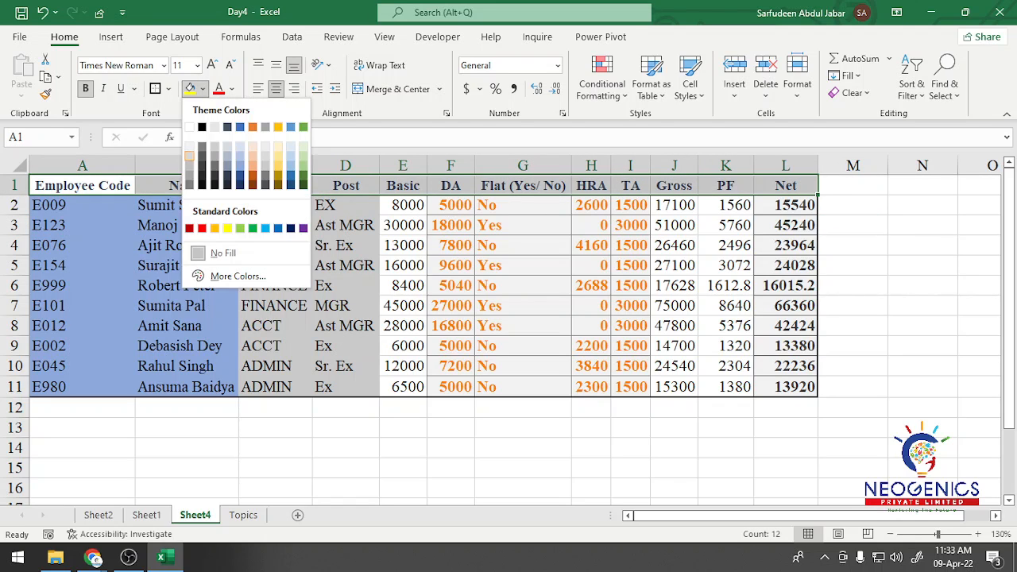
pyautogui.click(251, 156)
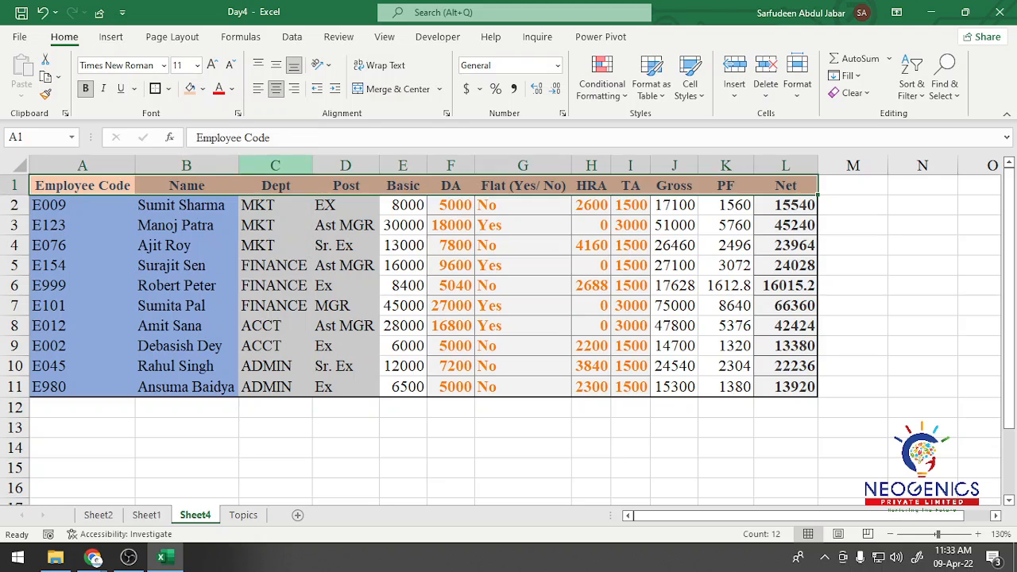
pyautogui.click(451, 448)
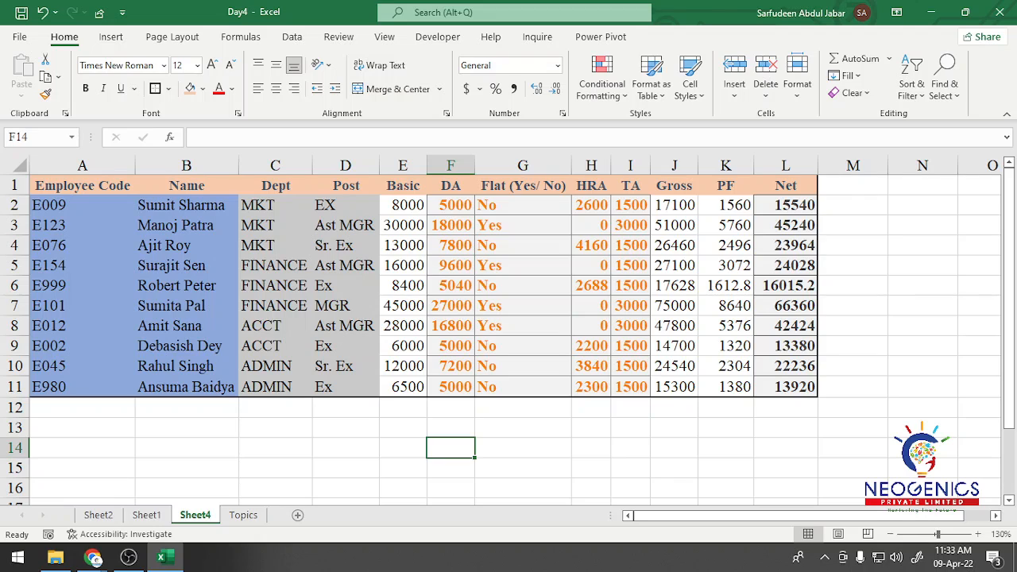
pyautogui.click(523, 427)
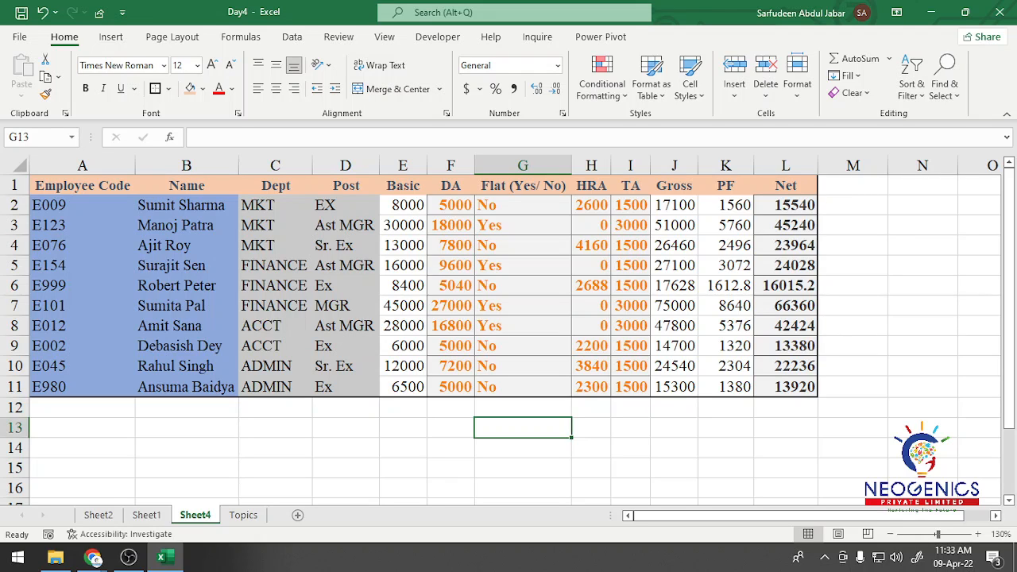
pyautogui.click(785, 205)
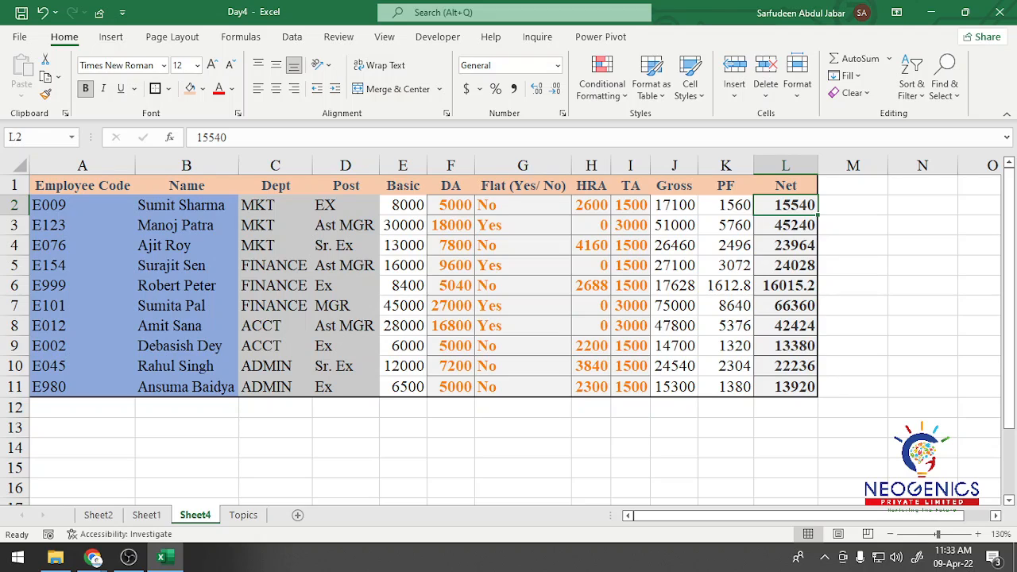
pyautogui.click(403, 448)
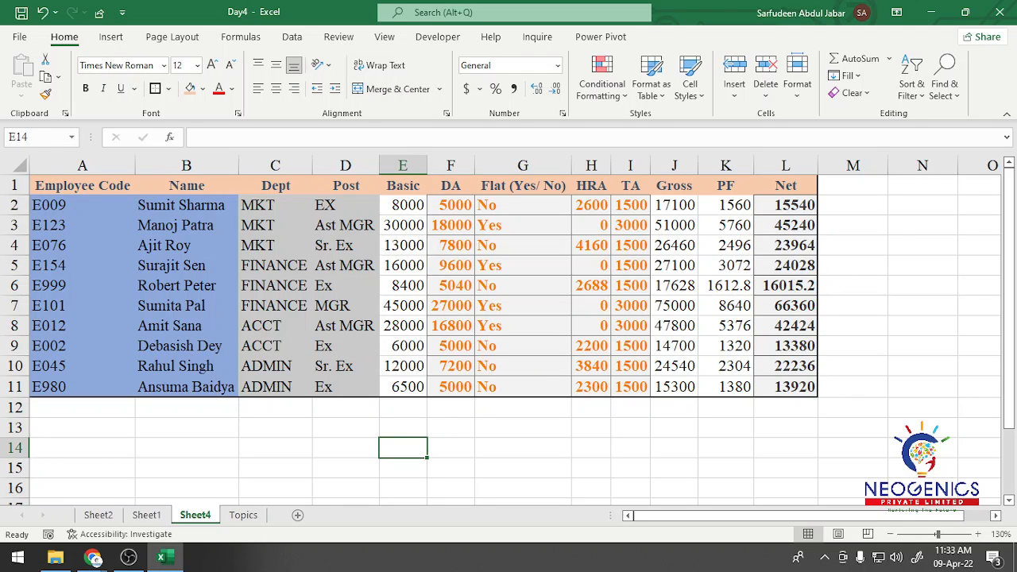
pyautogui.click(187, 449)
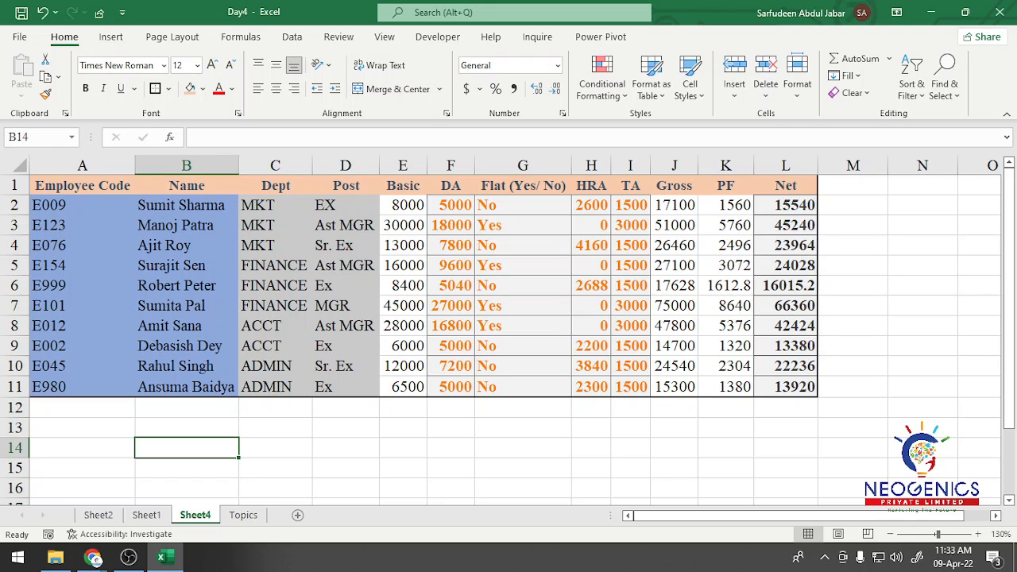
# Copy the Dept column C1:C11 and paste it below the payroll table starting at B13.
pyautogui.moveTo(275, 186); pyautogui.dragTo(275, 388)
pyautogui.hotkey('ctrl', 'c')
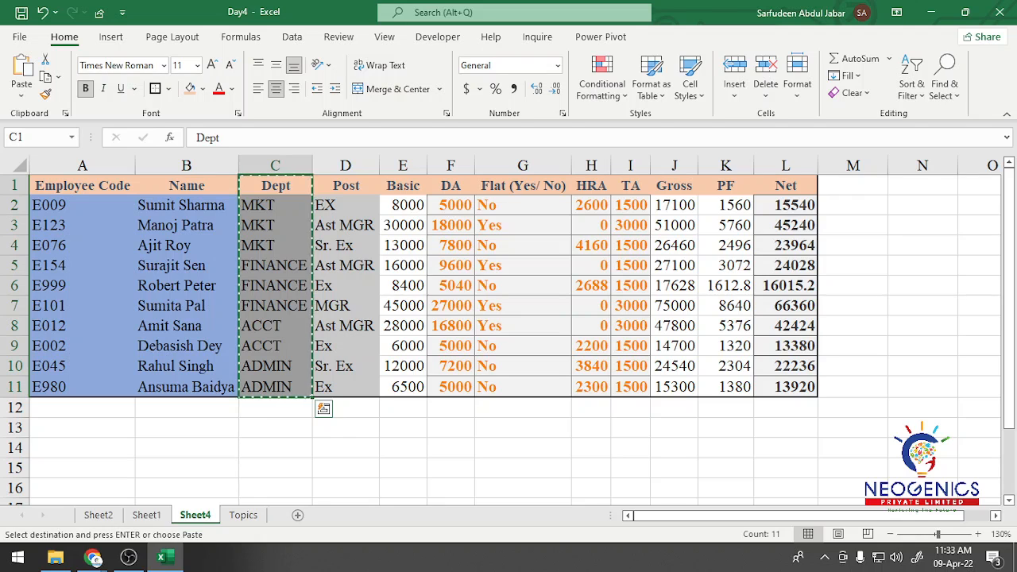
pyautogui.click(187, 427)
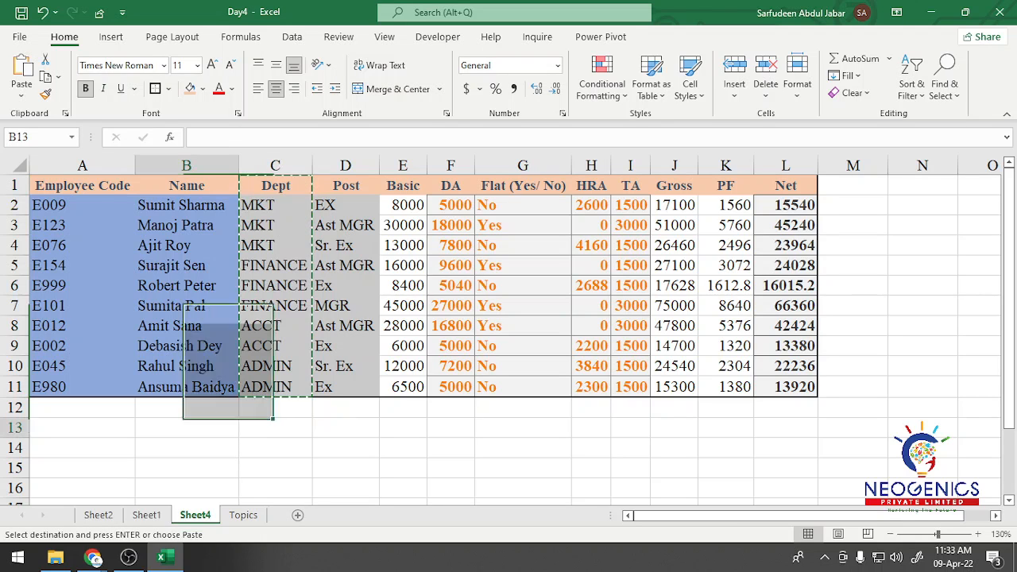
pyautogui.hotkey('ctrl', 'v')
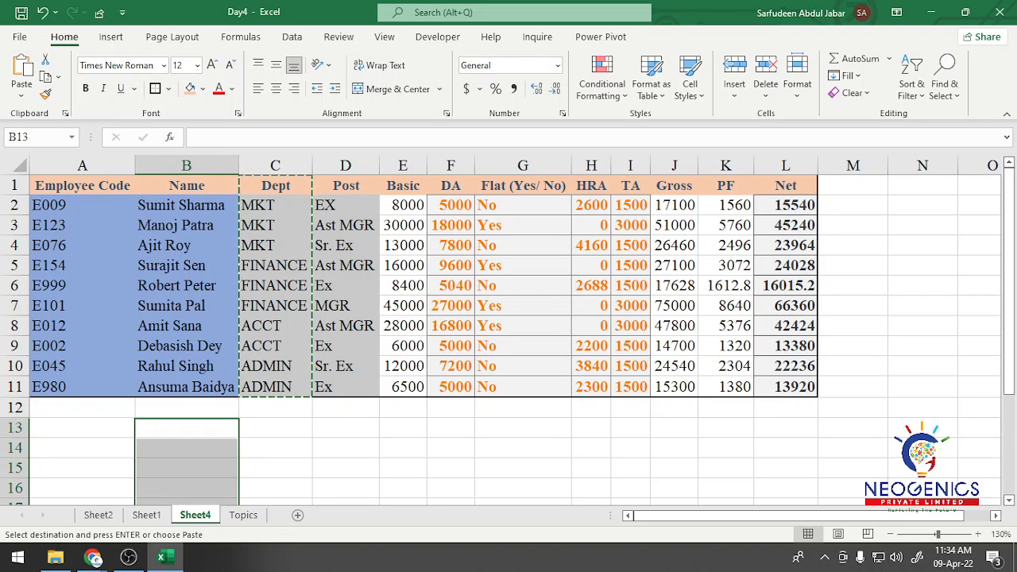
pyautogui.scroll(-1, 509, 334)
pyautogui.scroll(-2, 509, 334)
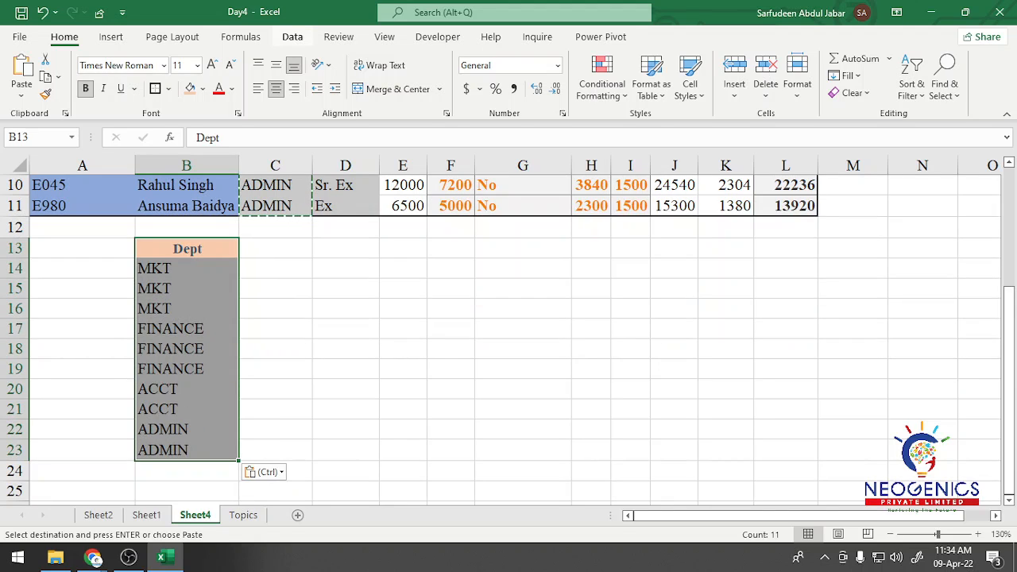
# Remove the duplicate departments from the pasted Dept list in B13:B23, treating the first row as a header.
pyautogui.click(292, 36)
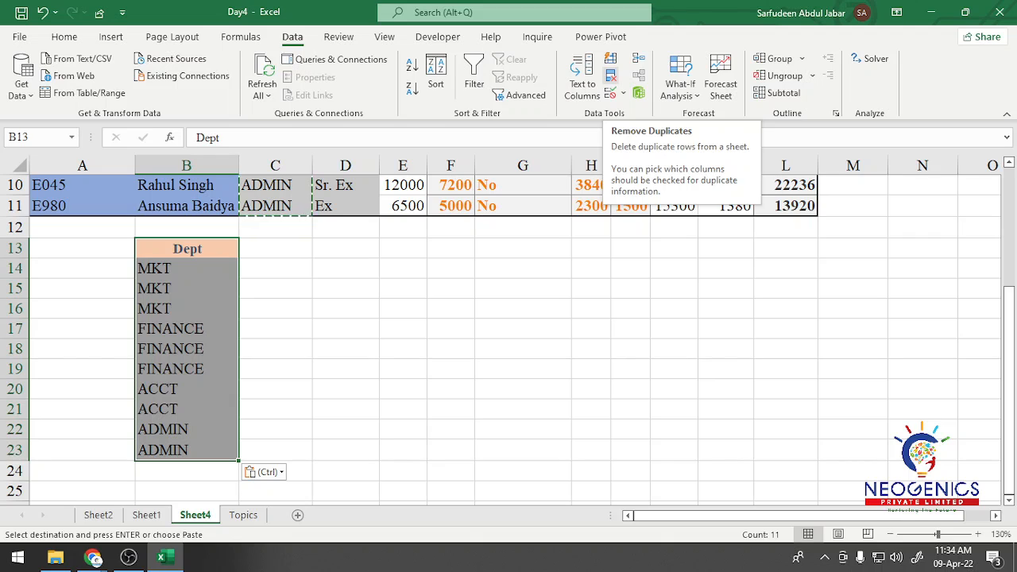
pyautogui.click(611, 75)
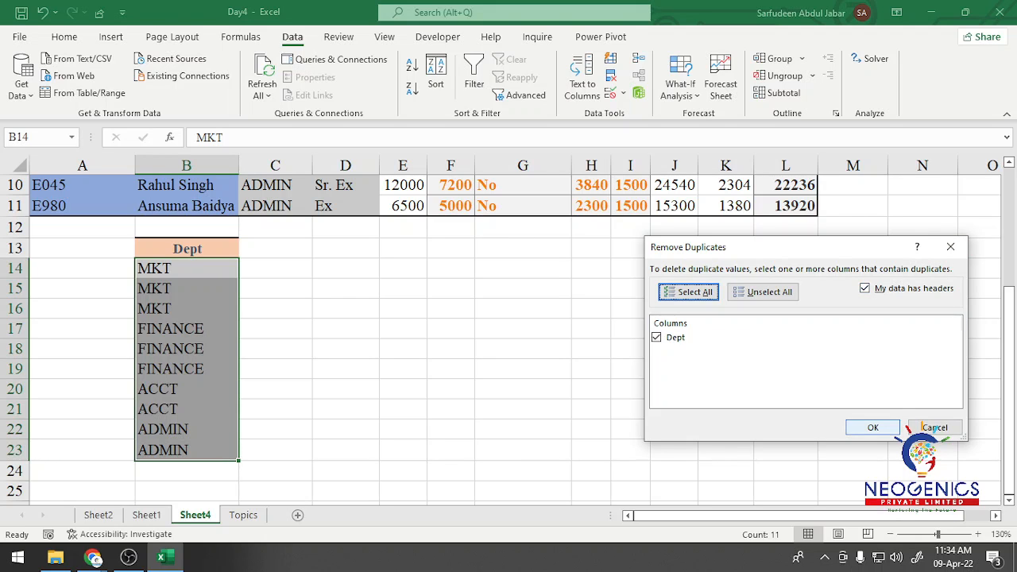
pyautogui.press('Return')
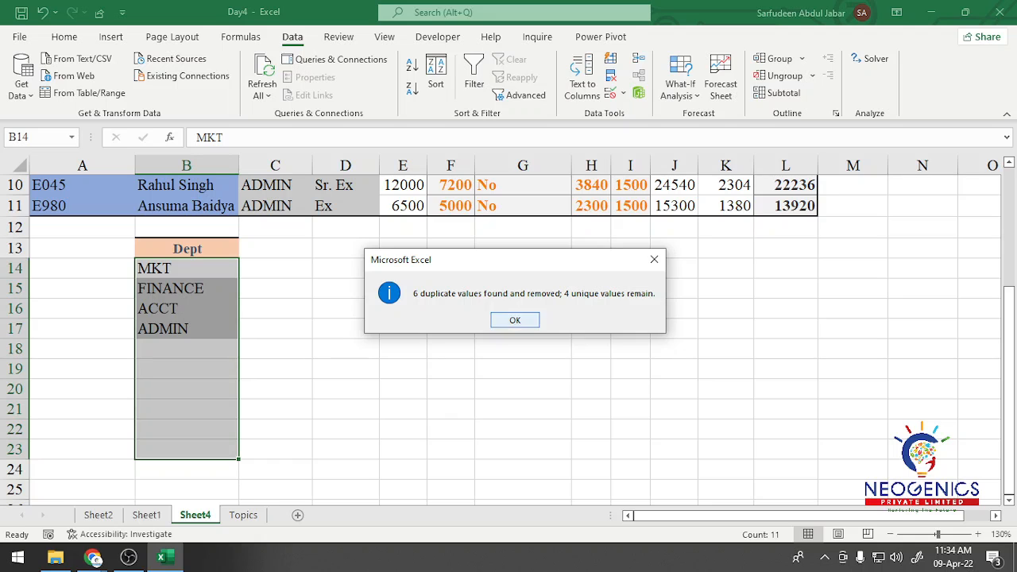
pyautogui.press('Return')
pyautogui.click(275, 288)
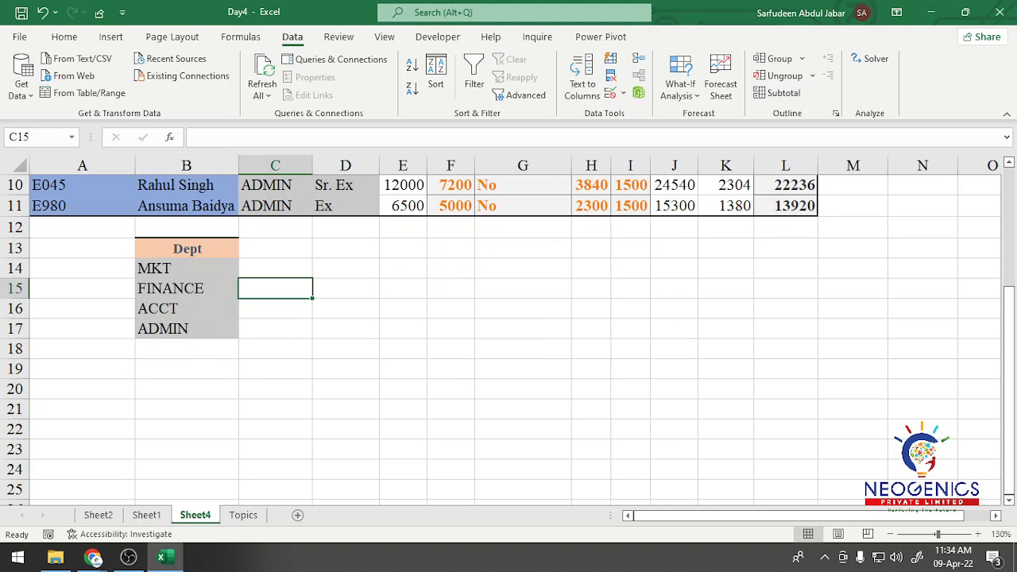
# Enter the header "Total Net Pay" in C13 beside the Dept header.
pyautogui.click(275, 268)
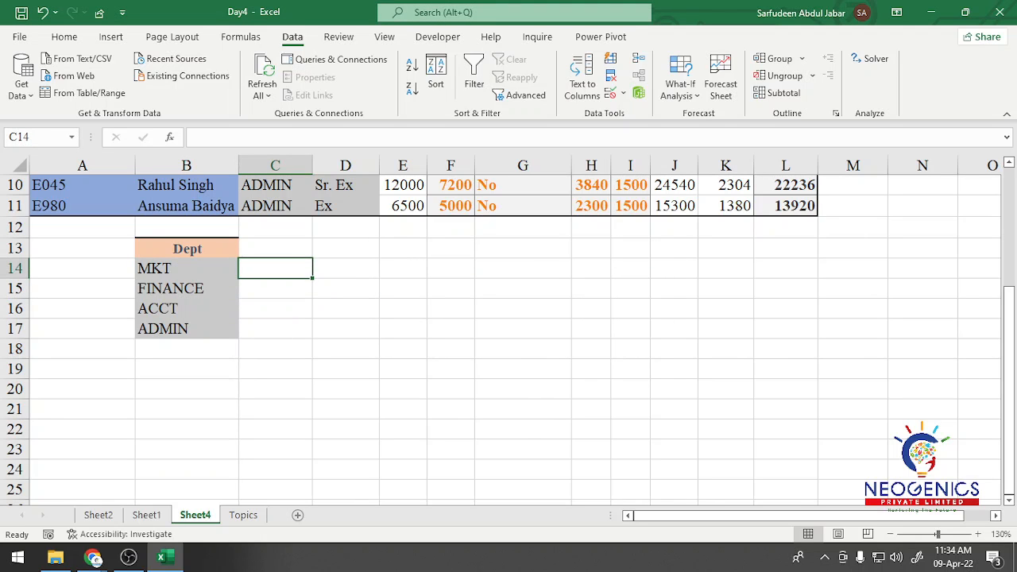
pyautogui.scroll(3, 509, 338)
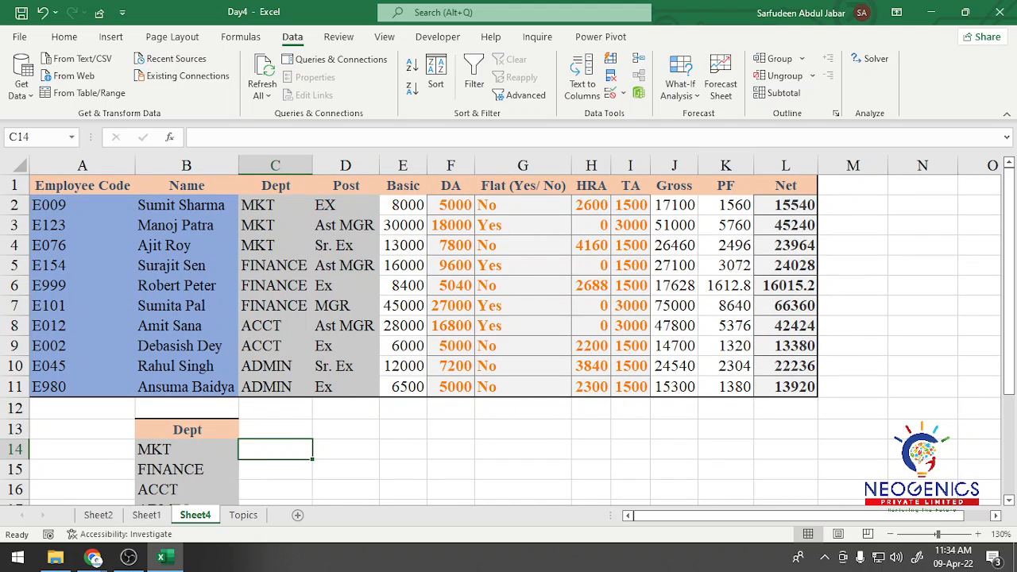
pyautogui.scroll(-1, 508, 334)
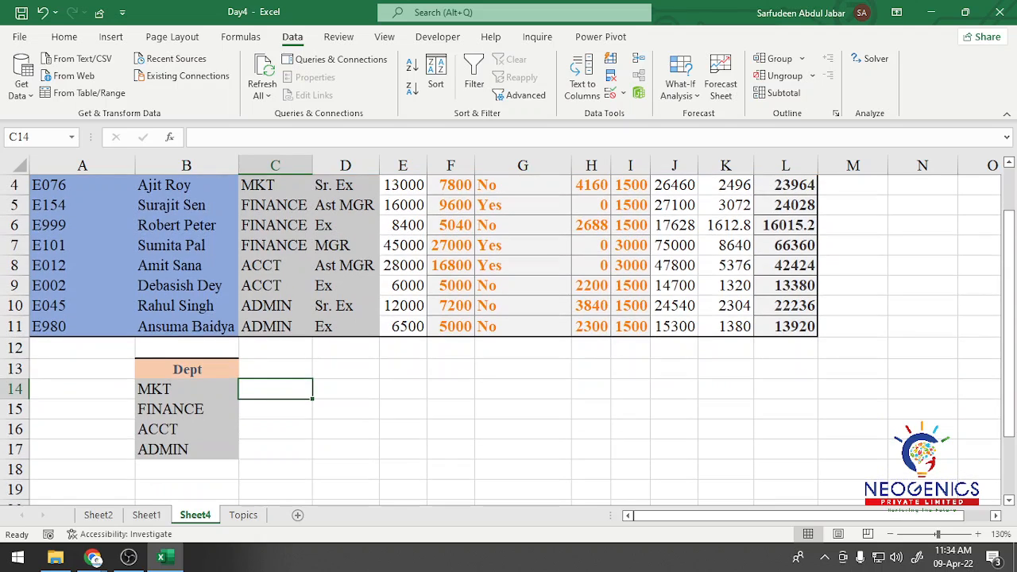
pyautogui.press('Up')
pyautogui.write('T')
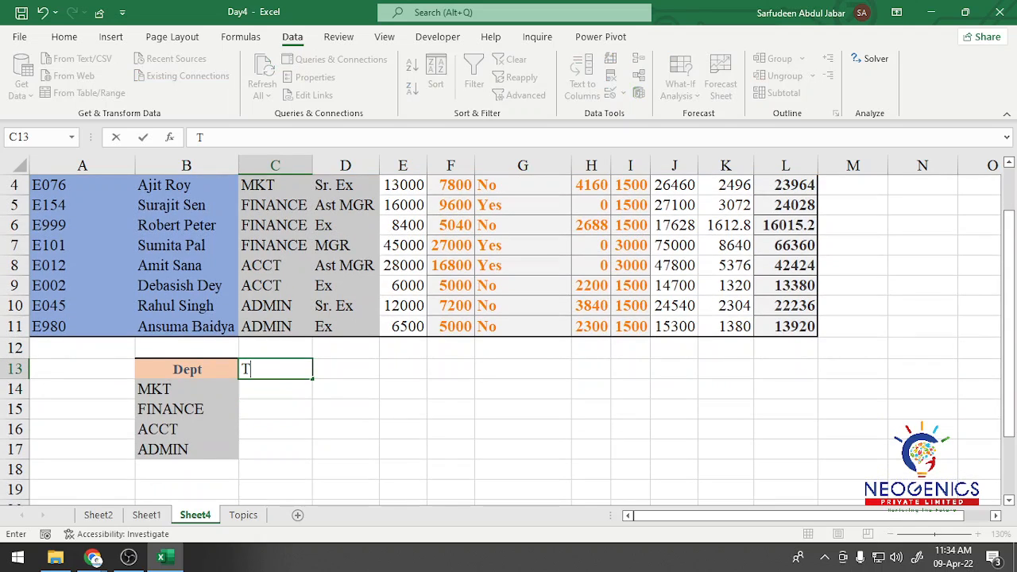
pyautogui.write('otal Net pay')
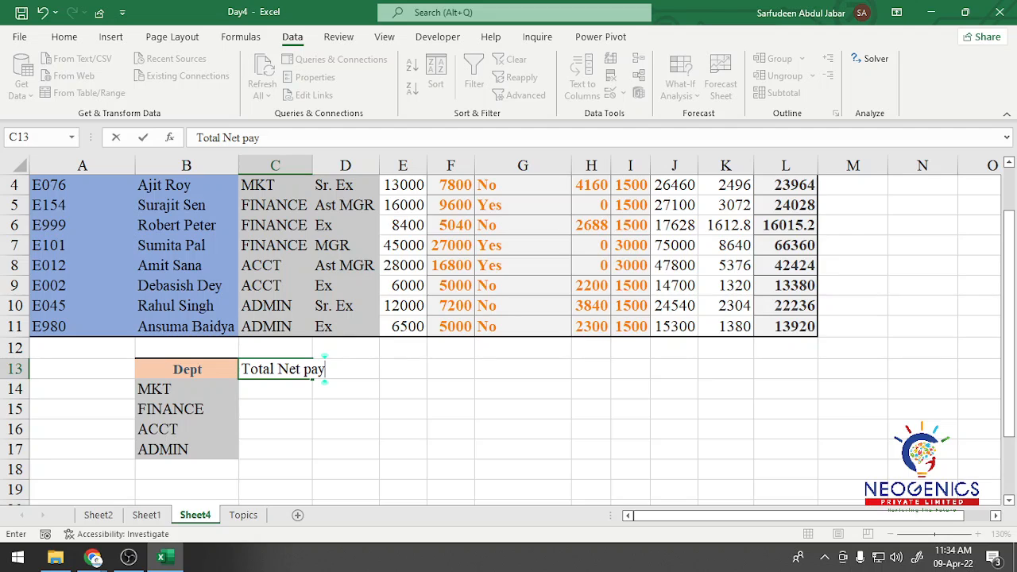
pyautogui.press('BackSpace')
pyautogui.press('BackSpace')
pyautogui.press('BackSpace')
pyautogui.write('Pay')
pyautogui.press('Return')
pyautogui.click(450, 409)
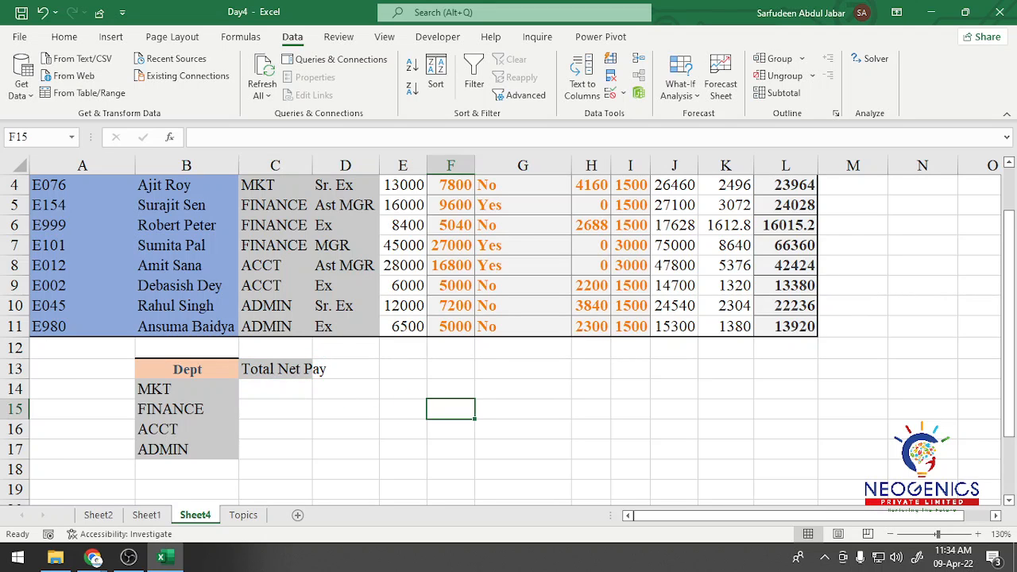
pyautogui.click(275, 389)
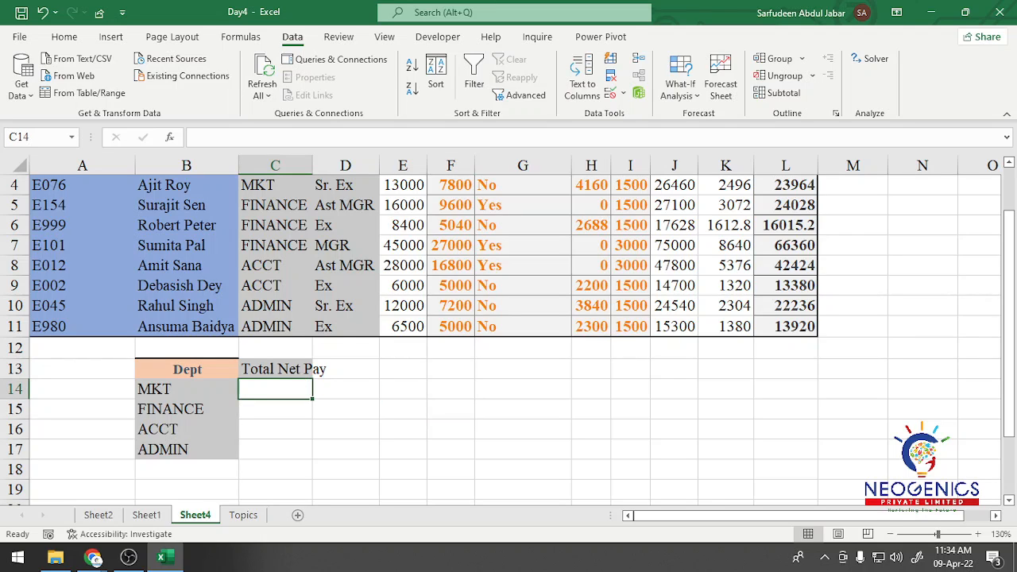
pyautogui.click(345, 389)
pyautogui.click(275, 389)
pyautogui.click(275, 409)
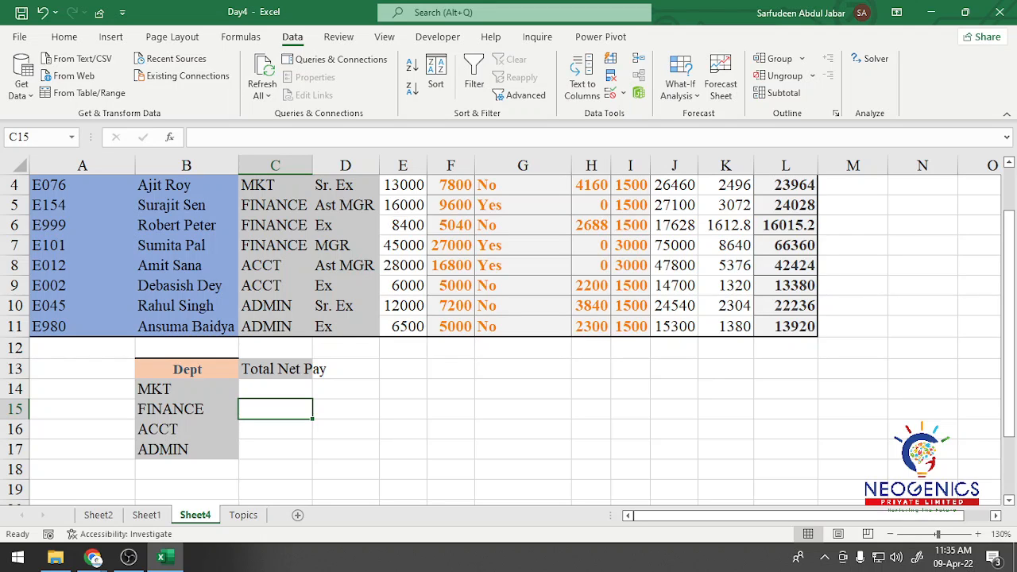
# Try totalling the Net values L2:L11 with a SUM formula in L13, and clear that cell again.
pyautogui.click(785, 369)
pyautogui.scroll(1, 785, 368)
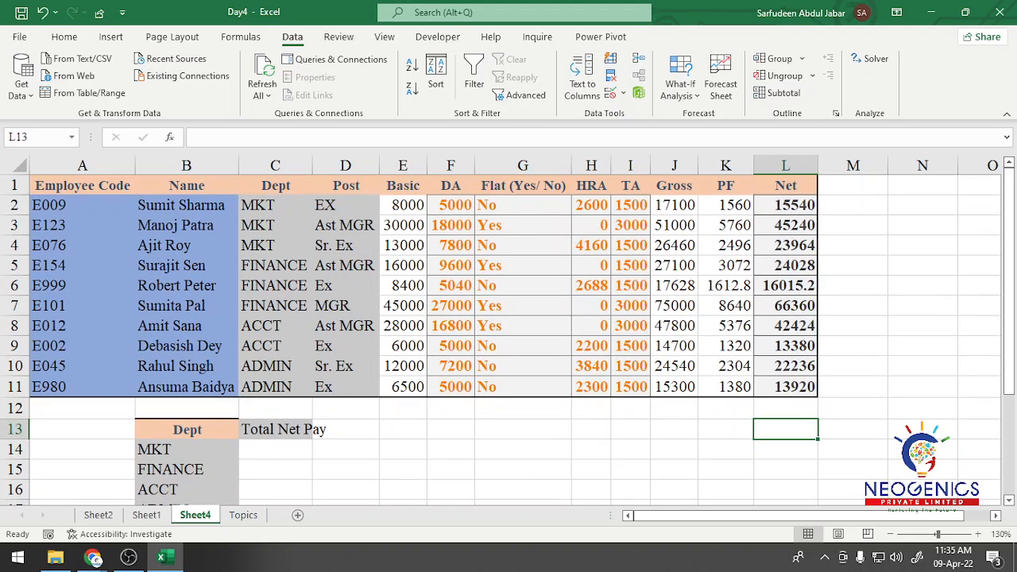
pyautogui.moveTo(785, 205); pyautogui.dragTo(785, 386)
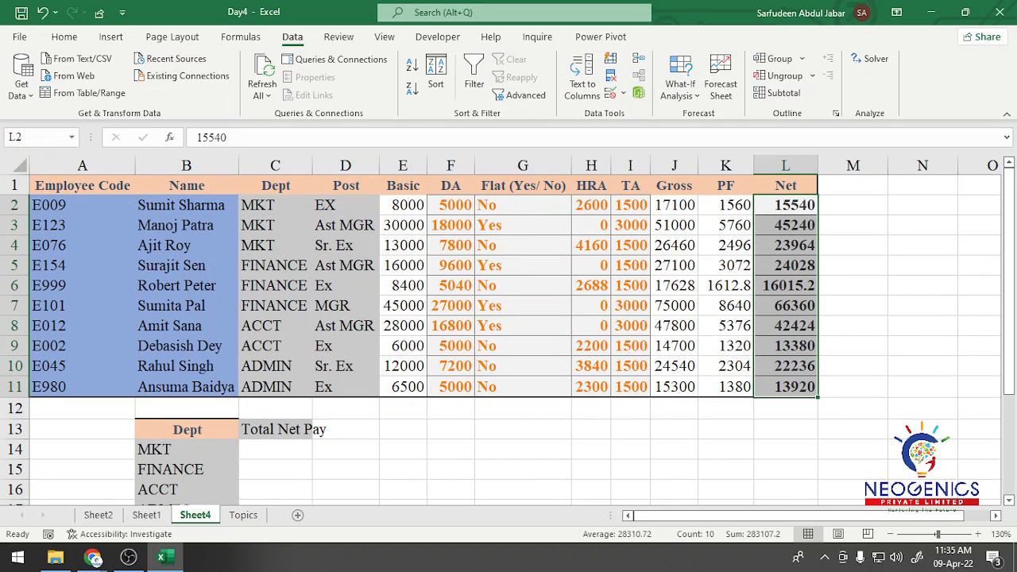
pyautogui.moveTo(785, 205); pyautogui.dragTo(785, 367)
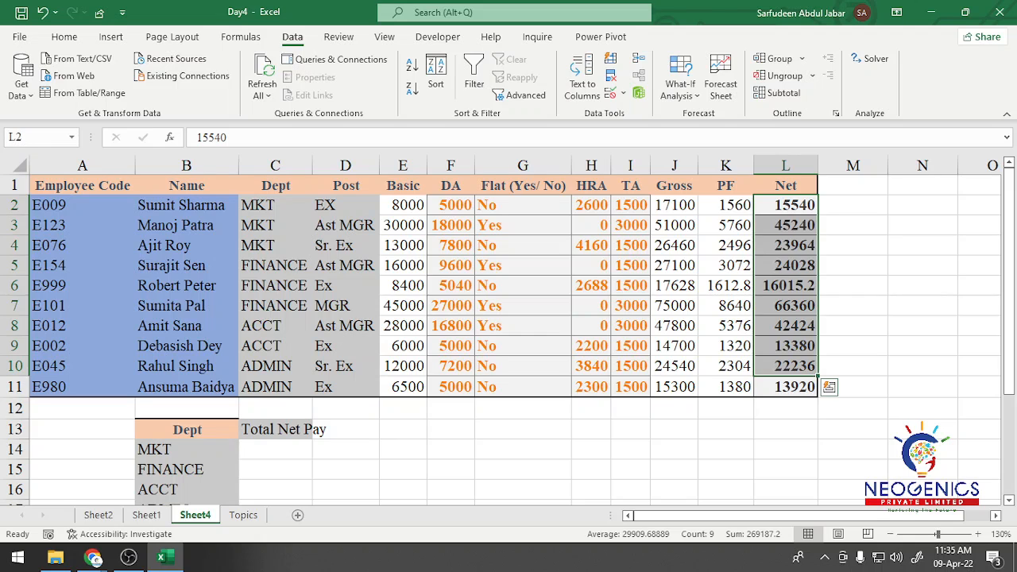
pyautogui.click(785, 429)
pyautogui.write('=sum')
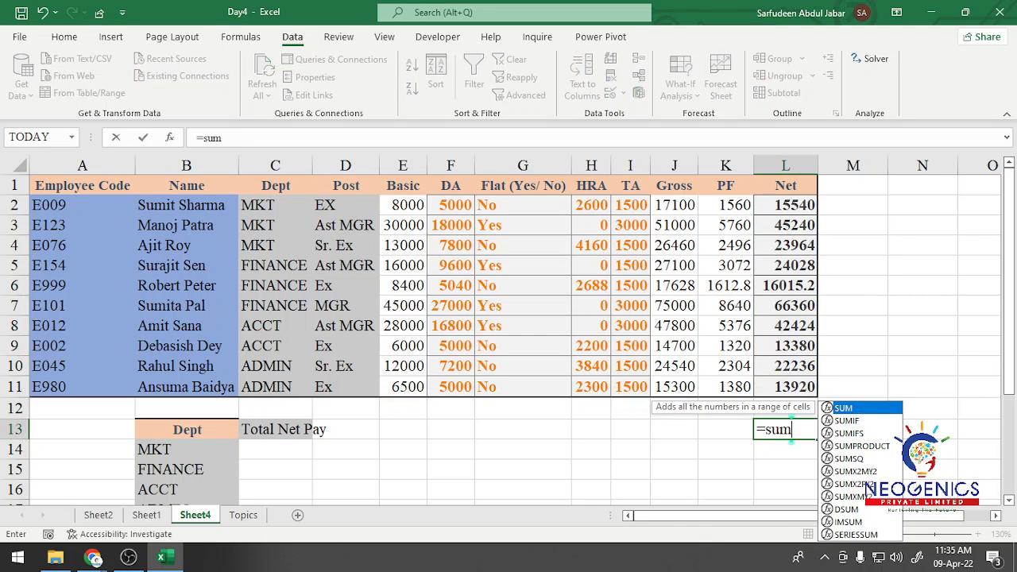
pyautogui.write('(')
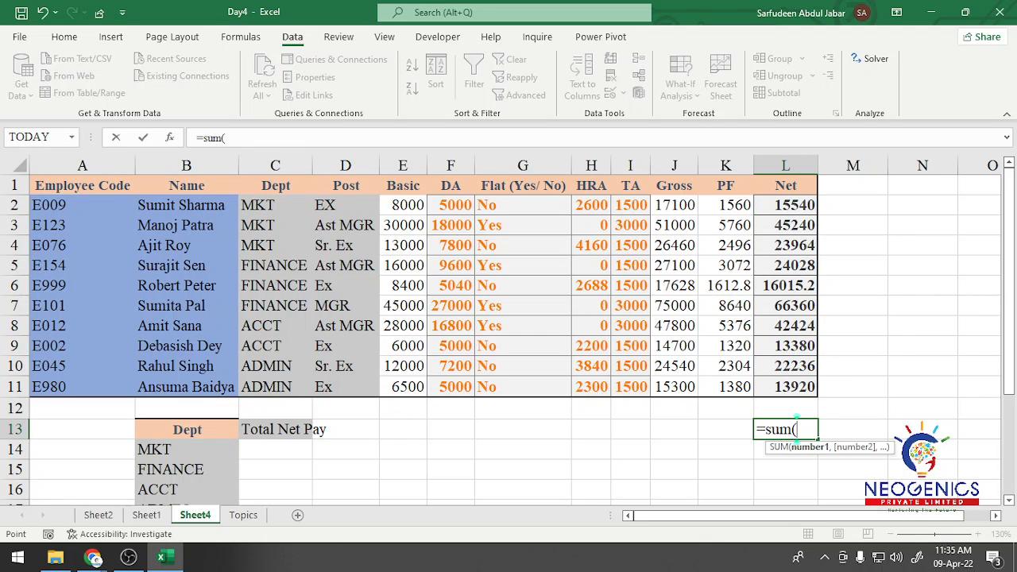
pyautogui.moveTo(785, 205); pyautogui.dragTo(785, 386)
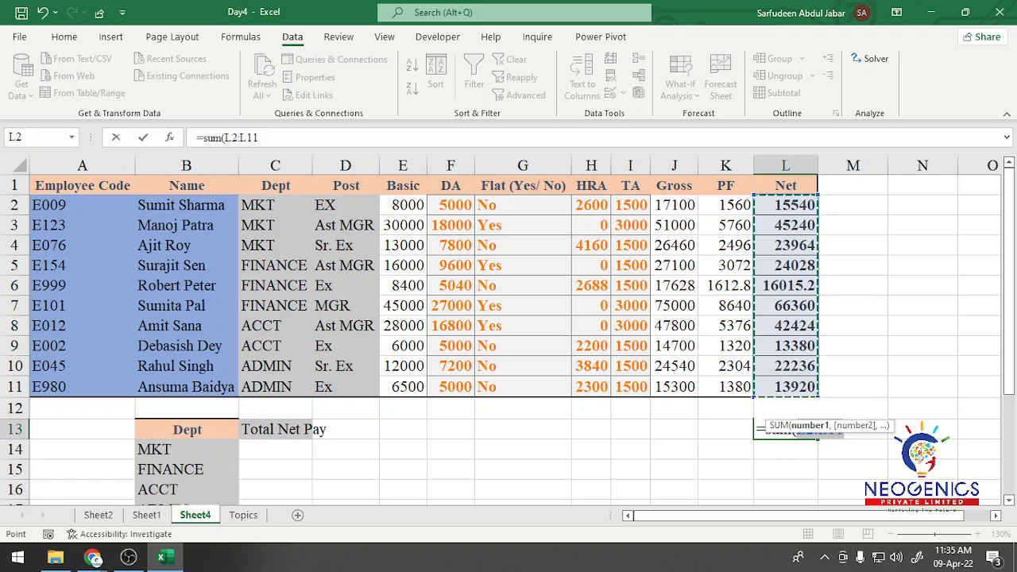
pyautogui.press('Return')
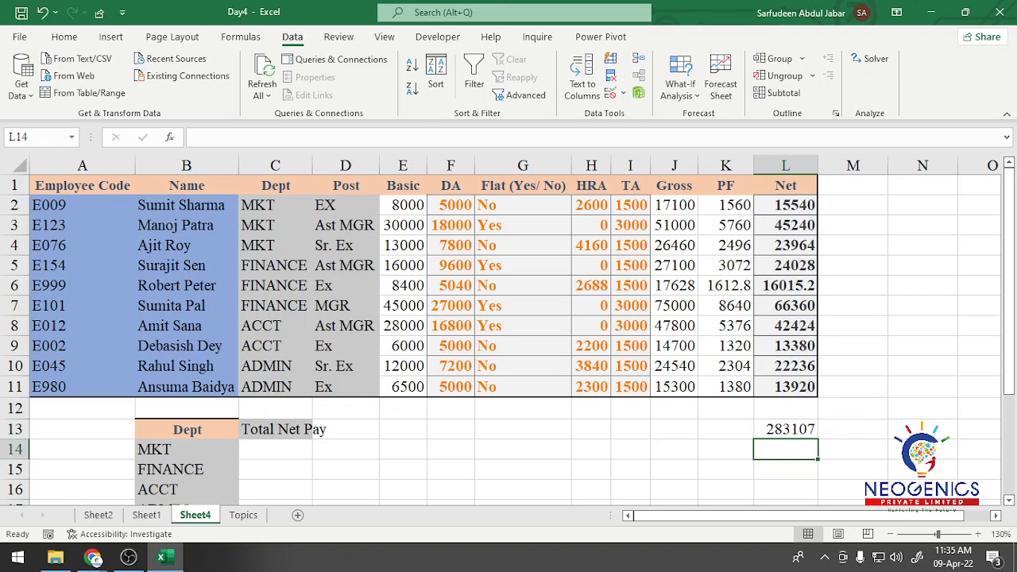
pyautogui.click(785, 429)
pyautogui.press('Delete')
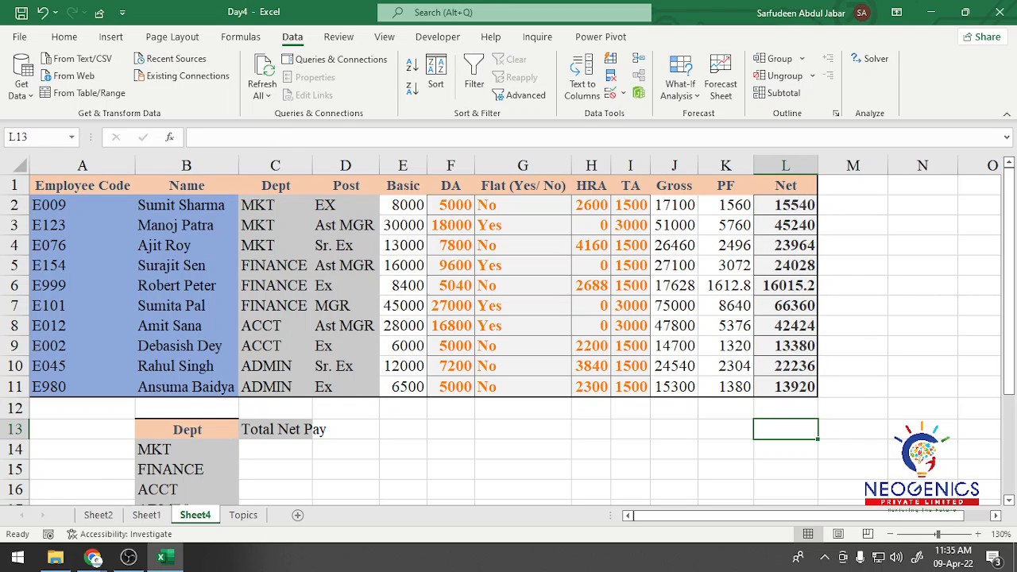
# Total the Net column in L12 with AutoSum over L2:L11.
pyautogui.click(853, 408)
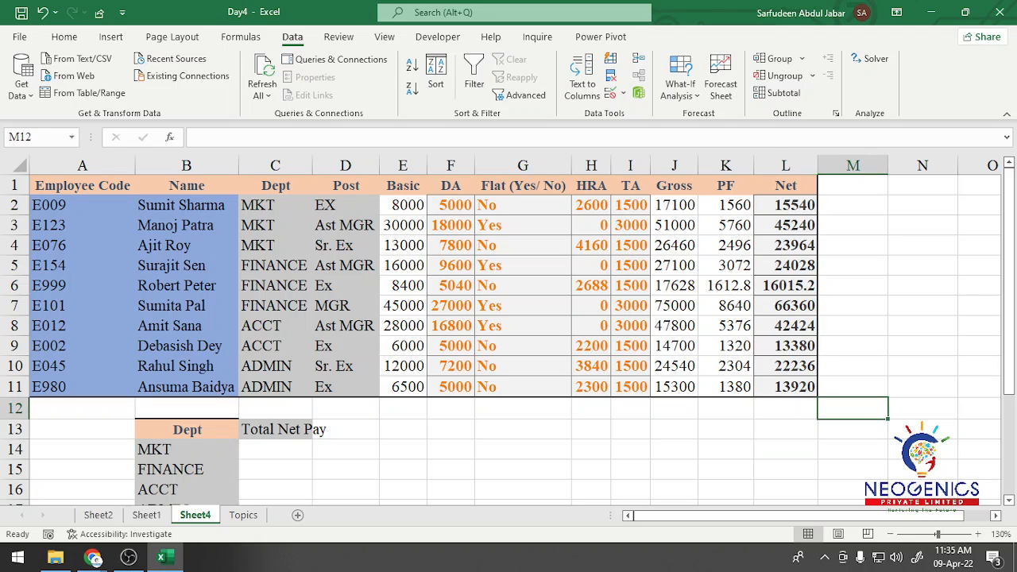
pyautogui.click(785, 409)
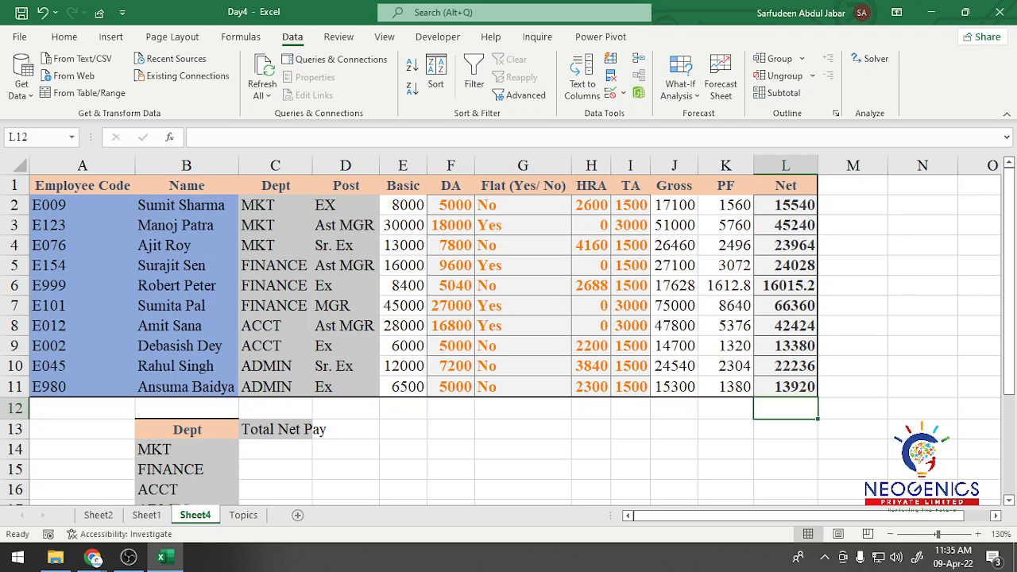
pyautogui.hotkey('alt', '=')
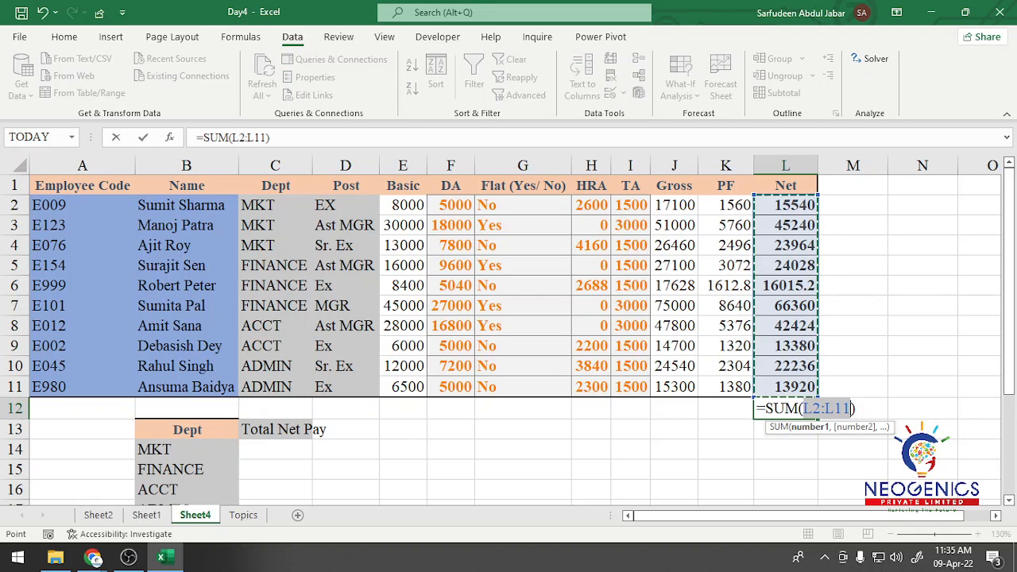
pyautogui.press('Return')
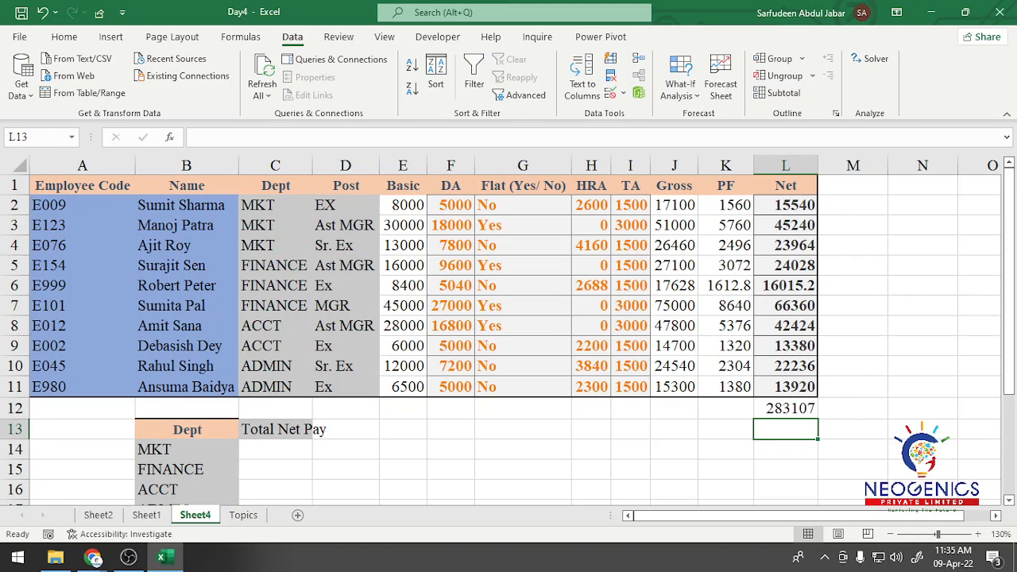
pyautogui.press('Up')
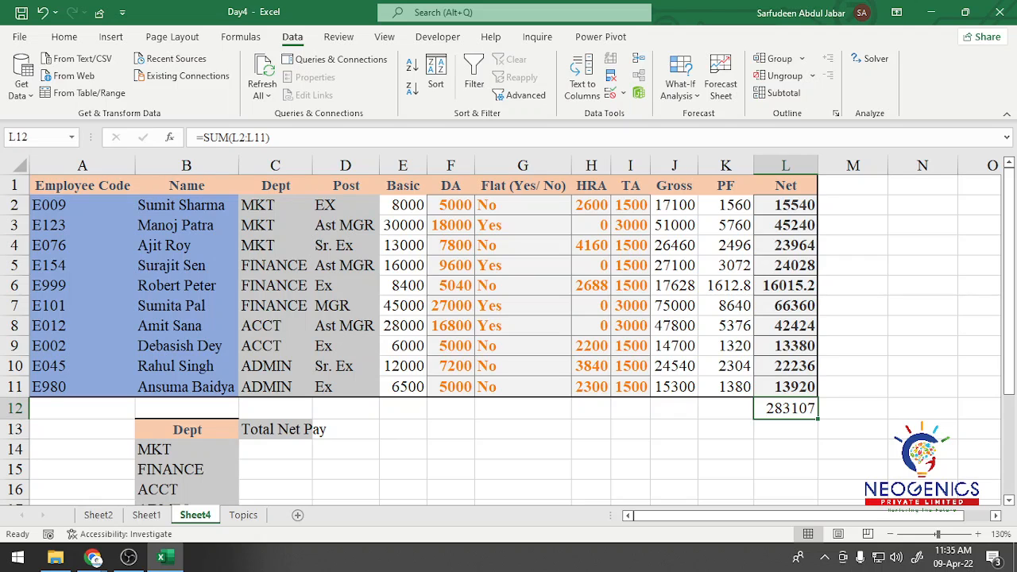
pyautogui.scroll(-1, 509, 342)
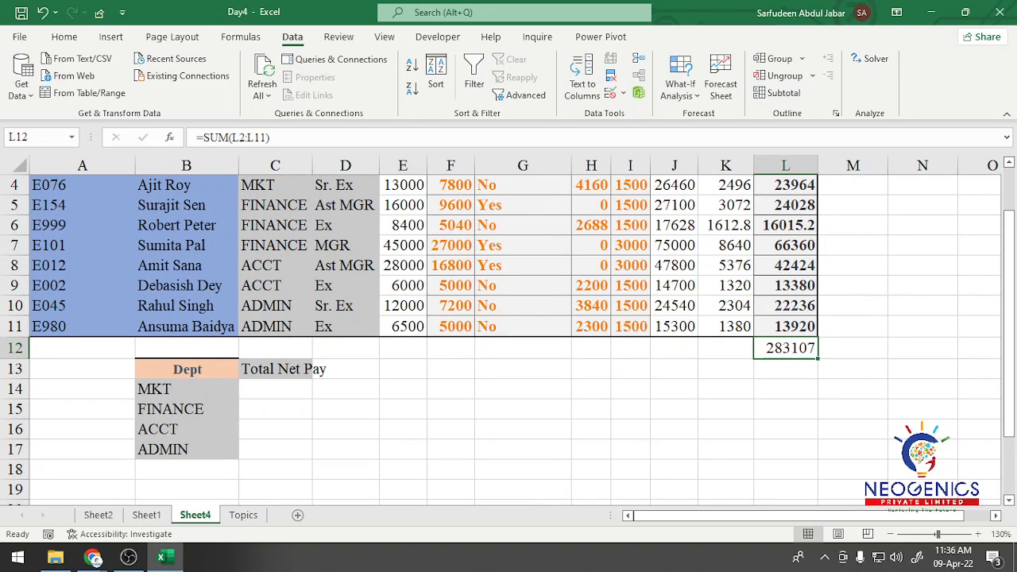
pyautogui.click(275, 390)
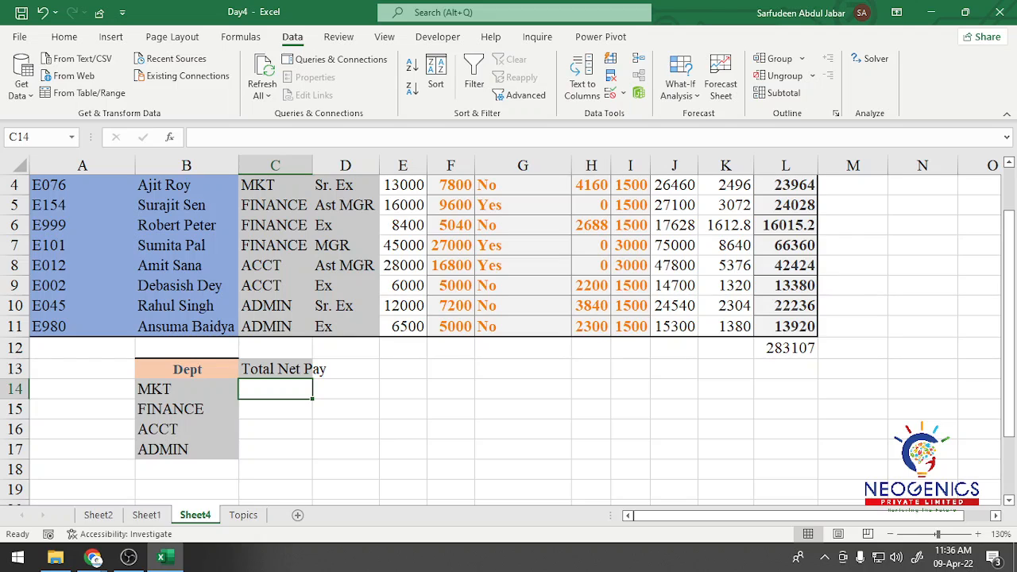
pyautogui.click(186, 389)
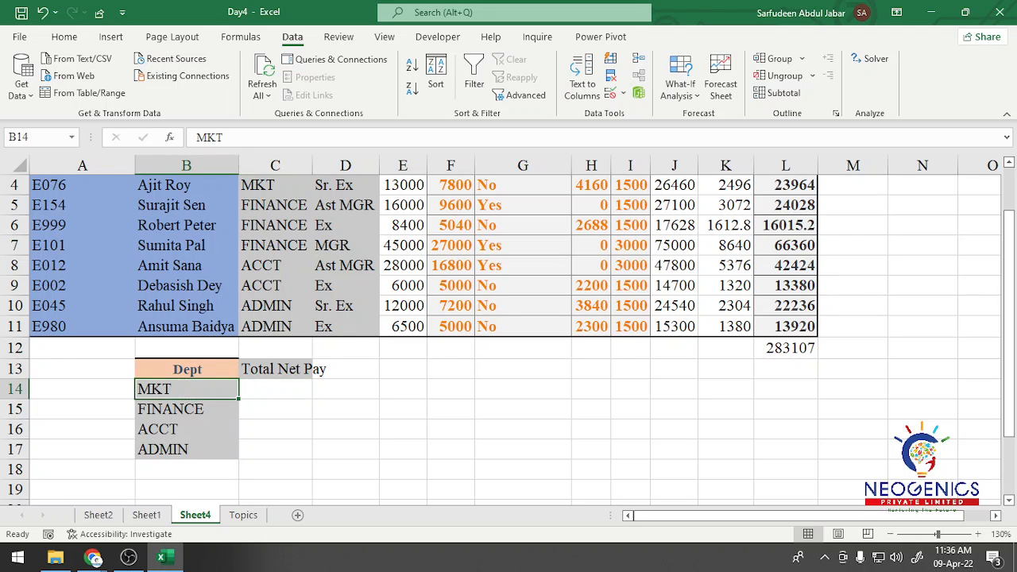
pyautogui.press('Down')
pyautogui.press('Down')
pyautogui.press('Down')
pyautogui.press('Down')
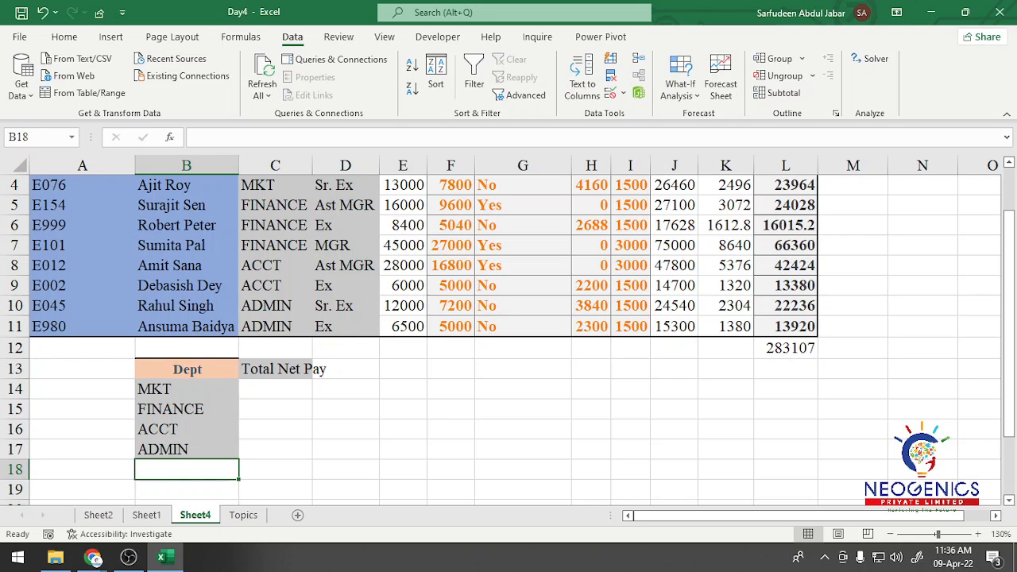
pyautogui.click(275, 389)
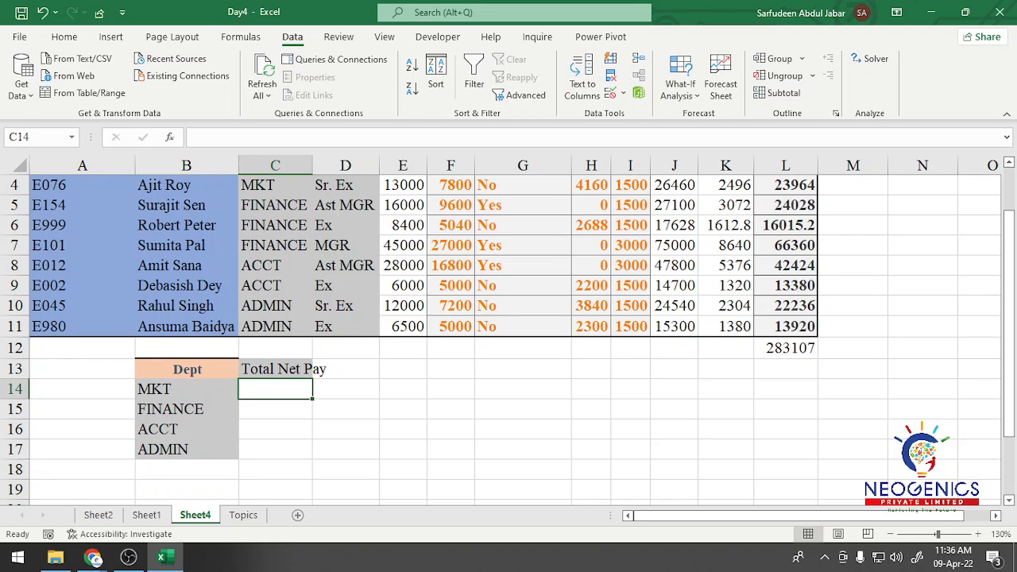
# Write the SUMIF syntax =sumif(Range,Criteria,Sumrange) in cell C14, beside the MKT department.
pyautogui.write('=')
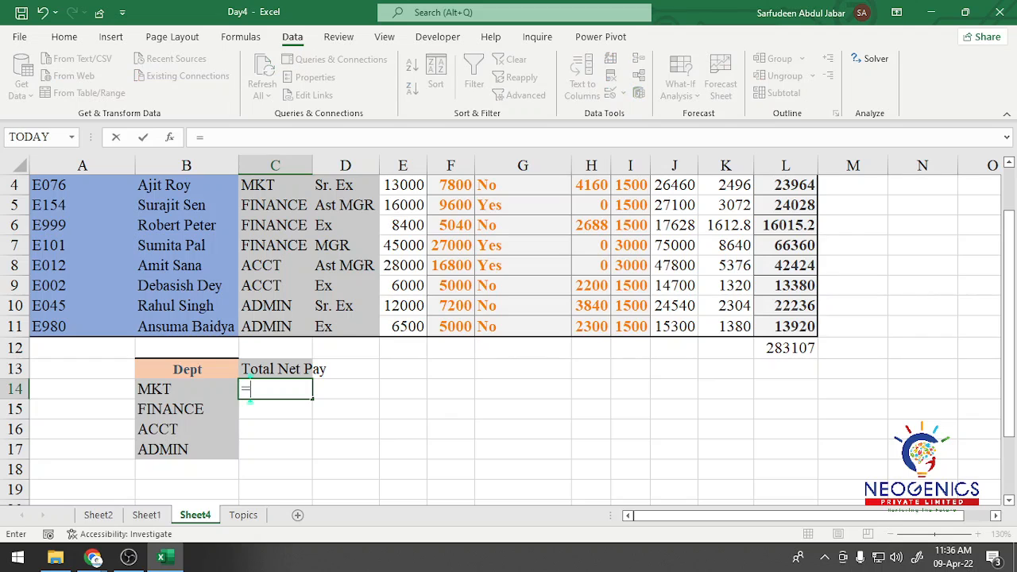
pyautogui.write('sumif')
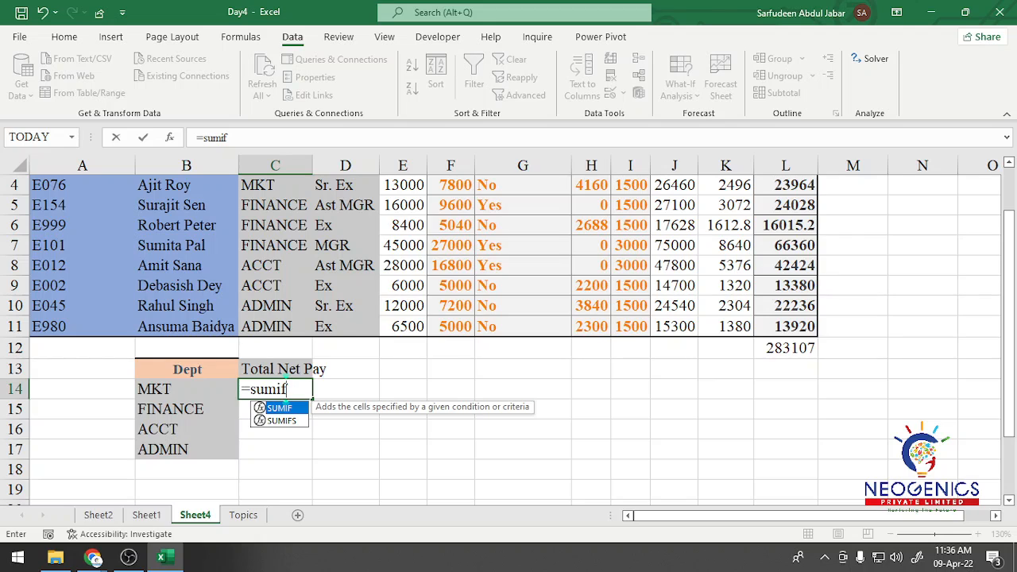
pyautogui.write('(')
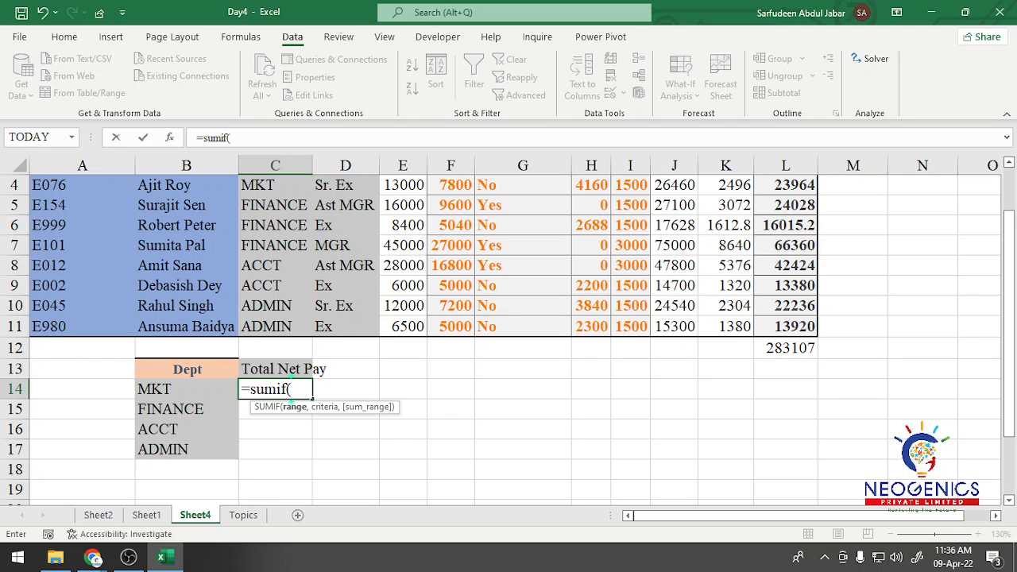
pyautogui.scroll(1, 291, 380)
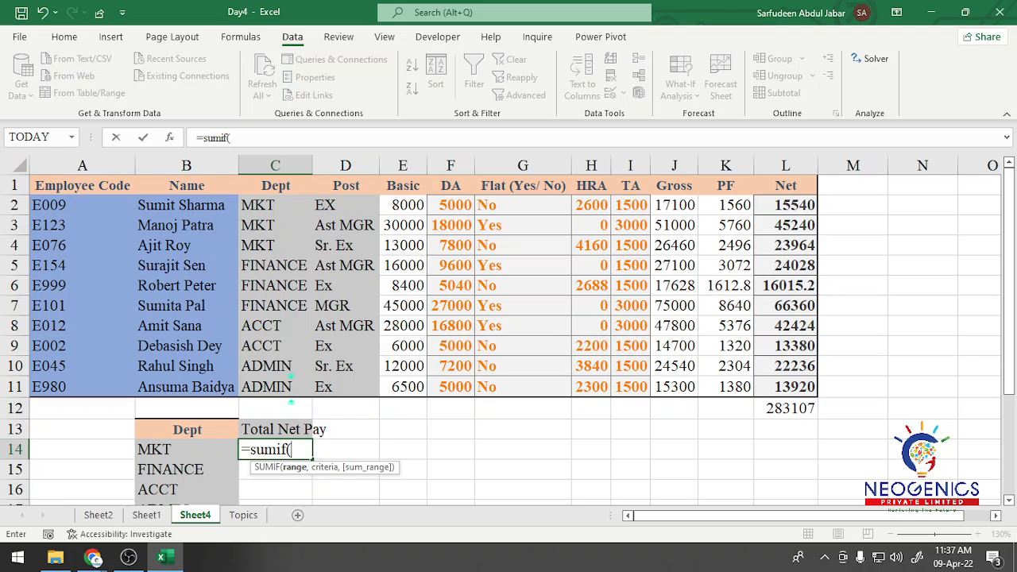
pyautogui.write('Range')
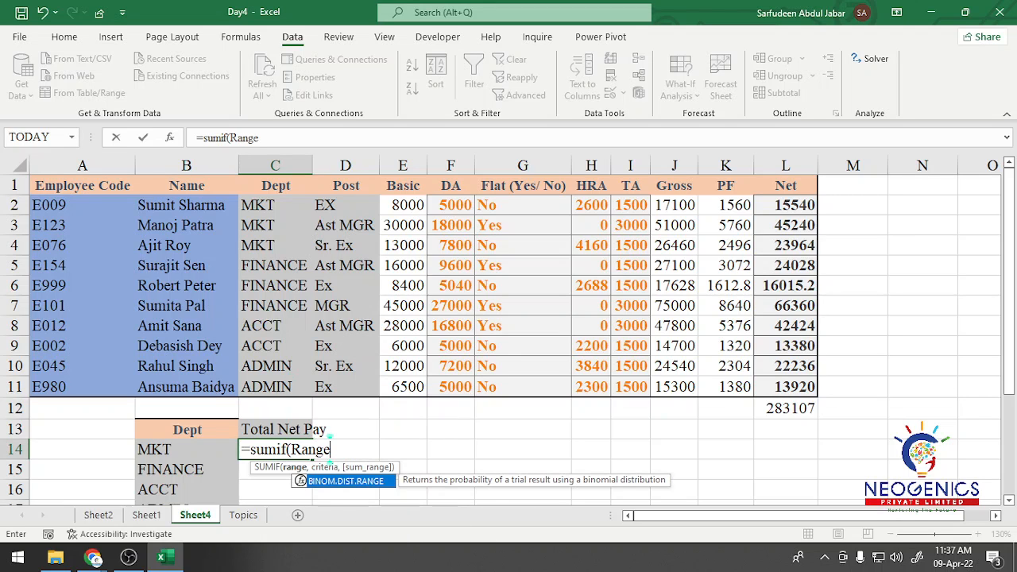
pyautogui.write(',')
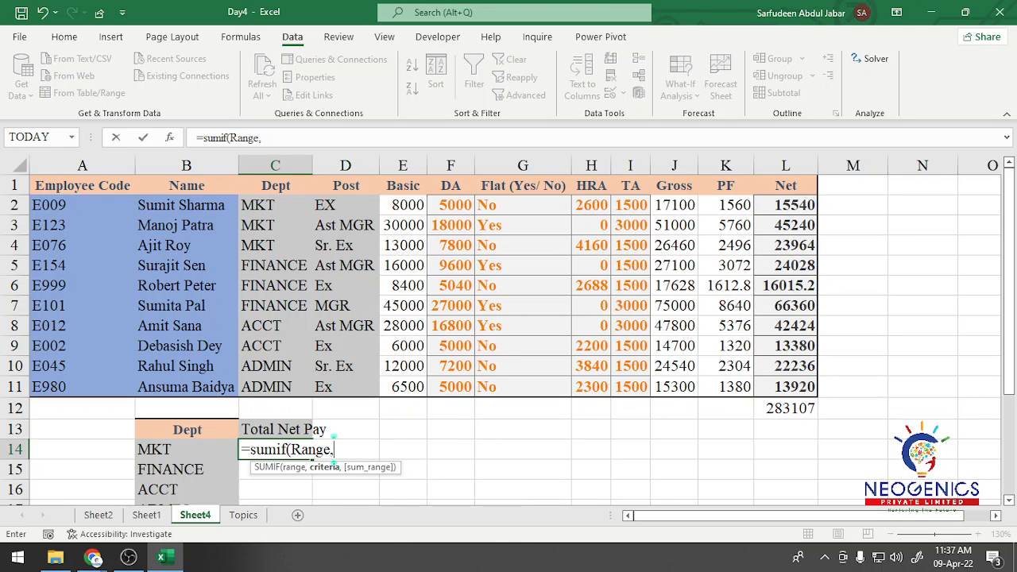
pyautogui.write('Cri')
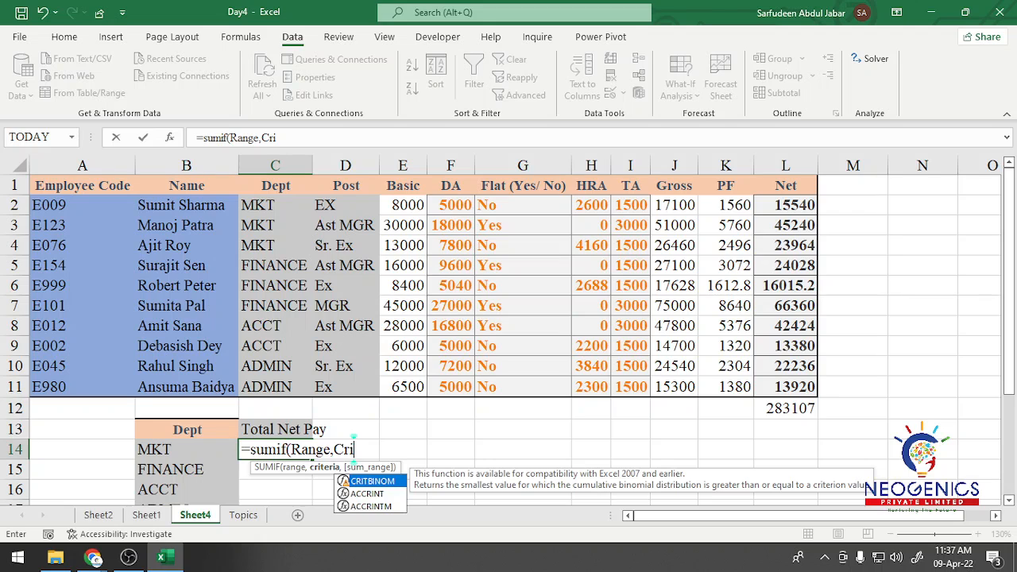
pyautogui.write('teria,')
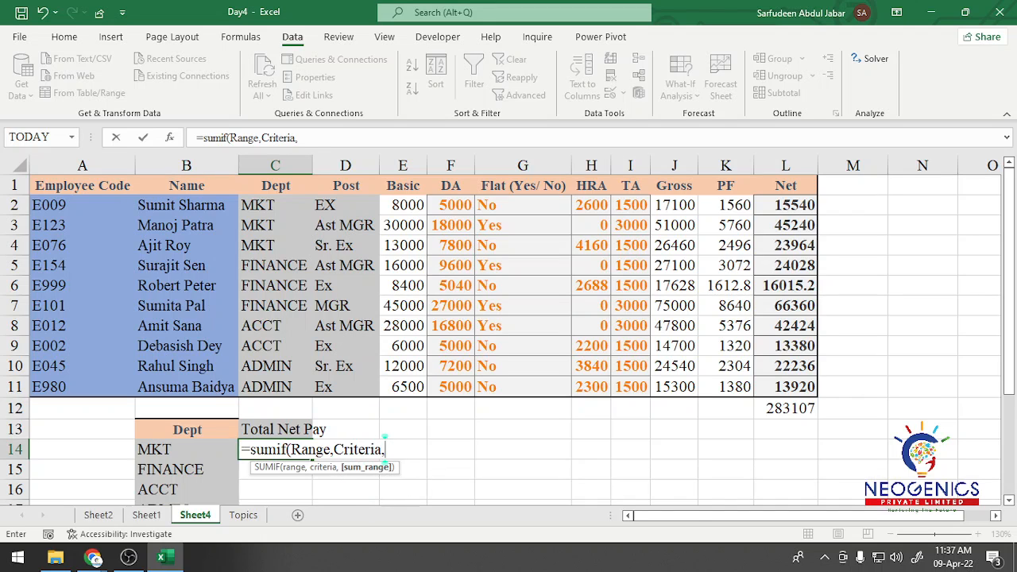
pyautogui.write('Sumra')
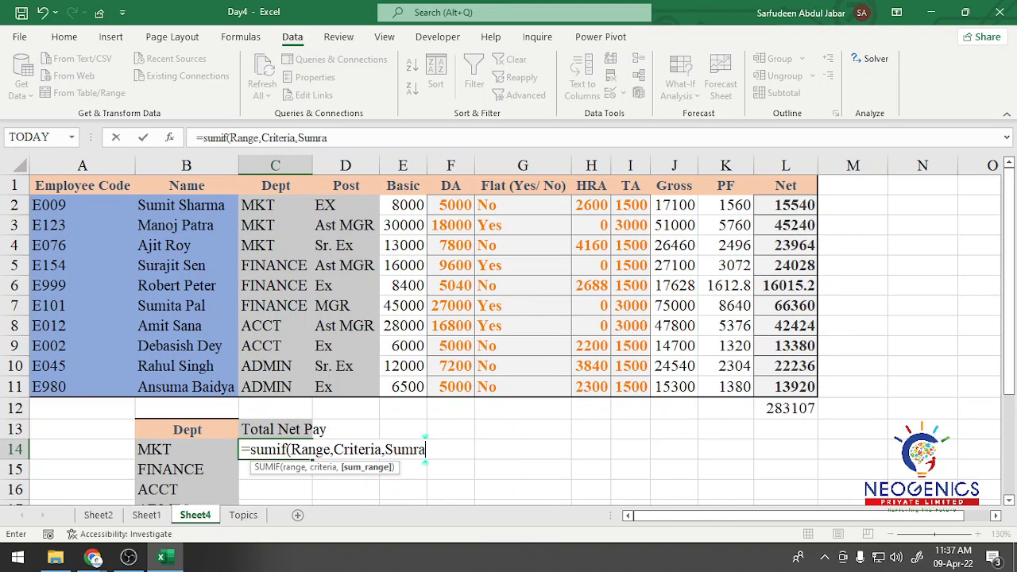
pyautogui.write('nge)')
# Convert the SUMIF syntax in C14 to plain text by putting an apostrophe before the equals sign.
pyautogui.click(450, 448)
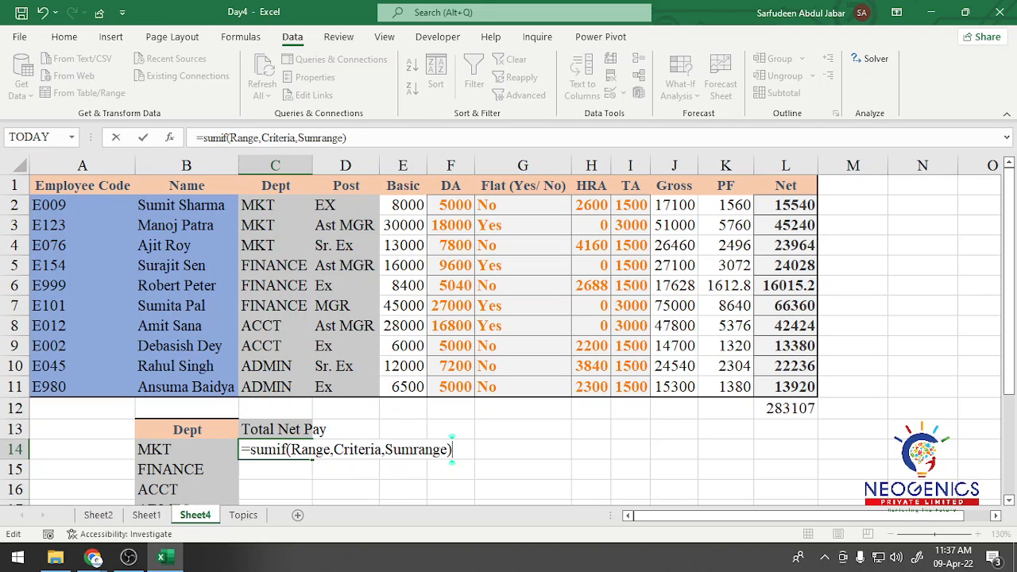
pyautogui.click(241, 449)
pyautogui.write("'")
pyautogui.press('Return')
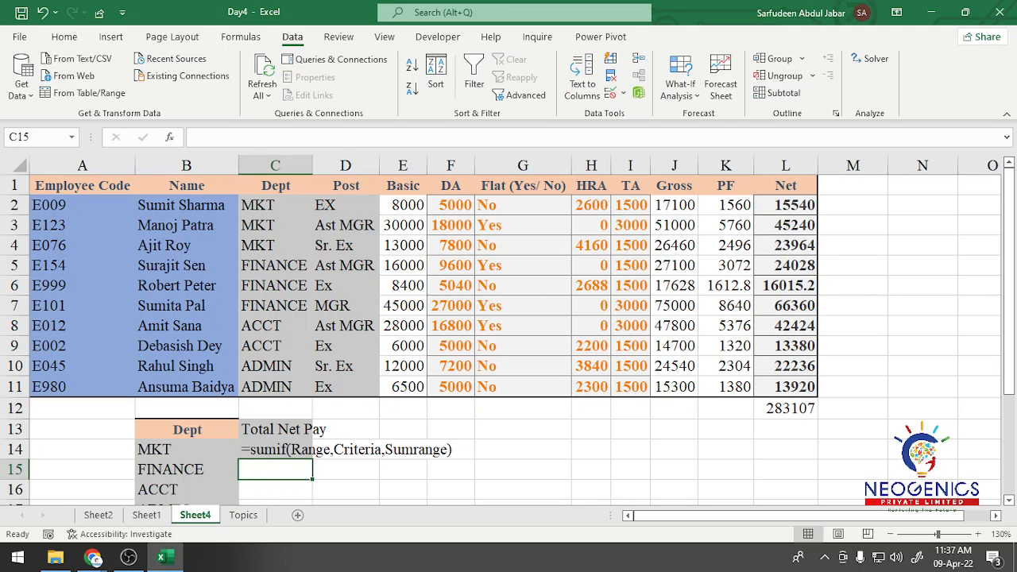
# Remove the fill colour from C14 and move its SUMIF syntax note to G14.
pyautogui.click(293, 450)
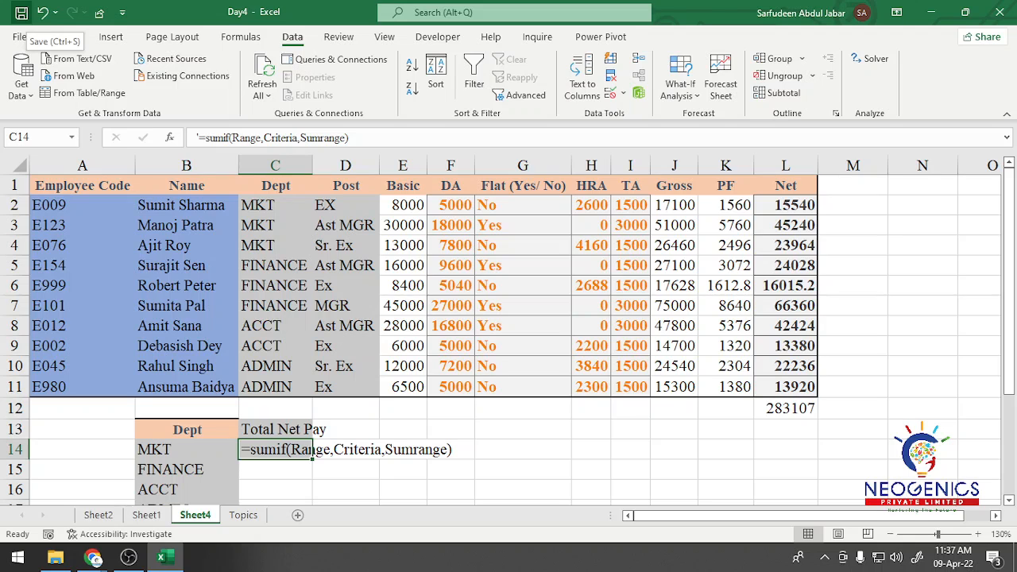
pyautogui.click(64, 37)
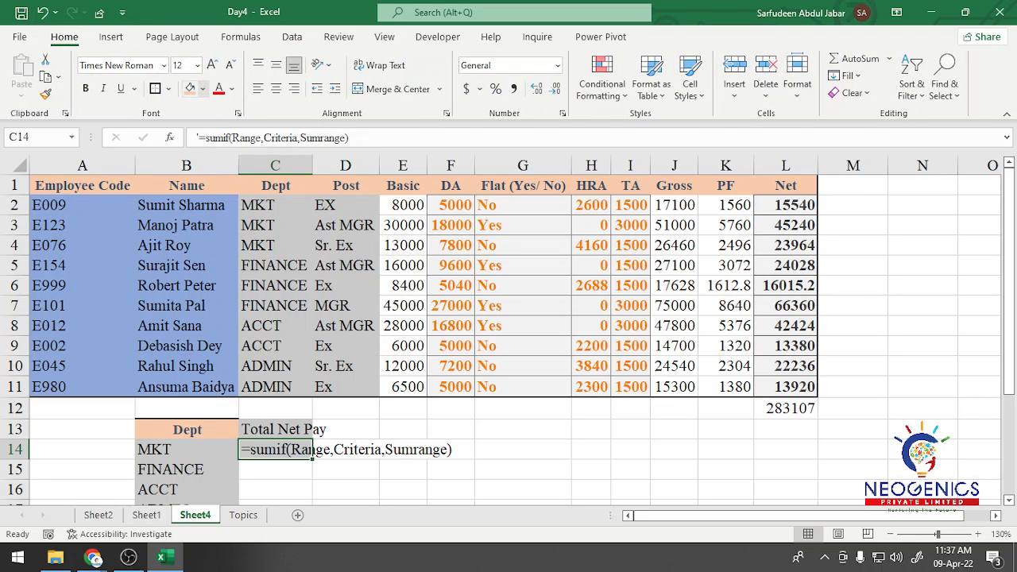
pyautogui.click(203, 88)
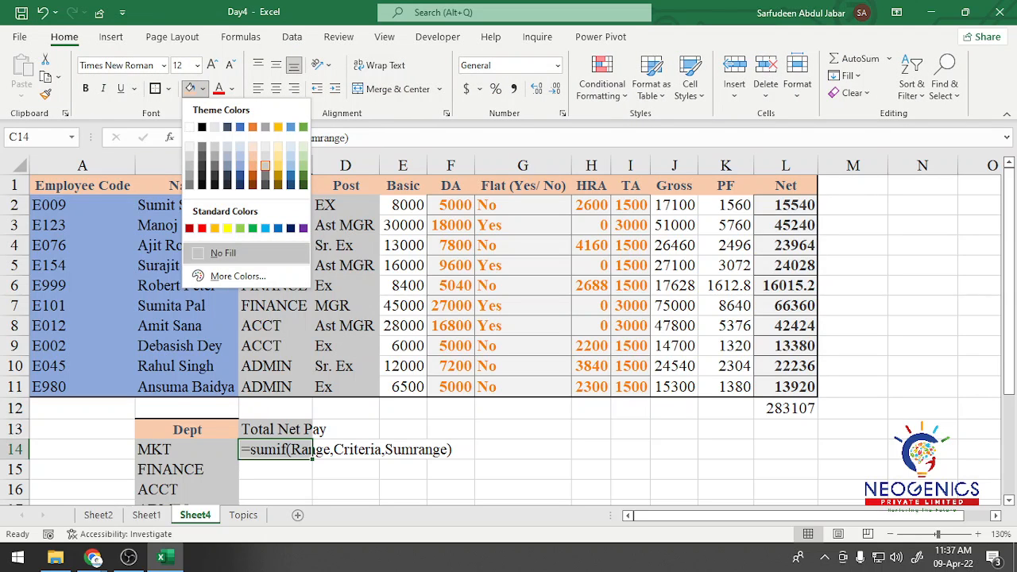
pyautogui.click(223, 252)
pyautogui.click(346, 489)
pyautogui.click(275, 450)
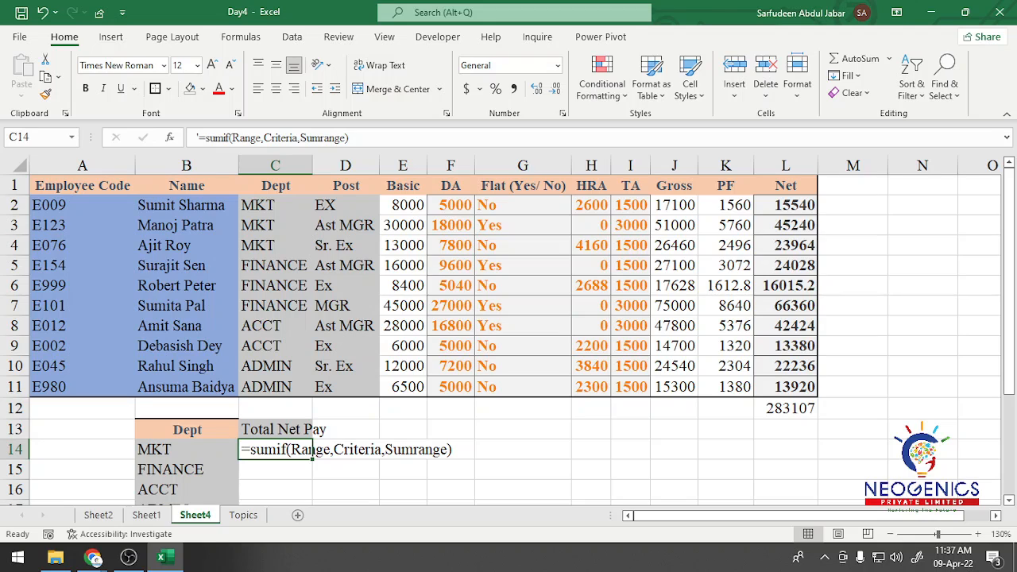
pyautogui.moveTo(312, 457); pyautogui.dragTo(548, 456)
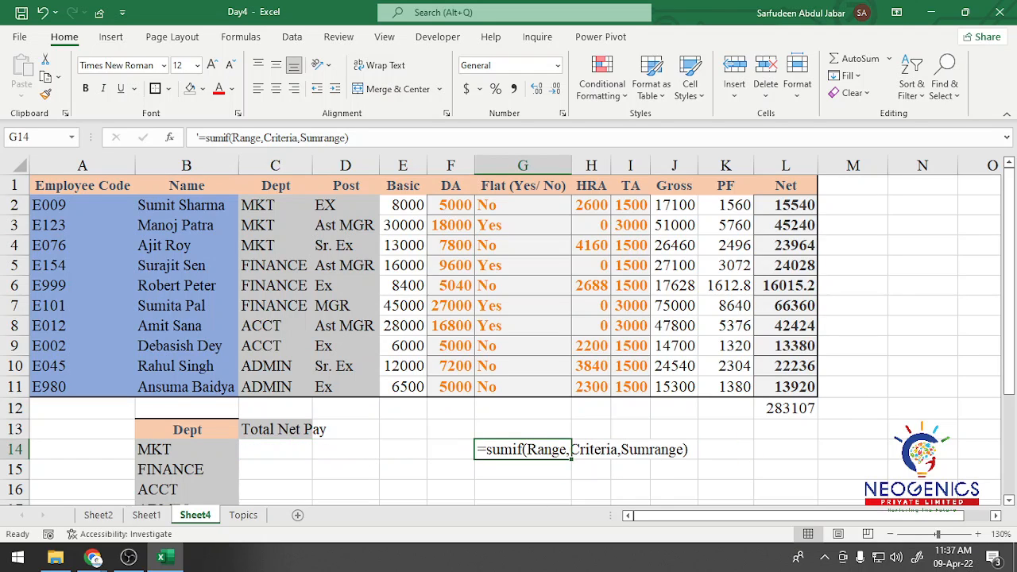
# Examine the SUMIF syntax note in G14 against the Net column and the department summary table.
pyautogui.scroll(2, 515, 341)
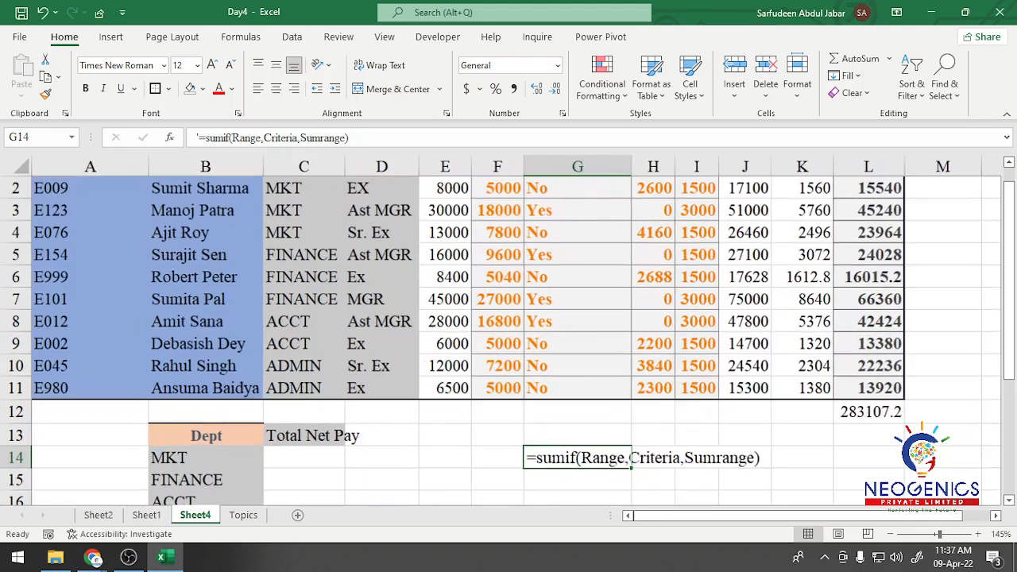
pyautogui.scroll(-3, 515, 341)
pyautogui.scroll(2, 515, 342)
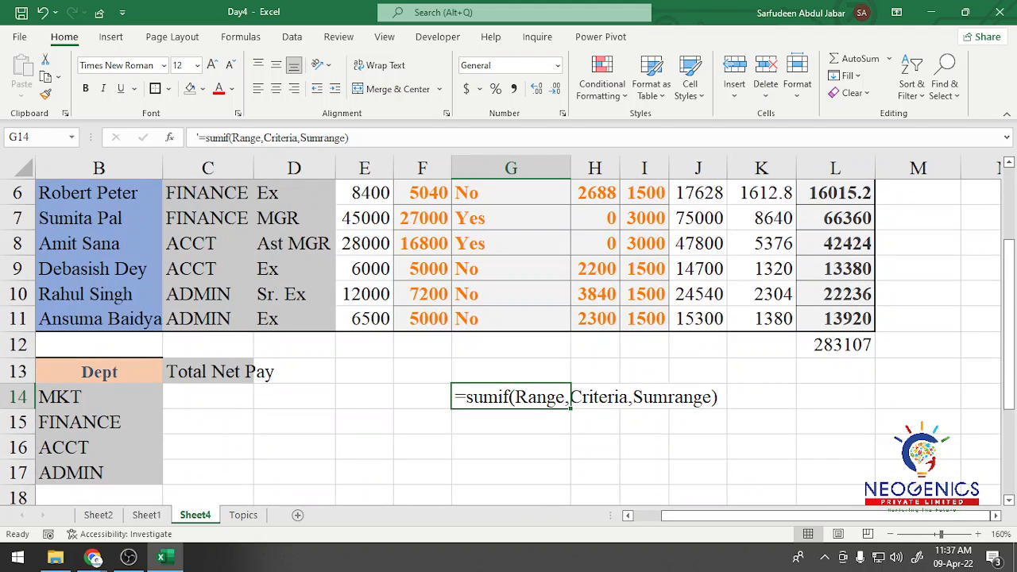
pyautogui.moveTo(713, 516); pyautogui.dragTo(685, 516)
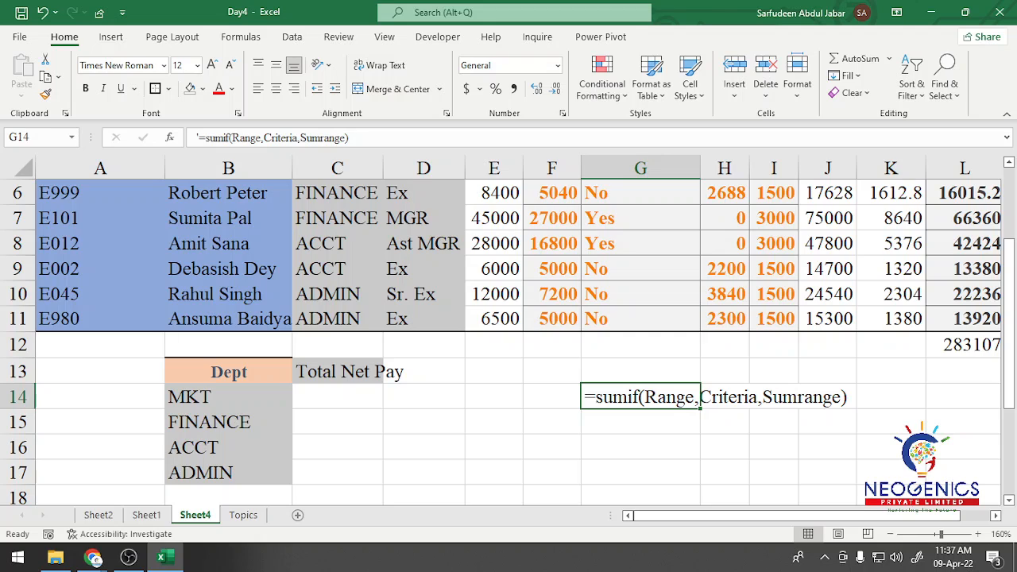
pyautogui.press('Down')
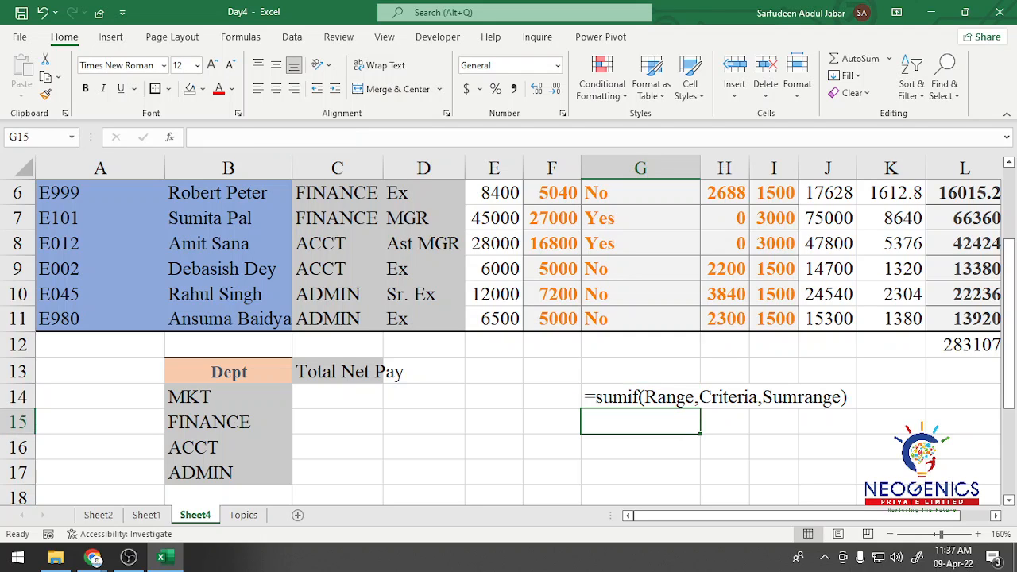
pyautogui.press('Up')
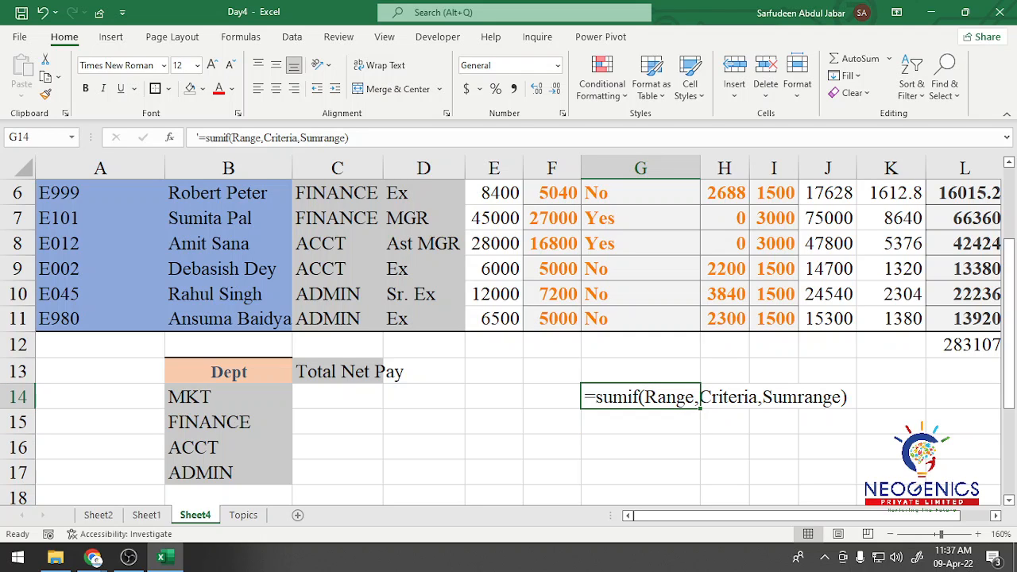
pyautogui.press('Down')
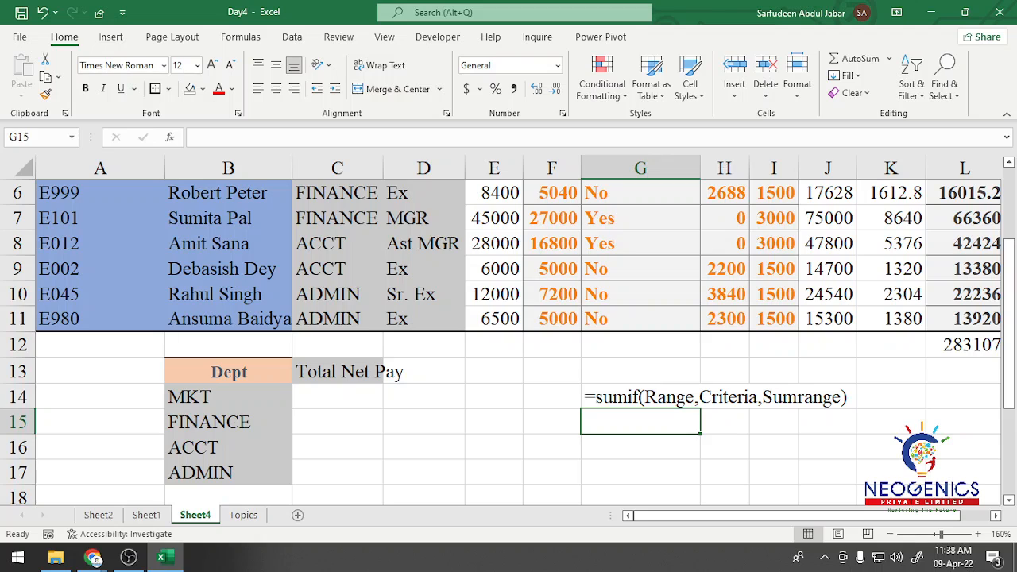
pyautogui.hscroll(1, 517, 330)
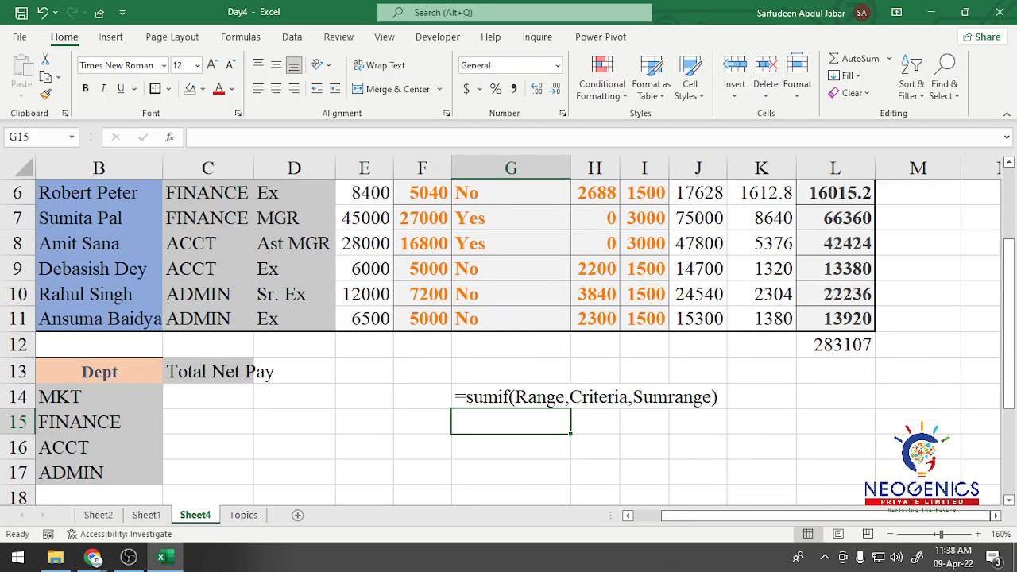
pyautogui.click(835, 219)
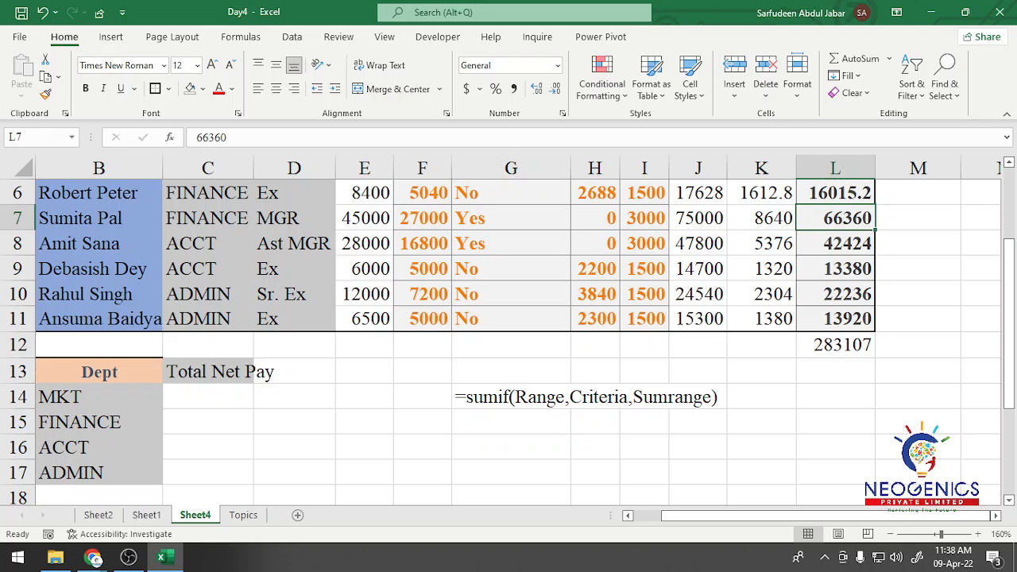
pyautogui.click(835, 397)
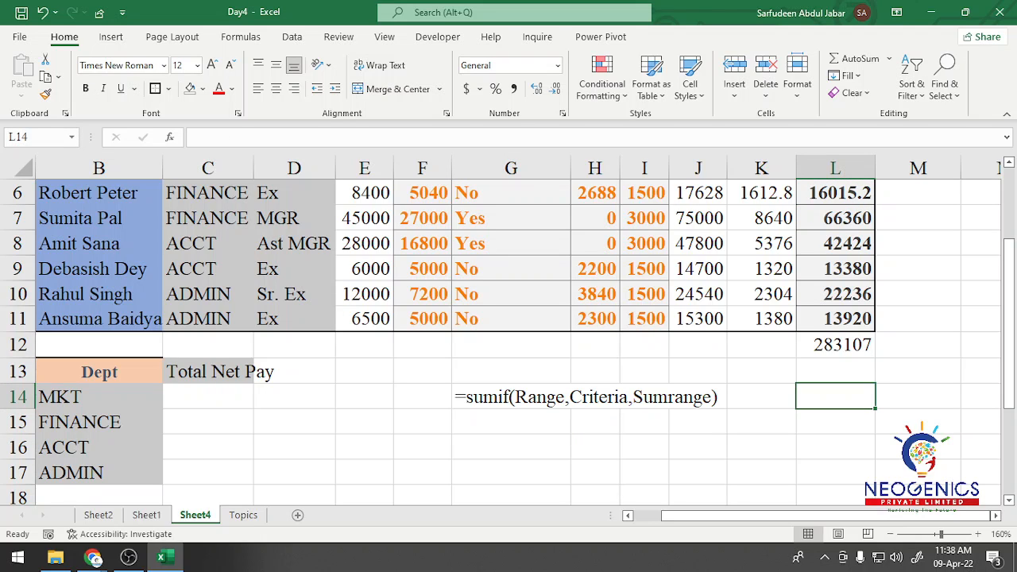
pyautogui.click(644, 396)
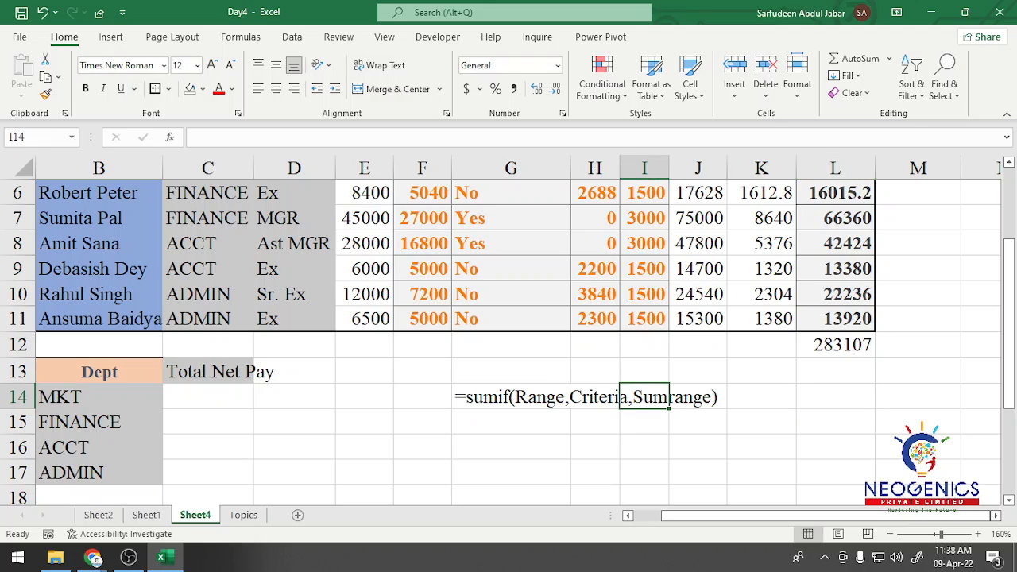
pyautogui.click(761, 397)
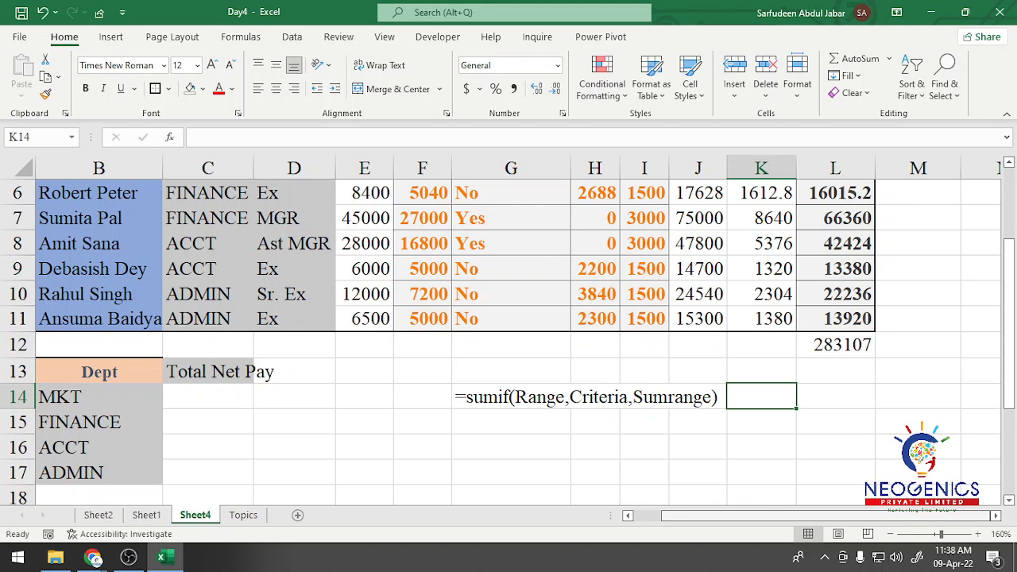
# Start a SUMIF formula in C14 for MKT, with the Dept cells $C$2:$C$11 as the absolute range.
pyautogui.moveTo(682, 515); pyautogui.dragTo(650, 516)
pyautogui.click(337, 396)
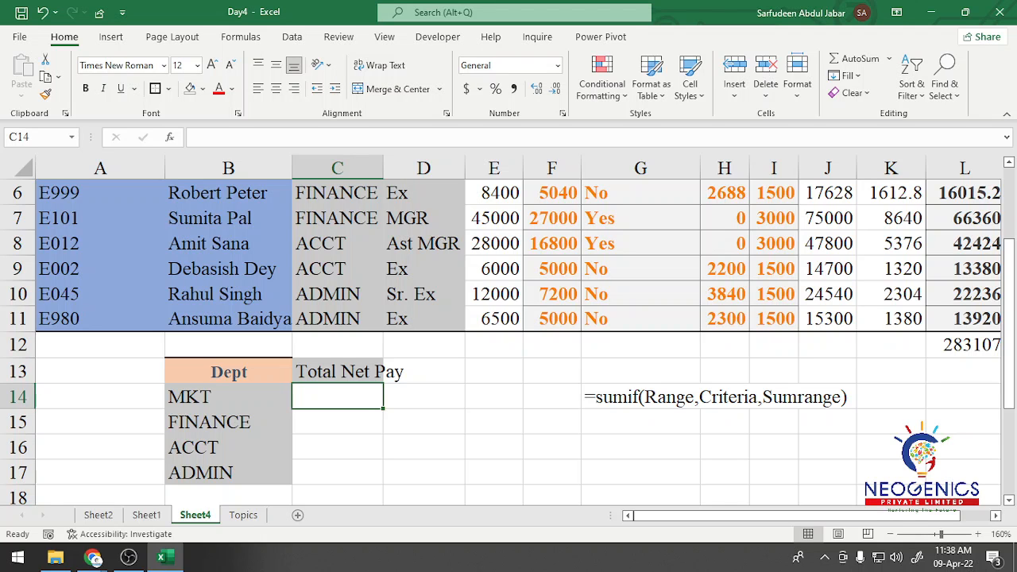
pyautogui.keyDown('ctrl'); pyautogui.scroll(-1, 509, 329); pyautogui.keyUp('ctrl')
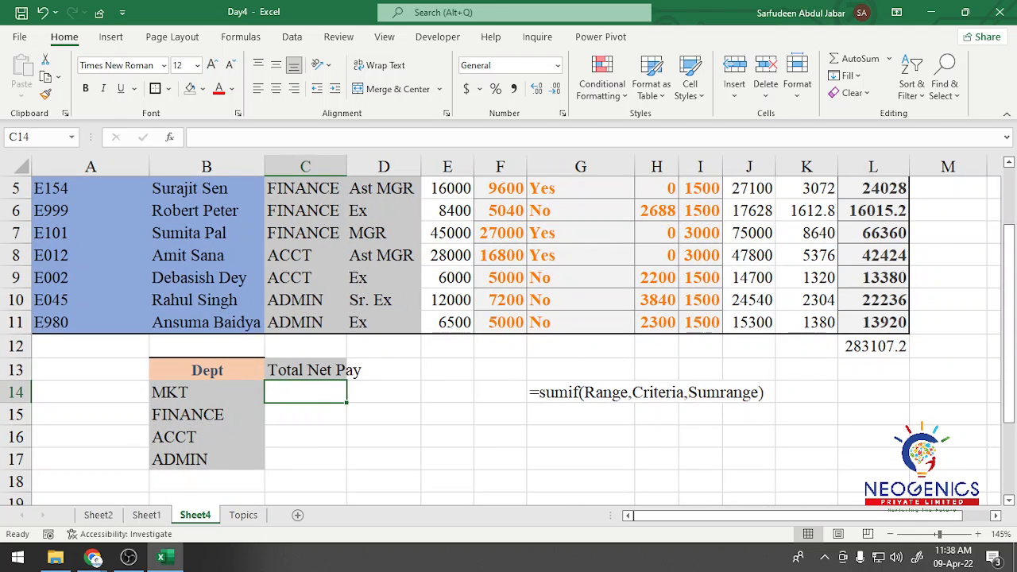
pyautogui.scroll(1, 509, 334)
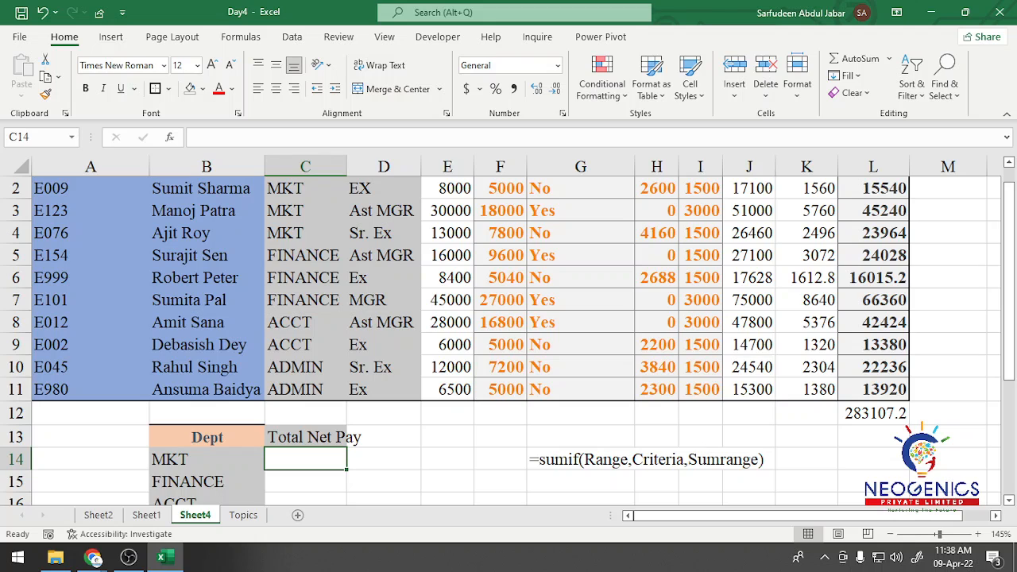
pyautogui.write('=sumif')
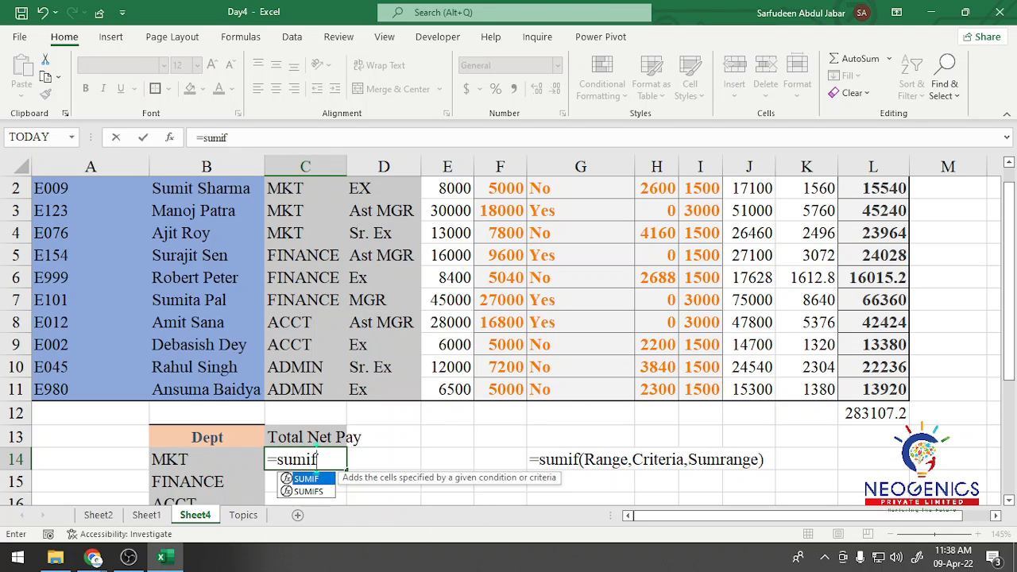
pyautogui.write('(')
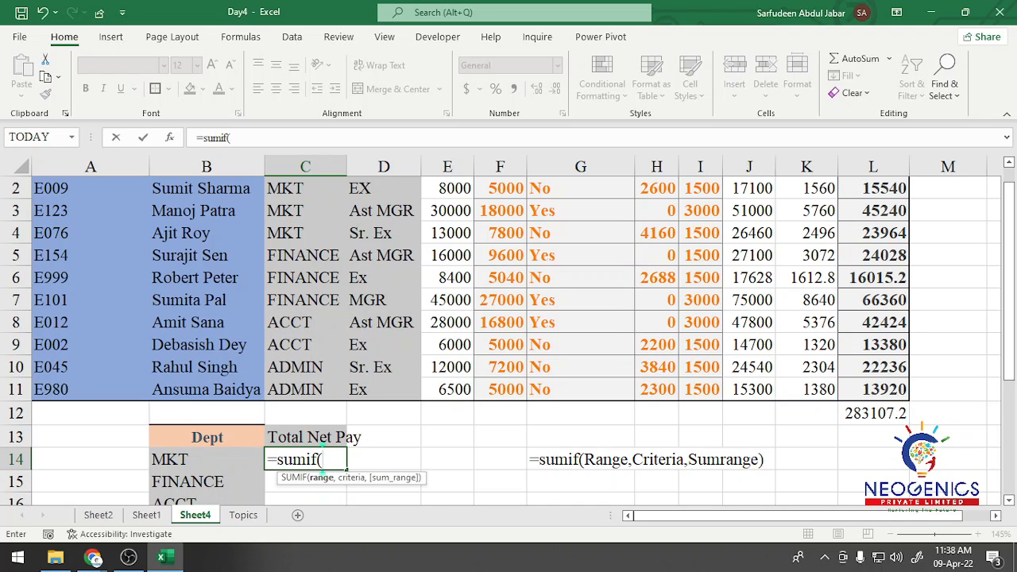
pyautogui.scroll(1, 323, 445)
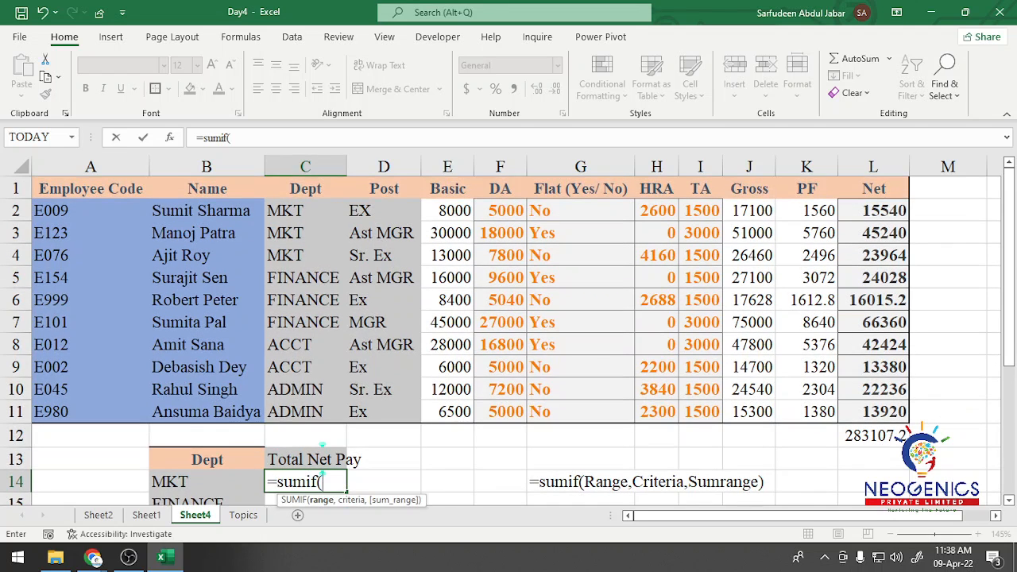
pyautogui.click(206, 211)
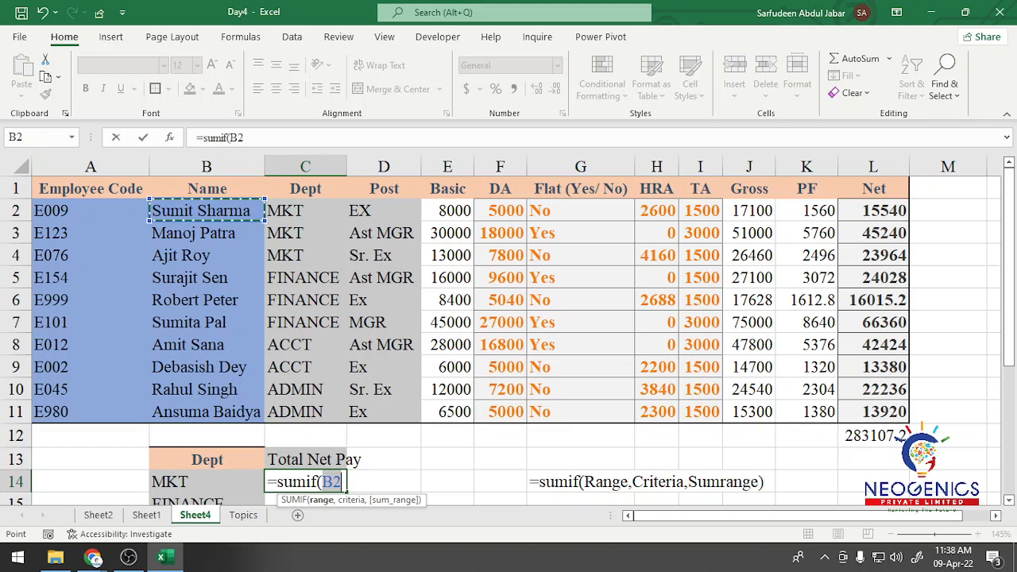
pyautogui.moveTo(305, 210); pyautogui.dragTo(333, 413)
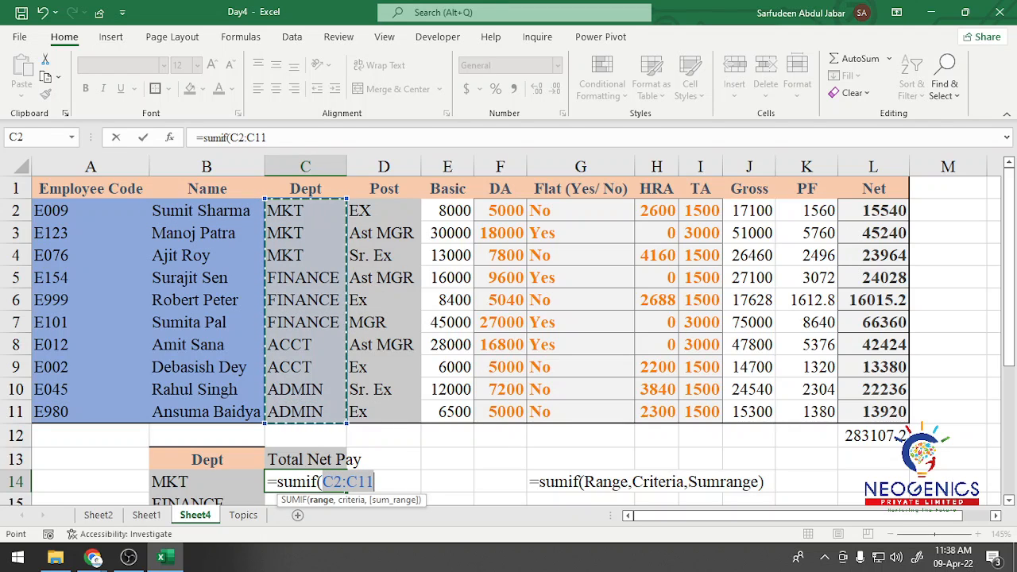
pyautogui.press('F4')
pyautogui.write(',')
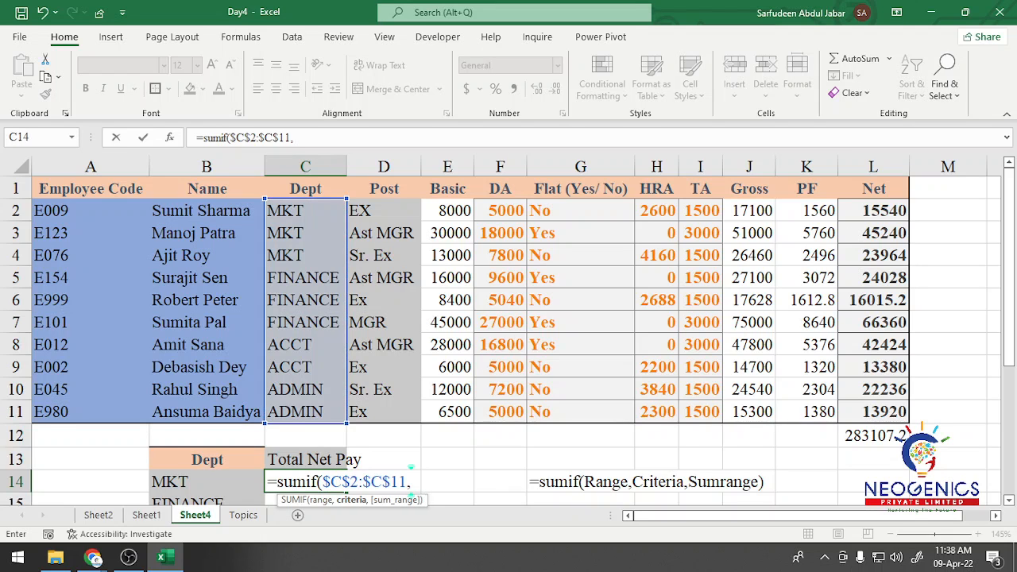
# Complete the C14 SUMIF formula with B14 as the criteria and the Net cells $L$2:$L$11 as the absolute sum range.
pyautogui.scroll(-1, 411, 477)
pyautogui.click(207, 414)
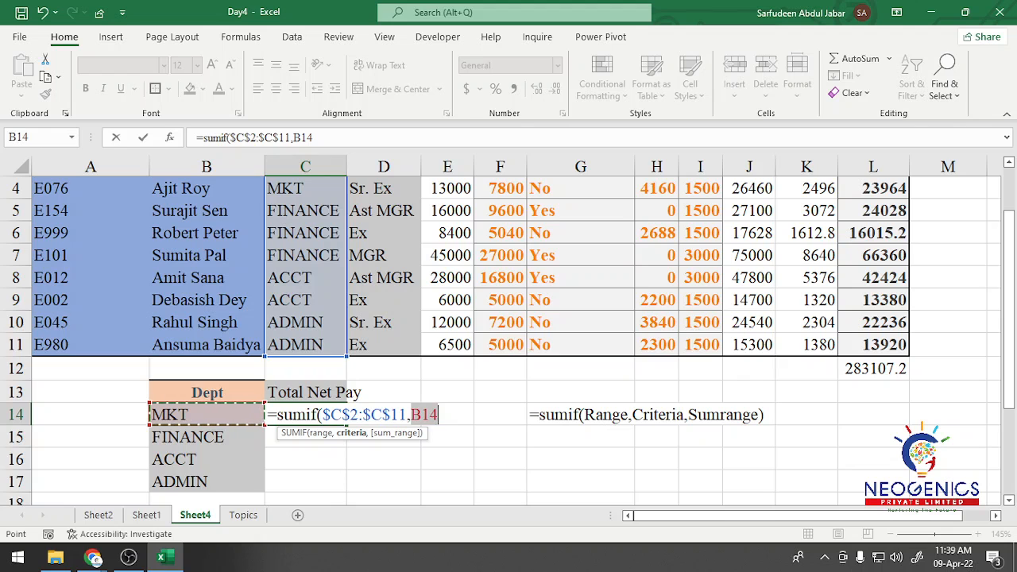
pyautogui.write(',')
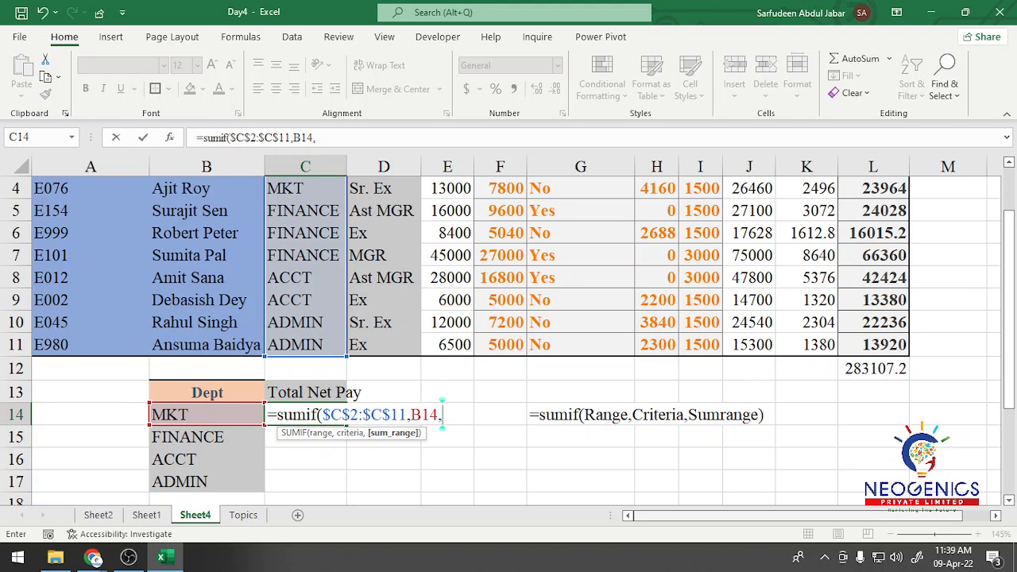
pyautogui.hscroll(1, 442, 414)
pyautogui.scroll(1, 442, 414)
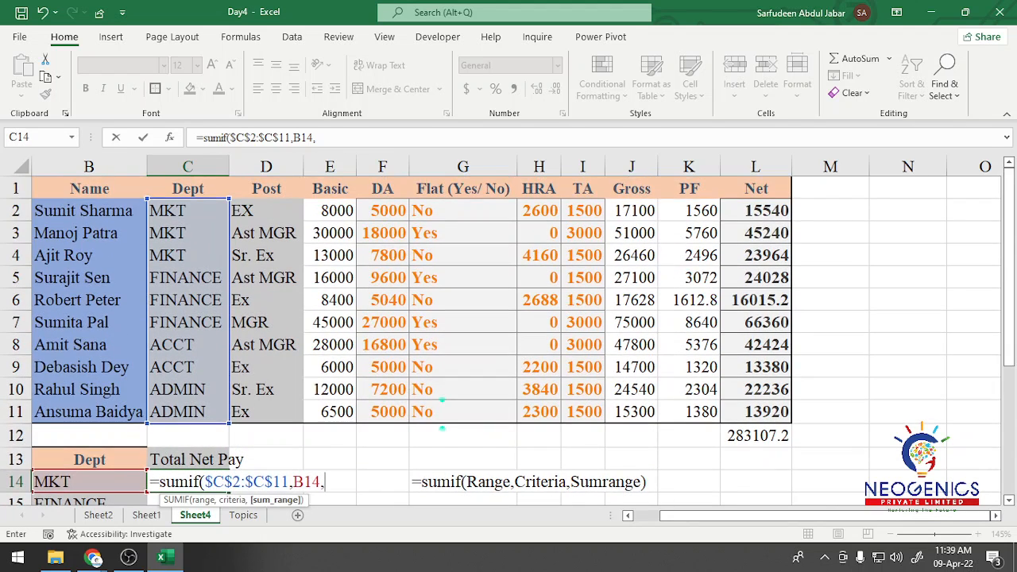
pyautogui.moveTo(755, 210); pyautogui.dragTo(782, 411)
pyautogui.press('F4')
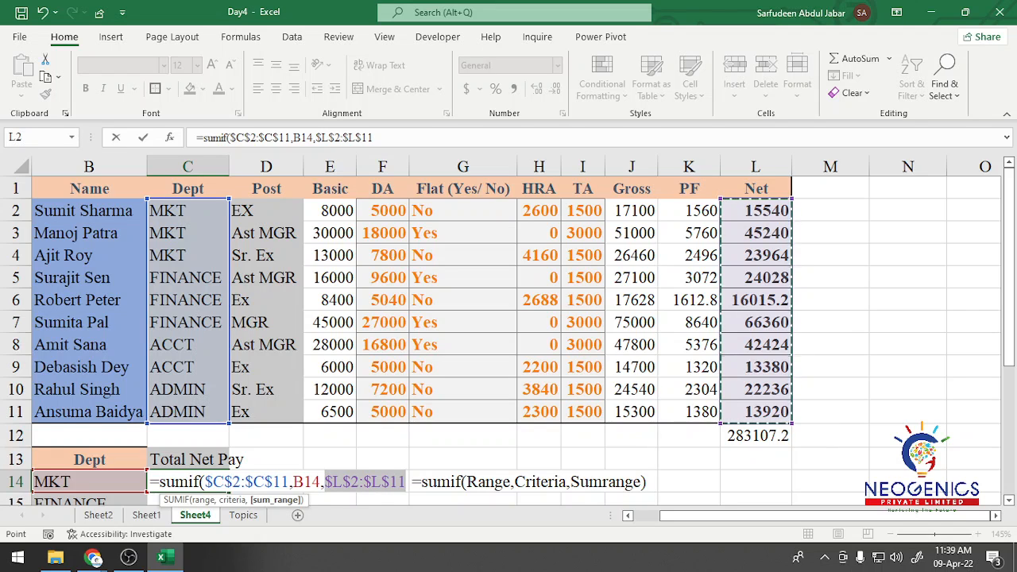
pyautogui.write(')')
pyautogui.press('Return')
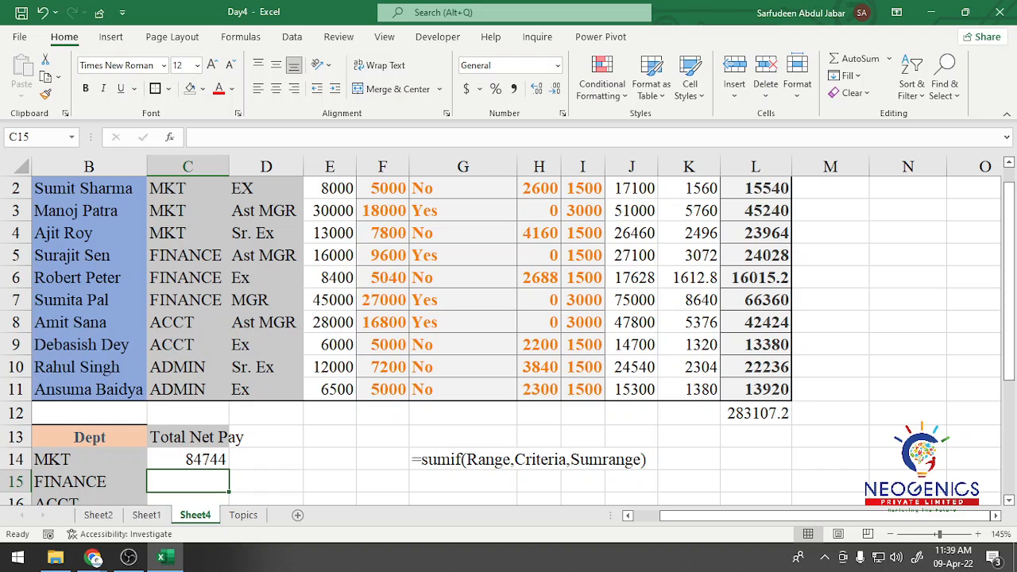
# Review the references of the SUMIF formula in C14 and fill it down through C17 for the remaining departments.
pyautogui.click(187, 460)
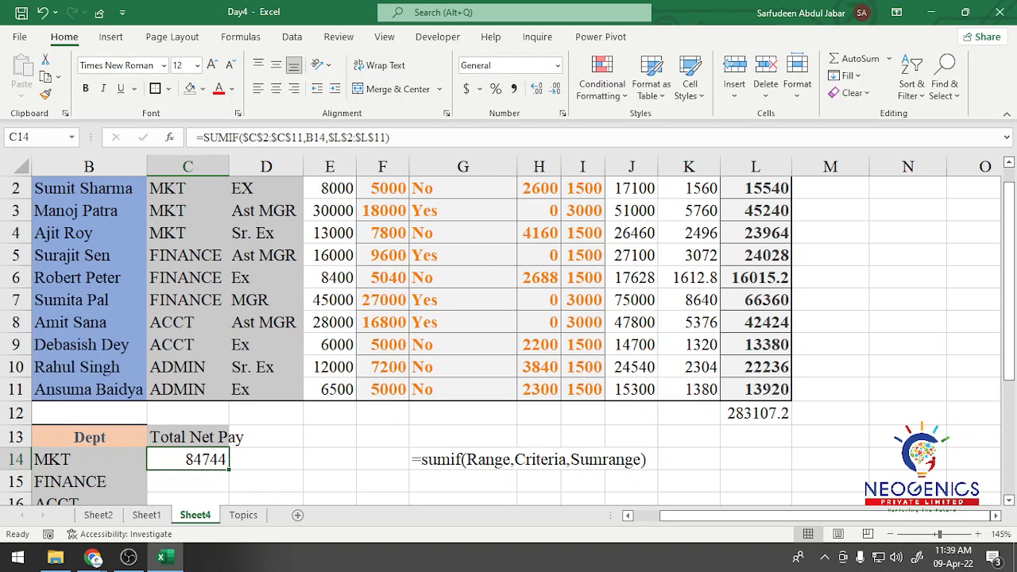
pyautogui.moveTo(716, 516); pyautogui.dragTo(688, 515)
pyautogui.press('F2')
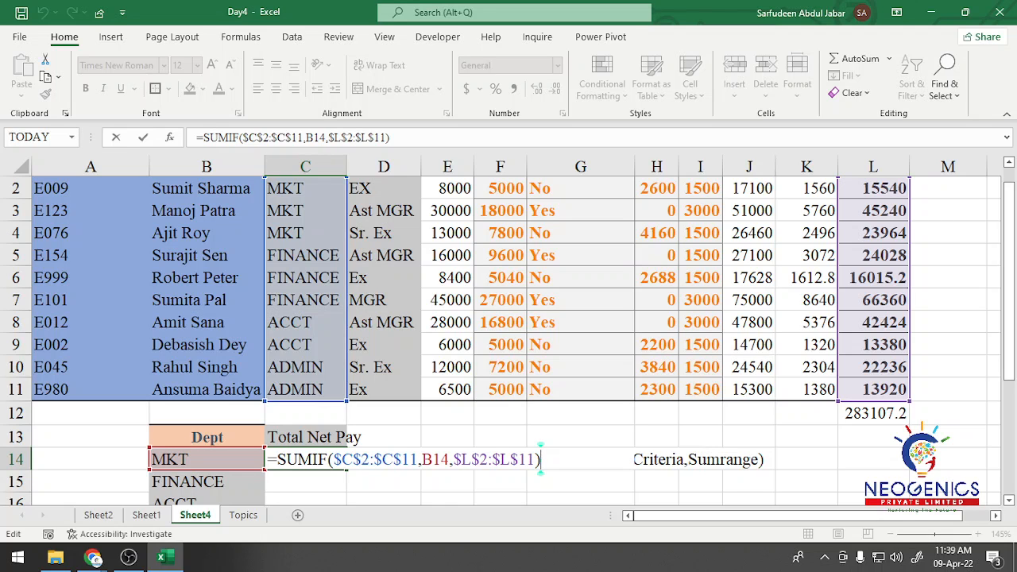
pyautogui.press('Return')
pyautogui.scroll(-1, 541, 459)
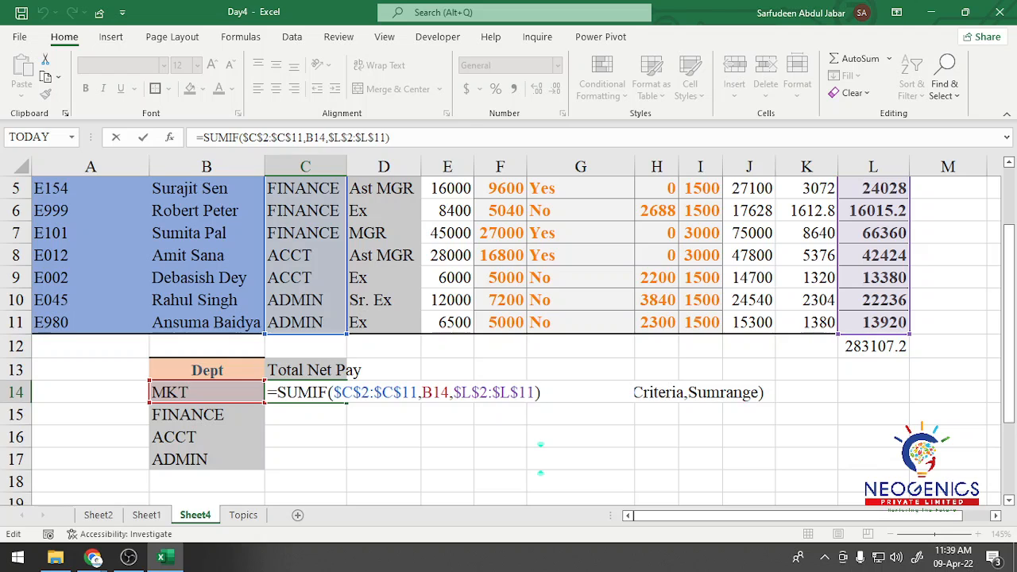
pyautogui.press('Return')
pyautogui.click(305, 393)
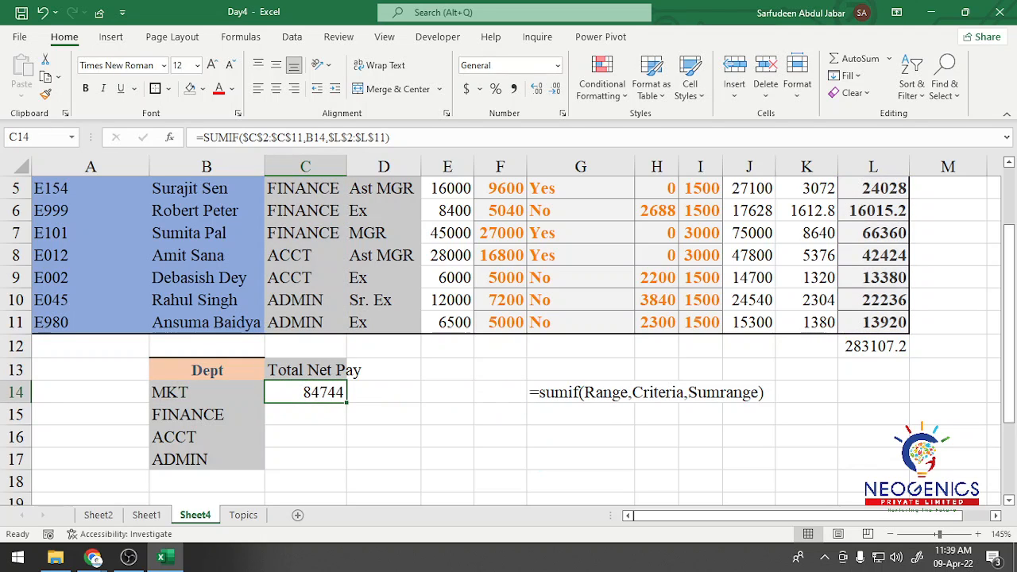
pyautogui.moveTo(346, 403); pyautogui.dragTo(342, 467)
pyautogui.click(383, 414)
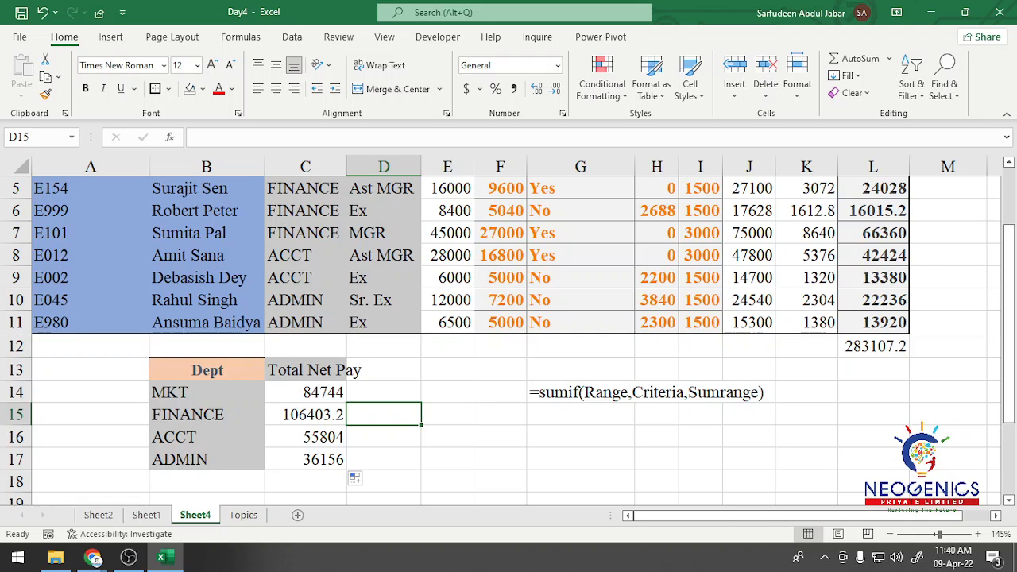
# Total the department net pays C14:C17 in C18 with a SUM formula and compare it with the Net column's total.
pyautogui.click(306, 482)
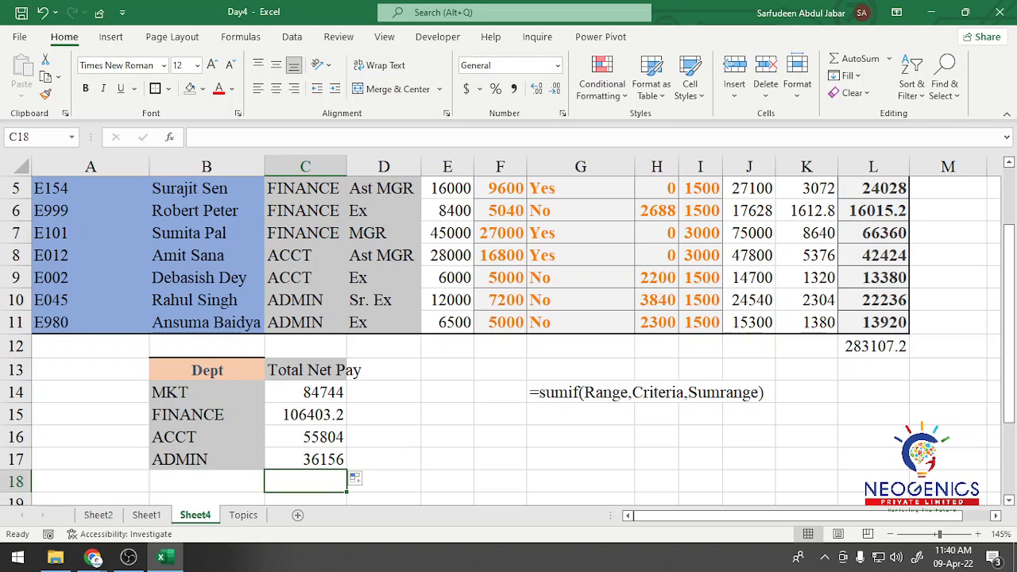
pyautogui.hotkey('alt', '=')
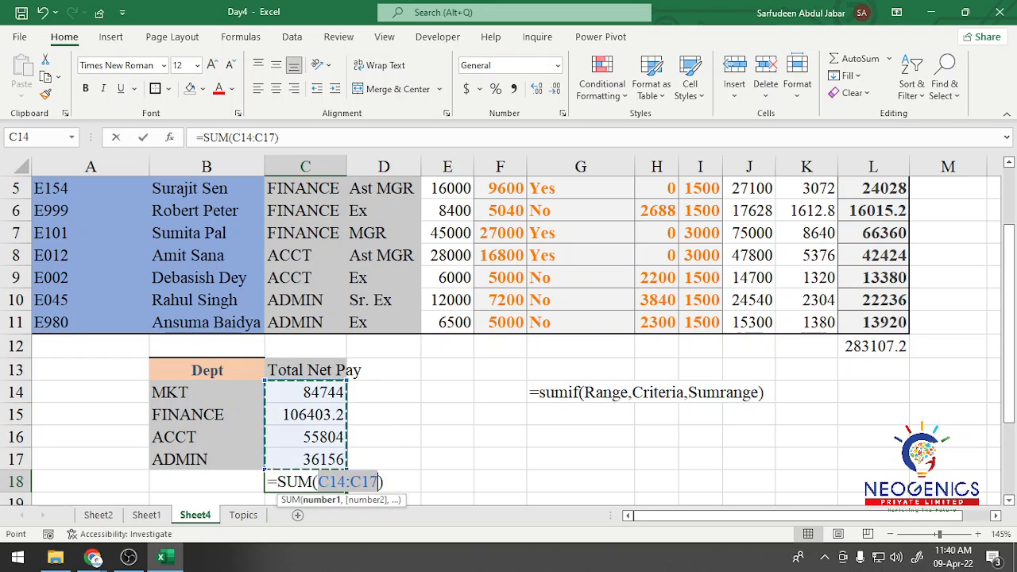
pyautogui.press('Return')
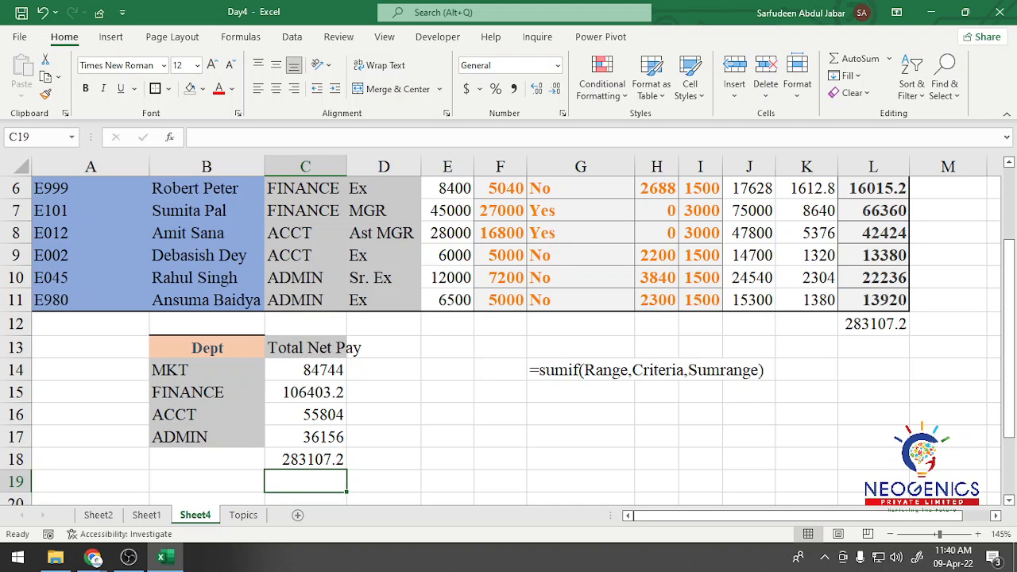
pyautogui.scroll(2, 509, 333)
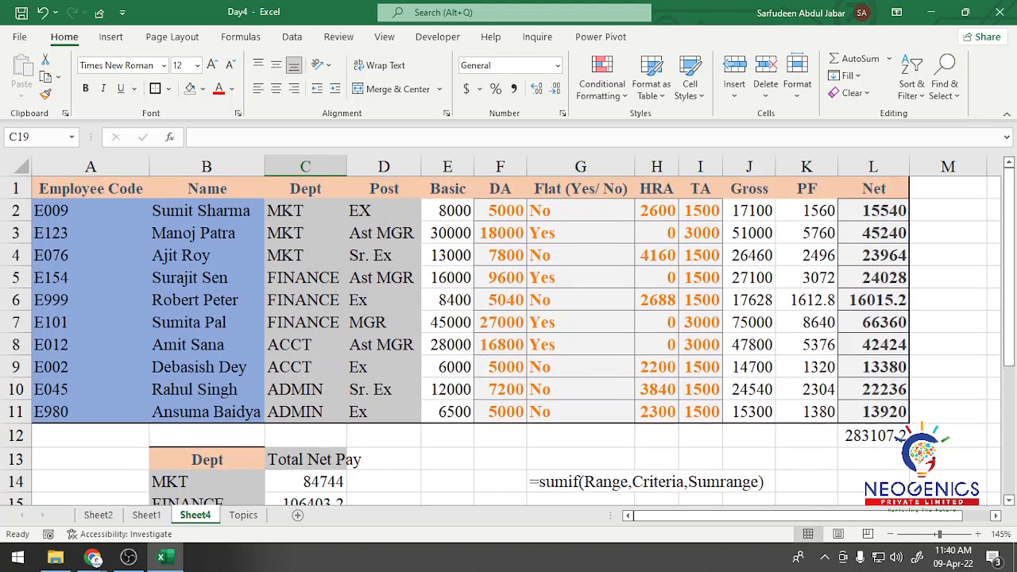
pyautogui.scroll(-1, 509, 334)
pyautogui.scroll(-2, 509, 334)
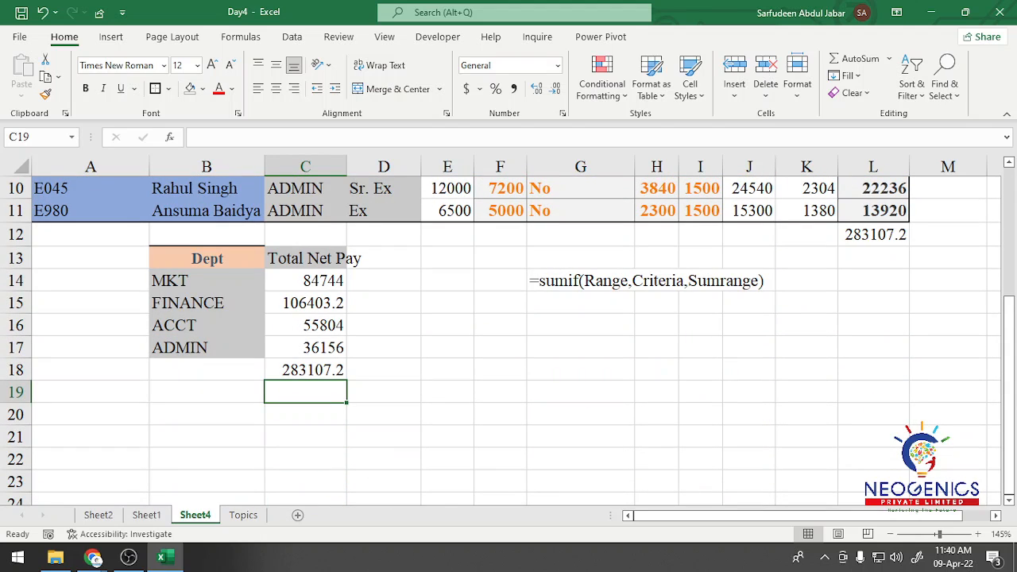
# Copy the department names in B14:B17 to a new list starting at B22.
pyautogui.click(207, 258)
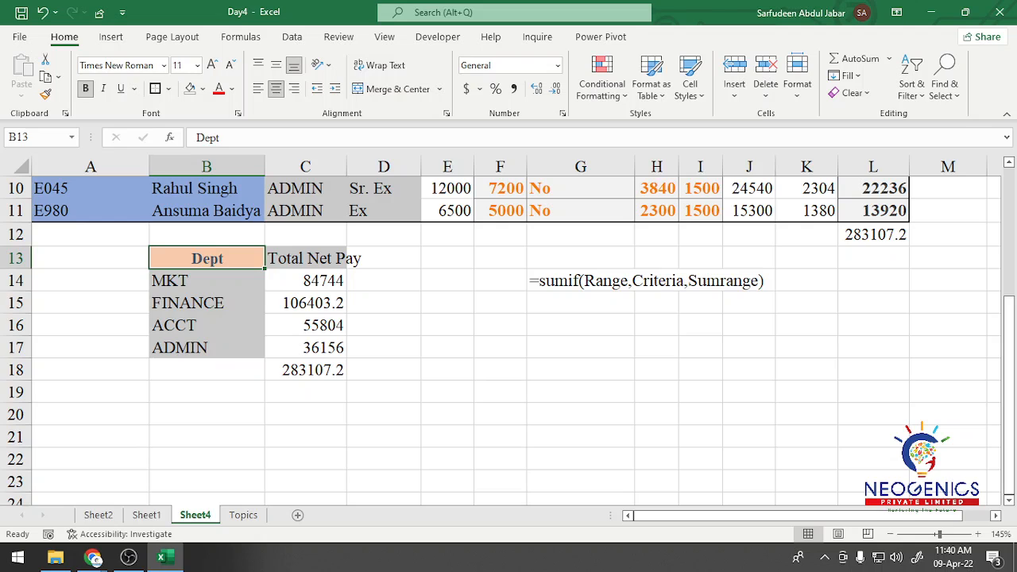
pyautogui.moveTo(206, 280); pyautogui.dragTo(206, 347)
pyautogui.hotkey('ctrl', 'c')
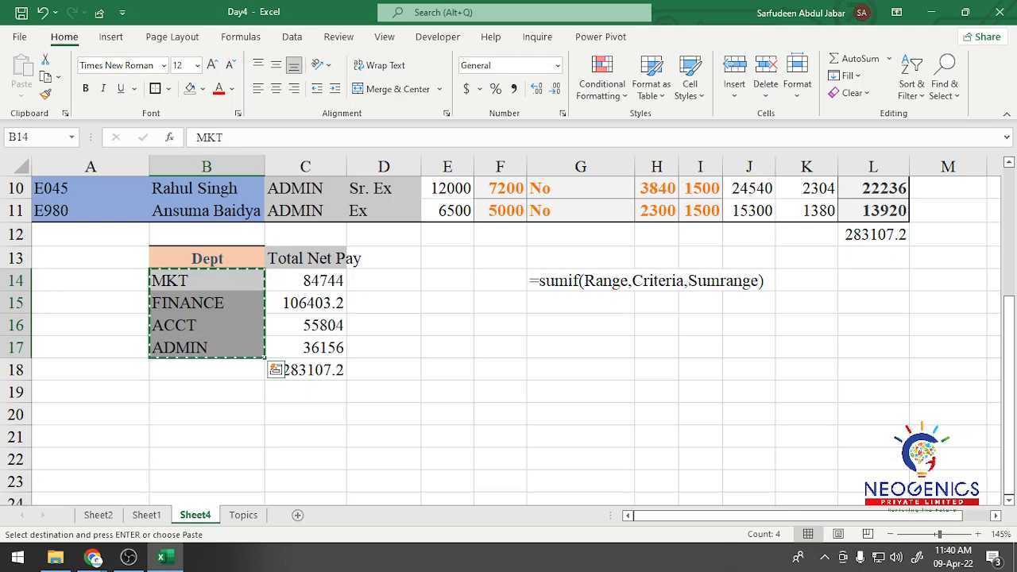
pyautogui.click(207, 459)
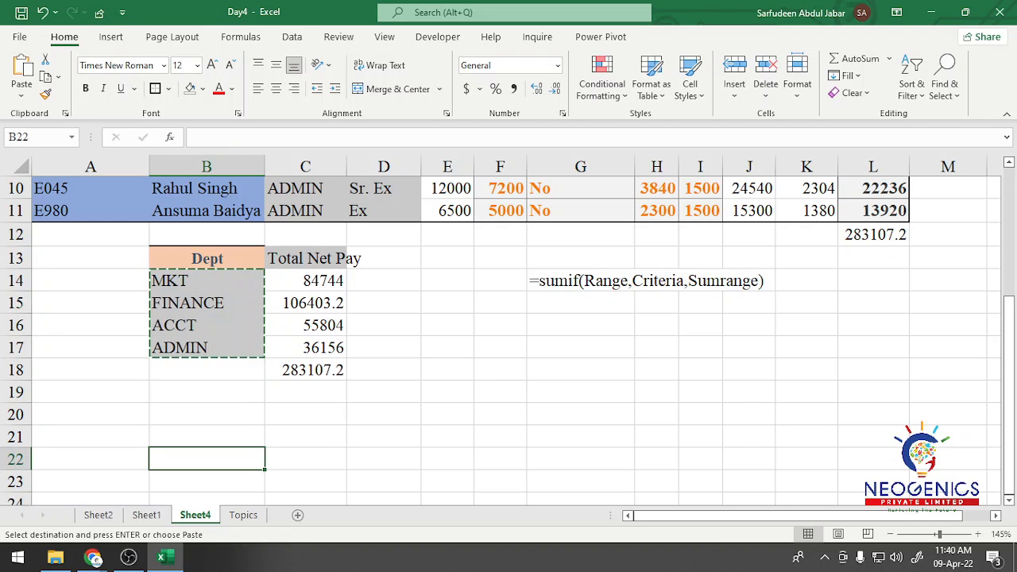
pyautogui.hotkey('ctrl', 'v')
# Copy the Post entries in D2:D11 to a new list starting at D22, beside the copied department names.
pyautogui.scroll(3, 508, 334)
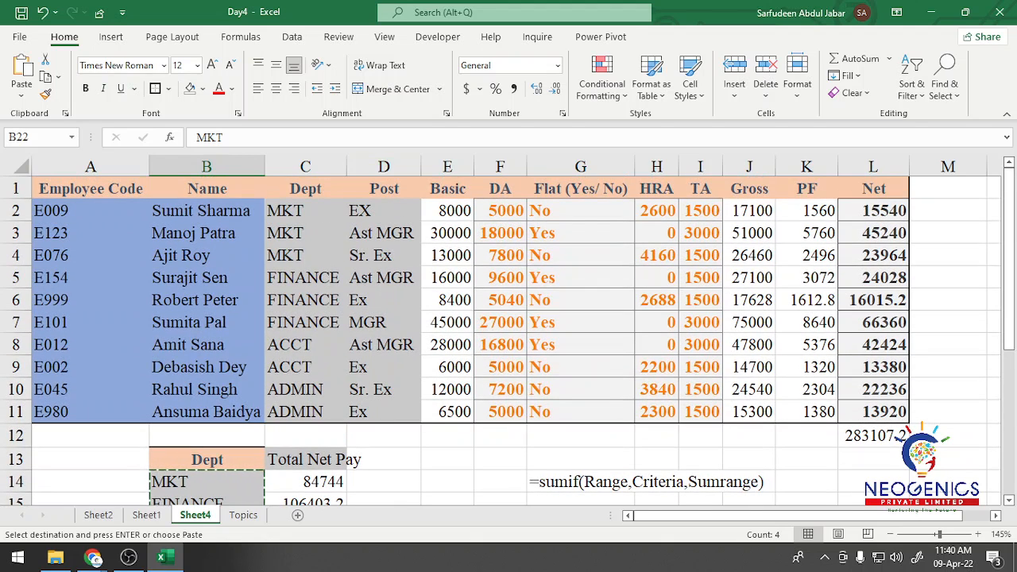
pyautogui.click(383, 211)
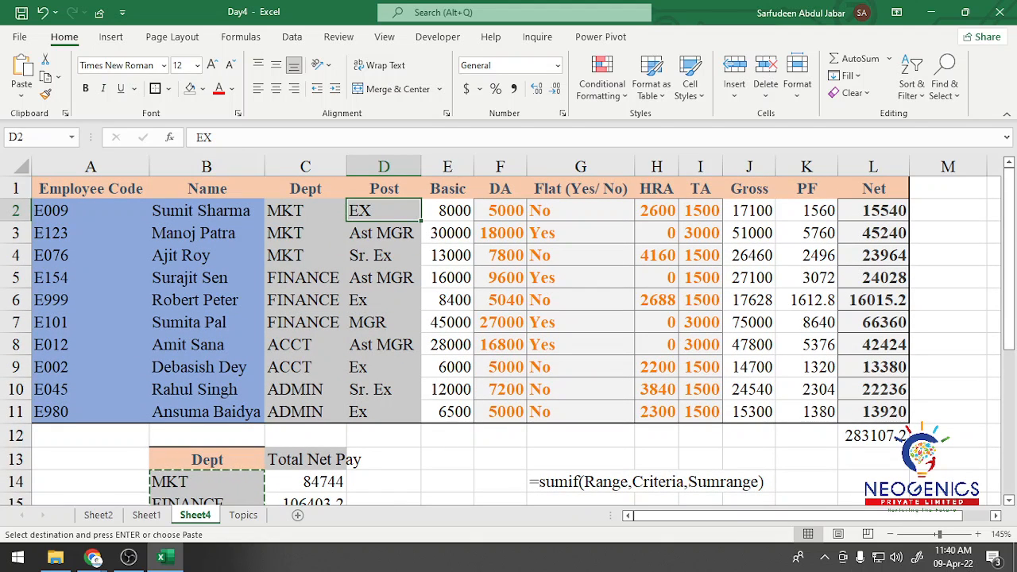
pyautogui.click(384, 233)
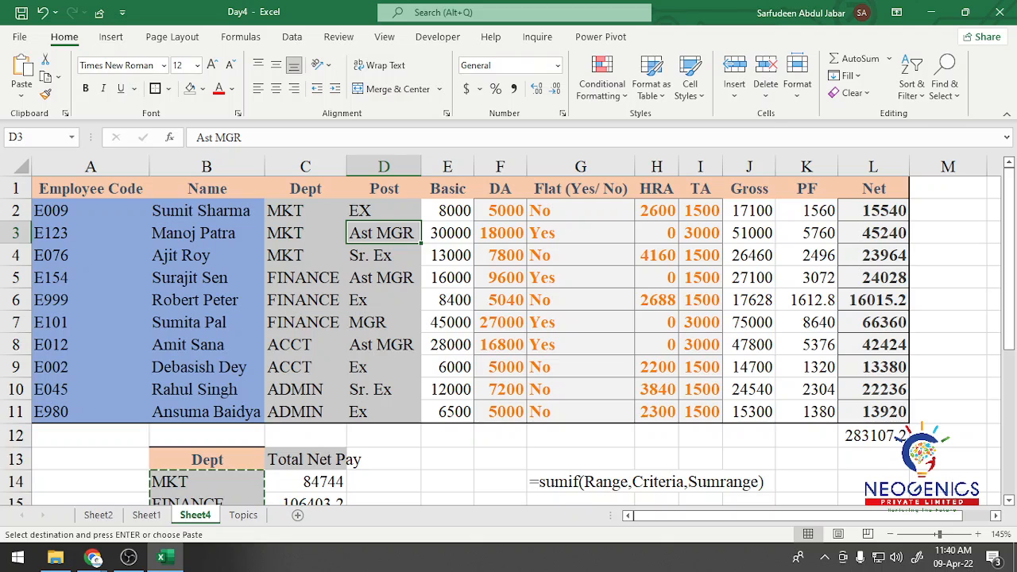
pyautogui.click(383, 323)
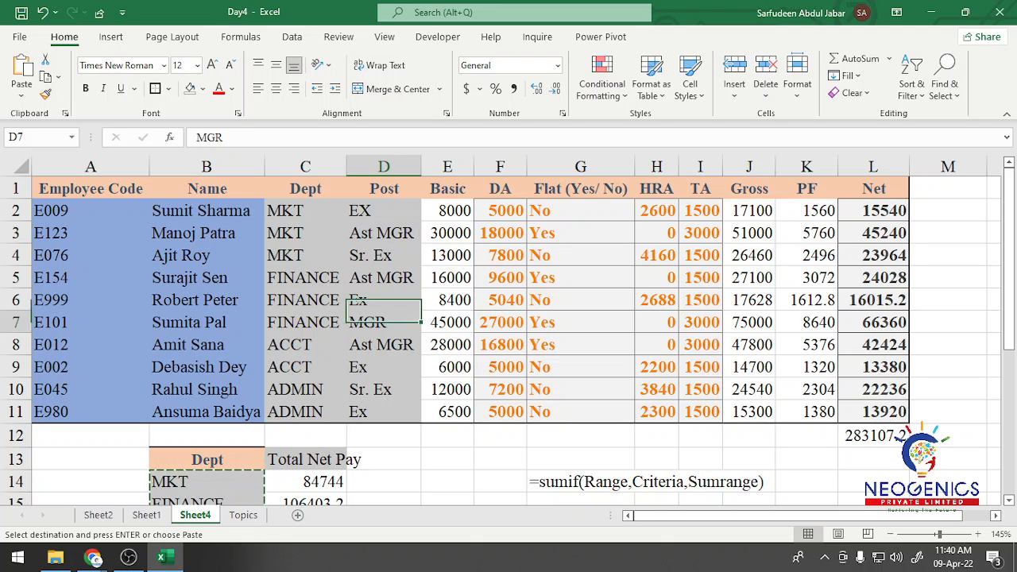
pyautogui.click(384, 389)
pyautogui.moveTo(384, 211); pyautogui.dragTo(383, 412)
pyautogui.hotkey('ctrl', 'c')
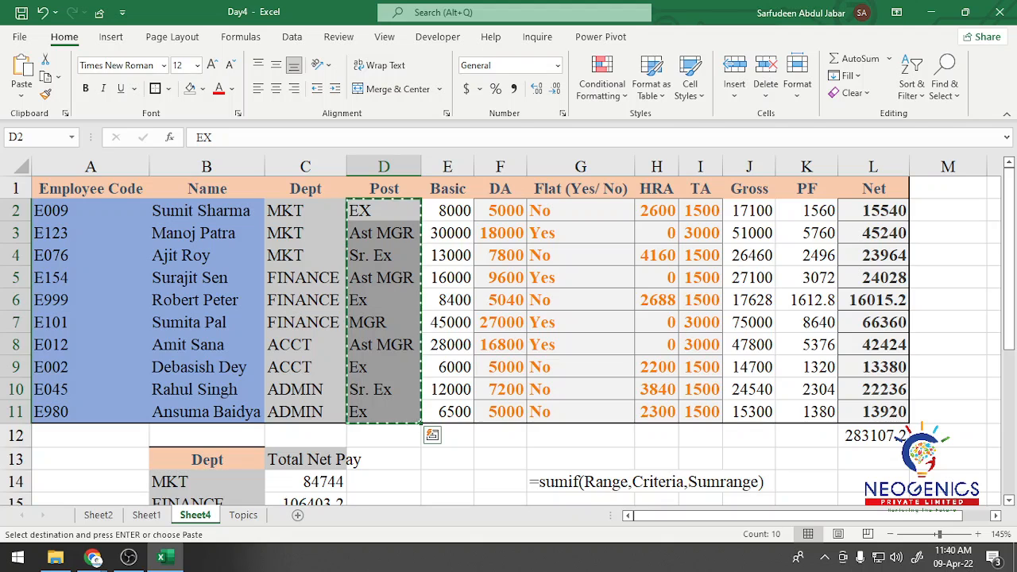
pyautogui.scroll(-2, 509, 334)
pyautogui.scroll(-2, 509, 334)
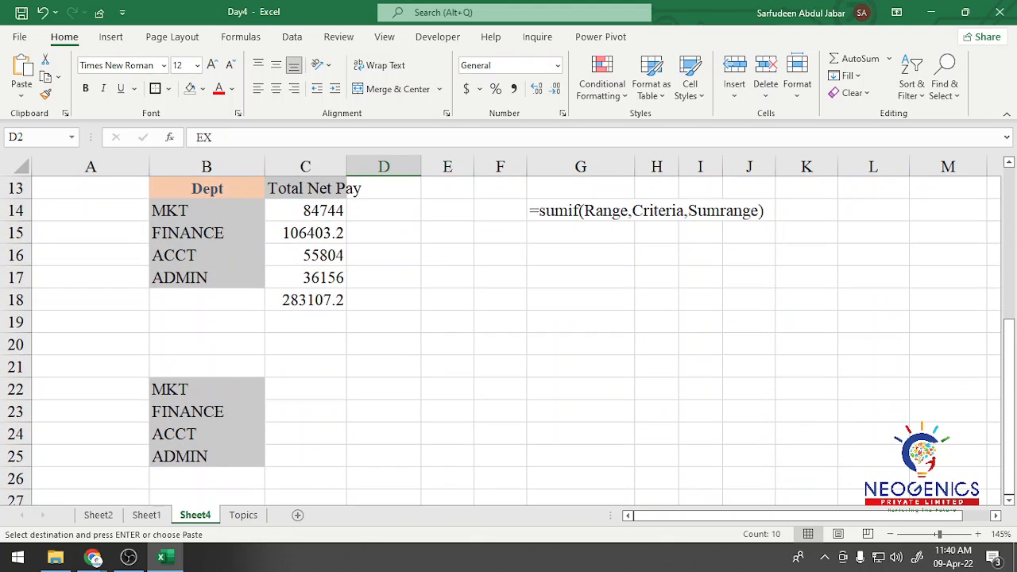
pyautogui.click(384, 390)
pyautogui.hotkey('ctrl', 'v')
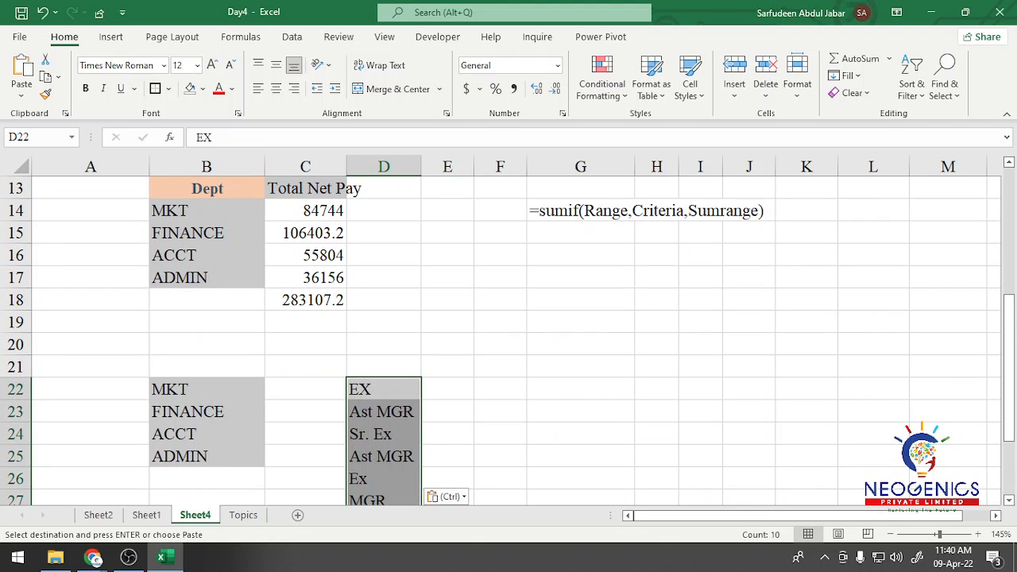
pyautogui.scroll(-2, 509, 333)
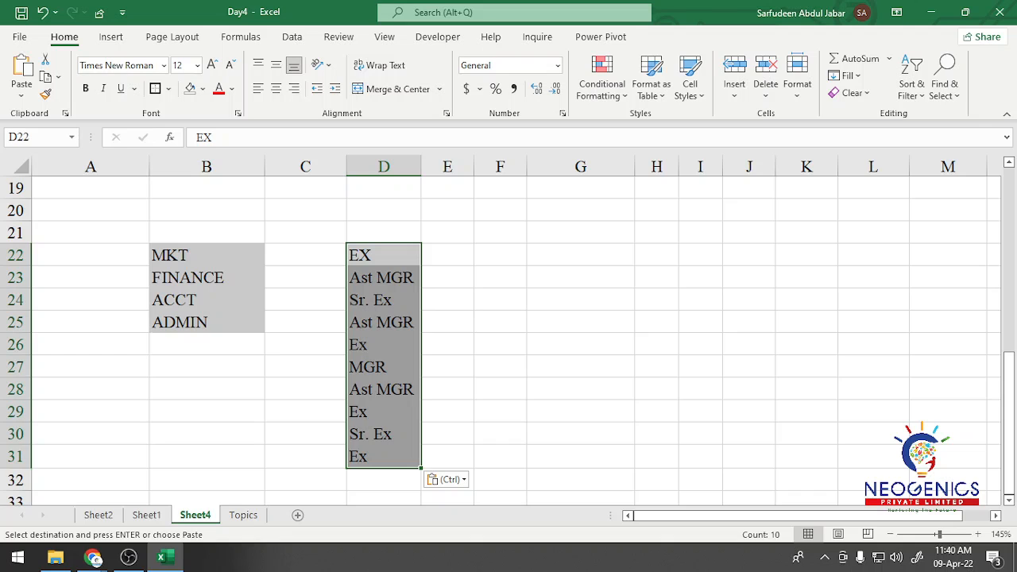
# Remove the duplicate posts from the copied list in D22:D31, treating the data as having no headers.
pyautogui.click(292, 36)
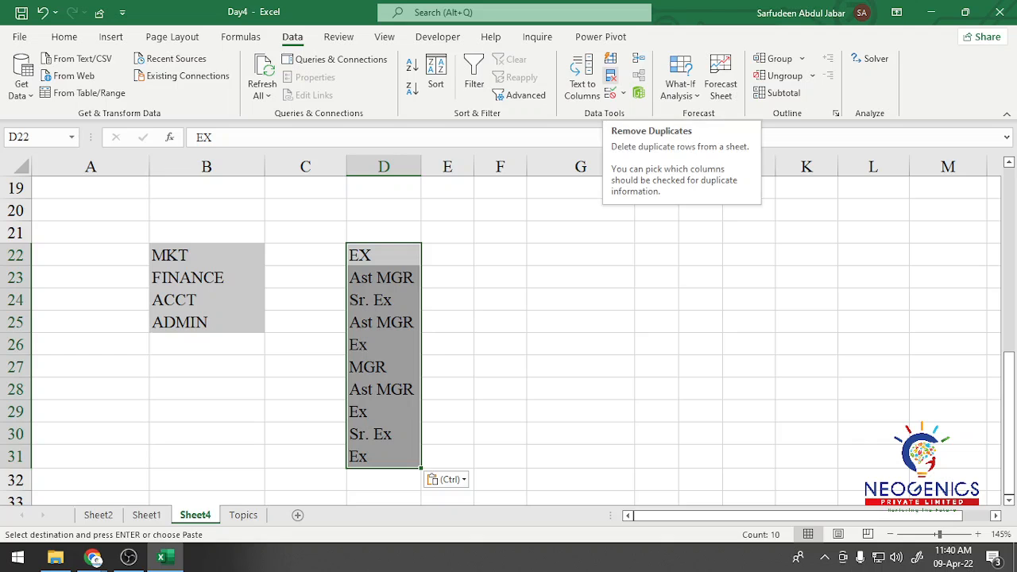
pyautogui.click(610, 76)
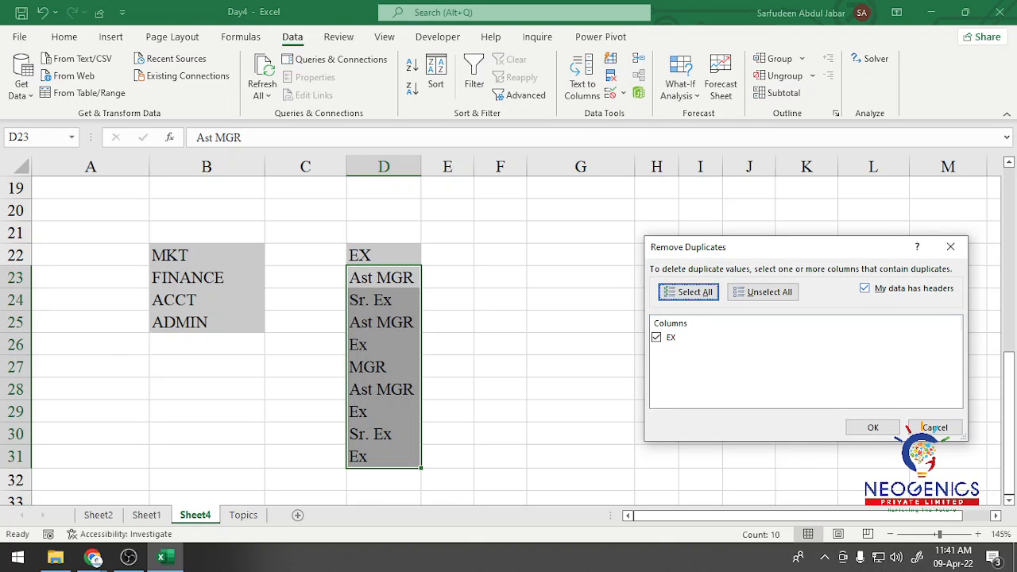
pyautogui.hotkey('alt', 'm')
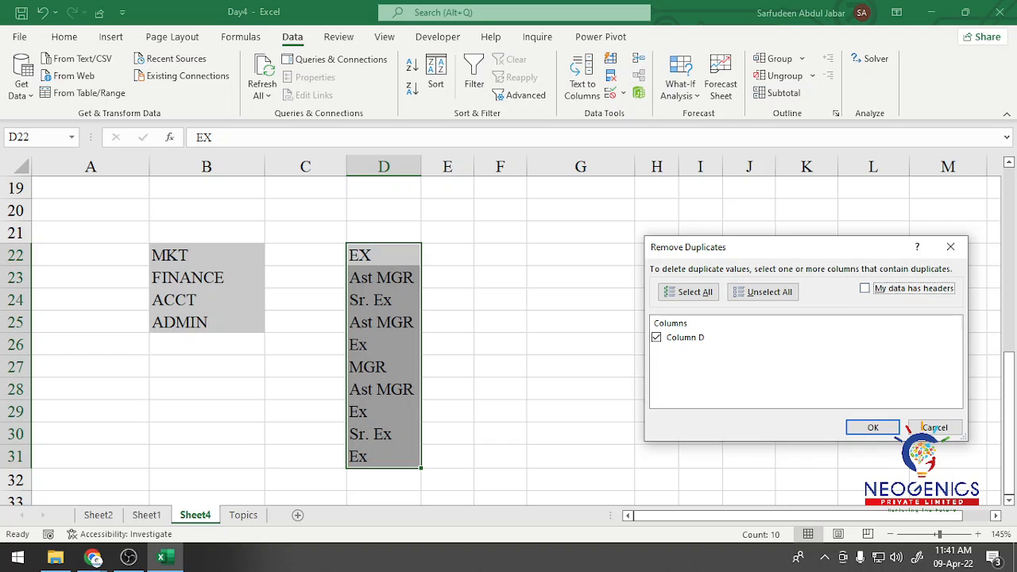
pyautogui.press('Return')
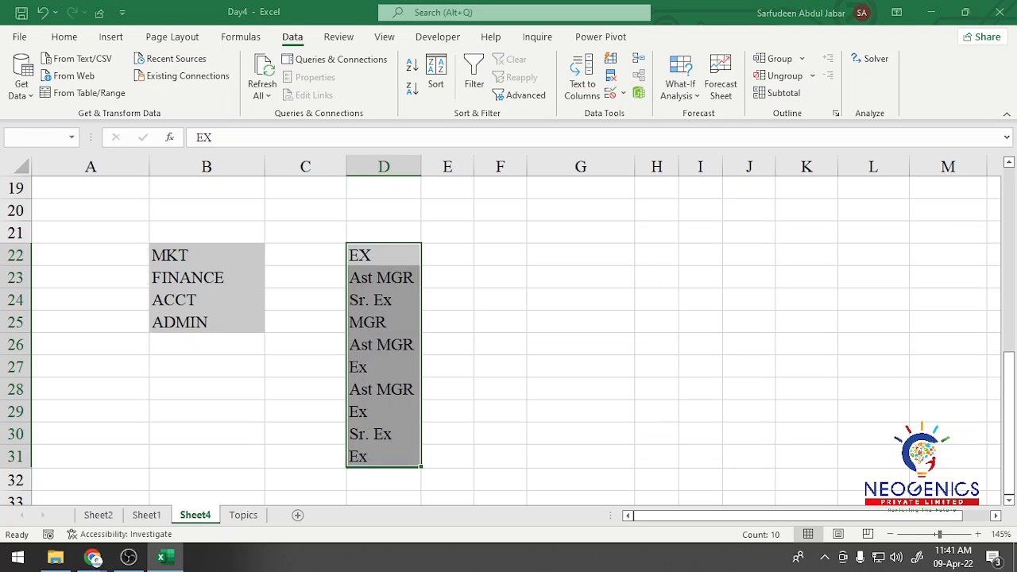
pyautogui.press('Return')
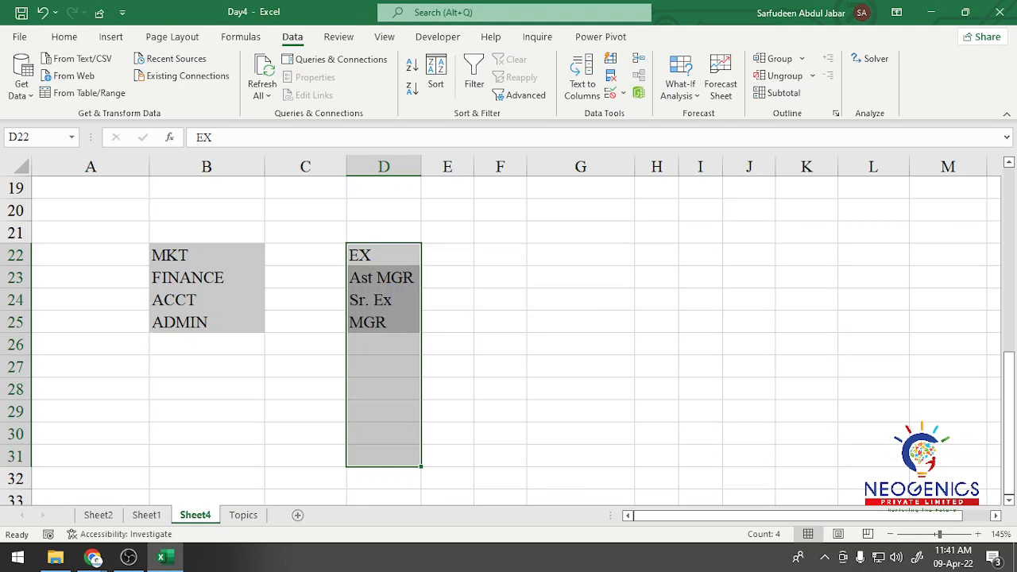
pyautogui.click(580, 299)
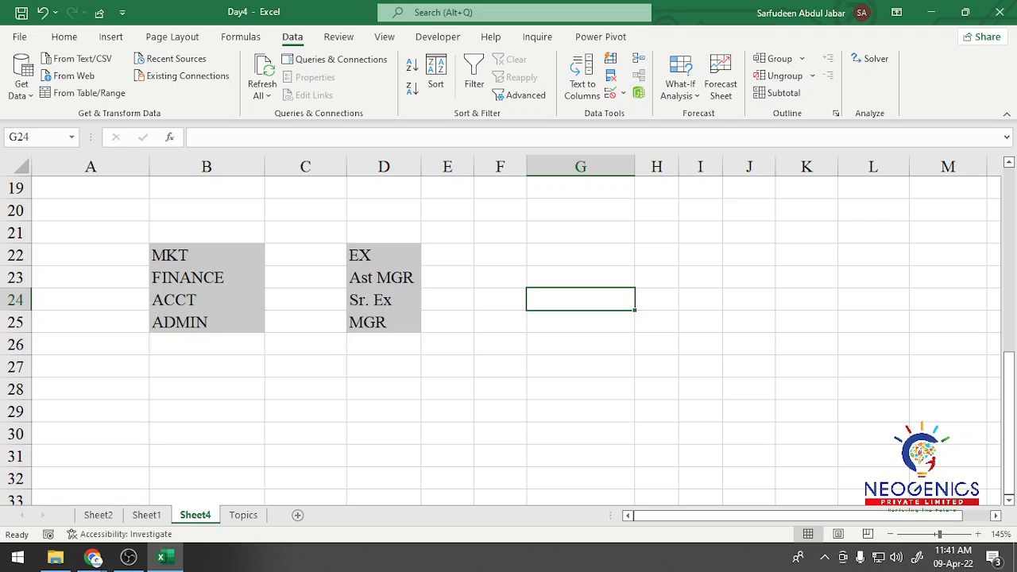
# Copy the unique posts in D22:D25 and paste them transposed as a heading row starting at C21.
pyautogui.moveTo(383, 255); pyautogui.dragTo(384, 322)
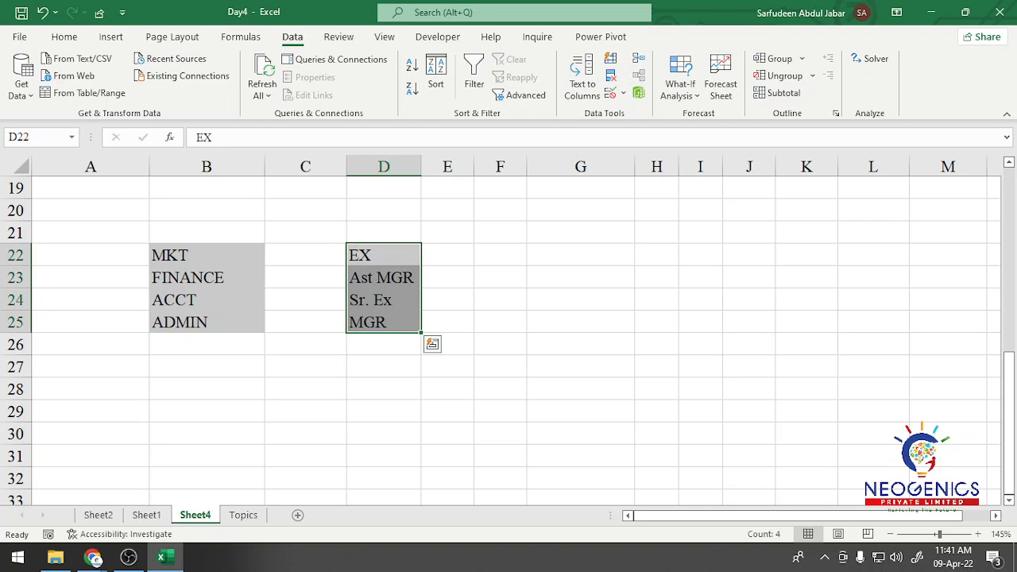
pyautogui.hotkey('ctrl', 'c')
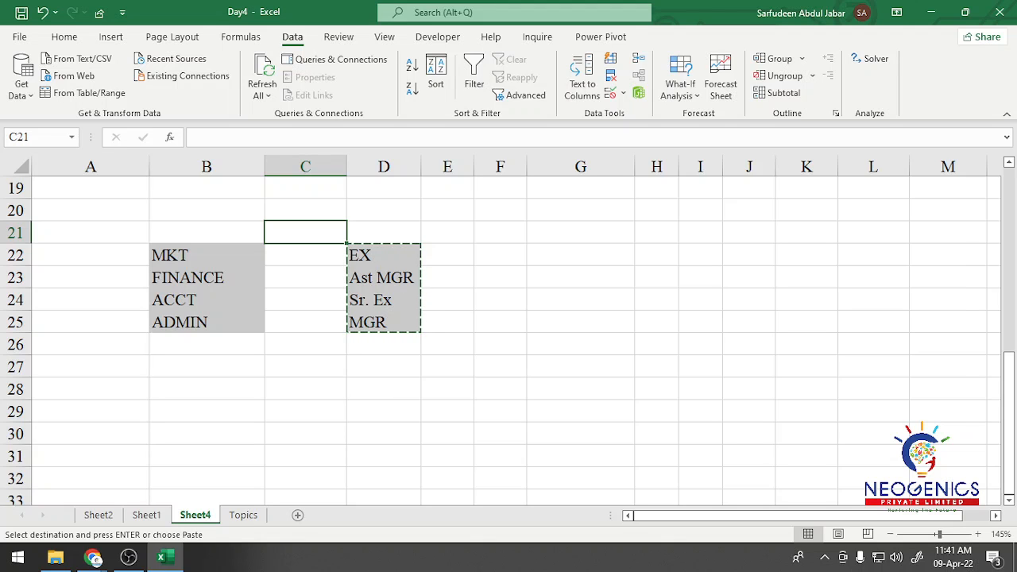
pyautogui.hotkey('ctrl', 'alt', 'v')
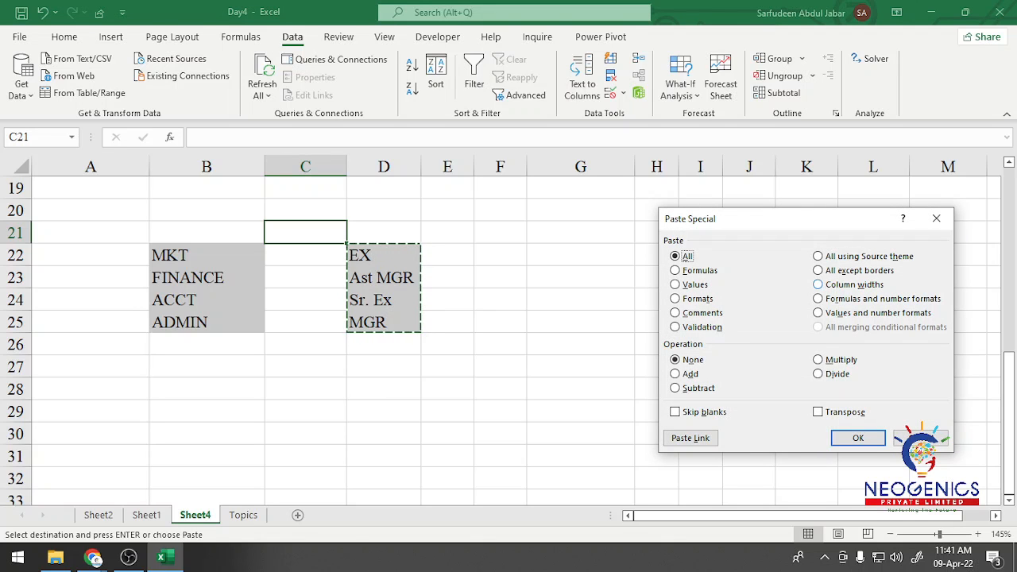
pyautogui.click(818, 412)
pyautogui.click(858, 438)
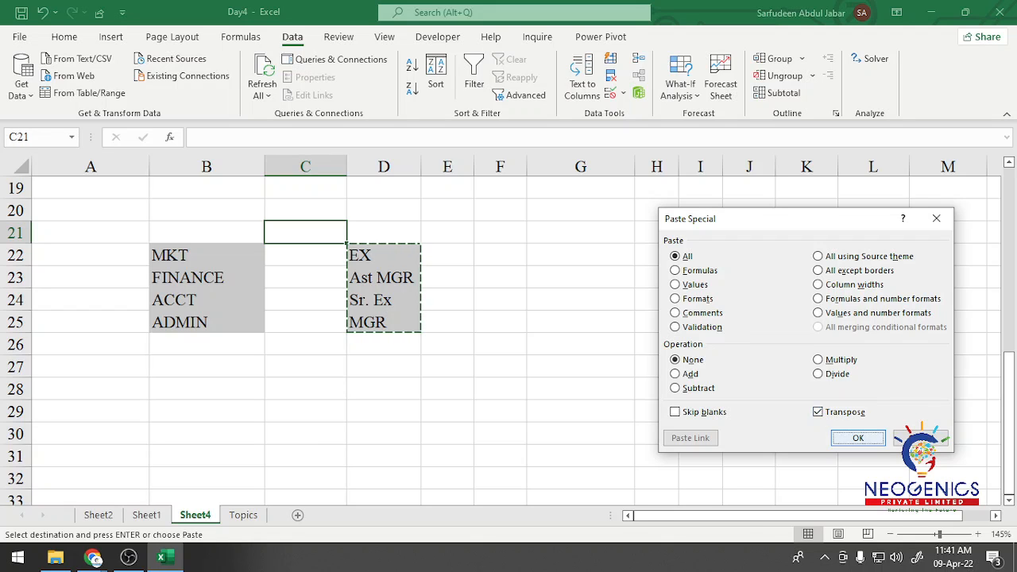
pyautogui.click(500, 299)
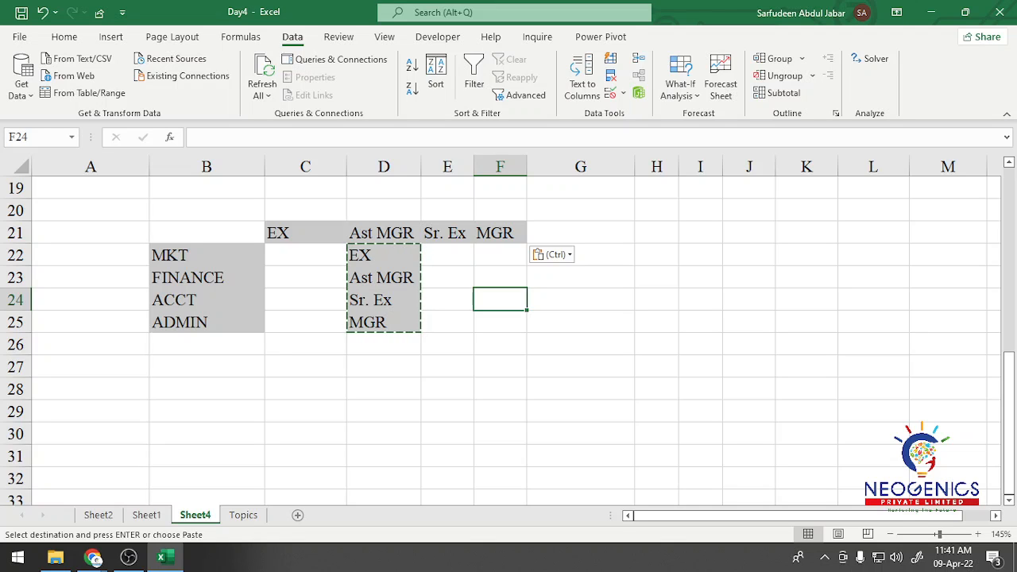
# Clear the contents and formatting of the vertical post list in D22:D25.
pyautogui.moveTo(384, 255); pyautogui.dragTo(384, 323)
pyautogui.click(65, 38)
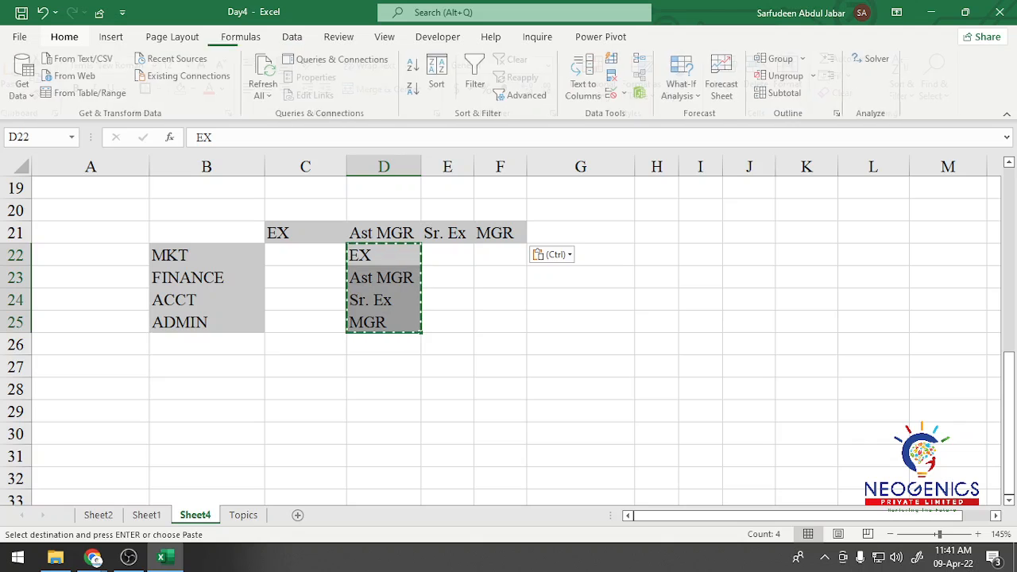
pyautogui.click(851, 93)
pyautogui.click(867, 108)
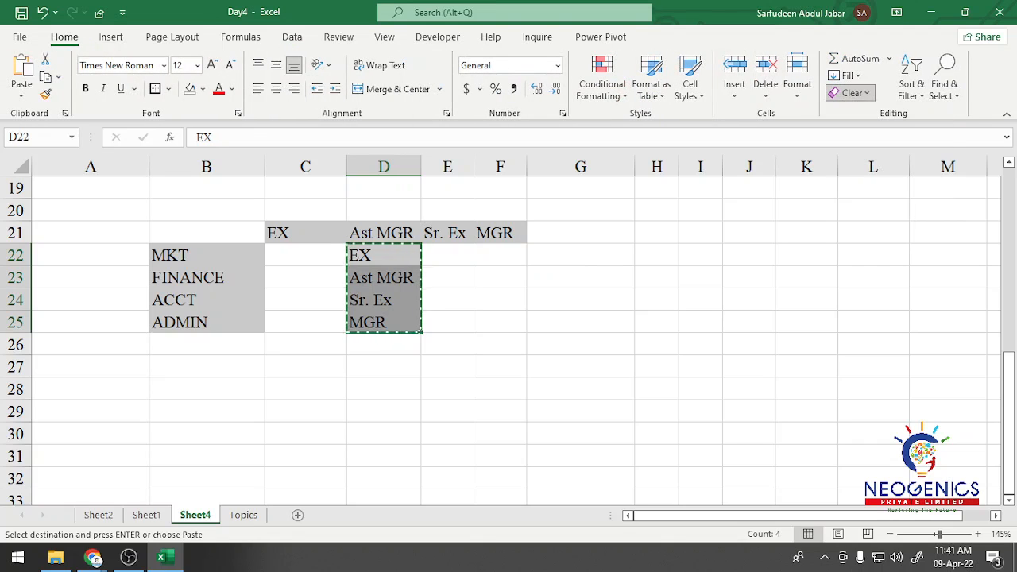
pyautogui.click(447, 277)
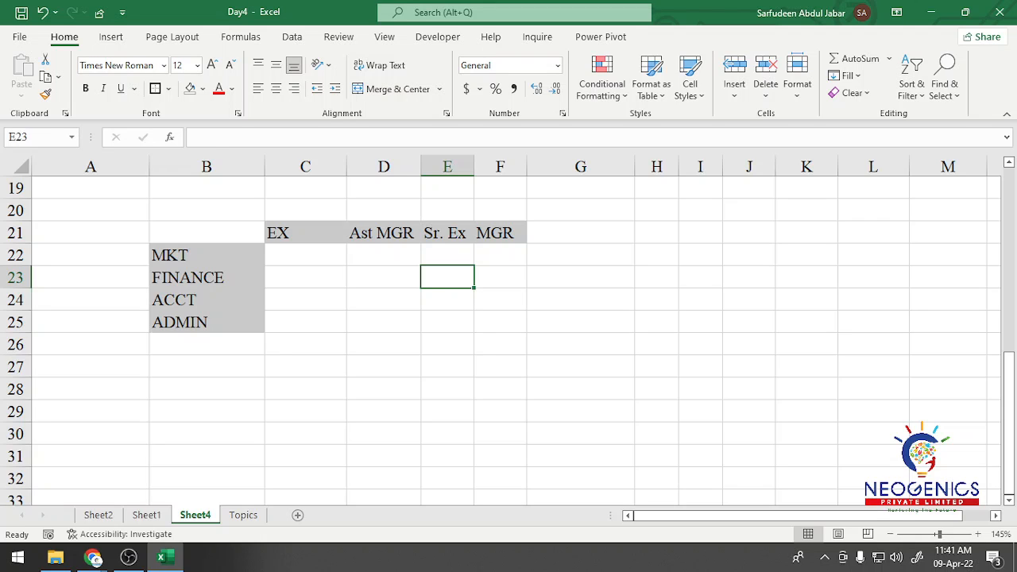
pyautogui.click(206, 255)
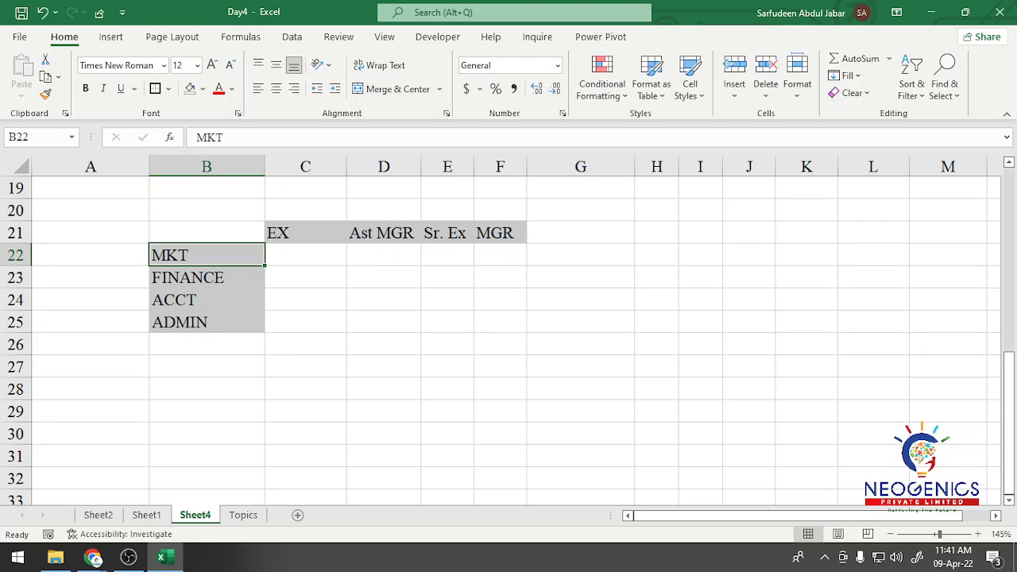
pyautogui.click(305, 255)
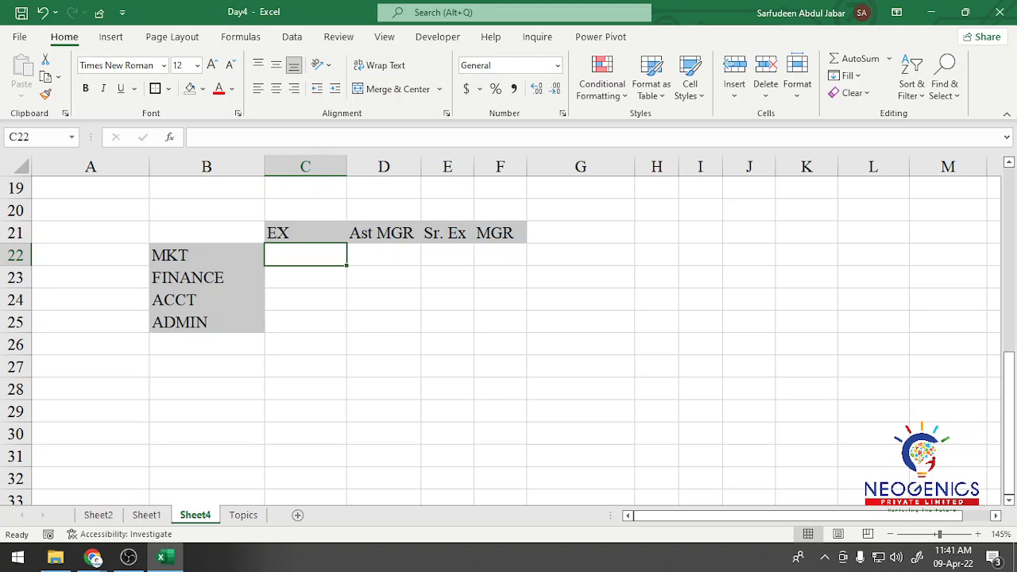
pyautogui.click(384, 255)
pyautogui.click(448, 255)
pyautogui.click(500, 255)
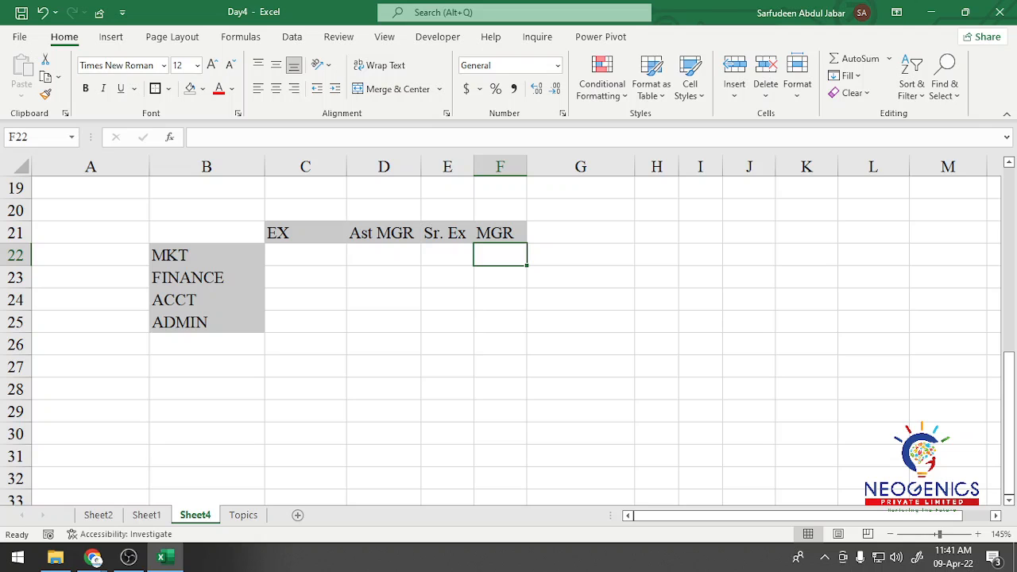
# Widen columns C through F to one equal width so the post headings fit comfortably.
pyautogui.moveTo(305, 166); pyautogui.dragTo(613, 169)
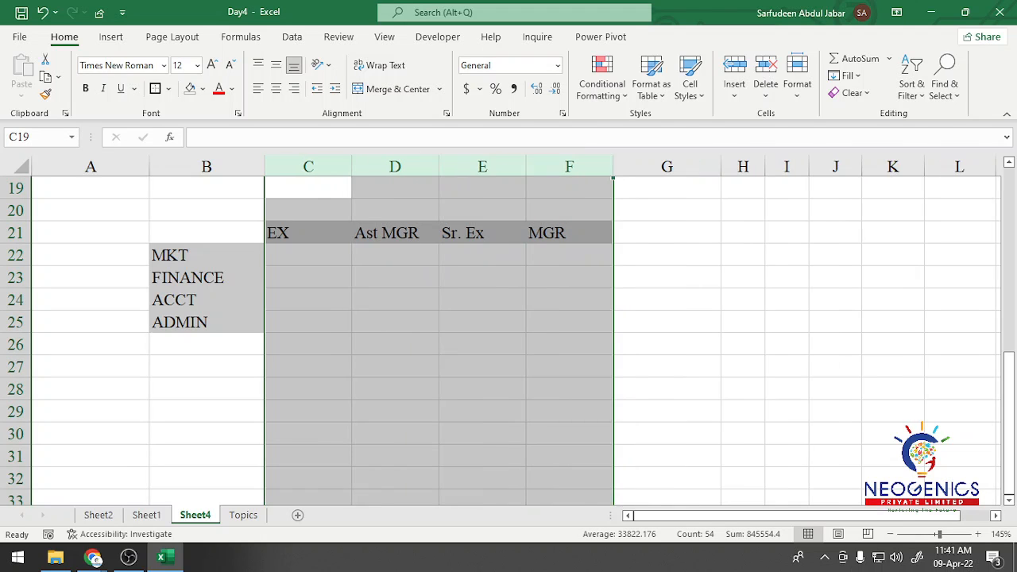
pyautogui.click(309, 255)
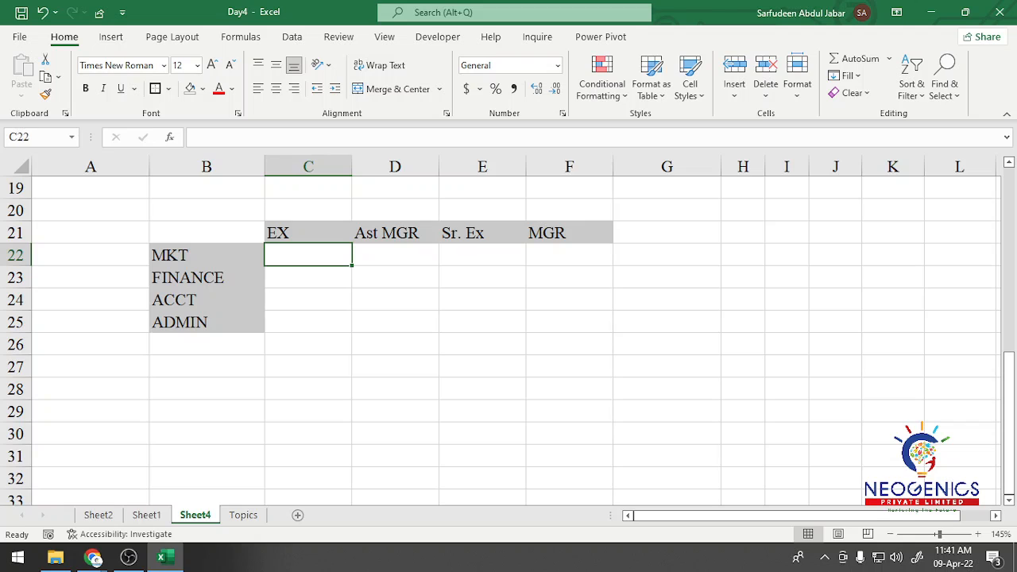
# Examine the new grid's department rows and post headings as the two criteria for each cell.
pyautogui.press('Down')
pyautogui.press('Down')
pyautogui.press('Down')
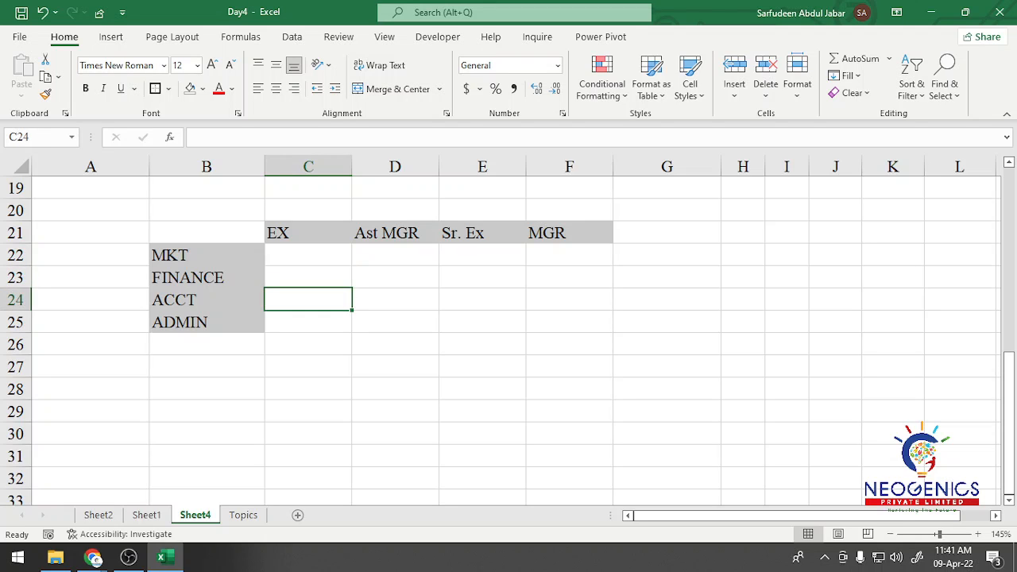
pyautogui.press('Up')
pyautogui.press('Up')
pyautogui.press('Up')
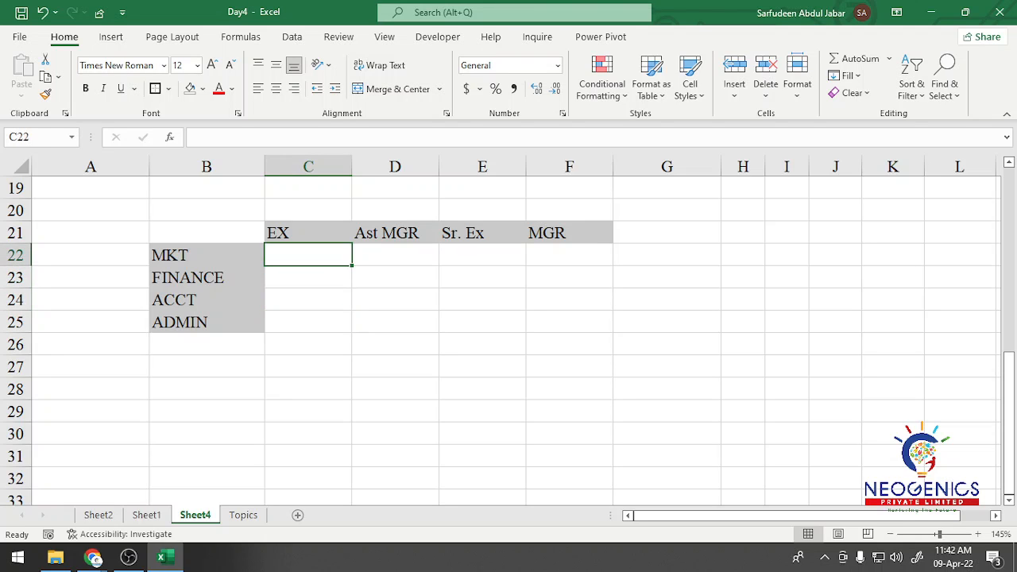
pyautogui.press('Down')
pyautogui.press('Down')
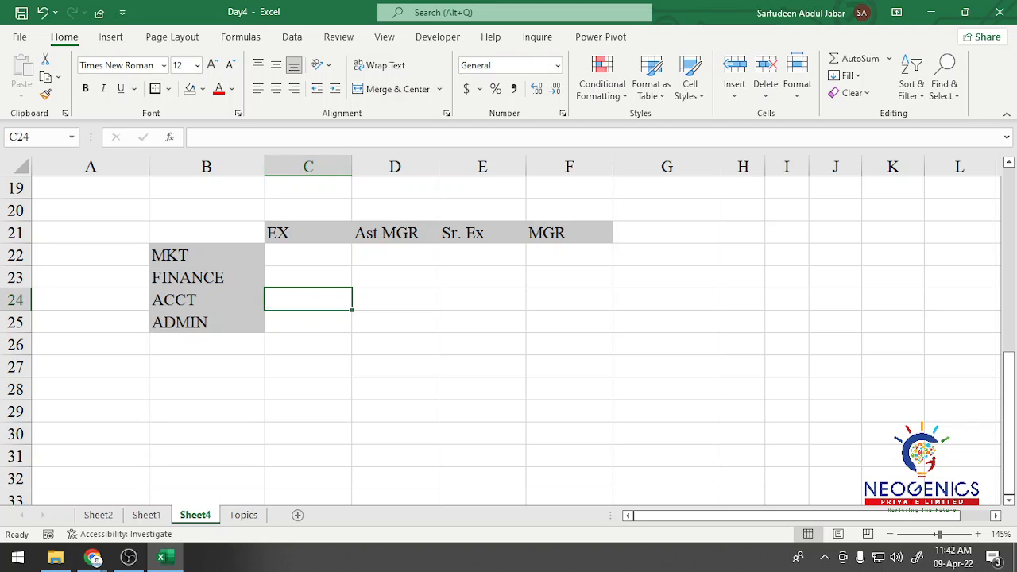
pyautogui.click(207, 255)
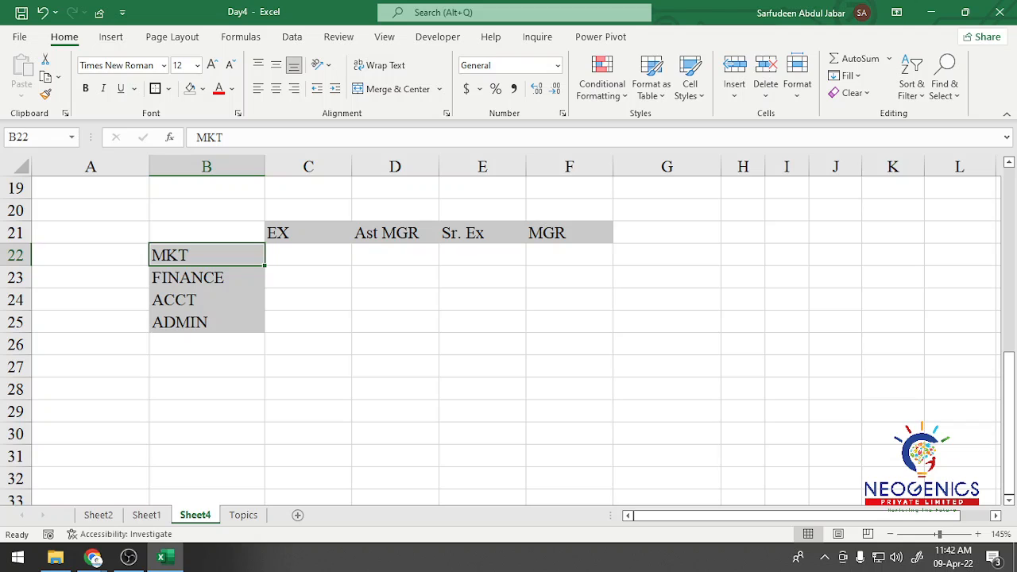
pyautogui.click(207, 277)
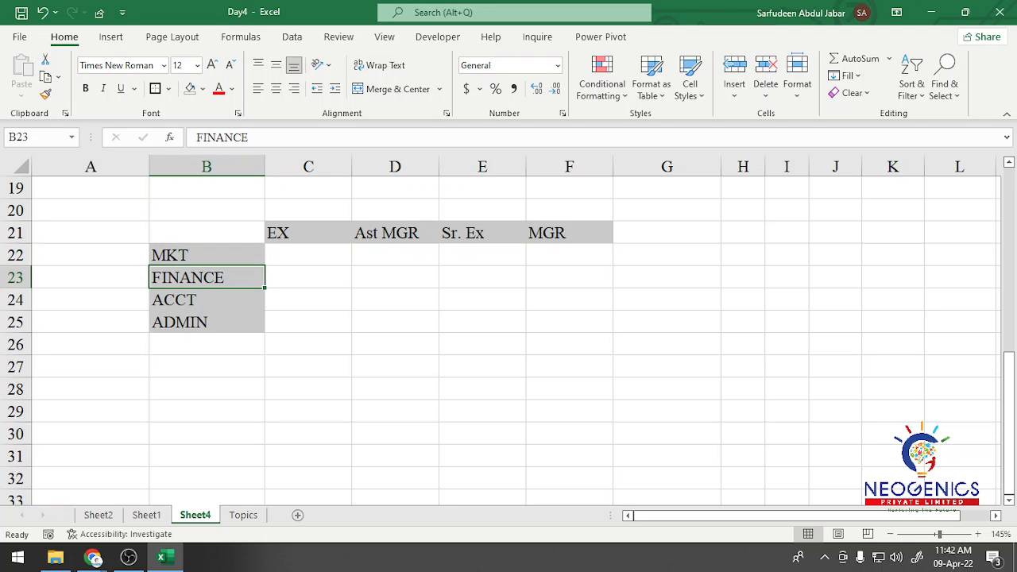
pyautogui.click(309, 233)
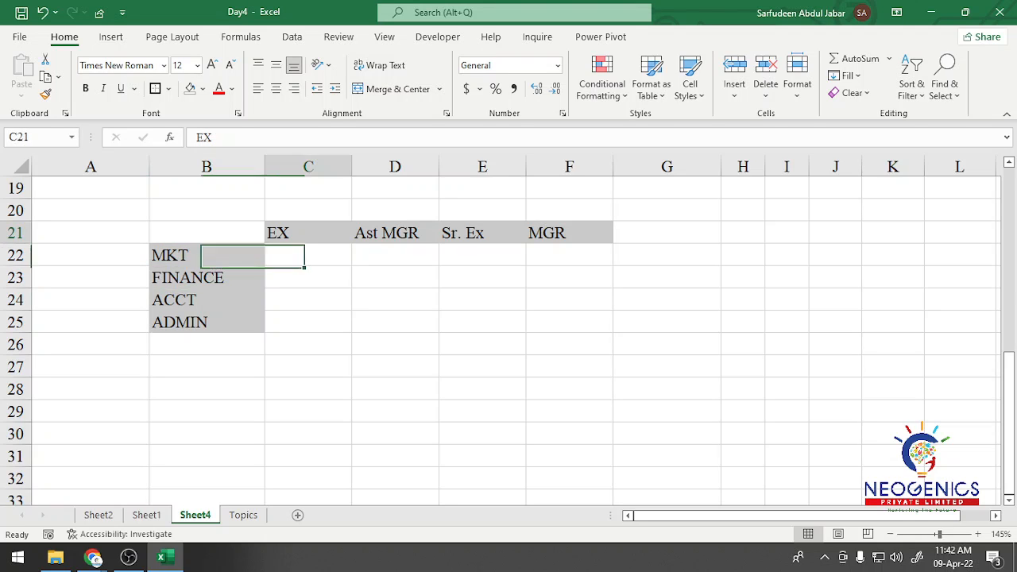
pyautogui.click(395, 233)
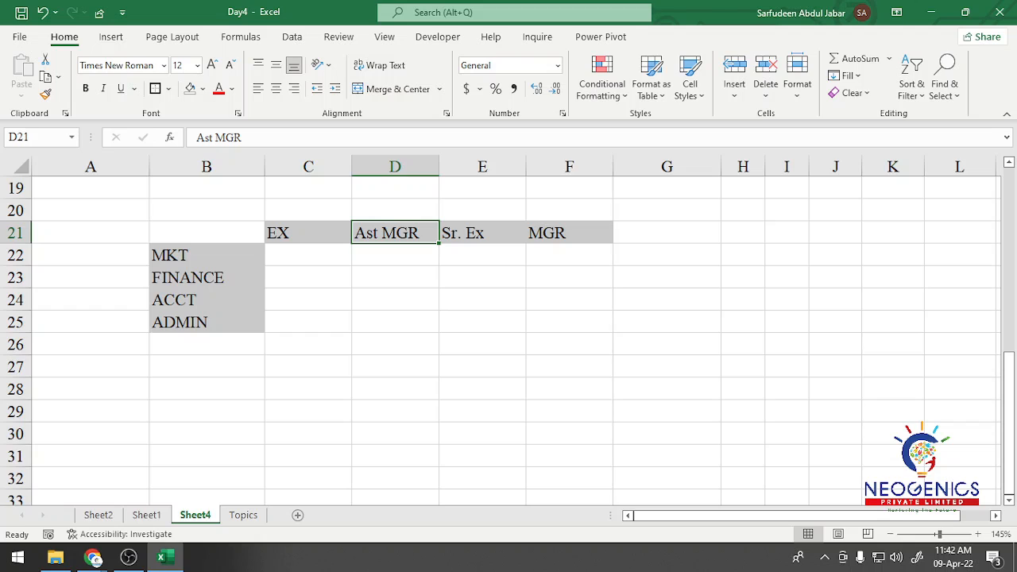
# Start a SUMIFS formula in C22 with the Net column range $L$2:$L$11 as the absolute sum range.
pyautogui.click(308, 255)
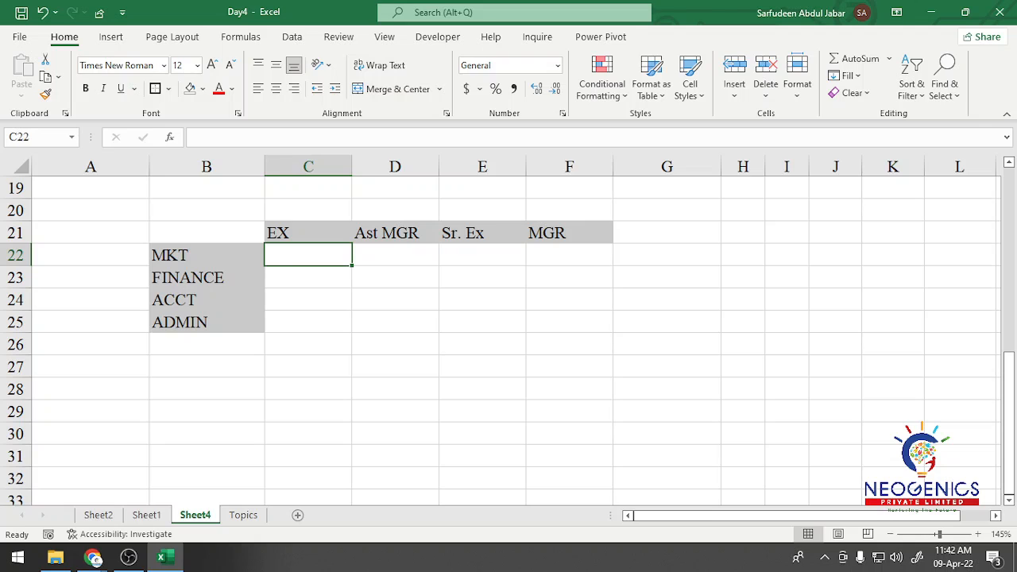
pyautogui.write('=sumi')
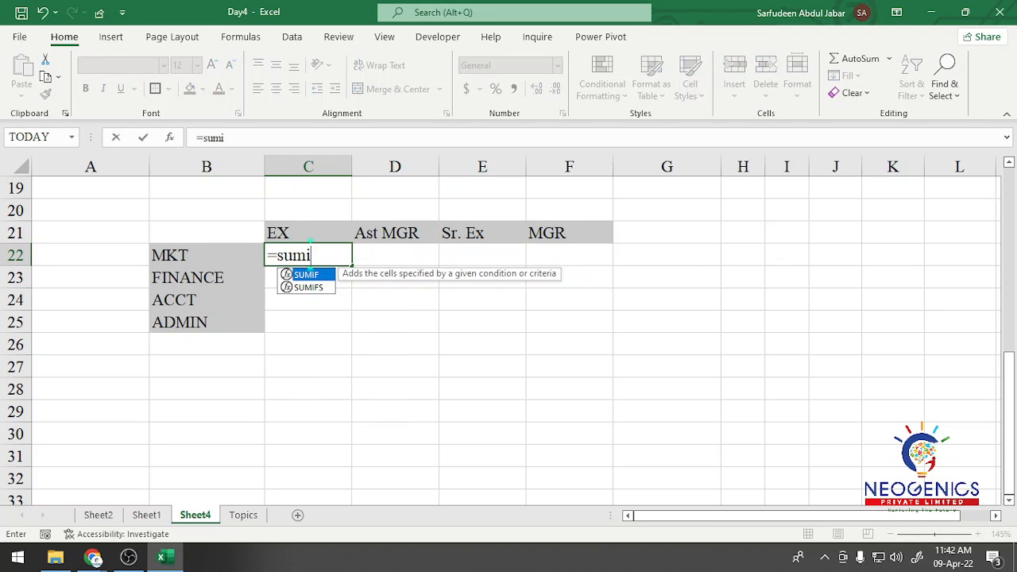
pyautogui.write('fs')
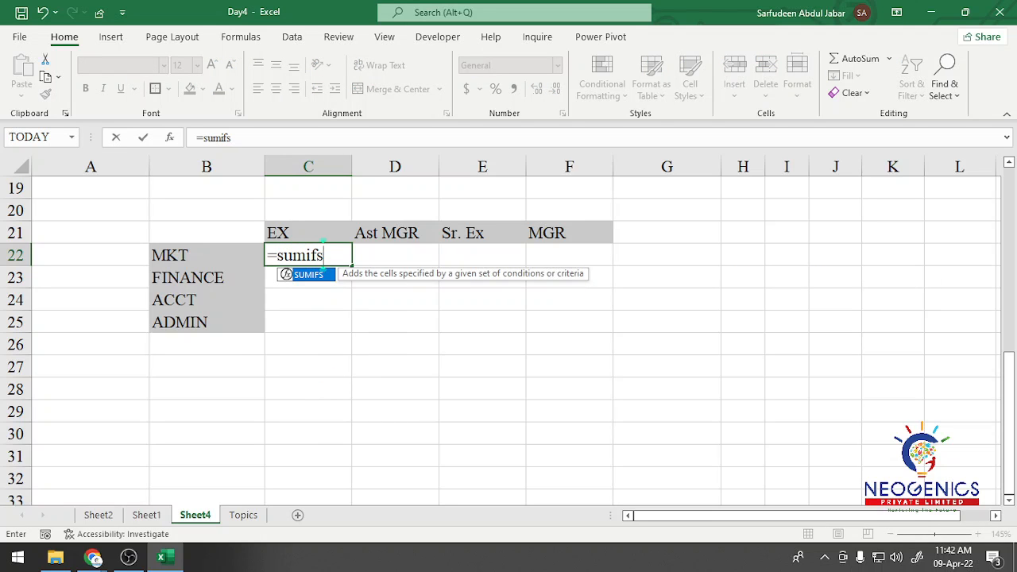
pyautogui.write('(')
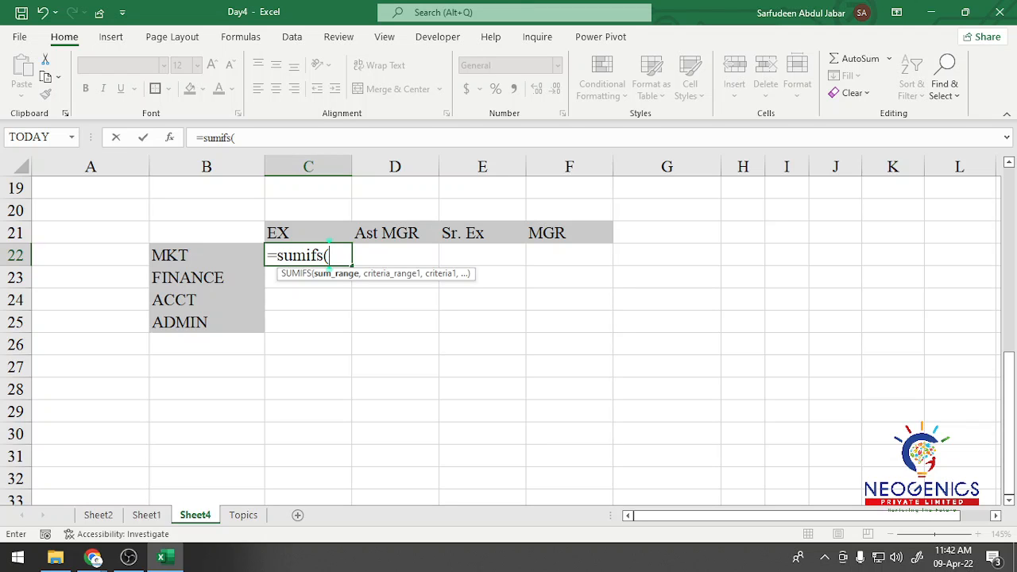
pyautogui.scroll(1, 329, 254)
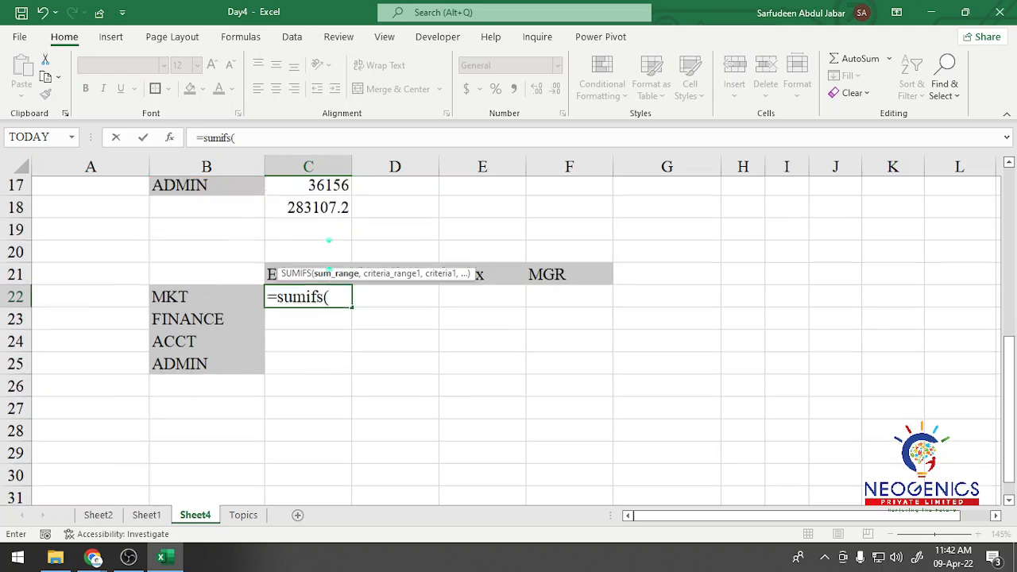
pyautogui.scroll(2, 329, 240)
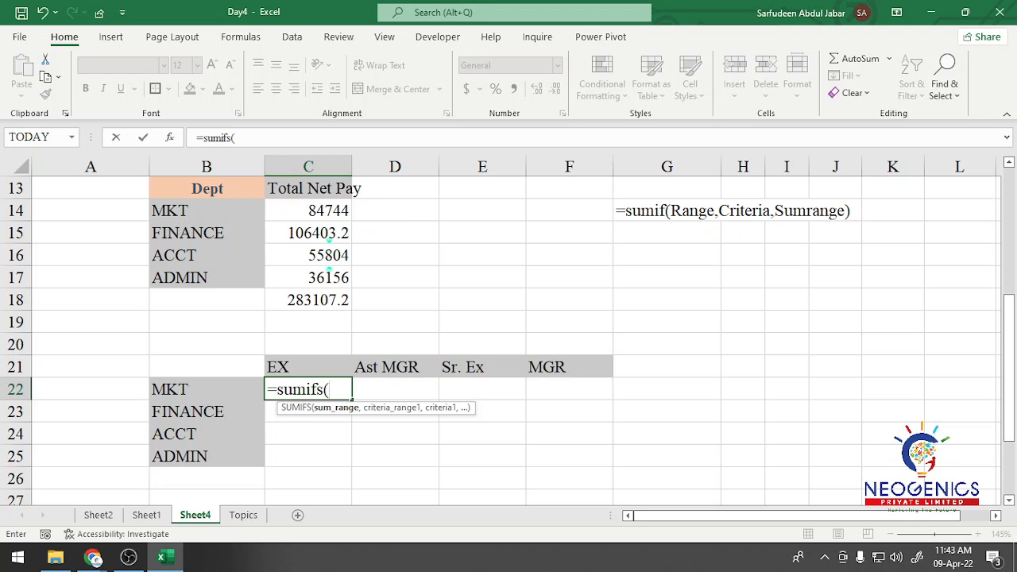
pyautogui.scroll(4, 509, 334)
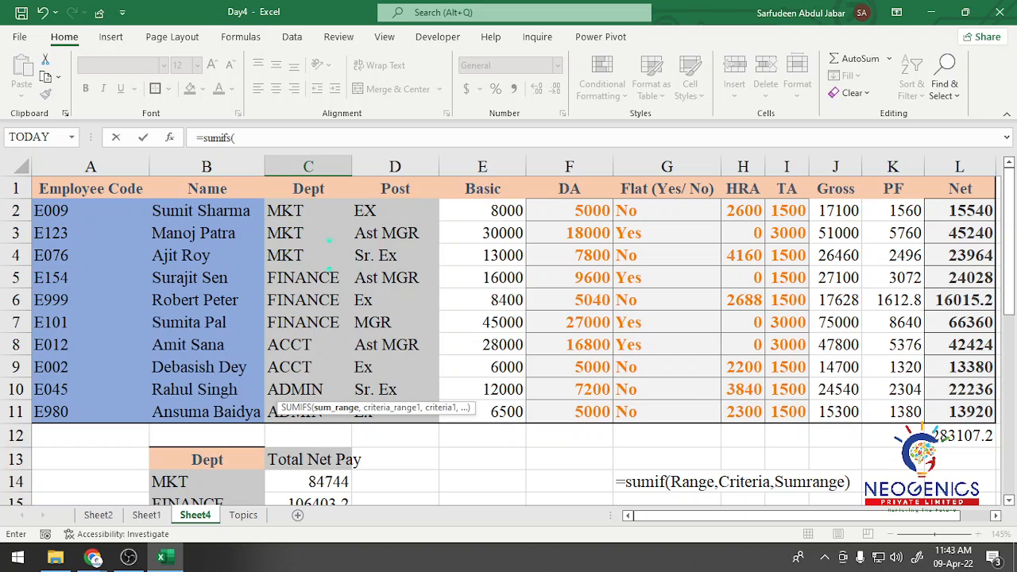
pyautogui.moveTo(985, 208); pyautogui.dragTo(987, 413)
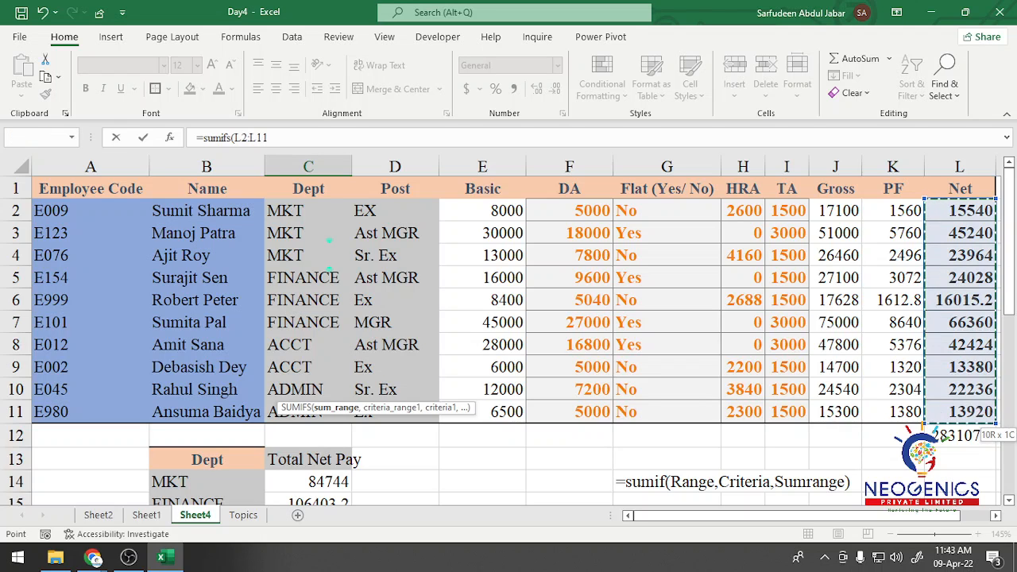
pyautogui.press('F4')
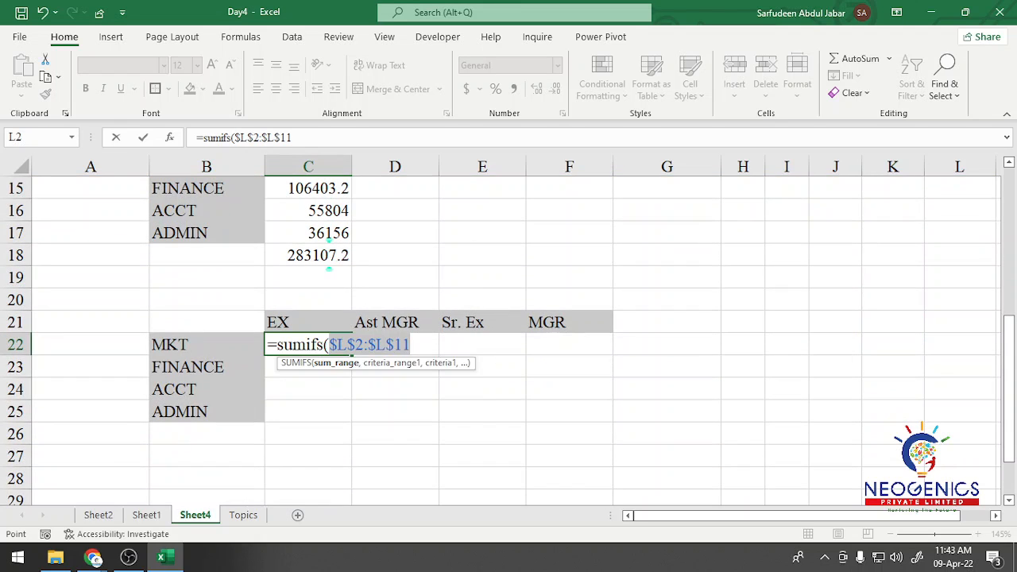
pyautogui.write(',')
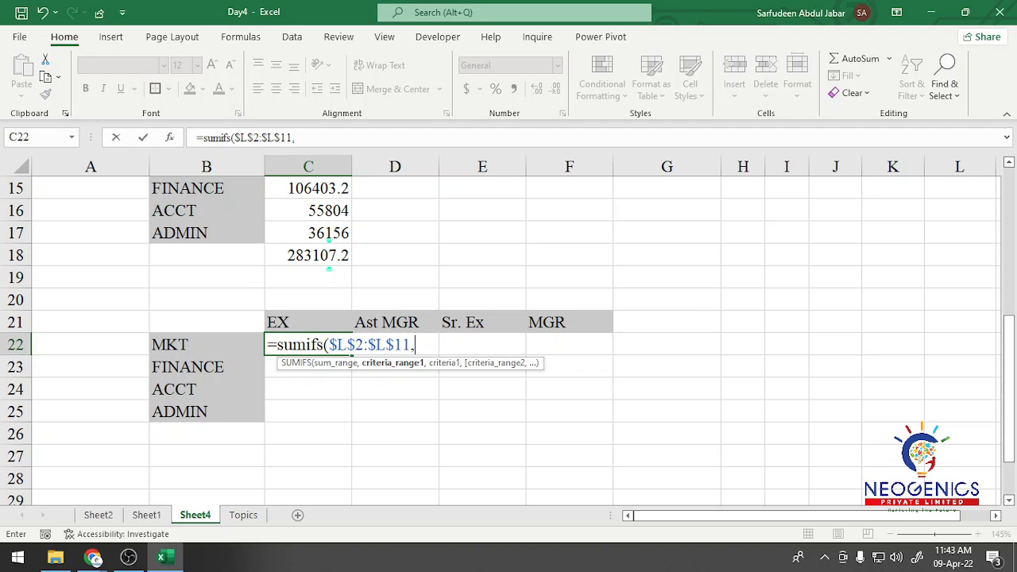
# Add the department criterion to the formula, using Dept range $C$2:$C$11 and the column-locked reference $B22.
pyautogui.scroll(5, 508, 334)
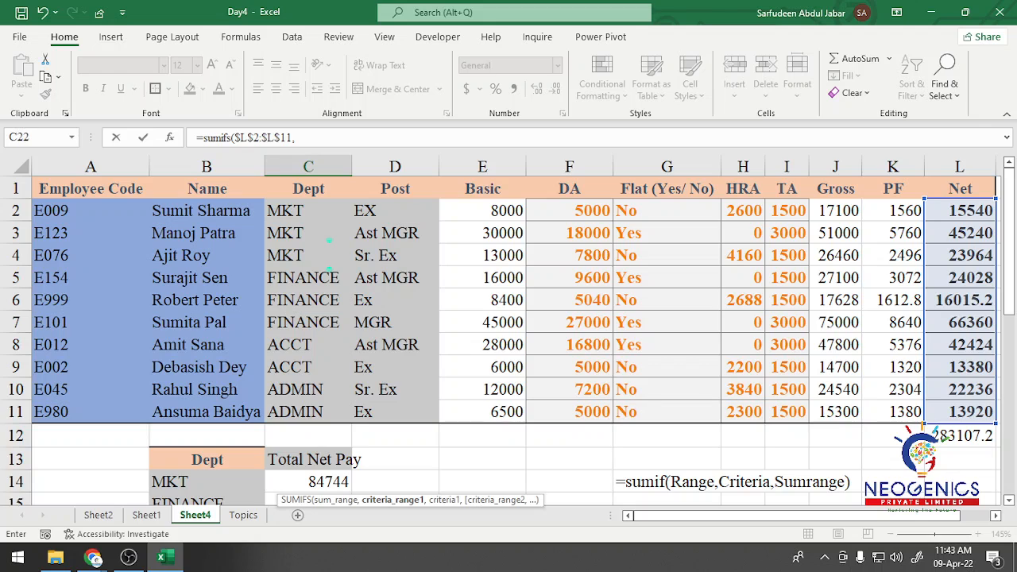
pyautogui.moveTo(334, 213); pyautogui.dragTo(341, 415)
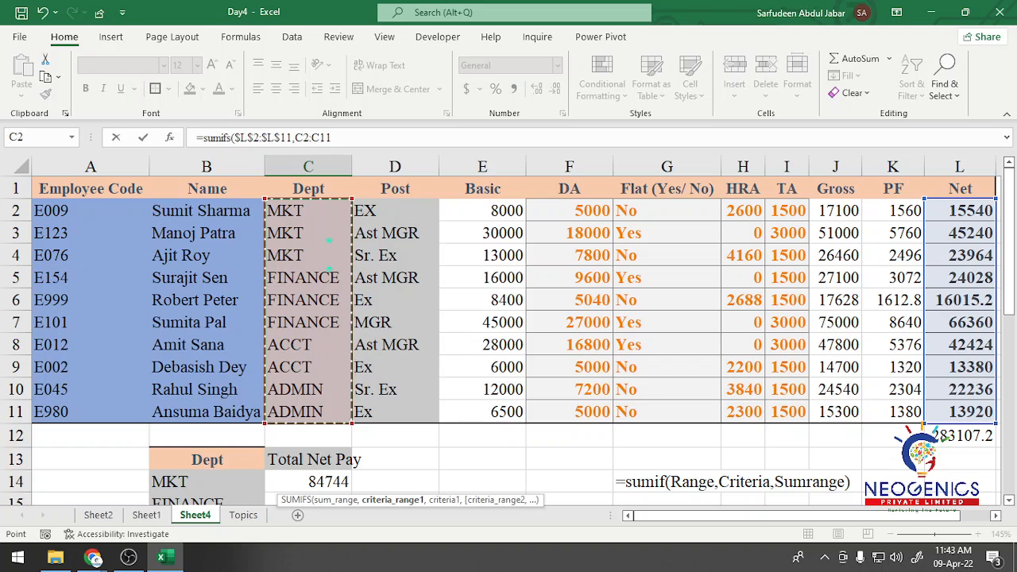
pyautogui.press('F4')
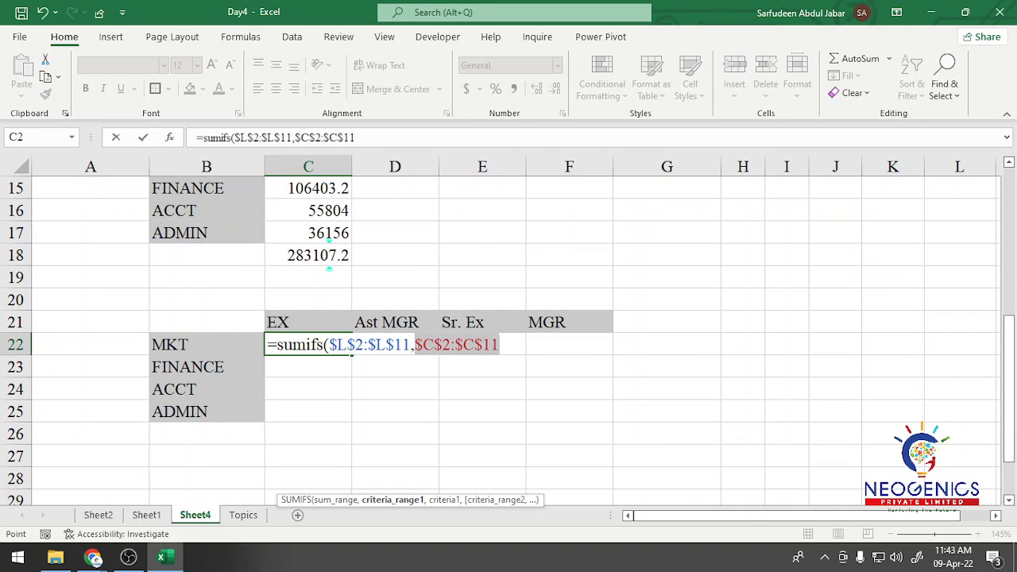
pyautogui.write(',')
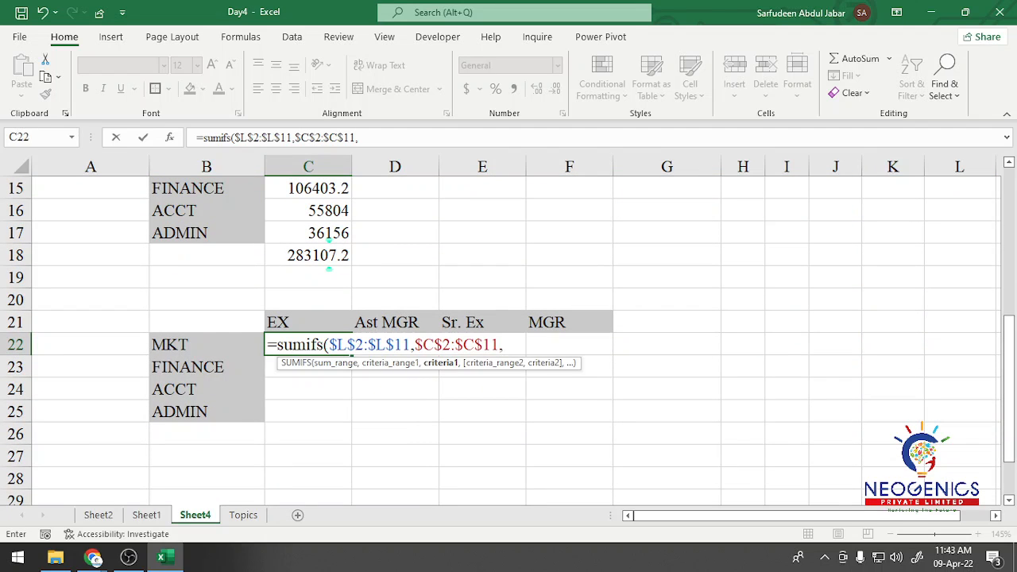
pyautogui.press('Left')
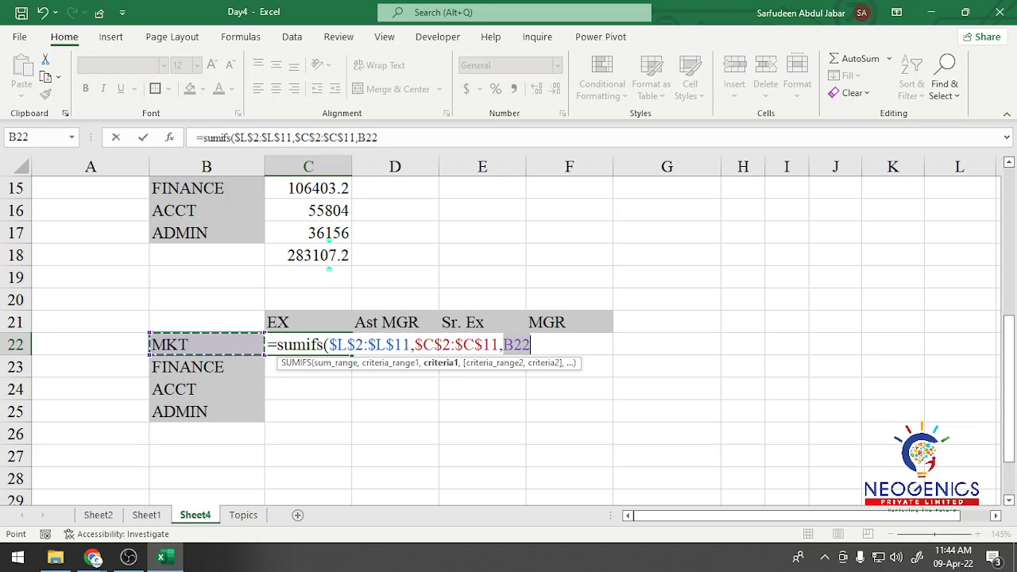
pyautogui.press('F4')
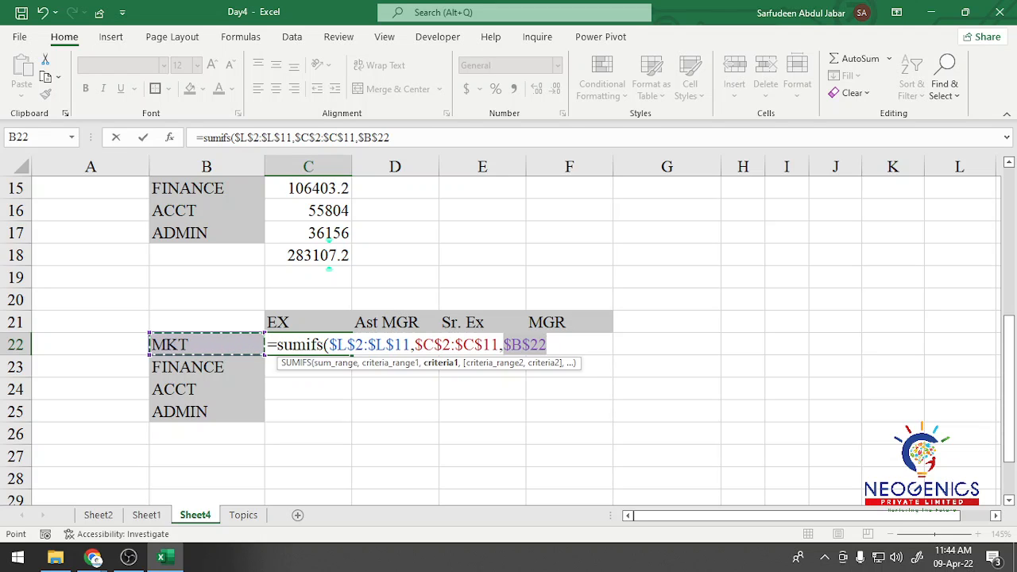
pyautogui.press('F4')
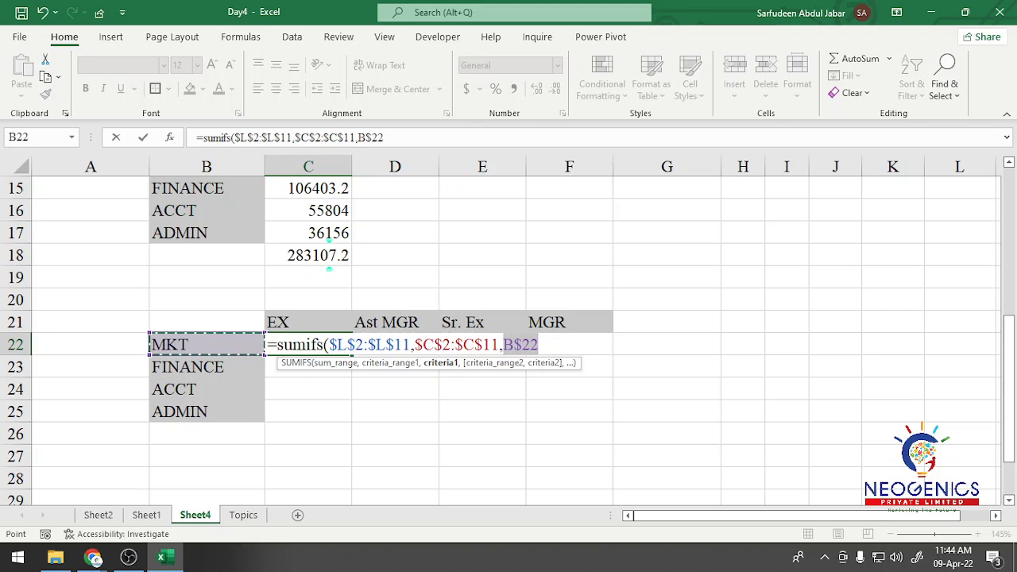
pyautogui.press('F4')
pyautogui.write(',')
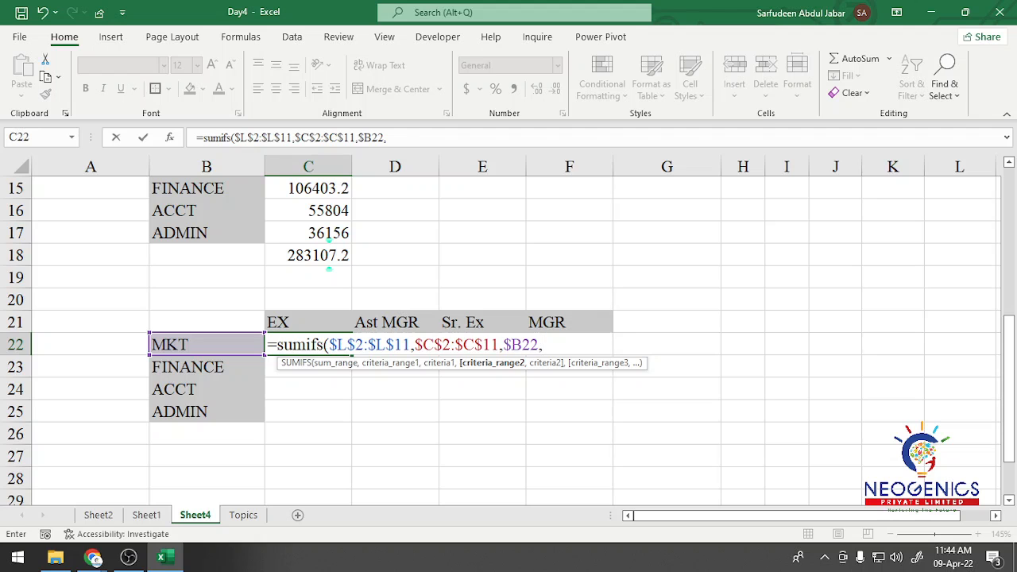
# Add the post criterion with range $D$2:$D$11 and the row-locked reference C$21, and complete the SUMIFS formula.
pyautogui.scroll(5, 509, 333)
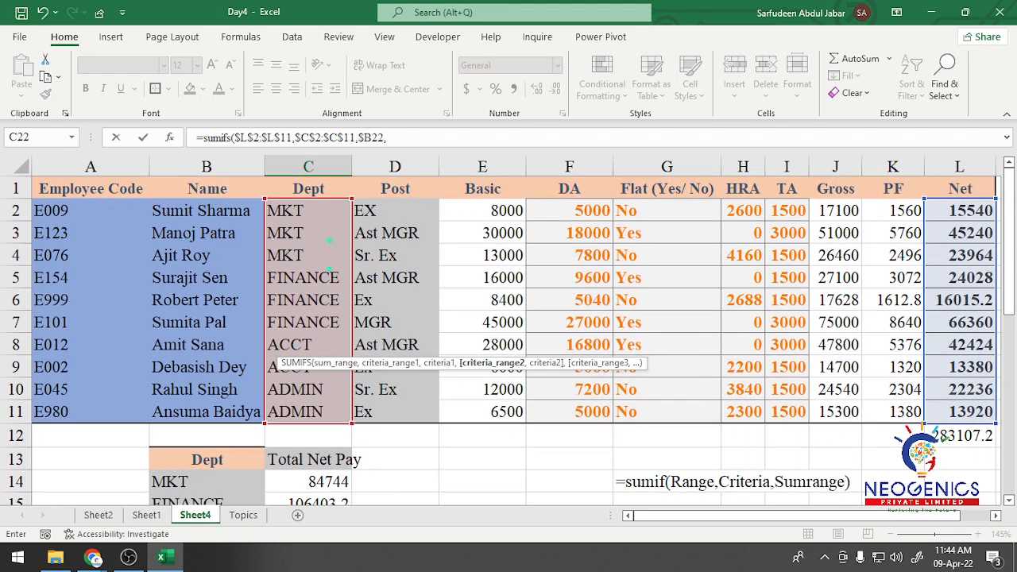
pyautogui.moveTo(395, 210); pyautogui.dragTo(395, 412)
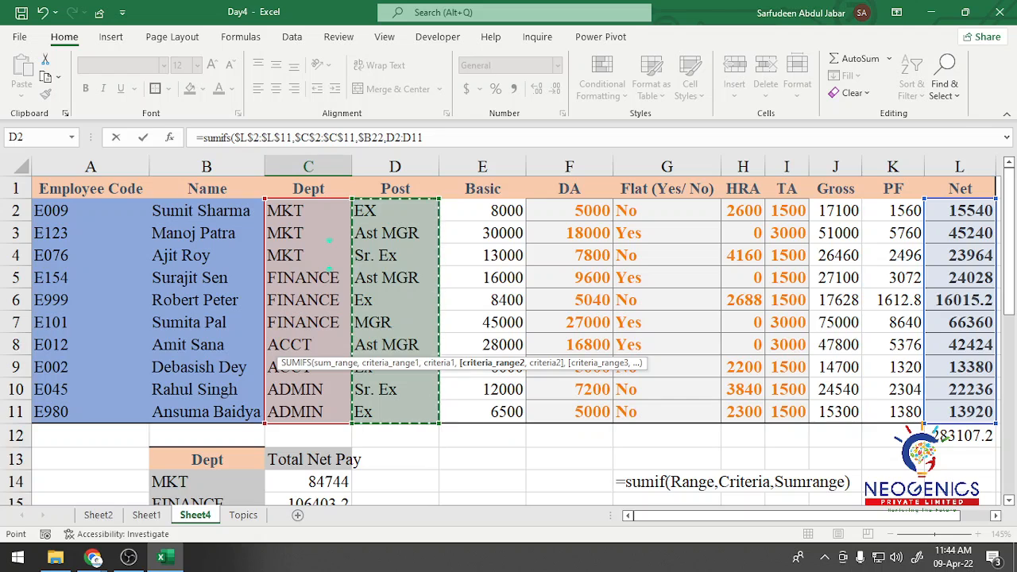
pyautogui.press('F4')
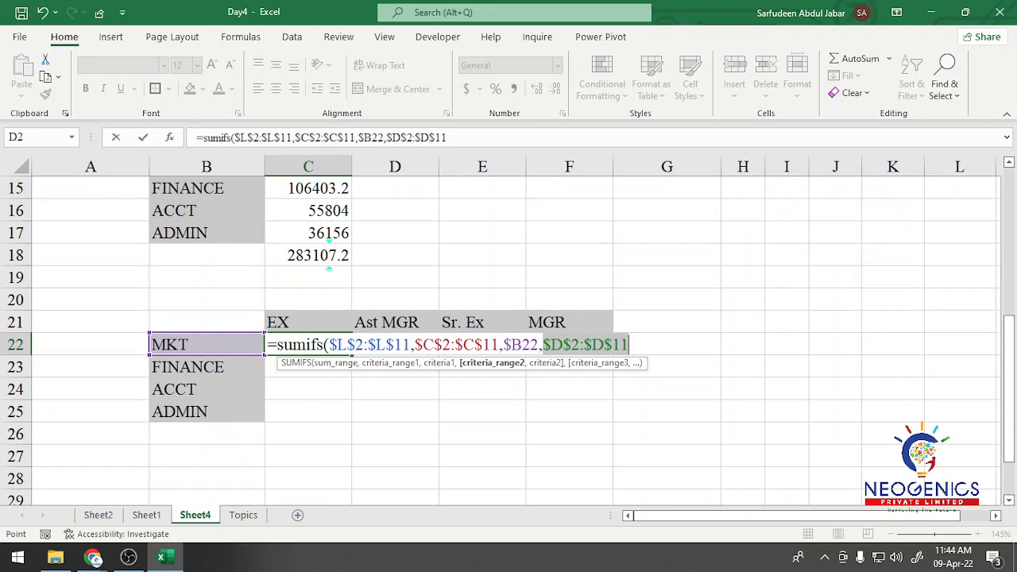
pyautogui.write(',')
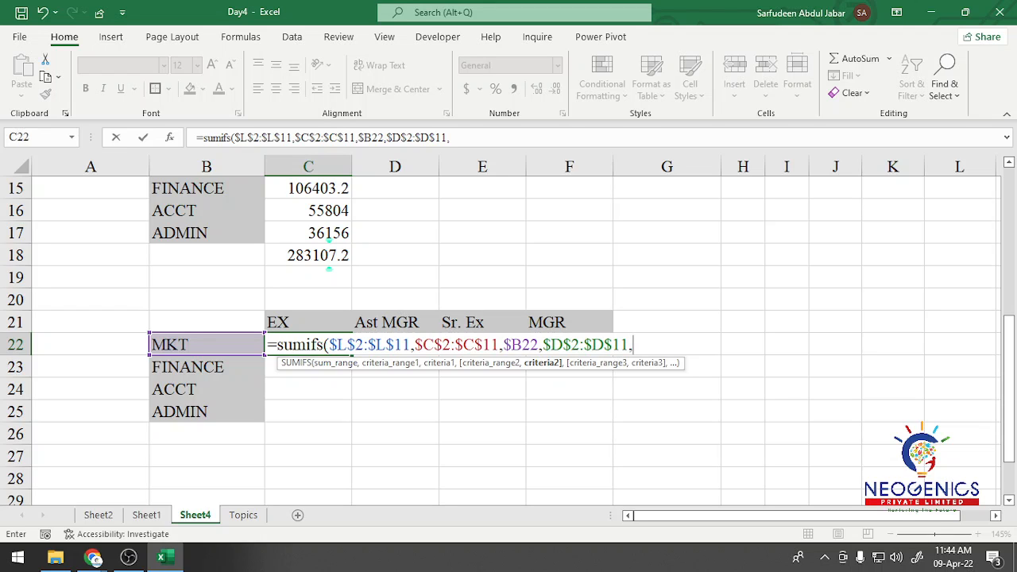
pyautogui.press('Up')
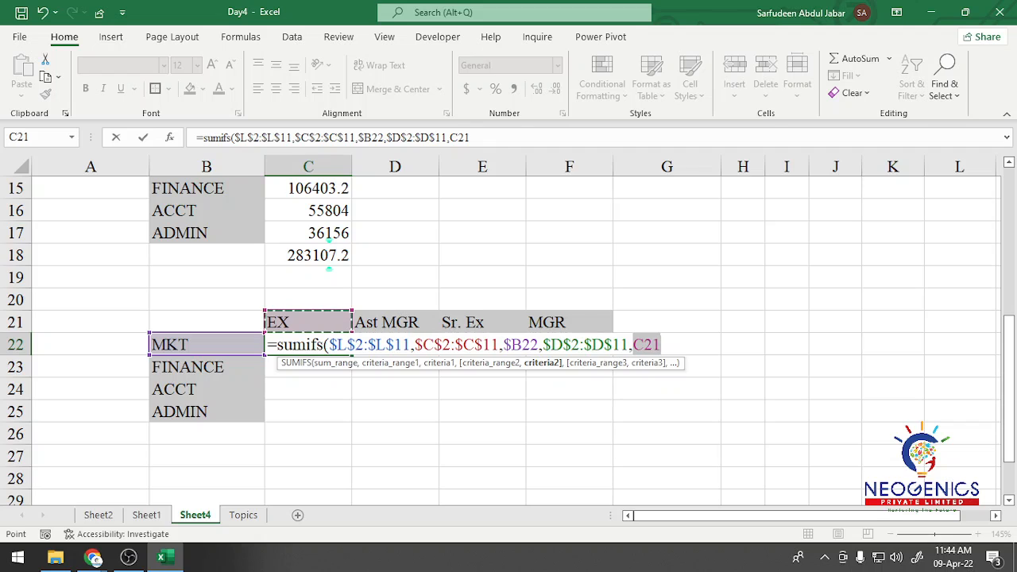
pyautogui.press('F4')
pyautogui.press('F4')
pyautogui.write(')')
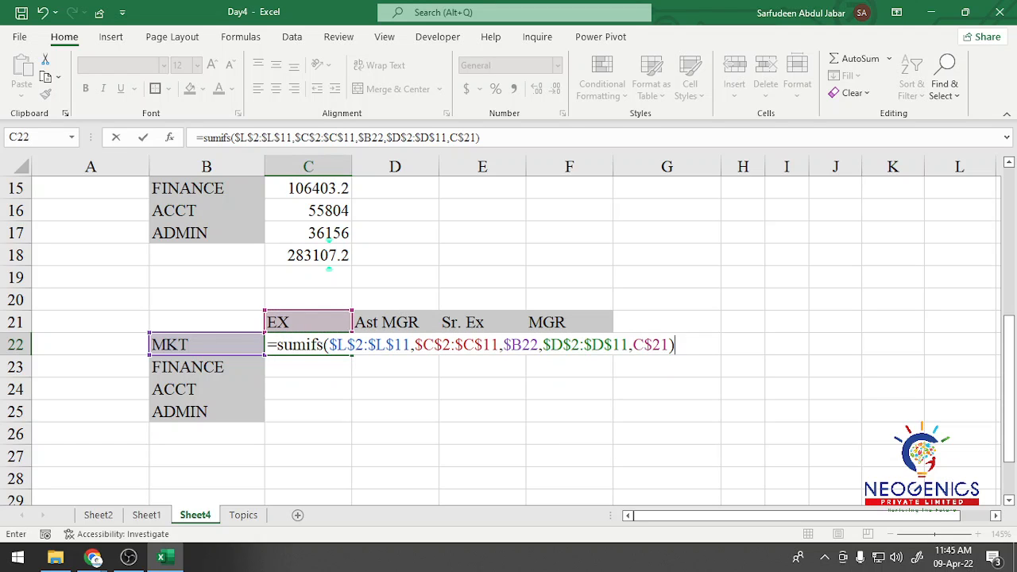
pyautogui.press('Return')
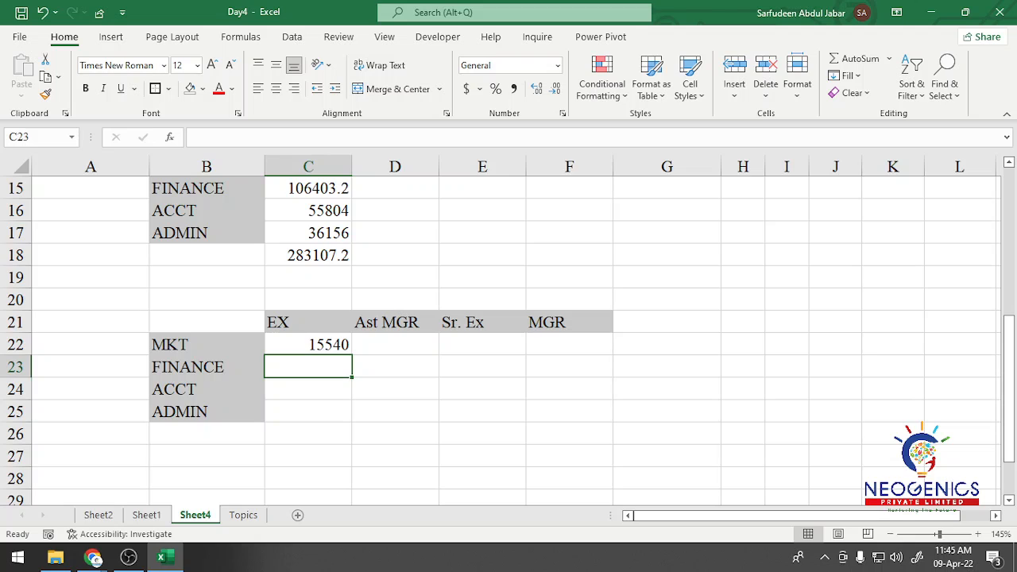
# Fill the C22 SUMIFS formula down and across the whole department-by-post grid C22:F25.
pyautogui.press('Up')
pyautogui.press('Left')
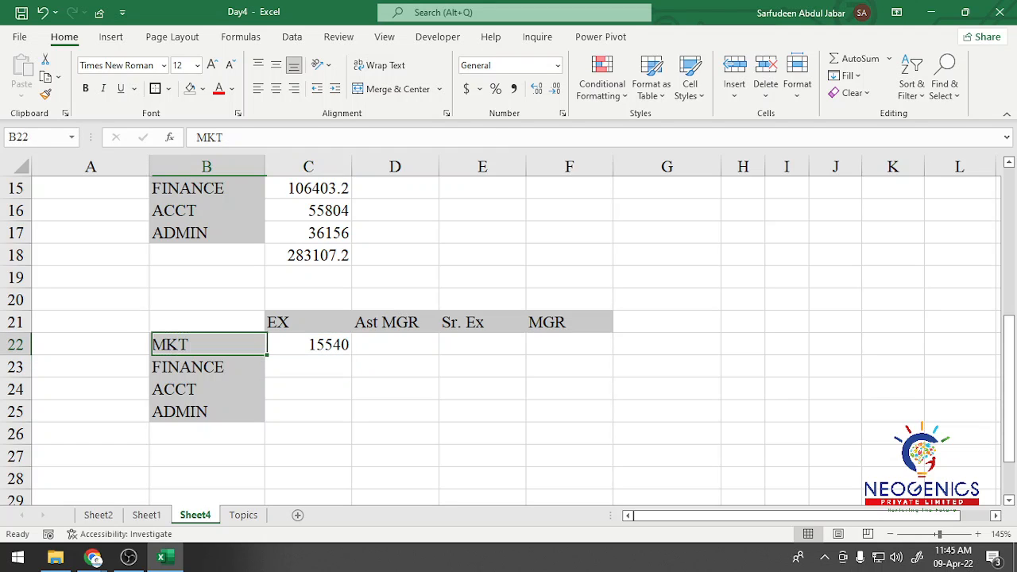
pyautogui.press('Up')
pyautogui.press('Right')
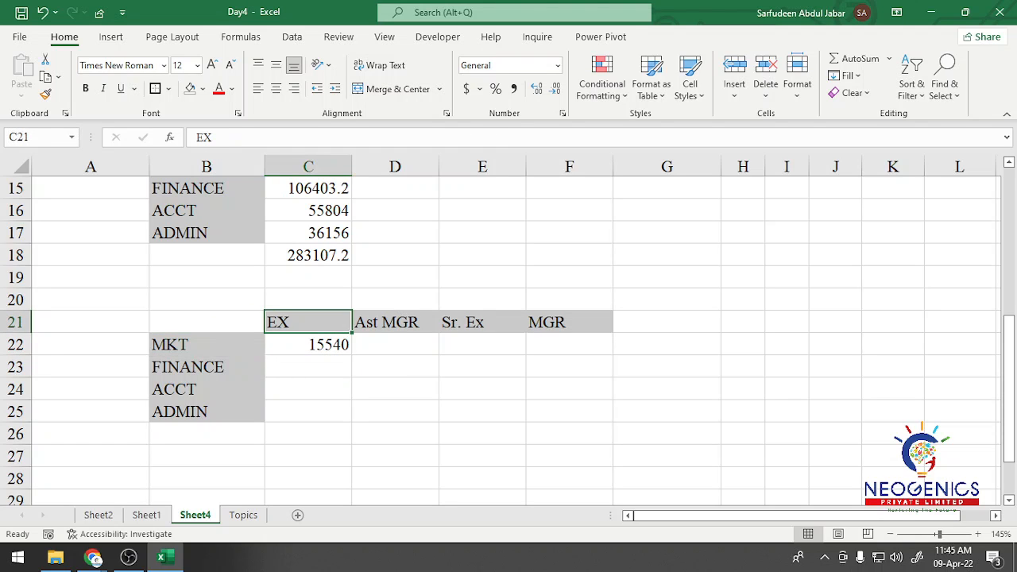
pyautogui.press('Down')
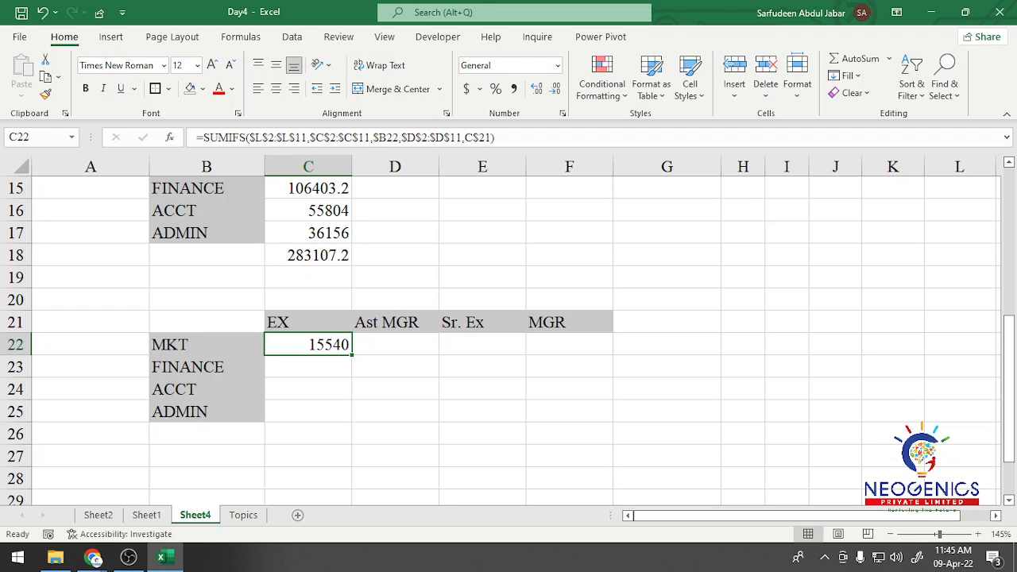
pyautogui.hotkey('shift', 'Down')
pyautogui.hotkey('shift', 'Down')
pyautogui.hotkey('shift', 'Down')
pyautogui.hotkey('shift', 'Right')
pyautogui.hotkey('shift', 'Right')
pyautogui.hotkey('shift', 'Right')
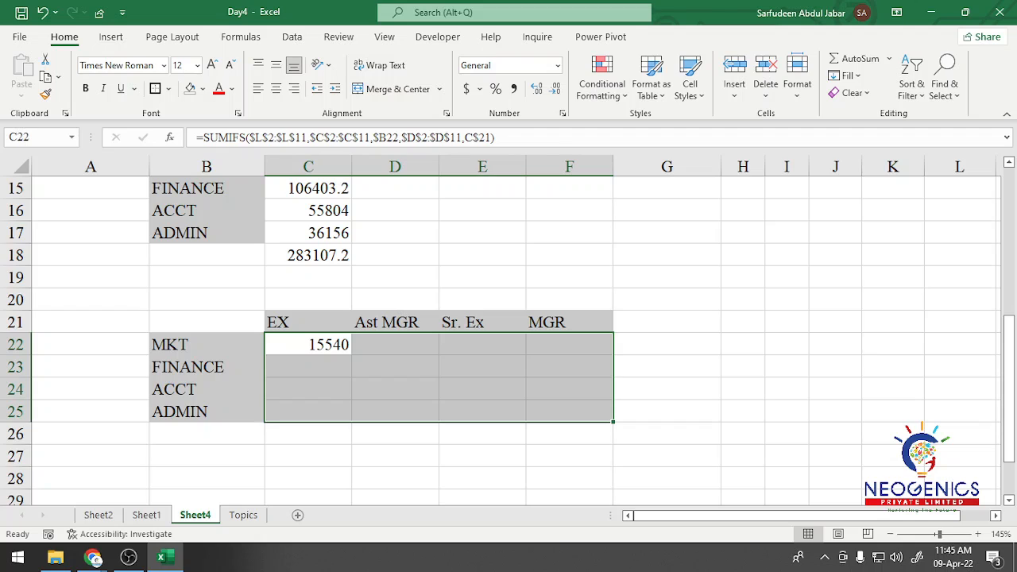
pyautogui.hotkey('ctrl', 'd')
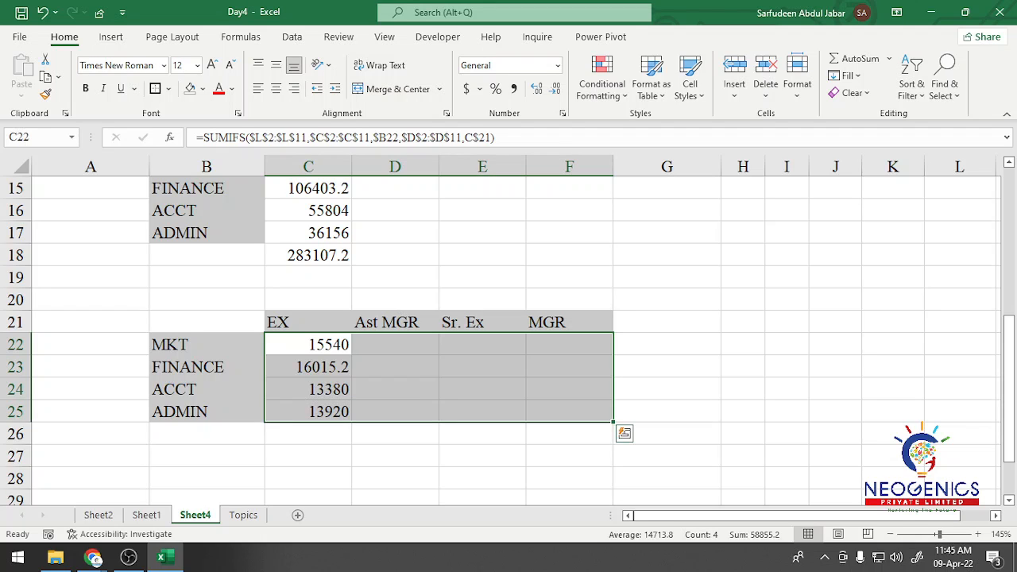
pyautogui.hotkey('ctrl', 'r')
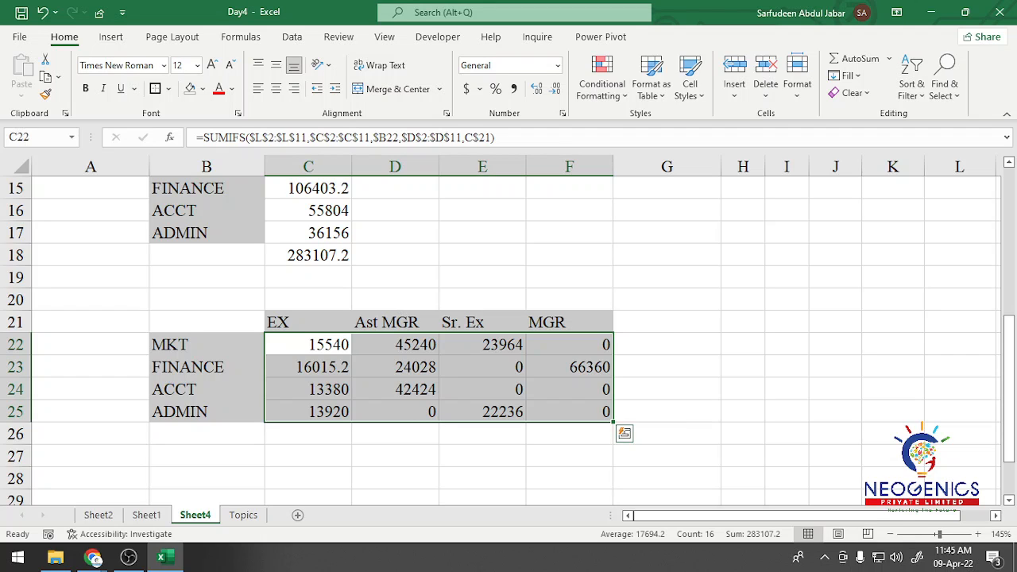
pyautogui.click(666, 390)
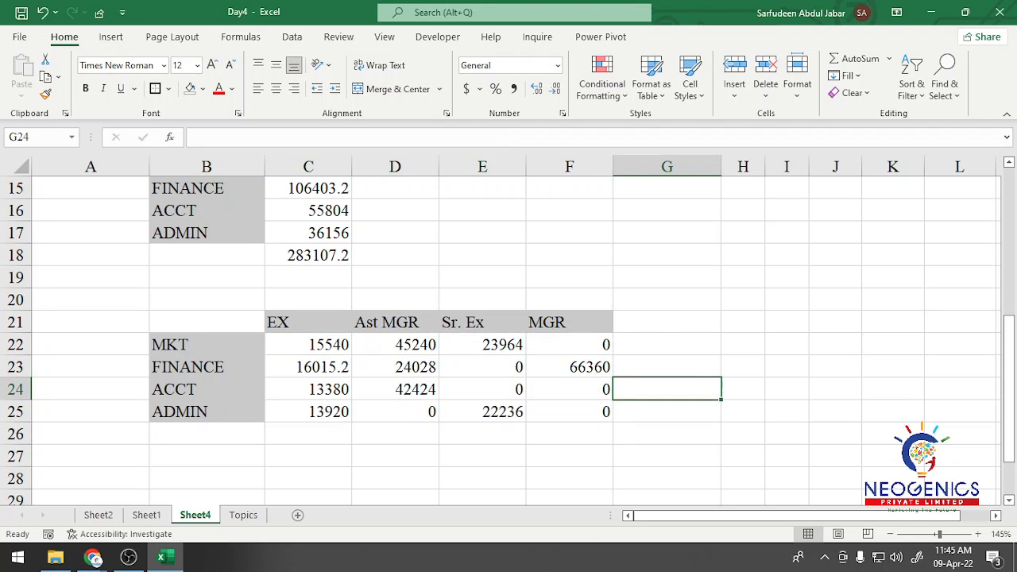
# Inspect the zero-value results and their formulas in cells E23, E24 and F25 of the grid.
pyautogui.click(483, 367)
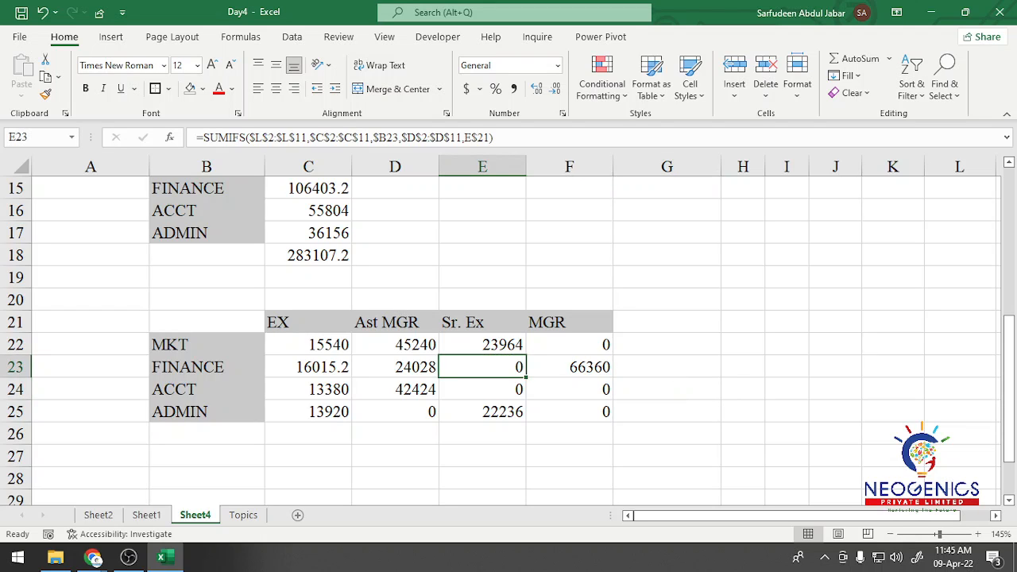
pyautogui.click(483, 389)
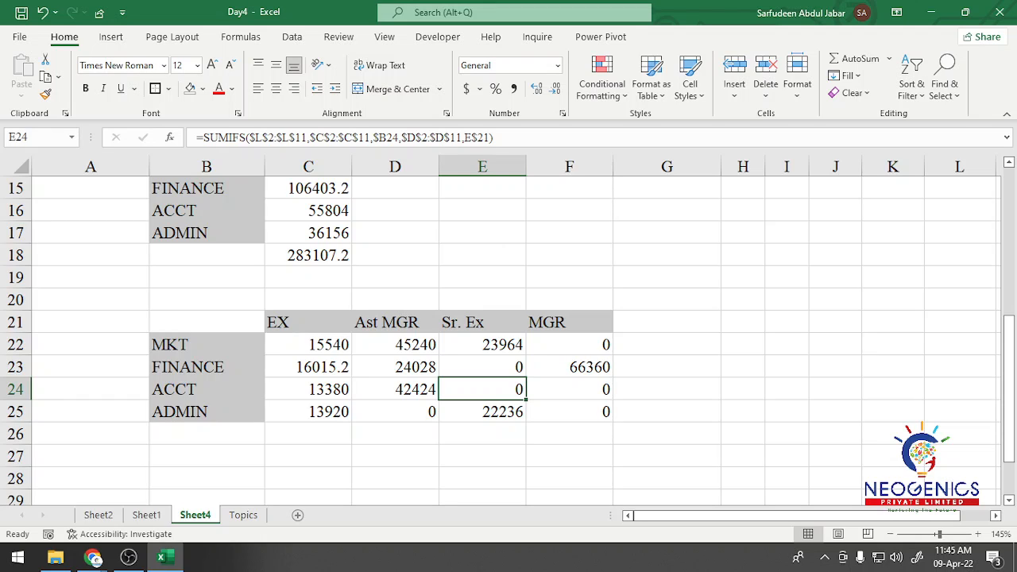
pyautogui.click(570, 412)
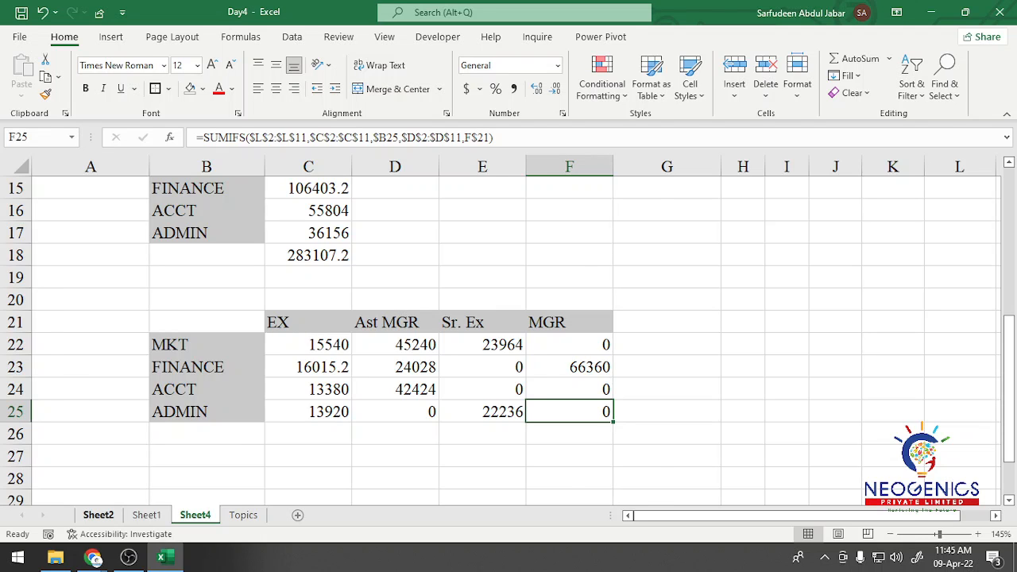
# Compare the zero counts in the Sheet2 COUNTIFS grid with the zero totals in the ADMIN row of the Sheet4 SUMIFS grid.
pyautogui.click(99, 515)
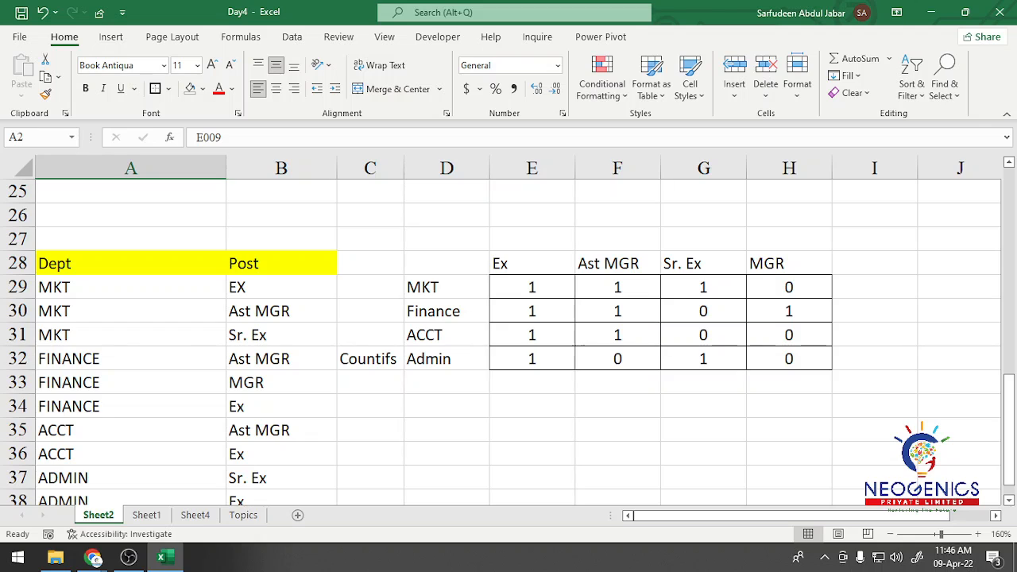
pyautogui.click(618, 359)
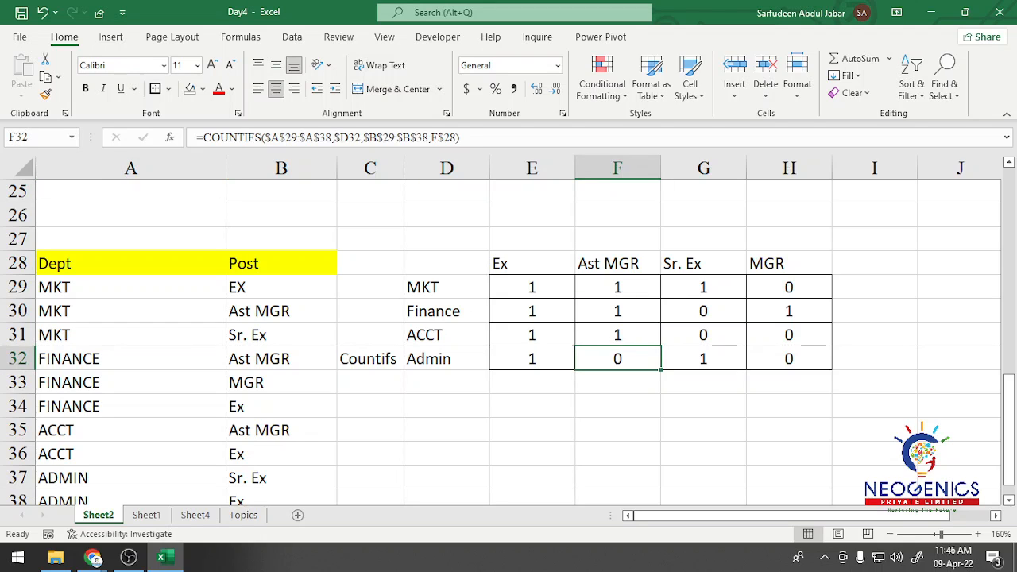
pyautogui.click(789, 358)
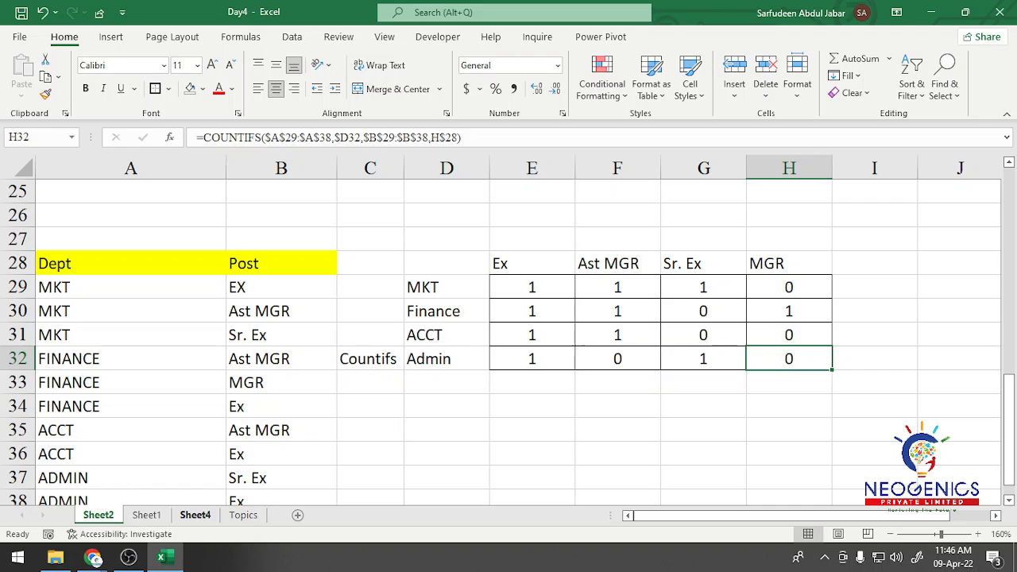
pyautogui.click(195, 515)
pyautogui.click(395, 412)
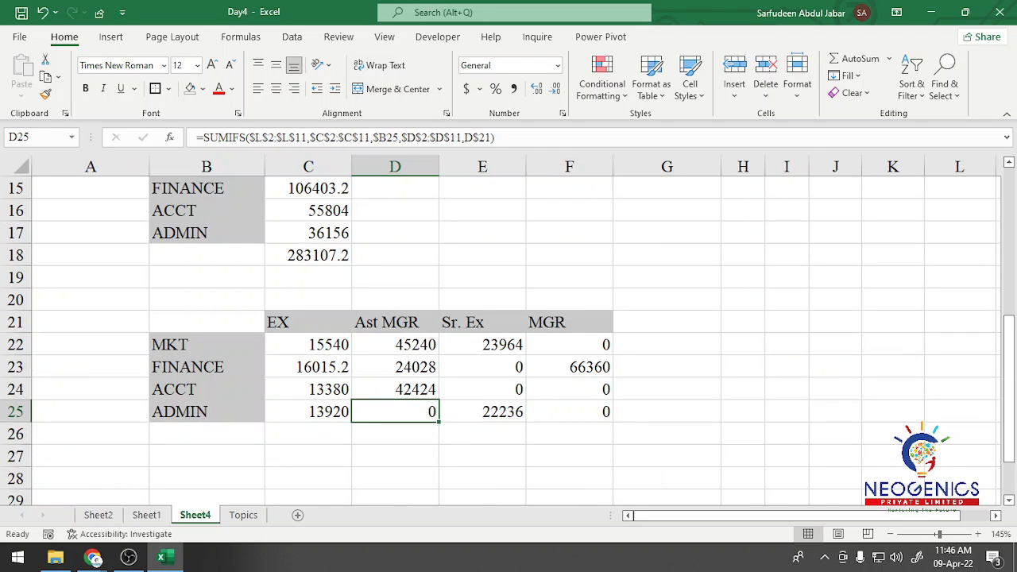
pyautogui.click(569, 411)
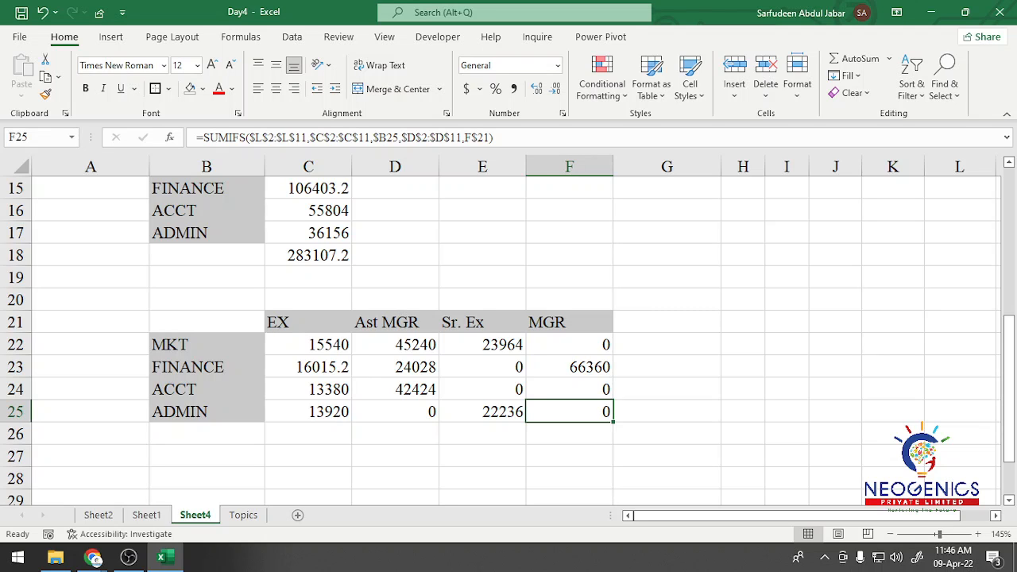
# Review the employee salary table against the department totals and the department-by-post SUMIFS grid on Sheet4.
pyautogui.scroll(1, 508, 333)
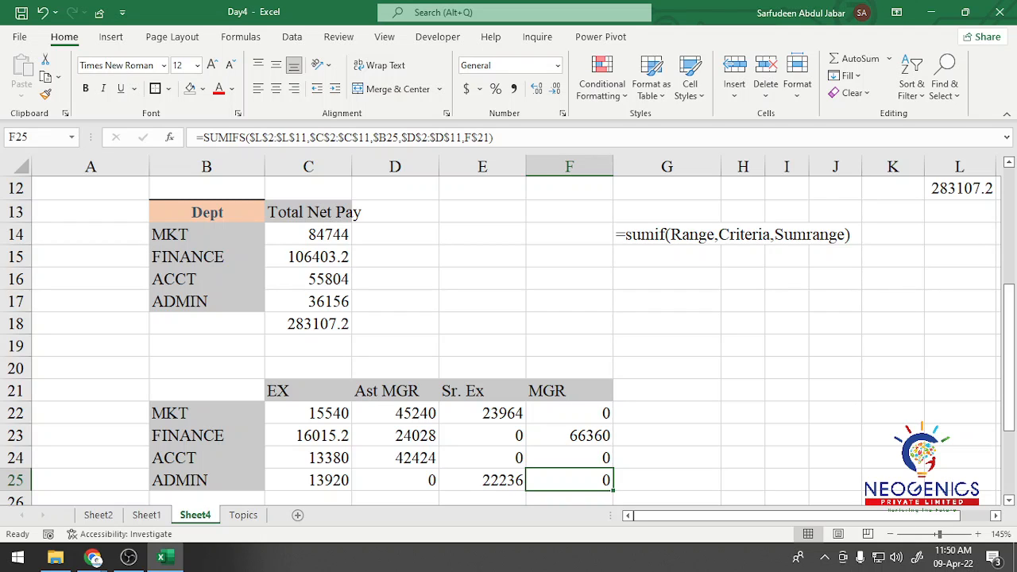
pyautogui.scroll(-1, 508, 341)
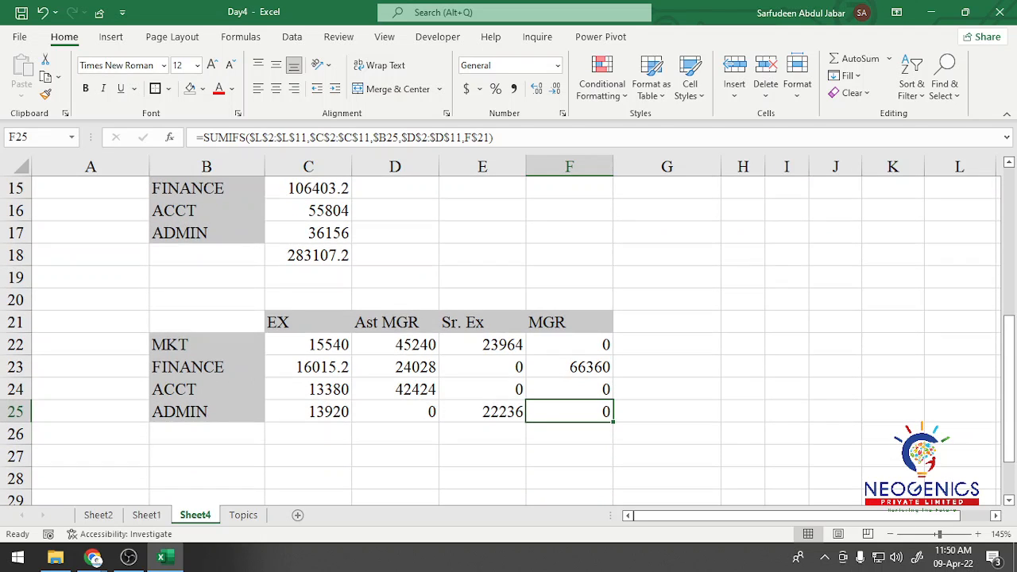
pyautogui.scroll(5, 508, 341)
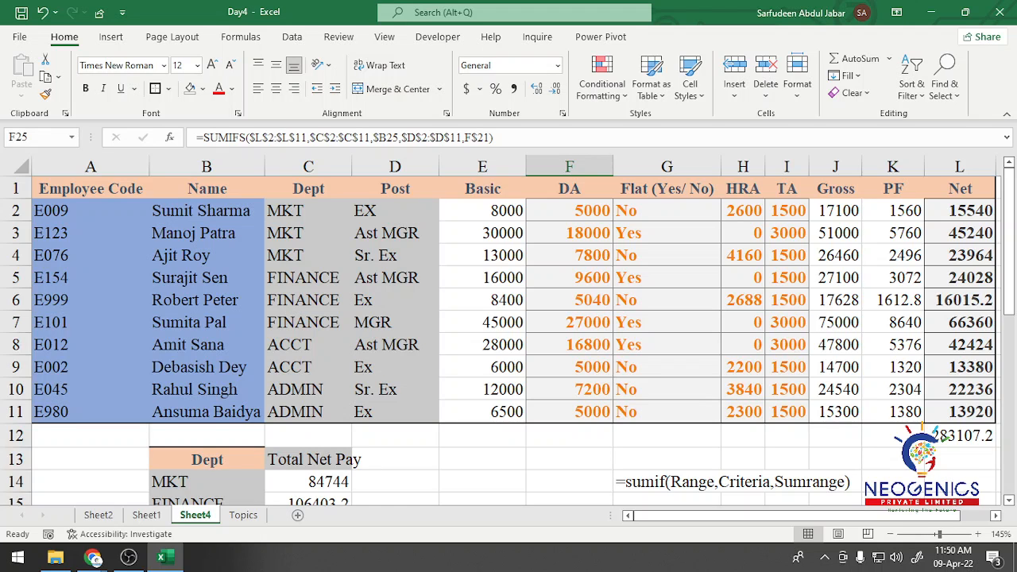
pyautogui.scroll(-4, 509, 342)
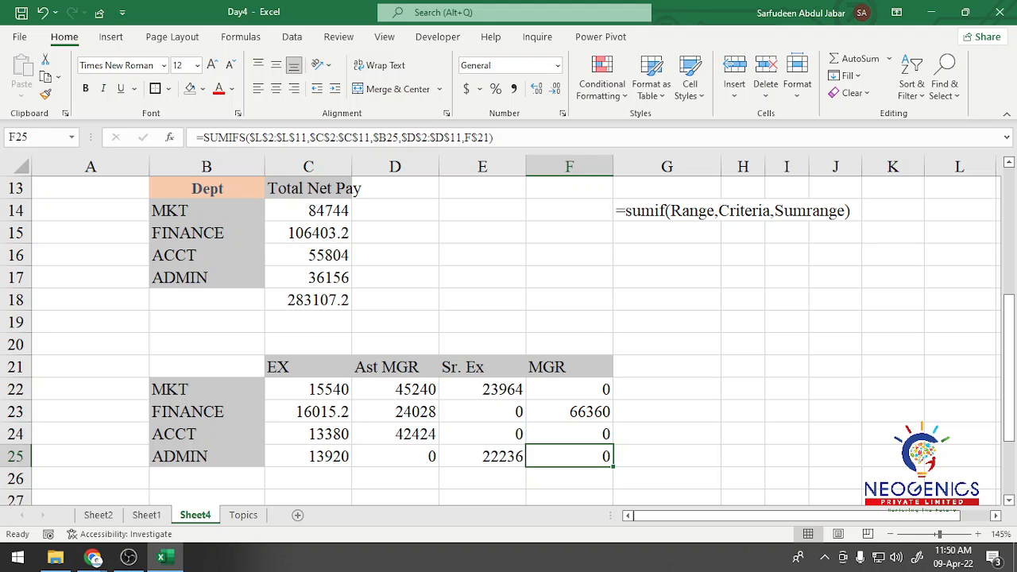
pyautogui.scroll(1, 508, 341)
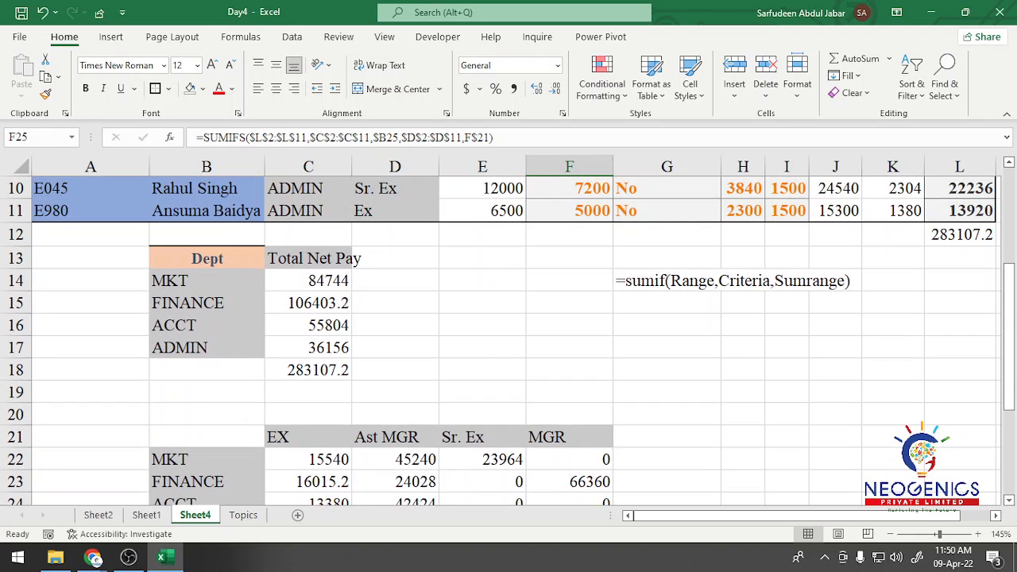
pyautogui.scroll(3, 508, 342)
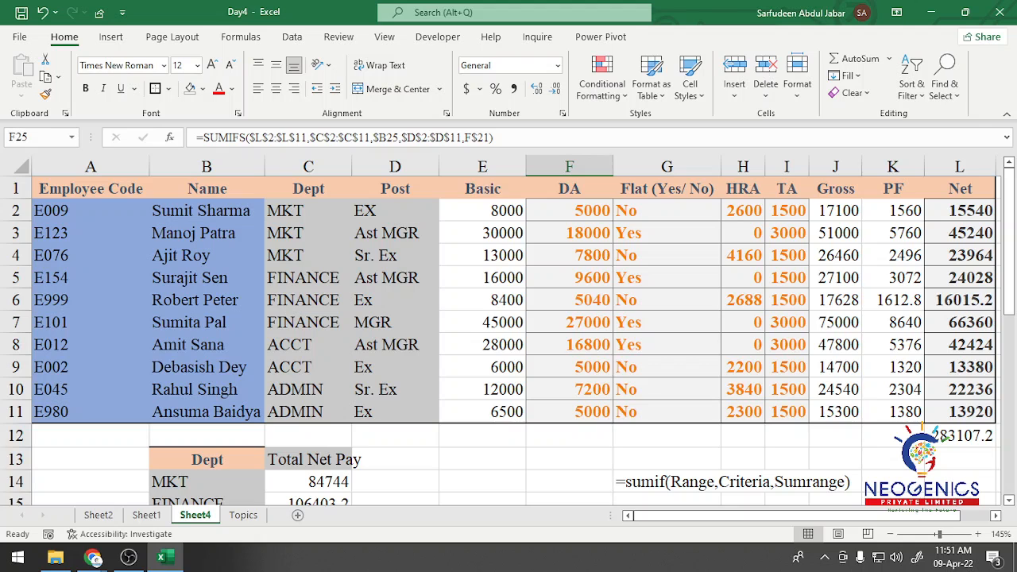
pyautogui.scroll(-4, 508, 342)
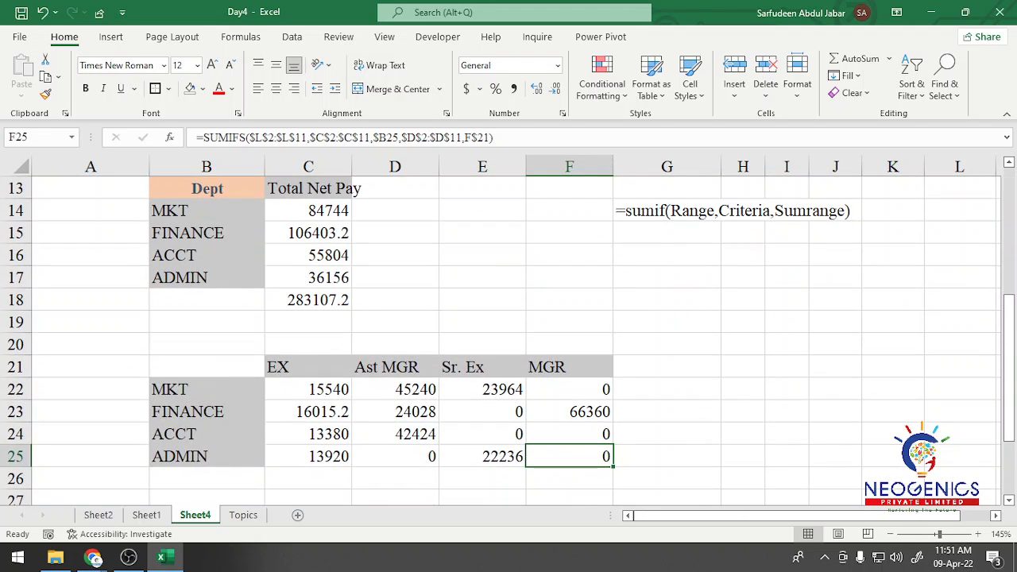
pyautogui.scroll(1, 509, 341)
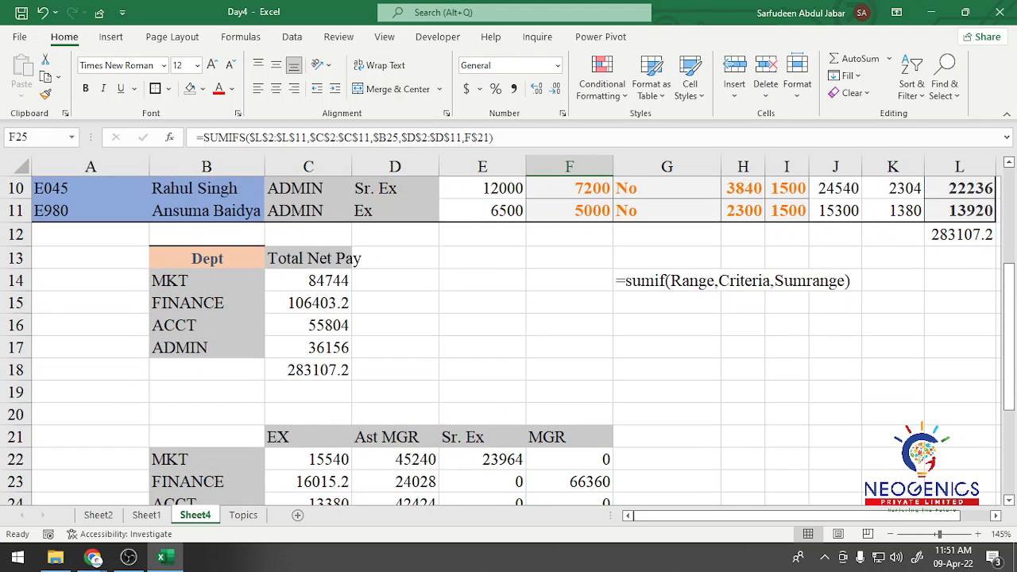
pyautogui.scroll(-1, 508, 342)
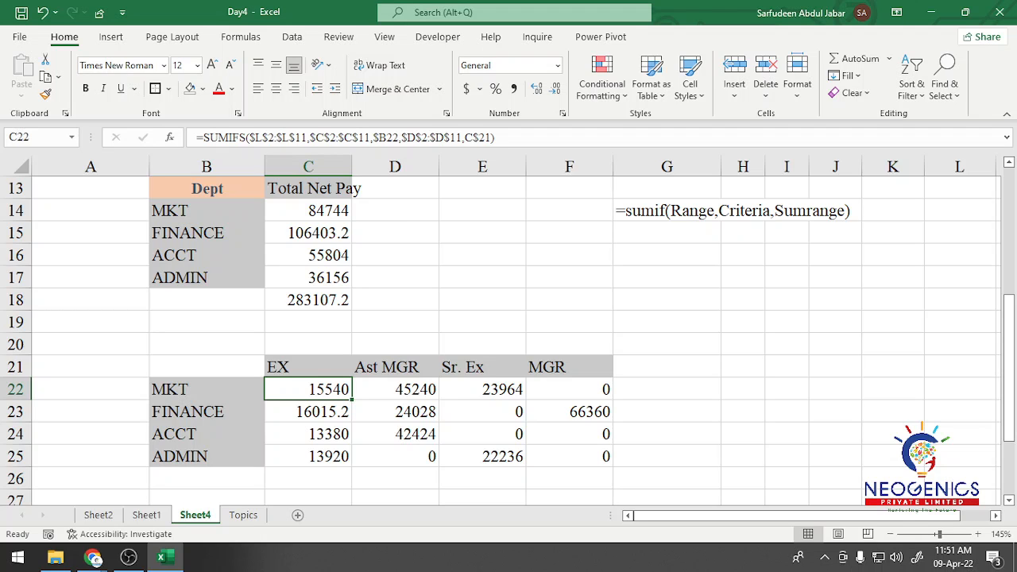
# Copy the department-by-post grid B21:F25 and paste it below, starting at cell B28.
pyautogui.scroll(-2, 508, 342)
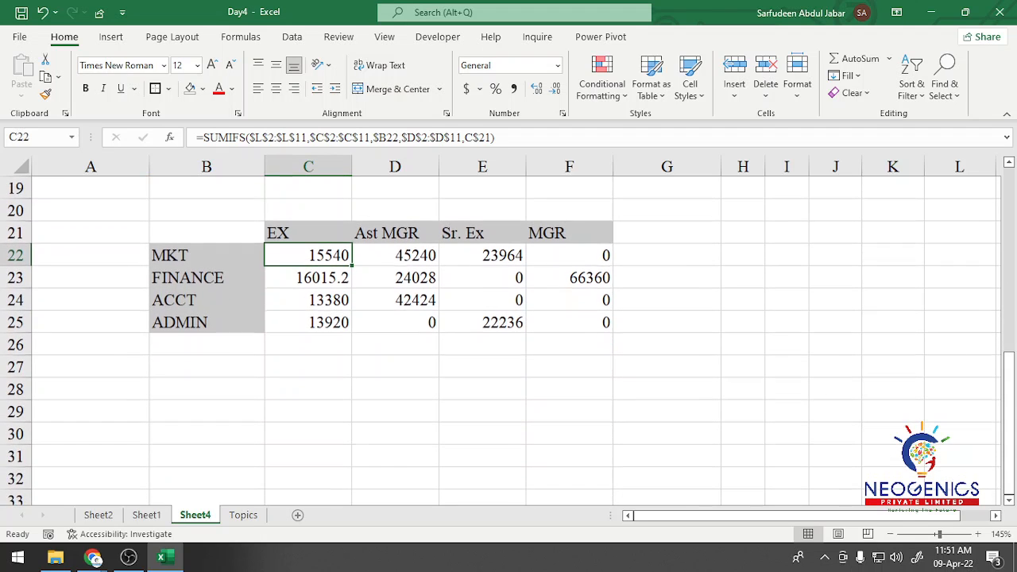
pyautogui.moveTo(238, 233); pyautogui.dragTo(604, 322)
pyautogui.hotkey('ctrl', 'c')
pyautogui.click(207, 389)
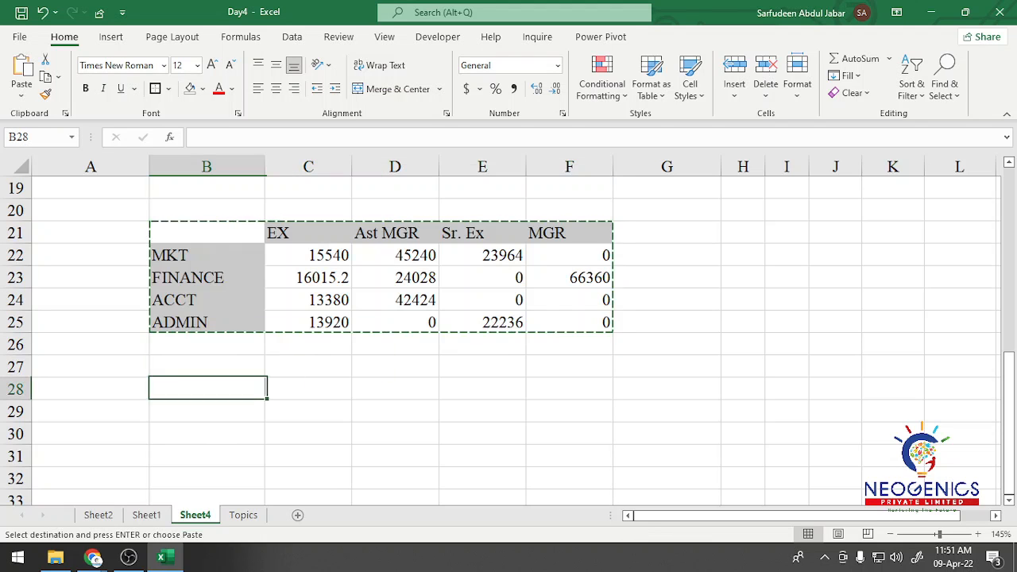
pyautogui.hotkey('ctrl', 'v')
pyautogui.click(667, 389)
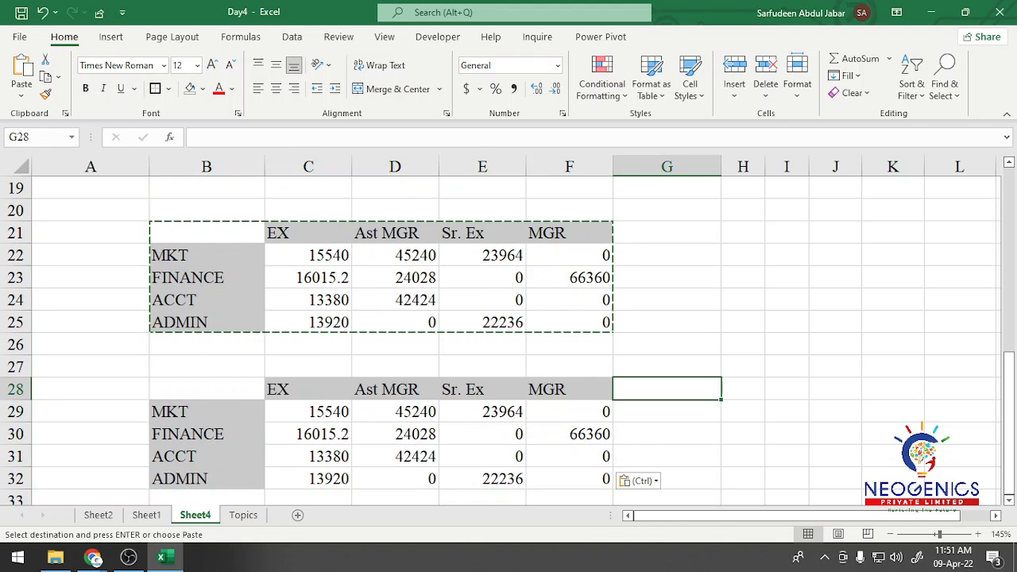
# Clear the copied results from C29:F32, keeping the department and post headings.
pyautogui.moveTo(308, 411); pyautogui.dragTo(569, 478)
pyautogui.press('Delete')
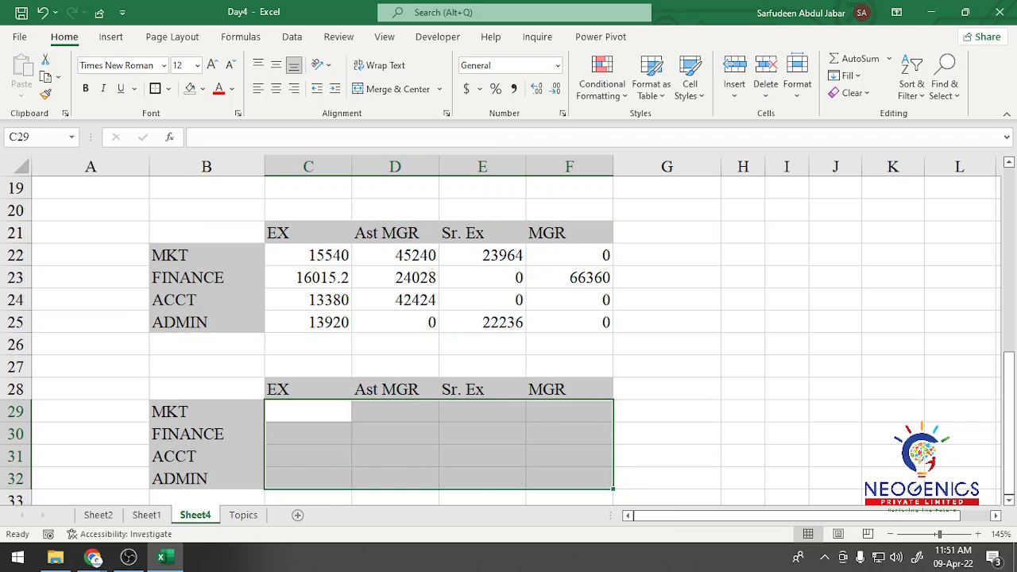
pyautogui.click(666, 434)
# Start a SUMPRODUCT formula in cell C29 with an opening parenthesis for its first condition.
pyautogui.click(308, 412)
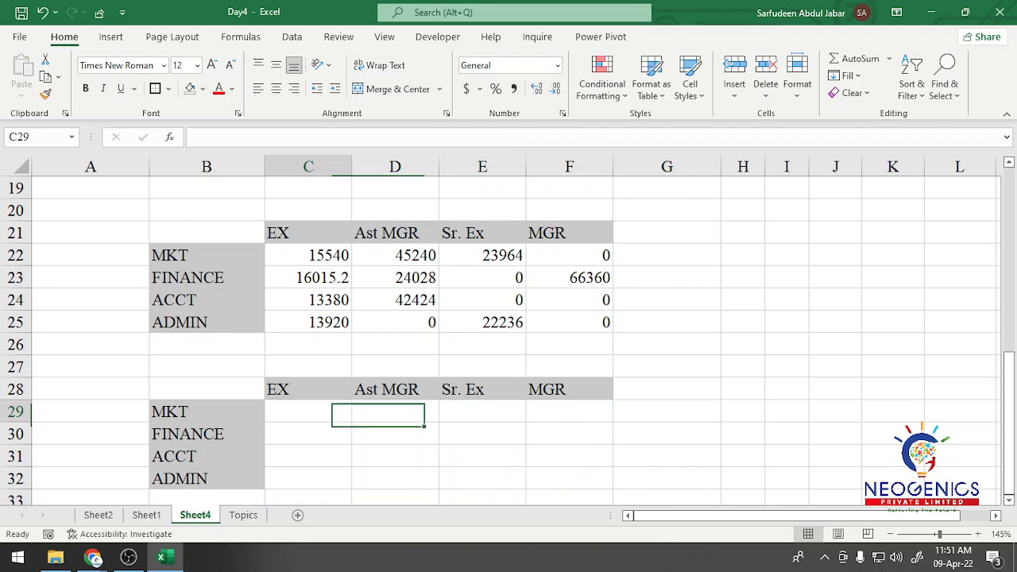
pyautogui.write('=')
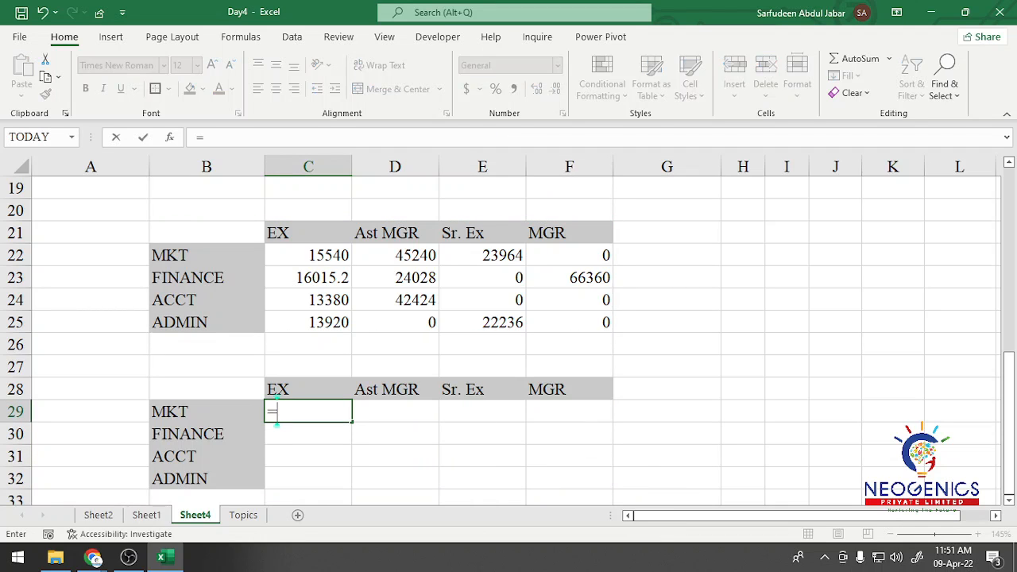
pyautogui.write('sumpro')
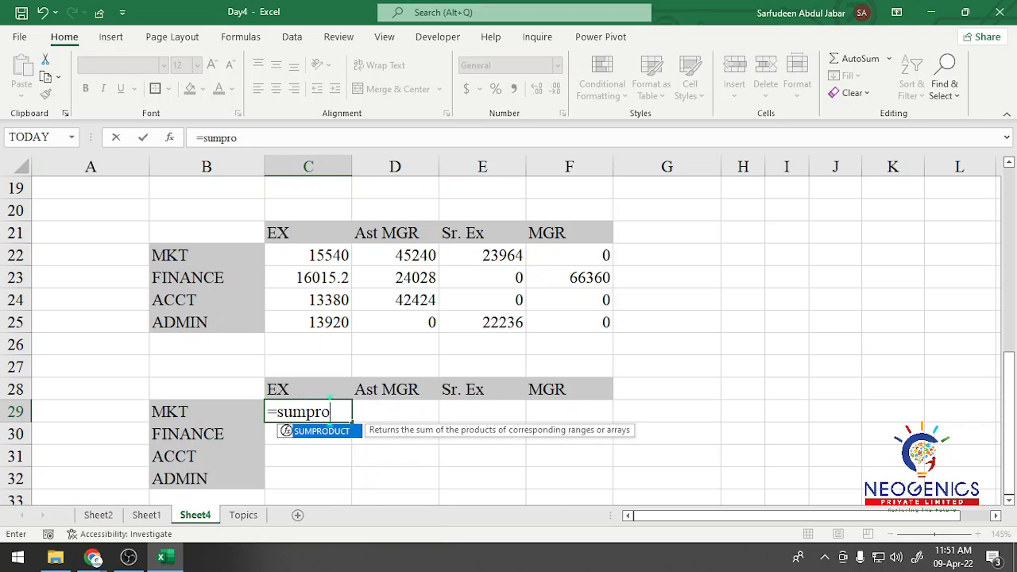
pyautogui.press('Tab')
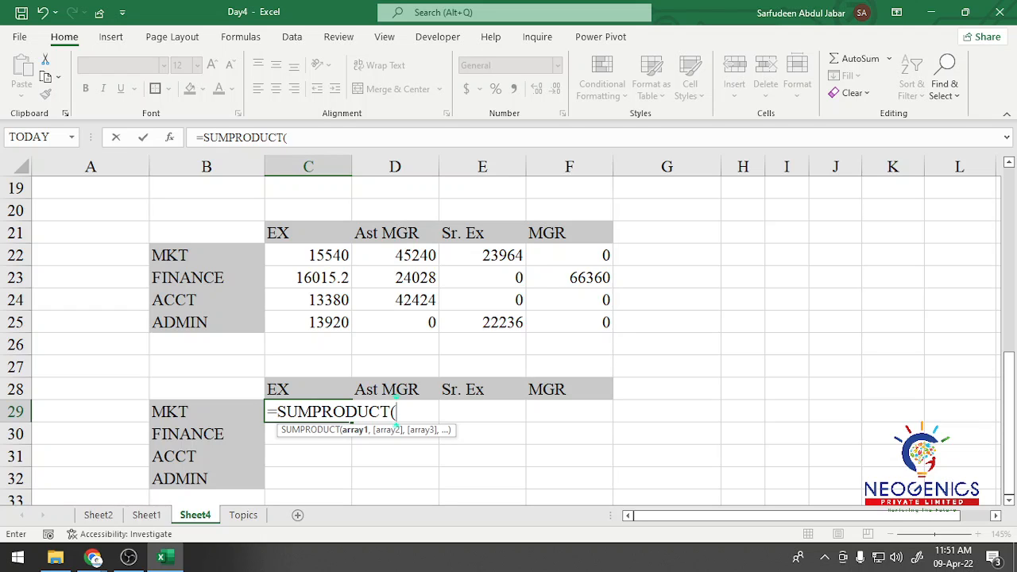
pyautogui.write('(')
# Add the department condition ($C$2:$C$11=$B29) to the SUMPRODUCT formula, with the Dept range absolute and the B29 reference column-locked.
pyautogui.scroll(6, 402, 411)
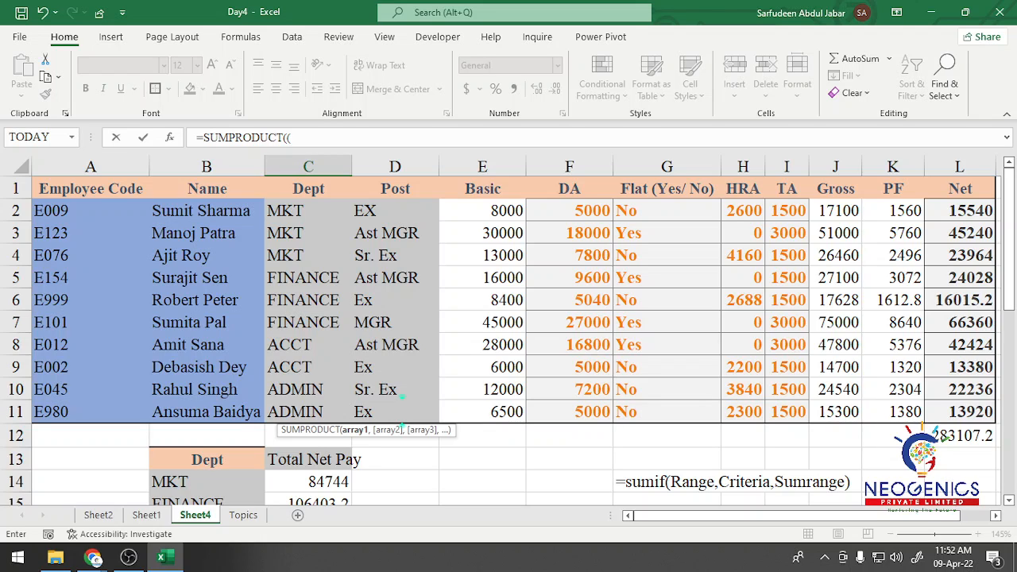
pyautogui.scroll(-5, 402, 411)
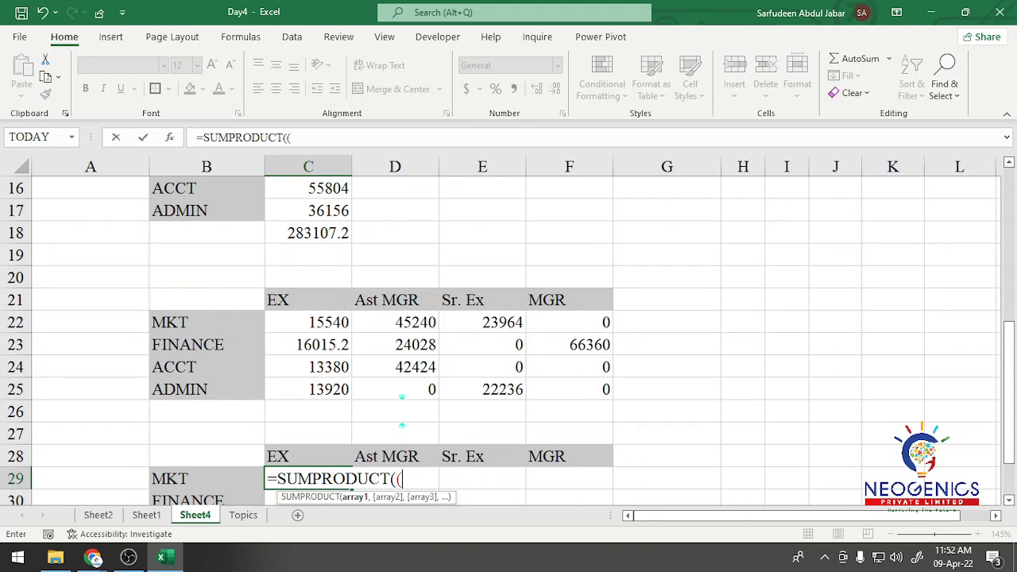
pyautogui.scroll(-1, 402, 411)
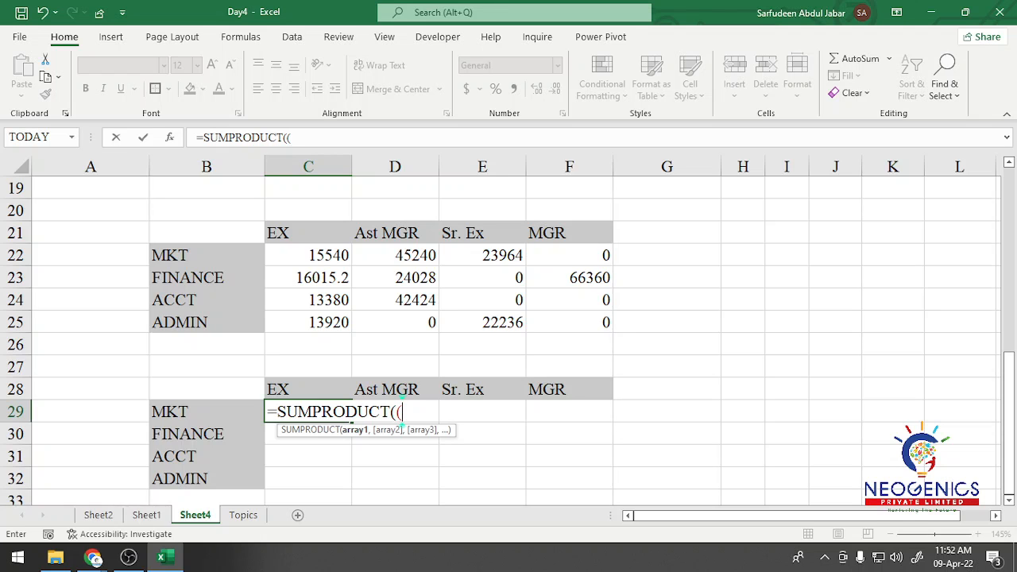
pyautogui.scroll(5, 402, 408)
pyautogui.scroll(1, 402, 397)
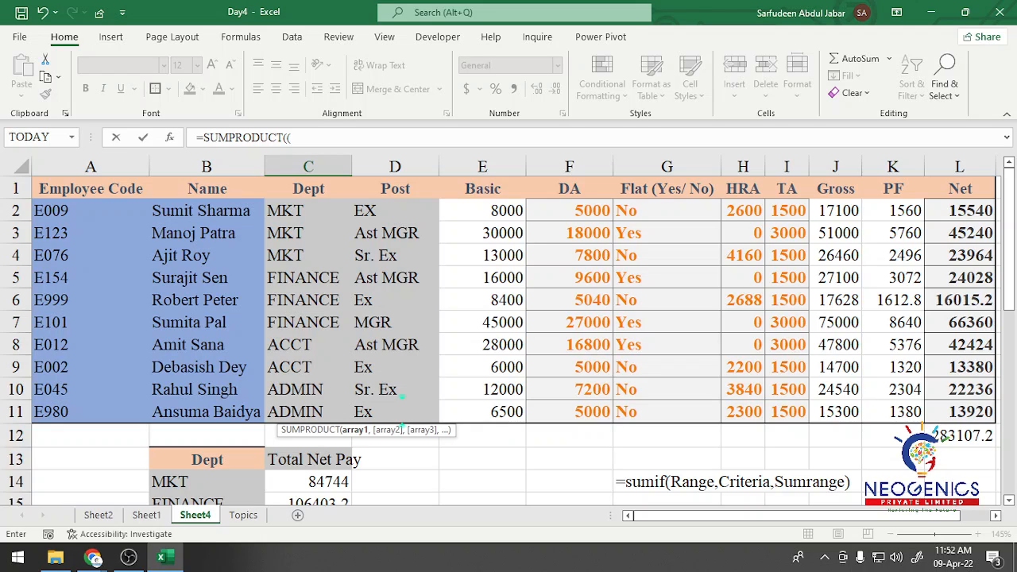
pyautogui.moveTo(301, 210); pyautogui.dragTo(302, 412)
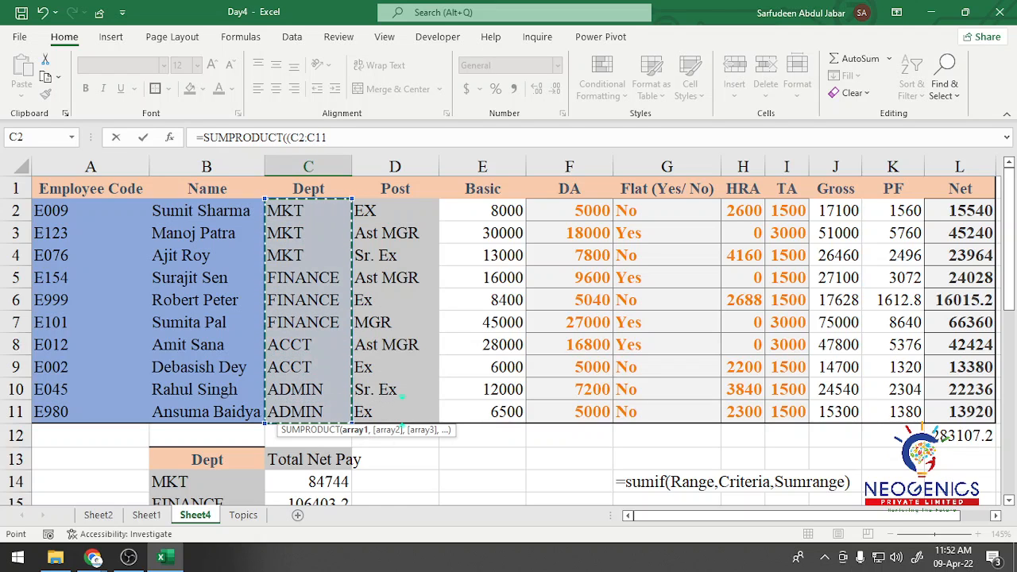
pyautogui.press('F4')
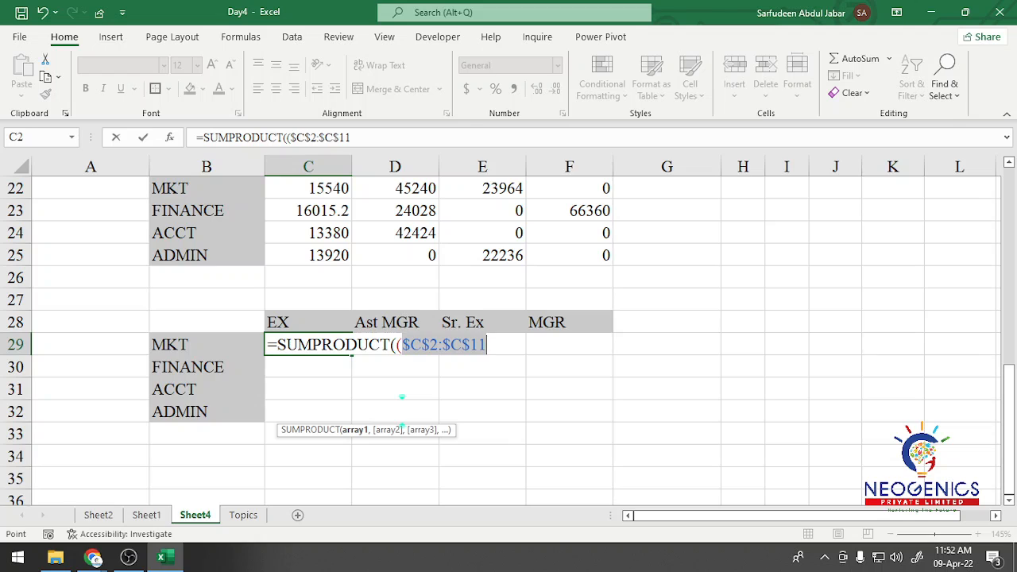
pyautogui.write('=')
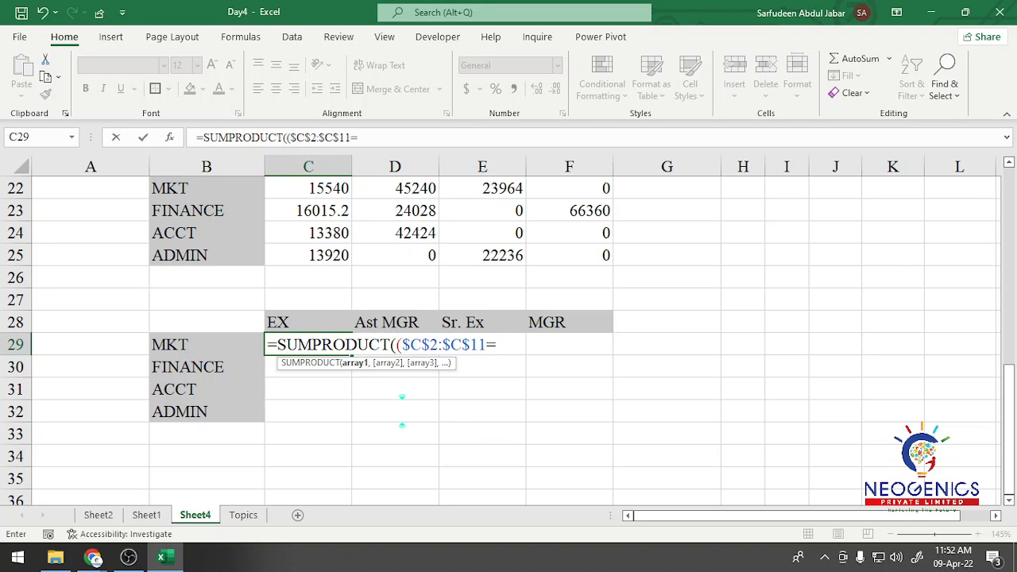
pyautogui.press('Left')
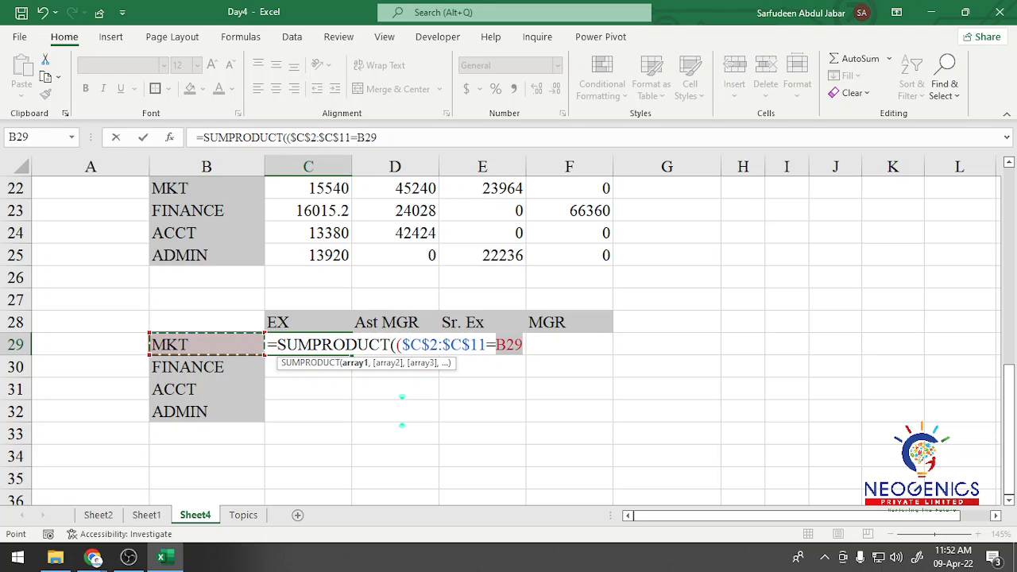
pyautogui.press('F4')
pyautogui.press('F4')
pyautogui.press('F4')
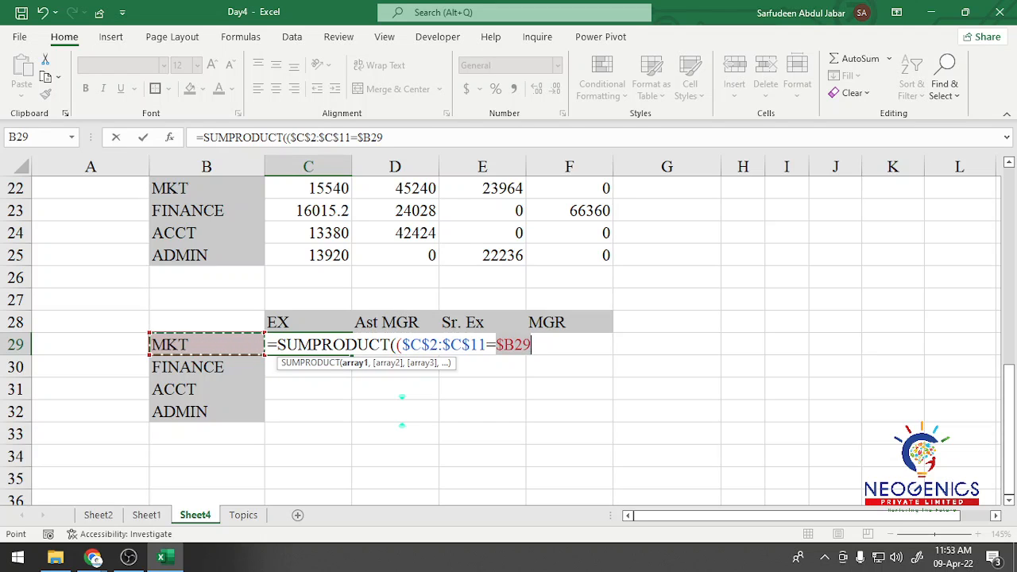
pyautogui.write(')')
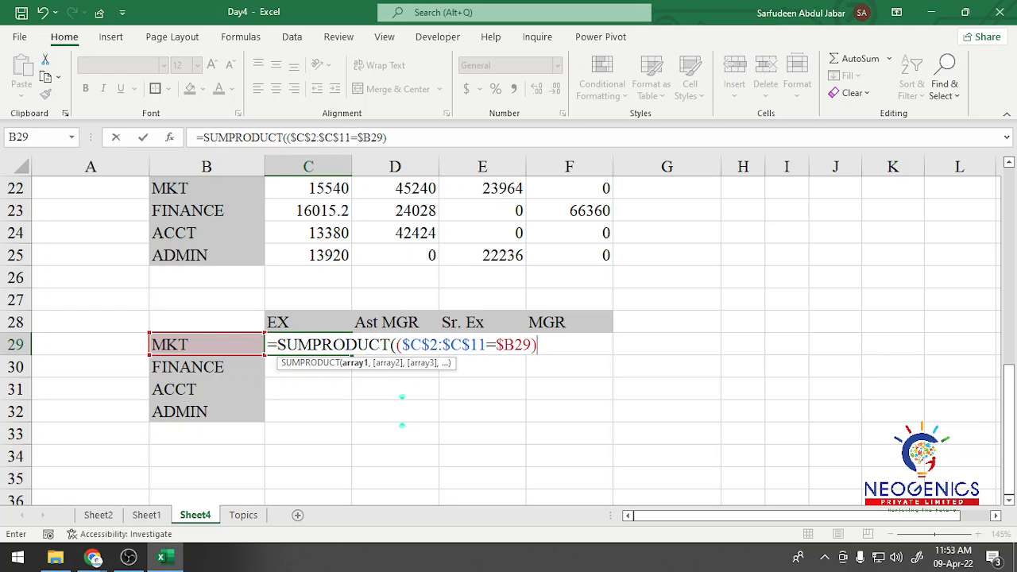
# Multiply by the post condition ($D$2:$D$11=C$28) in the SUMPRODUCT formula, with the Post range absolute and the heading reference row-locked.
pyautogui.write('*(')
pyautogui.scroll(7, 402, 397)
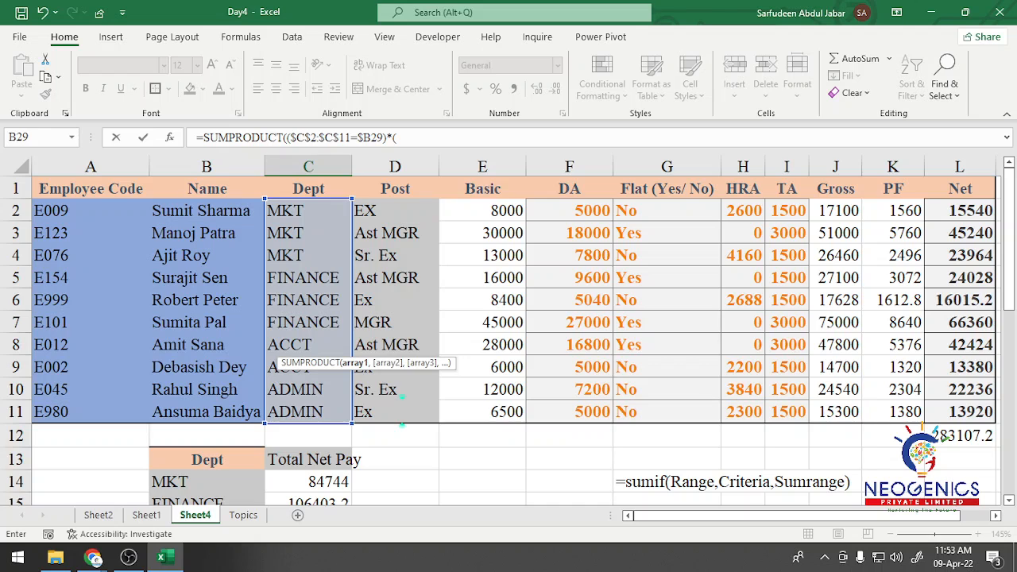
pyautogui.moveTo(395, 211); pyautogui.dragTo(394, 412)
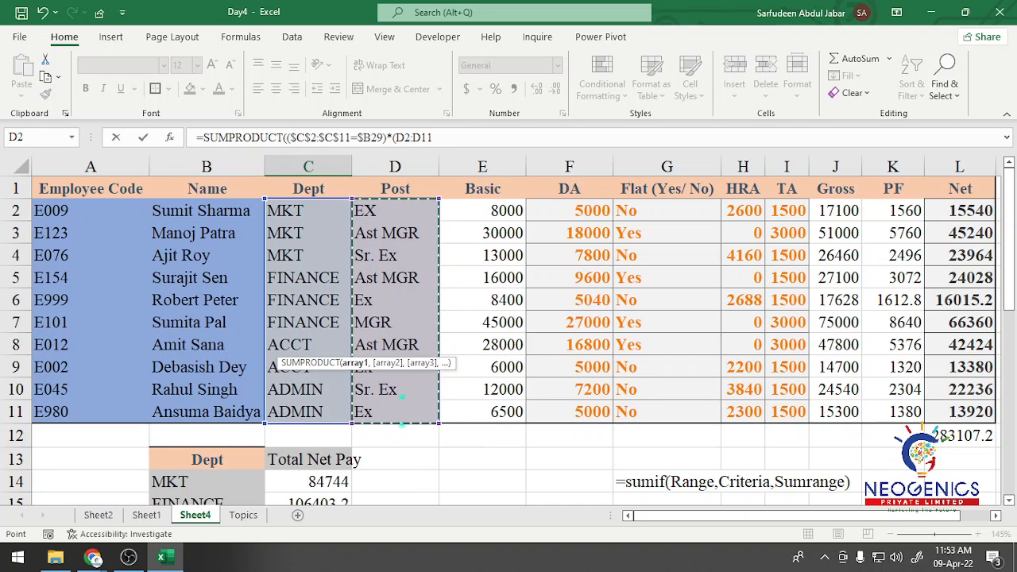
pyautogui.press('F4')
pyautogui.scroll(-6, 402, 397)
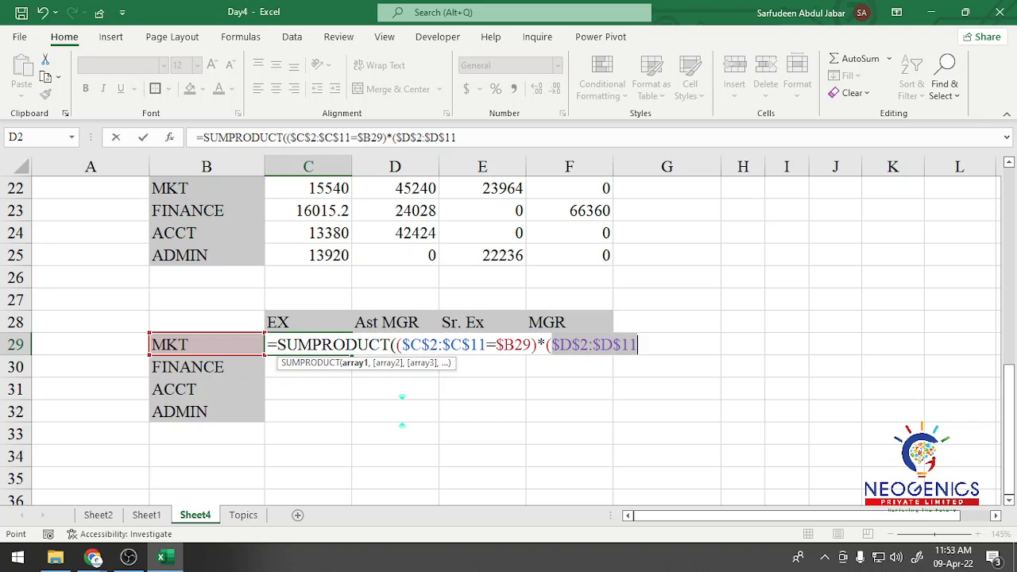
pyautogui.write('=')
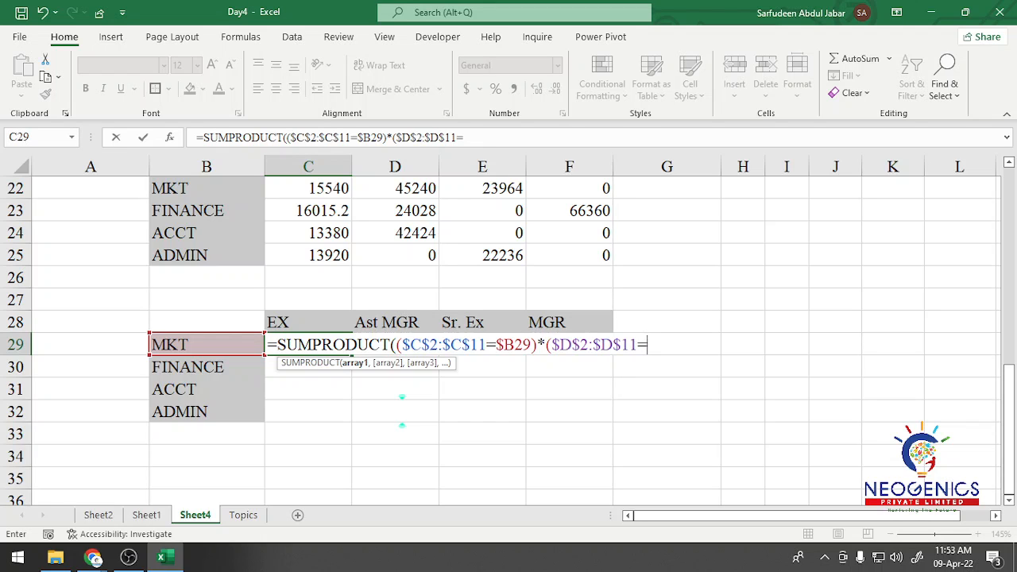
pyautogui.press('Up')
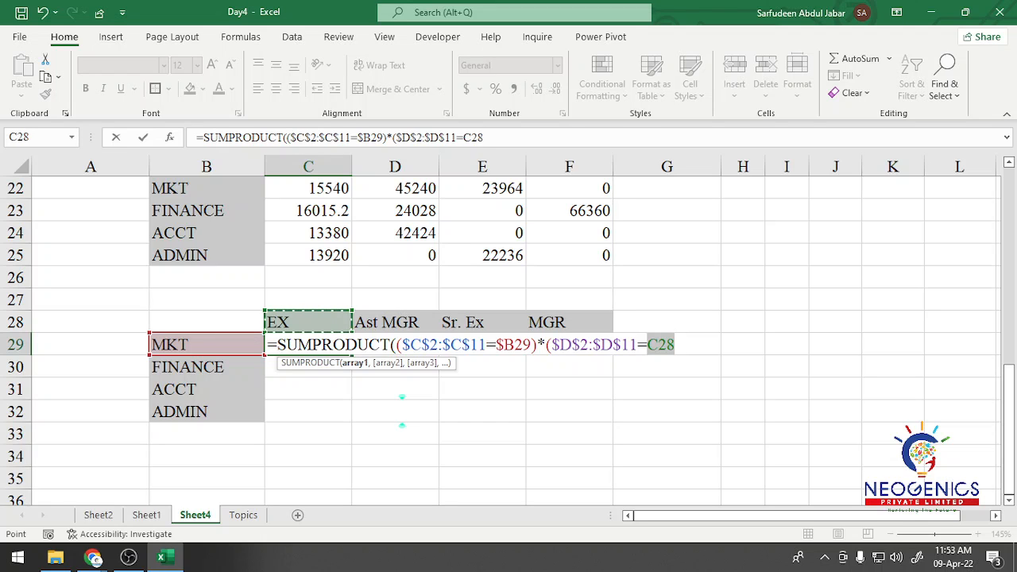
pyautogui.press('F4')
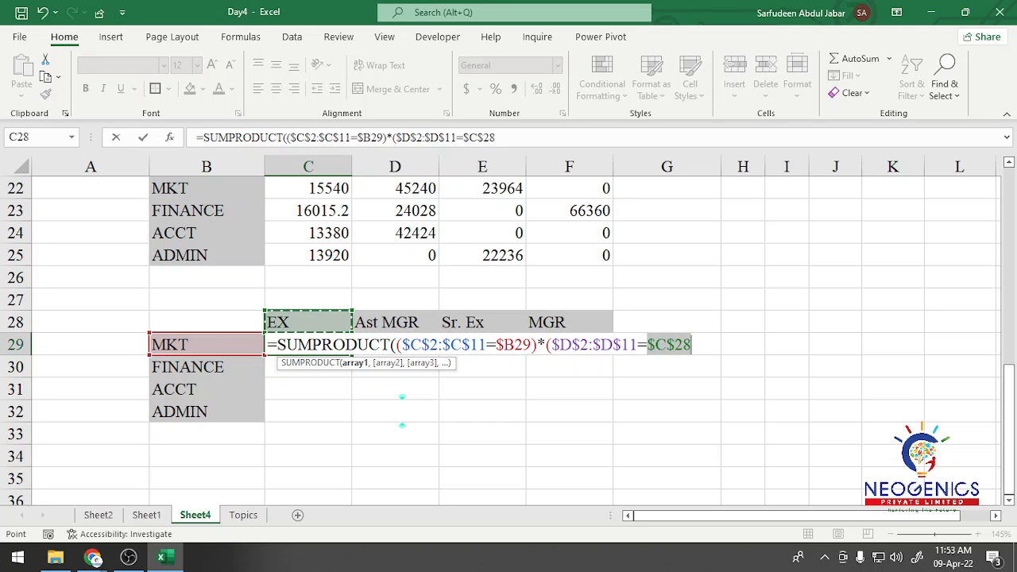
pyautogui.press('F4')
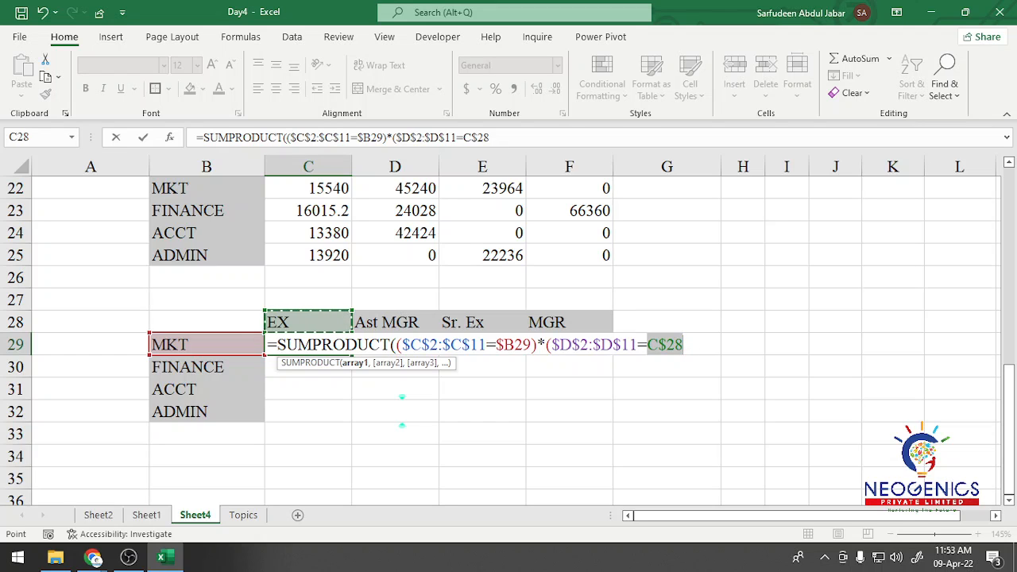
pyautogui.write(')')
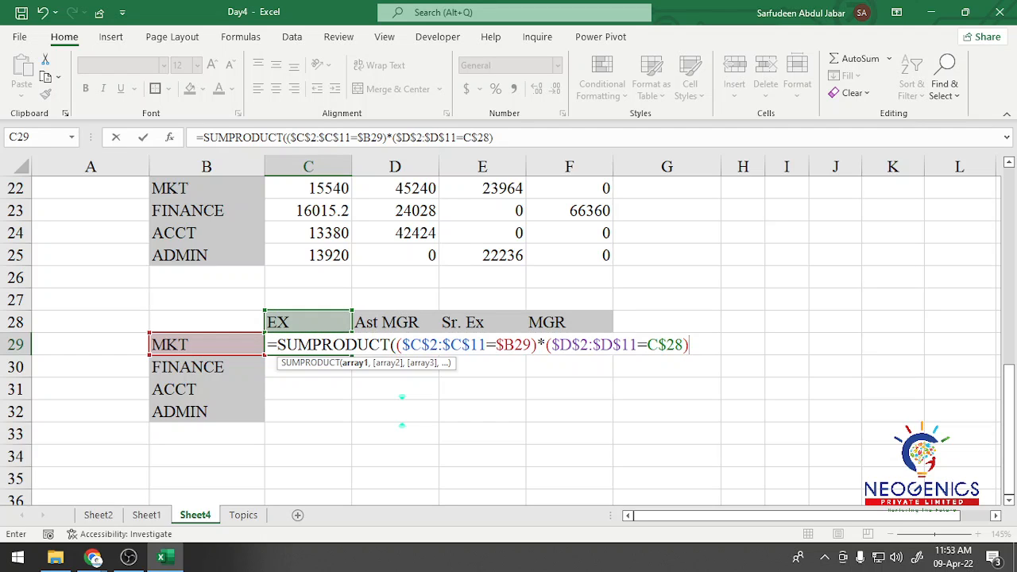
# Add the absolute Net range $L$2:$L$11 as the second SUMPRODUCT array and complete the formula in C29.
pyautogui.write(',')
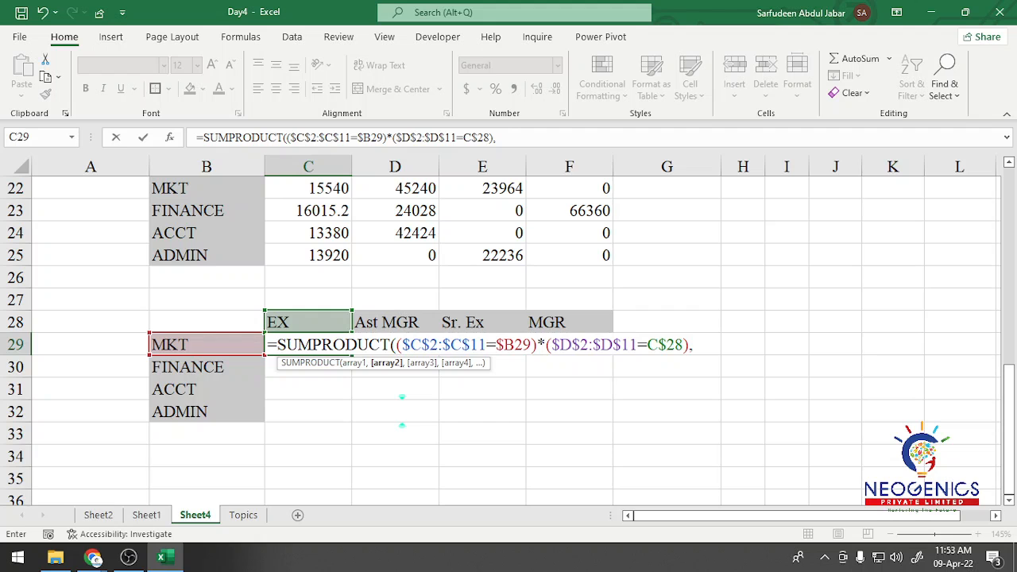
pyautogui.scroll(7, 402, 396)
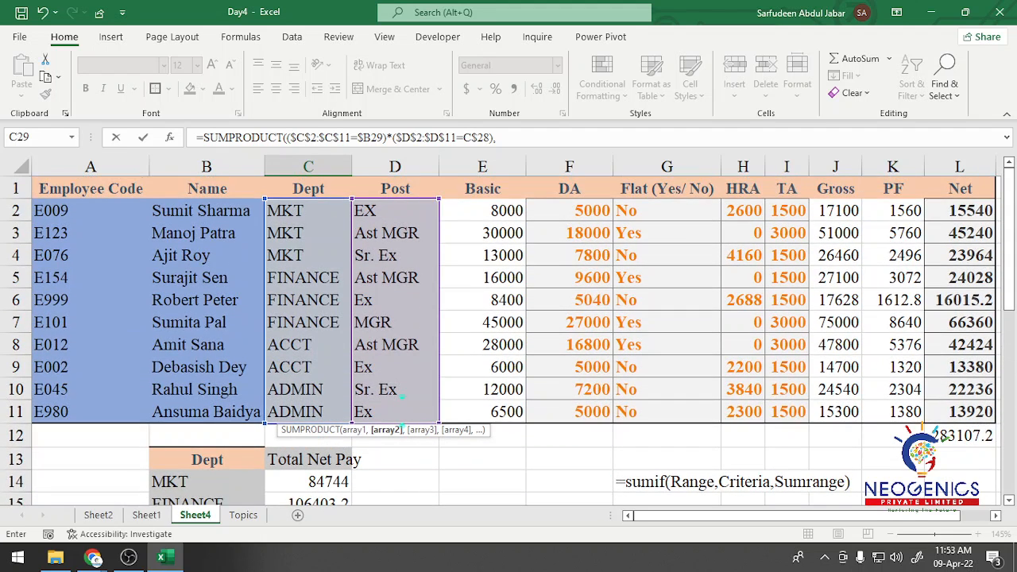
pyautogui.moveTo(959, 210); pyautogui.dragTo(960, 412)
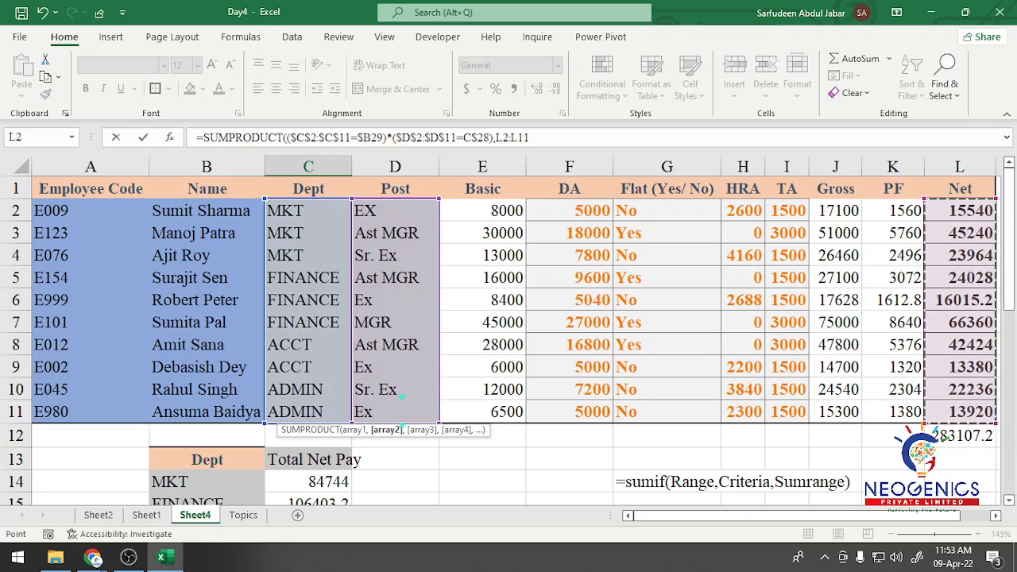
pyautogui.press('F4')
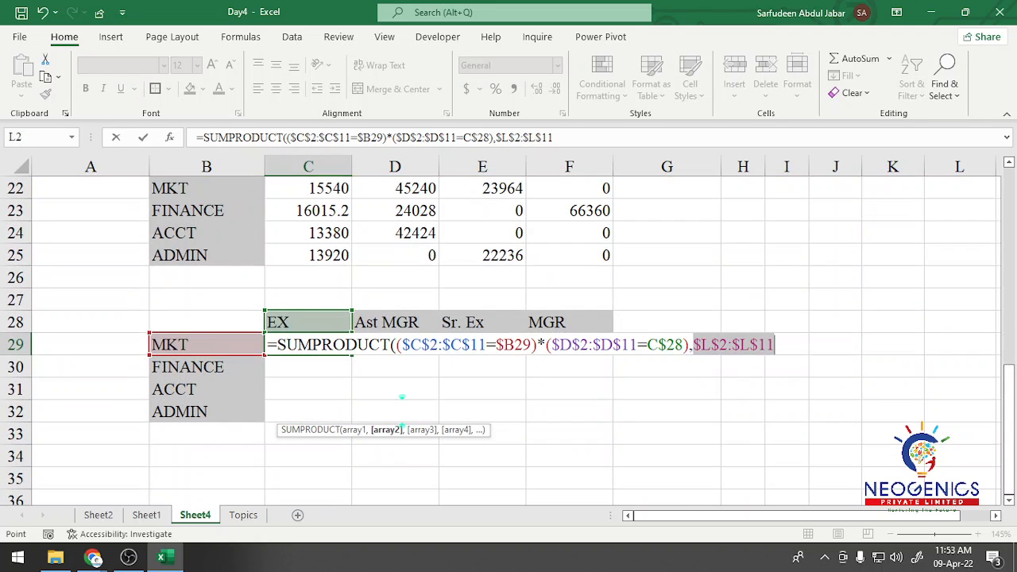
pyautogui.write(')')
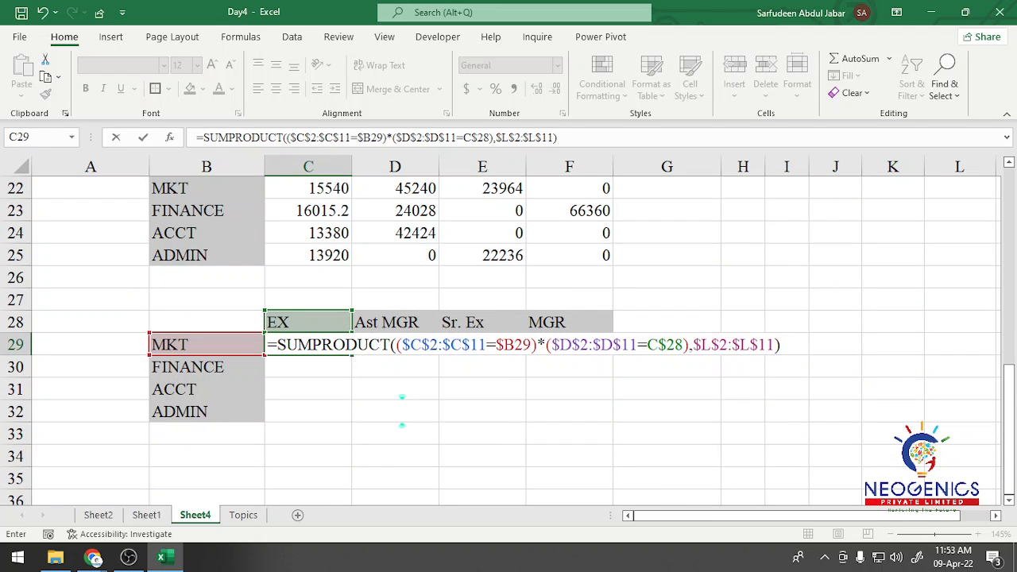
pyautogui.press('Return')
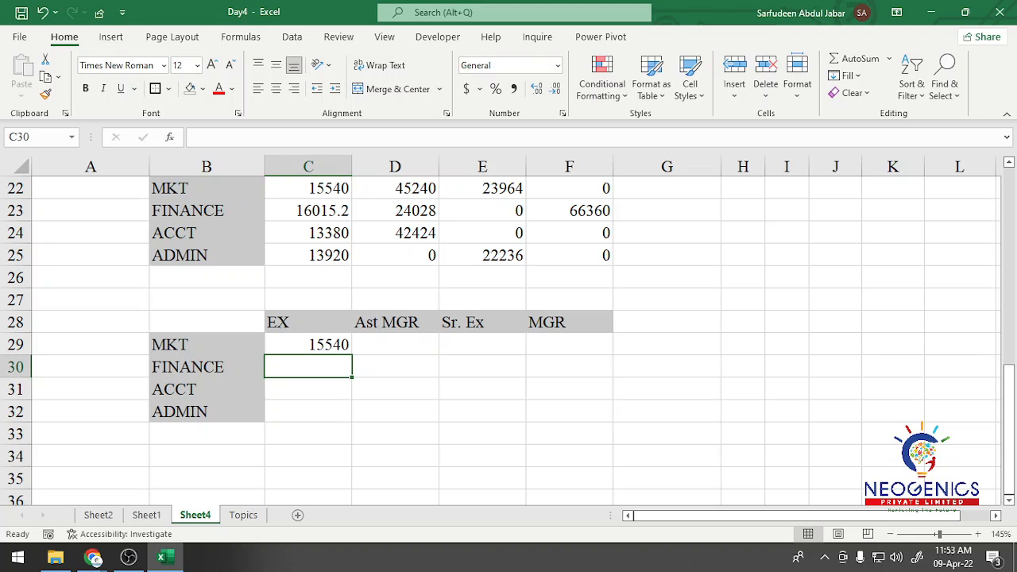
# Fill the SUMPRODUCT formula from C29 down and across the whole grid C29:F32.
pyautogui.press('Up')
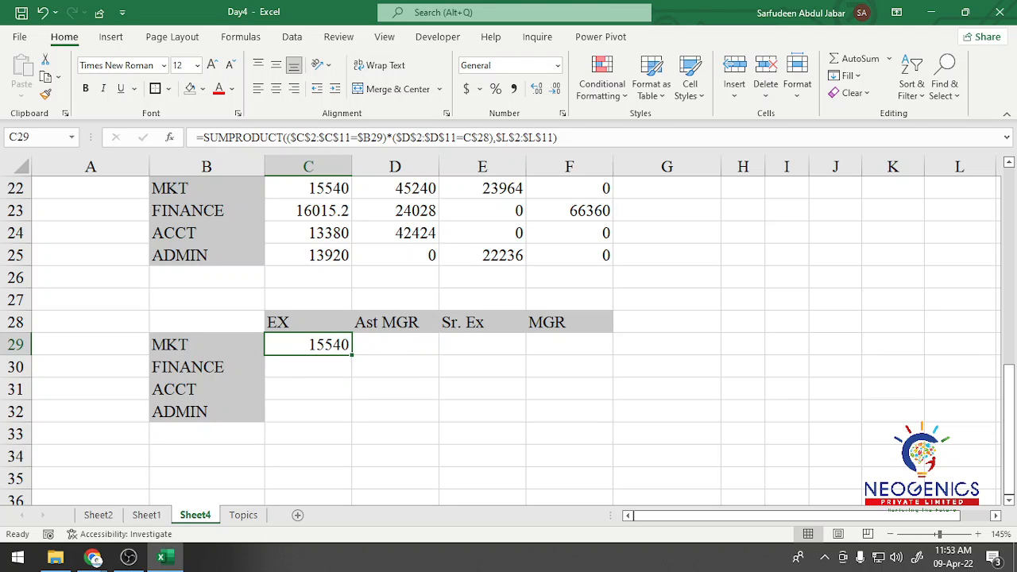
pyautogui.hotkey('shift', 'Right')
pyautogui.hotkey('shift', 'Right')
pyautogui.hotkey('shift', 'Right')
pyautogui.hotkey('shift', 'Down')
pyautogui.hotkey('shift', 'Down')
pyautogui.hotkey('shift', 'Down')
pyautogui.hotkey('ctrl', 'd')
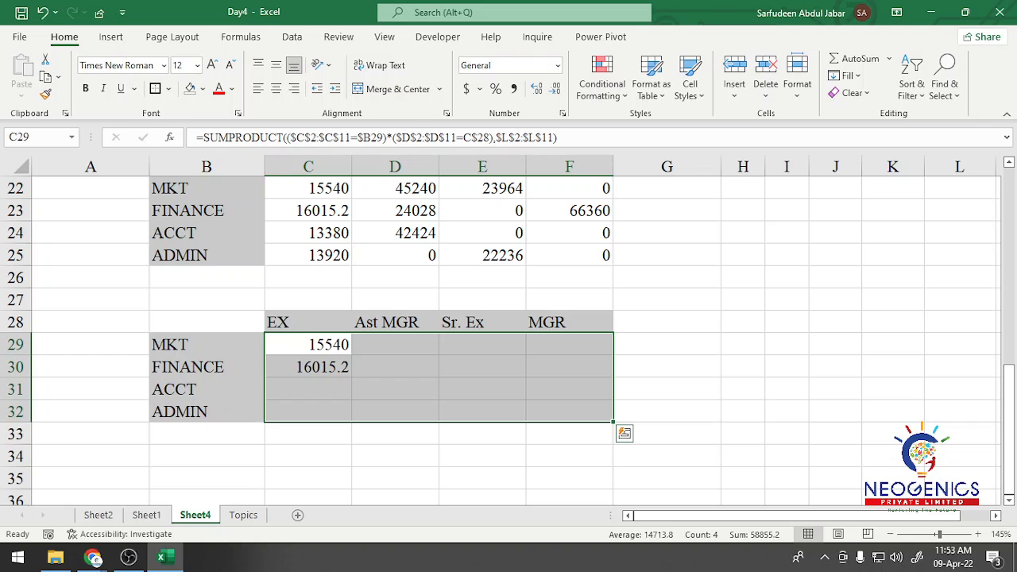
pyautogui.hotkey('ctrl', 'r')
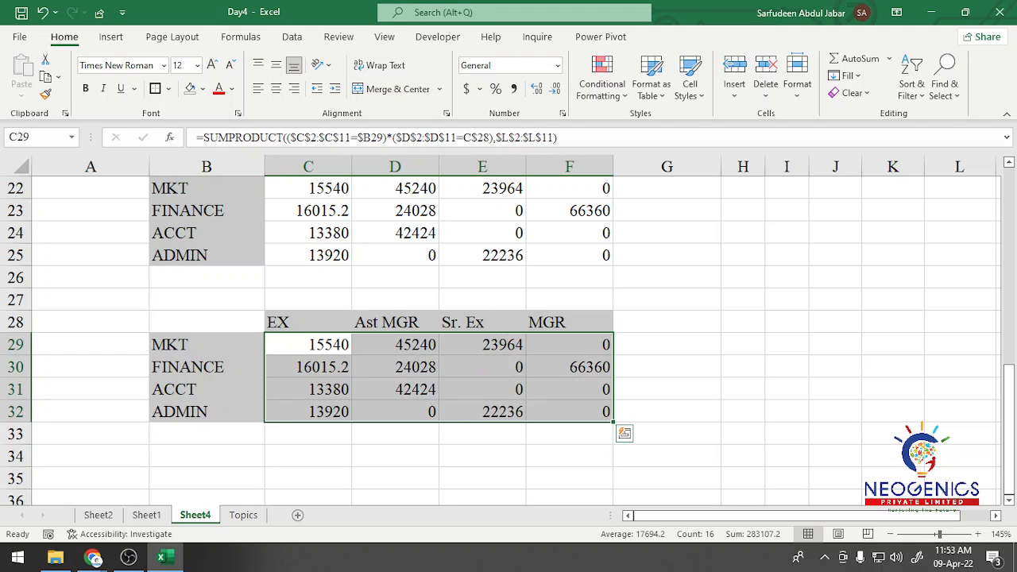
pyautogui.click(667, 300)
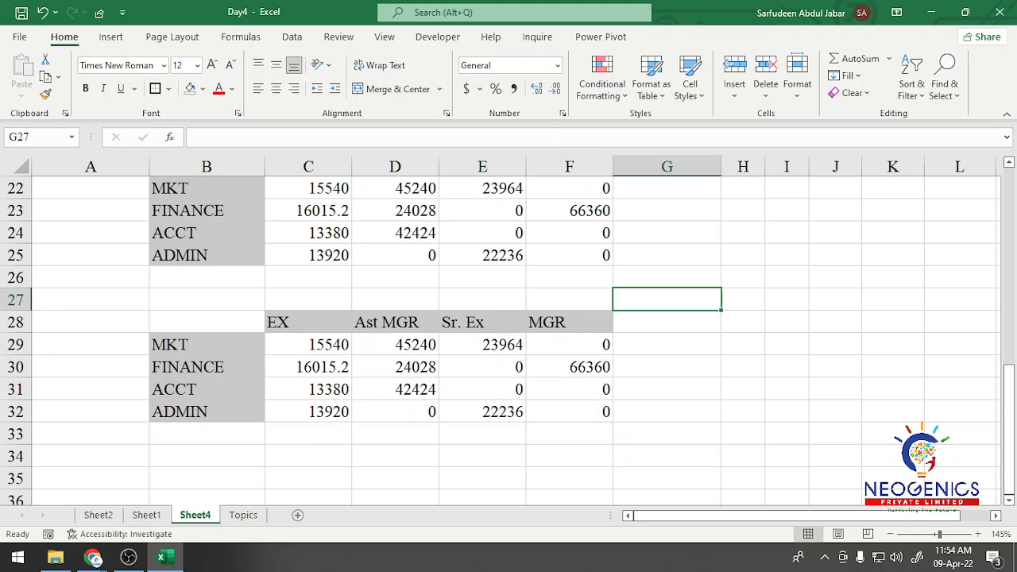
# Compare the SUMIFS formula in C22 with the SUMPRODUCT formula in C29.
pyautogui.scroll(1, 667, 299)
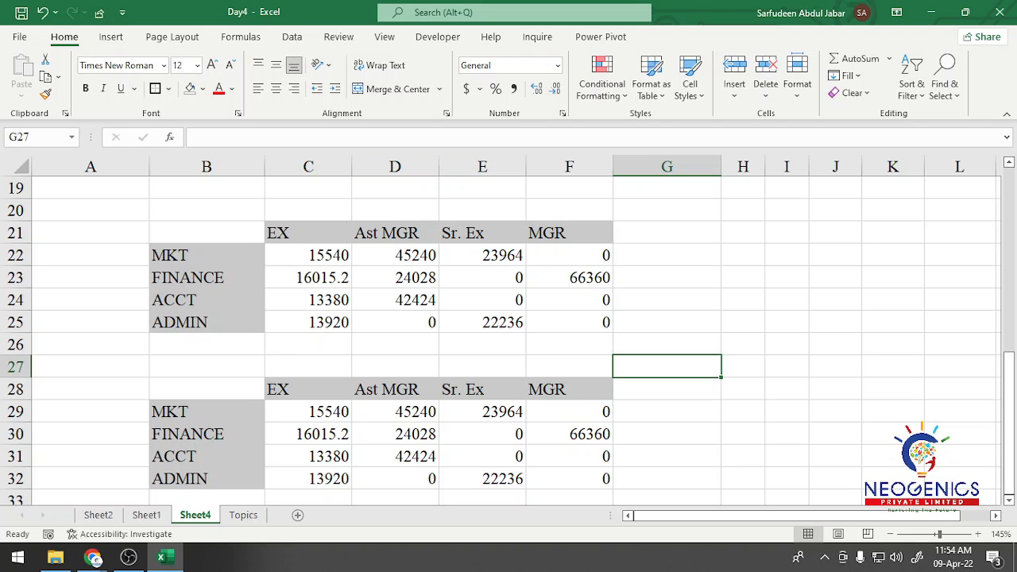
pyautogui.click(309, 188)
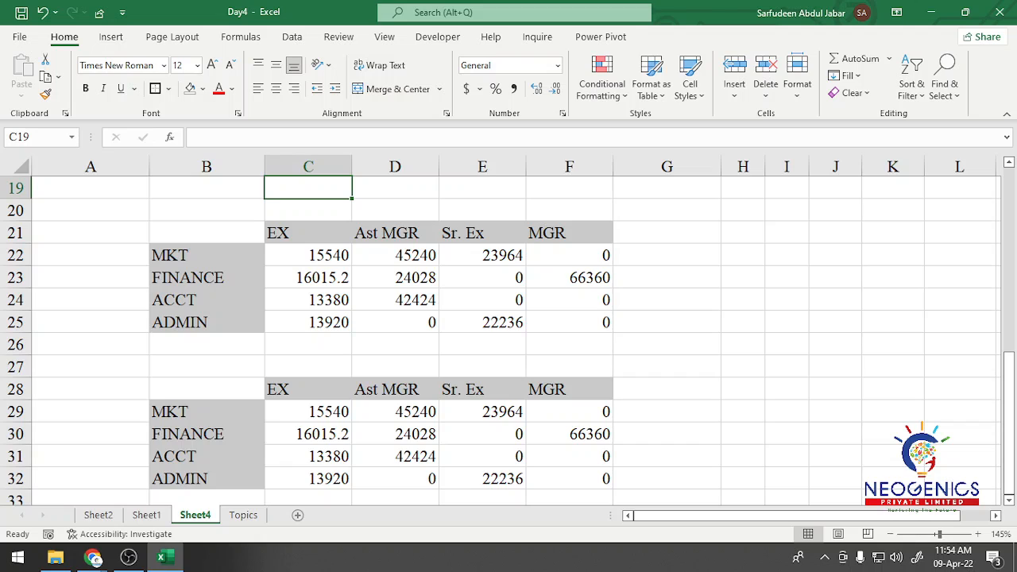
pyautogui.click(667, 367)
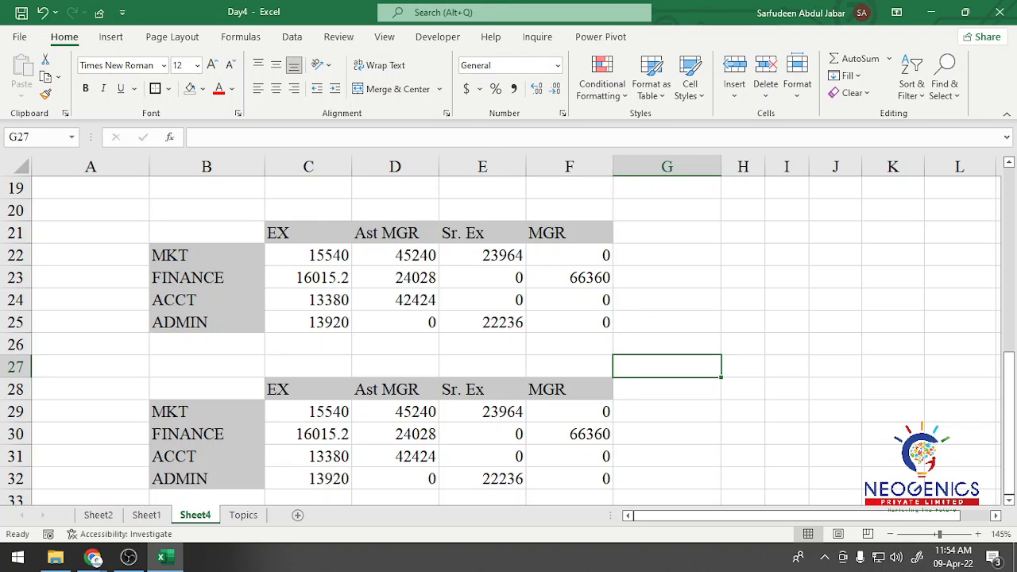
pyautogui.click(308, 255)
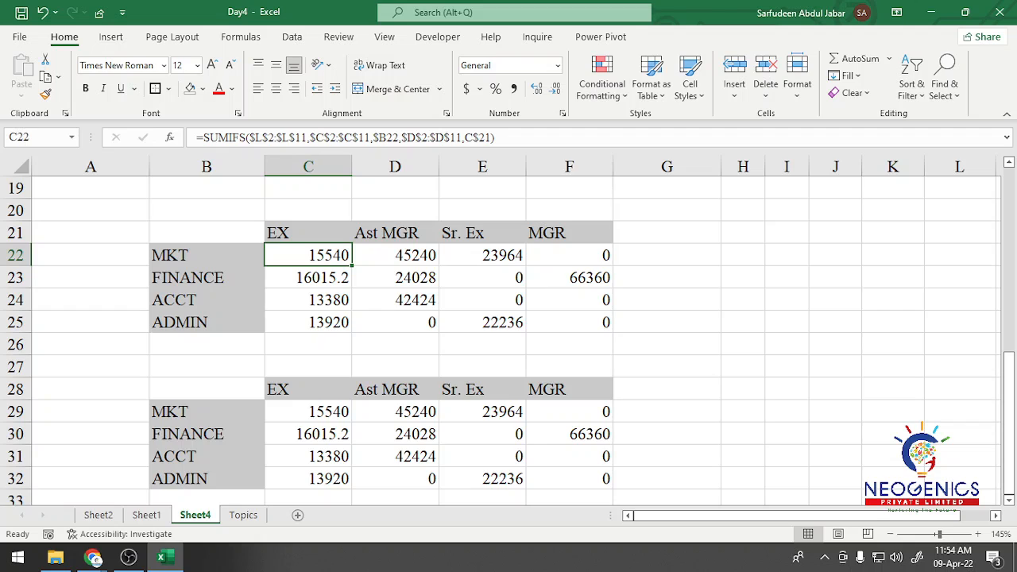
pyautogui.click(667, 277)
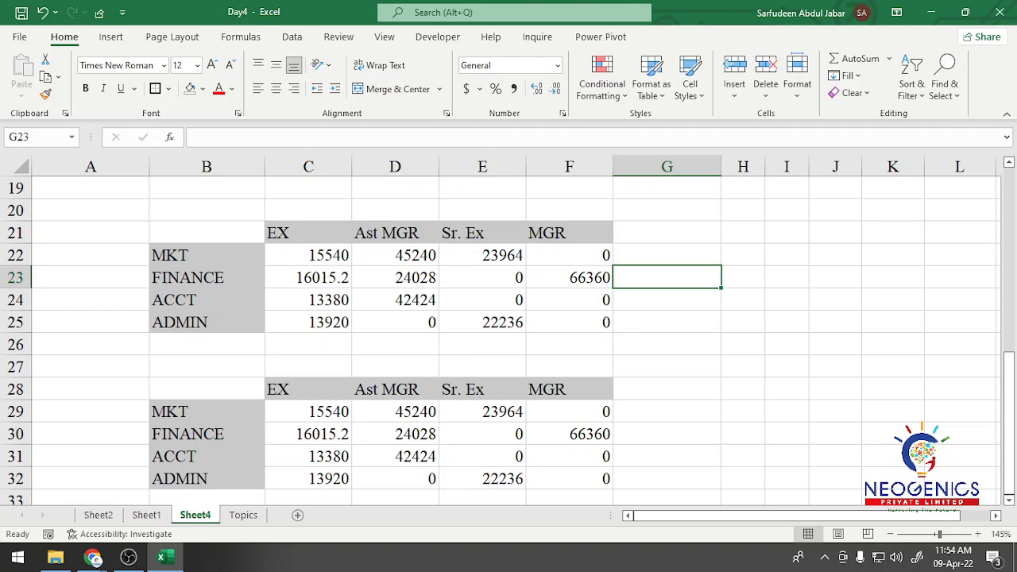
pyautogui.click(308, 256)
pyautogui.click(309, 411)
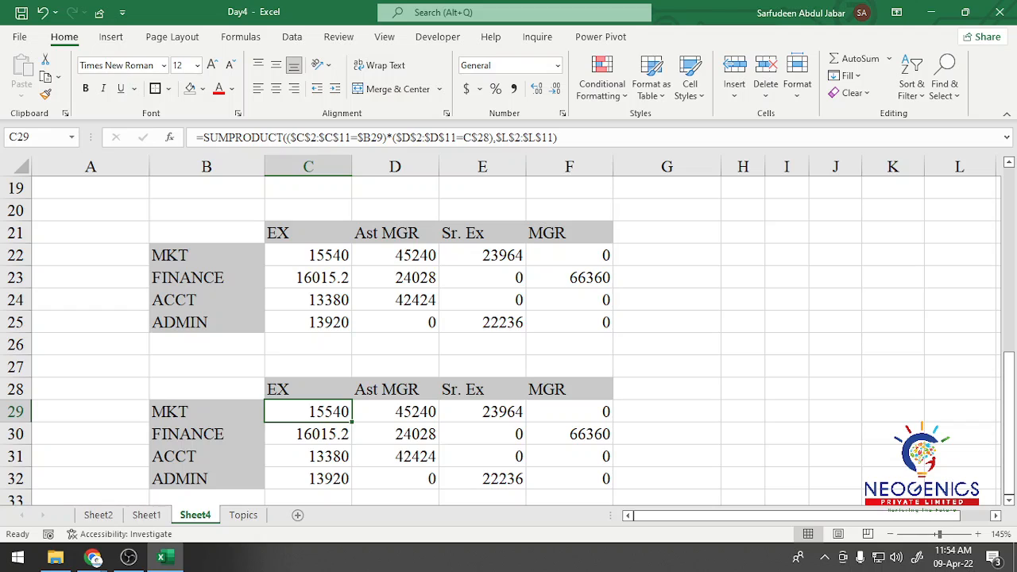
pyautogui.click(308, 255)
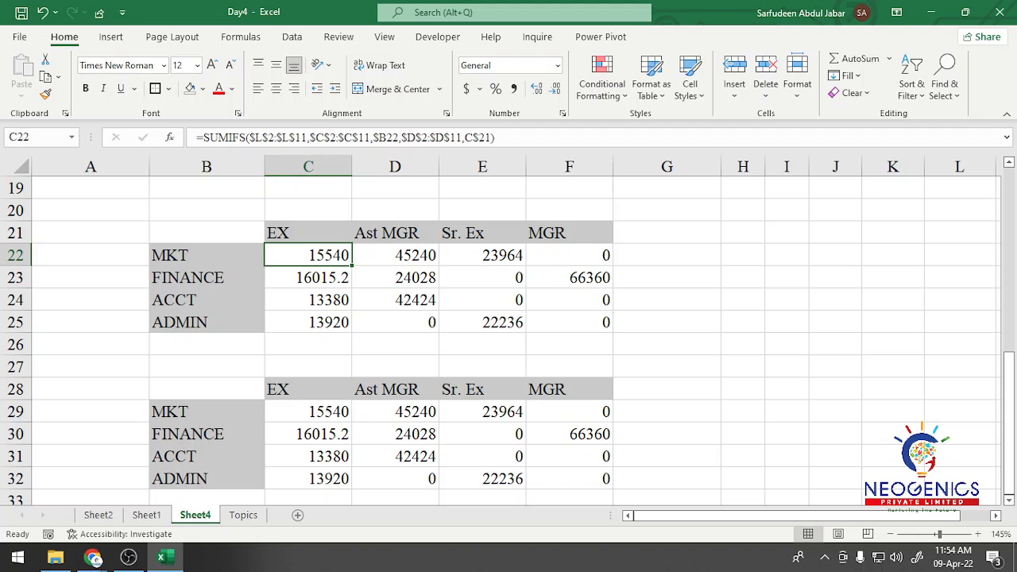
# Review the employee pay table, the Total Net Pay by department and the department-by-post grids.
pyautogui.scroll(3, 509, 334)
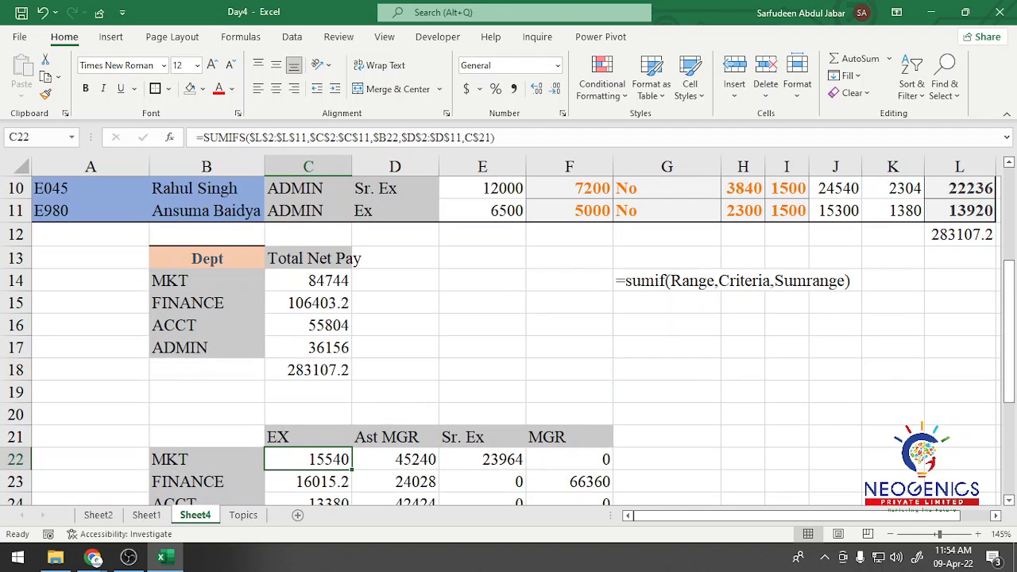
pyautogui.scroll(-2, 509, 334)
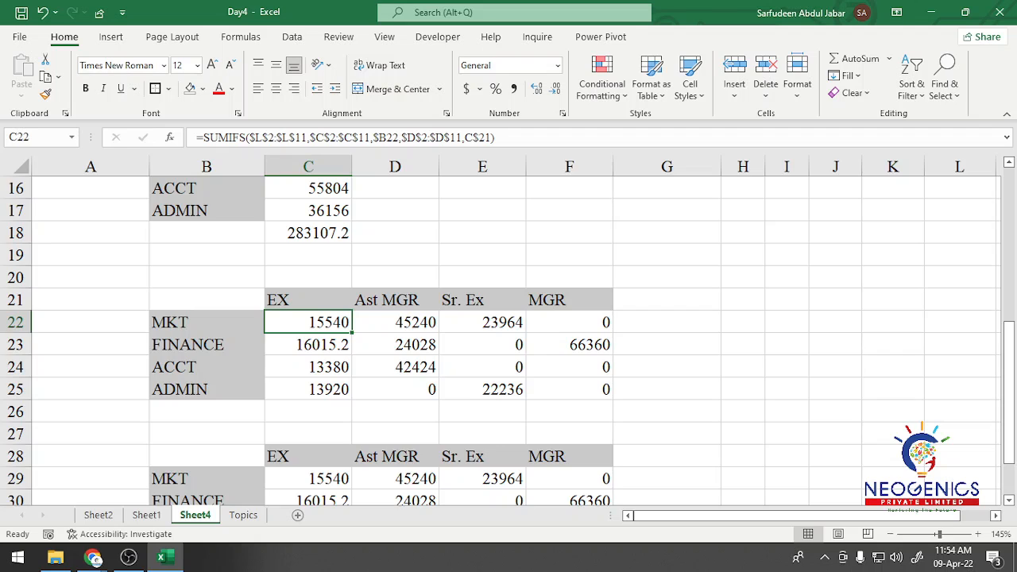
pyautogui.scroll(-1, 509, 334)
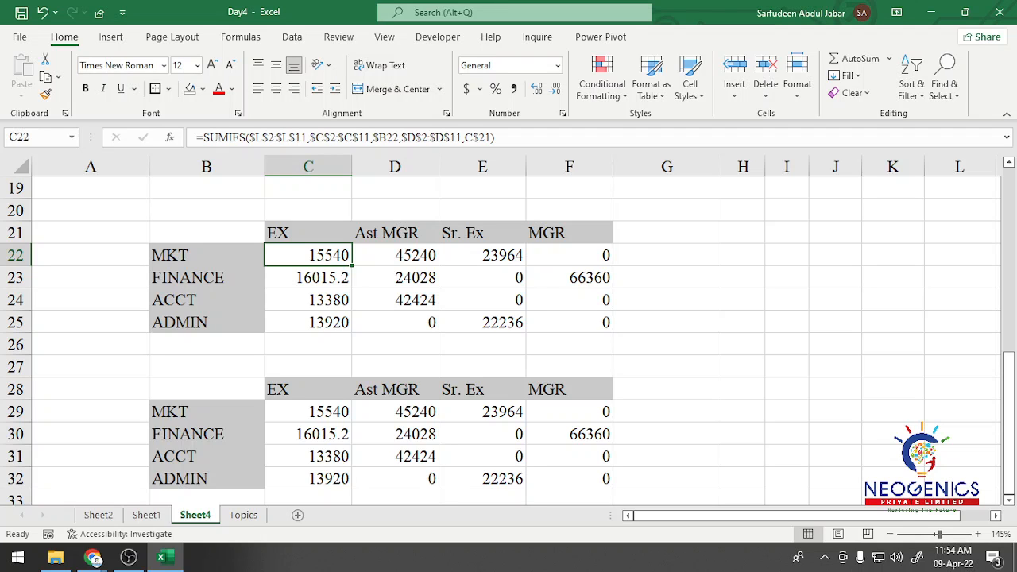
pyautogui.scroll(3, 508, 341)
pyautogui.scroll(-1, 509, 341)
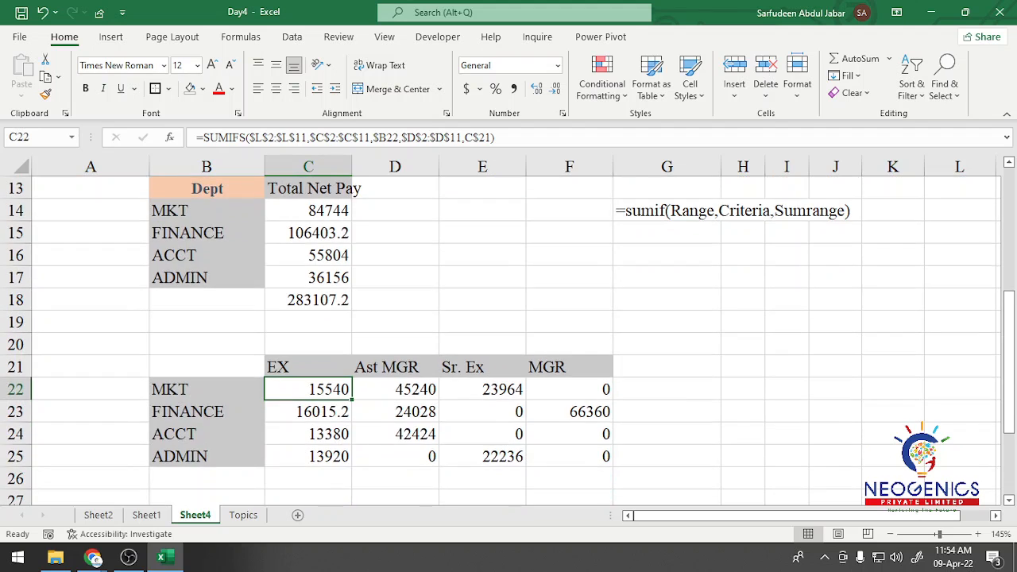
pyautogui.scroll(2, 508, 341)
pyautogui.scroll(3, 509, 341)
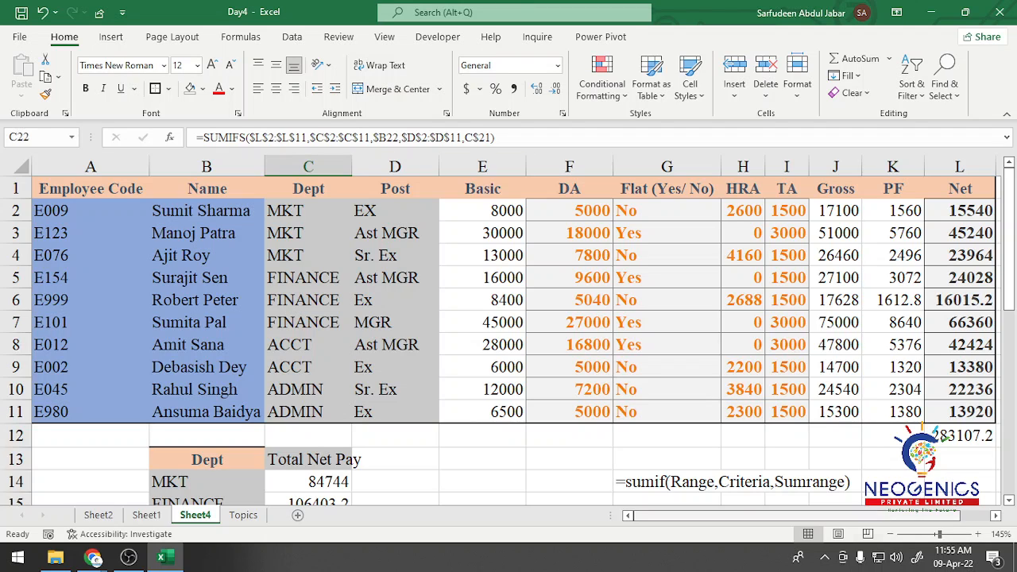
pyautogui.scroll(-1, 509, 334)
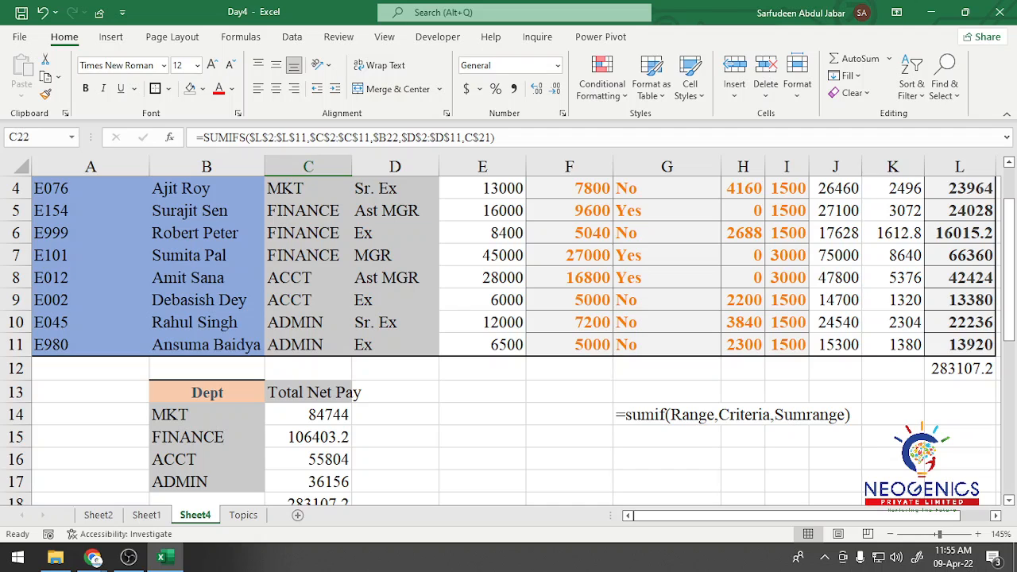
pyautogui.scroll(1, 508, 334)
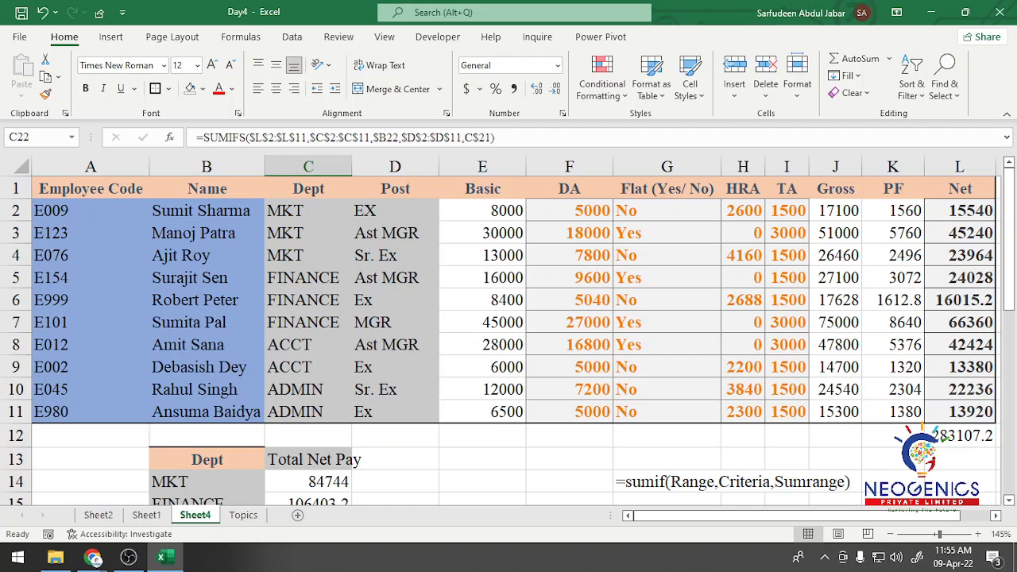
pyautogui.scroll(-3, 509, 334)
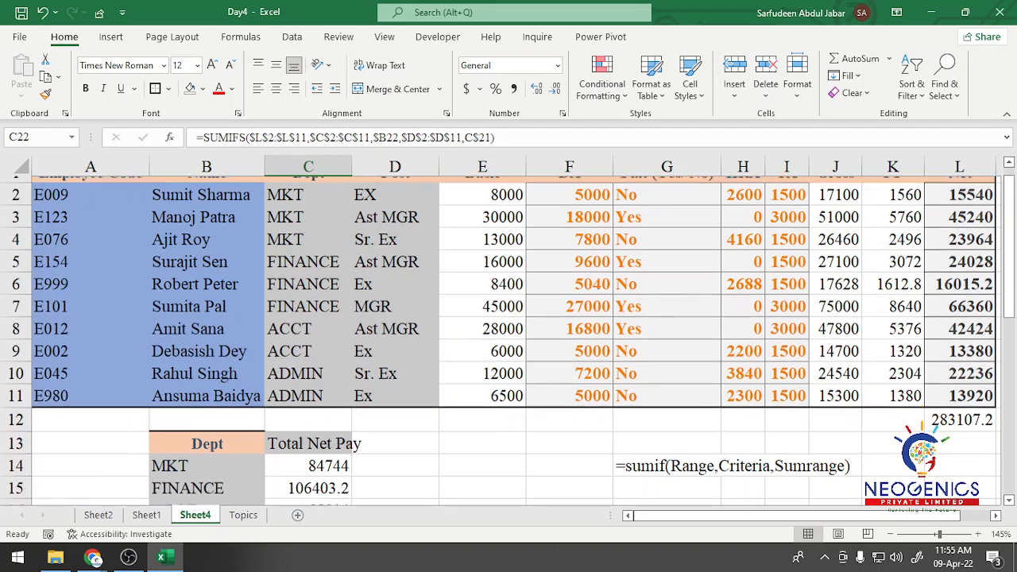
pyautogui.scroll(1, 509, 334)
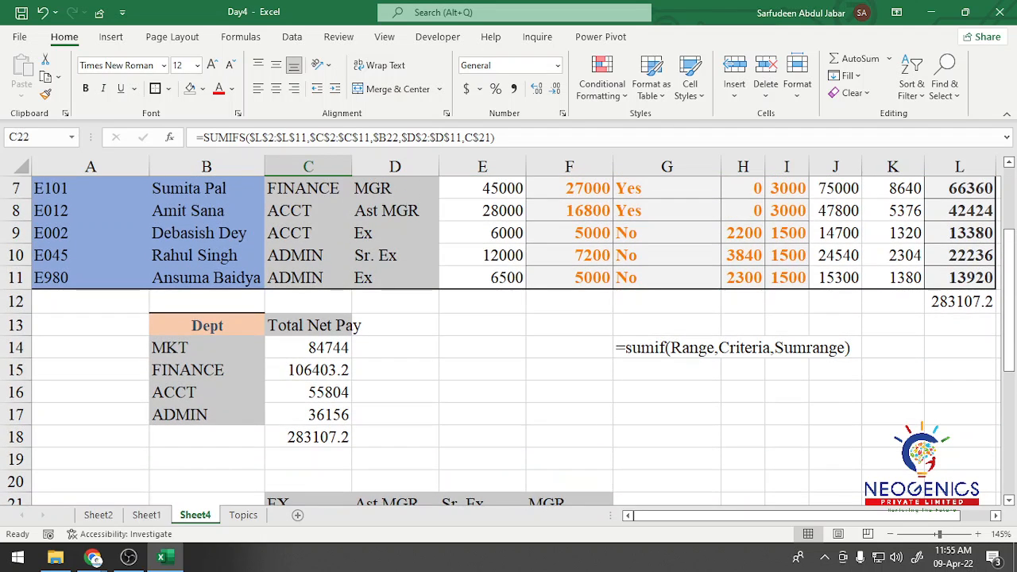
pyautogui.click(482, 392)
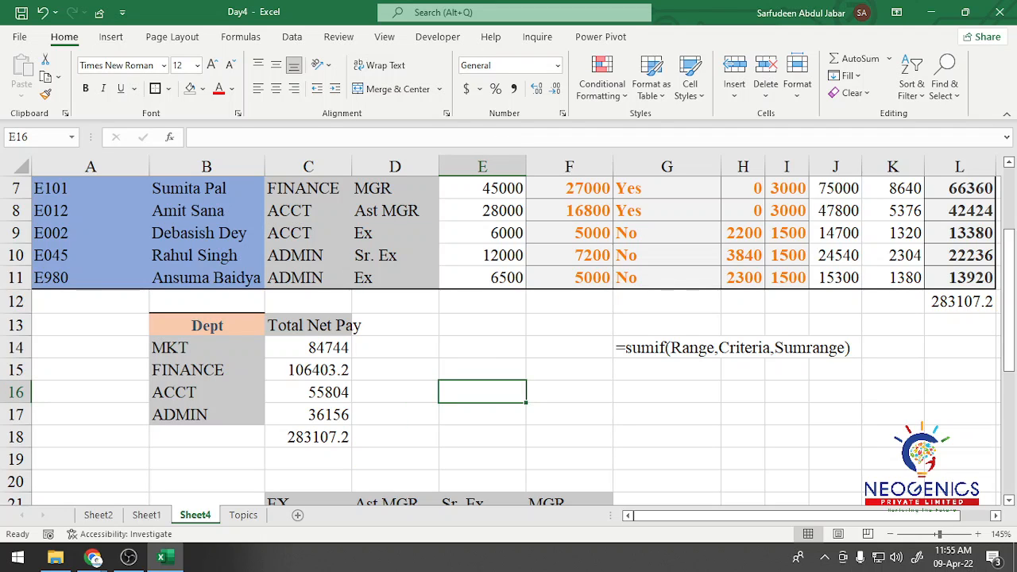
# Enter the heading Emp Code in B36, below the SUMPRODUCT grid.
pyautogui.scroll(-8, 509, 340)
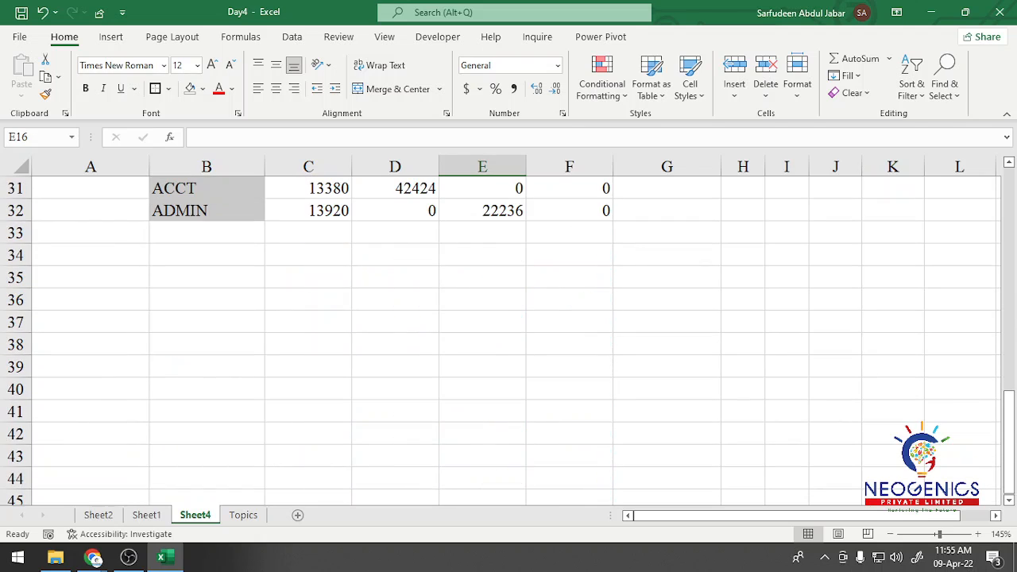
pyautogui.click(207, 322)
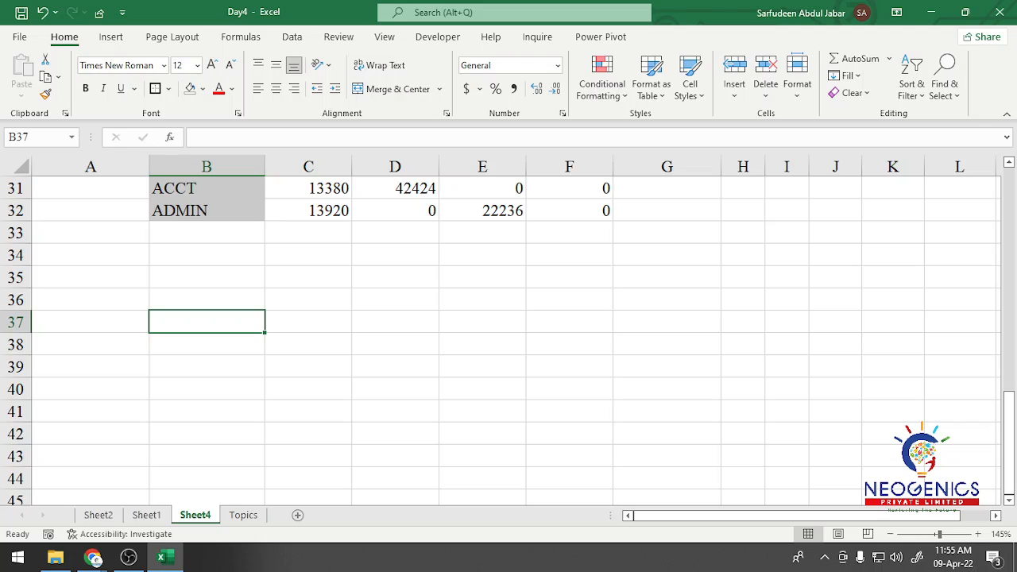
pyautogui.click(206, 299)
pyautogui.write('E')
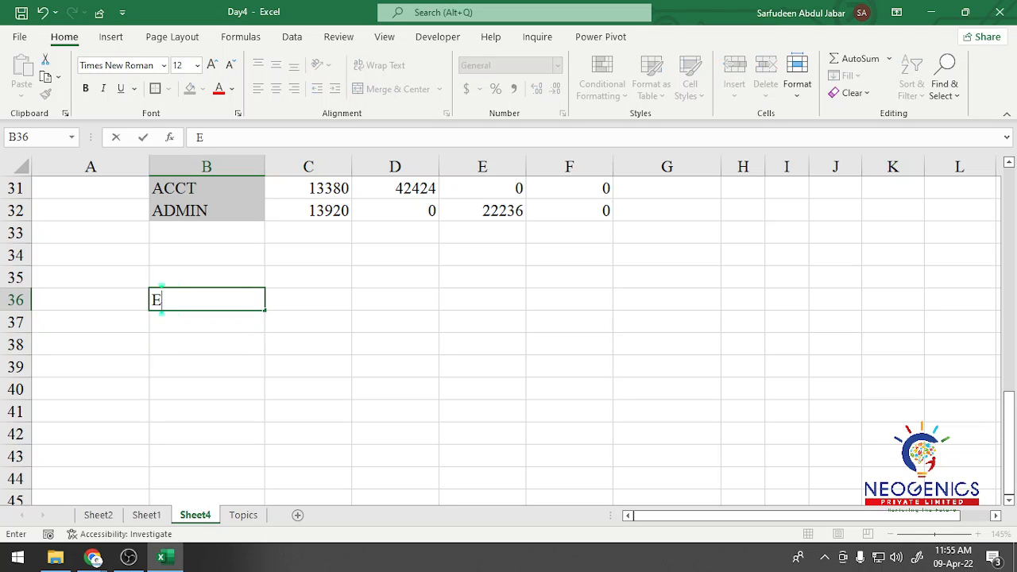
pyautogui.write('mp Code')
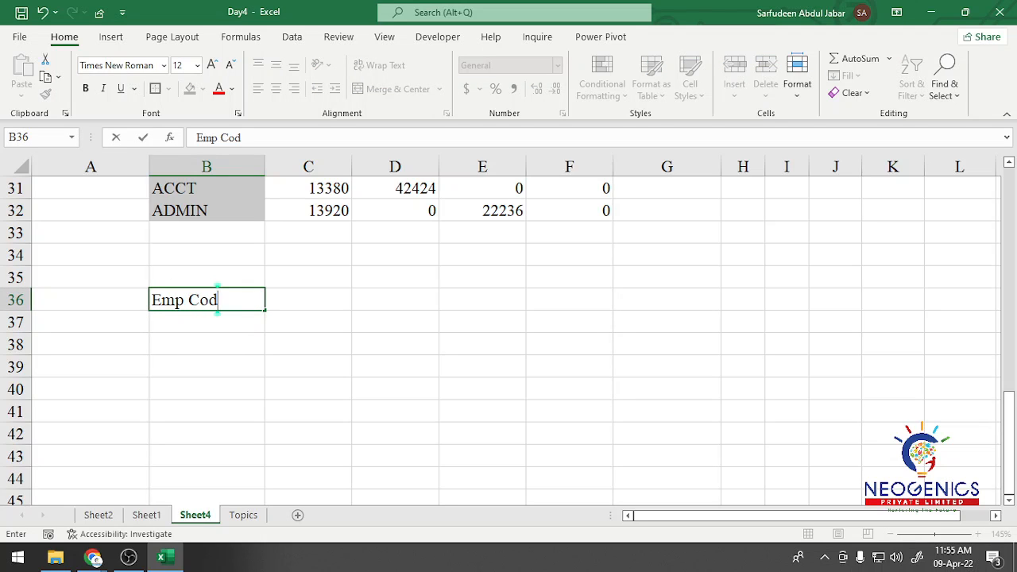
pyautogui.press('Return')
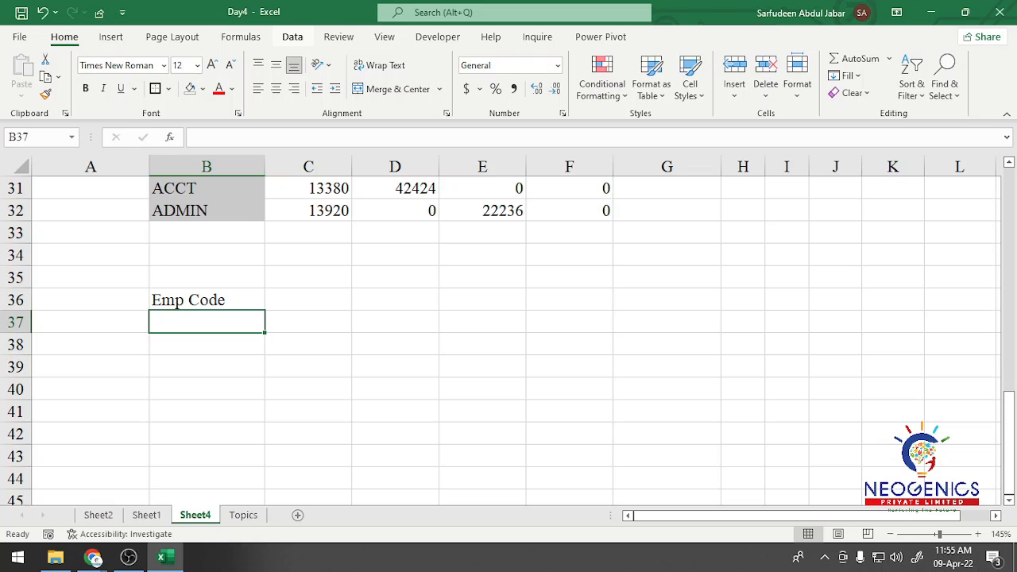
# Add List data validation to B37, with the employee codes in $A$2:$A$11 as the source.
pyautogui.click(293, 37)
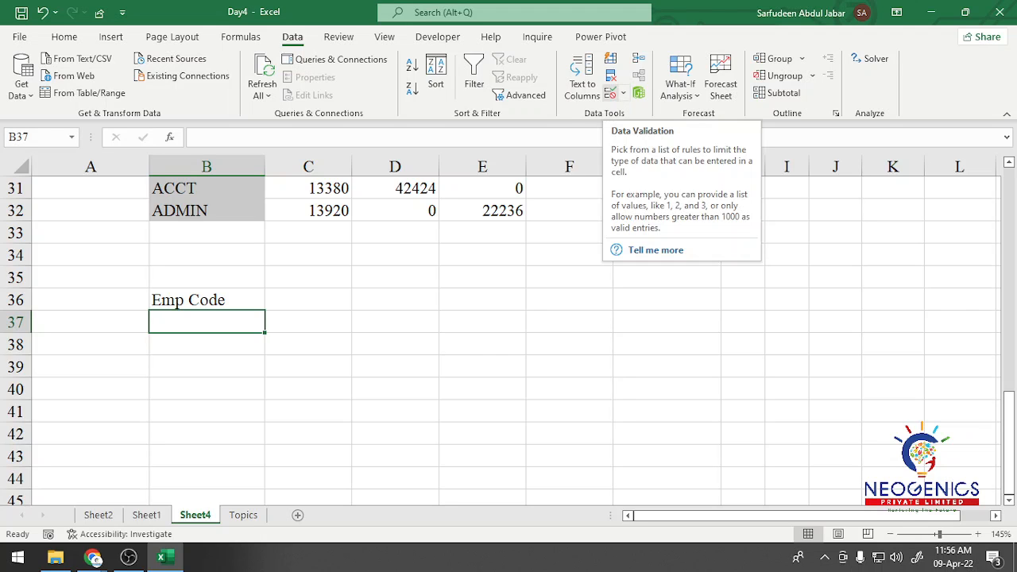
pyautogui.click(610, 92)
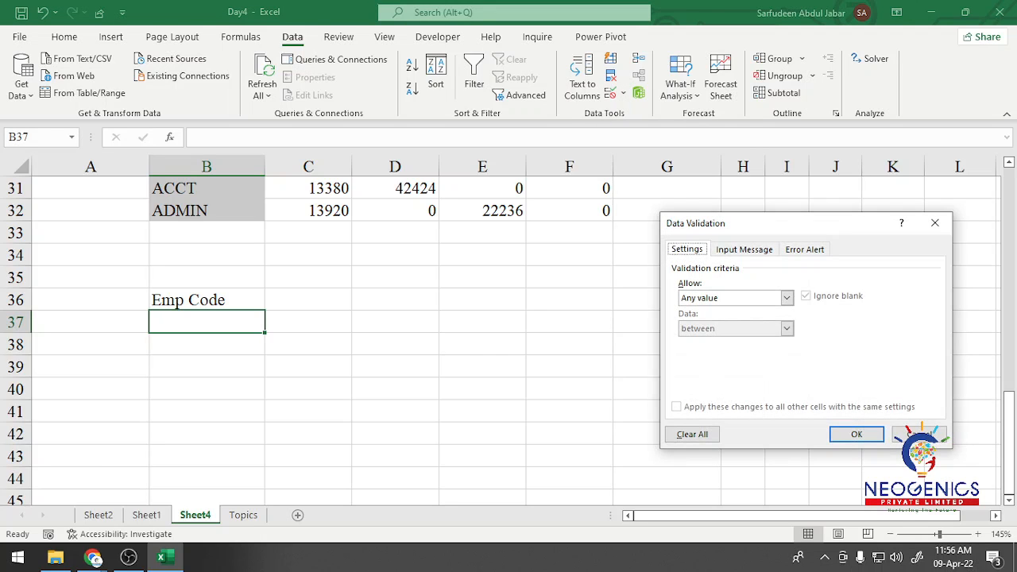
pyautogui.click(786, 297)
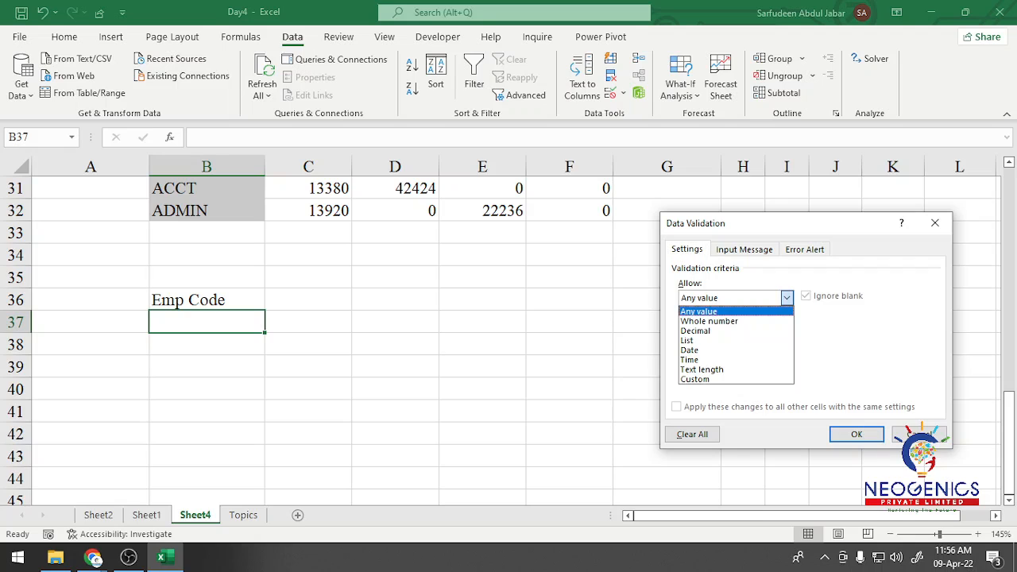
pyautogui.press('Down')
pyautogui.press('Down')
pyautogui.press('Down')
pyautogui.press('Return')
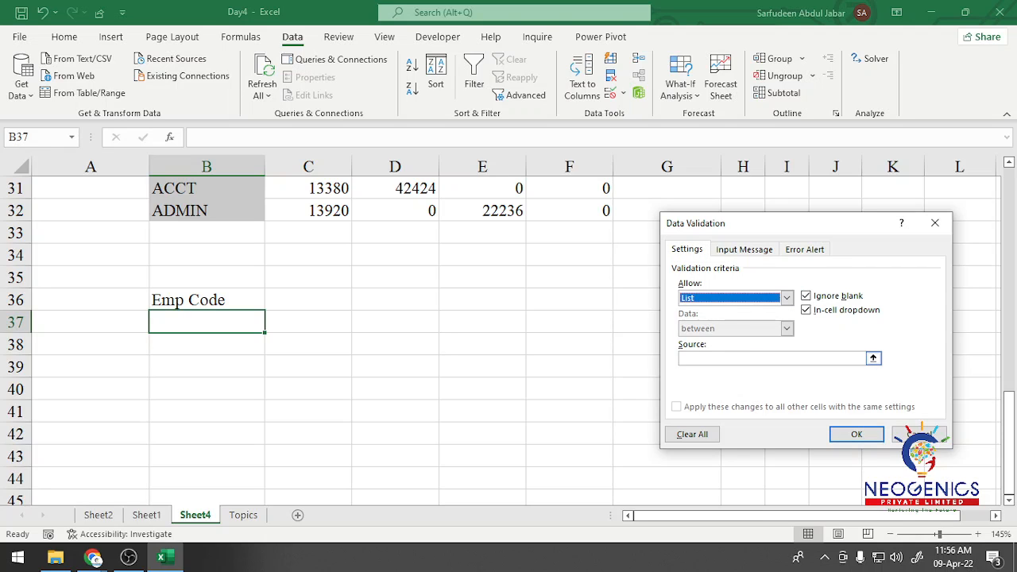
pyautogui.click(772, 358)
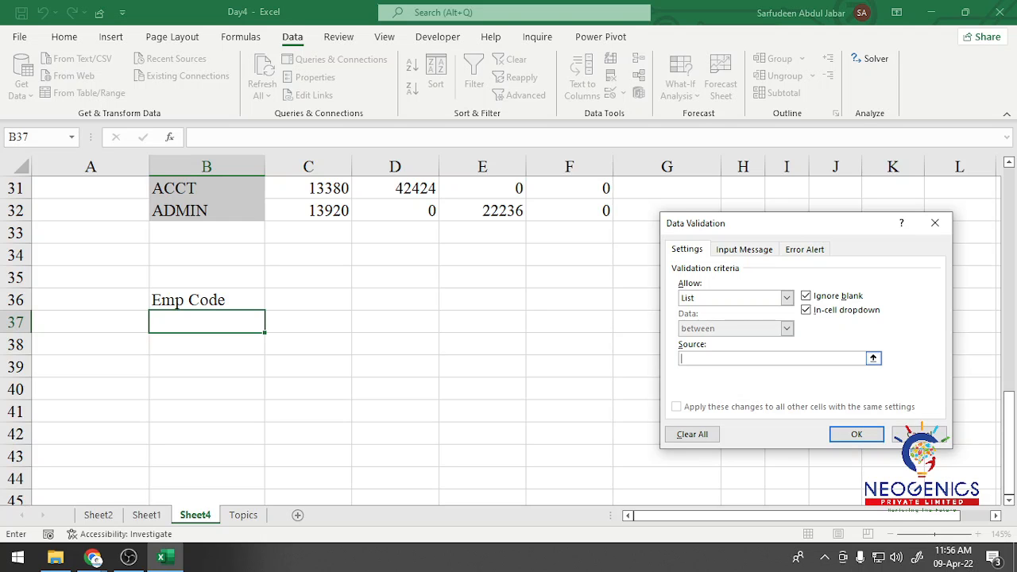
pyautogui.scroll(10, 318, 341)
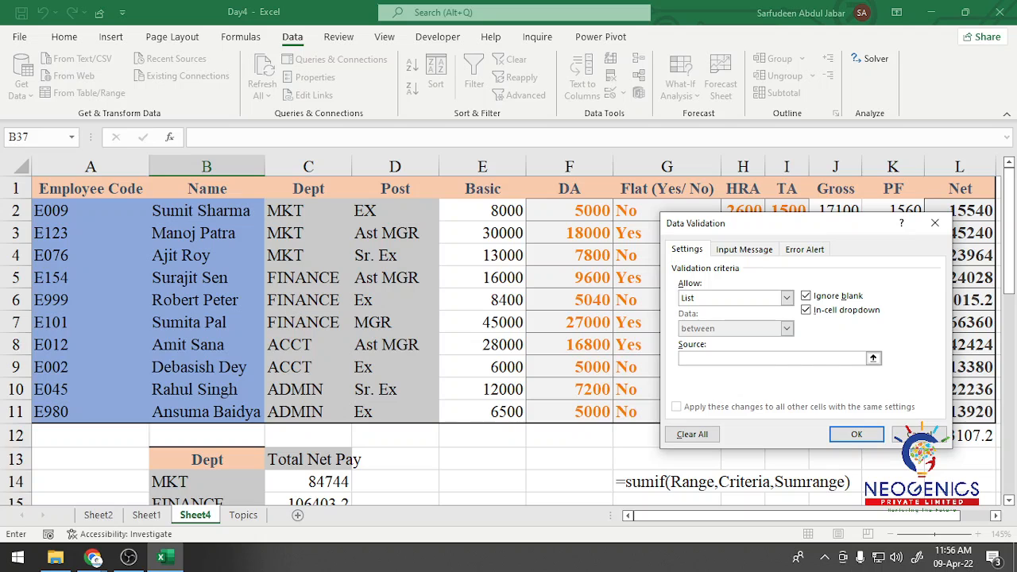
pyautogui.moveTo(90, 211); pyautogui.dragTo(147, 411)
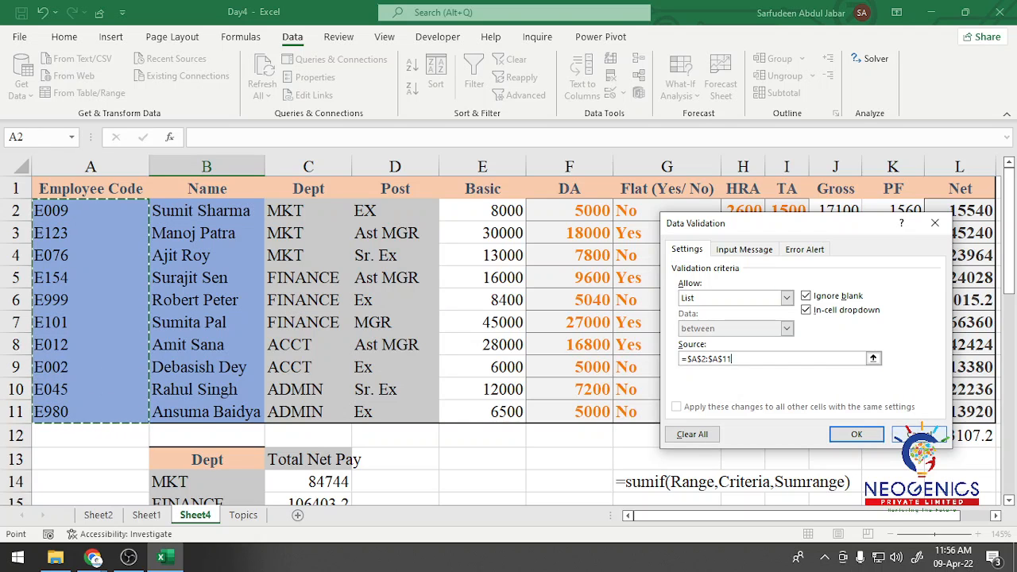
pyautogui.click(857, 434)
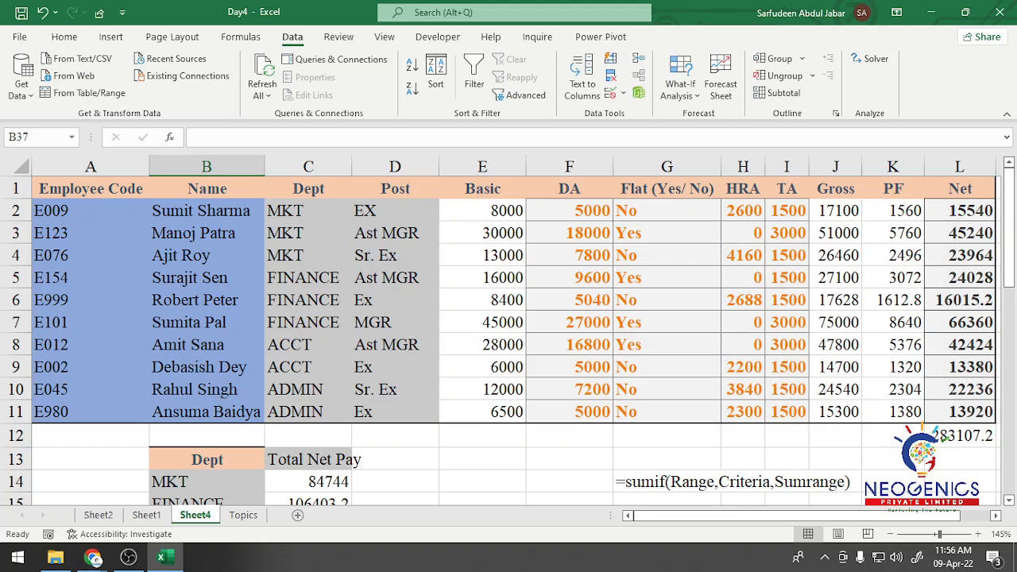
# Choose employee code E101 from the validation list in B37.
pyautogui.scroll(-2, 509, 334)
pyautogui.scroll(-8, 509, 333)
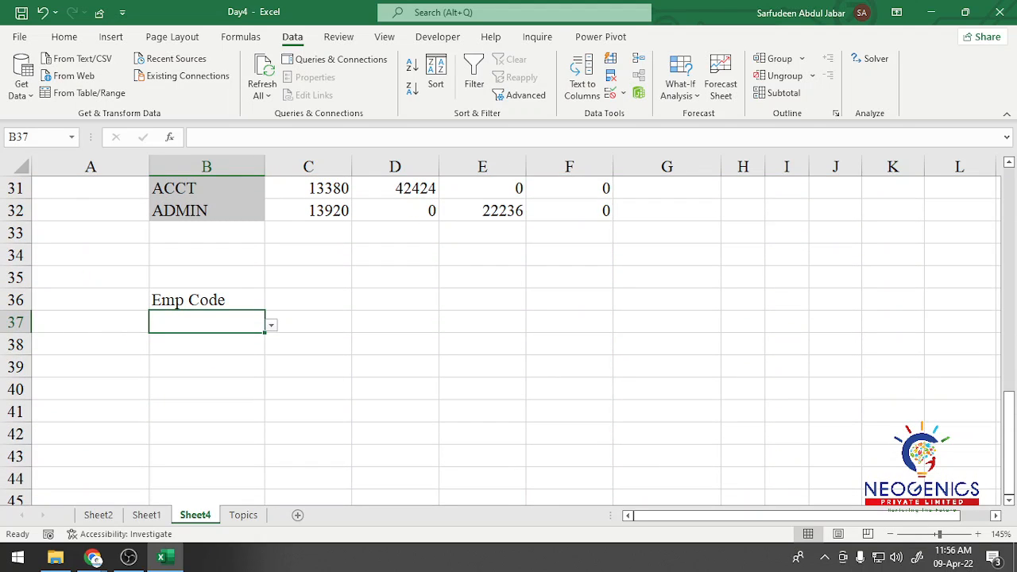
pyautogui.hotkey('alt', 'Down')
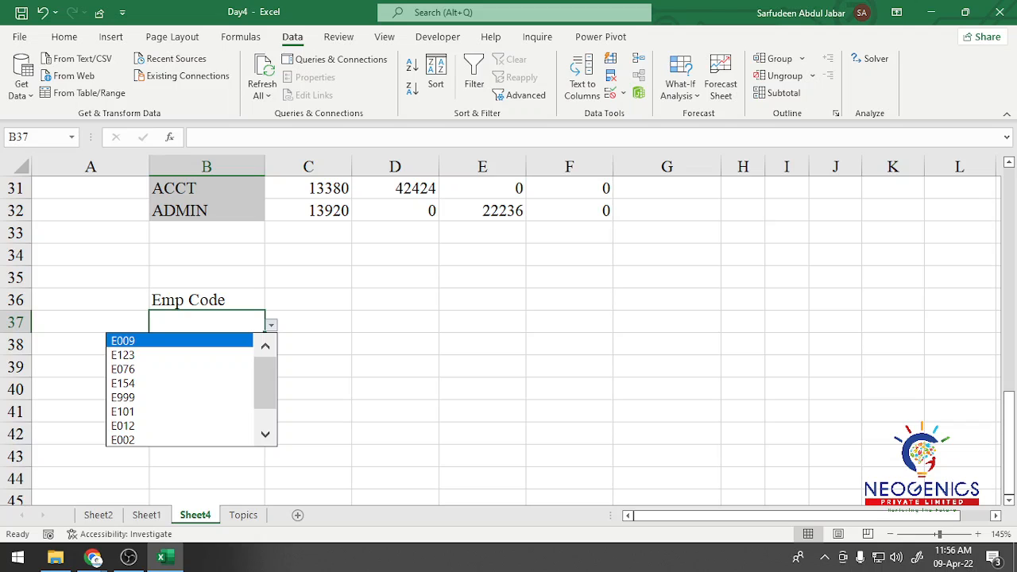
pyautogui.moveTo(266, 383); pyautogui.dragTo(266, 397)
pyautogui.click(181, 383)
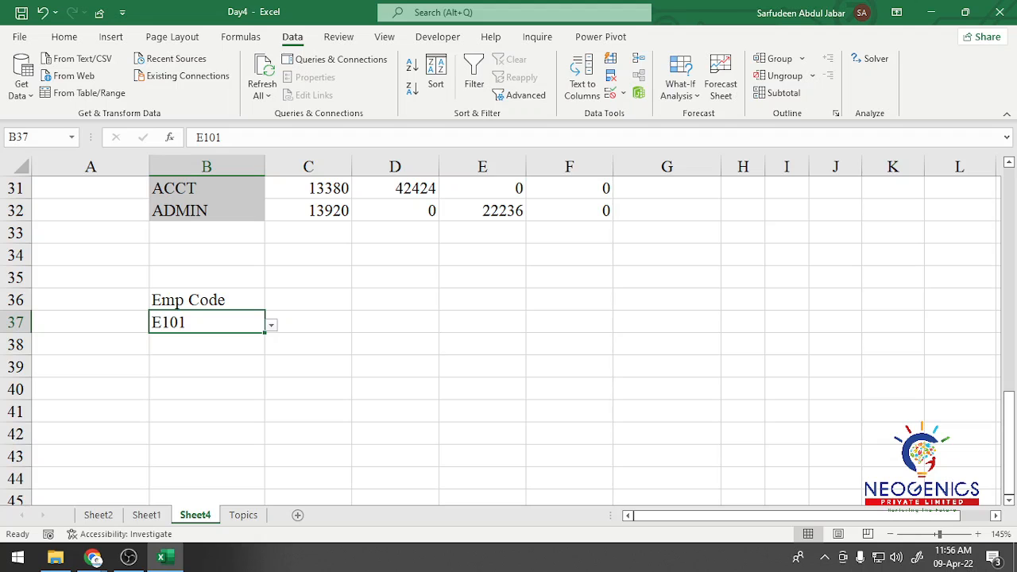
# Examine the employee codes in A2:A11 that feed the validation list.
pyautogui.scroll(10, 509, 334)
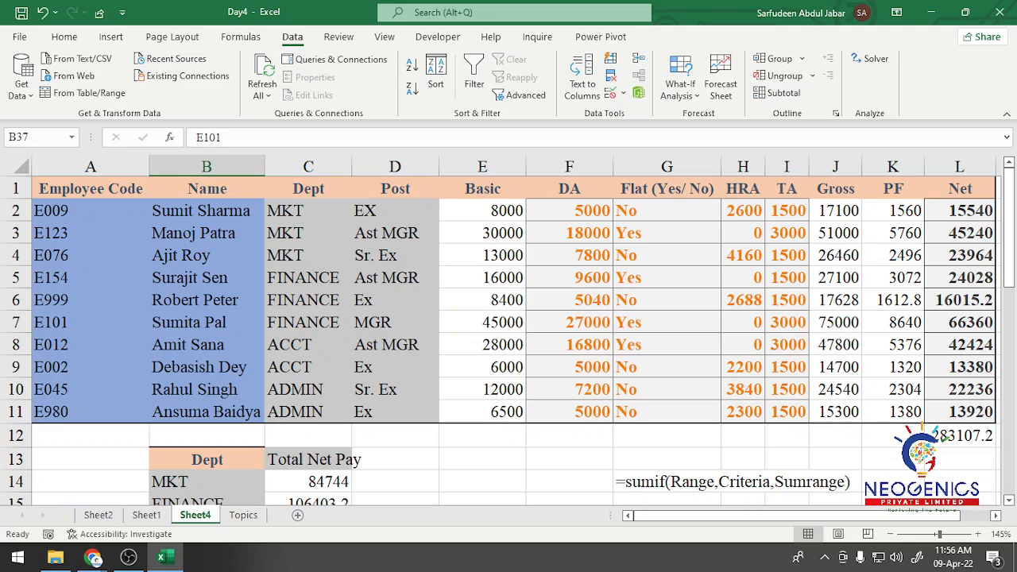
pyautogui.click(91, 211)
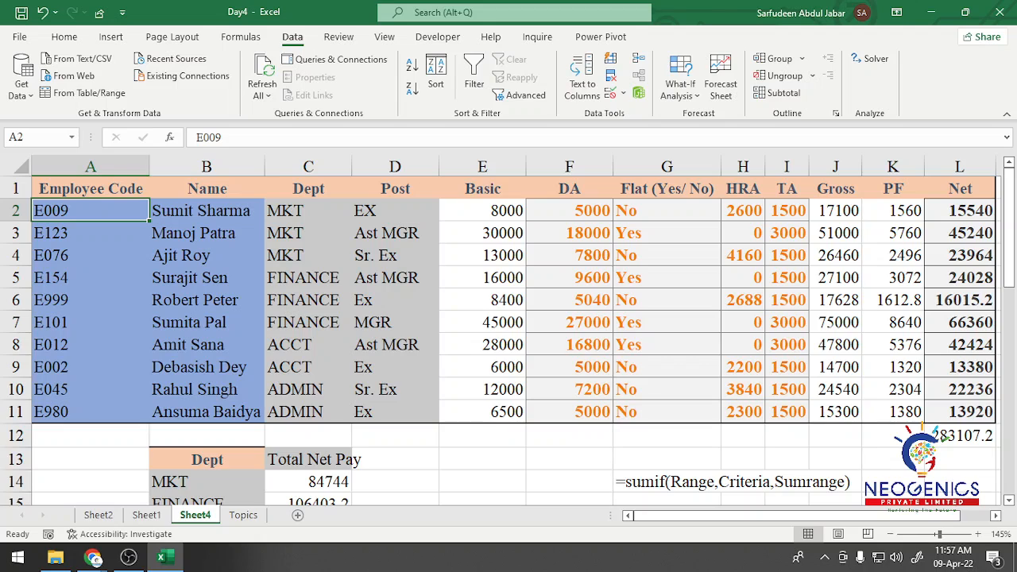
pyautogui.moveTo(91, 210); pyautogui.dragTo(90, 411)
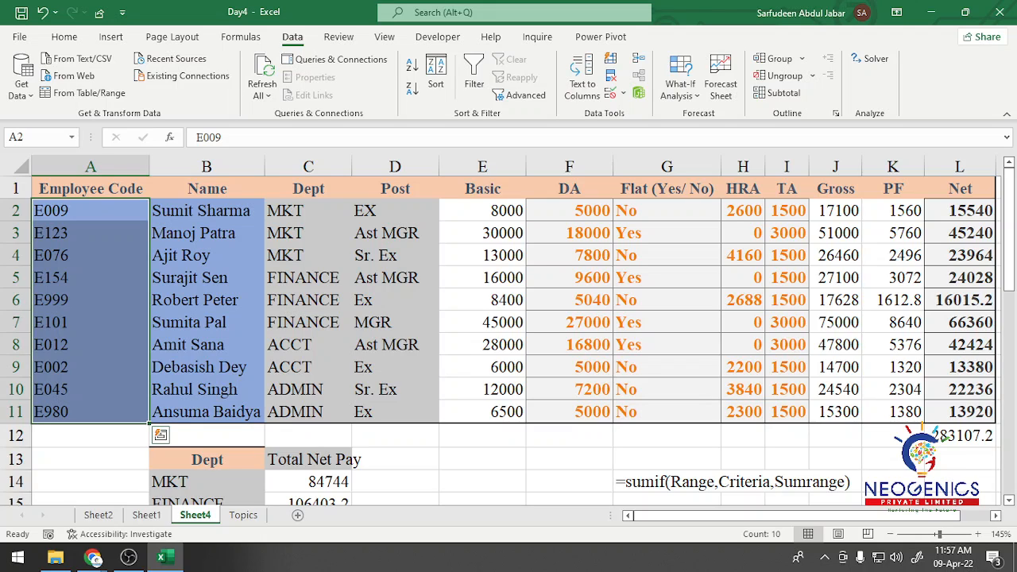
pyautogui.moveTo(91, 411); pyautogui.dragTo(91, 210)
pyautogui.click(90, 459)
pyautogui.click(91, 411)
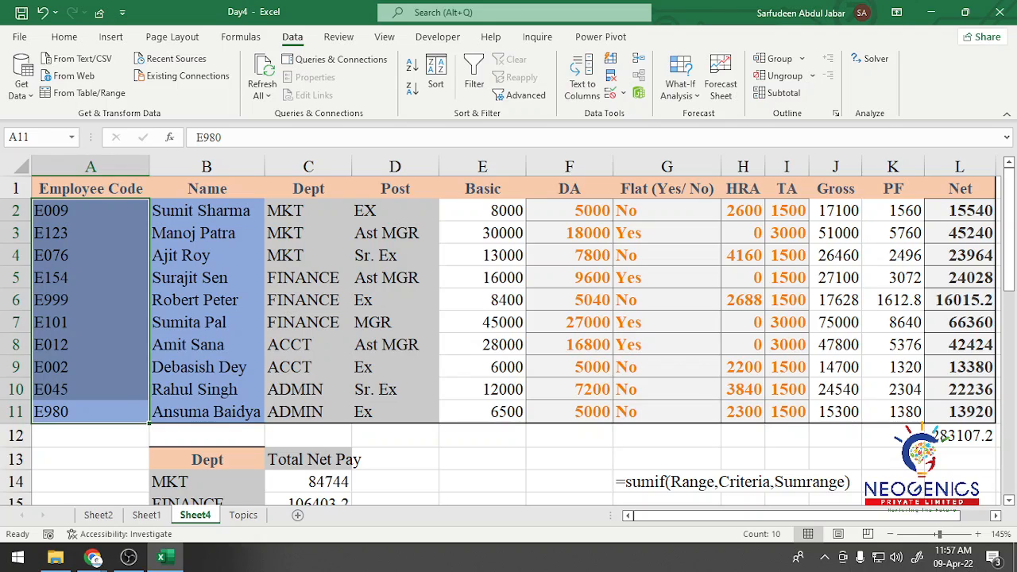
pyautogui.click(90, 211)
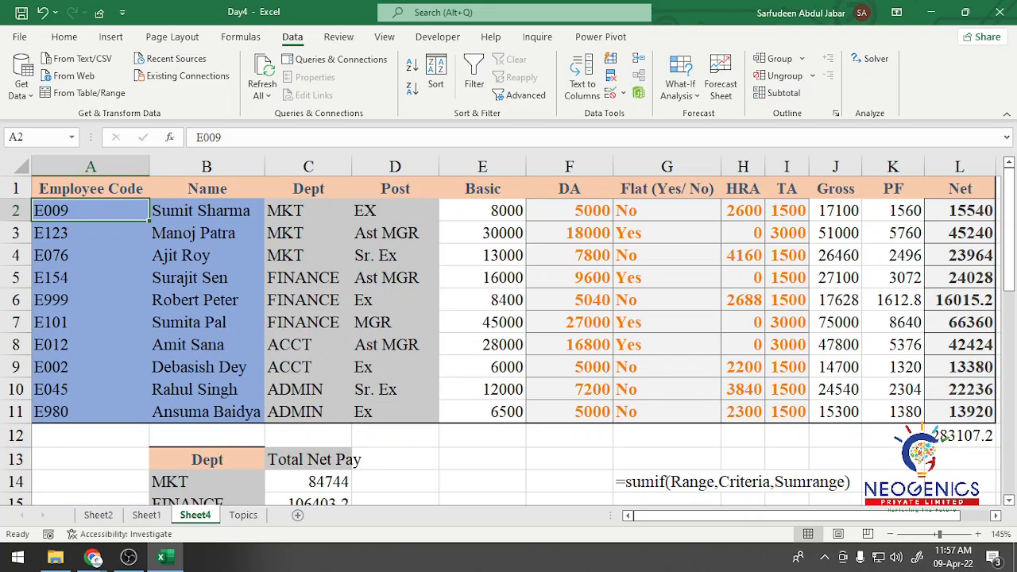
pyautogui.click(482, 460)
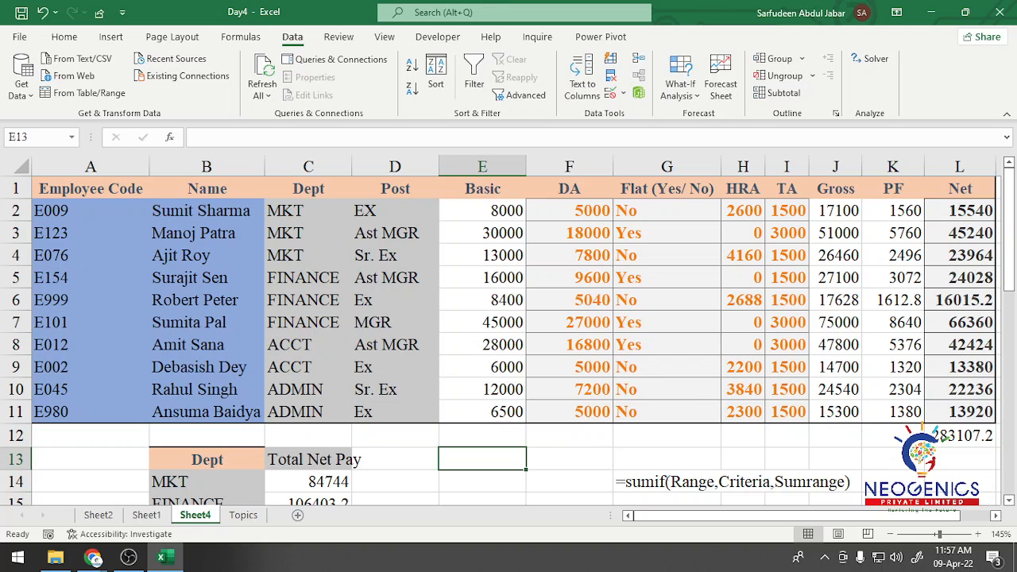
# Inspect the employee codes offered by the validation list in B37.
pyautogui.scroll(-6, 508, 334)
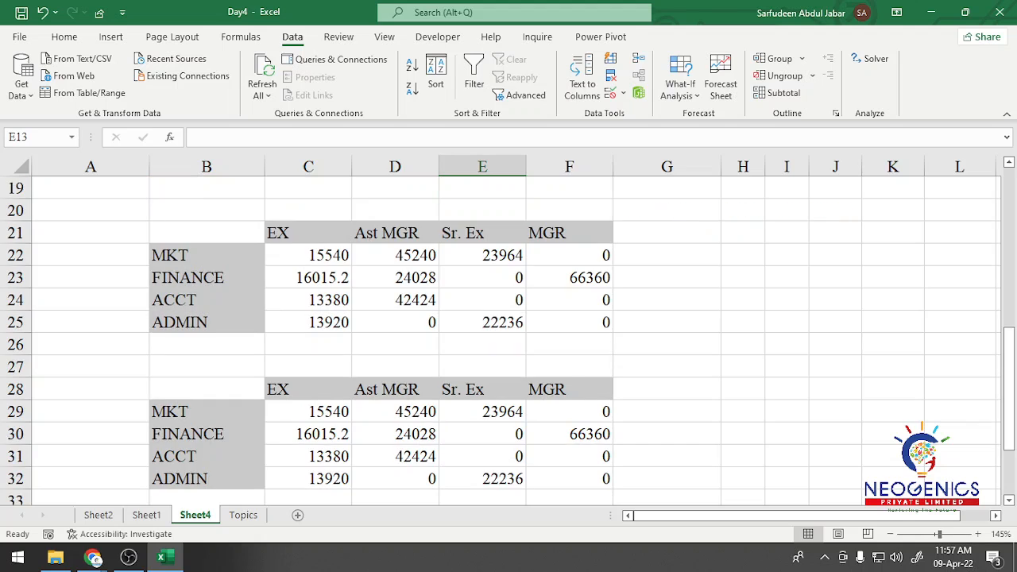
pyautogui.scroll(-3, 509, 333)
pyautogui.click(206, 390)
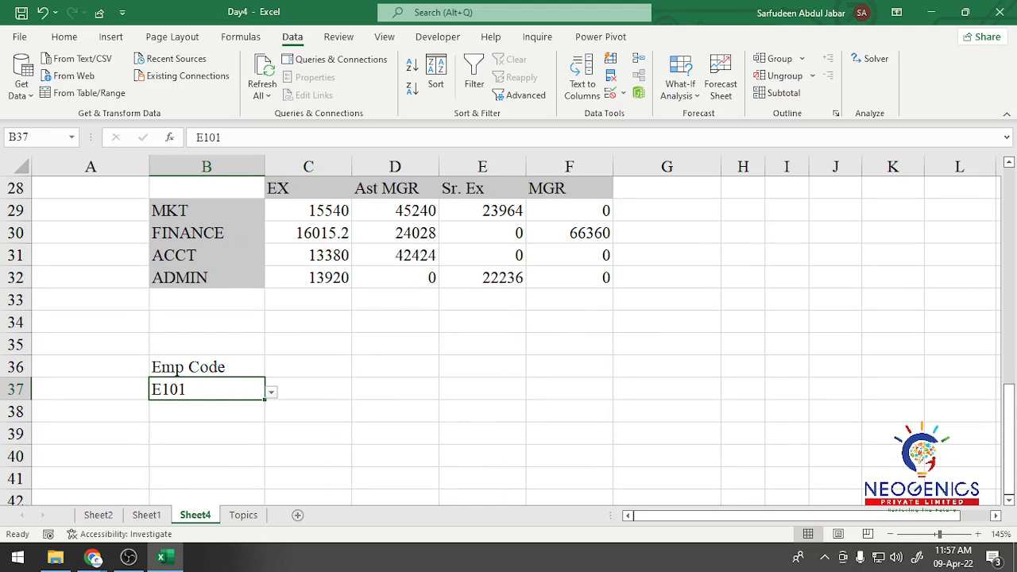
pyautogui.press('Up')
pyautogui.press('Down')
pyautogui.hotkey('alt', 'Down')
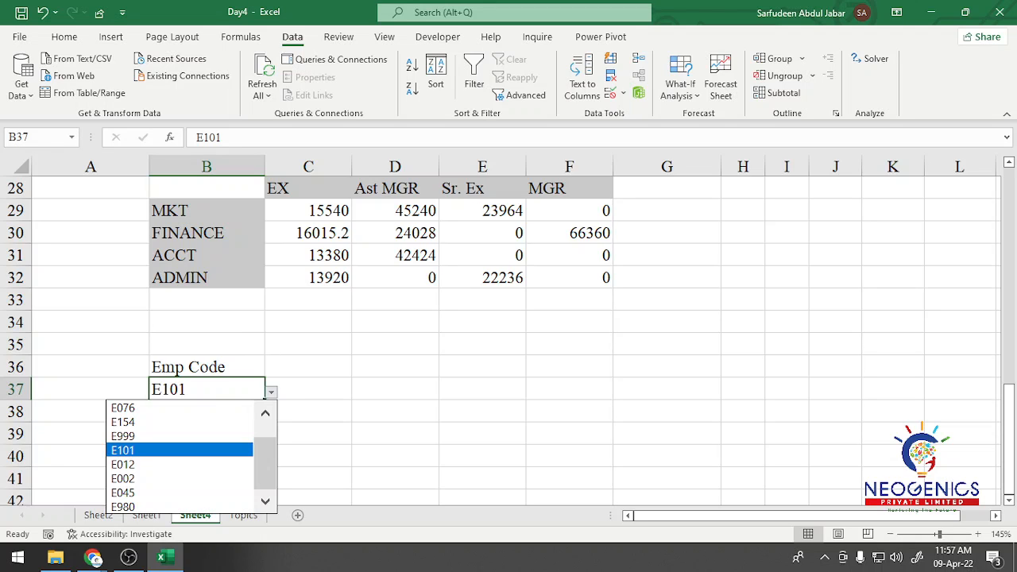
pyautogui.moveTo(266, 464); pyautogui.dragTo(265, 449)
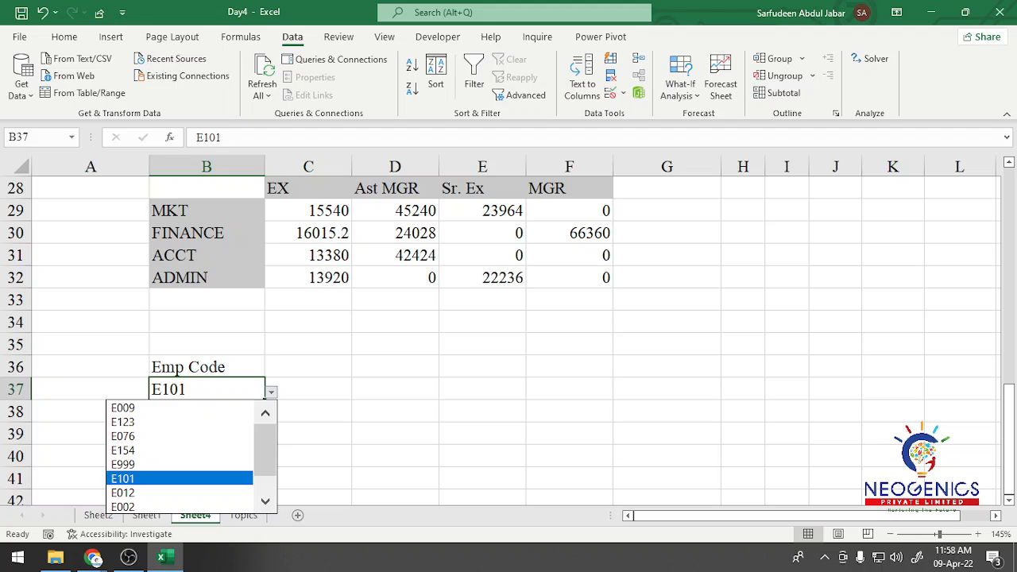
# Review the employee pay table and the department-by-post grids above the Emp Code cells.
pyautogui.scroll(9, 508, 342)
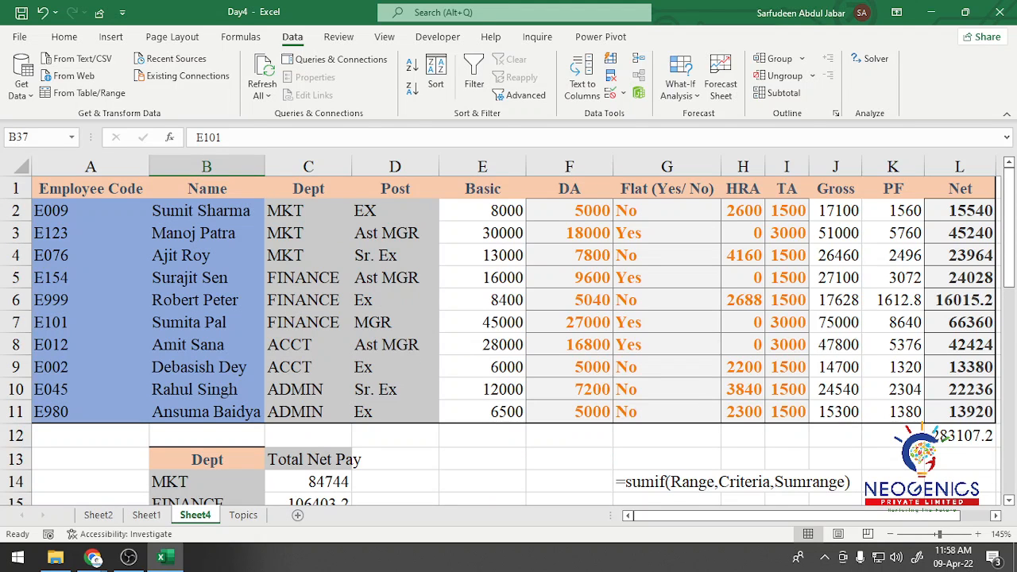
pyautogui.scroll(-8, 509, 342)
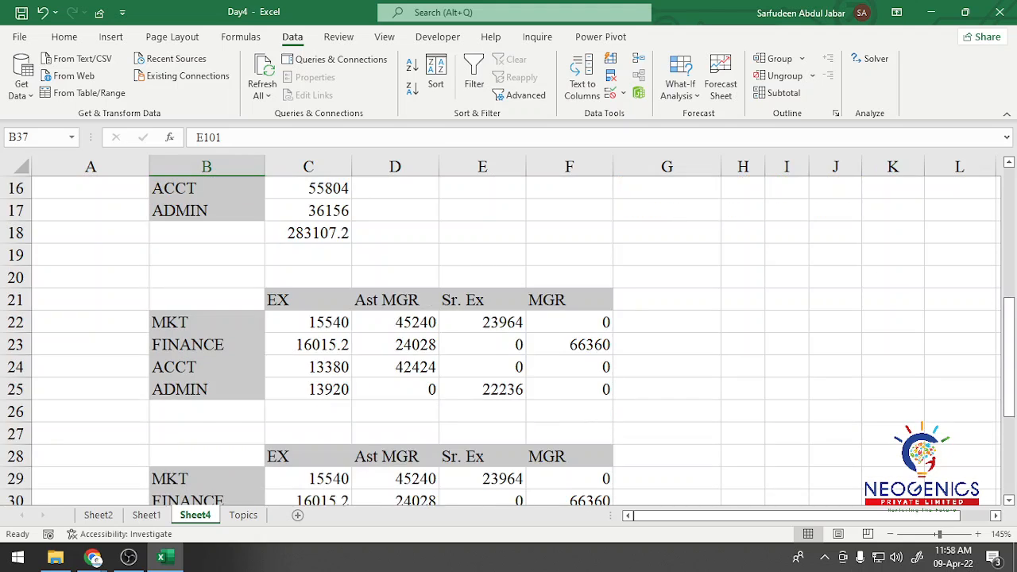
pyautogui.click(309, 412)
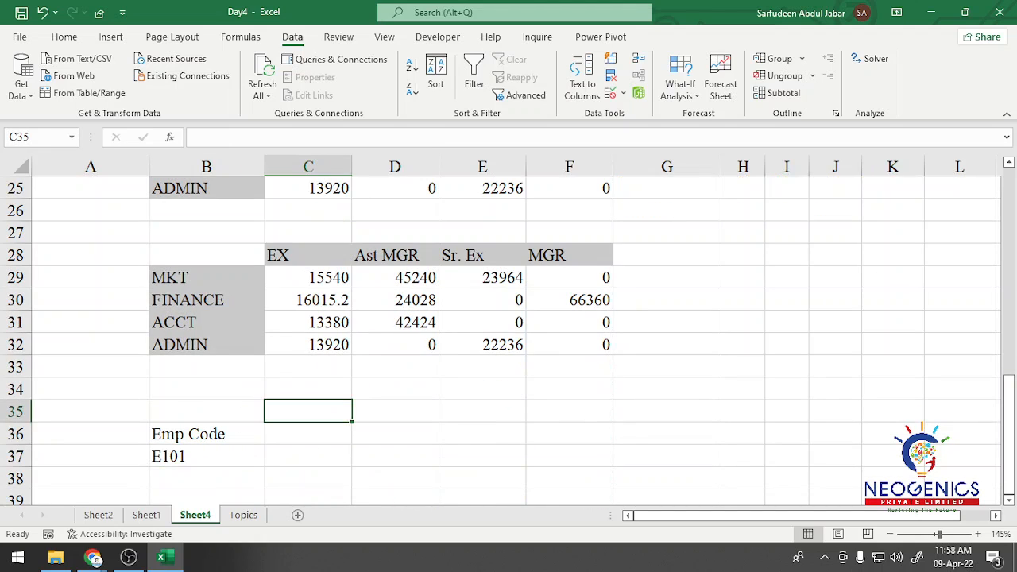
pyautogui.scroll(-2, 308, 412)
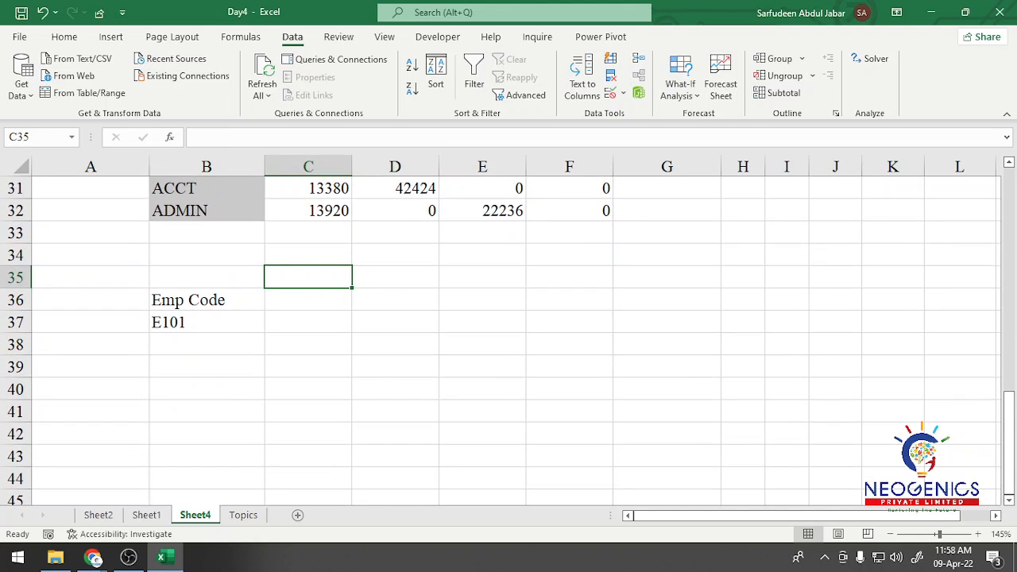
pyautogui.click(207, 323)
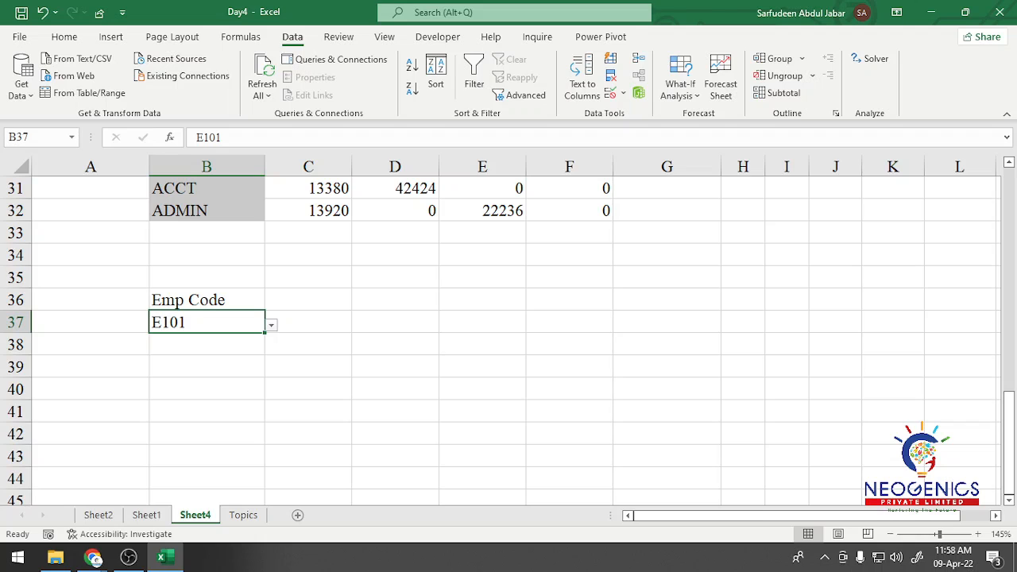
pyautogui.hotkey('ctrl', 'Up')
pyautogui.hotkey('ctrl', 'Up')
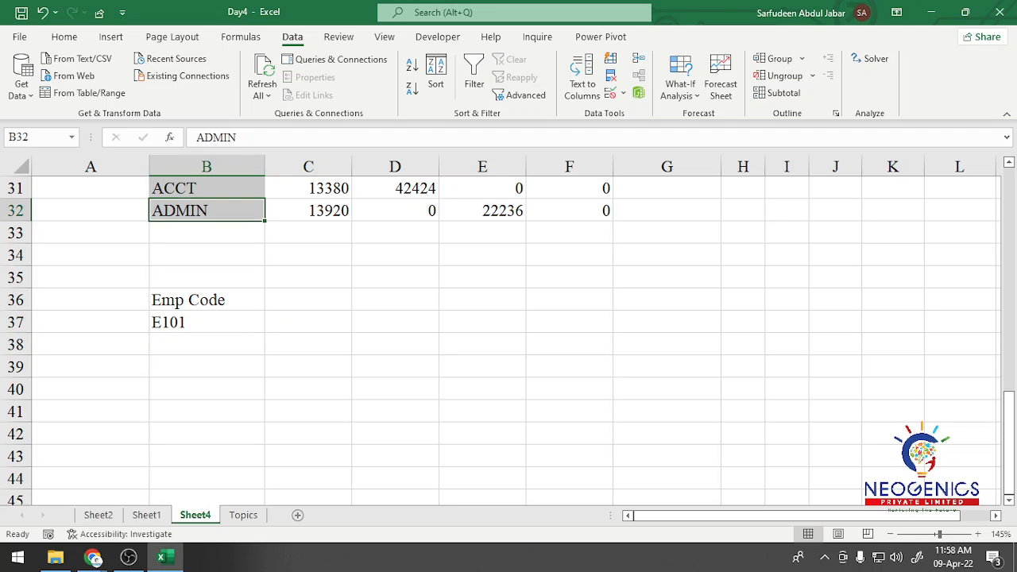
pyautogui.click(483, 188)
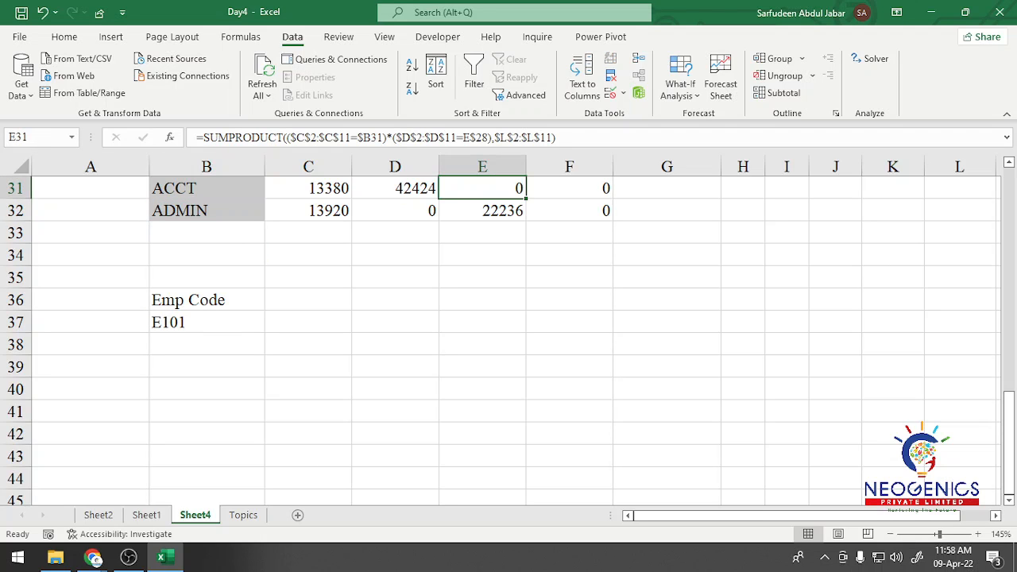
# Move the Emp Code label and its code selector from B36:B37 to F36:F37 and check the selector's list.
pyautogui.scroll(-1, 176, 238)
pyautogui.click(177, 248)
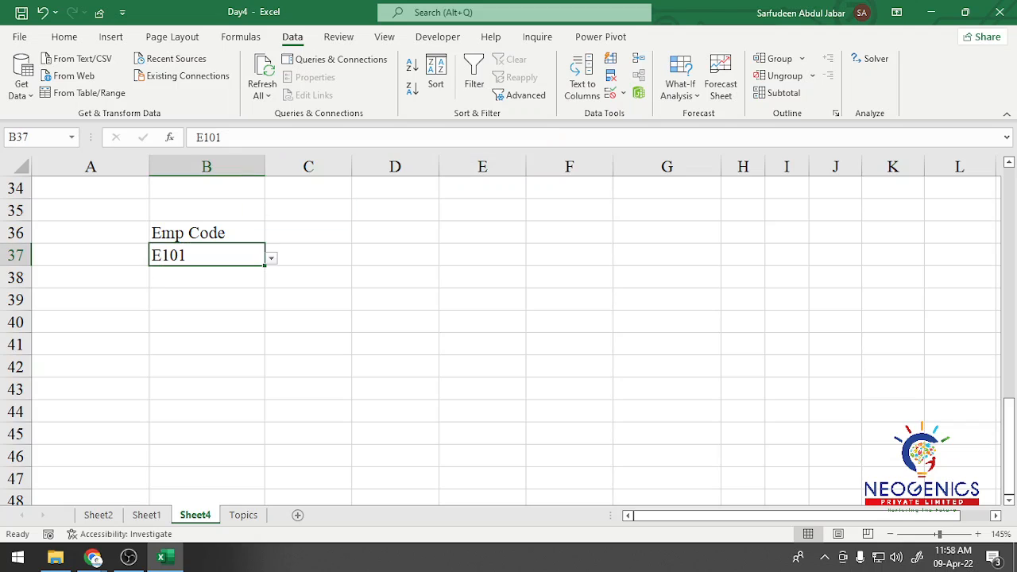
pyautogui.moveTo(176, 238); pyautogui.dragTo(177, 256)
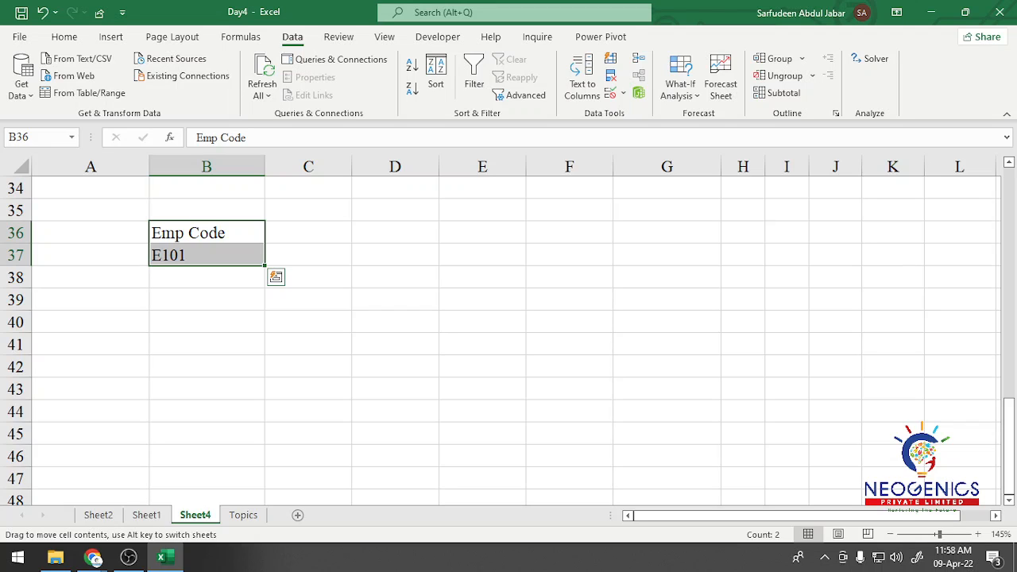
pyautogui.moveTo(265, 232); pyautogui.dragTo(614, 232)
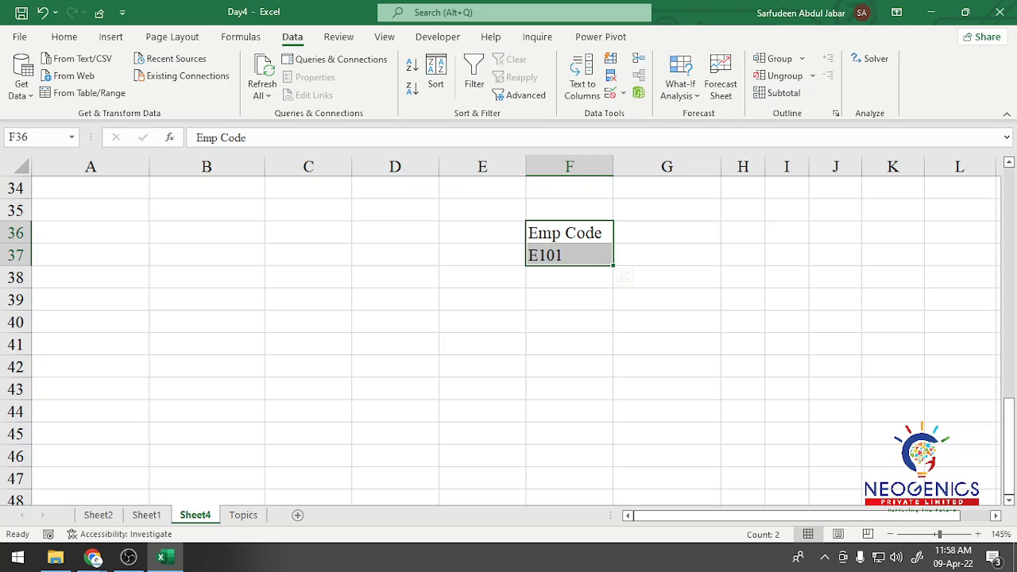
pyautogui.click(569, 255)
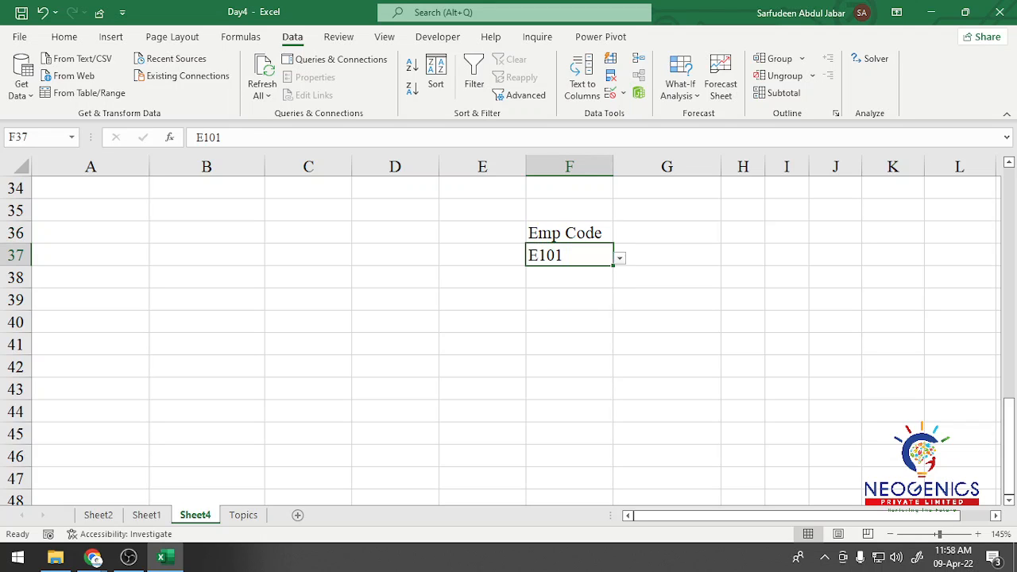
pyautogui.click(620, 259)
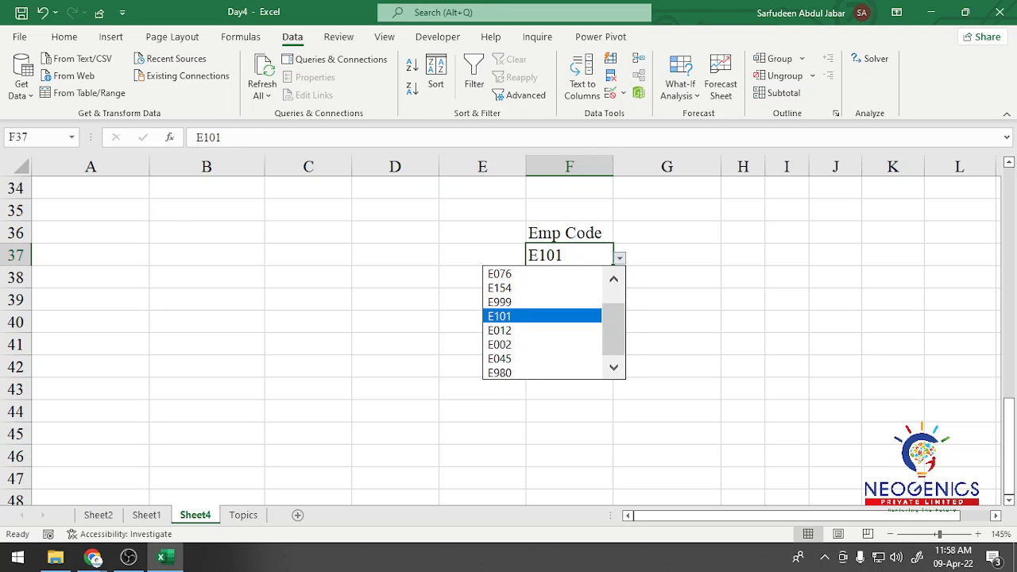
pyautogui.press('Escape')
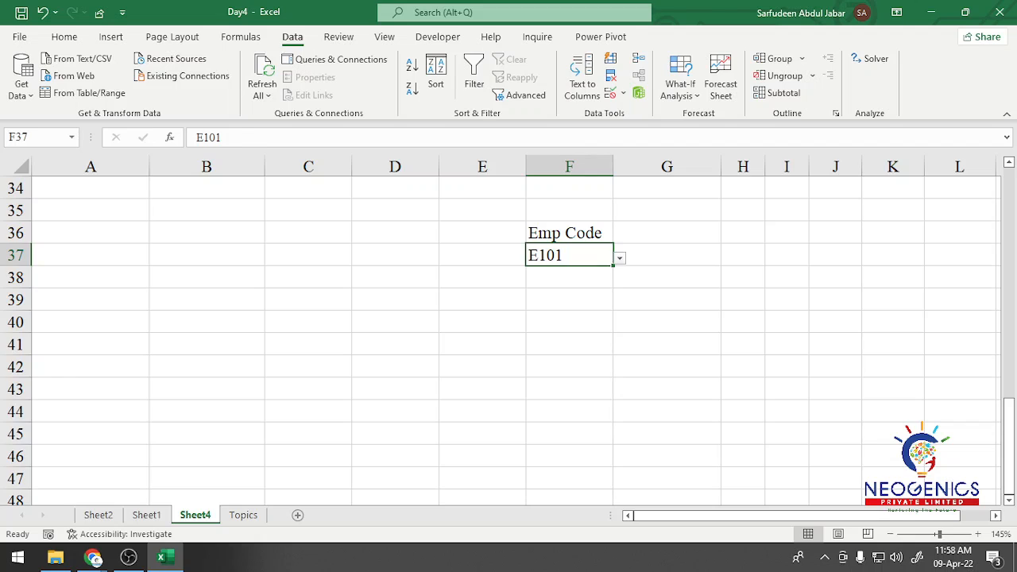
# Move the Emp Code label and its code selector from F36:F37 to A36:A37.
pyautogui.moveTo(569, 233); pyautogui.dragTo(569, 255)
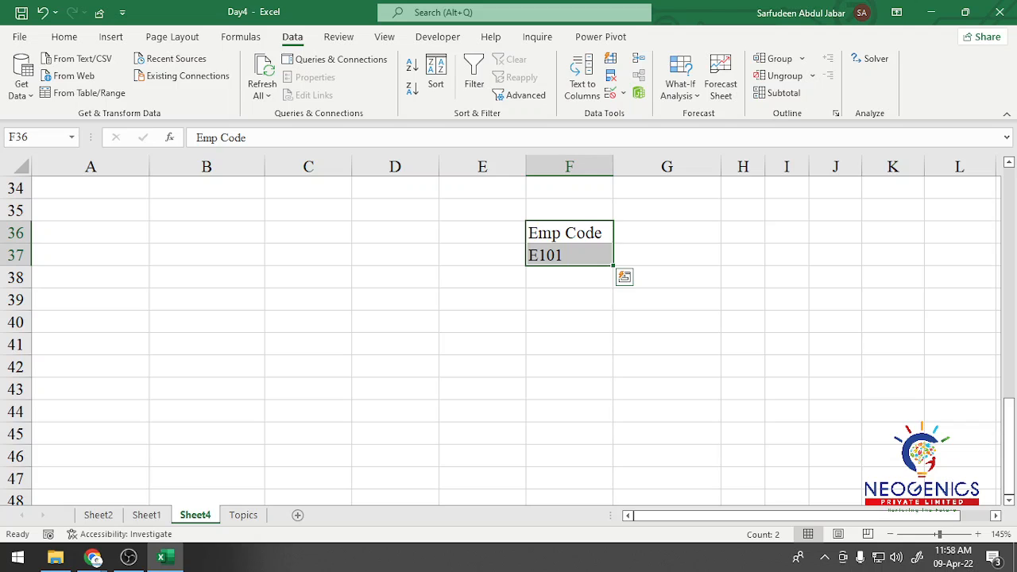
pyautogui.moveTo(596, 265); pyautogui.dragTo(119, 265)
pyautogui.click(207, 233)
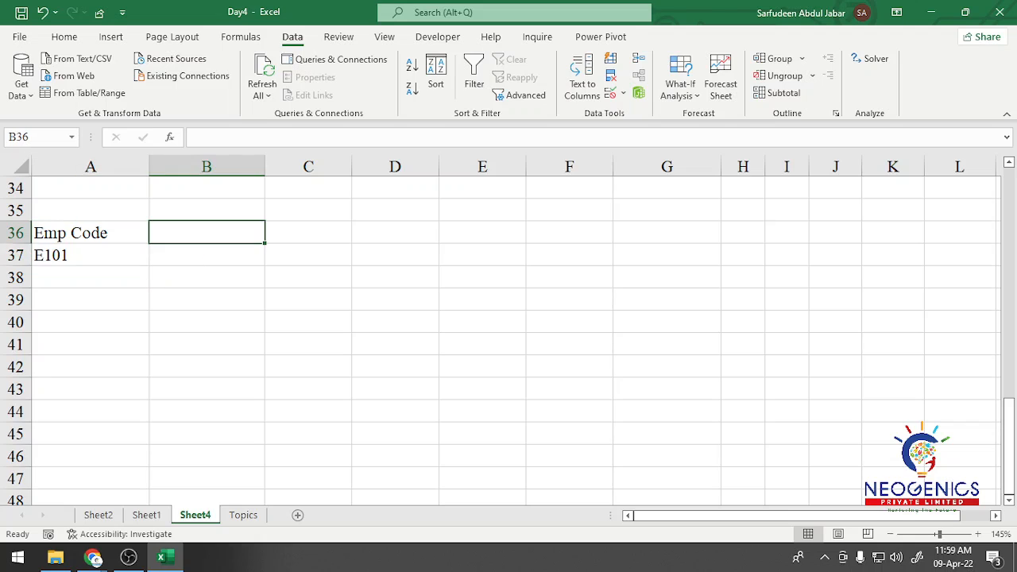
# Choose employee code E002 from the validation list in A37.
pyautogui.click(91, 256)
pyautogui.click(156, 258)
pyautogui.click(18, 344)
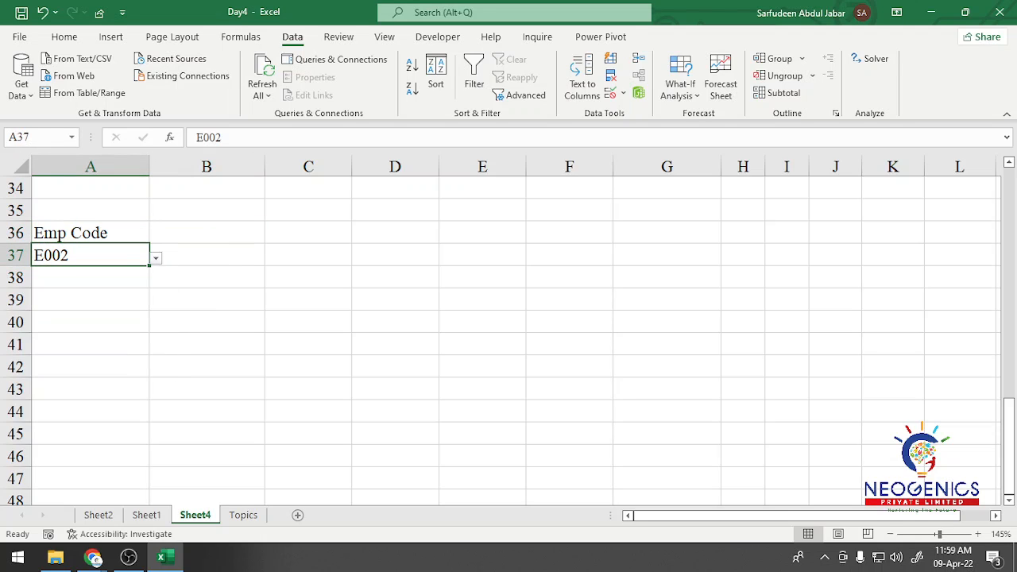
pyautogui.click(206, 232)
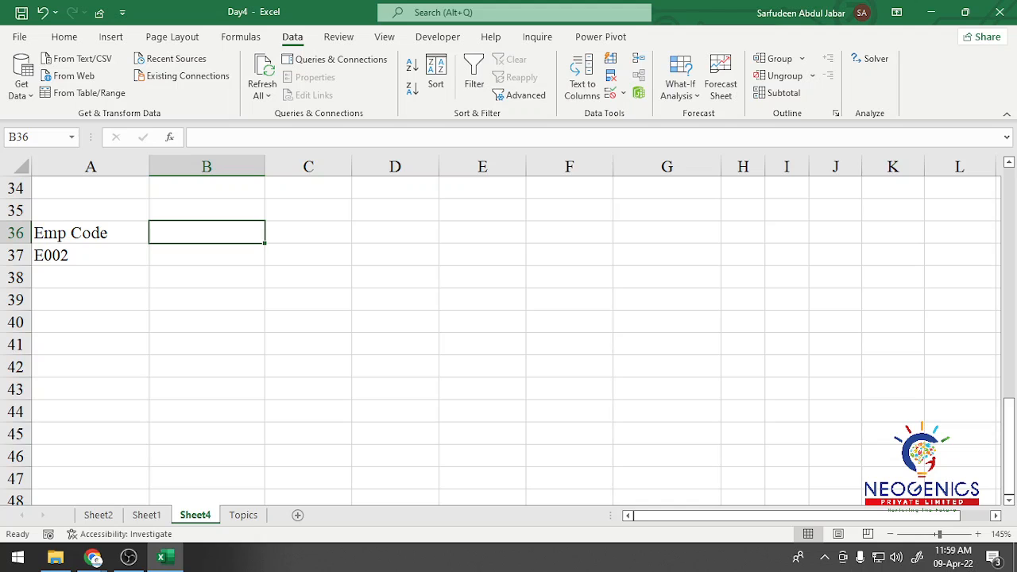
pyautogui.click(90, 232)
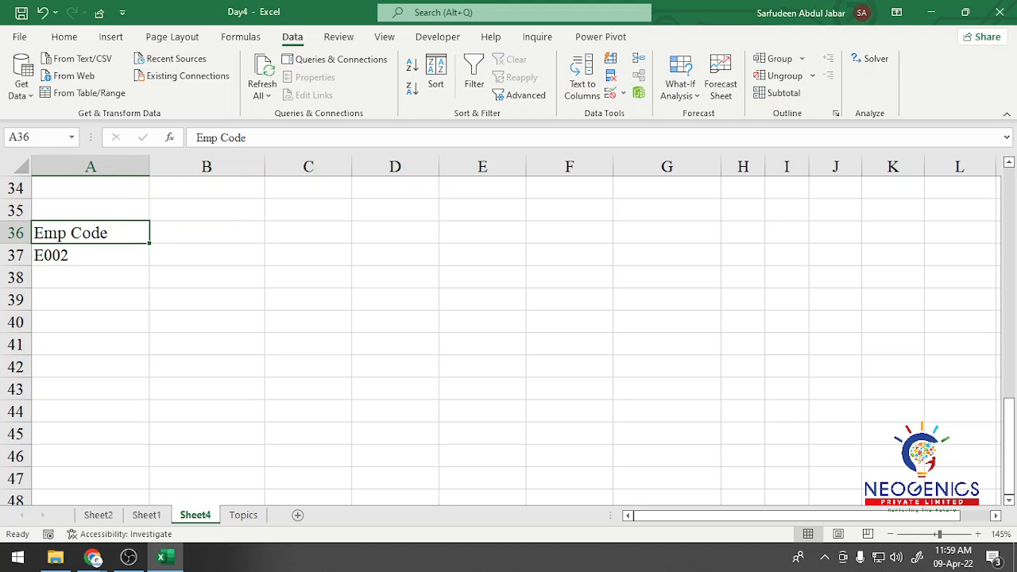
# Examine the Name, Dept, Post, Basic and Net headings in row 1 of the pay table.
pyautogui.scroll(11, 508, 342)
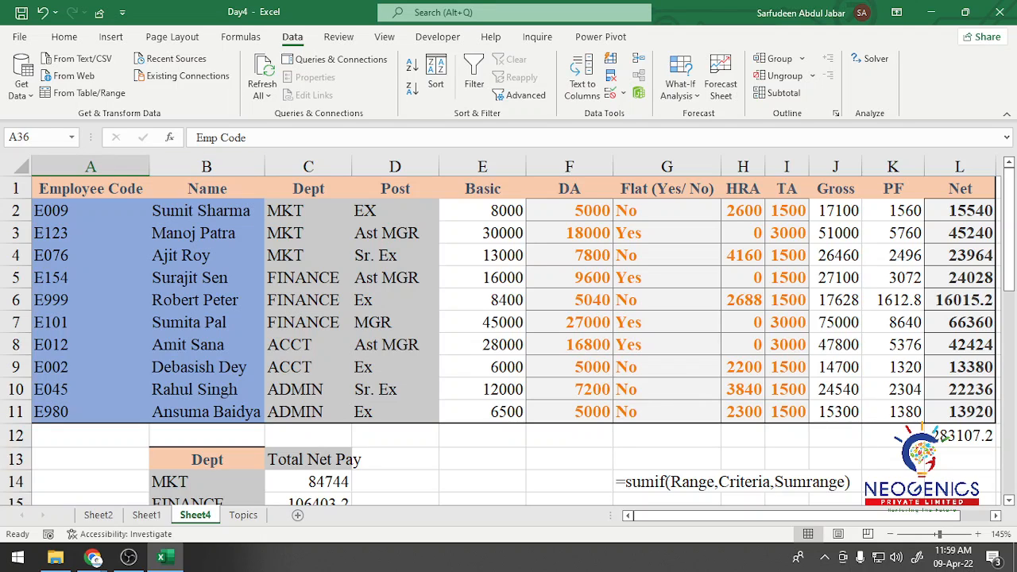
pyautogui.click(206, 188)
pyautogui.click(308, 188)
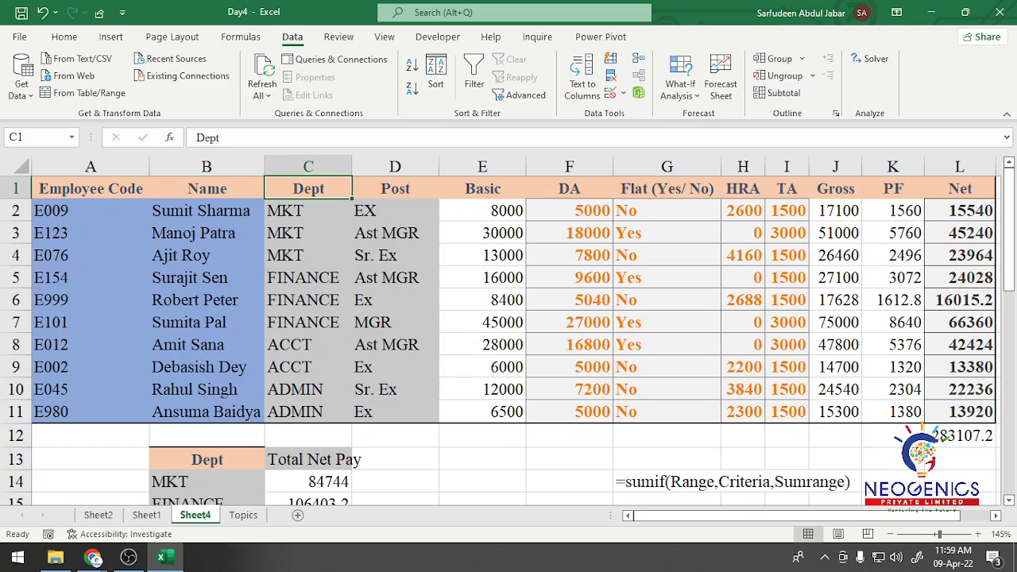
pyautogui.click(395, 188)
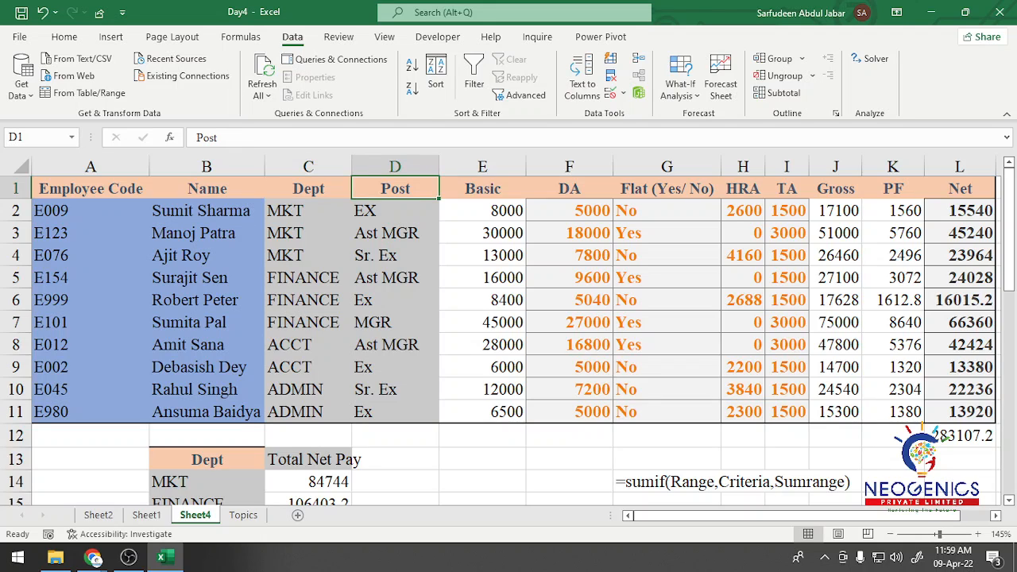
pyautogui.click(482, 188)
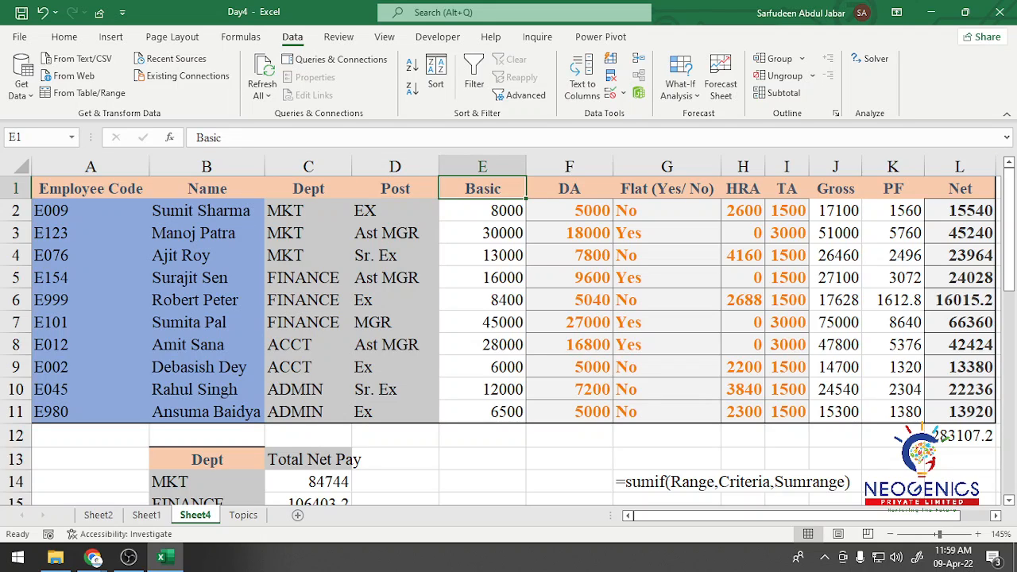
pyautogui.click(960, 188)
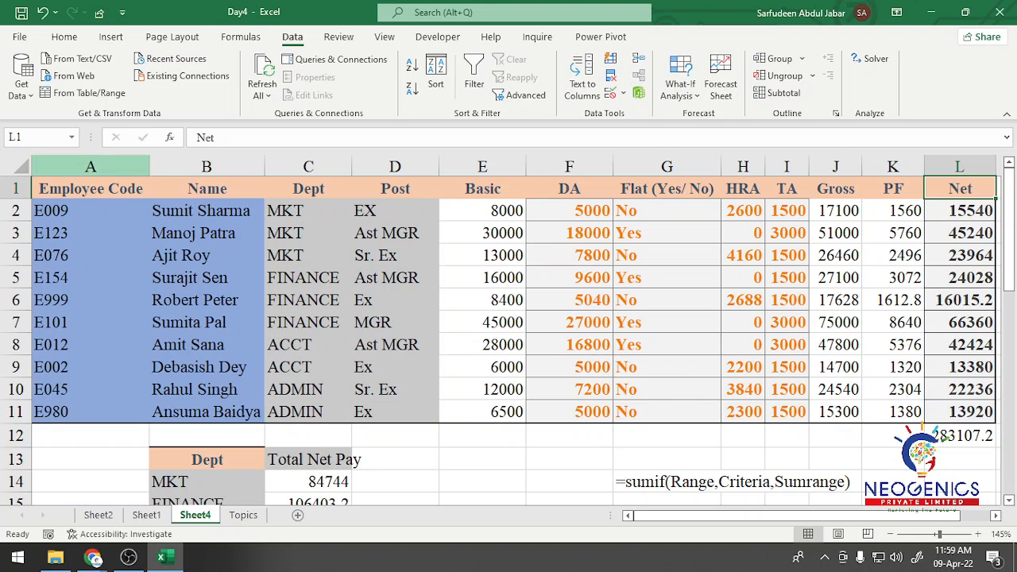
pyautogui.moveTo(206, 188); pyautogui.dragTo(517, 191)
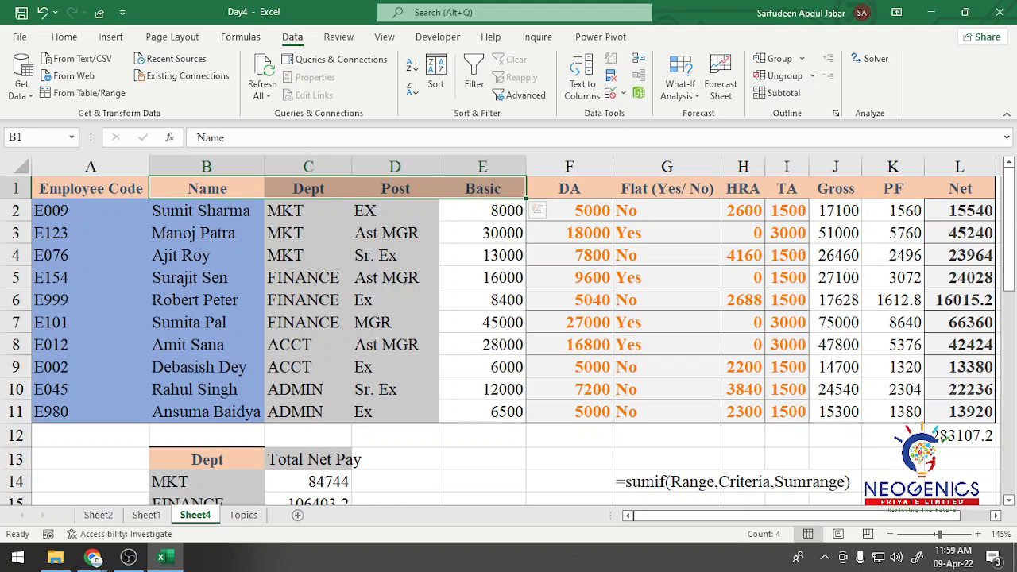
pyautogui.hotkey('ctrl', 'q')
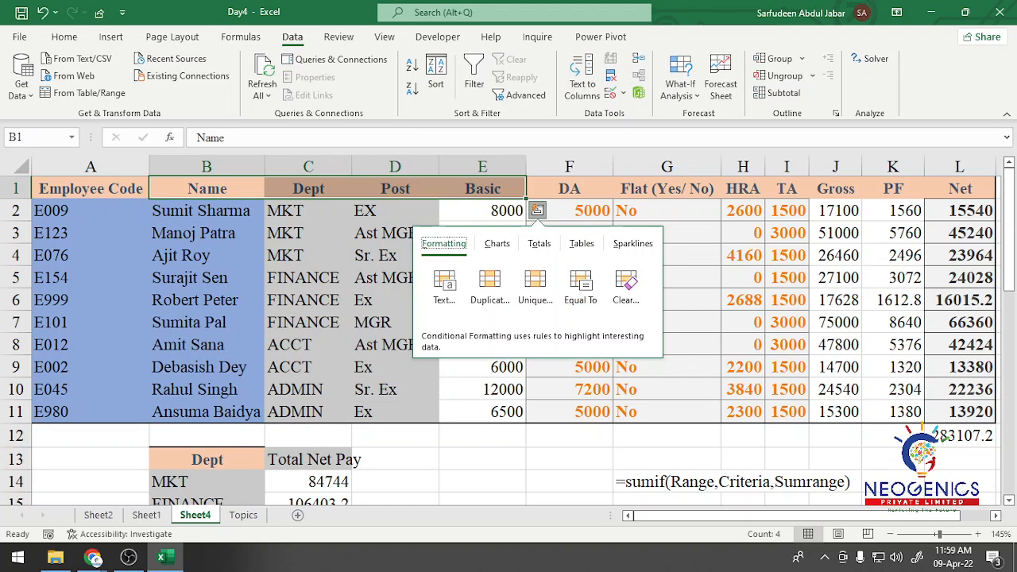
pyautogui.scroll(-10, 509, 334)
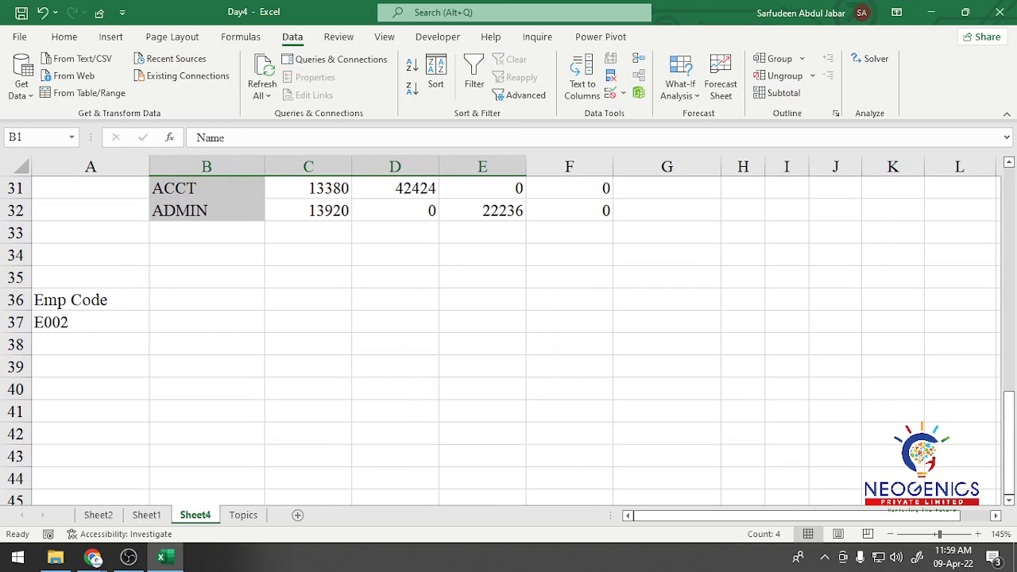
pyautogui.click(206, 299)
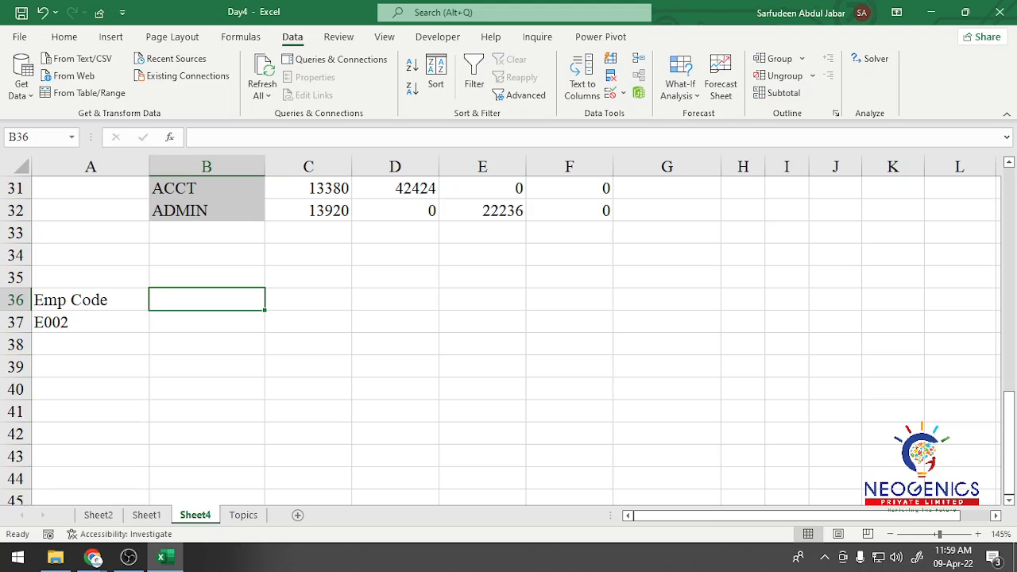
pyautogui.scroll(10, 508, 333)
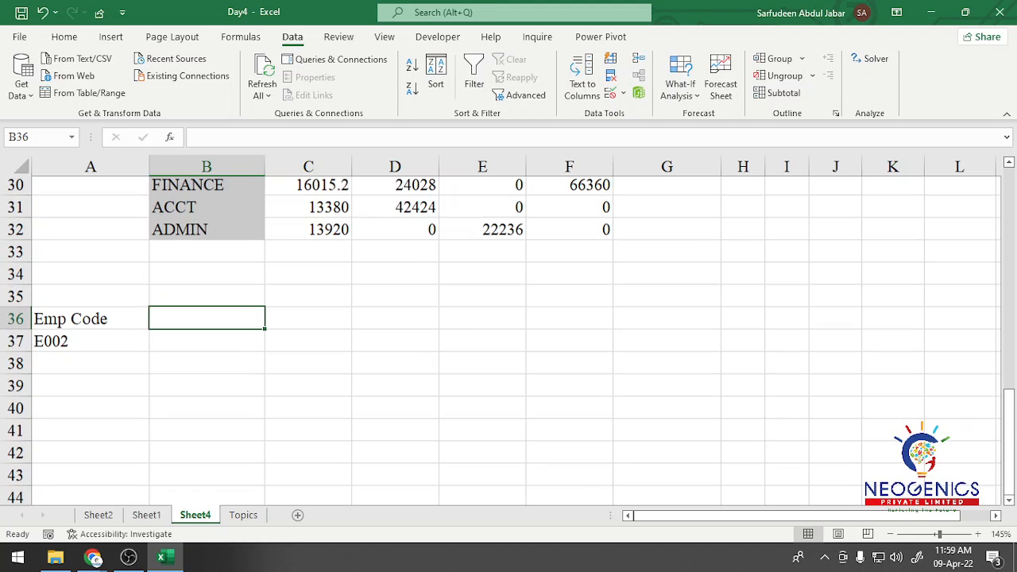
# Copy the Name, Dept, Post and Basic headings from B1:E1 and paste them as values beside Emp Code, starting at B36.
pyautogui.click(207, 188)
pyautogui.moveTo(206, 189); pyautogui.dragTo(482, 188)
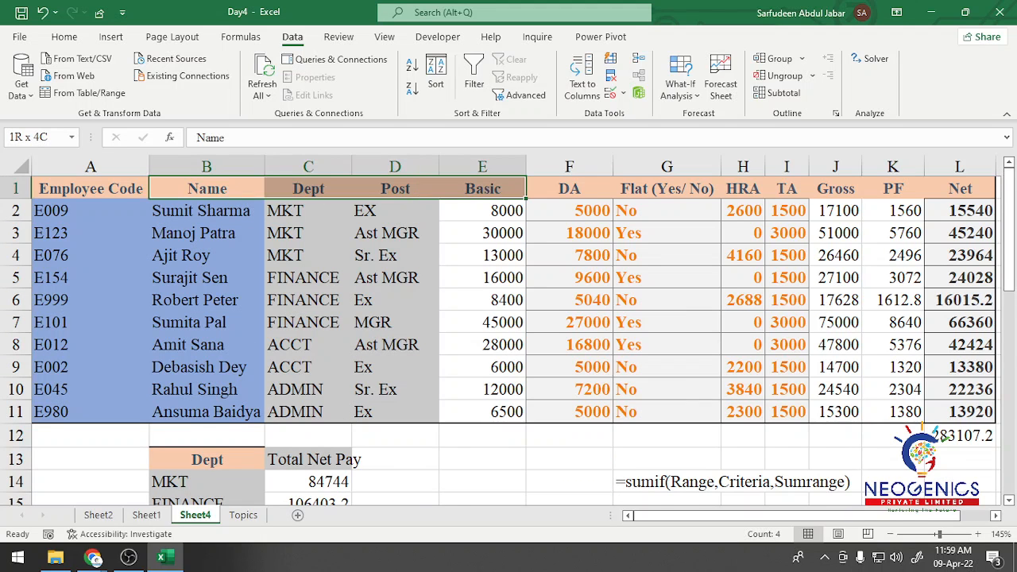
pyautogui.hotkey('ctrl', 'c')
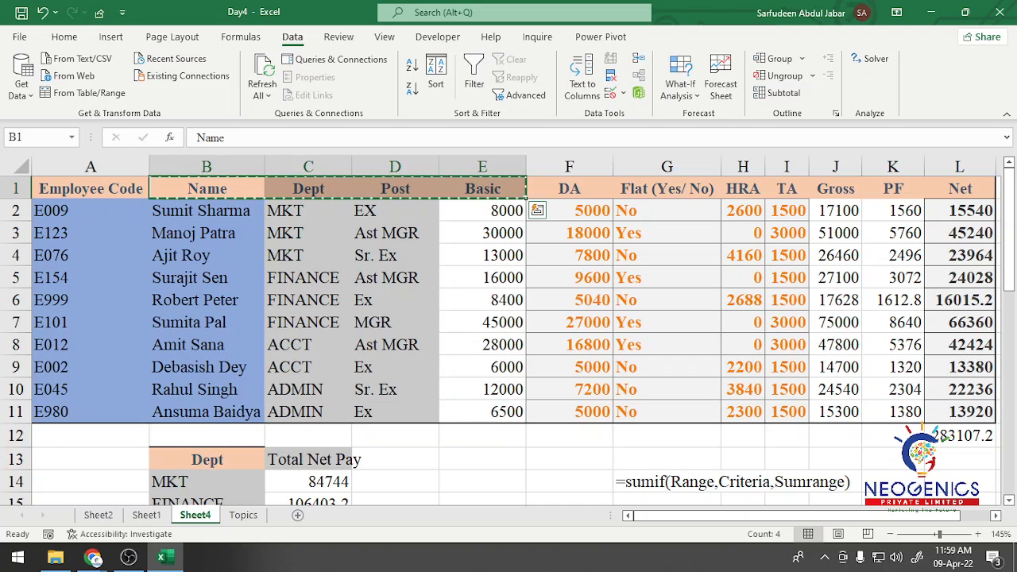
pyautogui.scroll(-10, 509, 334)
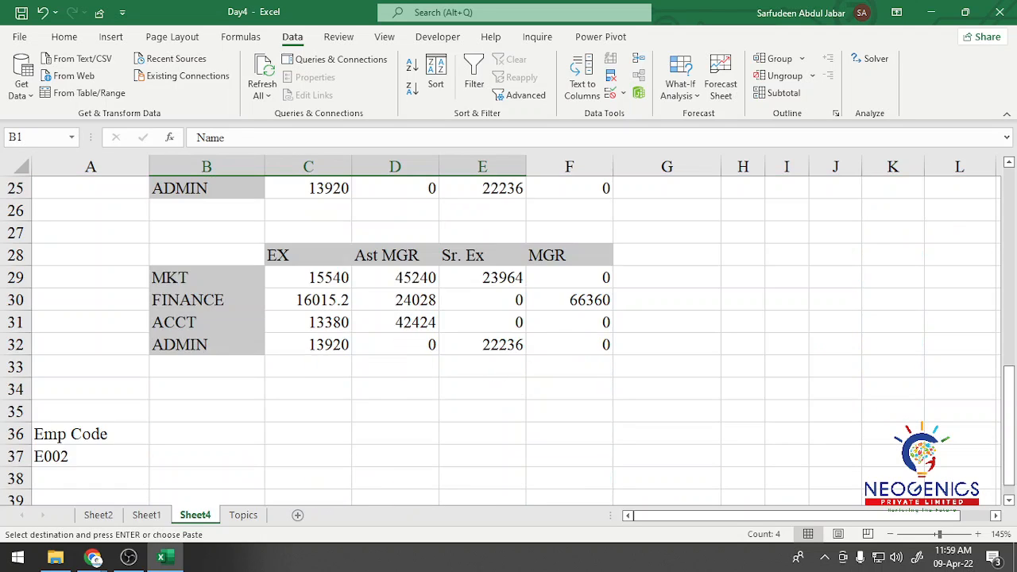
pyautogui.click(206, 300)
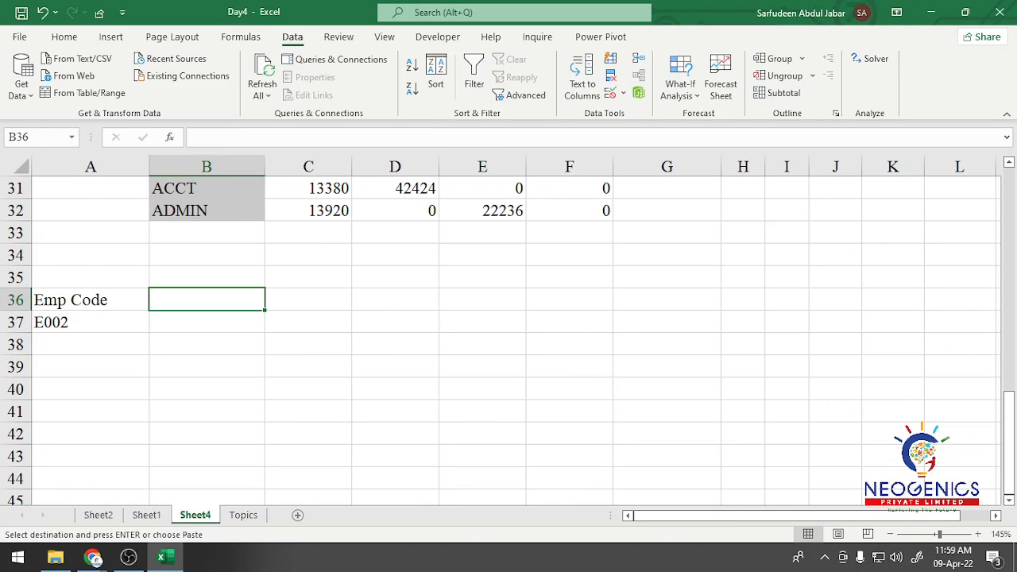
pyautogui.hotkey('ctrl', 'alt', 'v')
pyautogui.press('Down')
pyautogui.press('Down')
pyautogui.press('Return')
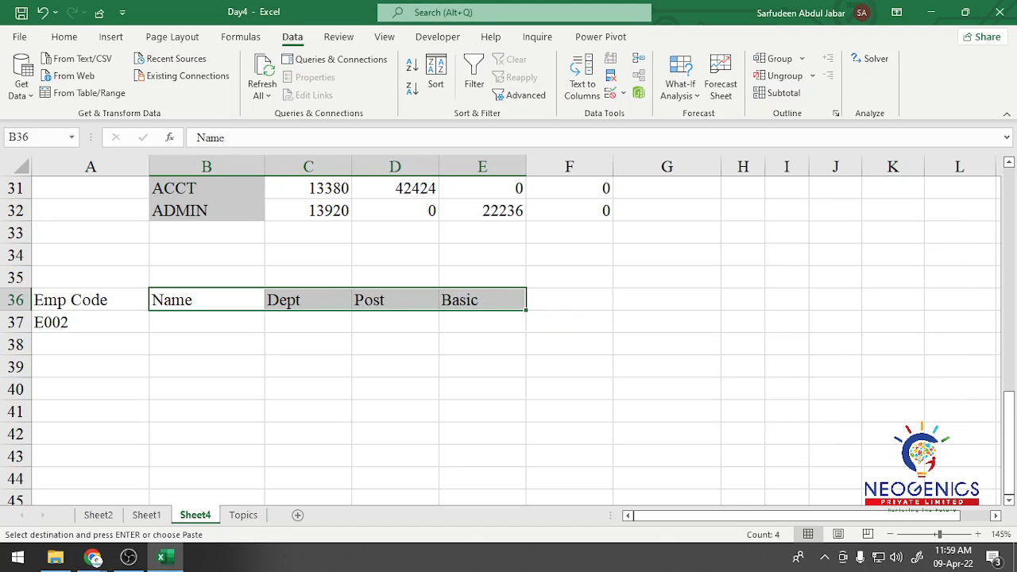
# Copy the Net heading from L1 and paste it as a value into F36, after Basic.
pyautogui.scroll(10, 509, 334)
pyautogui.click(960, 188)
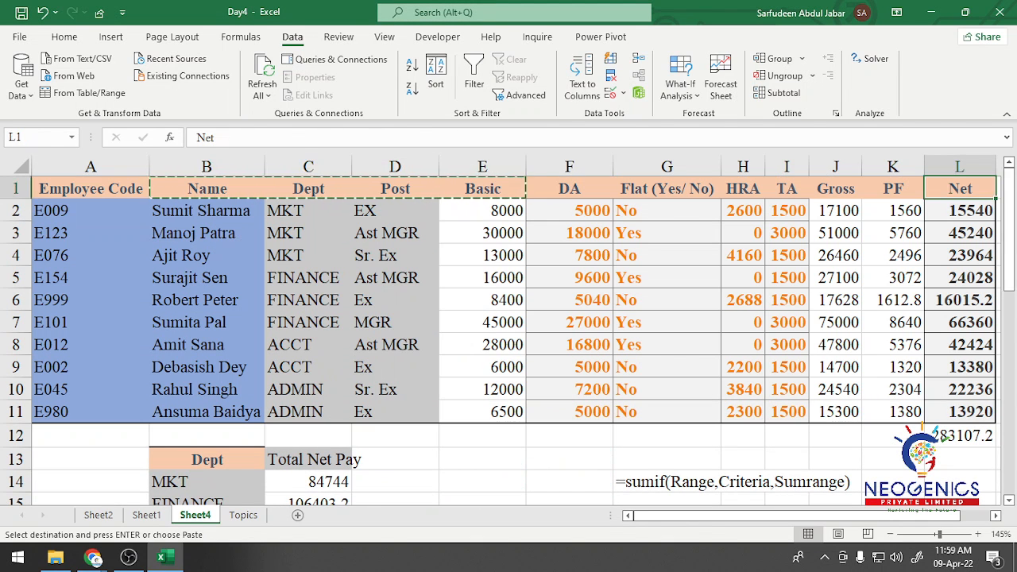
pyautogui.press('Escape')
pyautogui.hotkey('ctrl', 'c')
pyautogui.scroll(-11, 509, 334)
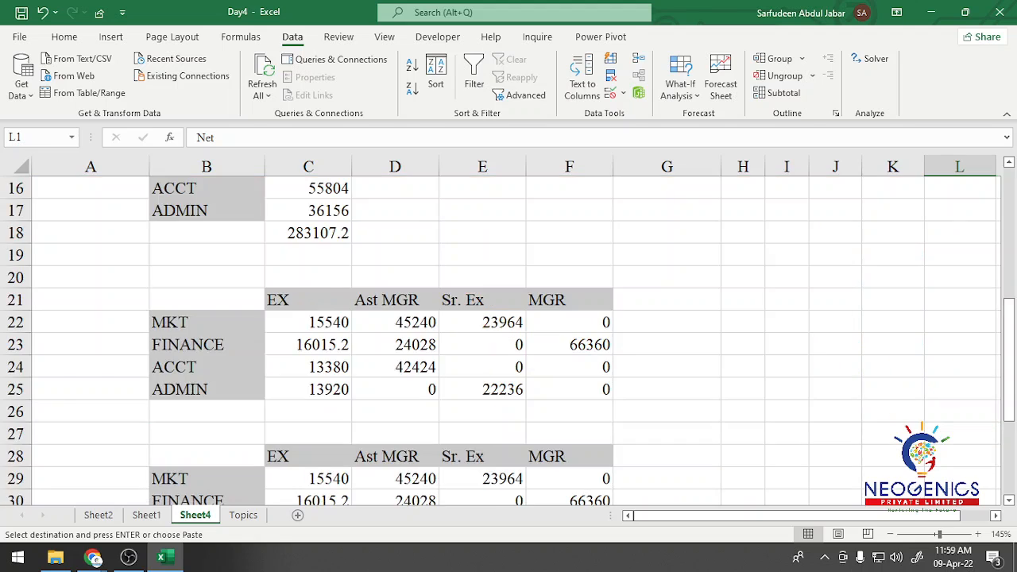
pyautogui.click(568, 233)
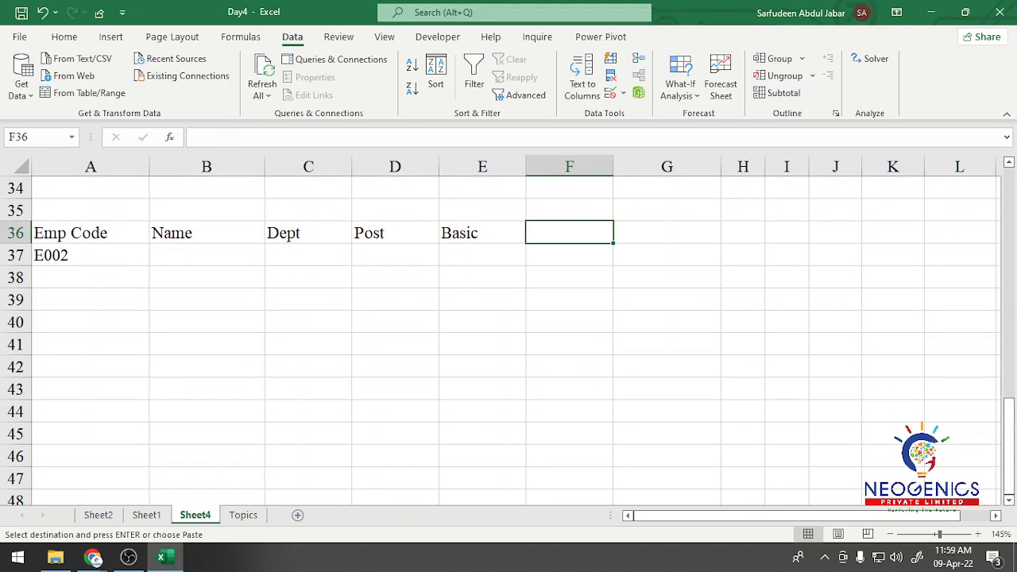
pyautogui.hotkey('ctrl', 'alt', 'v')
pyautogui.press('Down')
pyautogui.press('Down')
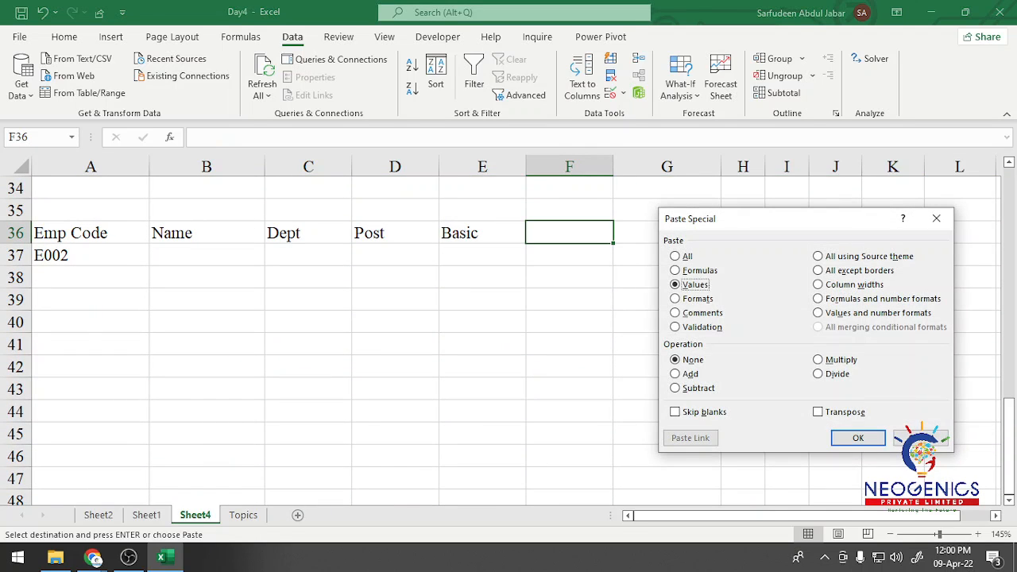
pyautogui.press('Return')
pyautogui.press('Return')
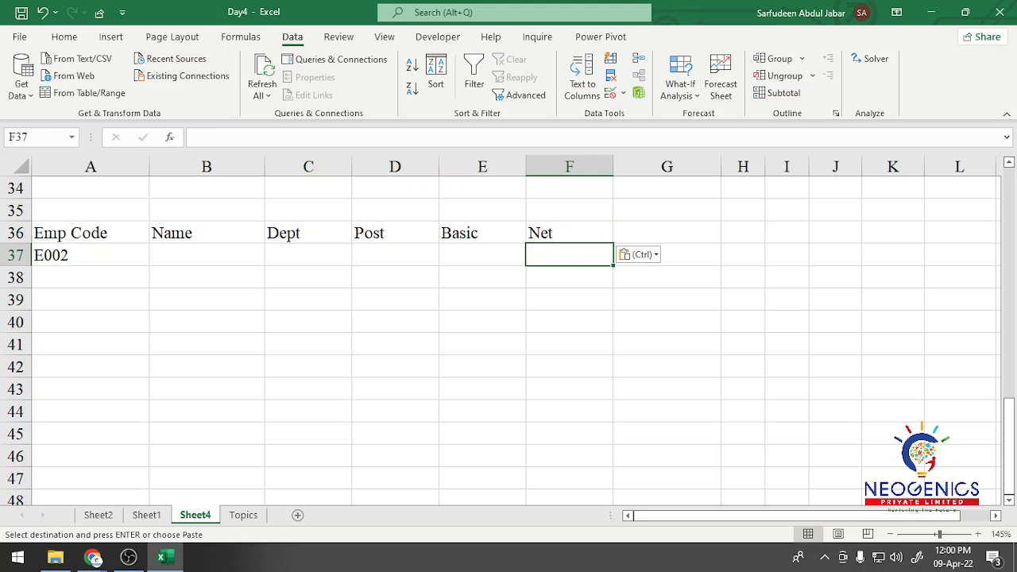
pyautogui.press('Up')
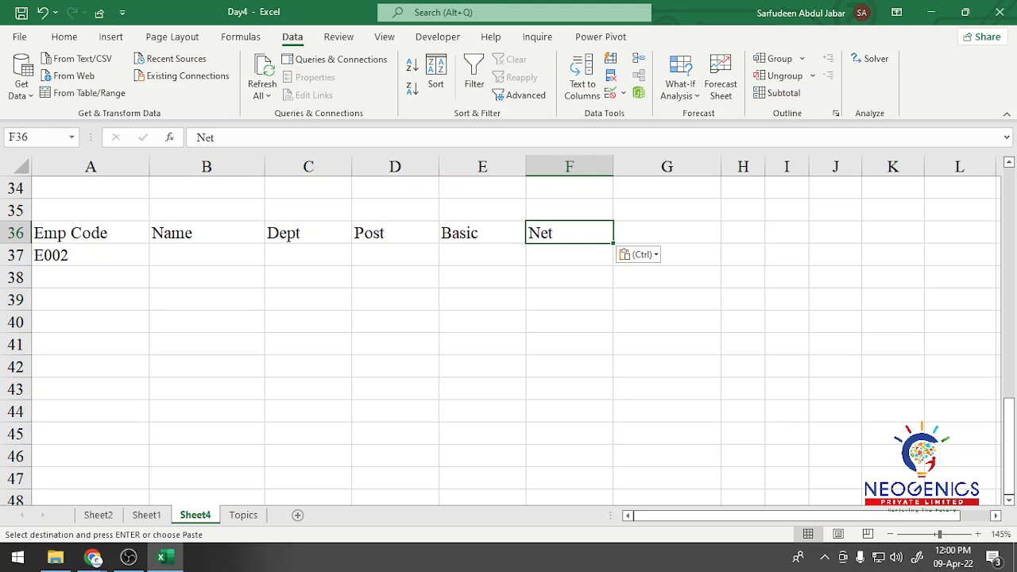
pyautogui.scroll(7, 509, 334)
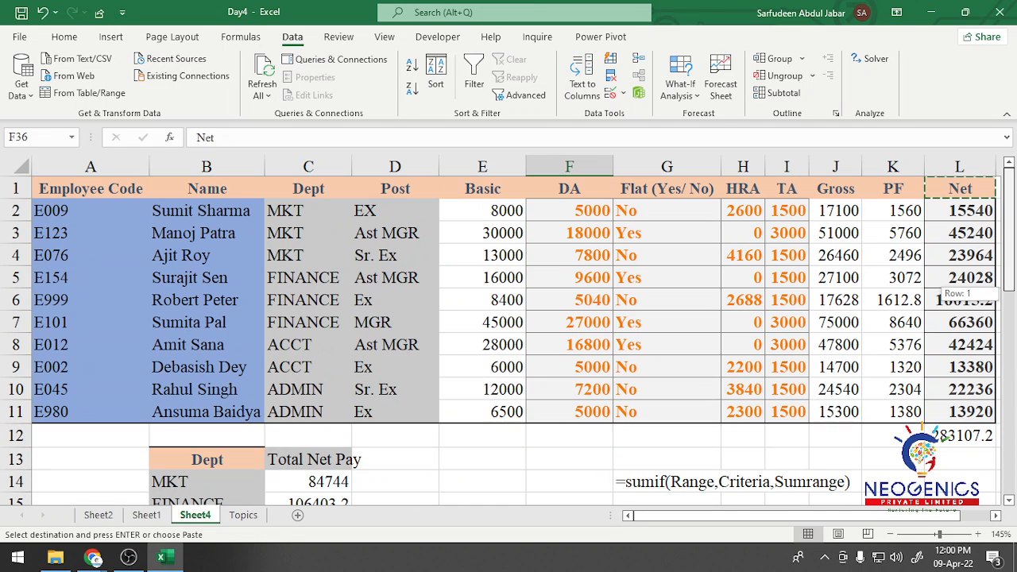
pyautogui.scroll(4, 508, 334)
pyautogui.click(893, 189)
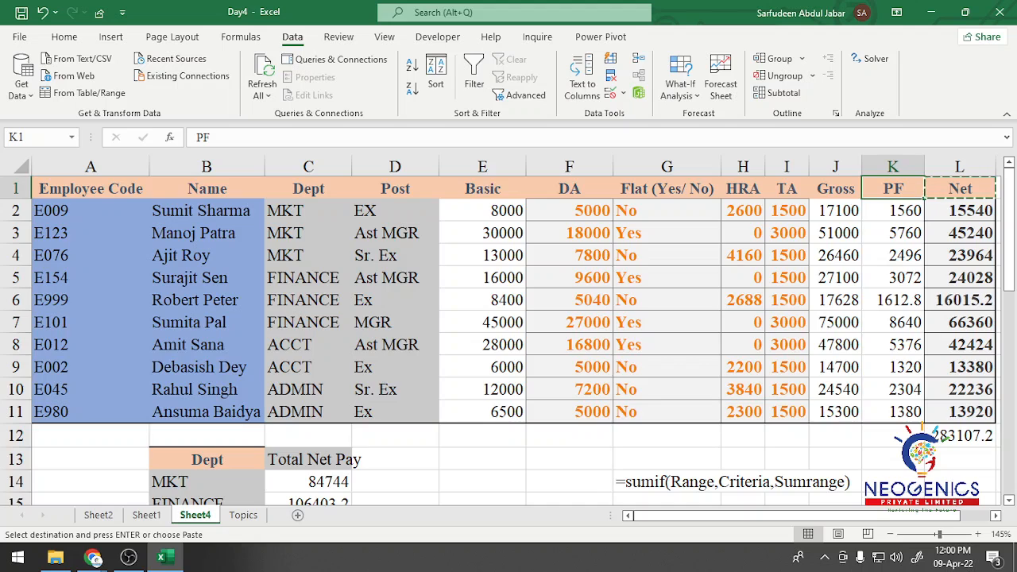
pyautogui.scroll(-4, 509, 333)
pyautogui.scroll(-6, 508, 333)
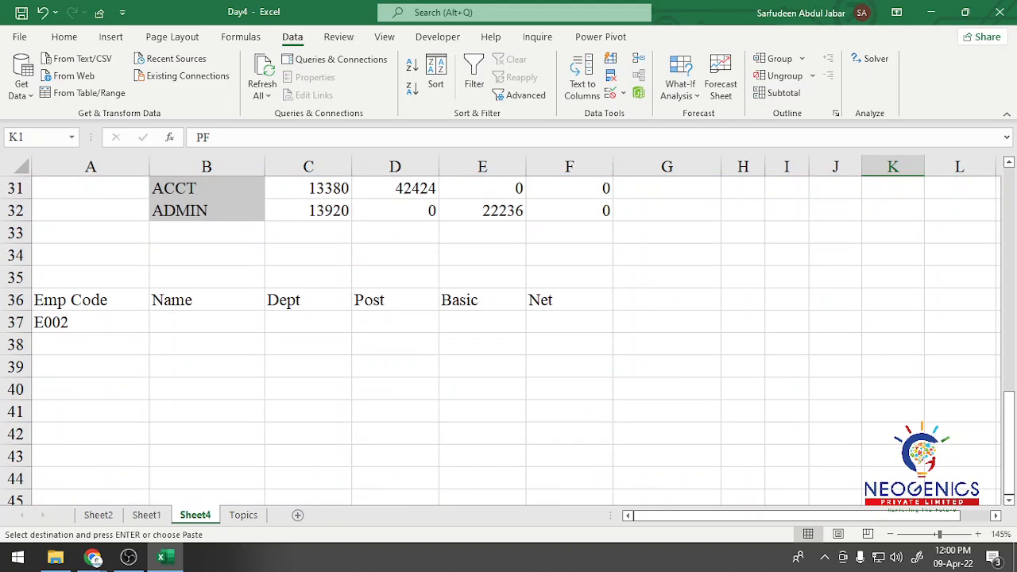
pyautogui.click(206, 300)
pyautogui.click(569, 300)
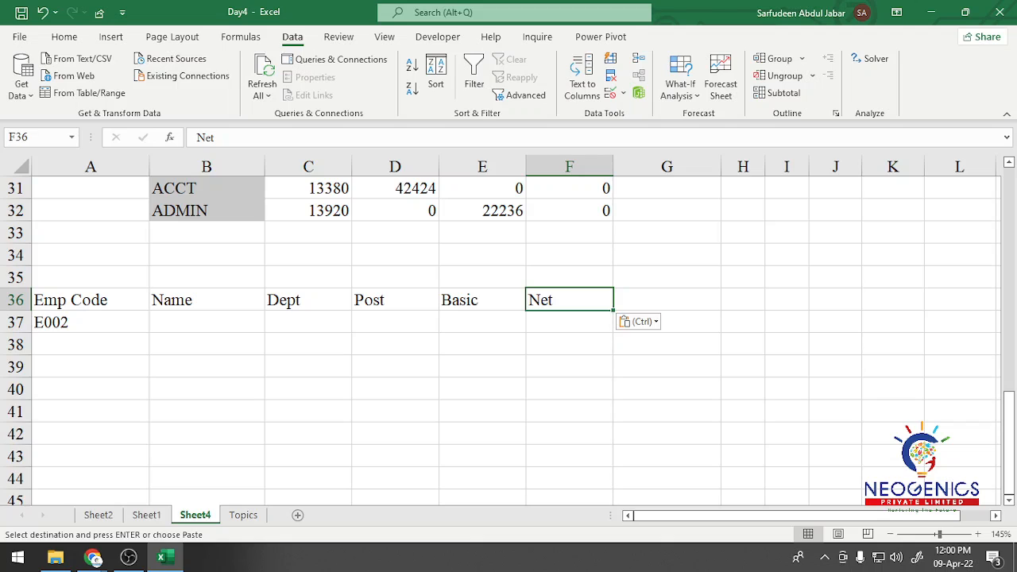
pyautogui.click(308, 321)
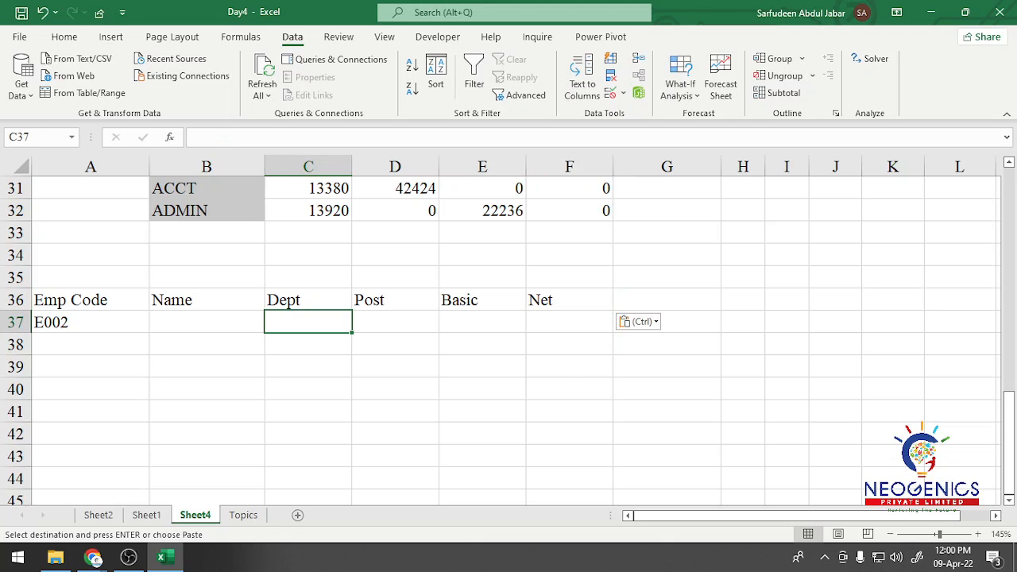
# Format the lookup headings in A36:F36 with a light gray fill, centered alignment and bold text.
pyautogui.moveTo(72, 299); pyautogui.dragTo(568, 299)
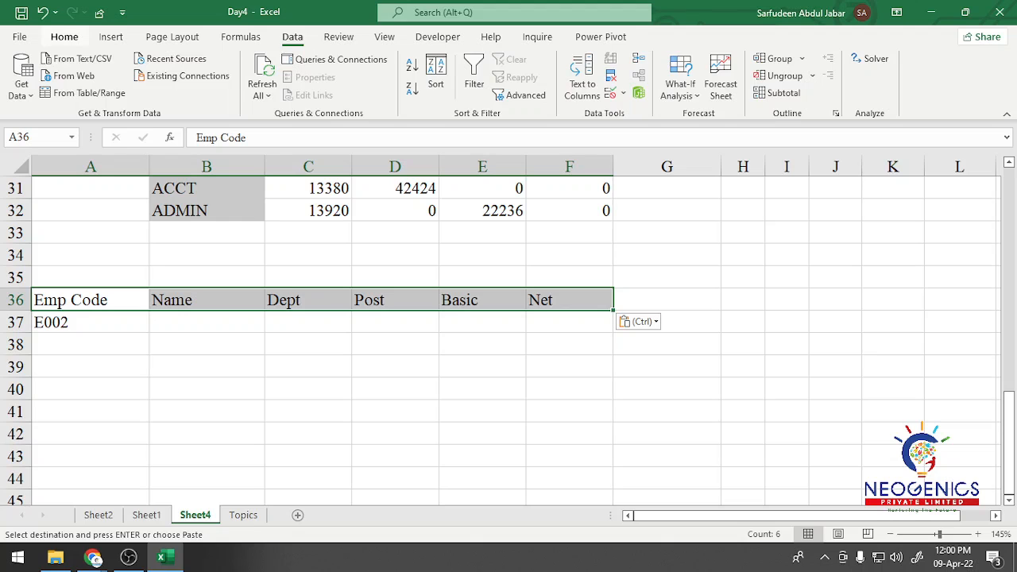
pyautogui.click(65, 38)
pyautogui.click(203, 88)
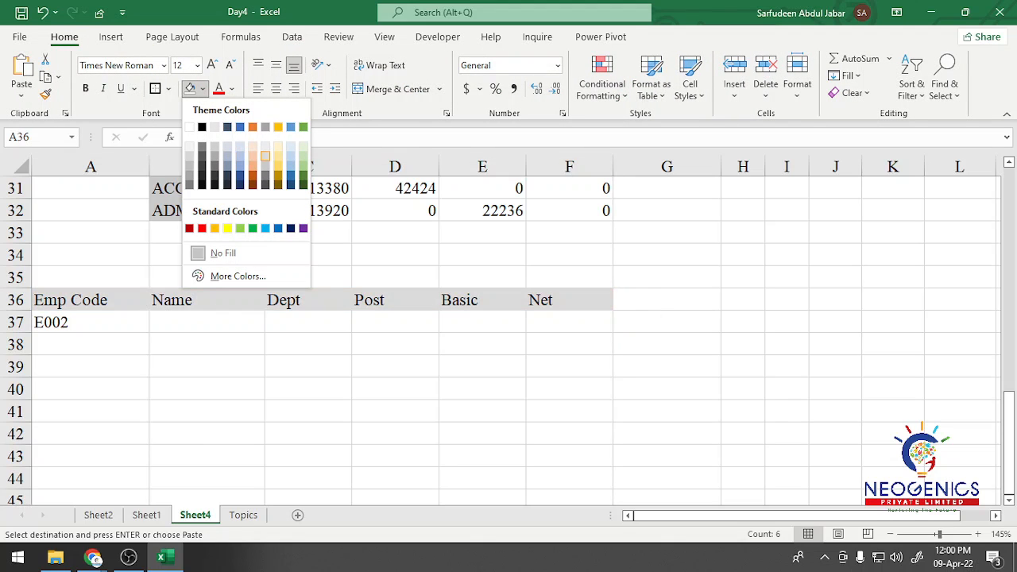
pyautogui.click(266, 157)
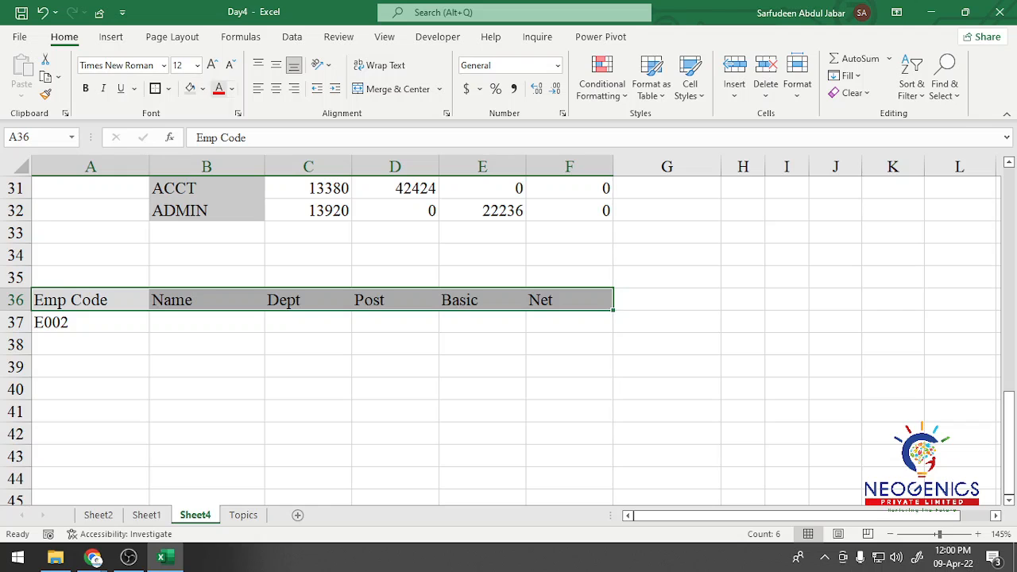
pyautogui.click(275, 88)
pyautogui.click(85, 88)
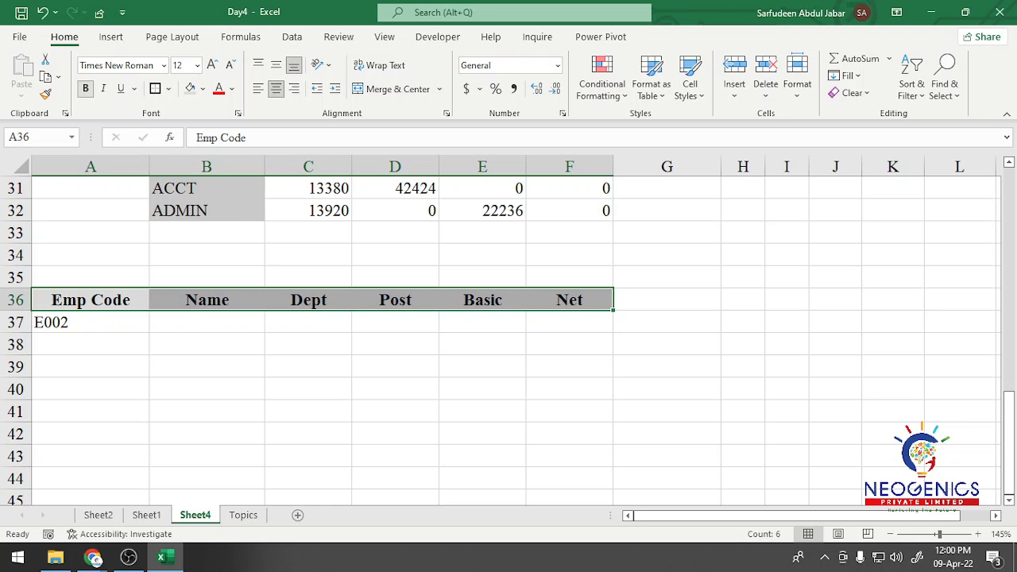
# Fill the employee code cell A37 with light orange.
pyautogui.click(91, 323)
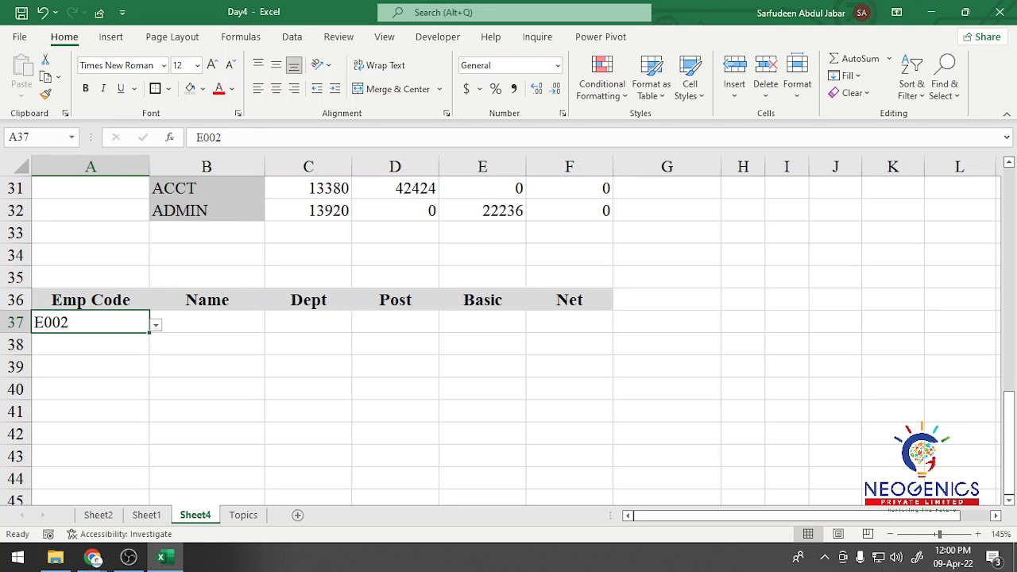
pyautogui.click(203, 89)
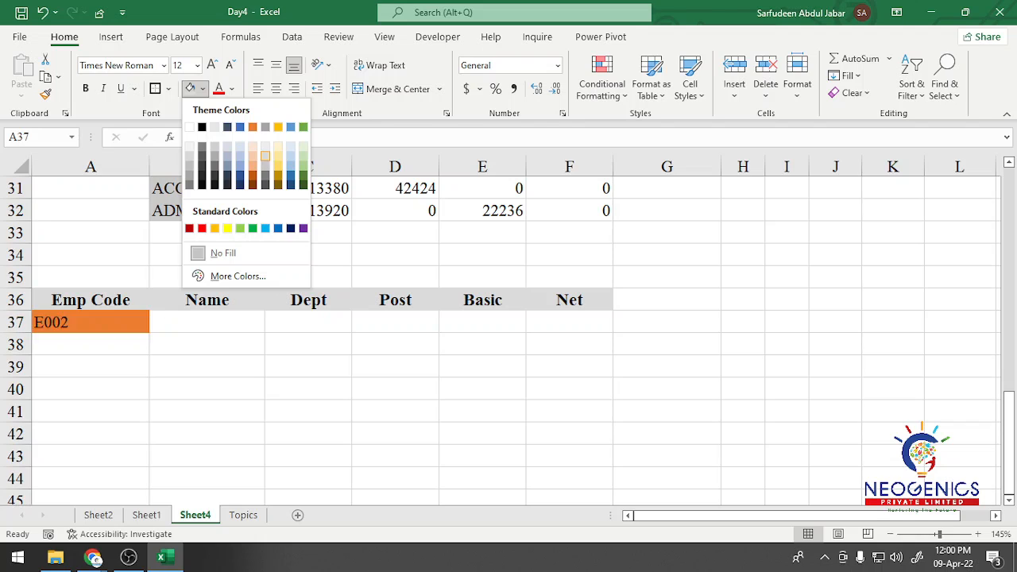
pyautogui.click(252, 156)
# Fill the result cells B37:F37 with light green and apply all borders to them.
pyautogui.moveTo(206, 322); pyautogui.dragTo(569, 322)
pyautogui.click(202, 89)
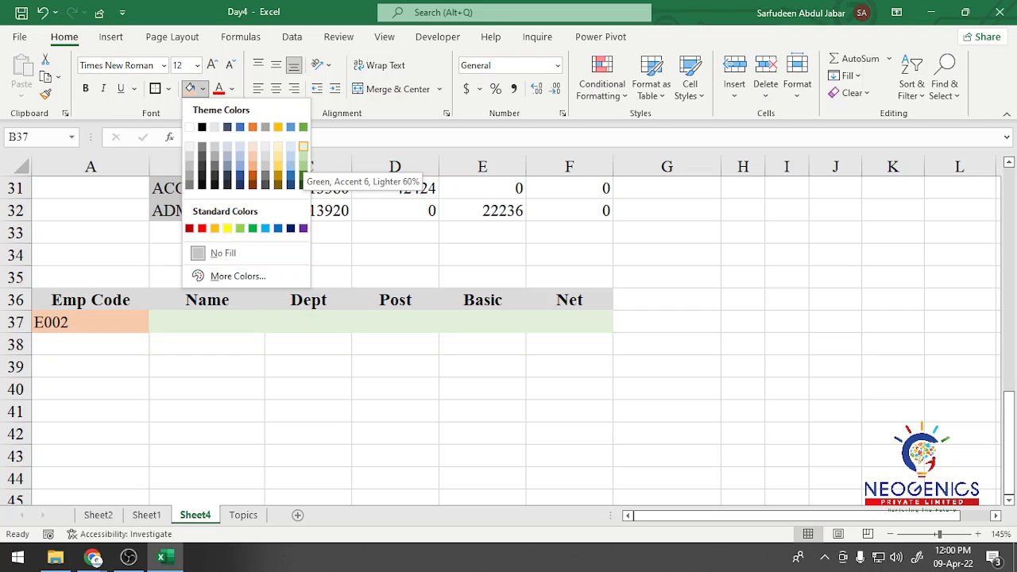
pyautogui.click(302, 146)
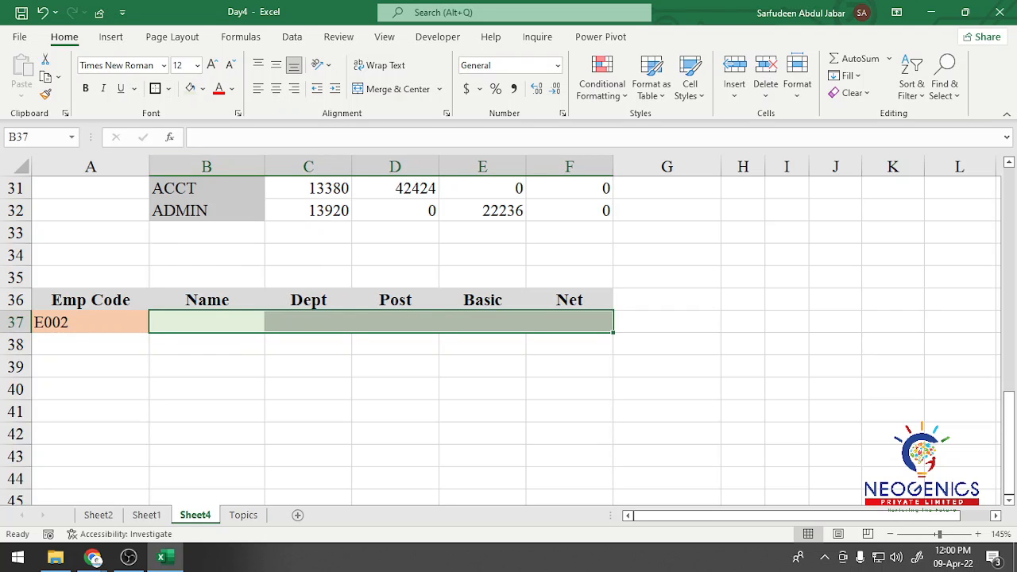
pyautogui.click(168, 88)
pyautogui.click(197, 237)
pyautogui.click(482, 434)
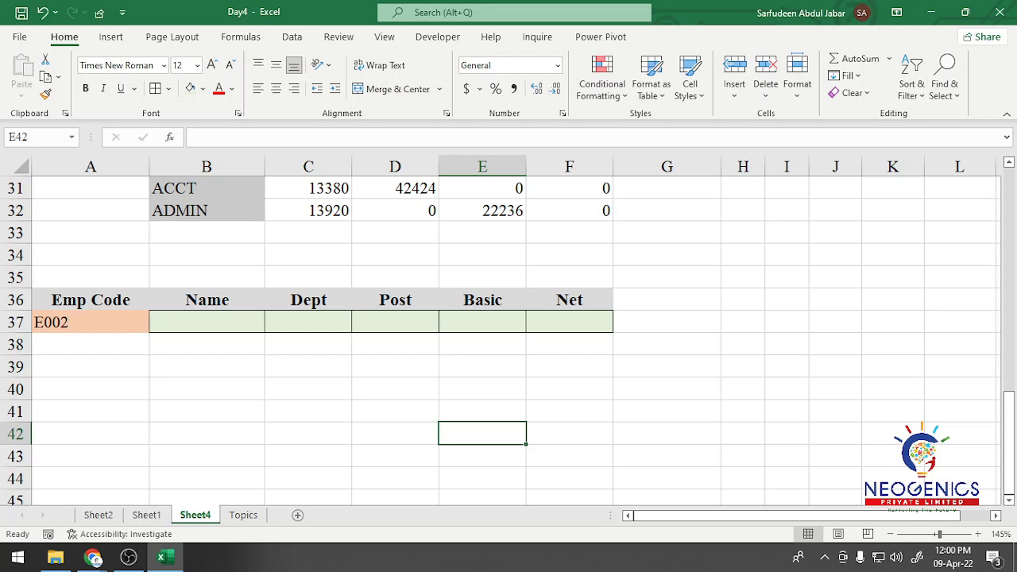
# Examine the code list in A37, the result cells B37:F37 and the pay table that supplies their details.
pyautogui.click(90, 322)
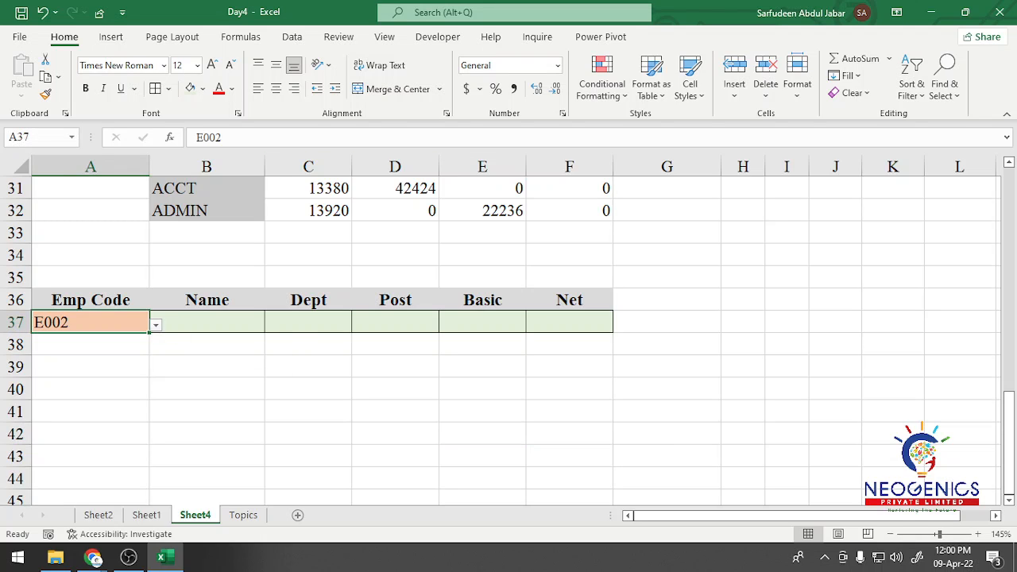
pyautogui.click(155, 325)
pyautogui.click(80, 412)
pyautogui.moveTo(207, 323); pyautogui.dragTo(569, 323)
pyautogui.click(207, 367)
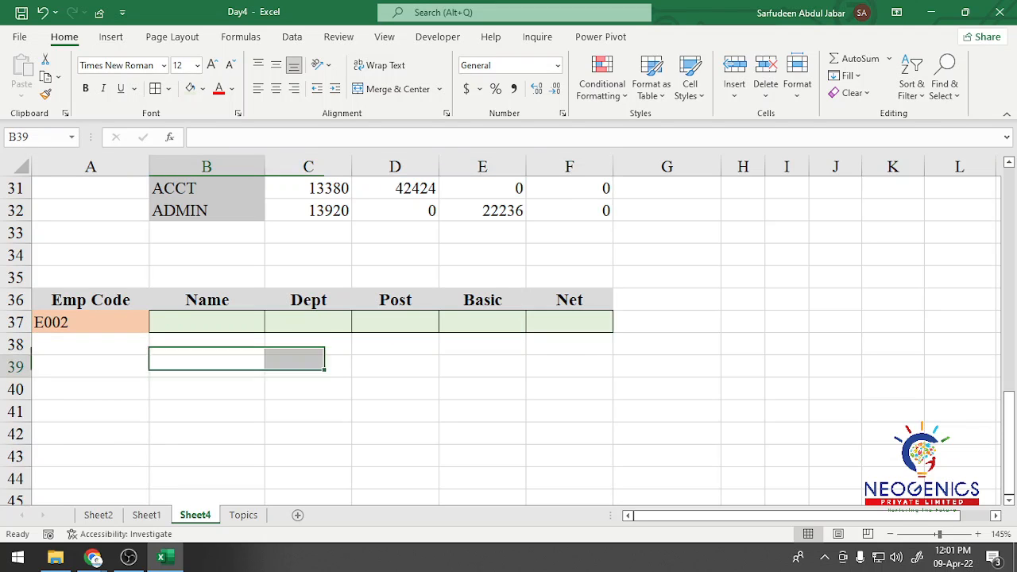
pyautogui.click(207, 322)
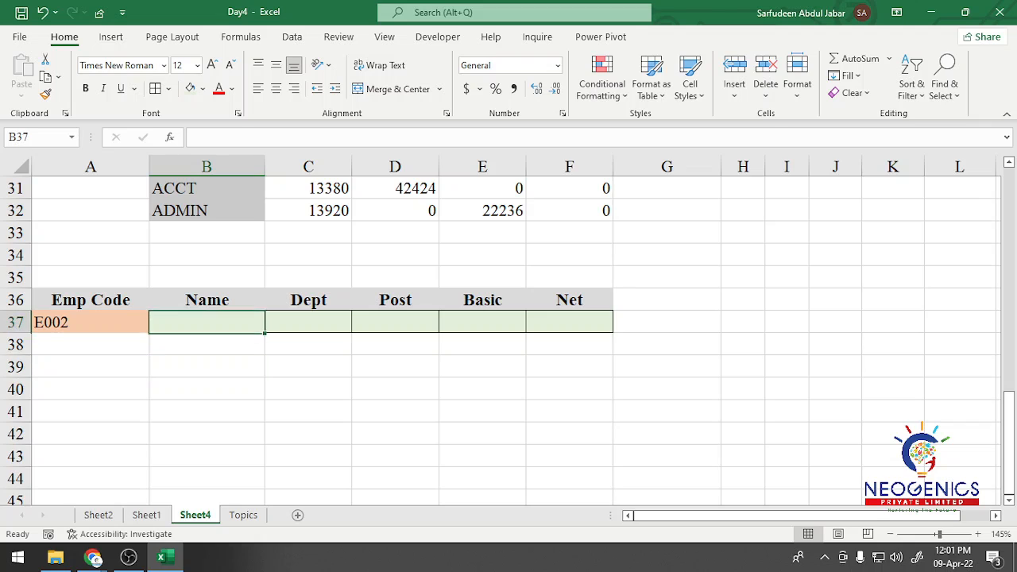
pyautogui.click(308, 367)
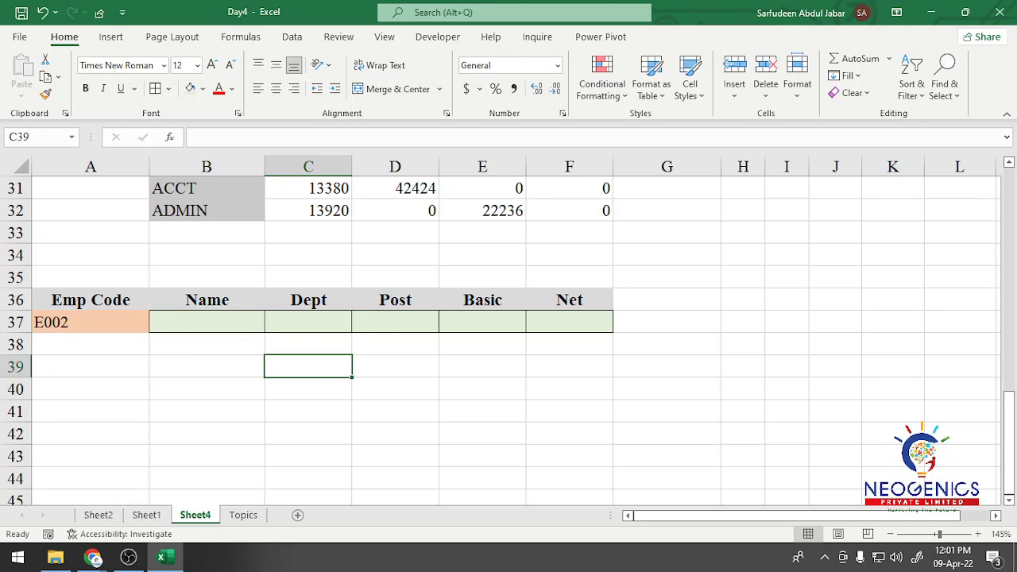
pyautogui.click(90, 323)
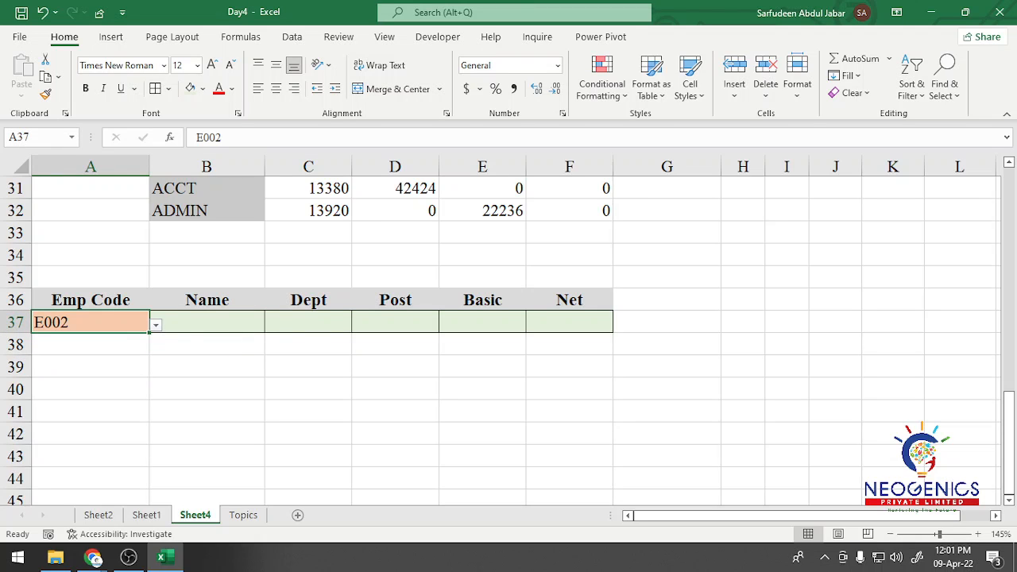
pyautogui.click(207, 323)
pyautogui.click(308, 322)
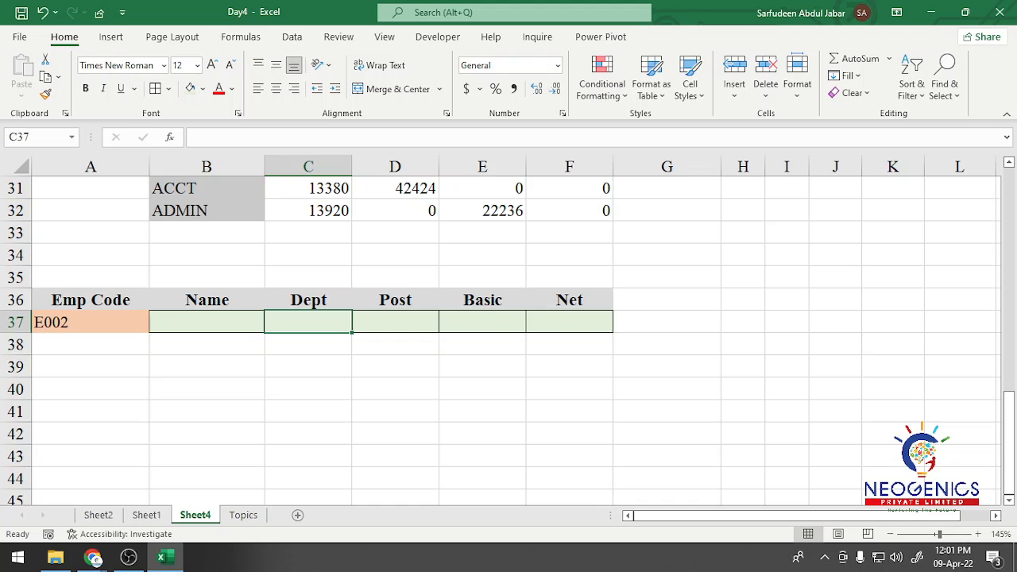
pyautogui.scroll(10, 943, 437)
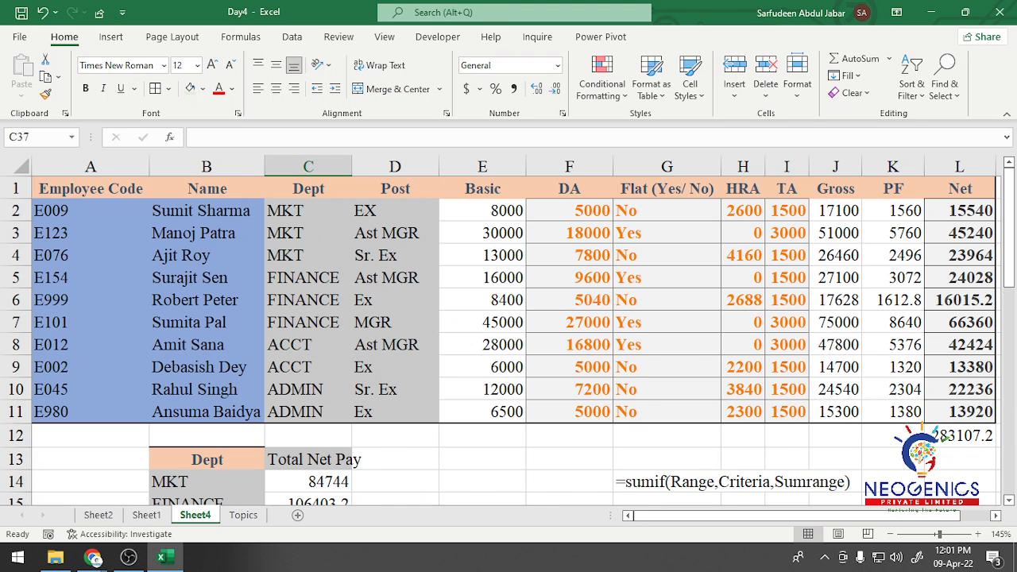
pyautogui.scroll(-9, 943, 436)
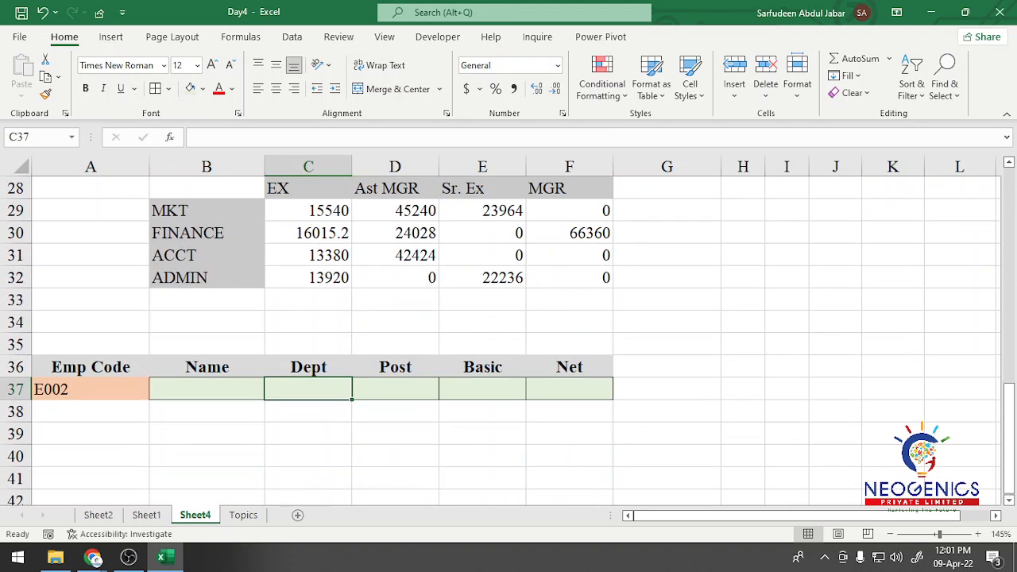
pyautogui.click(207, 389)
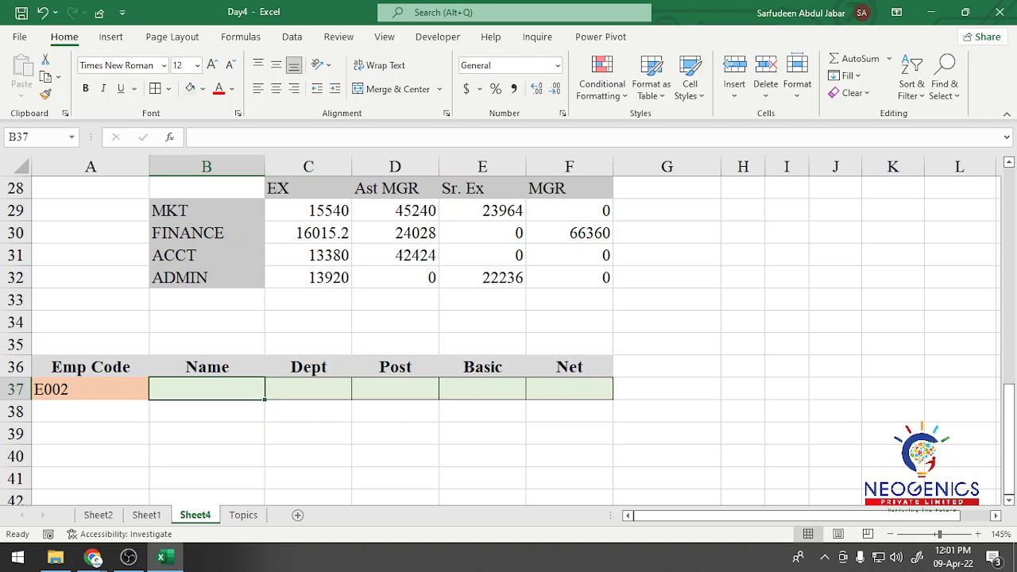
# Start a VLOOKUP syntax note in B39 with Lookup Value and Table Array as its first two arguments.
pyautogui.click(207, 434)
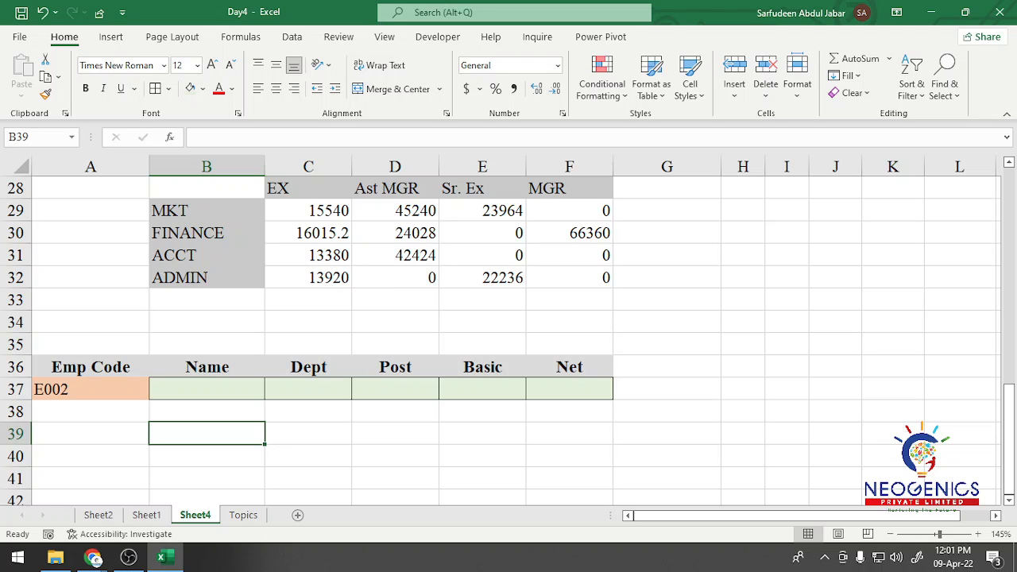
pyautogui.write('=vlo')
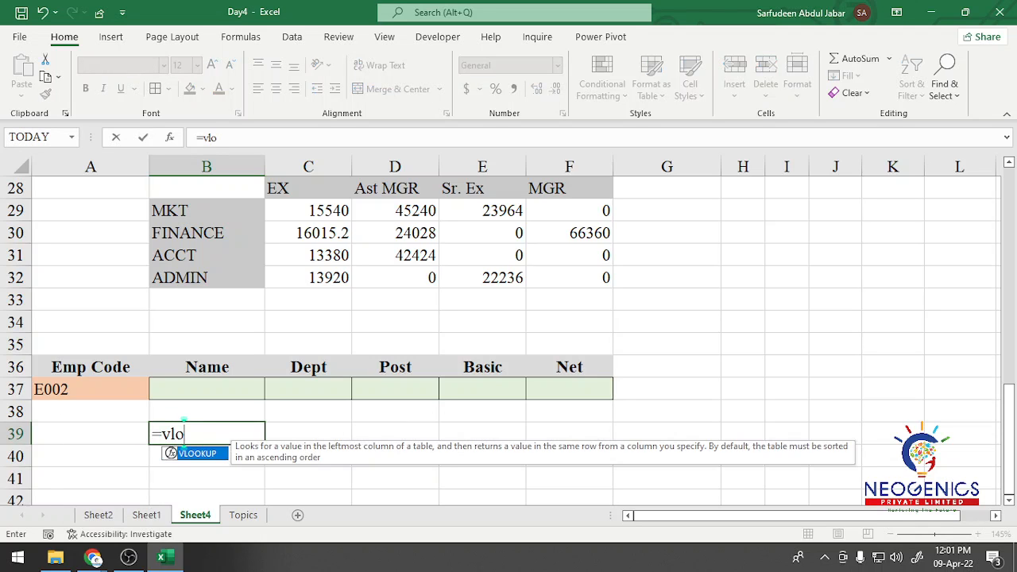
pyautogui.press('Tab')
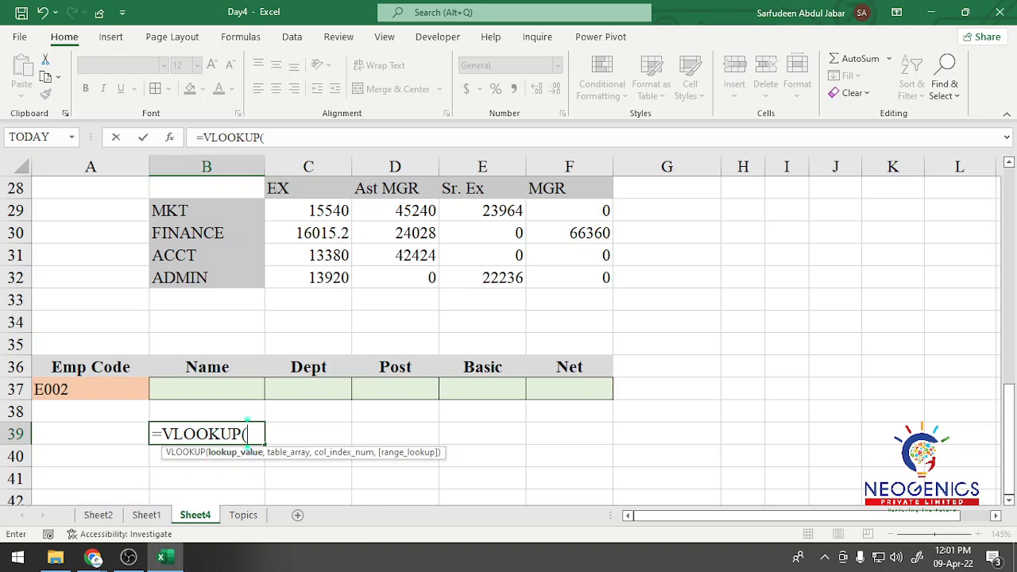
pyautogui.write('L')
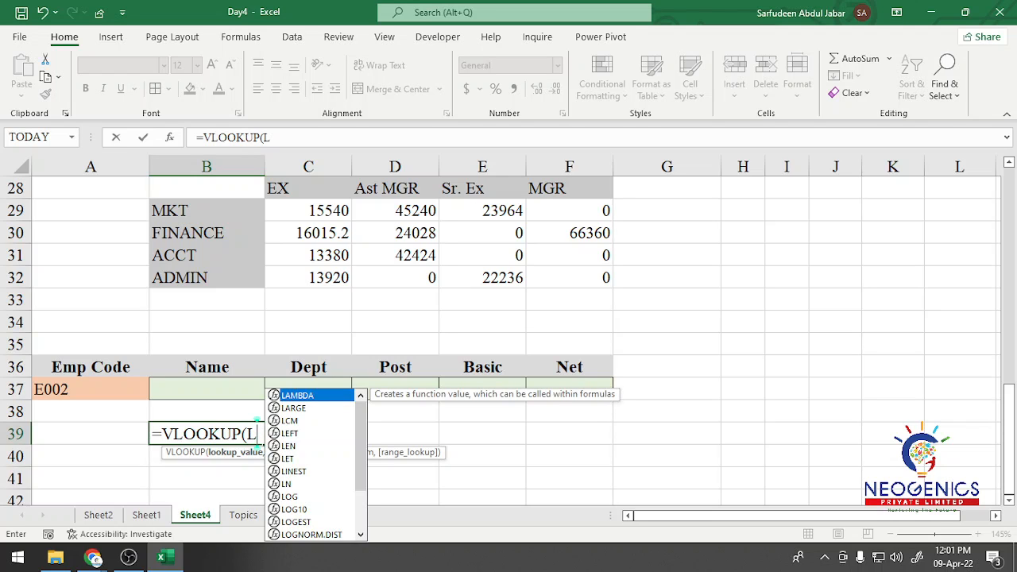
pyautogui.write('ookup')
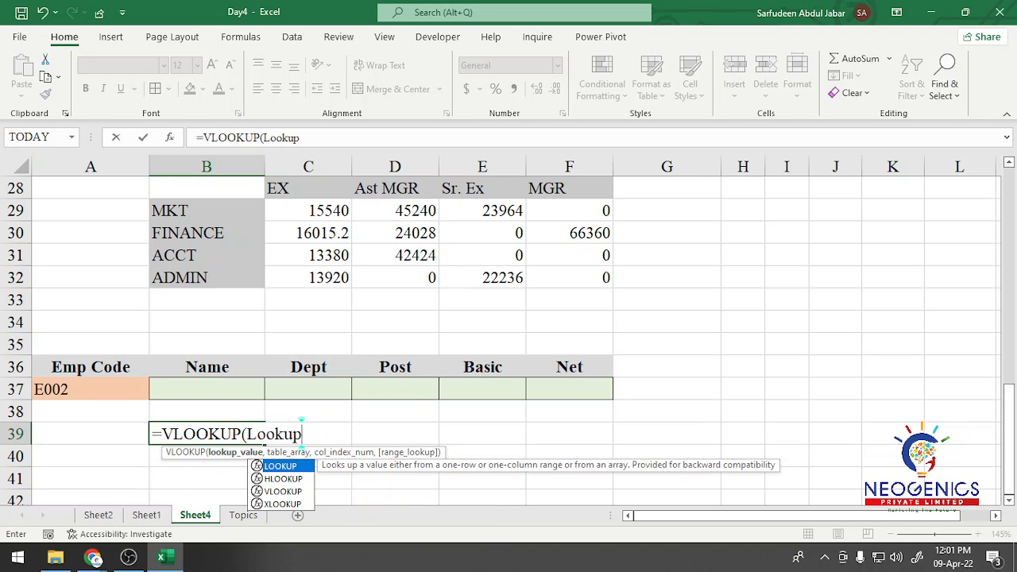
pyautogui.write(' Value')
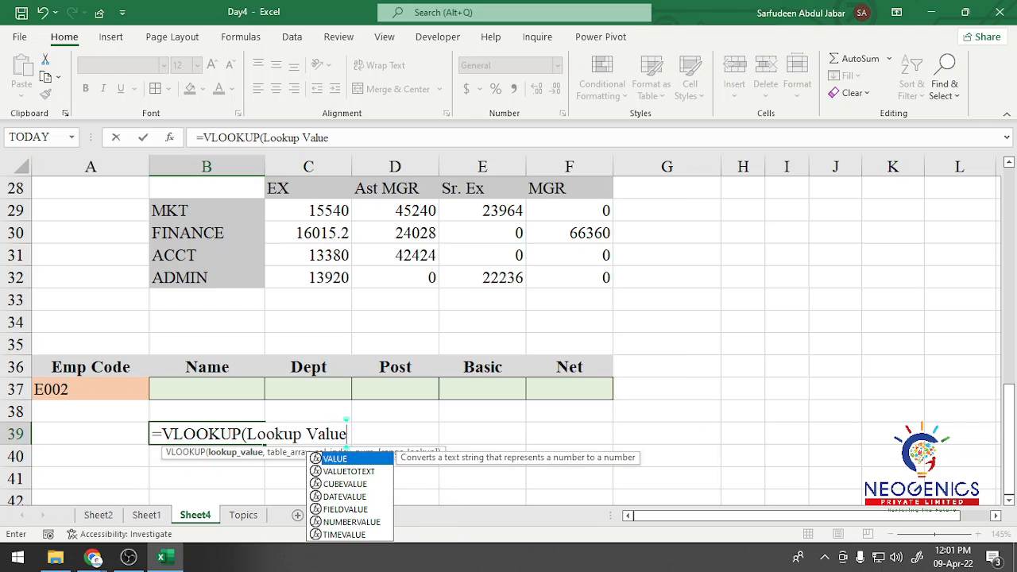
pyautogui.write(',')
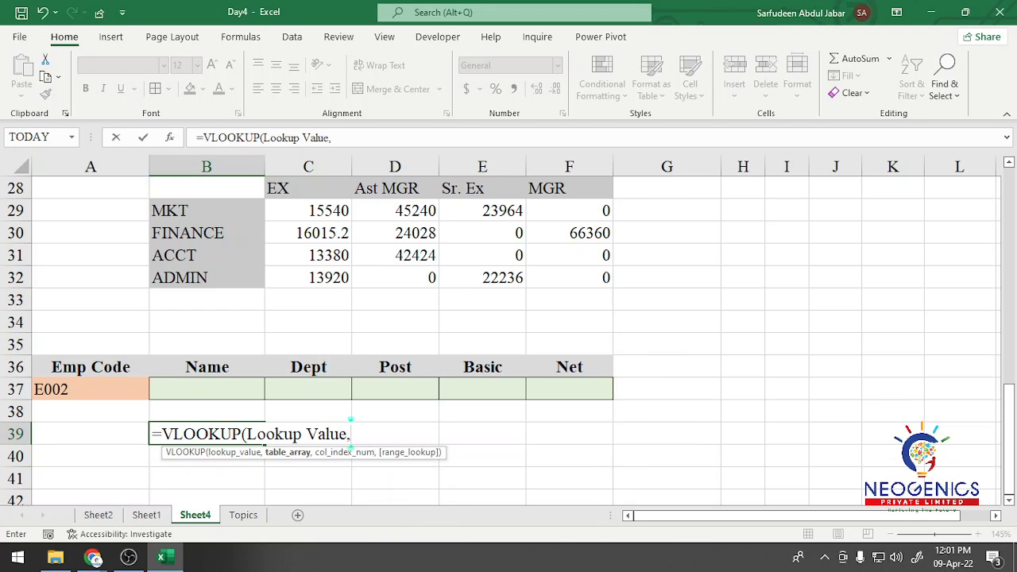
pyautogui.write('Tab')
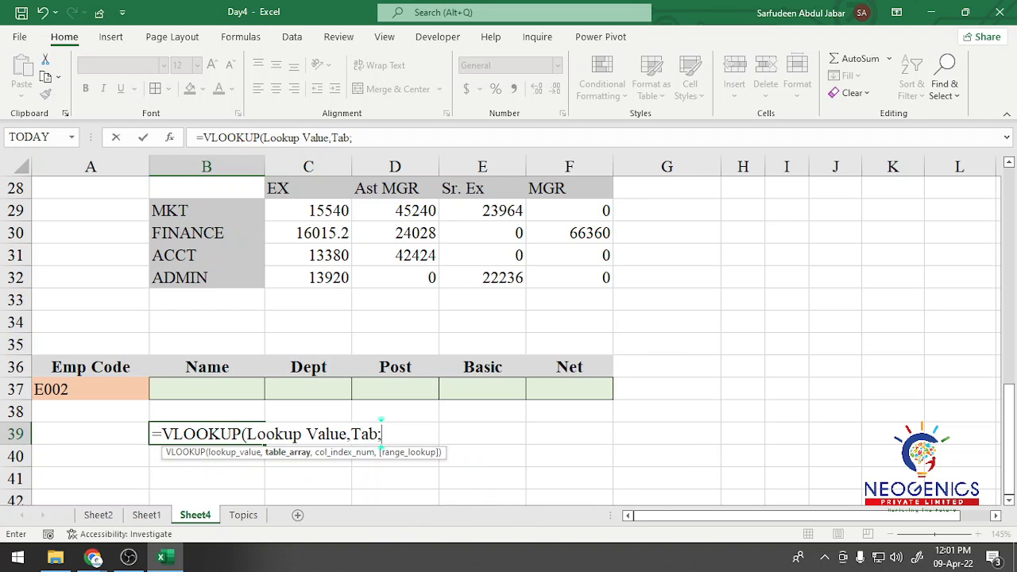
pyautogui.write('le Array')
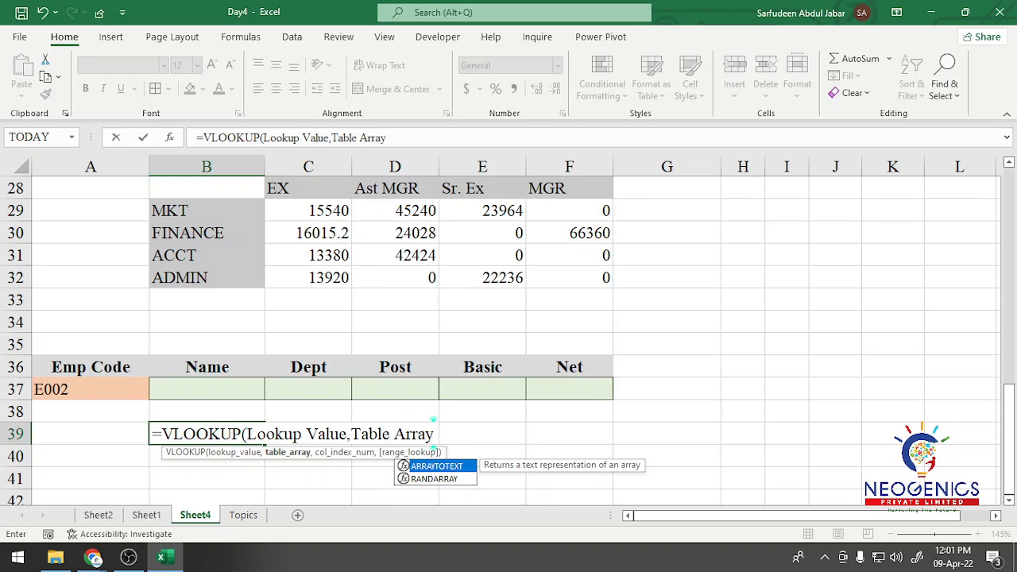
# Add the arguments Colum index Number and Range Lookup to the B39 syntax note, separated by semicolons, and close the parenthesis.
pyautogui.write('; C')
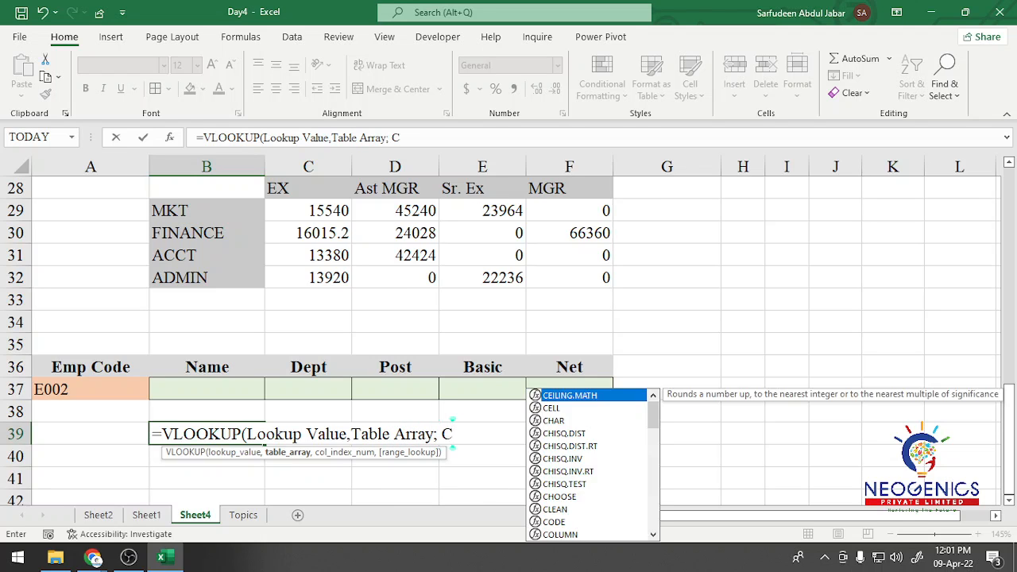
pyautogui.write('olum ind')
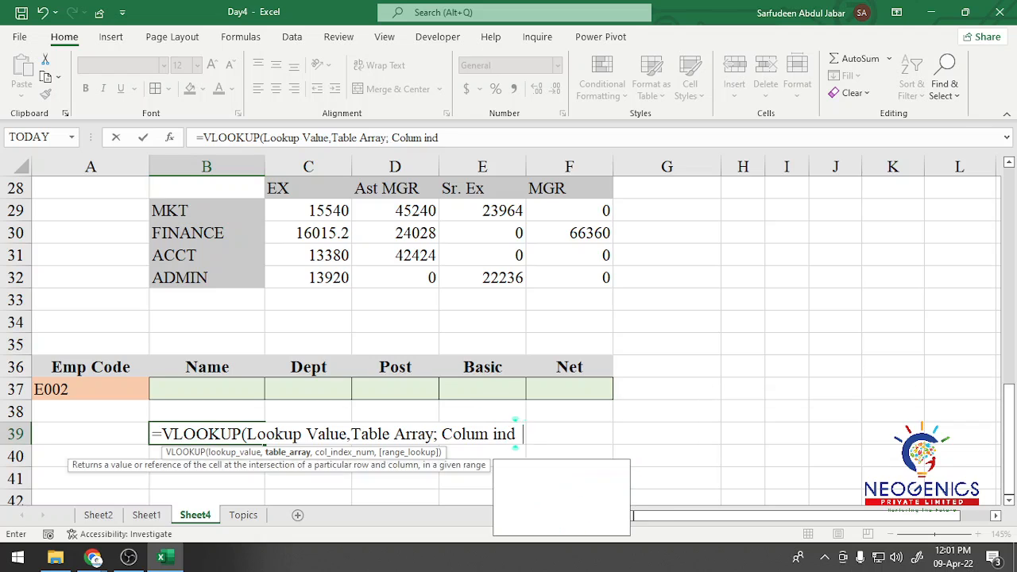
pyautogui.write('ex Num')
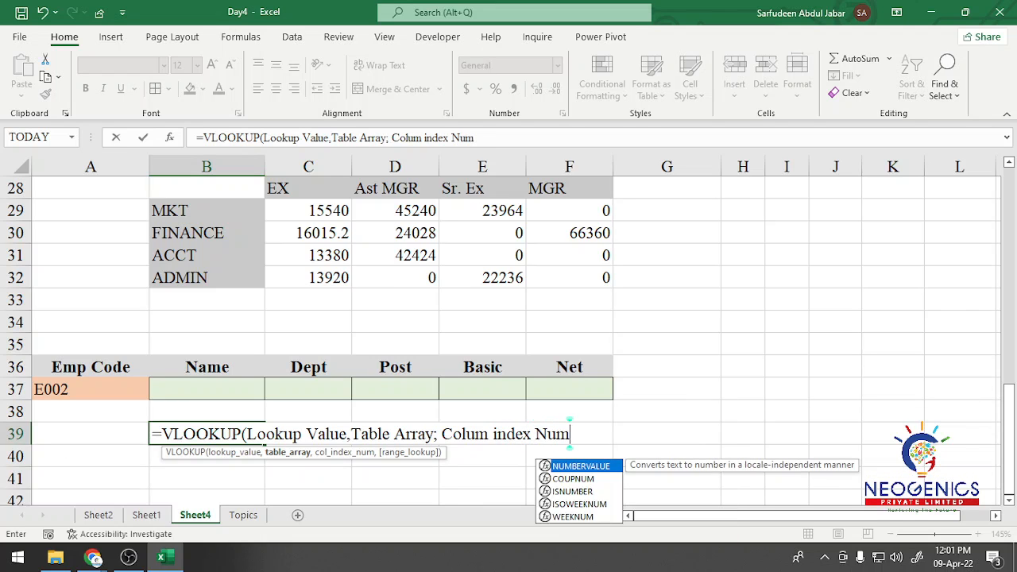
pyautogui.write('ber;')
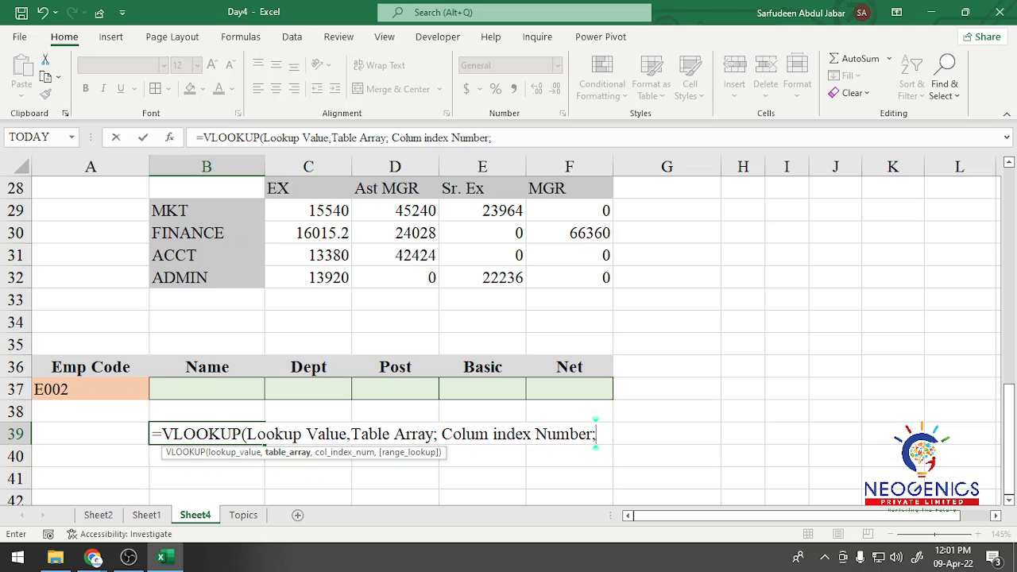
pyautogui.write(' R')
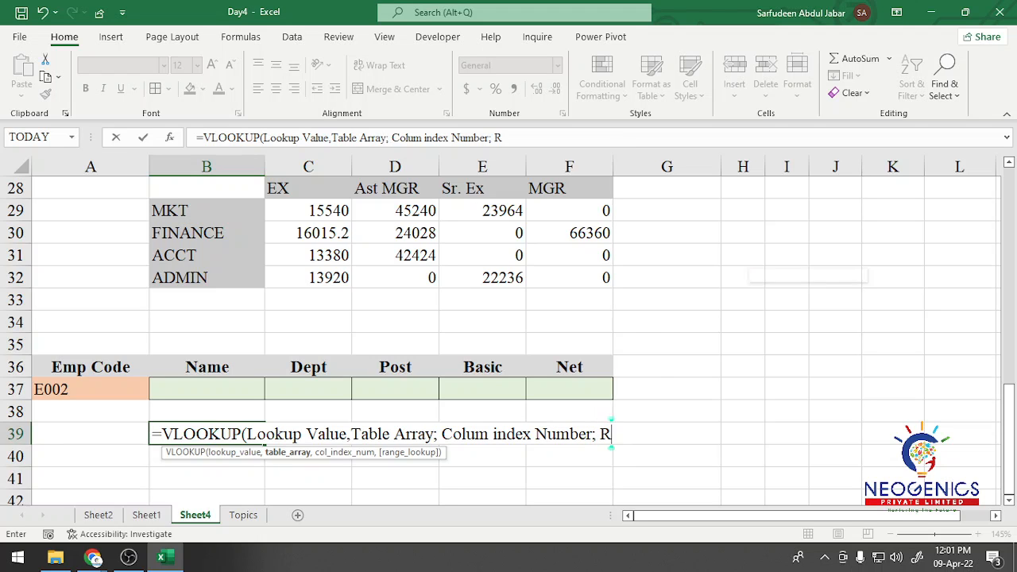
pyautogui.write('ange Loo')
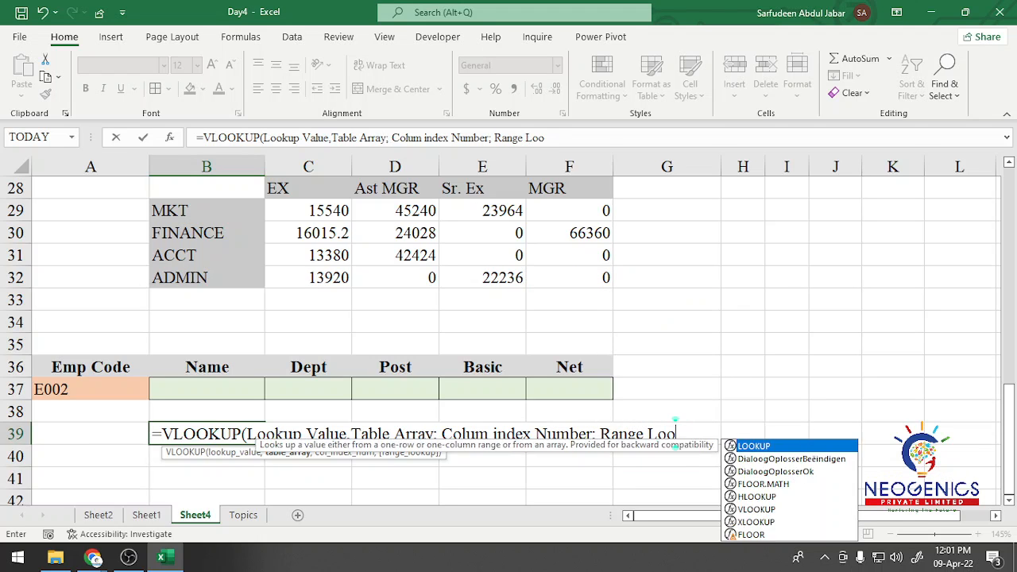
pyautogui.write('kup)')
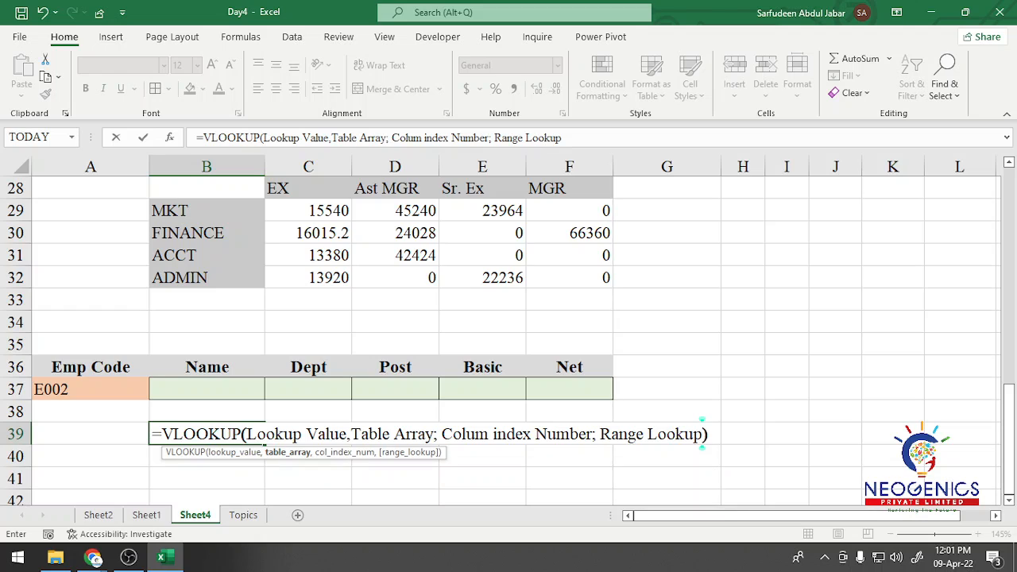
# Make the B39 syntax note plain text by removing its leading equals sign, and replace both semicolons with commas.
pyautogui.press('Home')
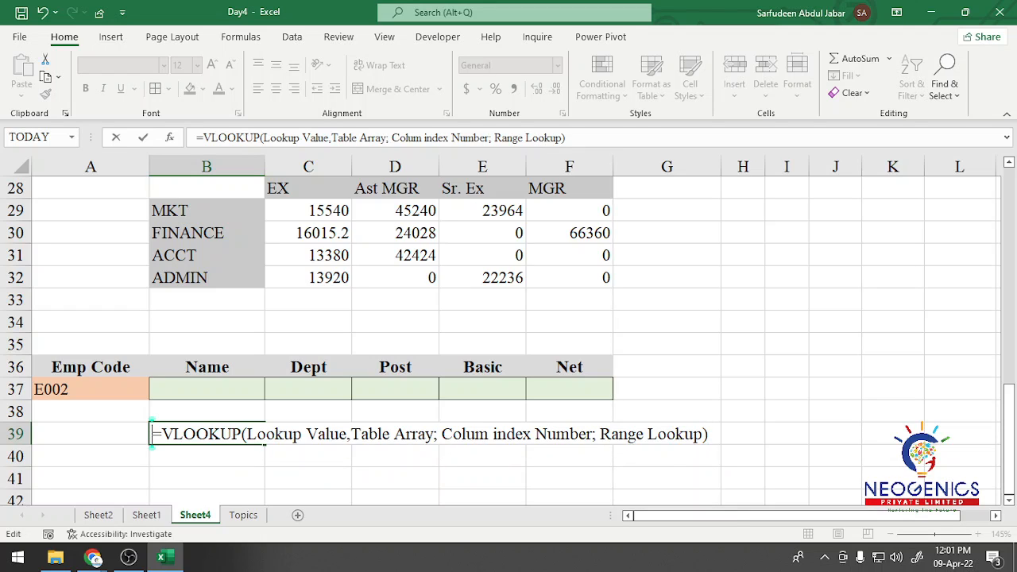
pyautogui.press('Delete')
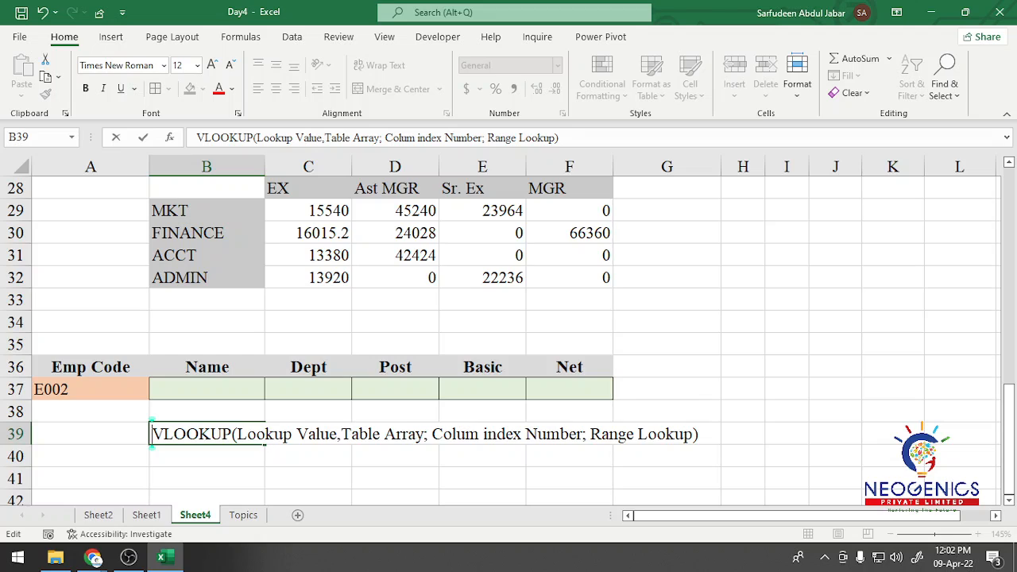
pyautogui.click(427, 434)
pyautogui.press('BackSpace')
pyautogui.write(',')
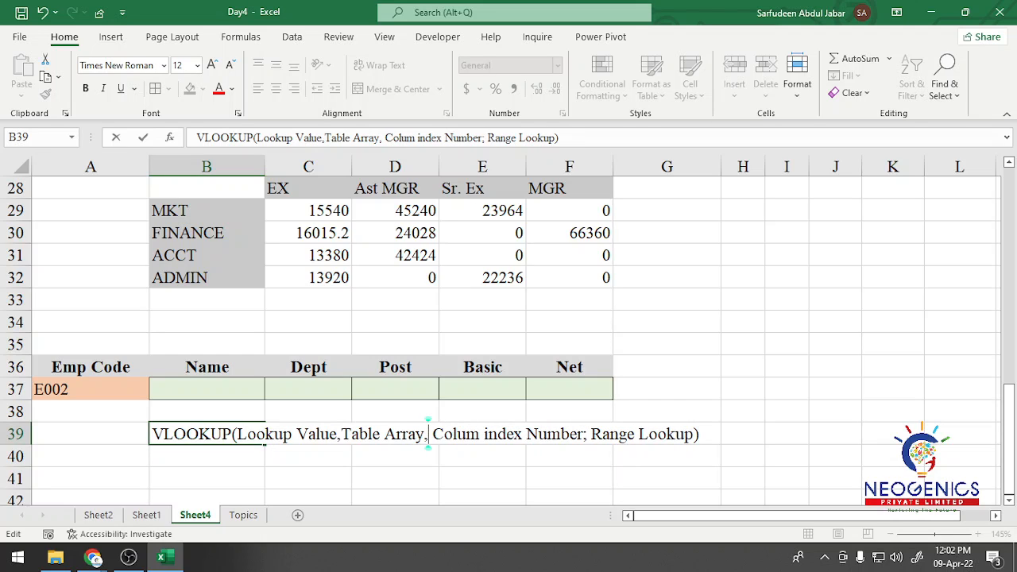
pyautogui.click(586, 434)
pyautogui.press('BackSpace')
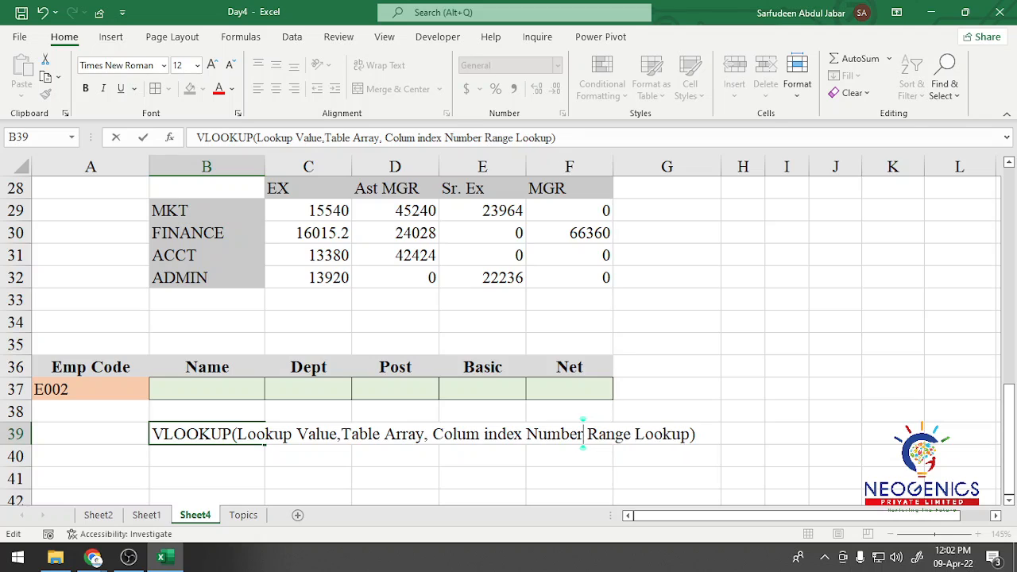
pyautogui.write(',')
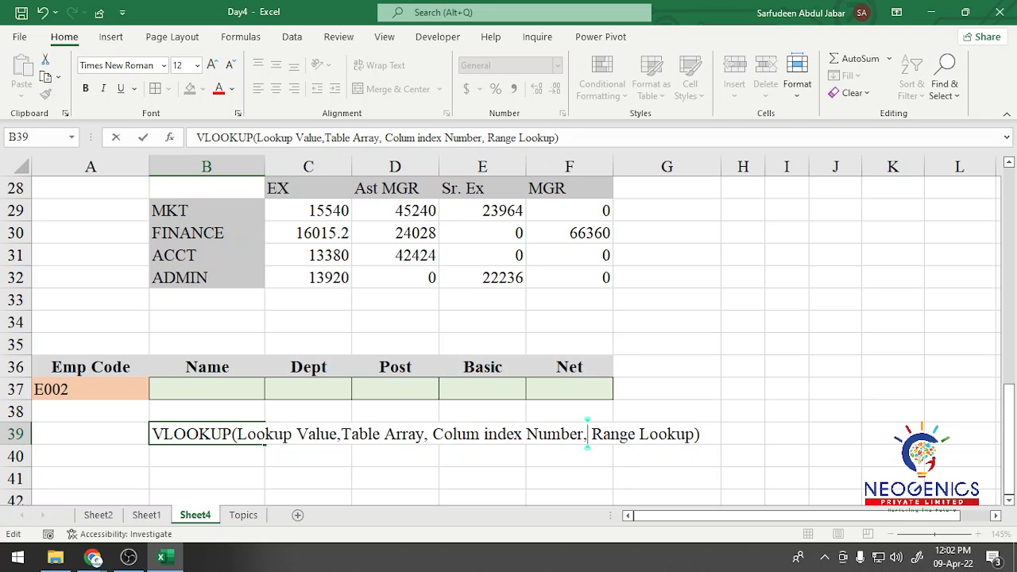
# Color Lookup Value blue and Table Array dark red within the B39 syntax note.
pyautogui.moveTo(256, 137); pyautogui.dragTo(323, 137)
pyautogui.click(232, 88)
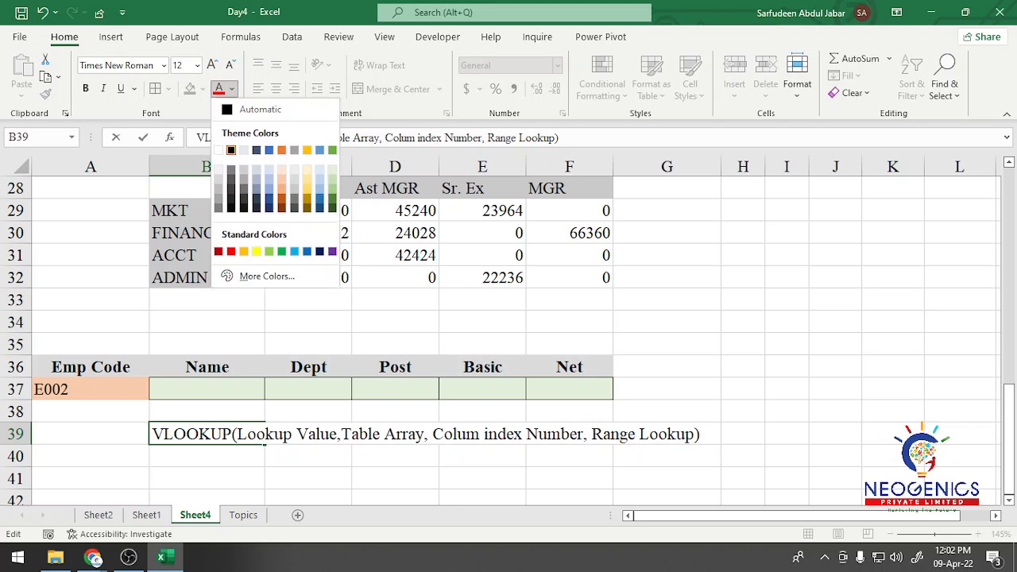
pyautogui.click(268, 149)
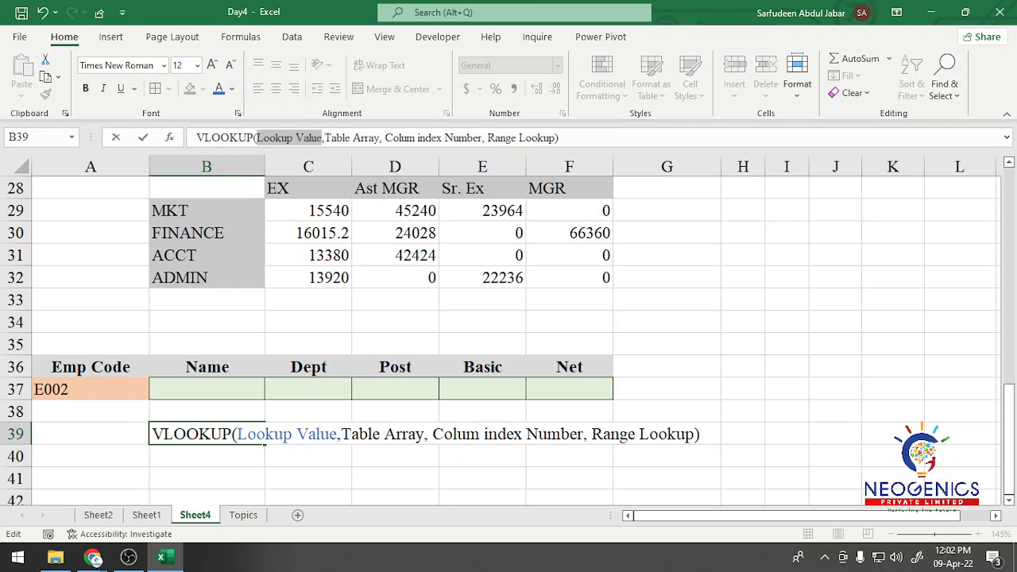
pyautogui.moveTo(324, 138); pyautogui.dragTo(380, 138)
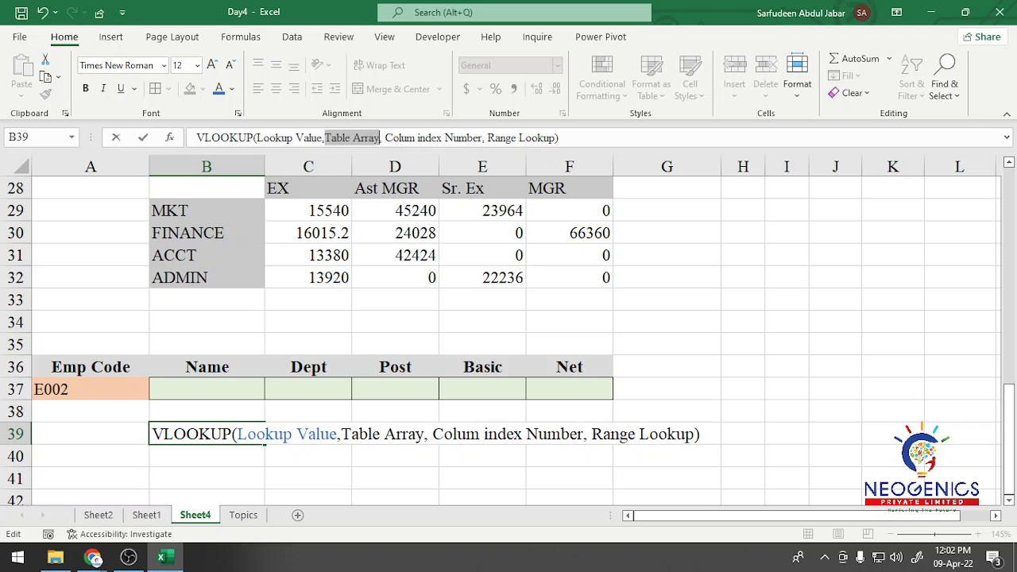
pyautogui.click(231, 88)
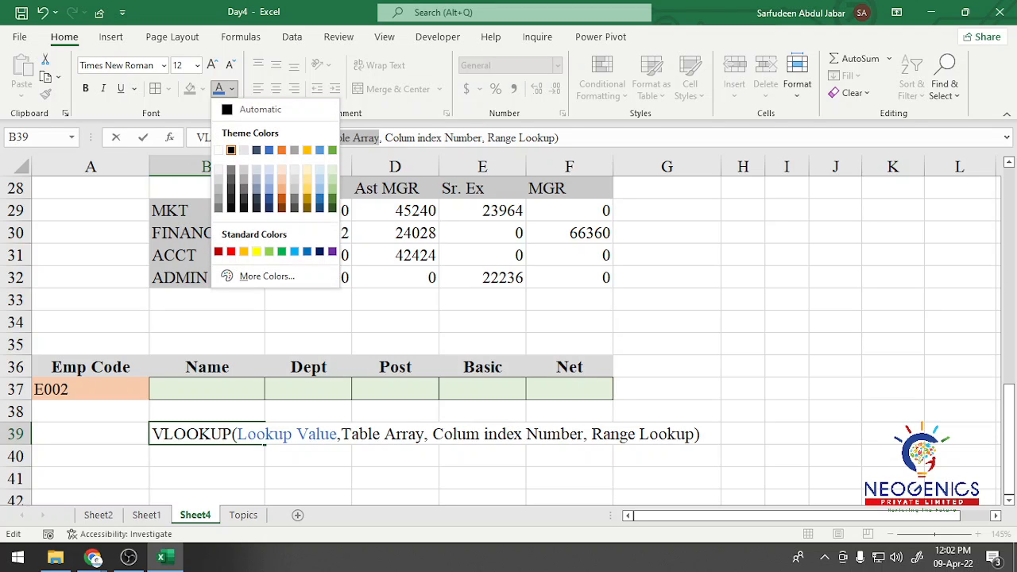
pyautogui.click(219, 251)
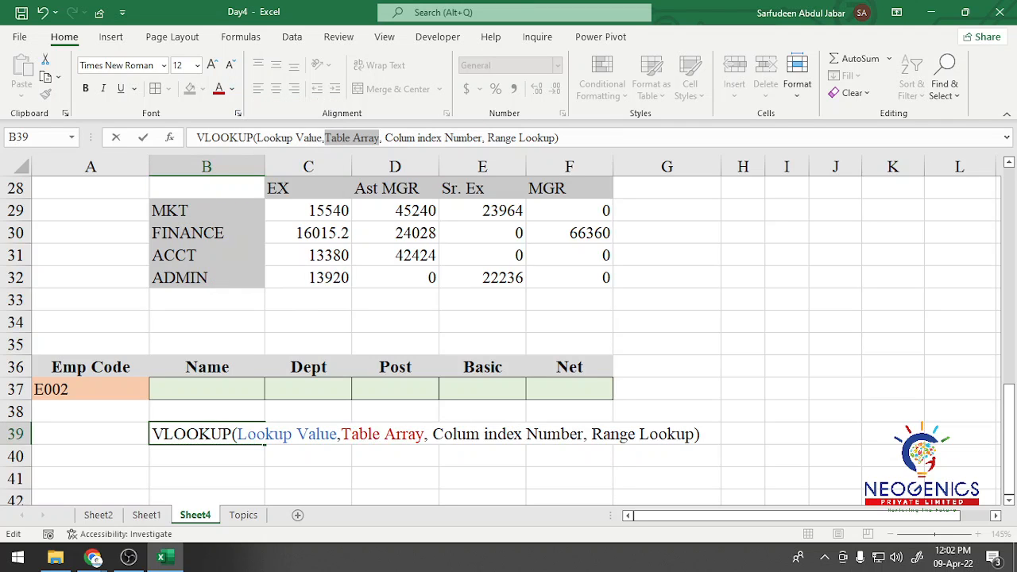
# Color Colum index Number purple in the B39 syntax note and commit the cell.
pyautogui.moveTo(386, 137); pyautogui.dragTo(481, 137)
pyautogui.click(231, 88)
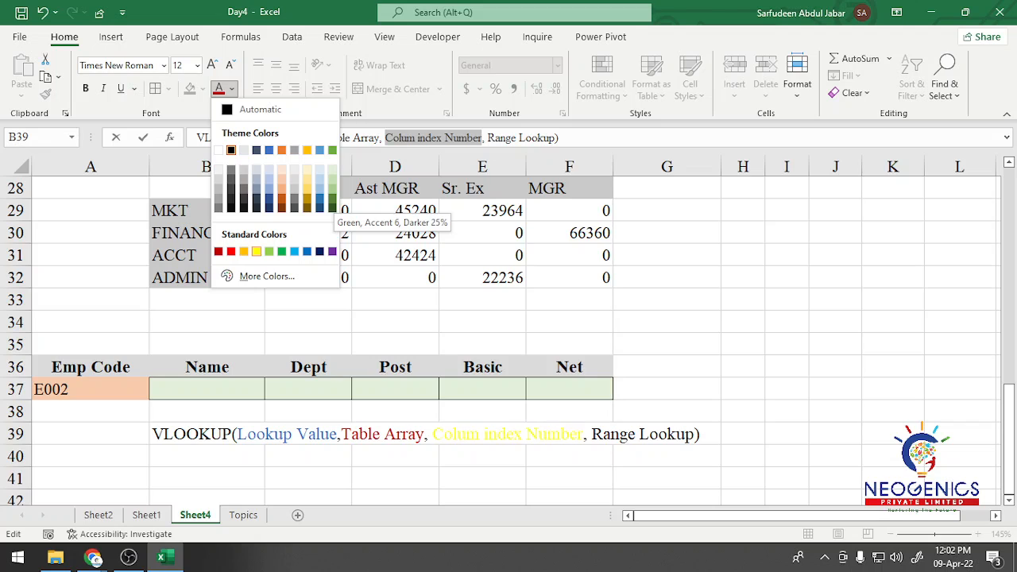
pyautogui.click(332, 251)
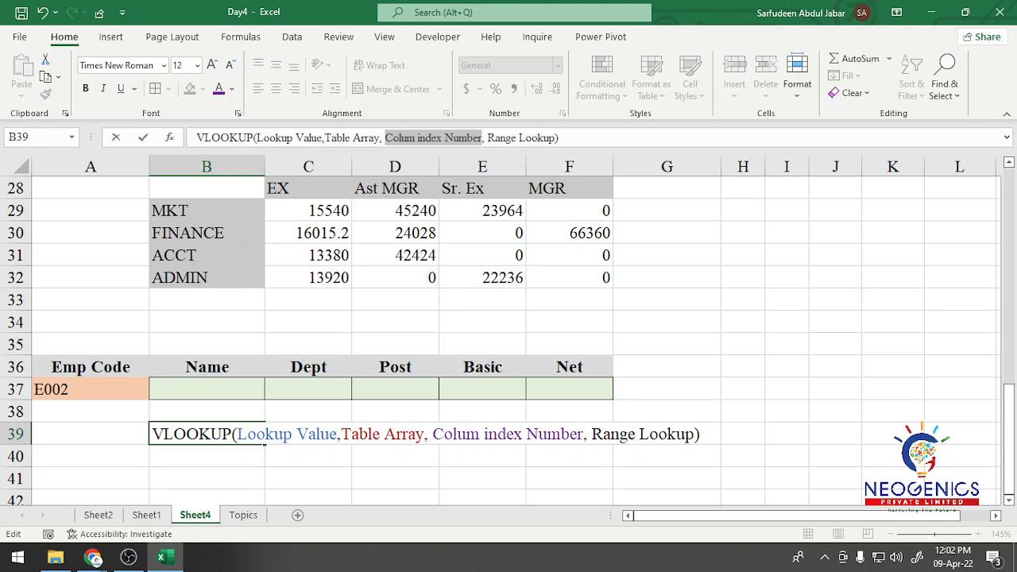
pyautogui.click(487, 138)
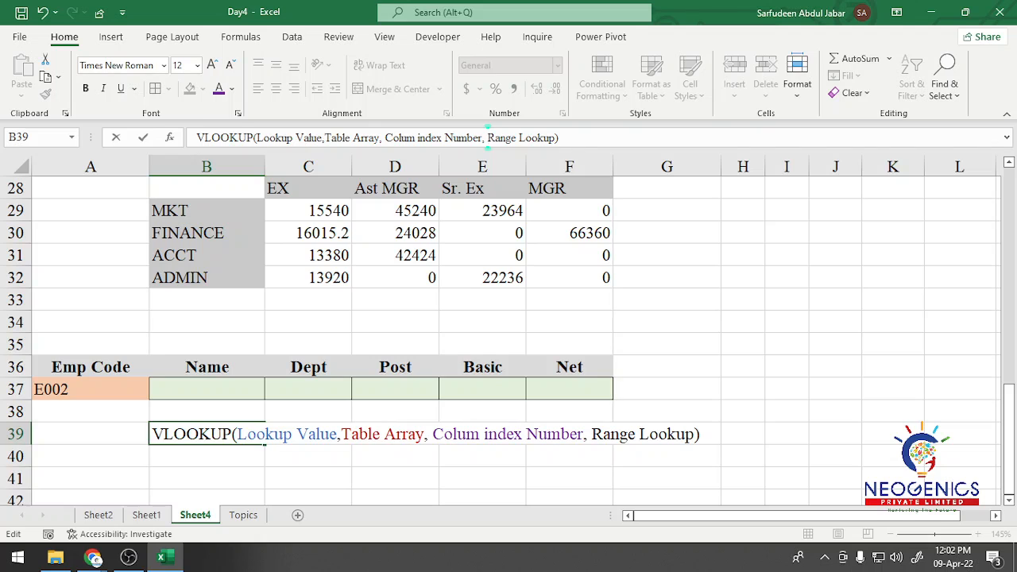
pyautogui.click(667, 390)
pyautogui.click(395, 456)
# Examine Name cell B37, the code in A37 as lookup value and the pay table A1:L11 as table array.
pyautogui.scroll(-1, 508, 341)
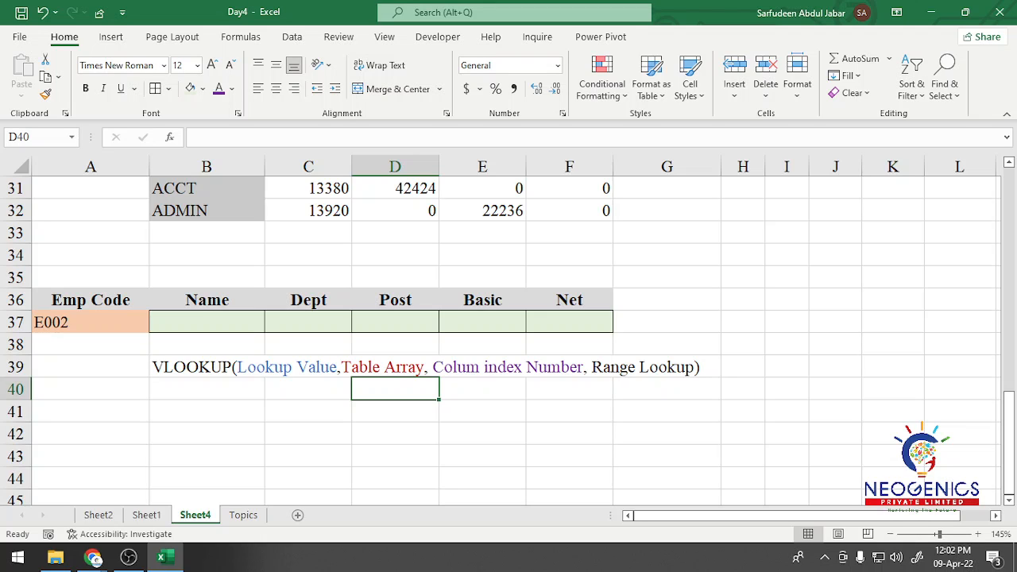
pyautogui.click(206, 321)
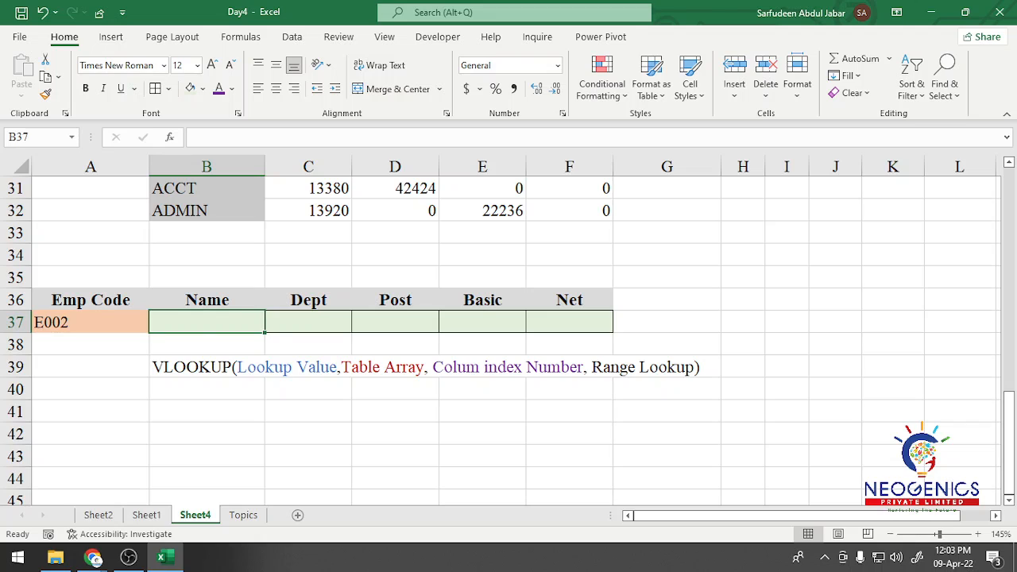
pyautogui.click(91, 323)
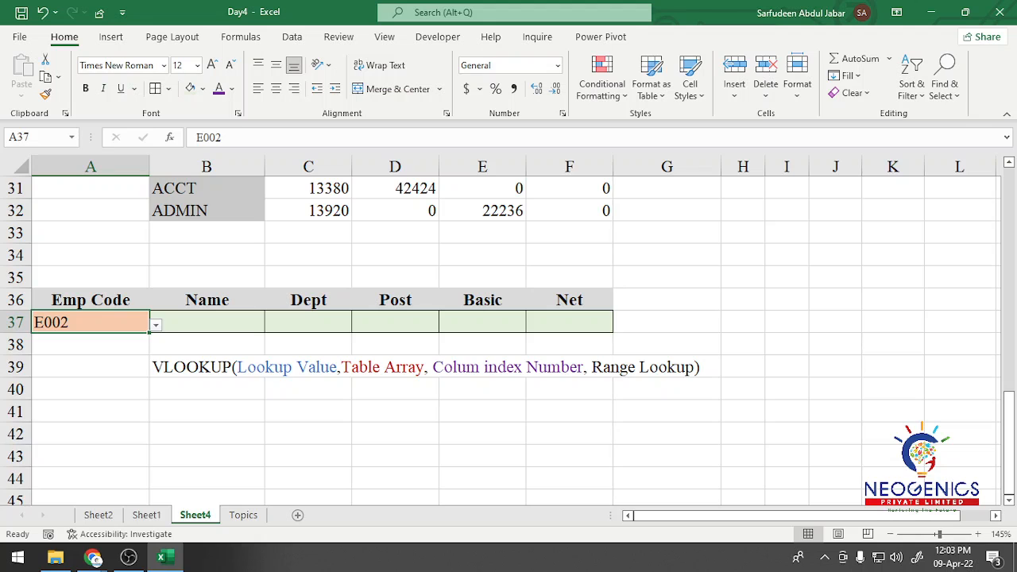
pyautogui.scroll(10, 509, 334)
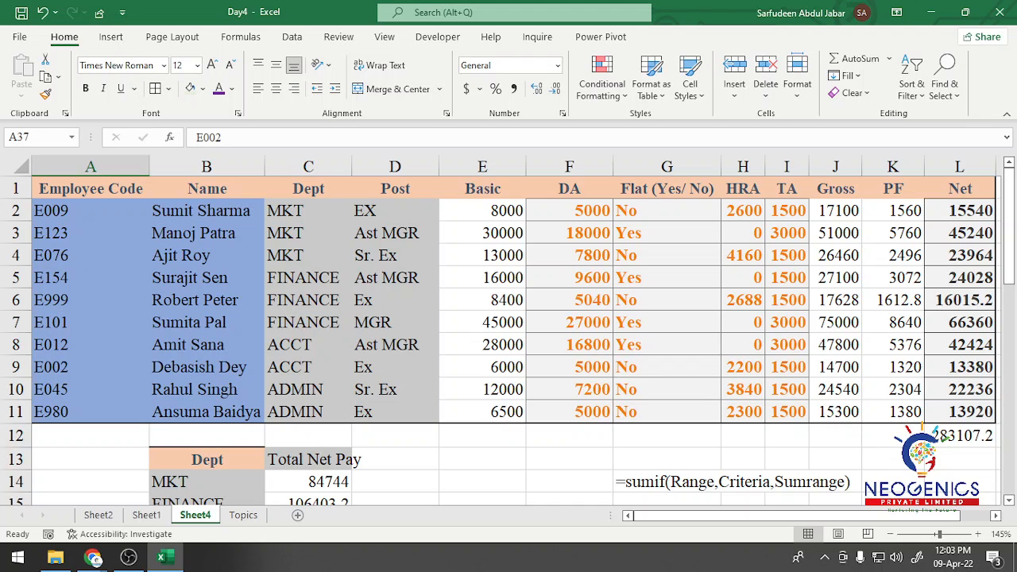
pyautogui.moveTo(90, 188); pyautogui.dragTo(959, 412)
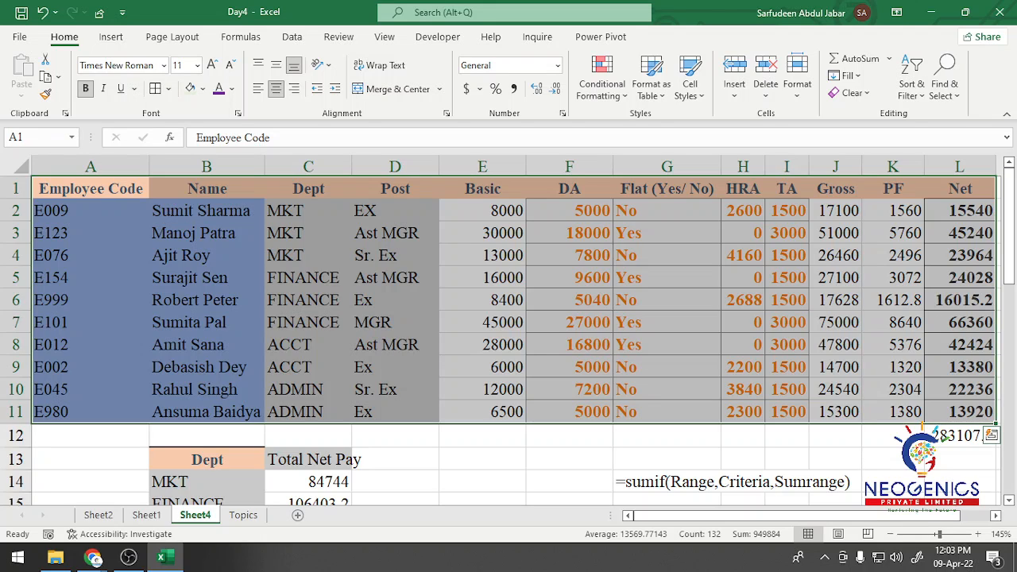
pyautogui.scroll(-7, 508, 334)
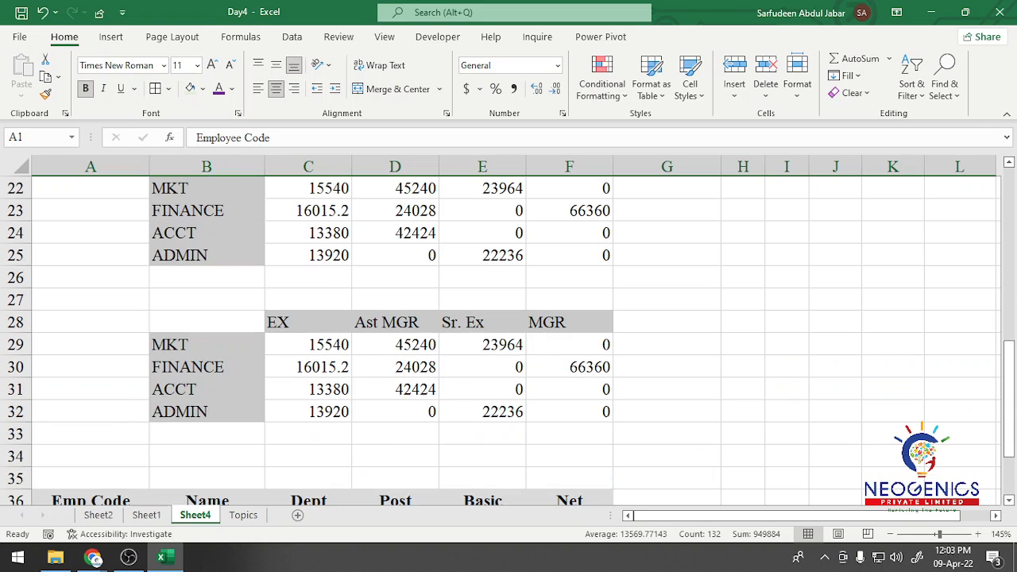
# Examine the employee lookup block and VLOOKUP syntax note in A36:G39 alongside the pay table in A1:L11.
pyautogui.scroll(-2, 509, 334)
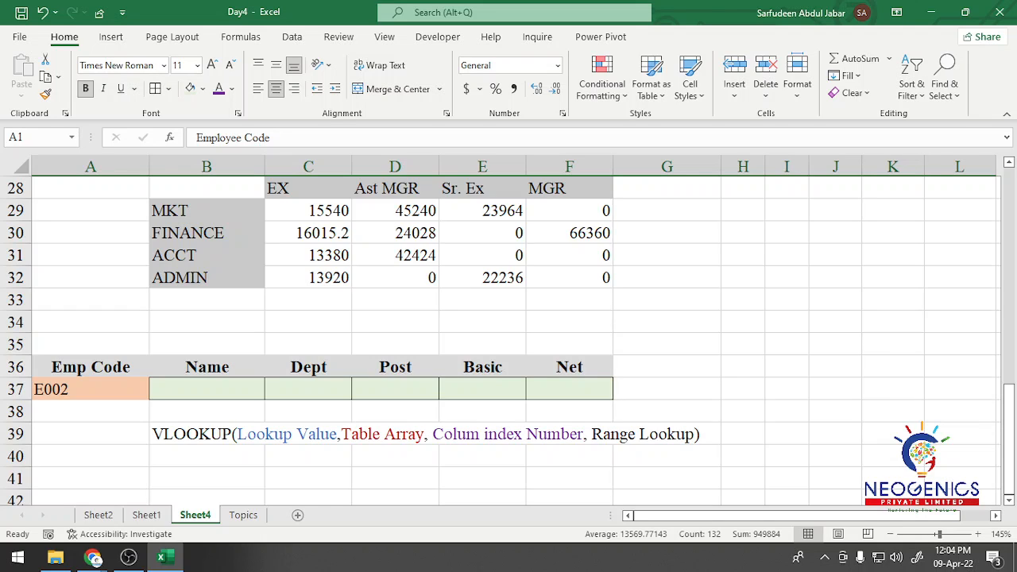
pyautogui.scroll(9, 508, 334)
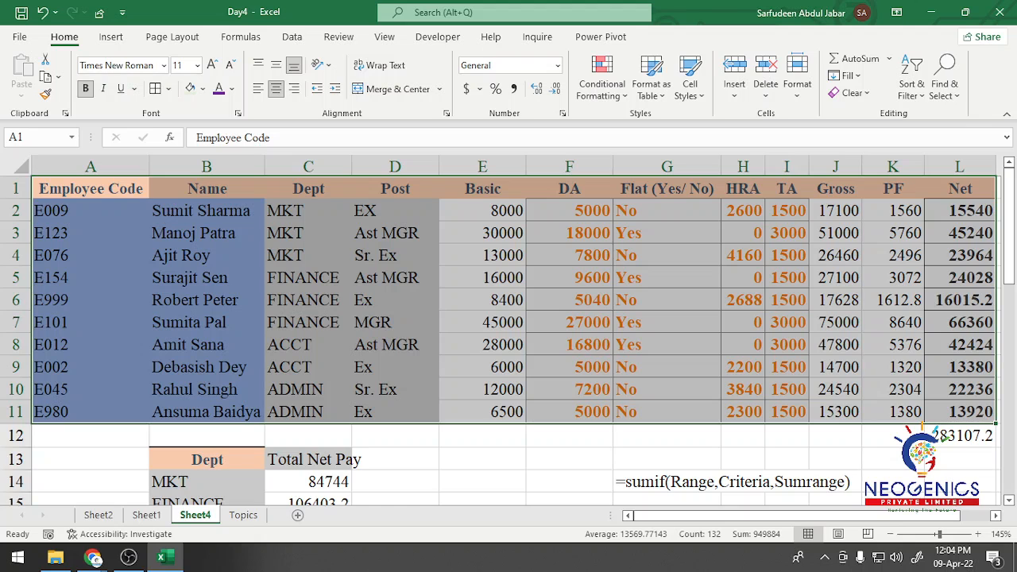
pyautogui.click(394, 482)
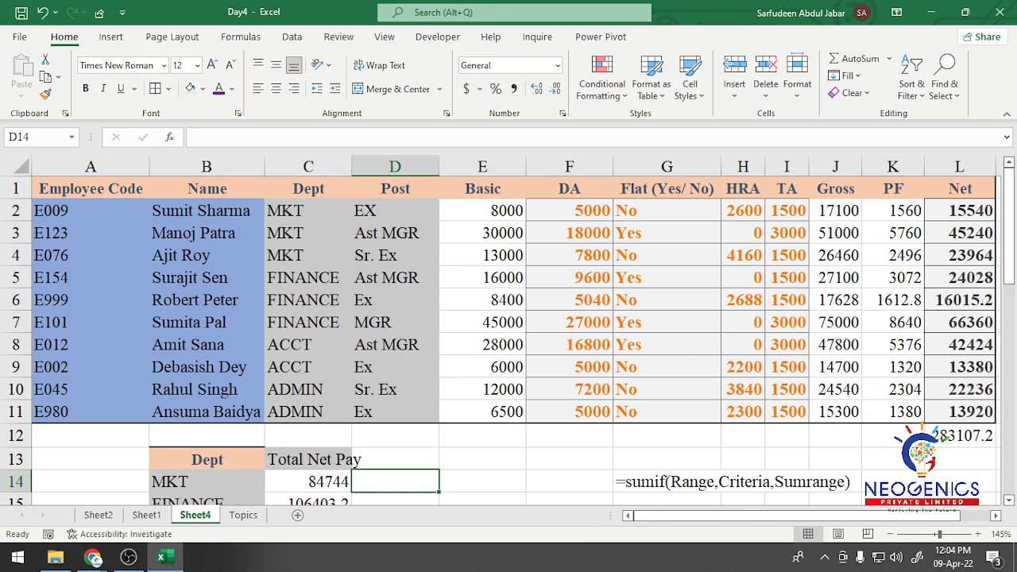
pyautogui.scroll(-10, 395, 461)
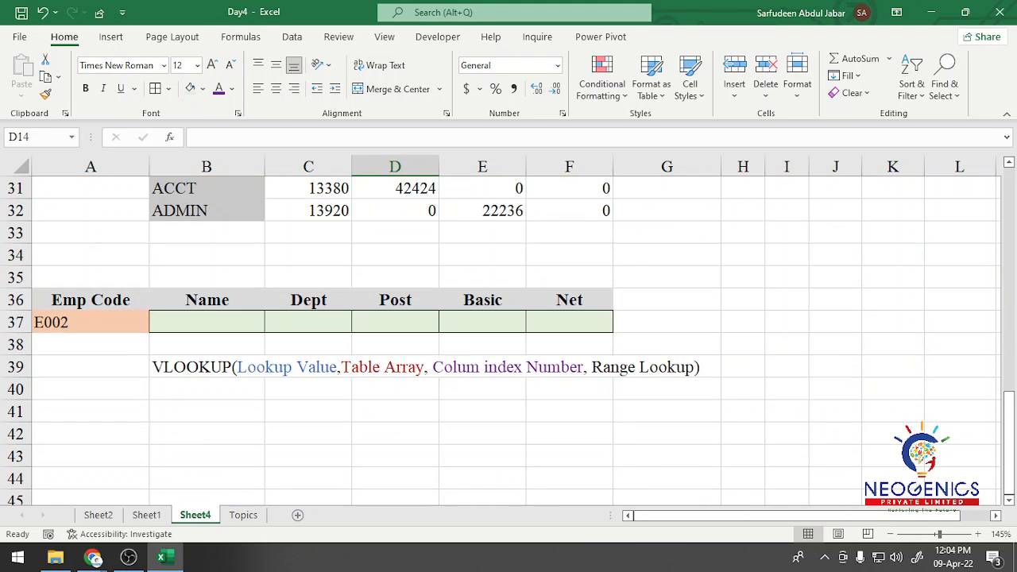
pyautogui.click(395, 434)
pyautogui.moveTo(91, 300); pyautogui.dragTo(667, 366)
pyautogui.scroll(10, 508, 342)
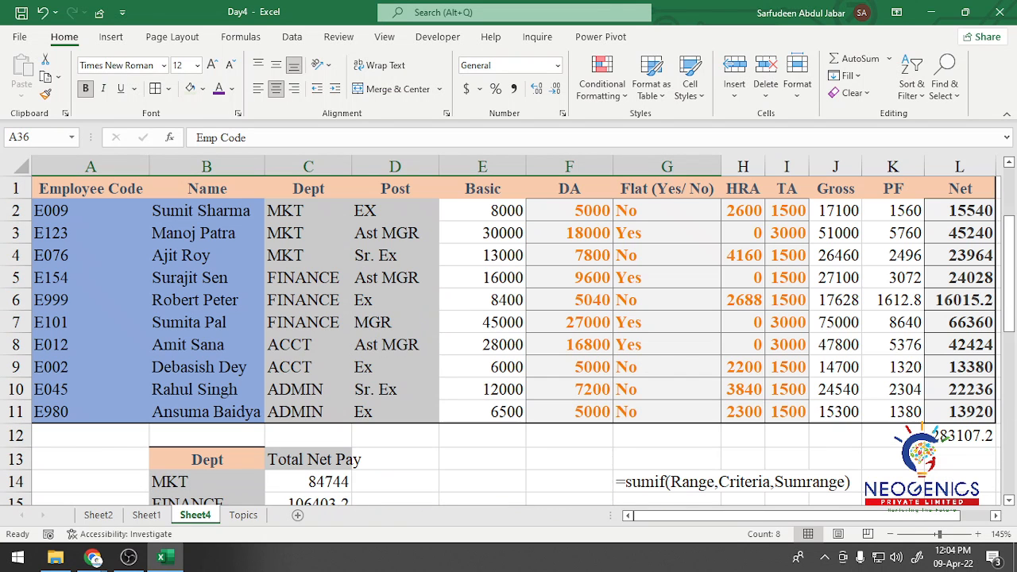
# Copy the employee pay table A1:L11 and paste it at A1 of a new worksheet.
pyautogui.click(90, 188)
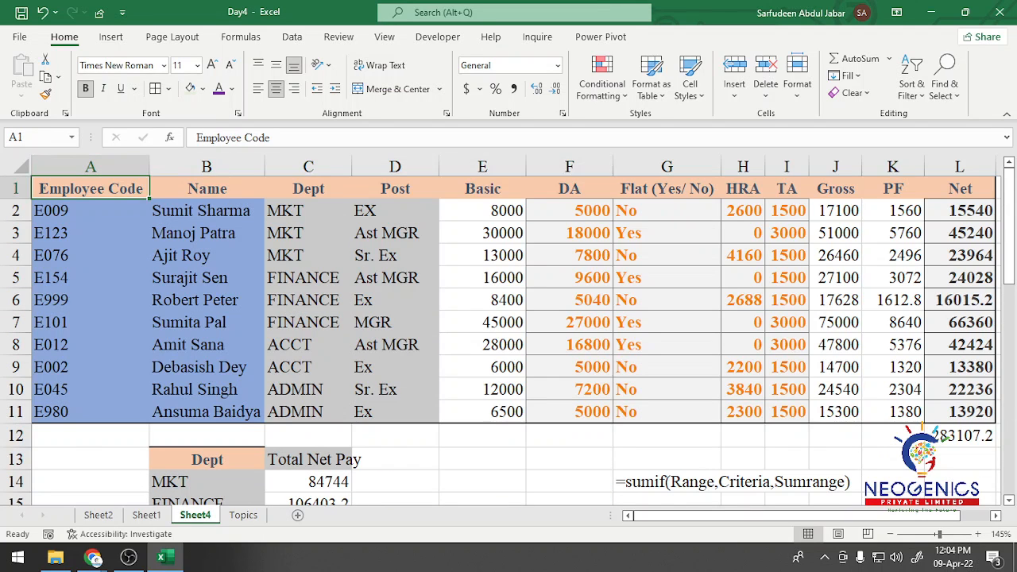
pyautogui.moveTo(91, 188); pyautogui.dragTo(91, 412)
pyautogui.hotkey('ctrl', 'shift', 'Right')
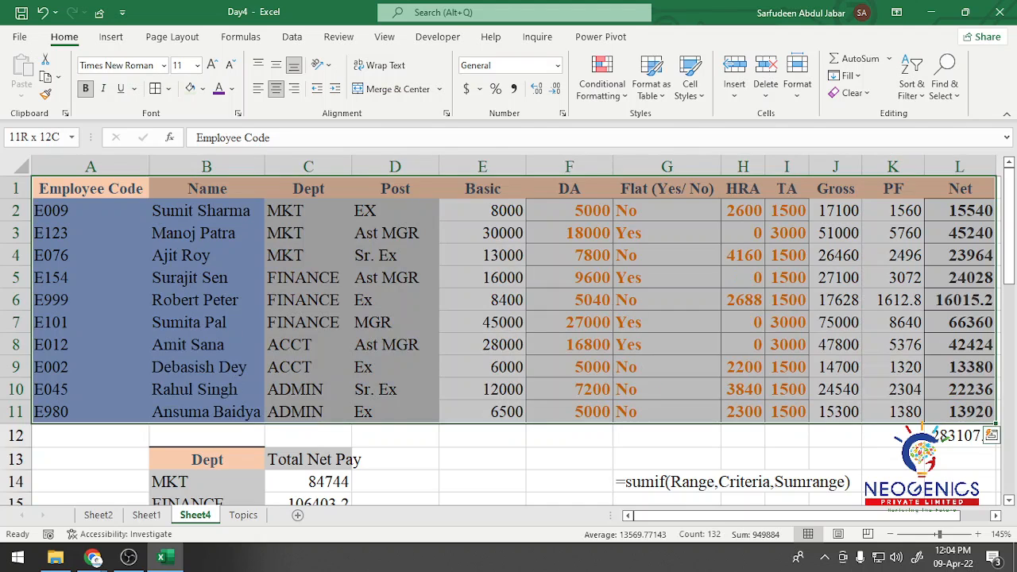
pyautogui.hotkey('ctrl', 'c')
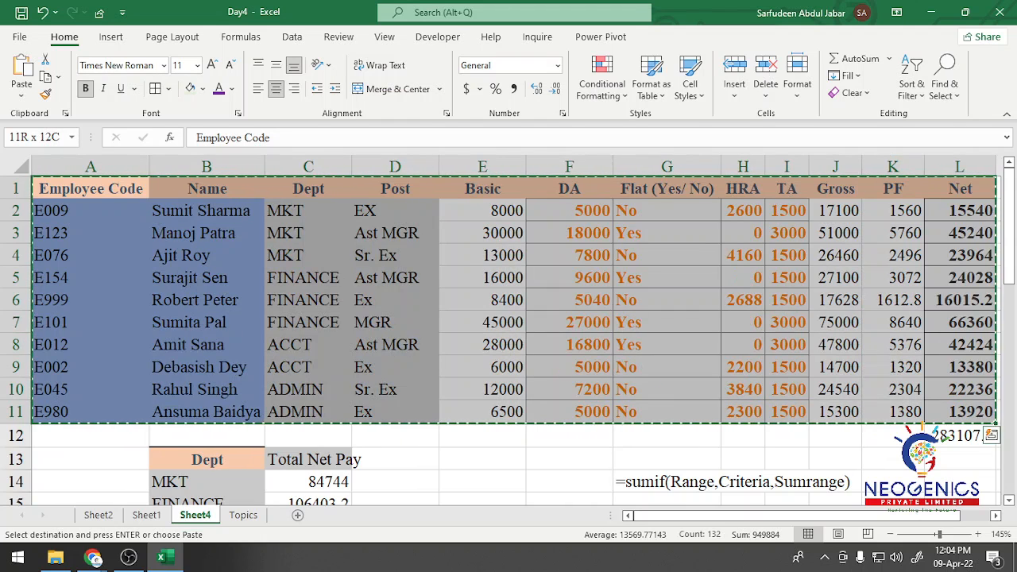
pyautogui.click(298, 515)
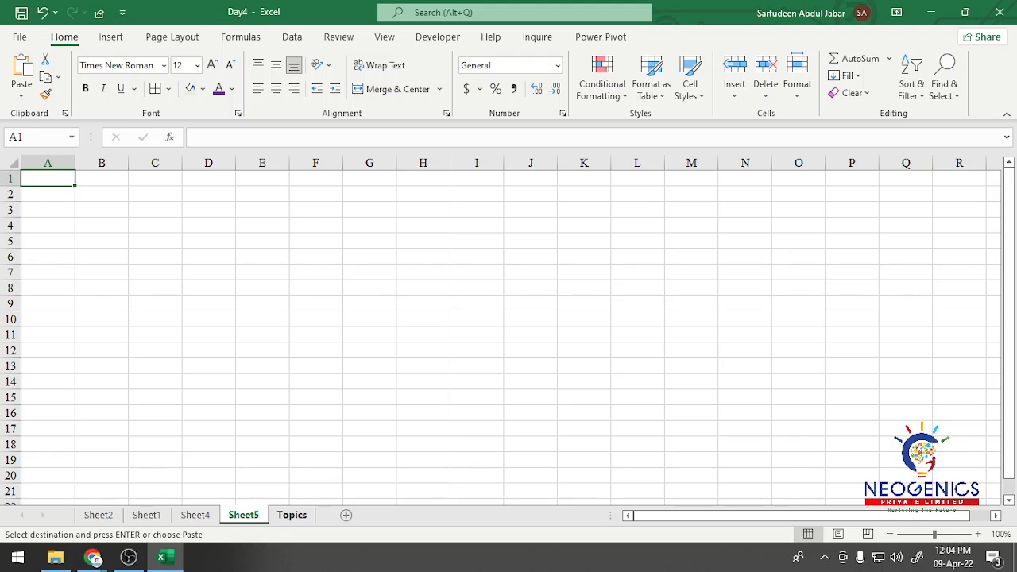
pyautogui.hotkey('ctrl', 'v')
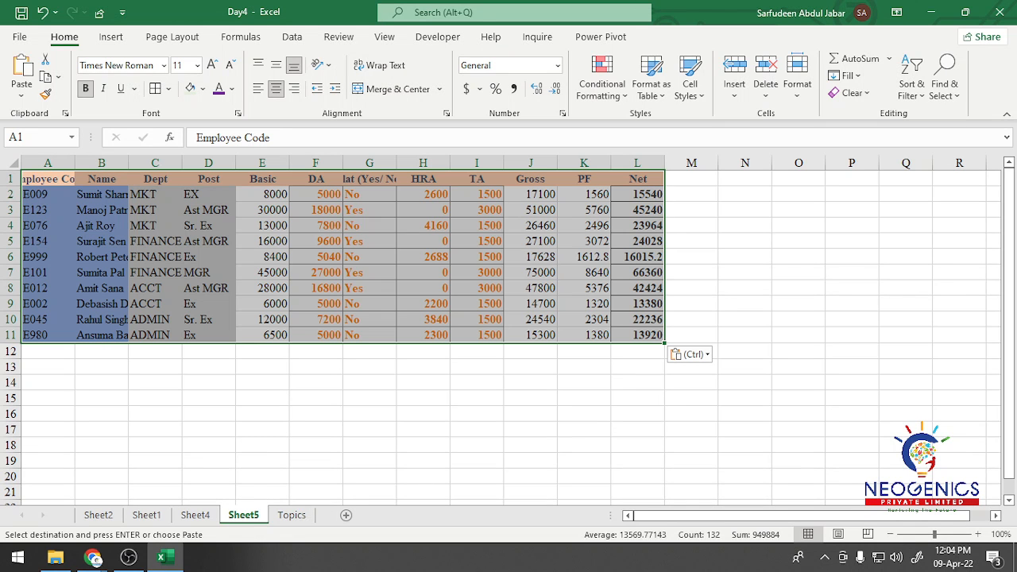
# Widen all columns of the new sheet uniformly to make room for the pasted employee names and headers.
pyautogui.click(14, 164)
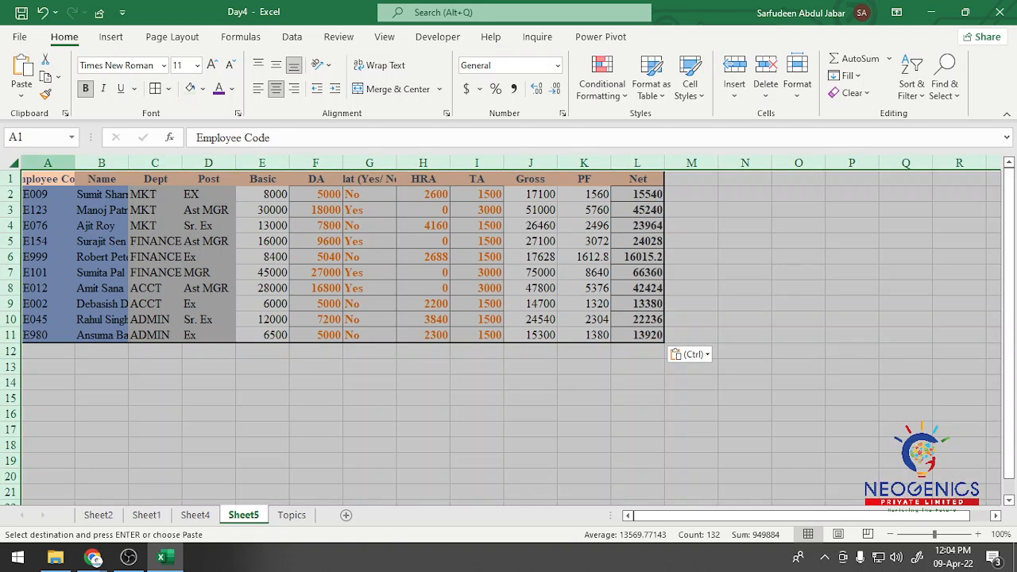
pyautogui.moveTo(75, 163); pyautogui.dragTo(94, 163)
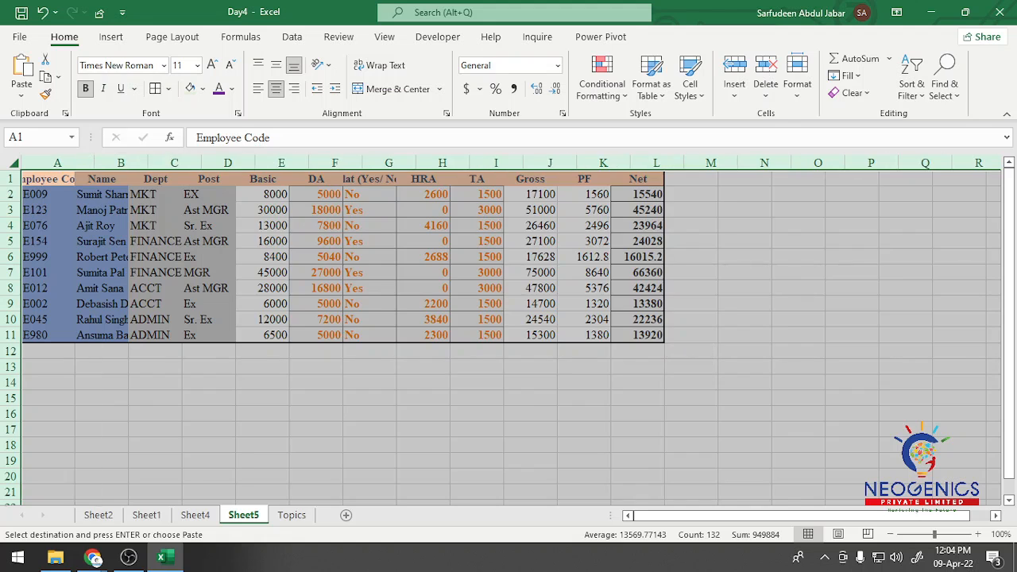
pyautogui.click(57, 366)
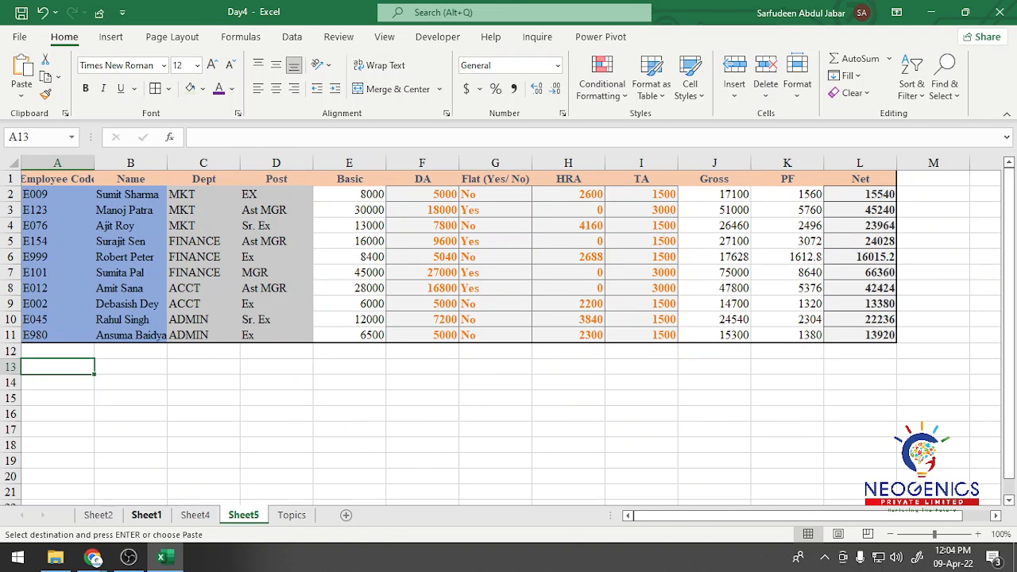
# Return to Sheet4 and select the employee lookup block together with its VLOOKUP syntax note, A36:F39.
pyautogui.click(196, 515)
pyautogui.scroll(-8, 508, 342)
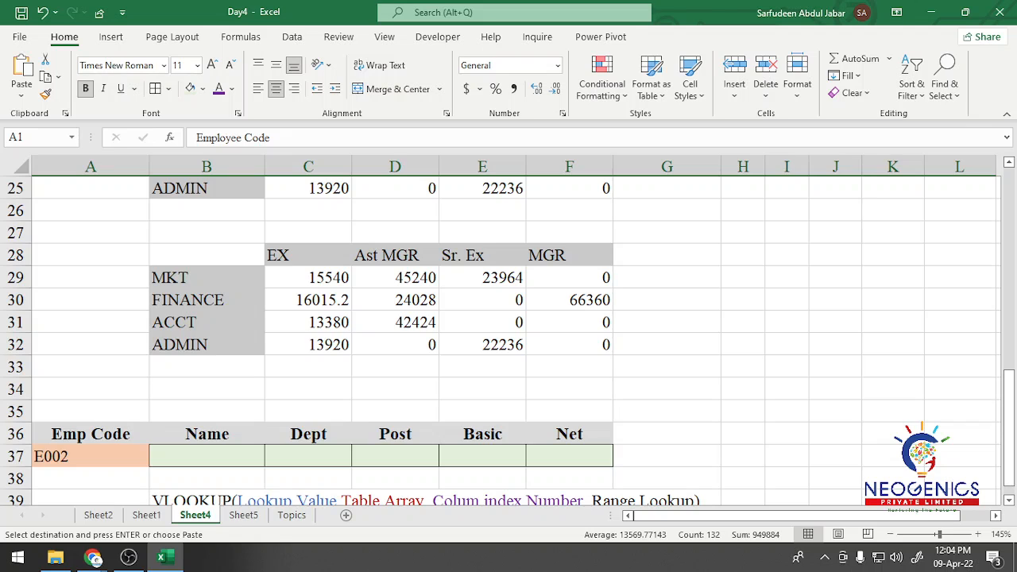
pyautogui.moveTo(91, 434); pyautogui.dragTo(569, 457)
pyautogui.hotkey('ctrl', 'v')
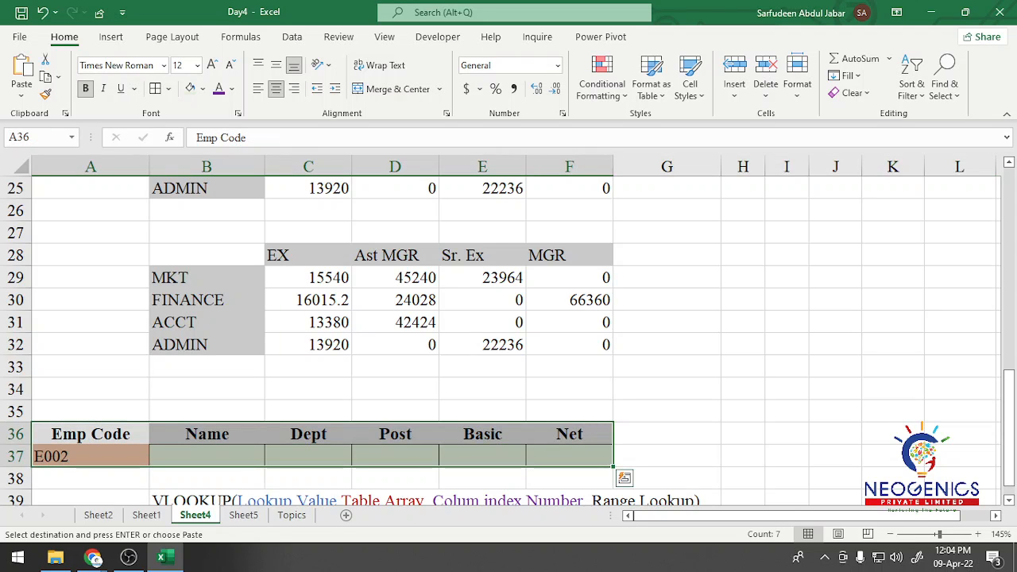
pyautogui.hotkey('shift', 'Down')
pyautogui.hotkey('shift', 'Down')
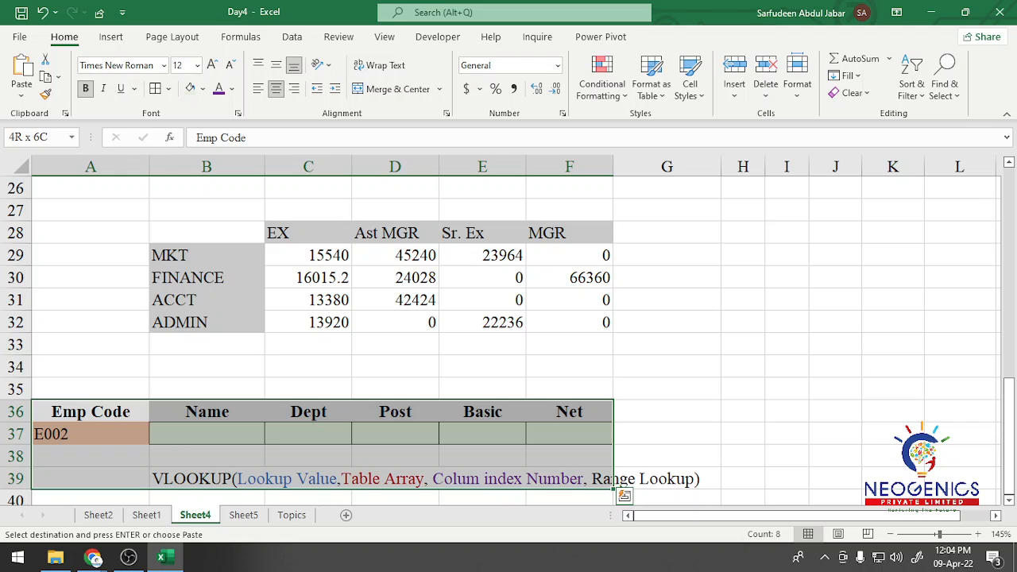
pyautogui.hotkey('ctrl', 'q')
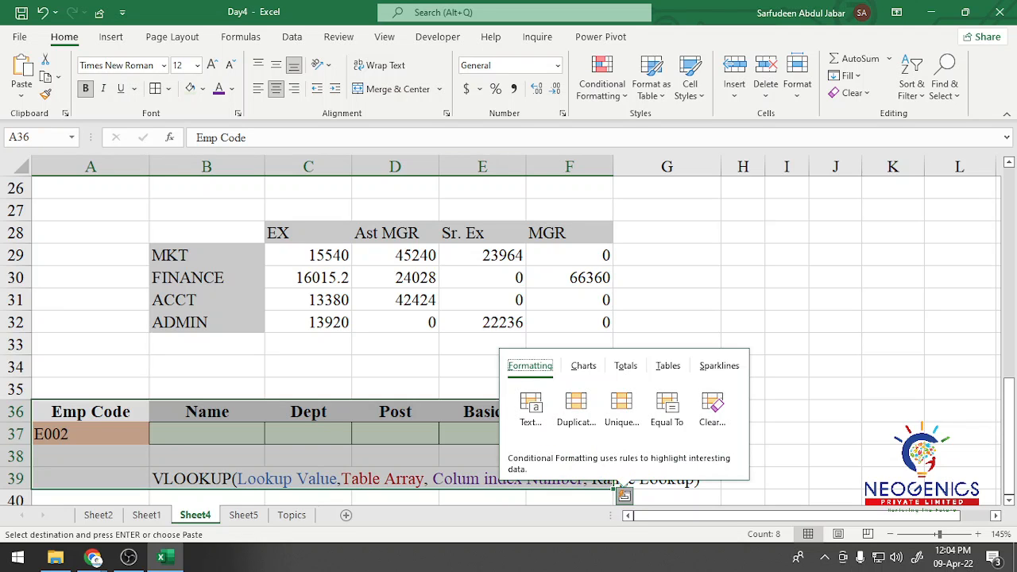
# Paste the copied Sheet4 range A36:F39, the employee lookup block with its VLOOKUP syntax line, into Sheet5 starting at cell A13.
pyautogui.press('Escape')
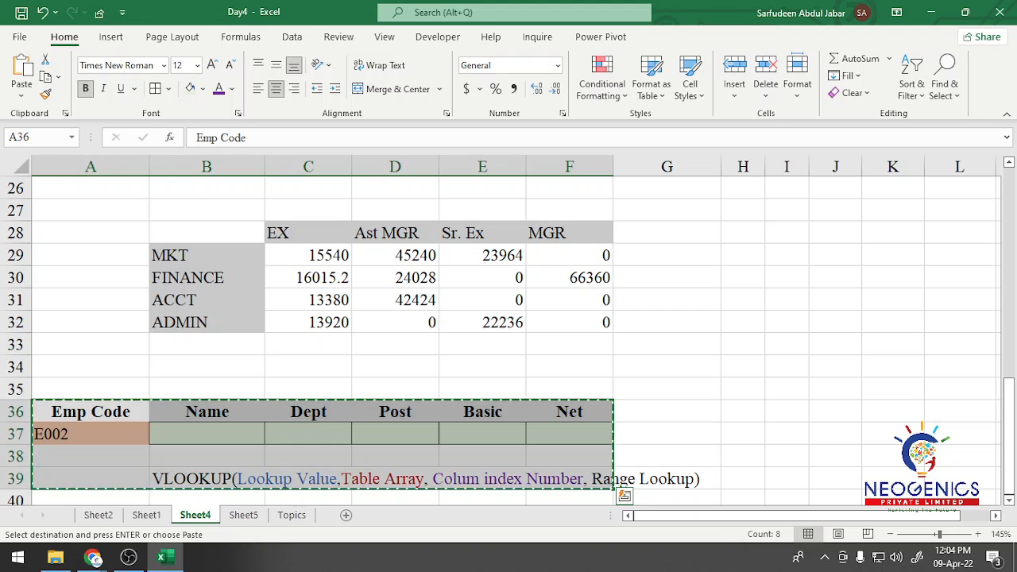
pyautogui.click(243, 515)
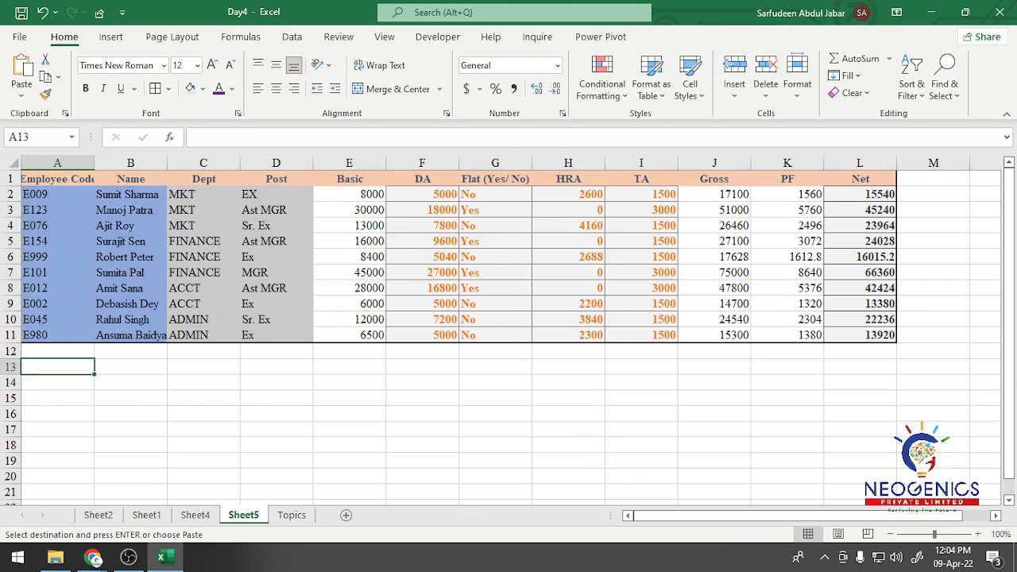
pyautogui.hotkey('ctrl', 'v')
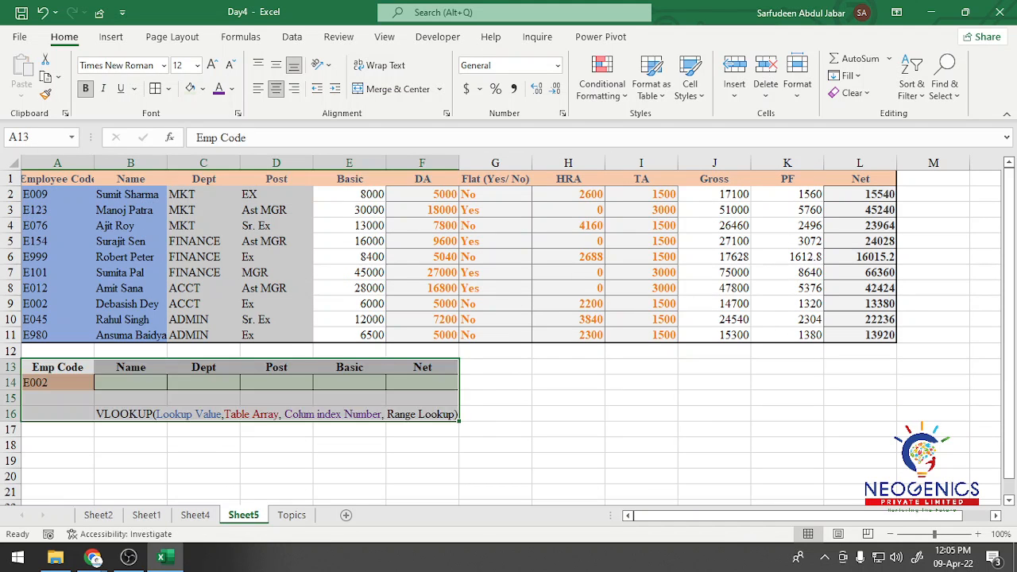
pyautogui.click(568, 430)
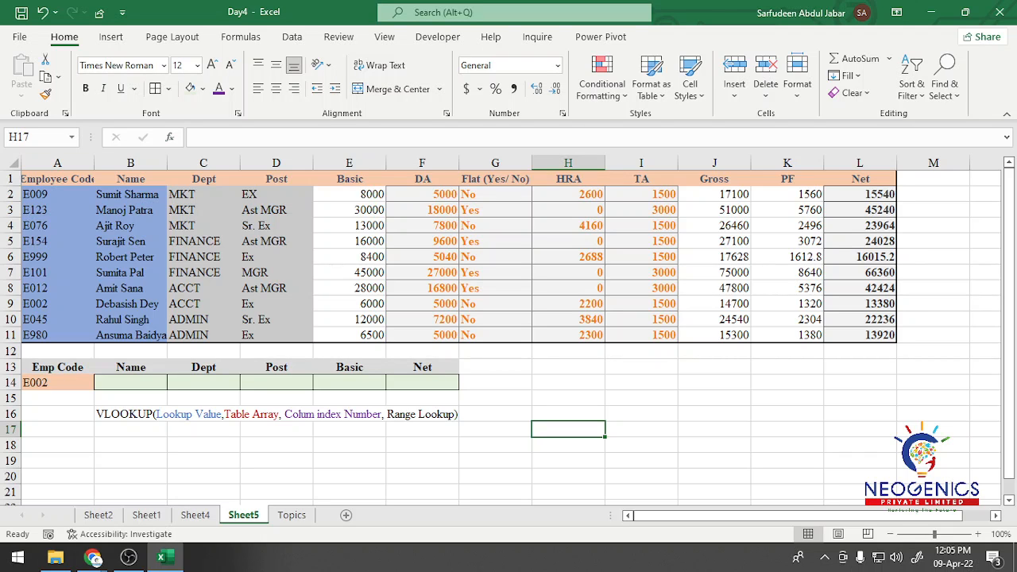
# Auto-hide the ribbon and return to cell A1.
pyautogui.click(896, 12)
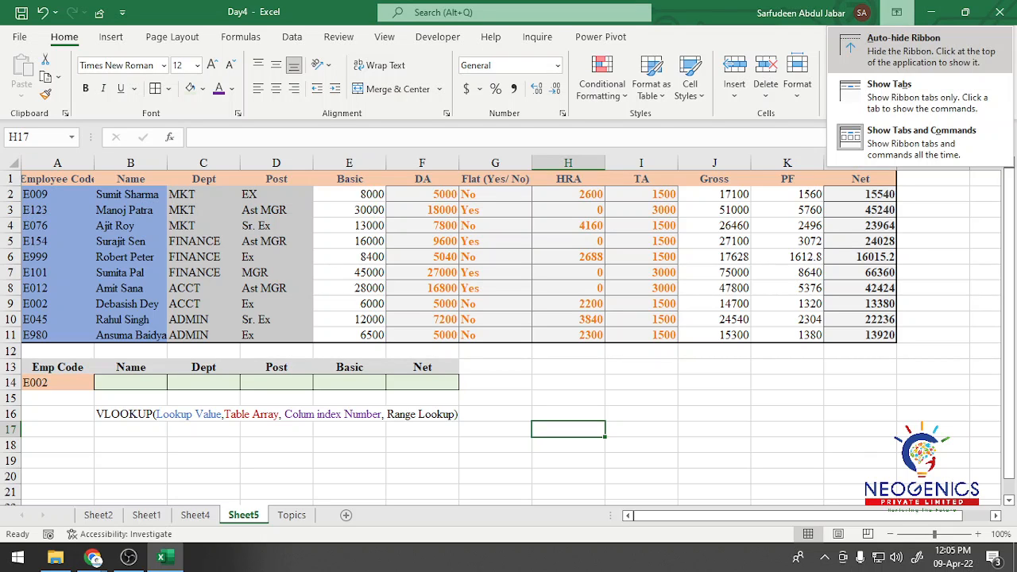
pyautogui.click(930, 37)
pyautogui.hotkey('ctrl', 'Home')
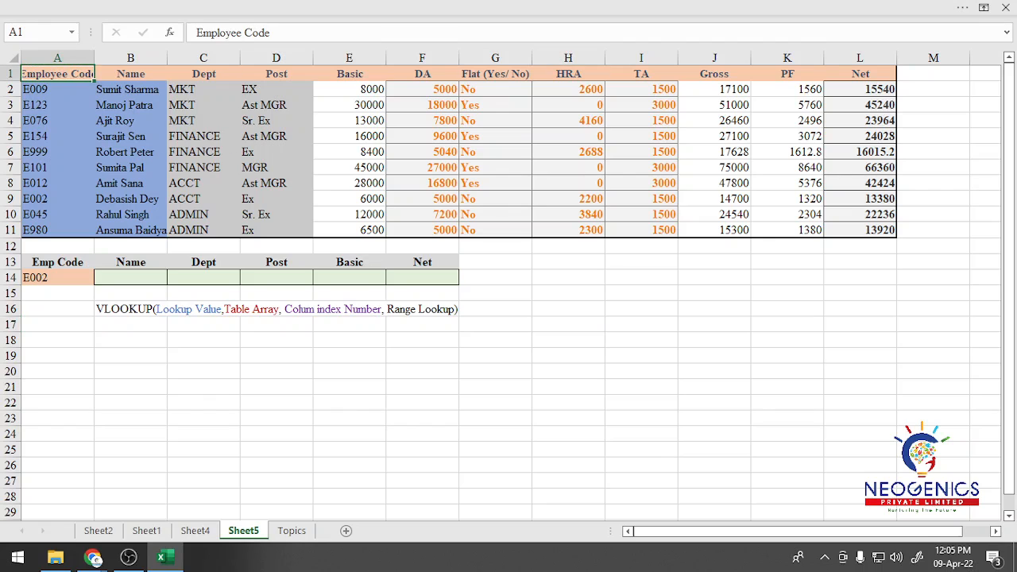
# AutoFit the widths of column E and columns G through K in the Sheet5 employee table.
pyautogui.scroll(1, 509, 286)
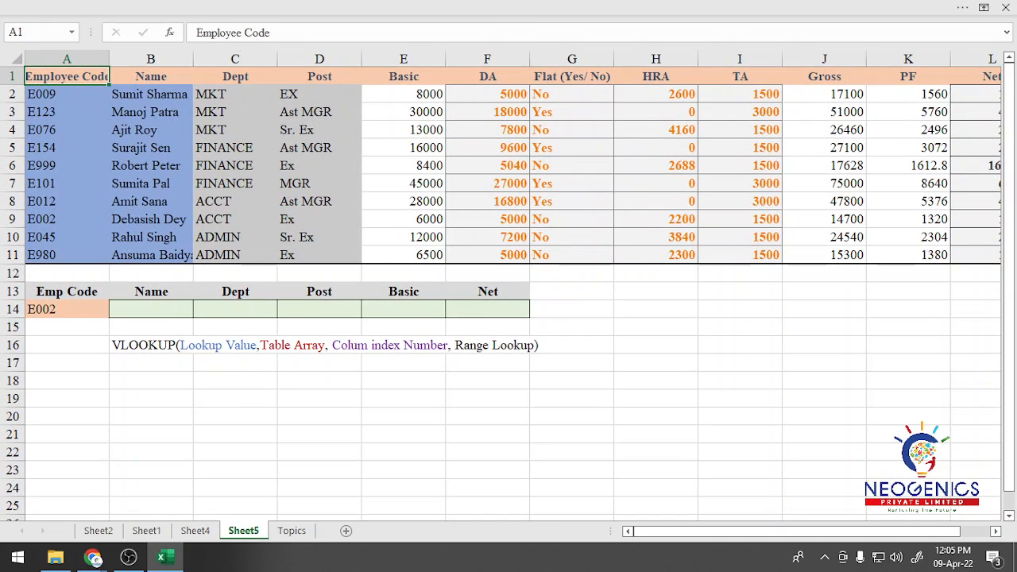
pyautogui.doubleClick(446, 59)
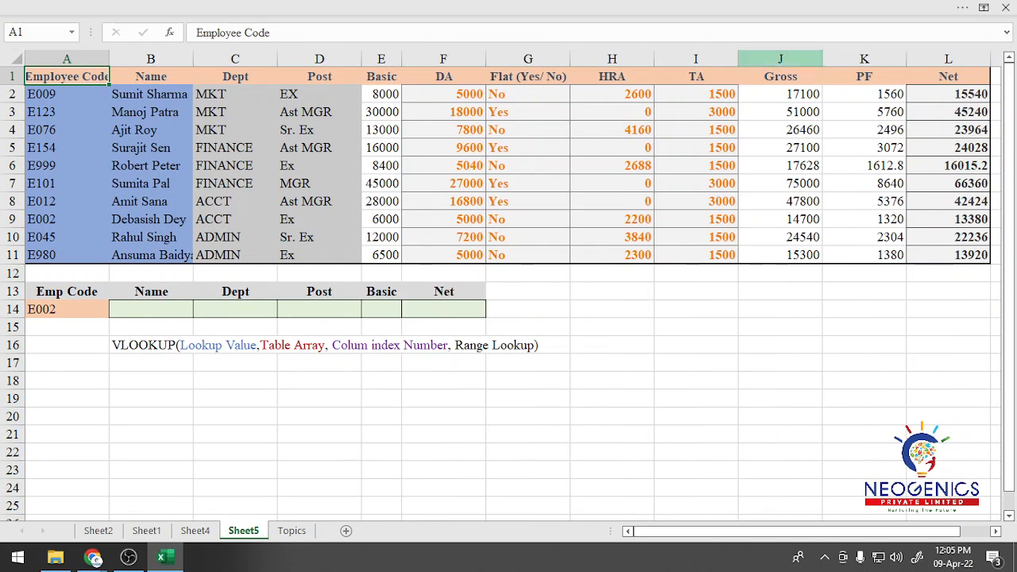
pyautogui.moveTo(528, 59); pyautogui.dragTo(695, 59)
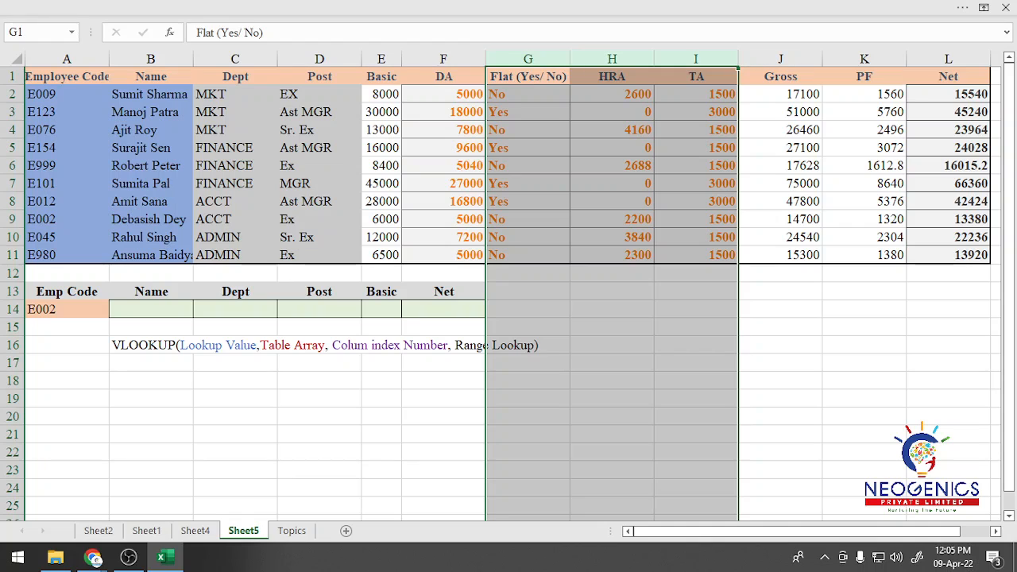
pyautogui.doubleClick(738, 59)
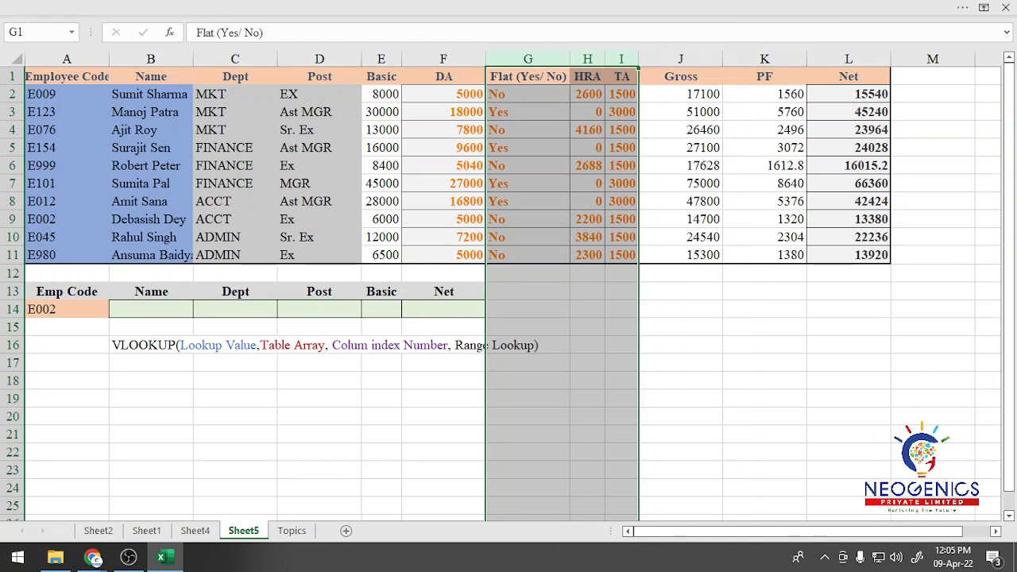
pyautogui.moveTo(680, 59); pyautogui.dragTo(849, 59)
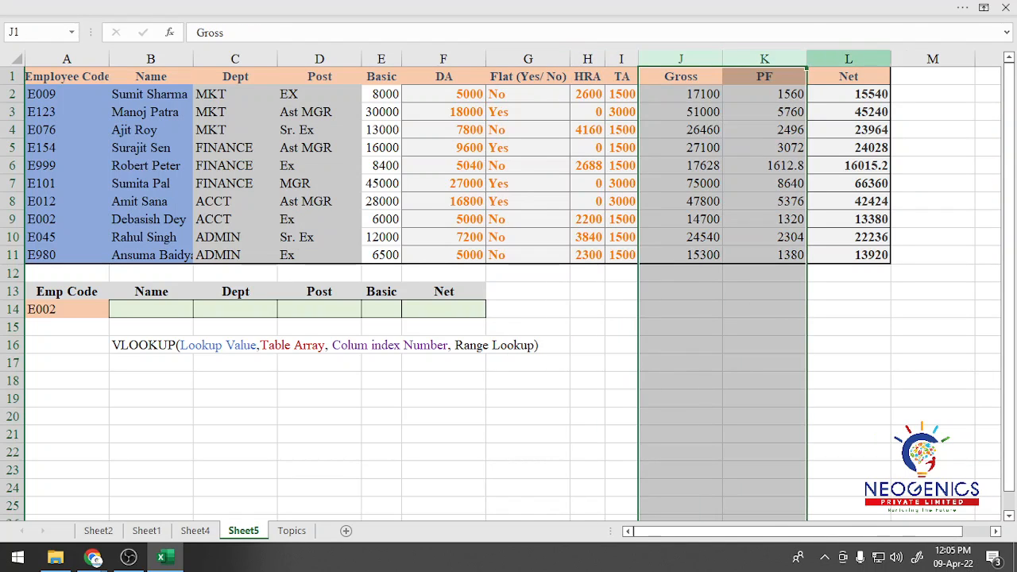
pyautogui.doubleClick(807, 58)
pyautogui.click(851, 327)
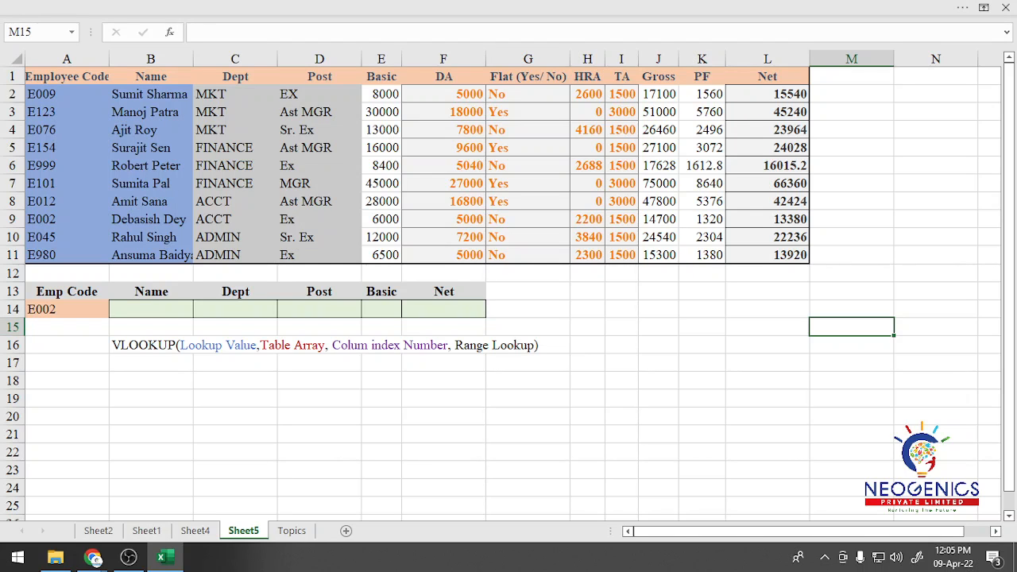
# Adjust the widths of the Basic, DA and Gross columns so that all their values fit.
pyautogui.click(67, 76)
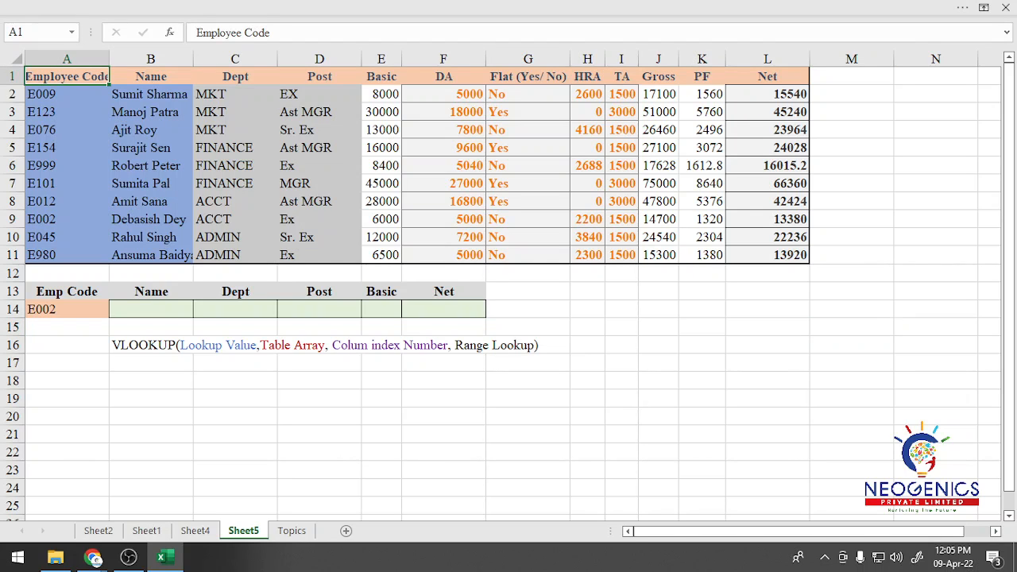
pyautogui.scroll(3, 508, 287)
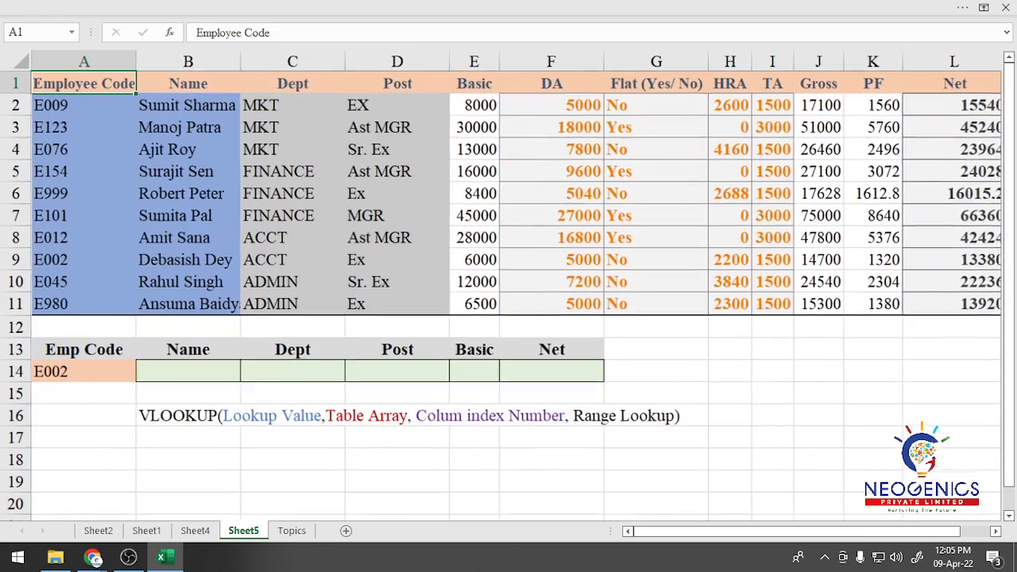
pyautogui.scroll(-2, 509, 286)
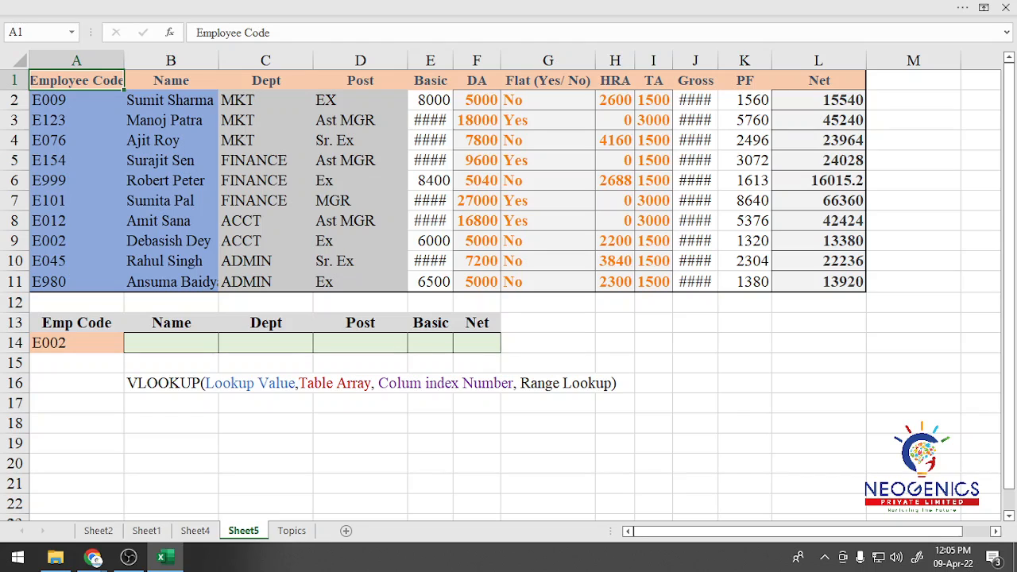
pyautogui.moveTo(453, 61); pyautogui.dragTo(461, 60)
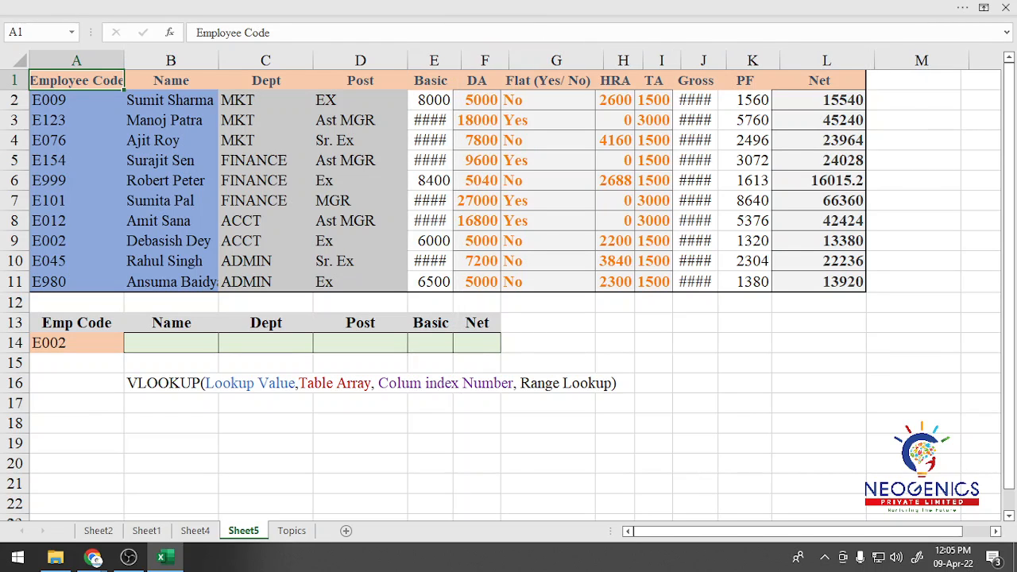
pyautogui.moveTo(733, 60); pyautogui.dragTo(735, 61)
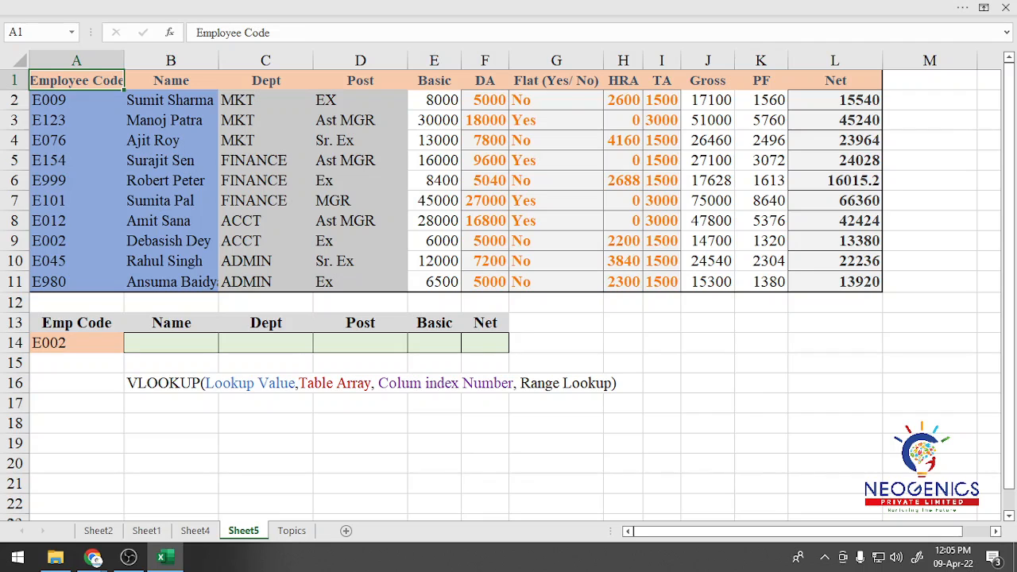
pyautogui.scroll(1, 501, 286)
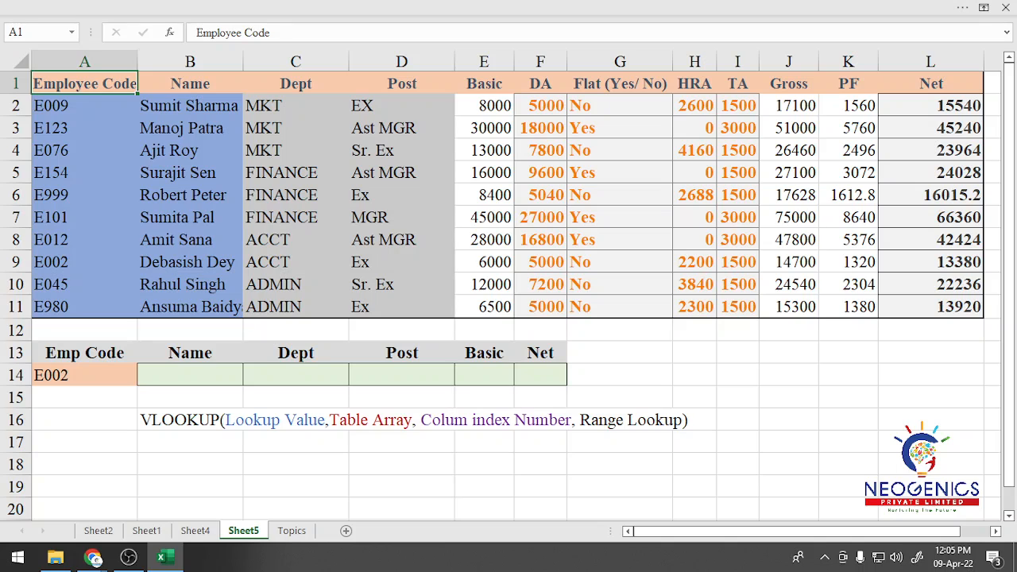
pyautogui.click(190, 375)
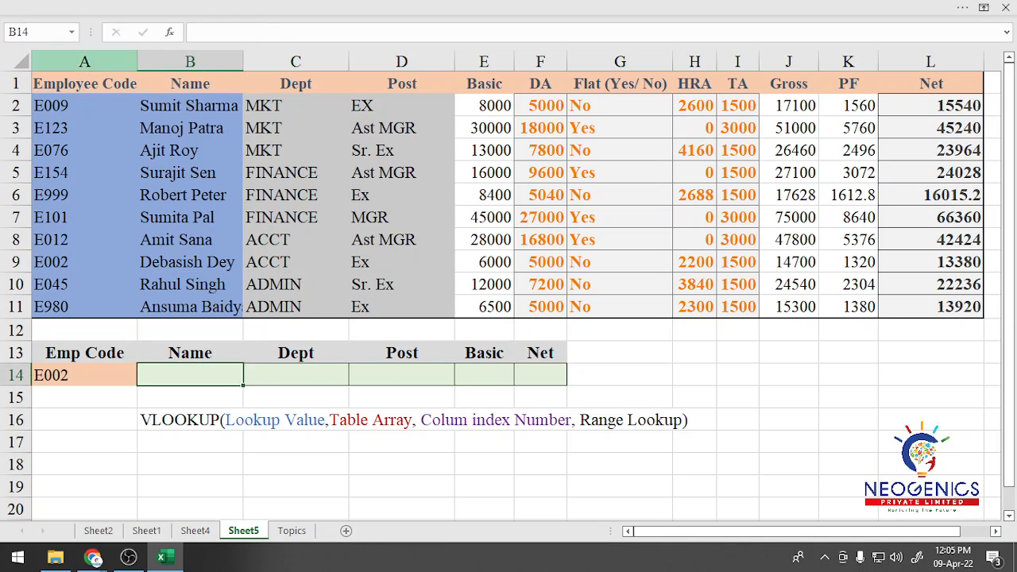
pyautogui.moveTo(85, 84); pyautogui.dragTo(655, 199)
pyautogui.moveTo(870, 532); pyautogui.dragTo(723, 531)
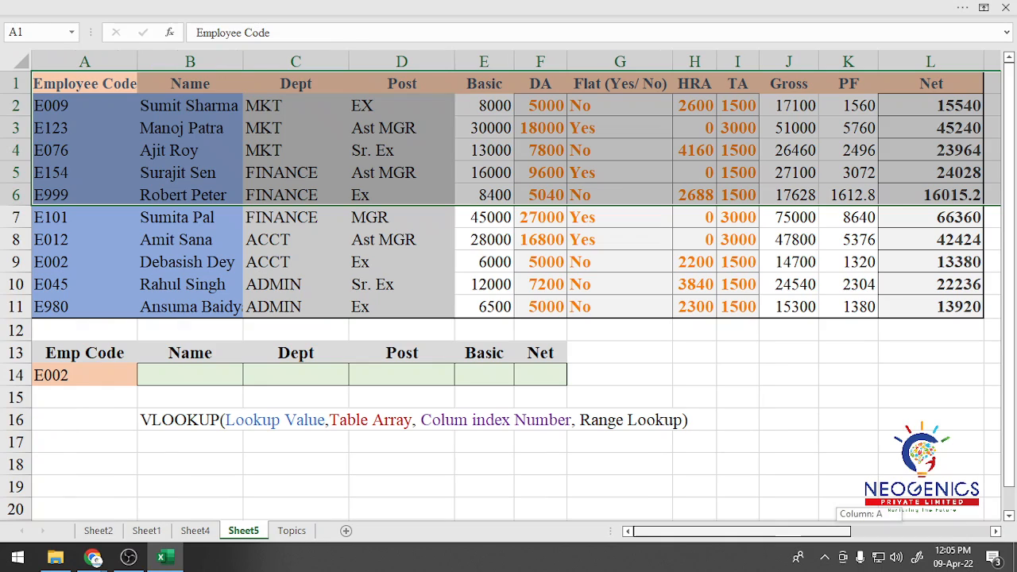
pyautogui.click(190, 375)
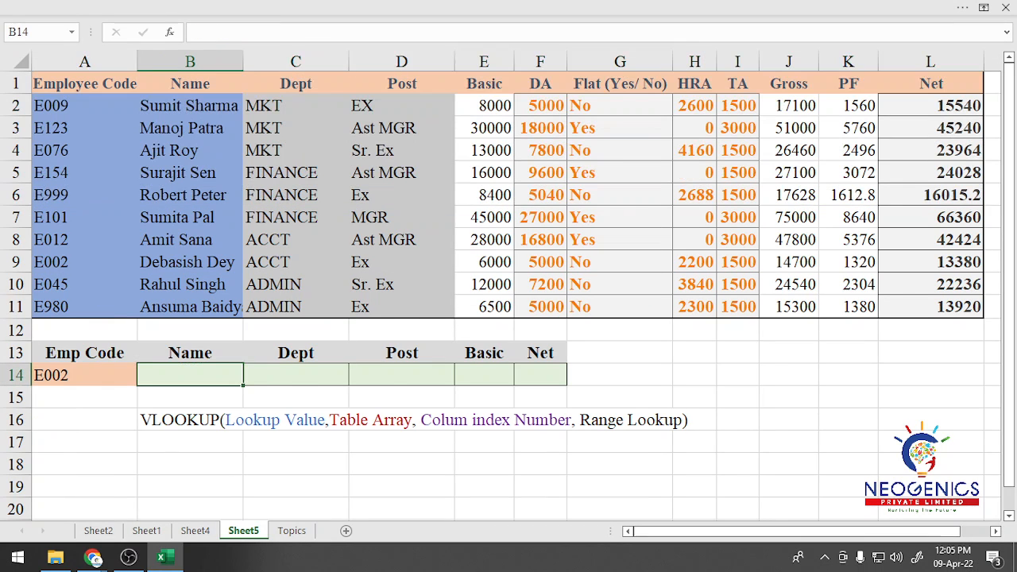
pyautogui.write('=')
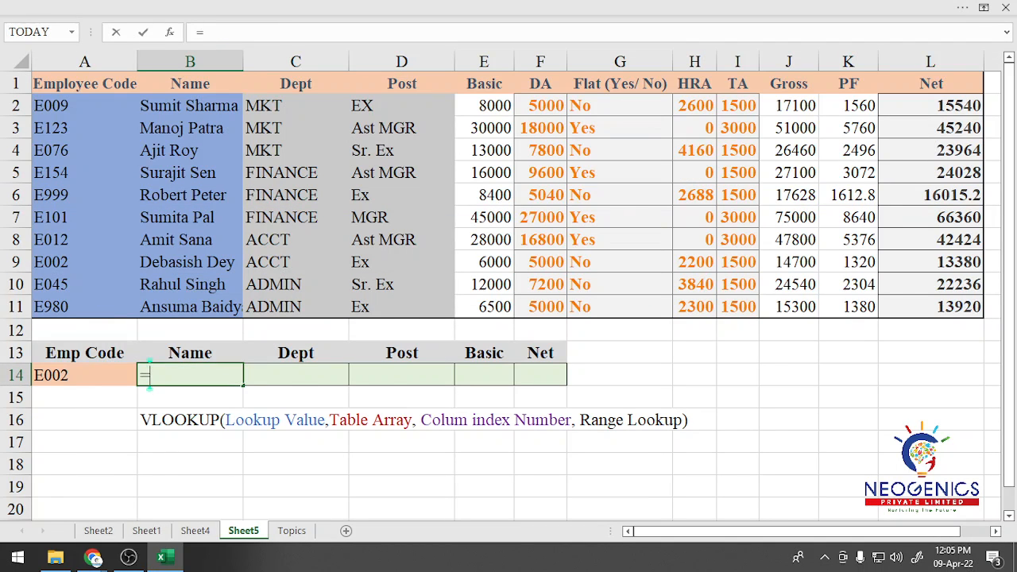
pyautogui.write('vlo')
pyautogui.press('Tab')
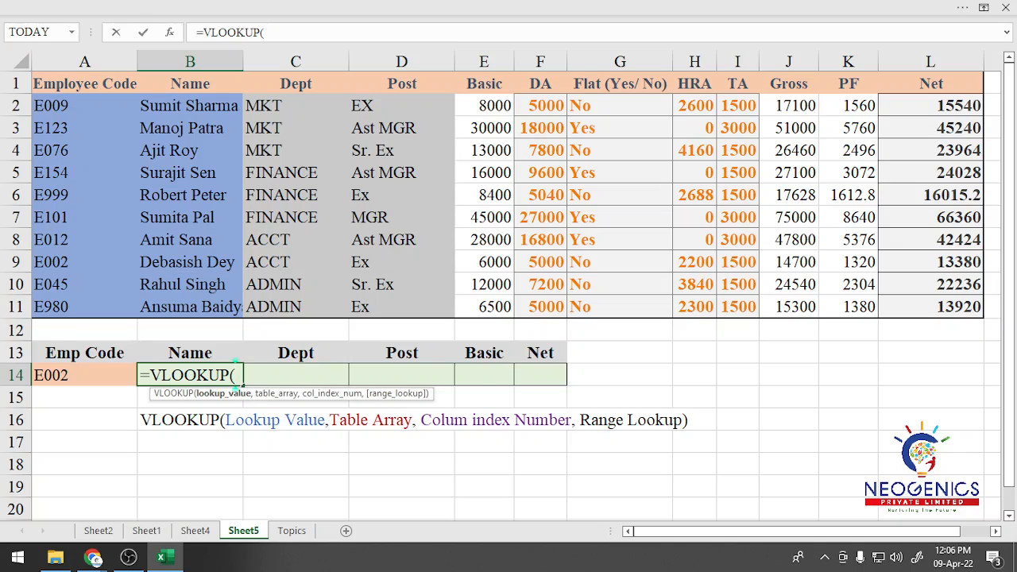
pyautogui.press('Left')
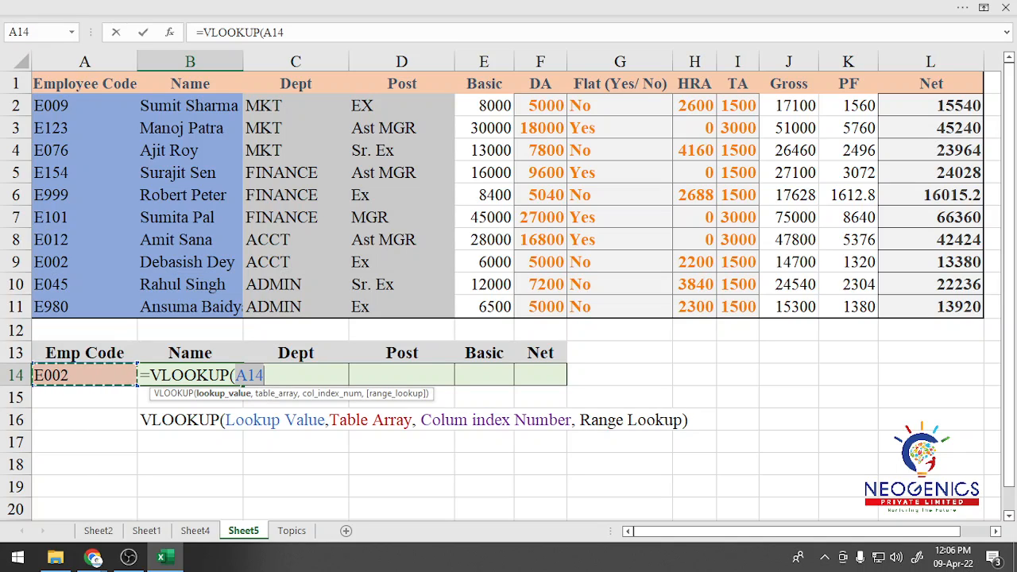
pyautogui.write(',')
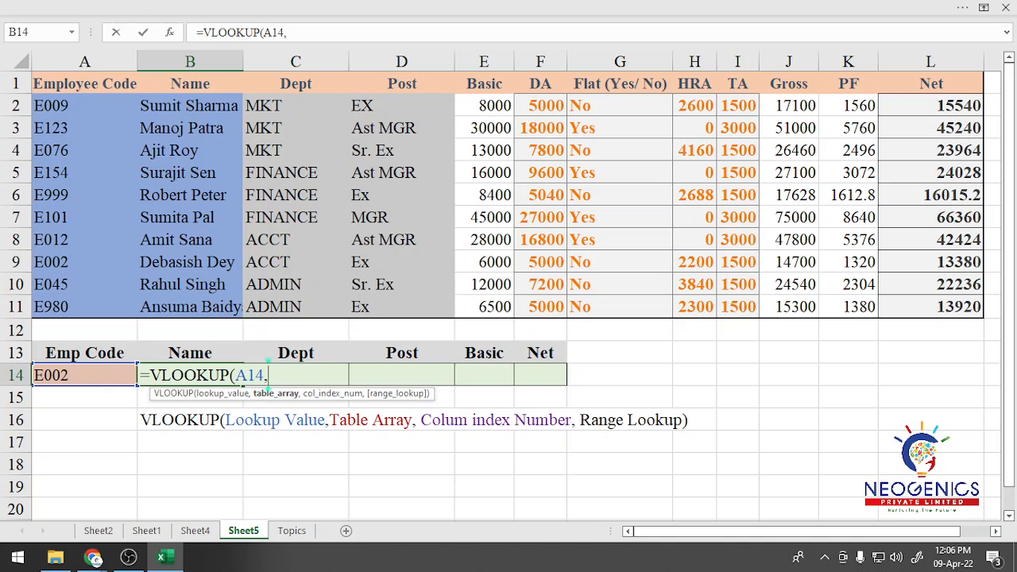
pyautogui.moveTo(79, 83); pyautogui.dragTo(953, 310)
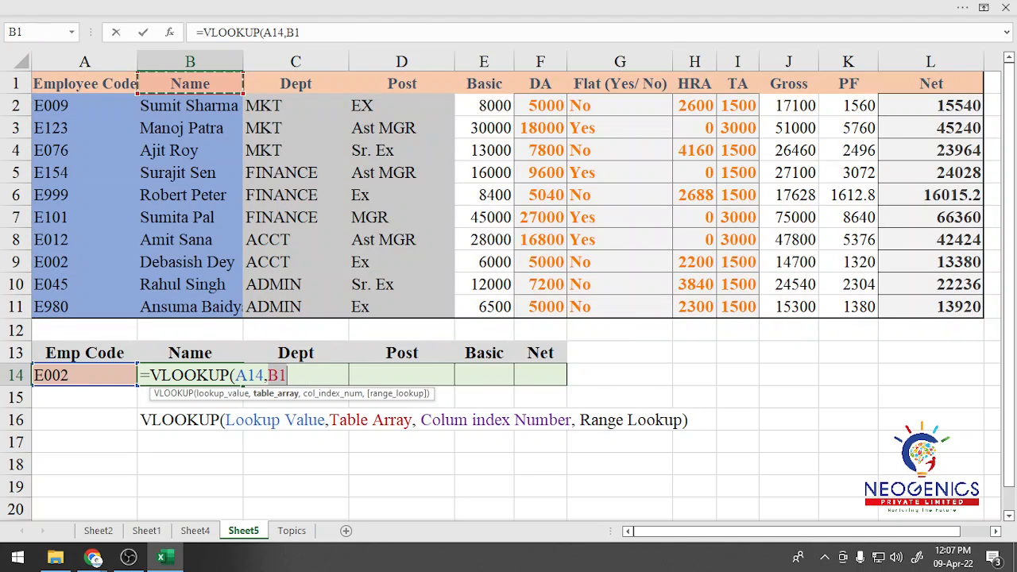
pyautogui.moveTo(187, 83); pyautogui.dragTo(982, 315)
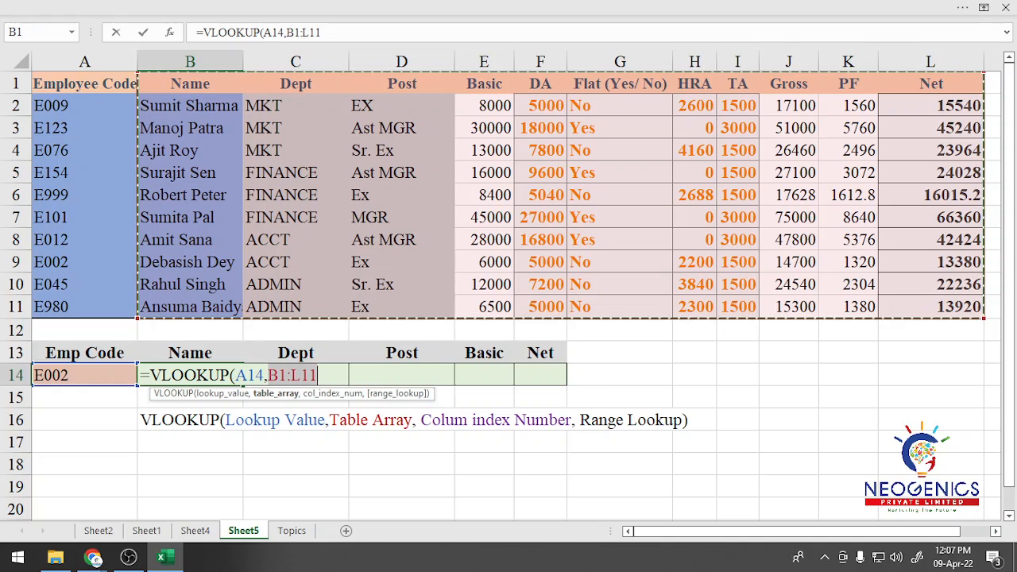
pyautogui.press('Escape')
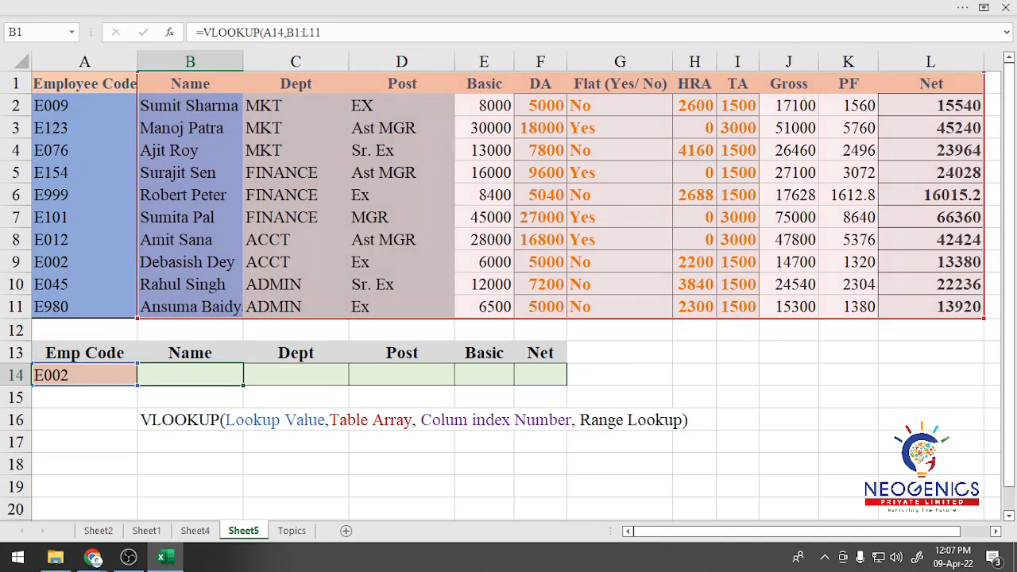
# Copy the Name to Net headers and the empty row beneath them, B13:F14, to a new block starting at A18.
pyautogui.moveTo(190, 352); pyautogui.dragTo(540, 375)
pyautogui.hotkey('ctrl', 'c')
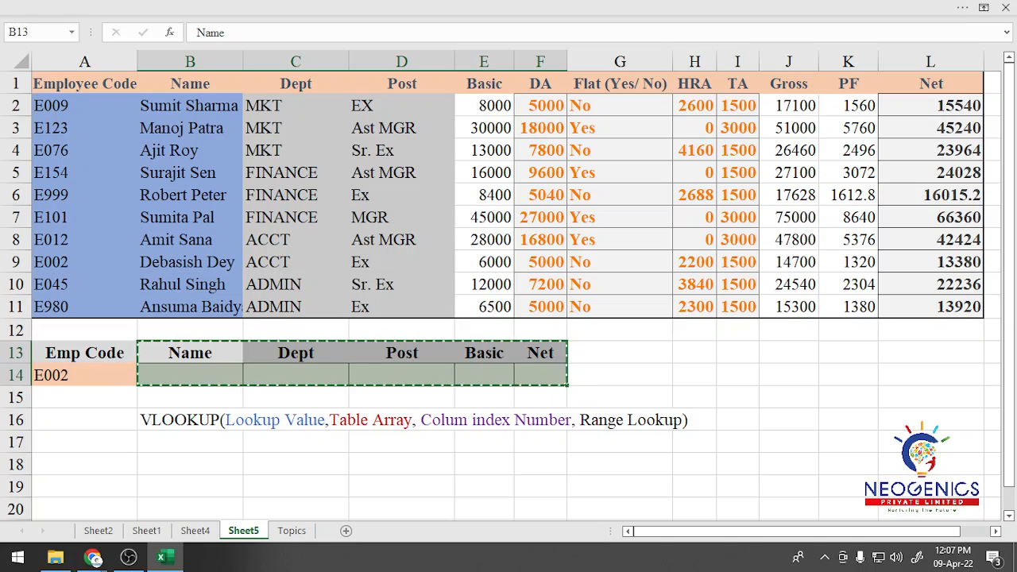
pyautogui.click(85, 465)
pyautogui.hotkey('ctrl', 'v')
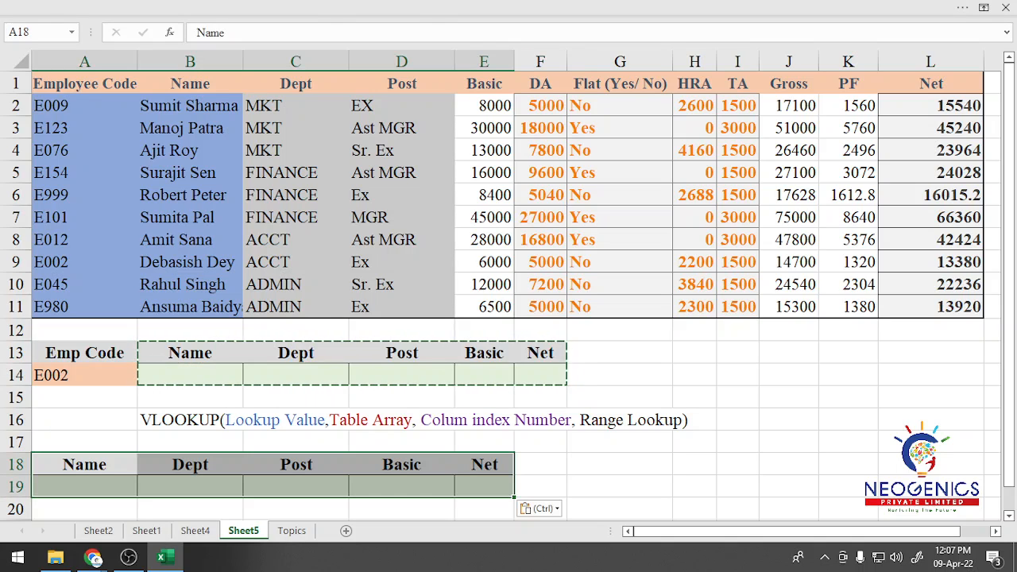
# Enter the full name of the employee listed in row 4 under the new block's Name header, in cell A19.
pyautogui.click(85, 487)
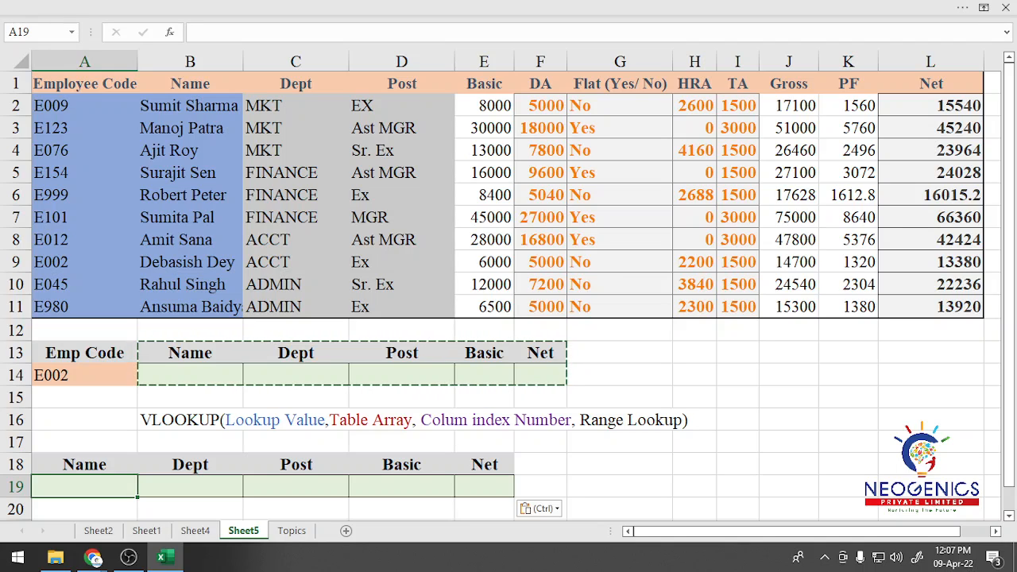
pyautogui.write('Aji')
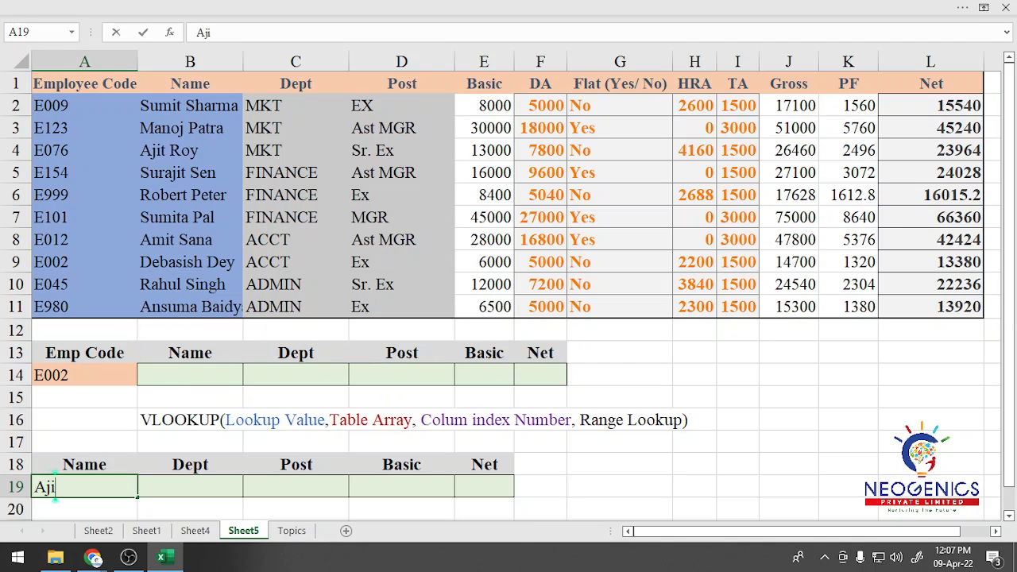
pyautogui.write('t Roy')
pyautogui.click(401, 420)
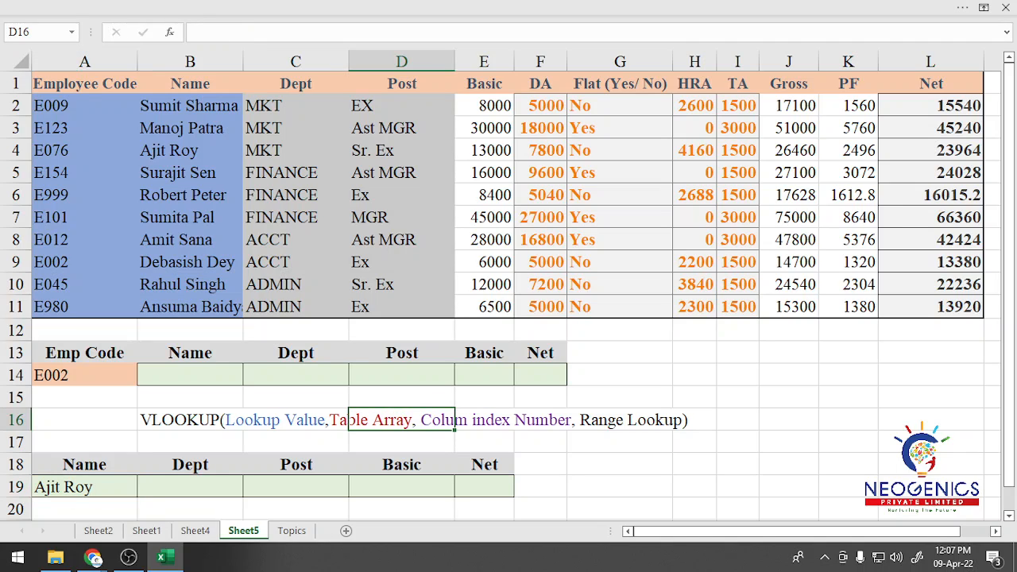
pyautogui.click(85, 487)
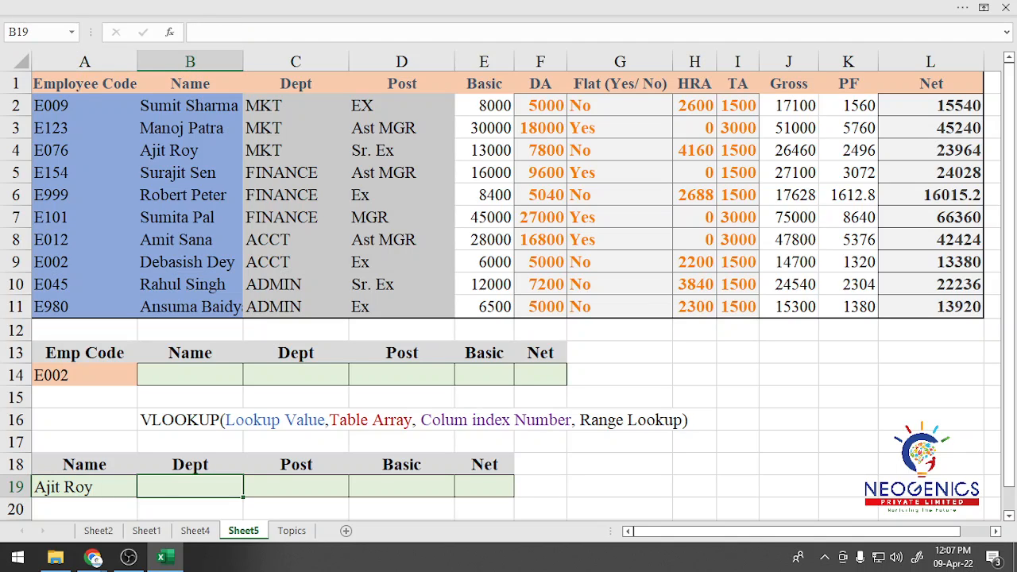
pyautogui.click(84, 486)
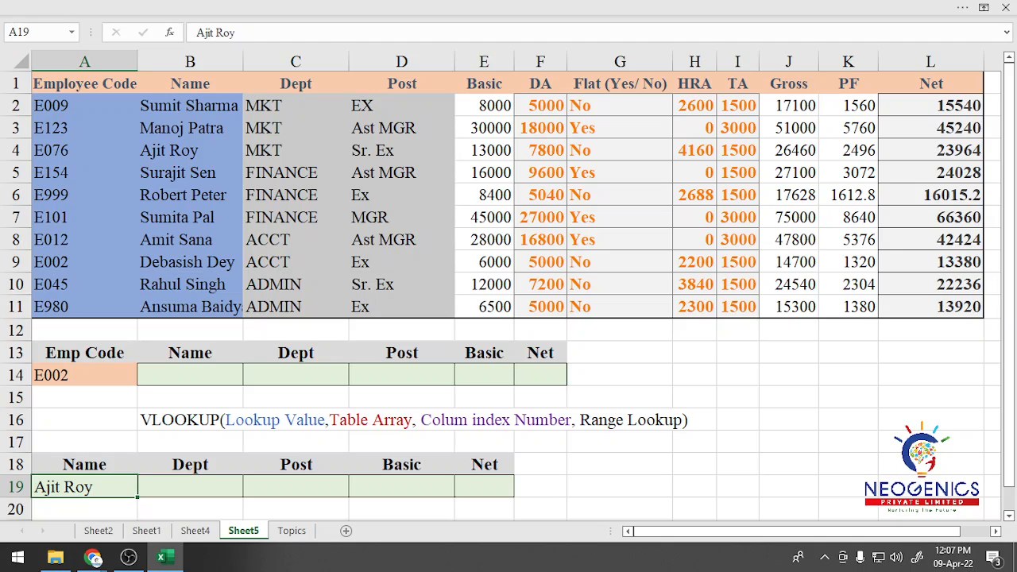
pyautogui.click(295, 487)
pyautogui.click(402, 486)
pyautogui.click(484, 487)
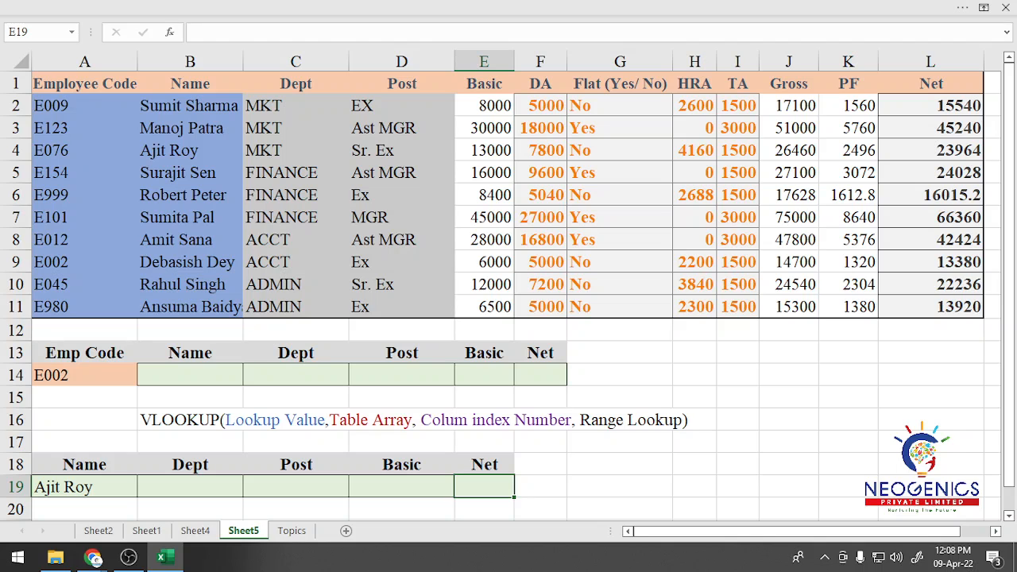
pyautogui.scroll(-2, 508, 291)
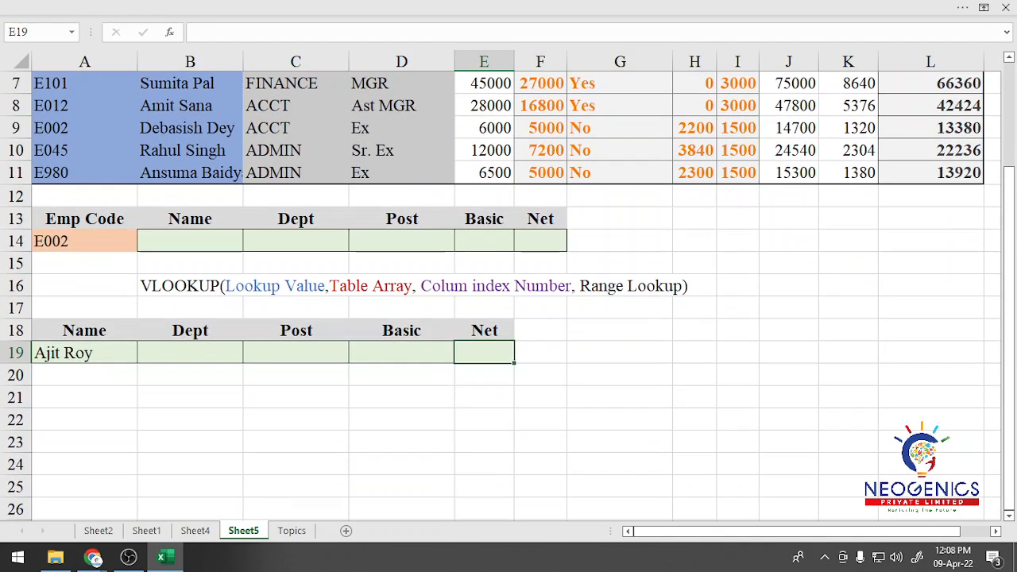
pyautogui.scroll(2, 508, 292)
pyautogui.click(190, 375)
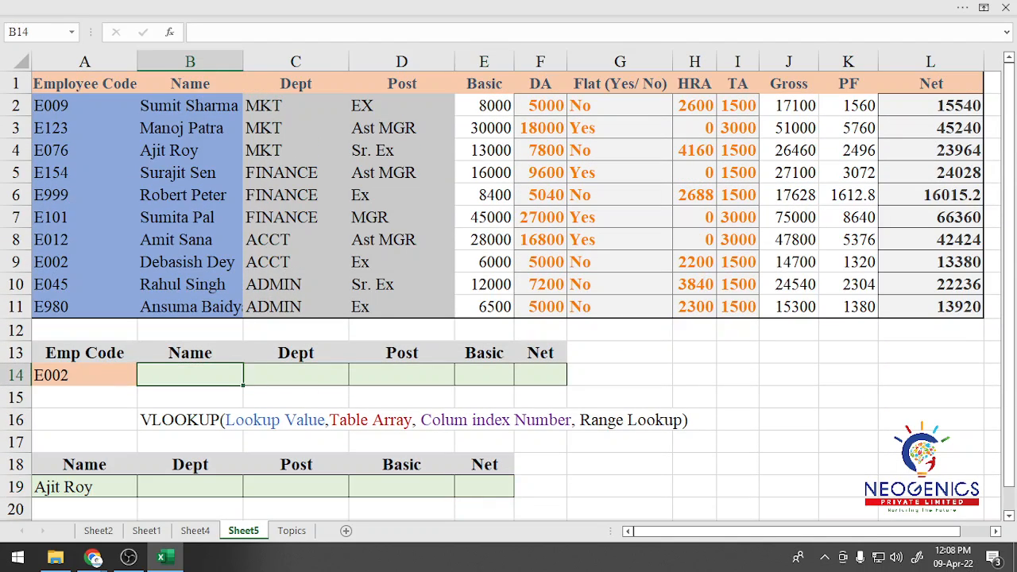
# Copy the Emp Code header from A13 to cell F18, beside the second lookup block's Net header.
pyautogui.click(541, 464)
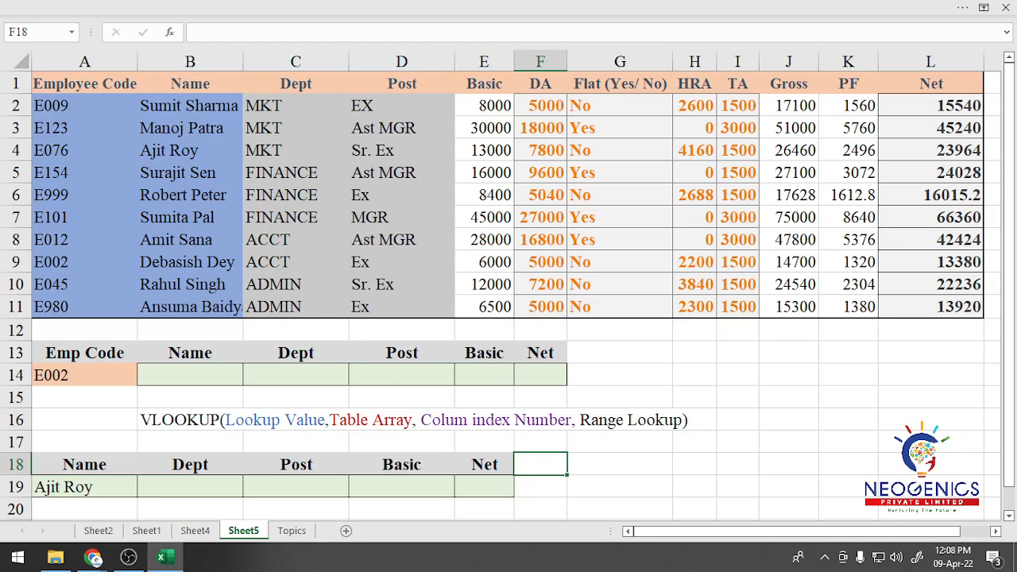
pyautogui.click(84, 353)
pyautogui.hotkey('ctrl', 'c')
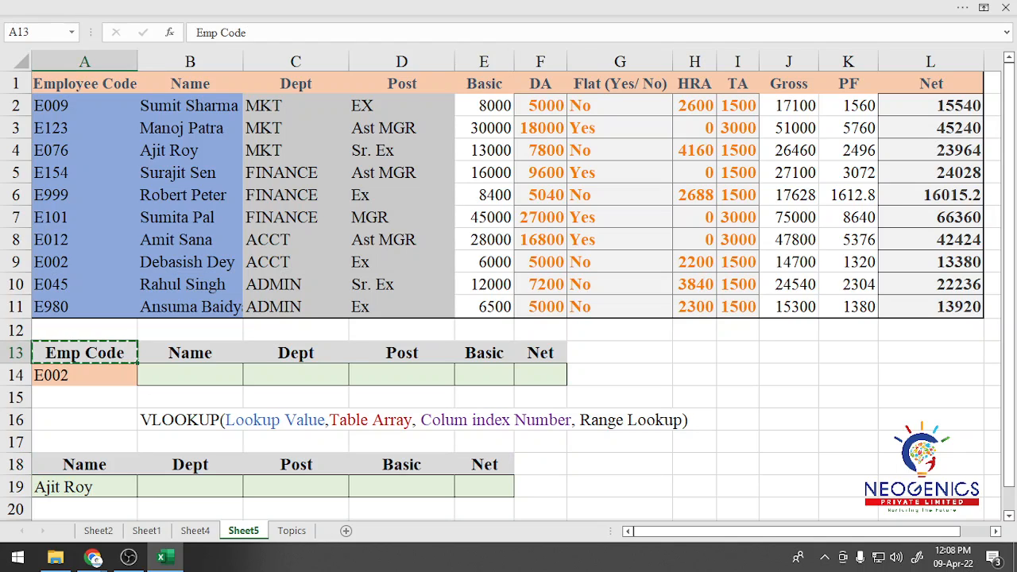
pyautogui.click(540, 464)
pyautogui.hotkey('ctrl', 'v')
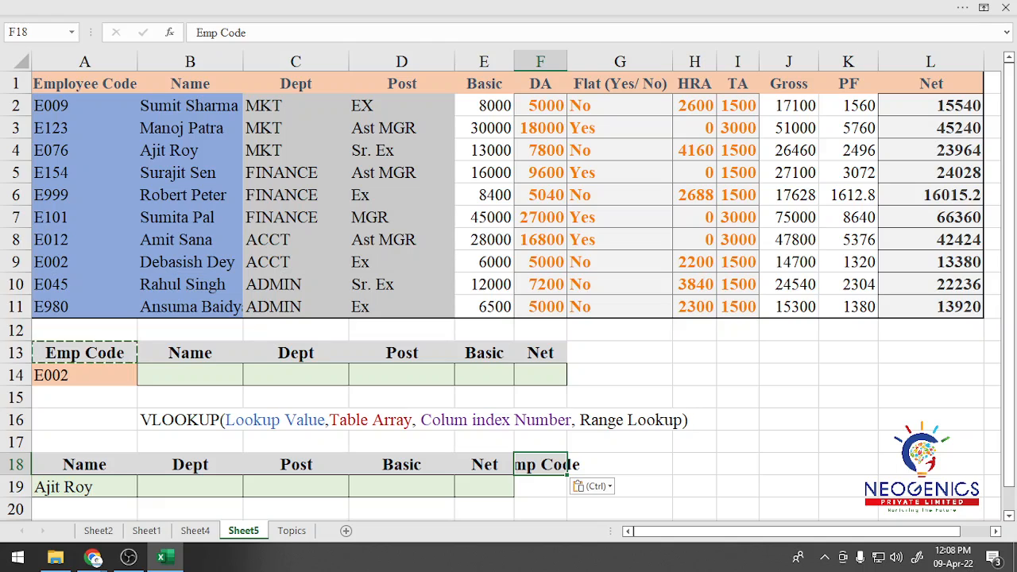
pyautogui.click(620, 465)
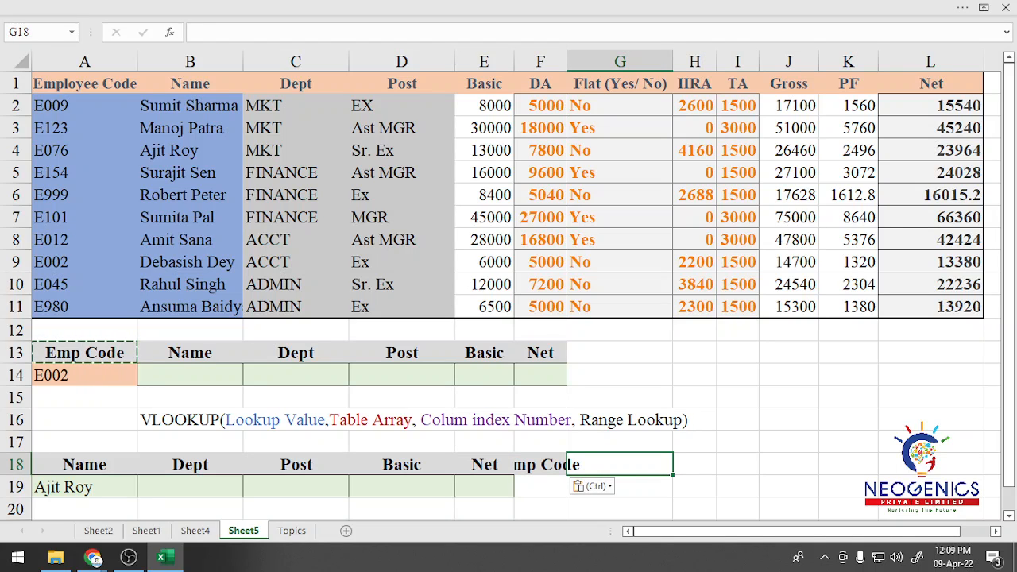
pyautogui.press('Escape')
# Enter =VLOOKUP(A14,A1:L11,2,0) in B14 to look up the employee name by code with an exact match.
pyautogui.click(190, 375)
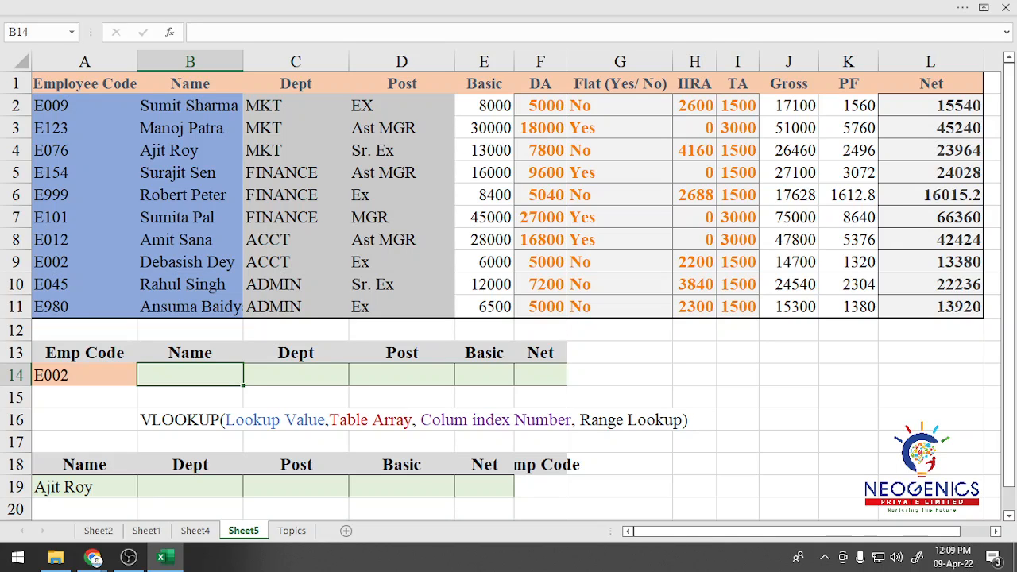
pyautogui.press('F2')
pyautogui.write('=vlo')
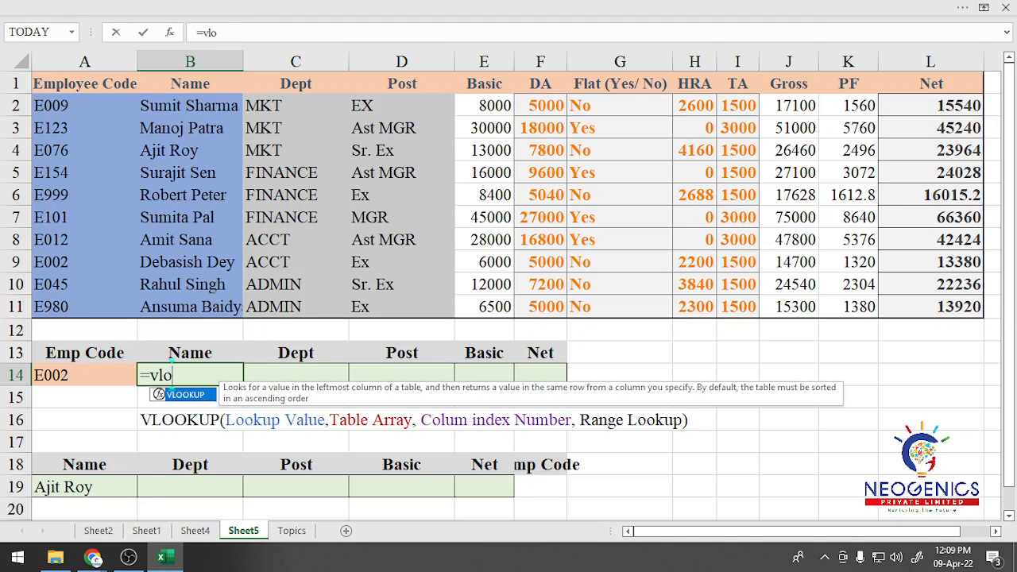
pyautogui.press('Tab')
pyautogui.click(85, 375)
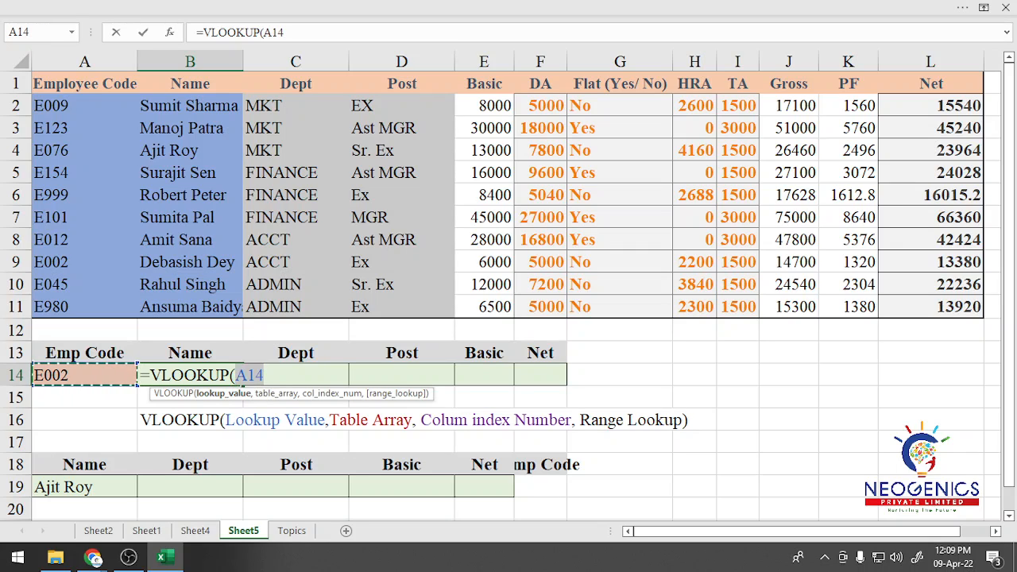
pyautogui.write(',')
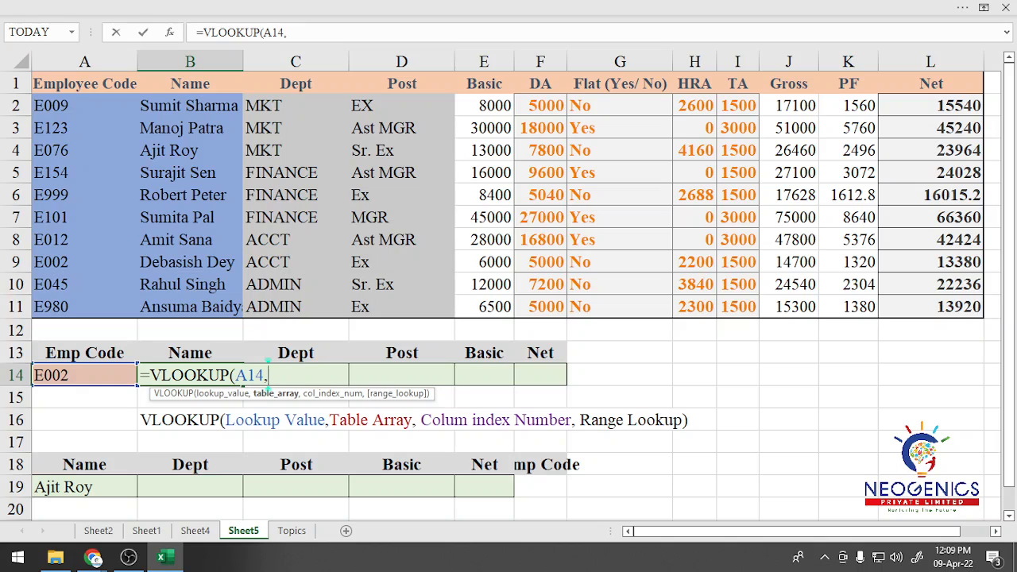
pyautogui.click(85, 84)
pyautogui.moveTo(84, 83); pyautogui.dragTo(977, 317)
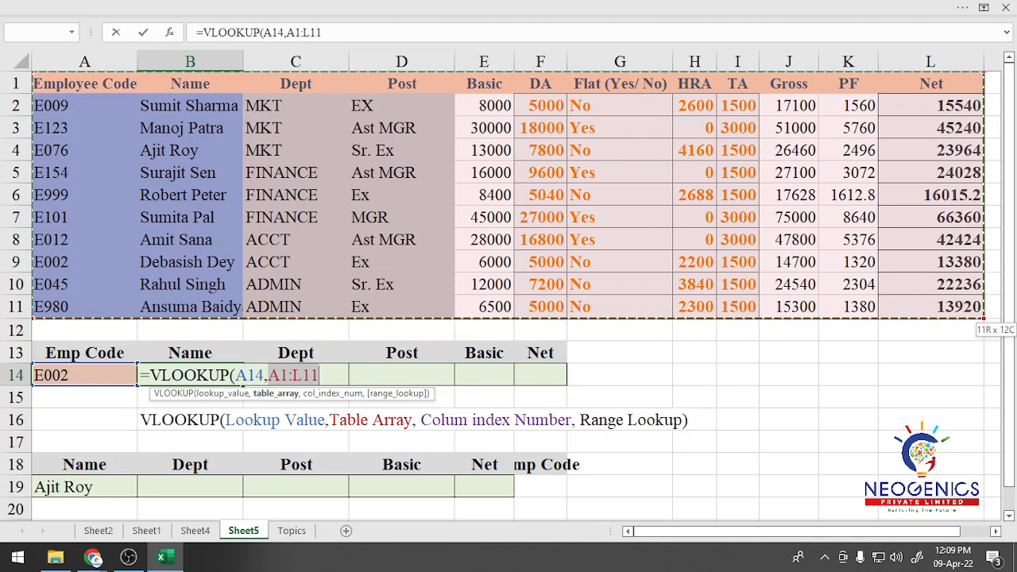
pyautogui.write(',')
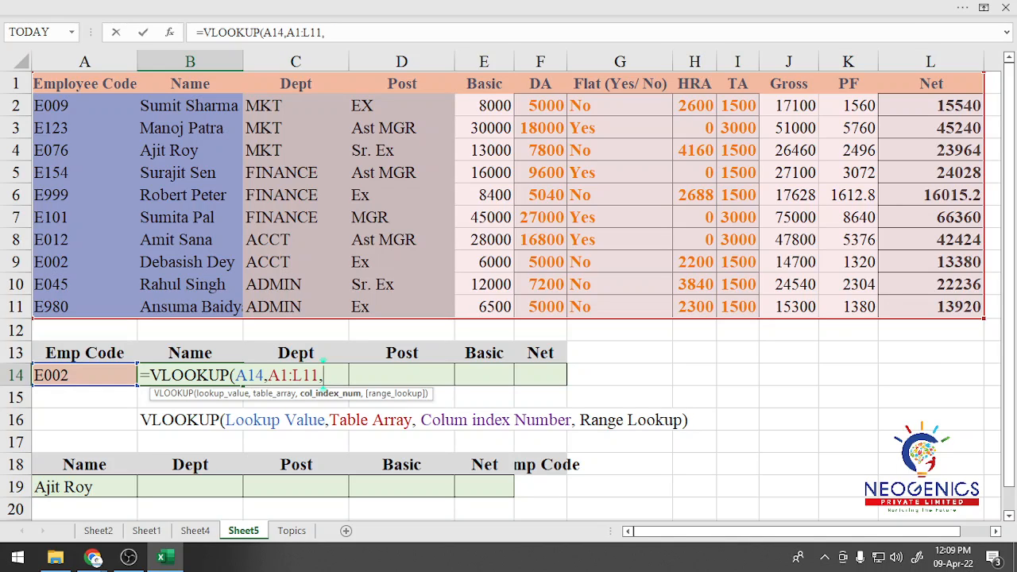
pyautogui.write('2,')
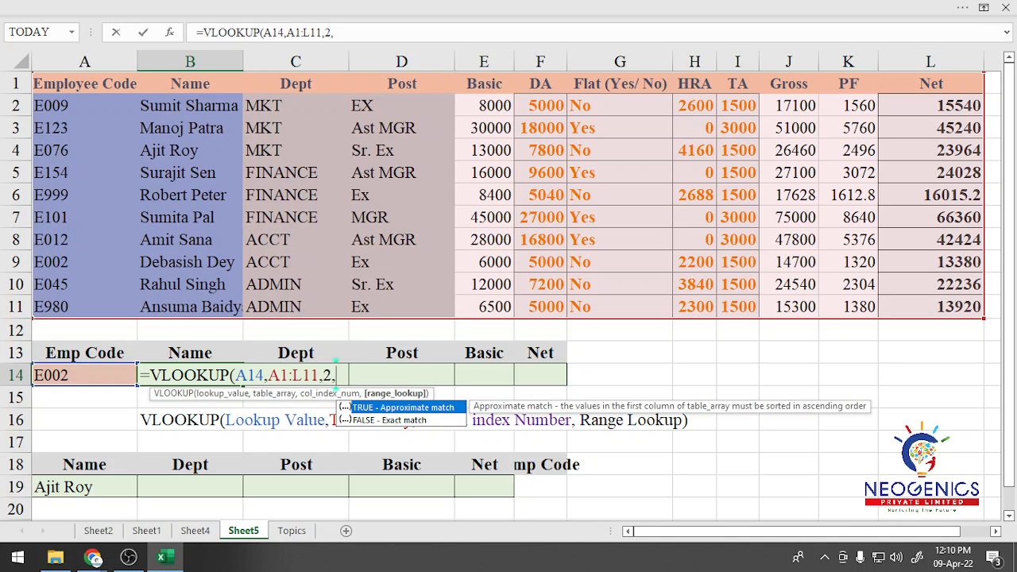
pyautogui.write('0')
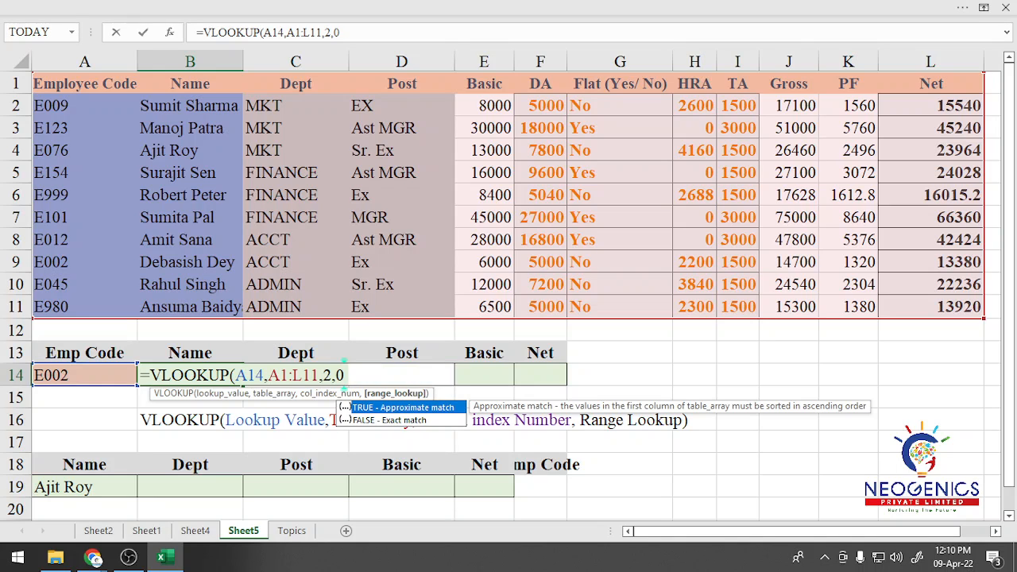
pyautogui.write(')')
pyautogui.press('Return')
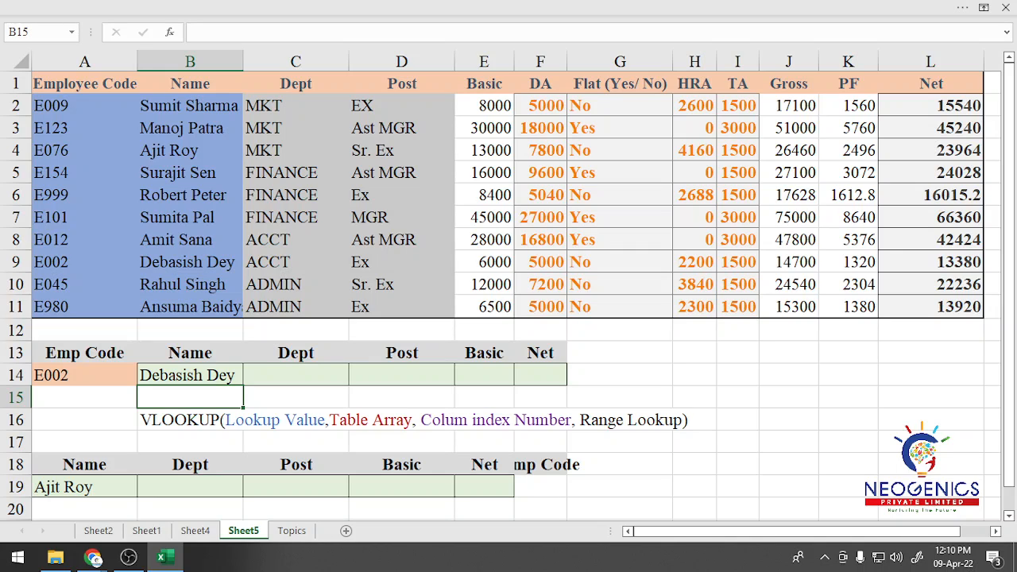
# Change the Emp Code in A14 to the code listed in A6 and check the looked-up names against the employee table.
pyautogui.click(84, 262)
pyautogui.click(190, 262)
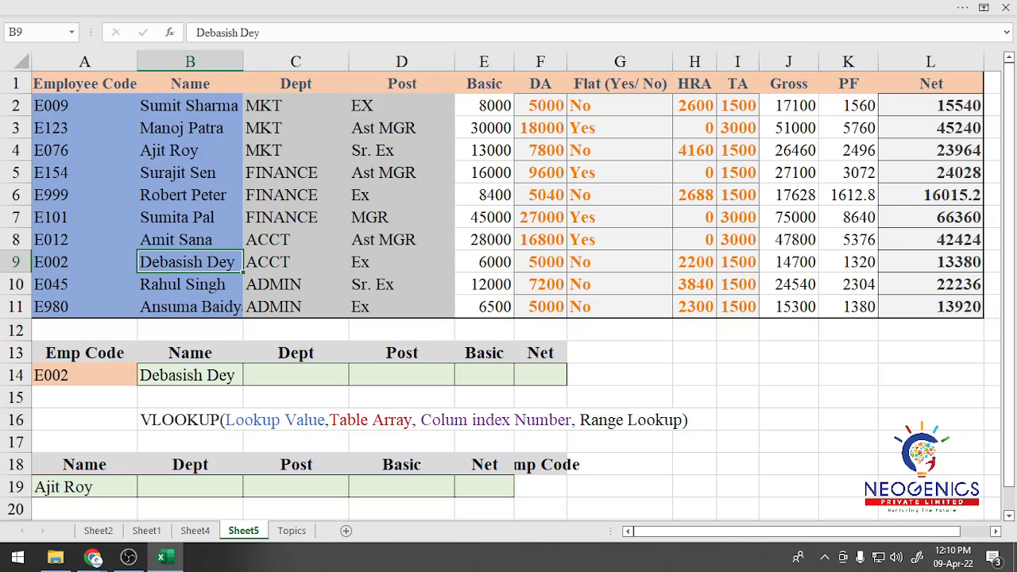
pyautogui.click(84, 375)
pyautogui.click(143, 377)
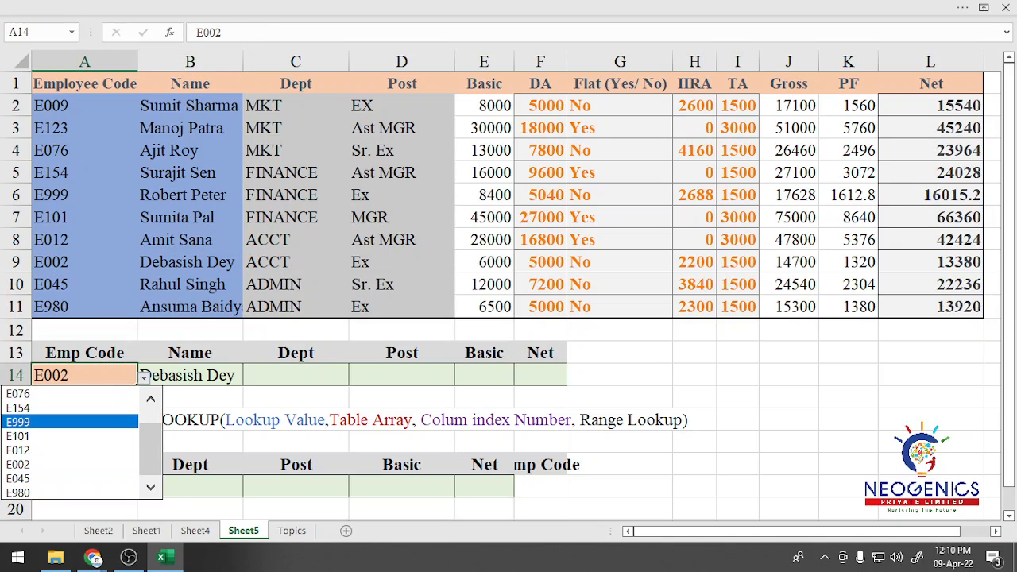
pyautogui.press('Return')
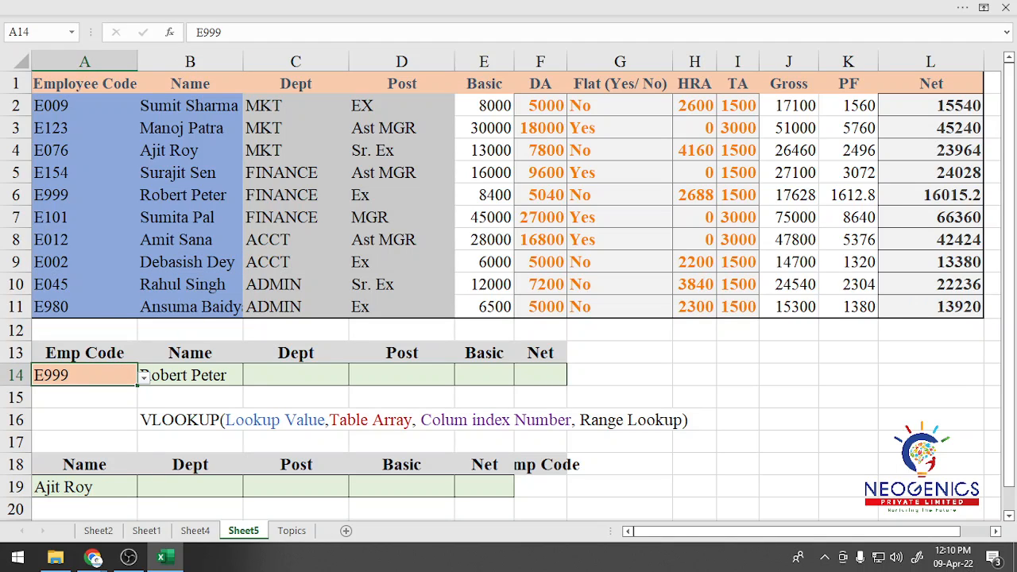
pyautogui.click(84, 196)
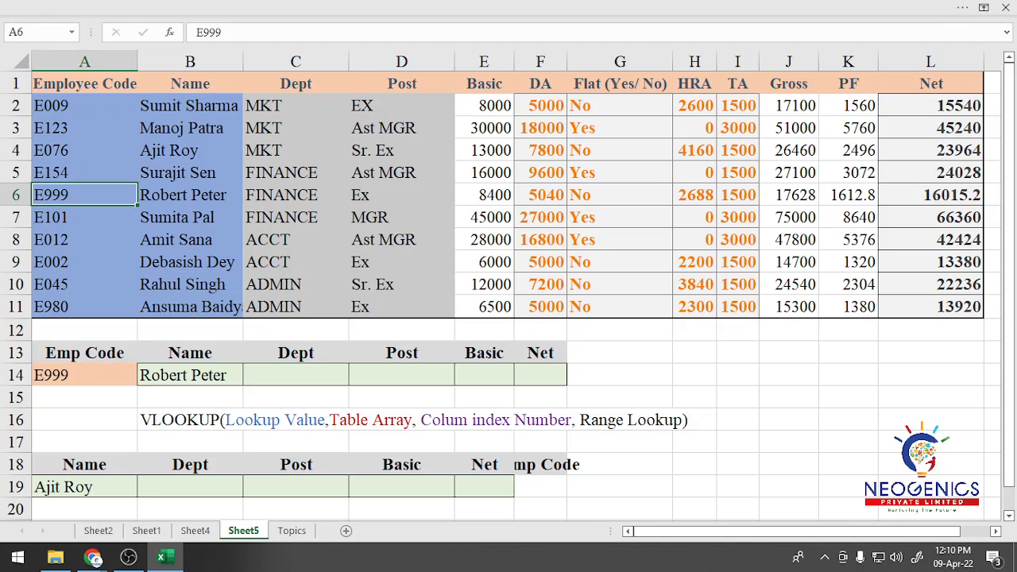
pyautogui.click(190, 196)
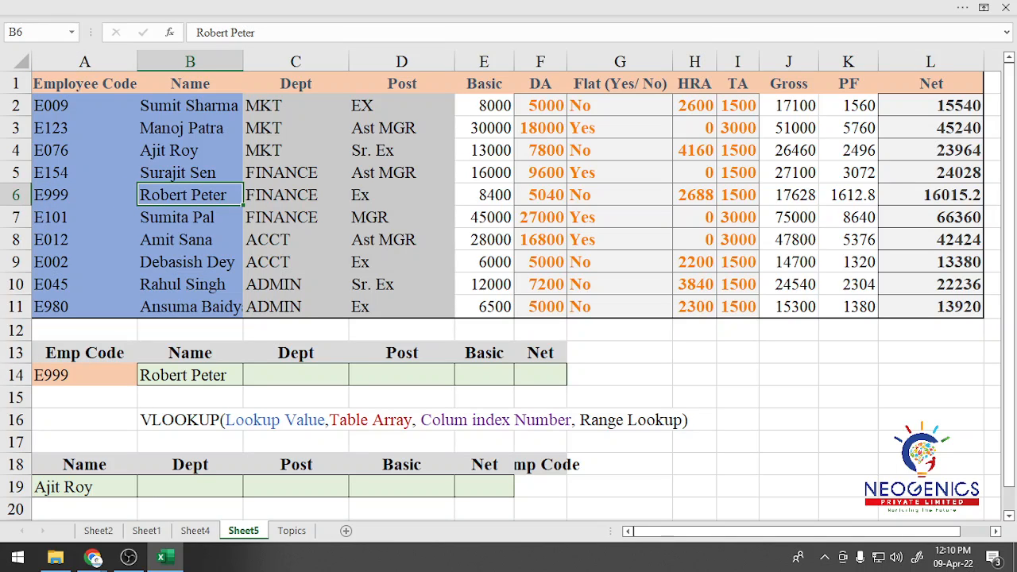
pyautogui.click(189, 375)
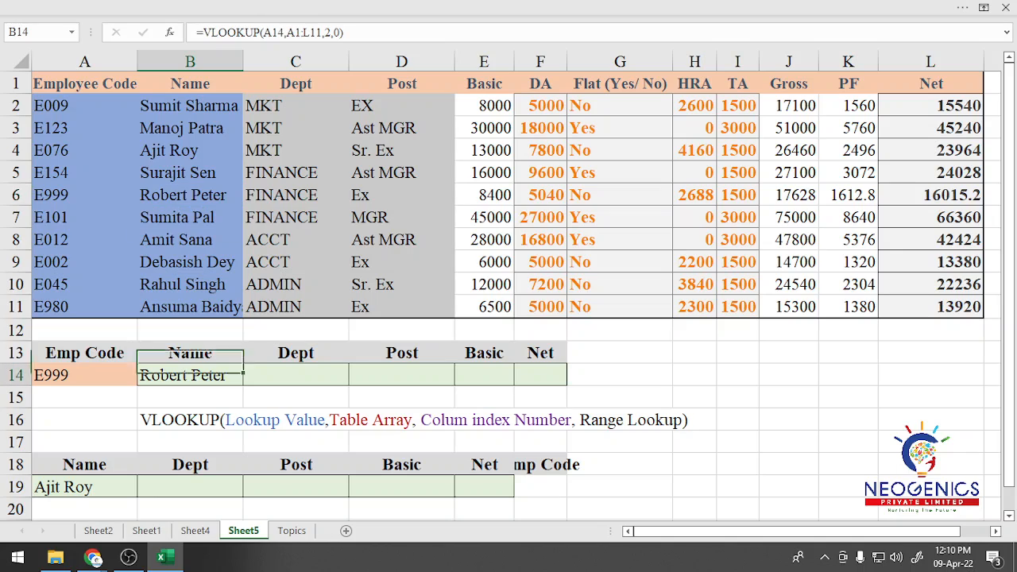
pyautogui.click(295, 376)
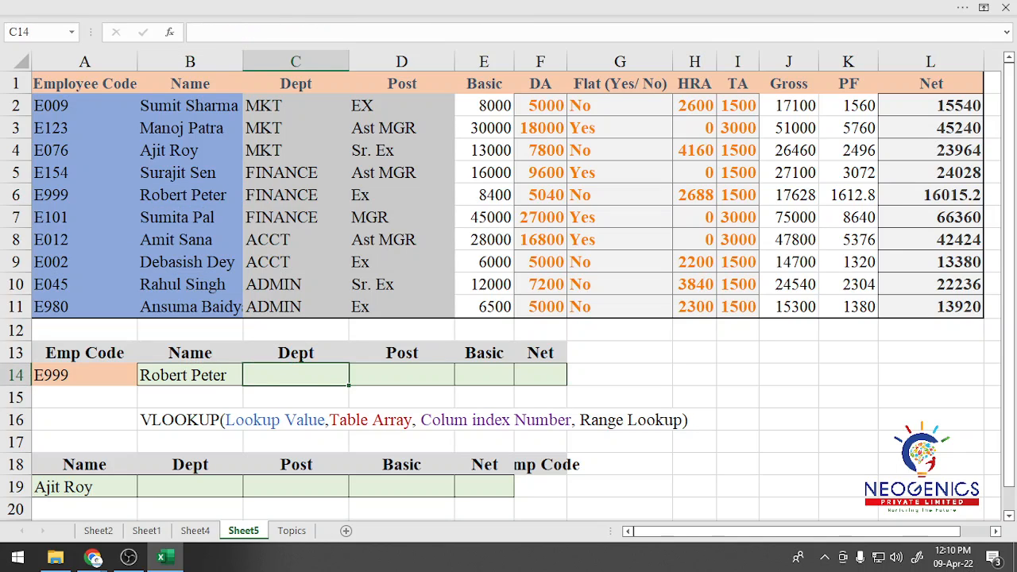
pyautogui.click(402, 375)
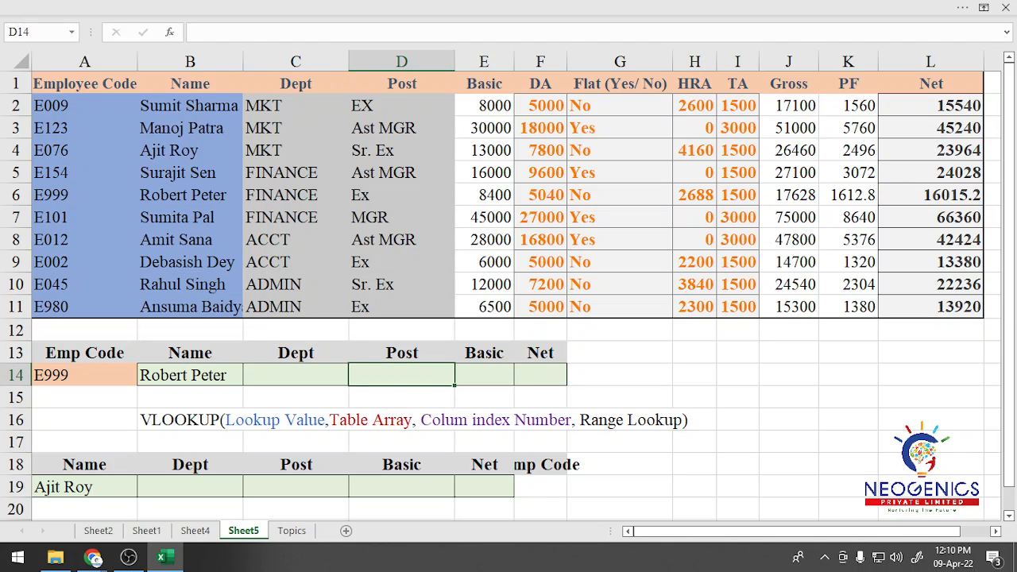
pyautogui.click(541, 375)
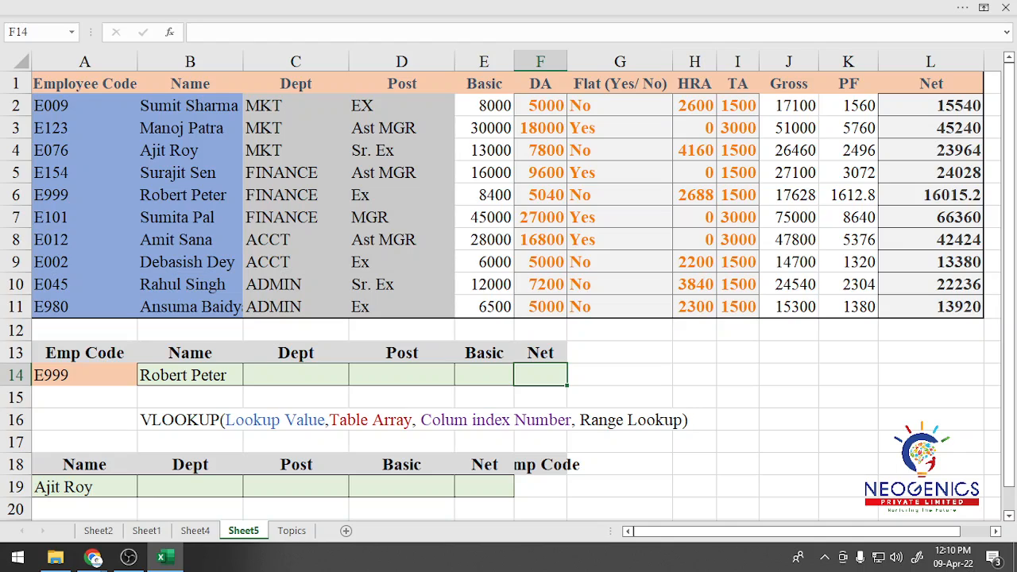
pyautogui.click(295, 375)
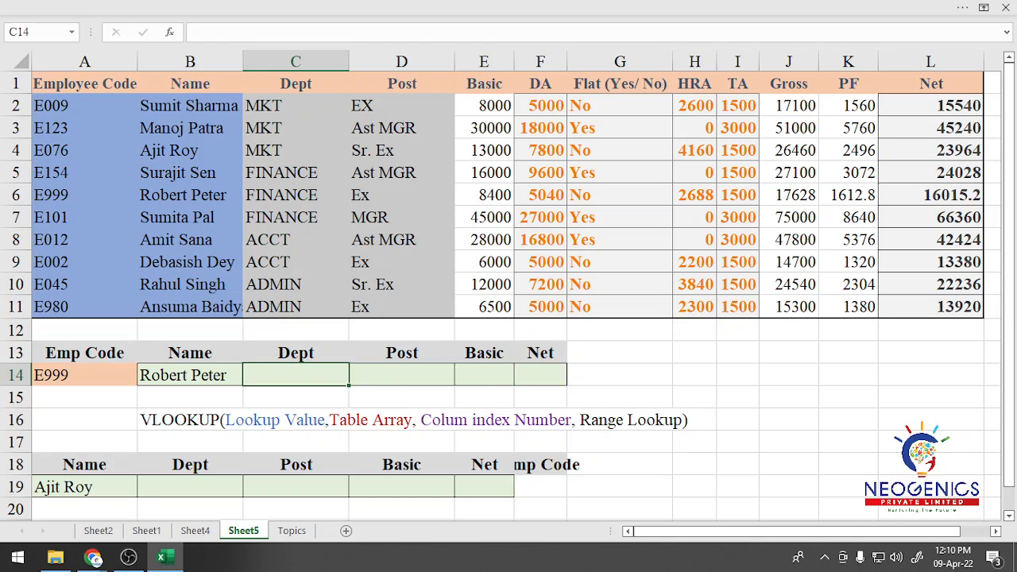
pyautogui.click(401, 375)
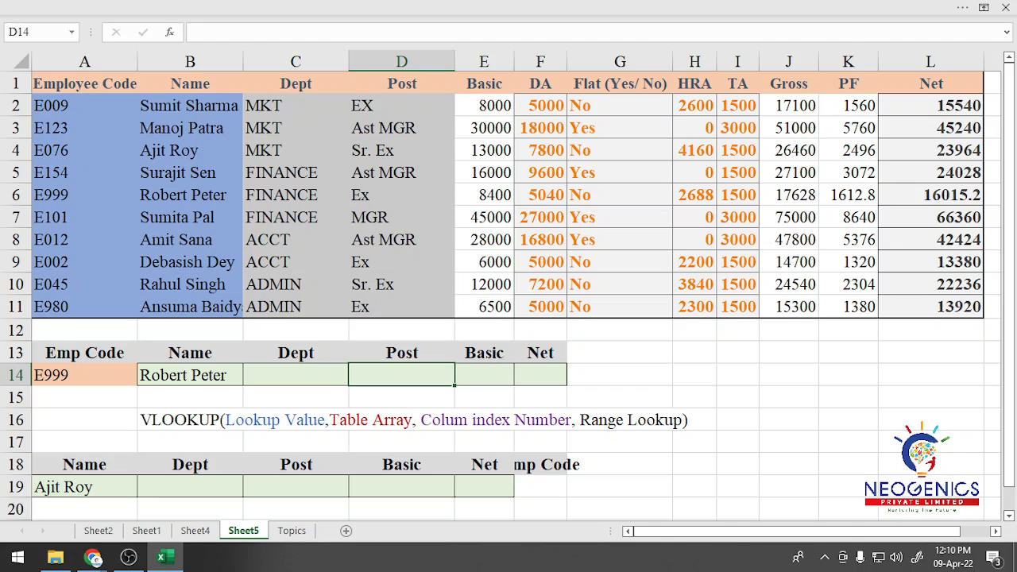
# Make the lookup value and table array references in B14's formula absolute, as =VLOOKUP($A$14,$A$1:$L$11,2,0).
pyautogui.click(190, 375)
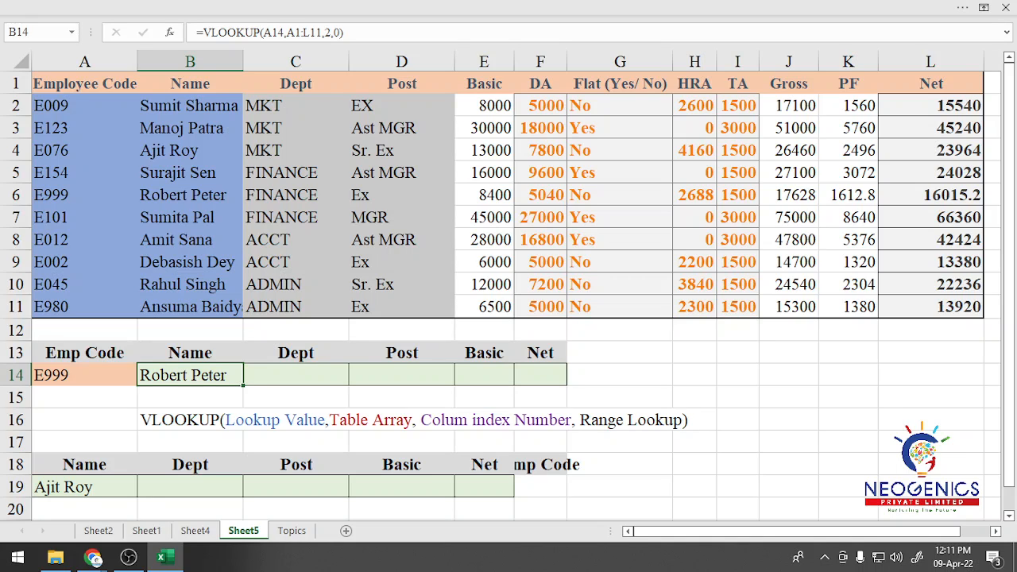
pyautogui.press('F2')
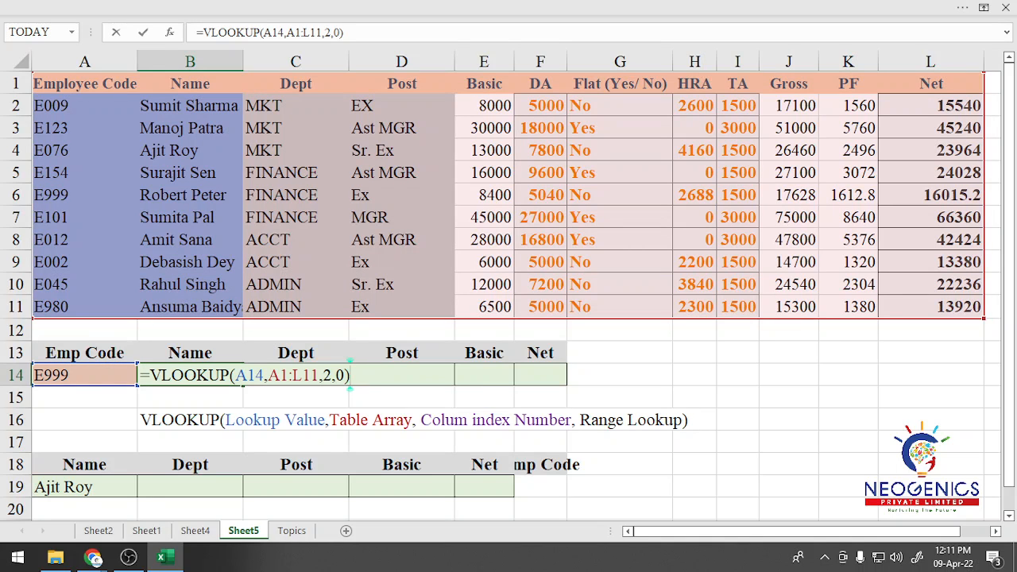
pyautogui.click(246, 375)
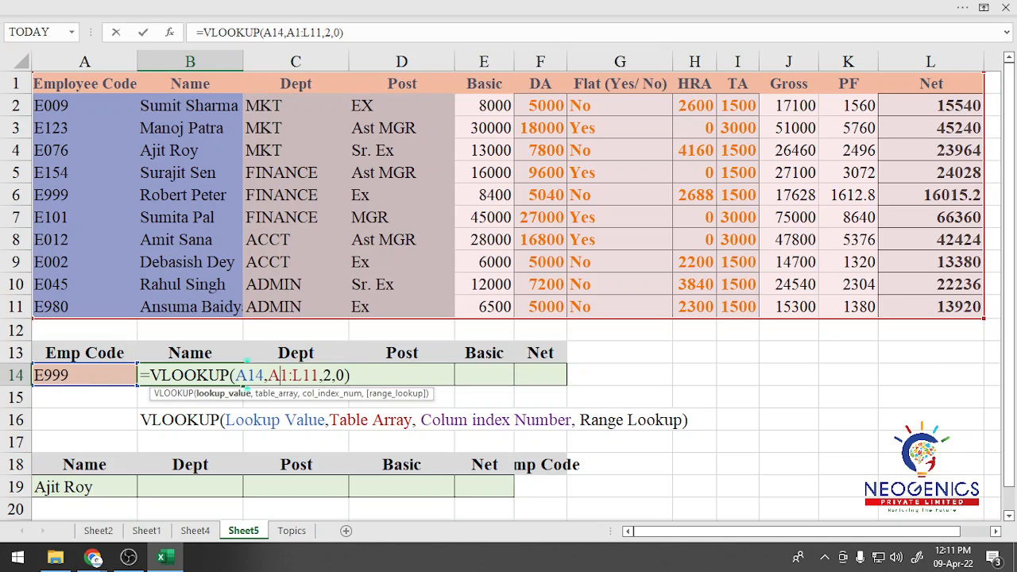
pyautogui.press('F4')
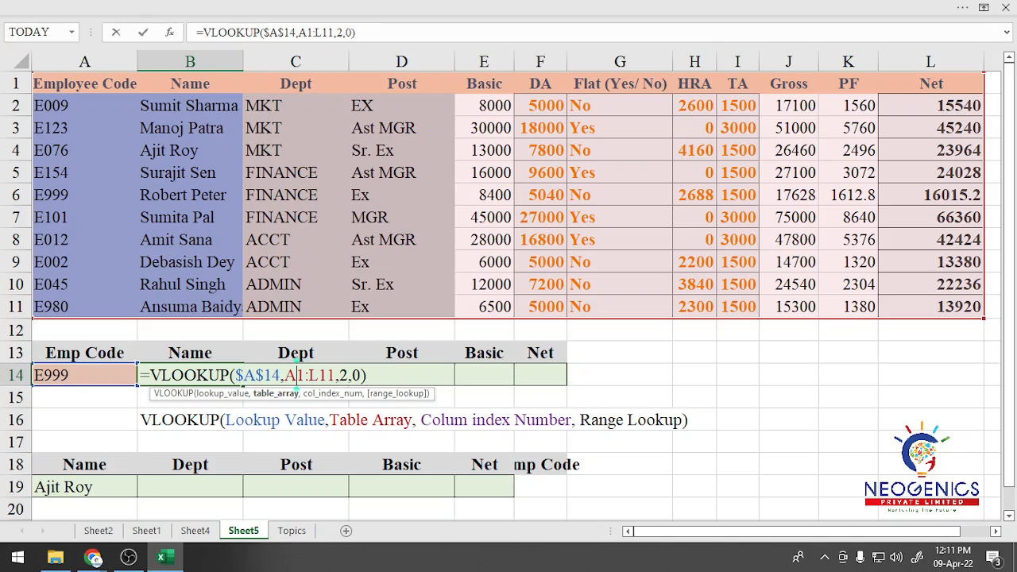
pyautogui.press('F4')
pyautogui.press('Right')
pyautogui.press('Right')
pyautogui.press('F4')
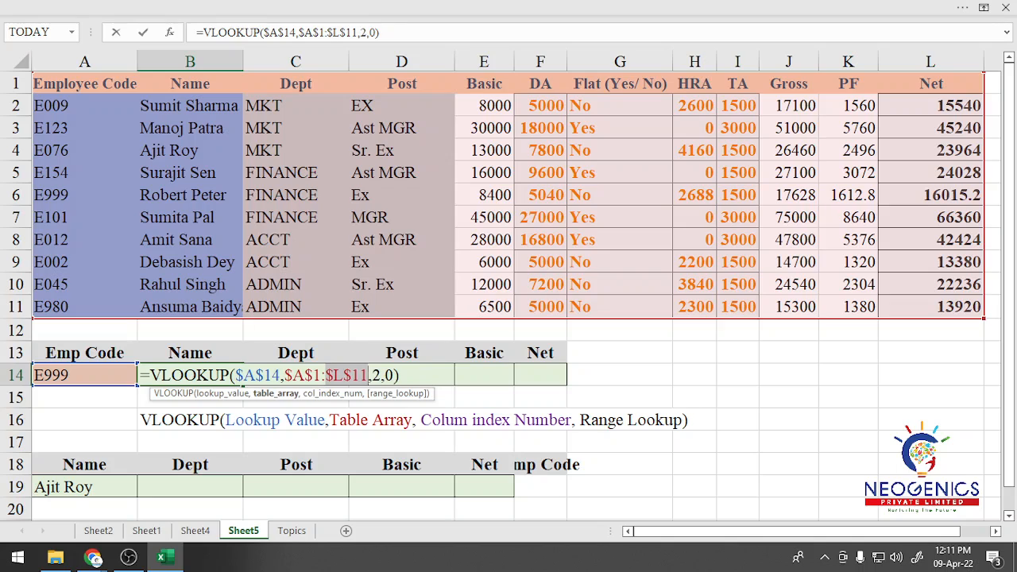
pyautogui.press('Return')
# Fill the VLOOKUP formula from B14 across the Dept, Post, Basic and Net cells through F14.
pyautogui.click(190, 376)
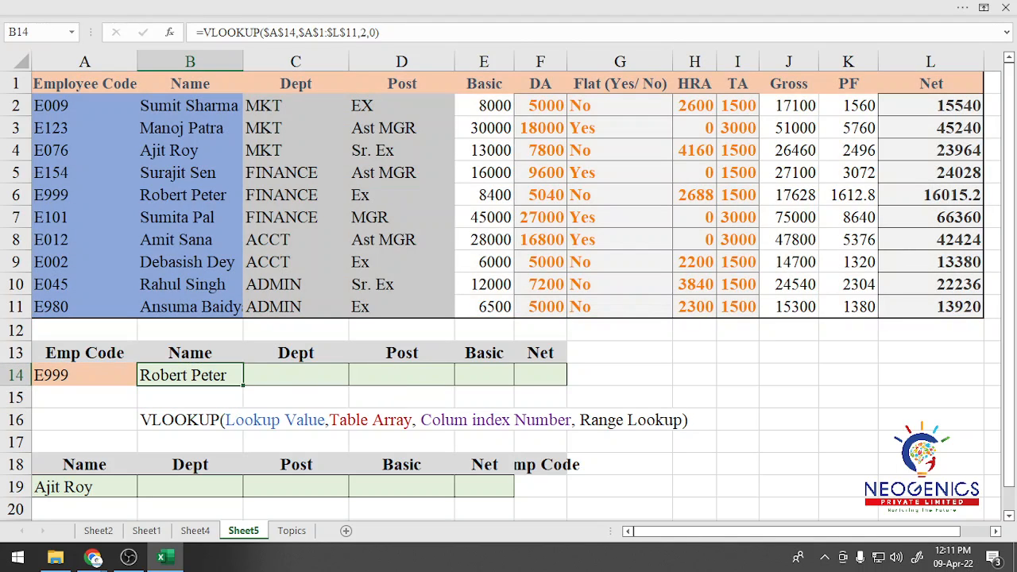
pyautogui.hotkey('shift', 'Right')
pyautogui.hotkey('shift', 'Right')
pyautogui.hotkey('shift', 'Right')
pyautogui.hotkey('shift', 'Right')
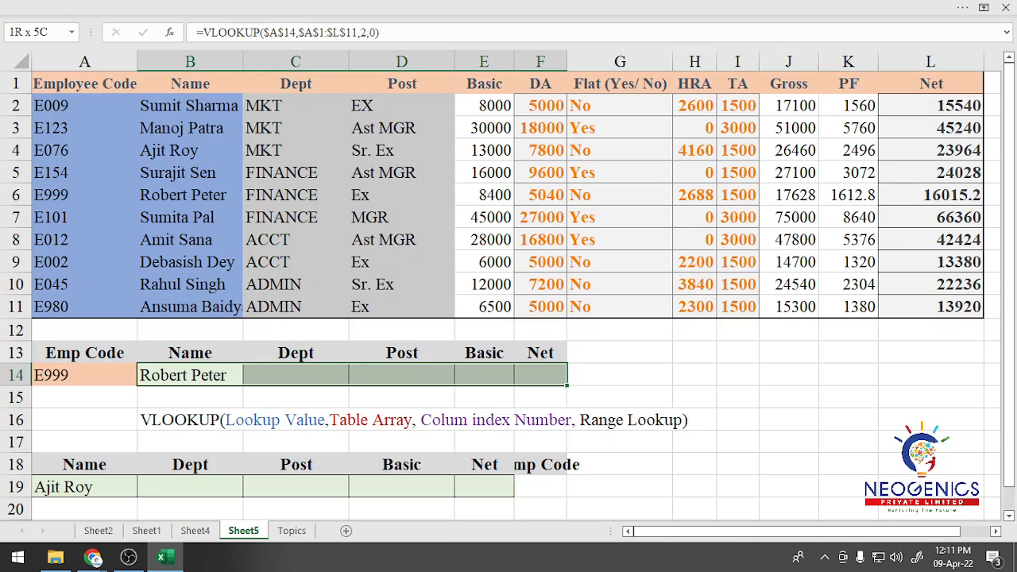
pyautogui.hotkey('ctrl', 'r')
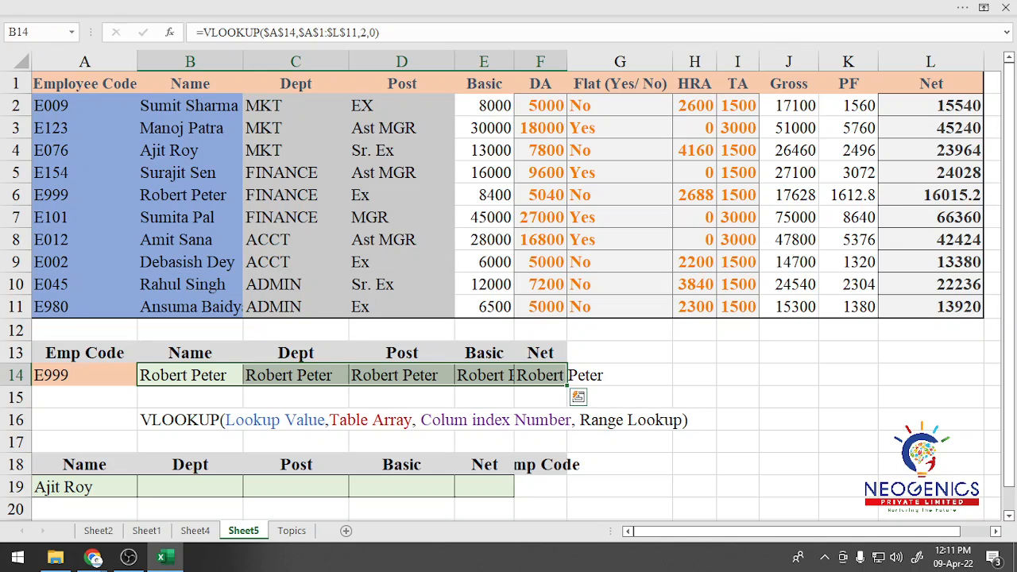
# Change the column index number in C14's VLOOKUP formula to 3 so it returns the Dept.
pyautogui.click(620, 375)
pyautogui.click(295, 375)
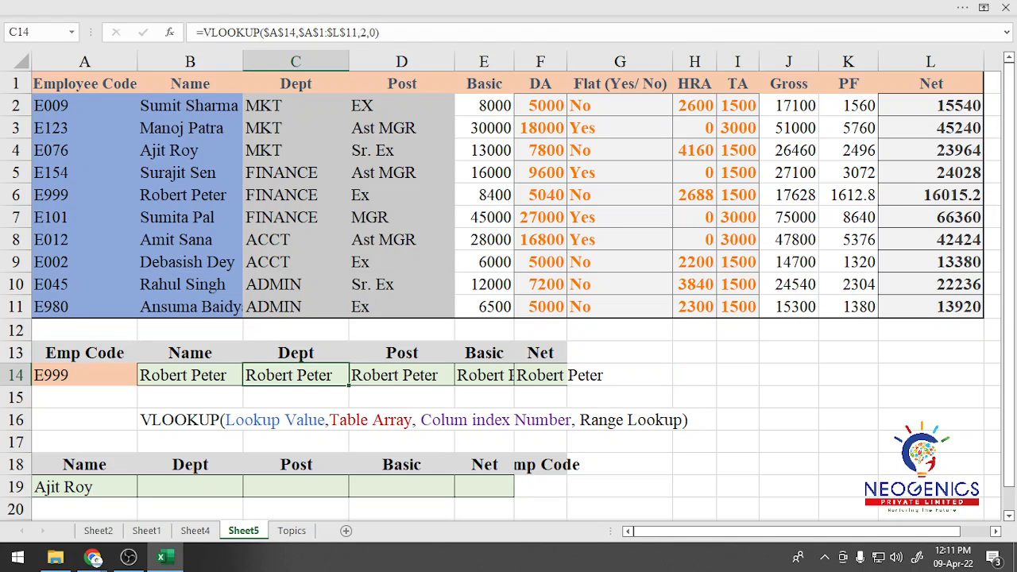
pyautogui.click(401, 375)
pyautogui.click(484, 375)
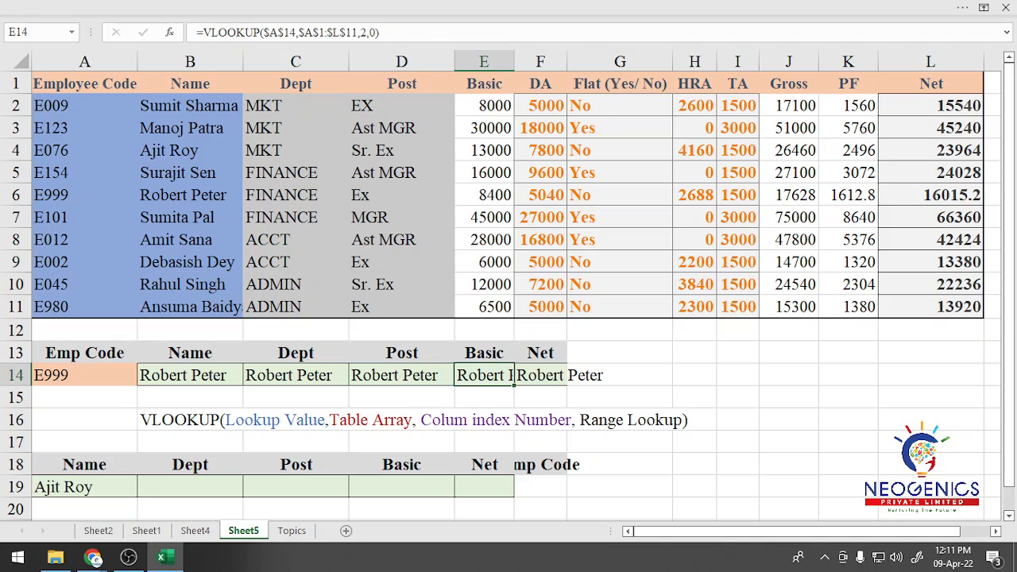
pyautogui.click(540, 375)
pyautogui.click(295, 375)
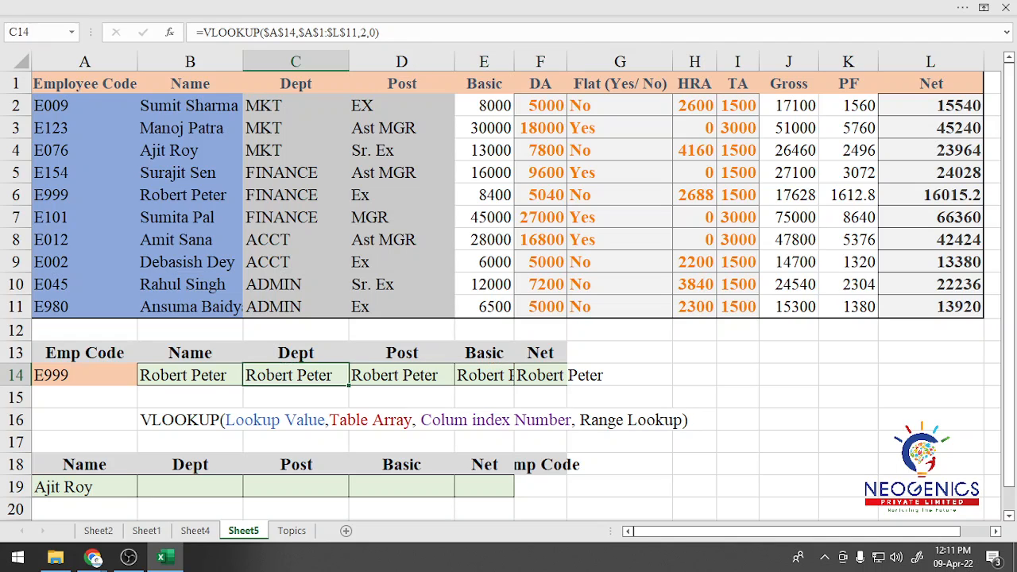
pyautogui.press('F2')
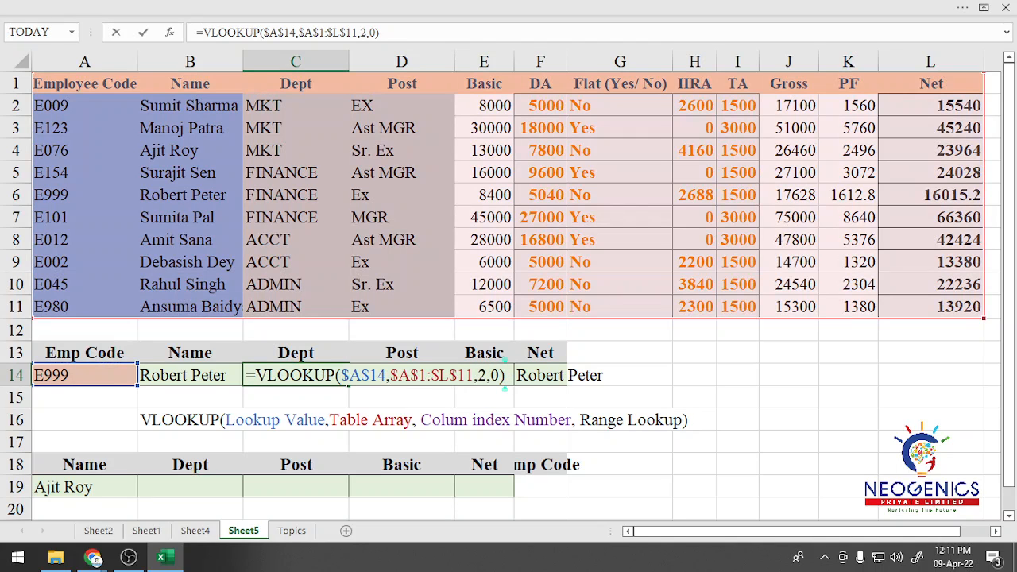
pyautogui.click(486, 375)
pyautogui.press('BackSpace')
pyautogui.write('3')
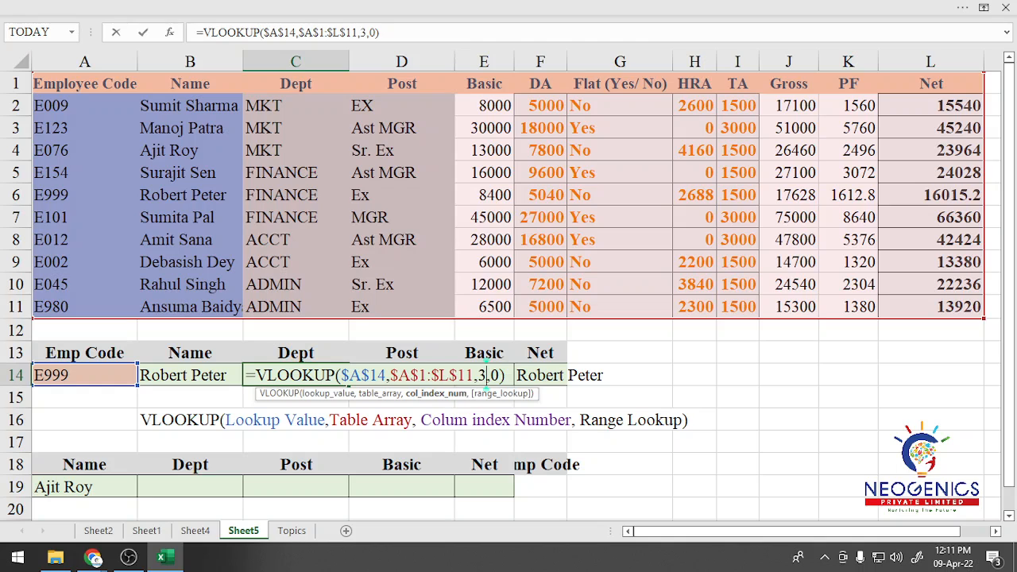
pyautogui.press('Tab')
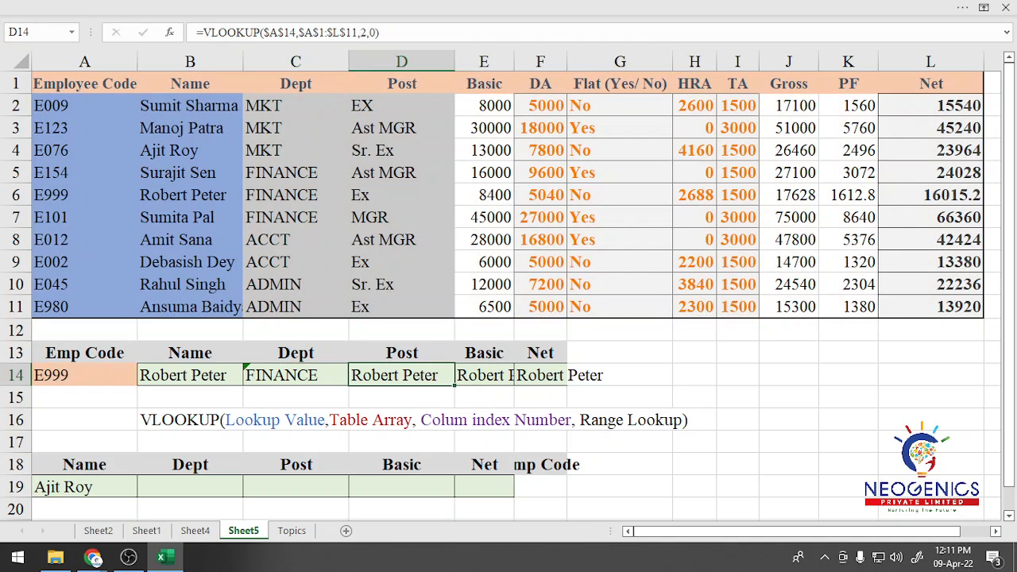
# Change the column index number in D14's VLOOKUP formula to 4 so it returns the Post.
pyautogui.press('F2')
pyautogui.click(597, 375)
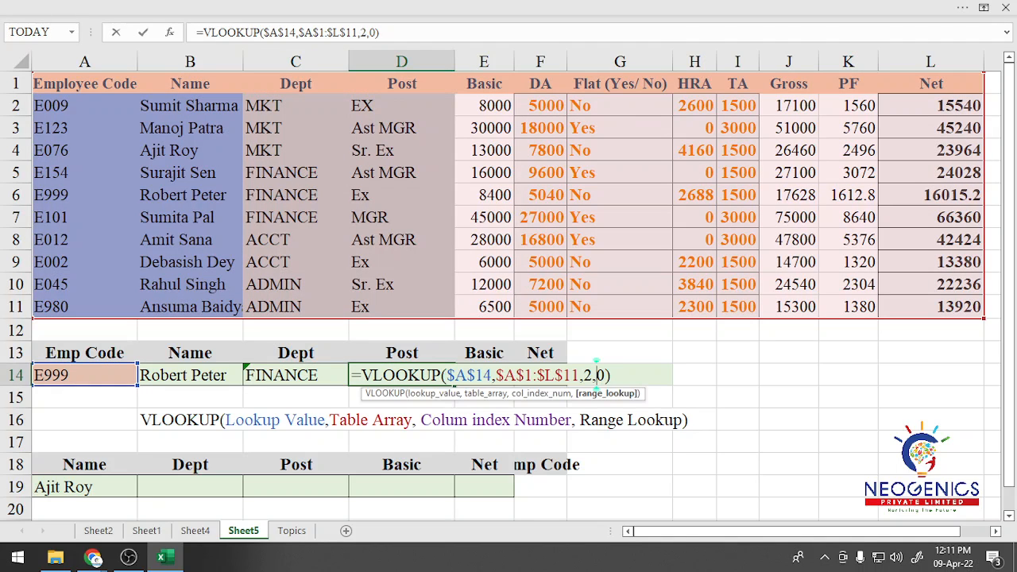
pyautogui.press('BackSpace')
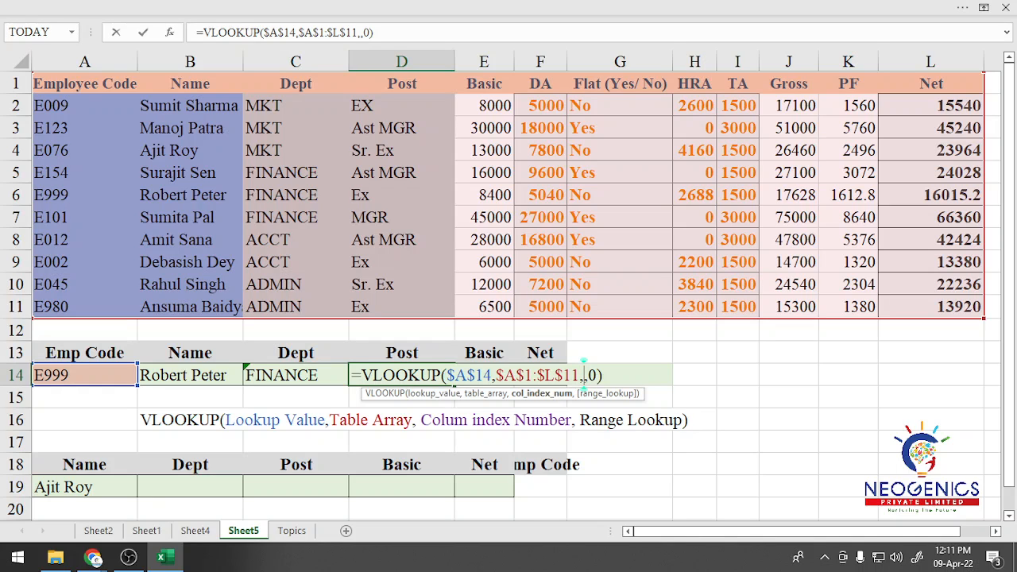
pyautogui.write('4')
pyautogui.press('Tab')
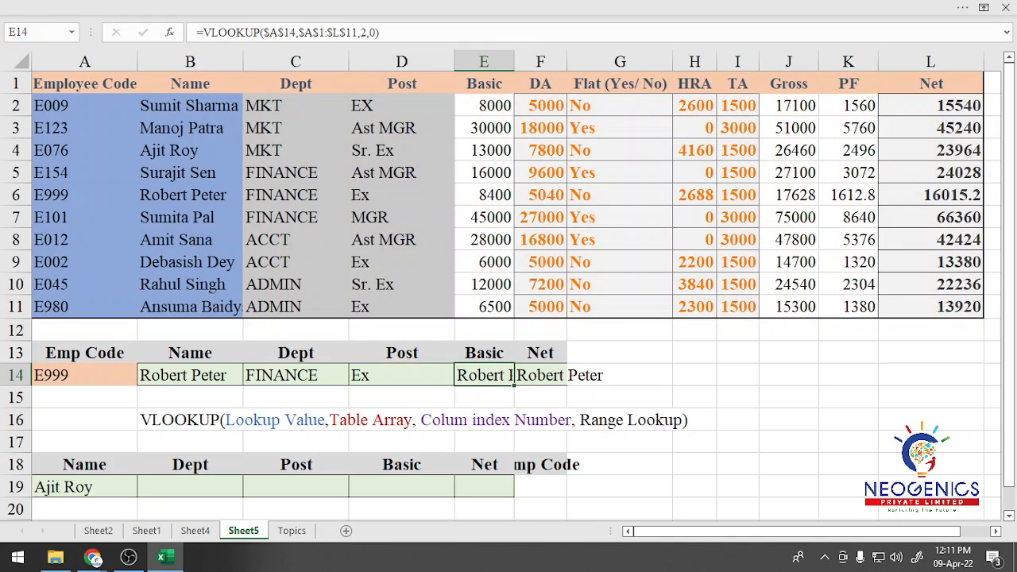
# Change the column index number in E14's VLOOKUP formula to 5 so it returns the Basic salary.
pyautogui.press('F2')
pyautogui.click(690, 373)
pyautogui.press('BackSpace')
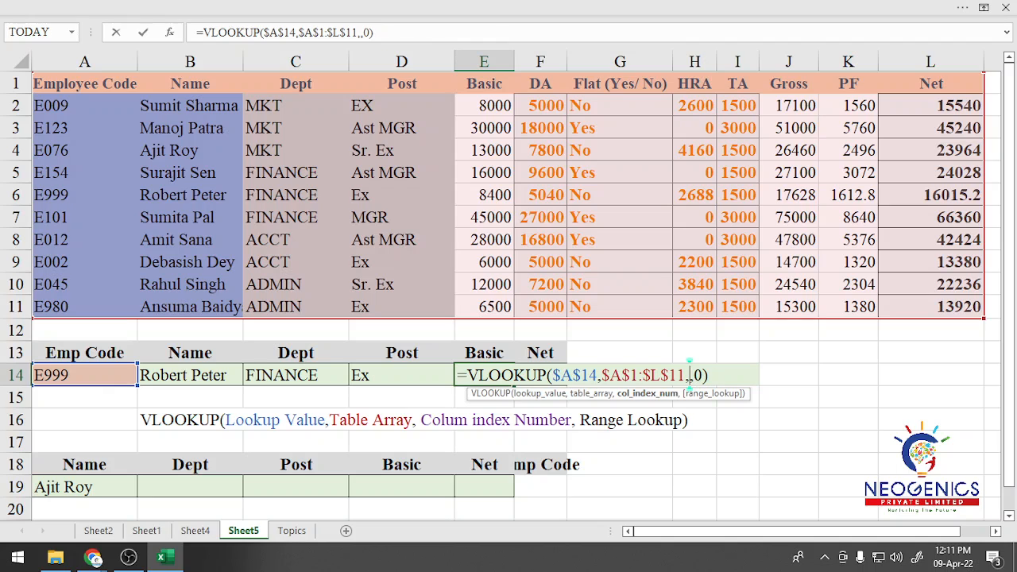
pyautogui.write('5')
pyautogui.press('Tab')
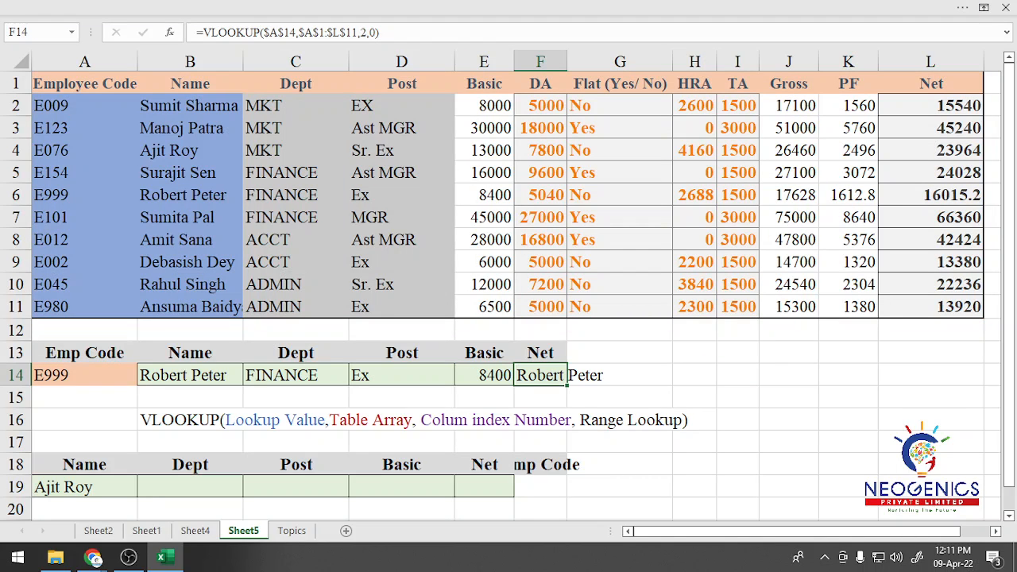
# Change the column index number in F14's VLOOKUP formula to 12 so it returns the Net salary.
pyautogui.click(541, 353)
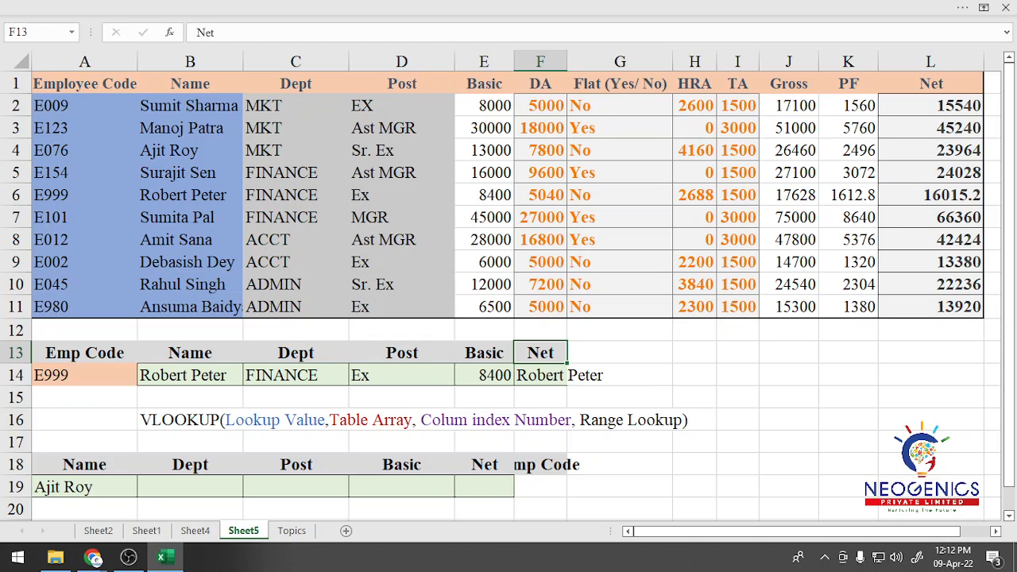
pyautogui.press('Down')
pyautogui.press('F2')
pyautogui.press('Left')
pyautogui.press('Left')
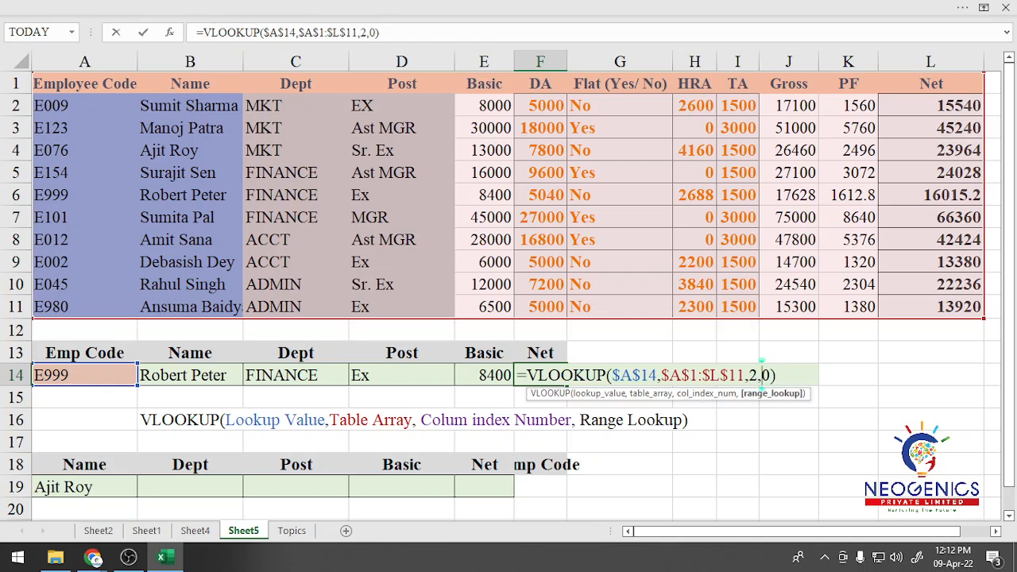
pyautogui.press('Left')
pyautogui.press('BackSpace')
pyautogui.write('12')
pyautogui.press('Return')
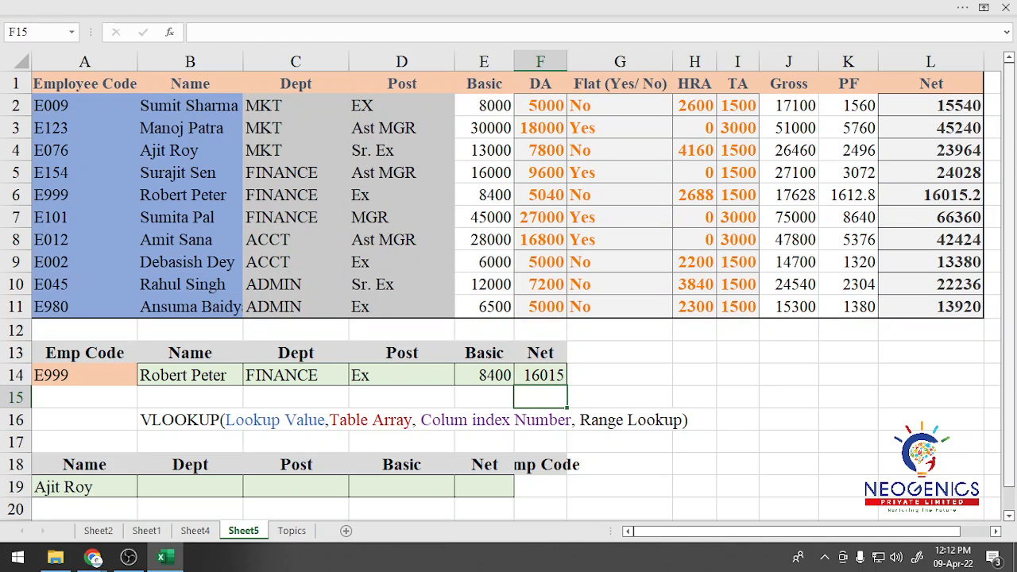
# Choose the code listed in A9 as the Emp Code in A14 to test the lookup row.
pyautogui.click(620, 375)
pyautogui.click(135, 377)
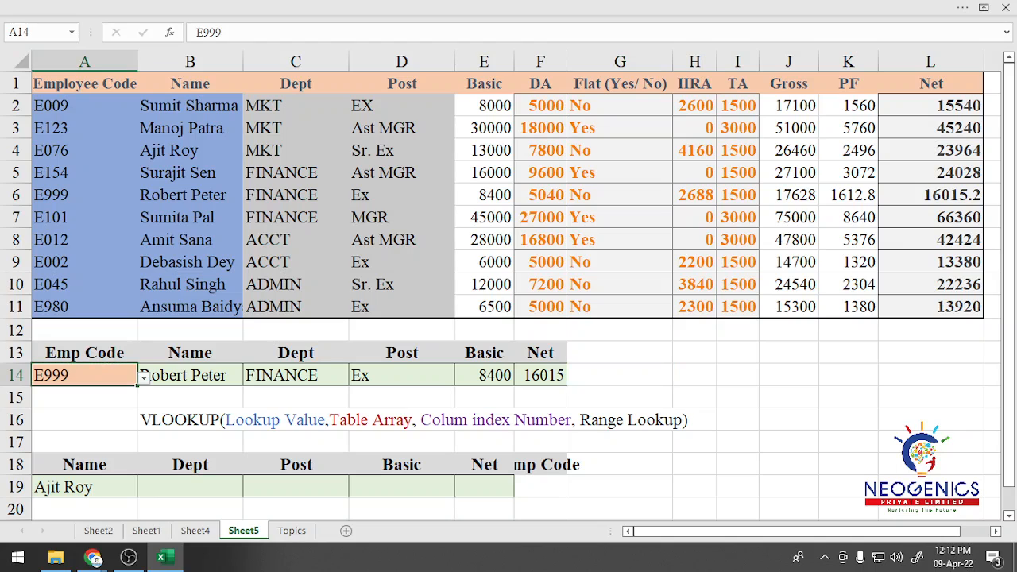
pyautogui.click(143, 377)
pyautogui.click(20, 492)
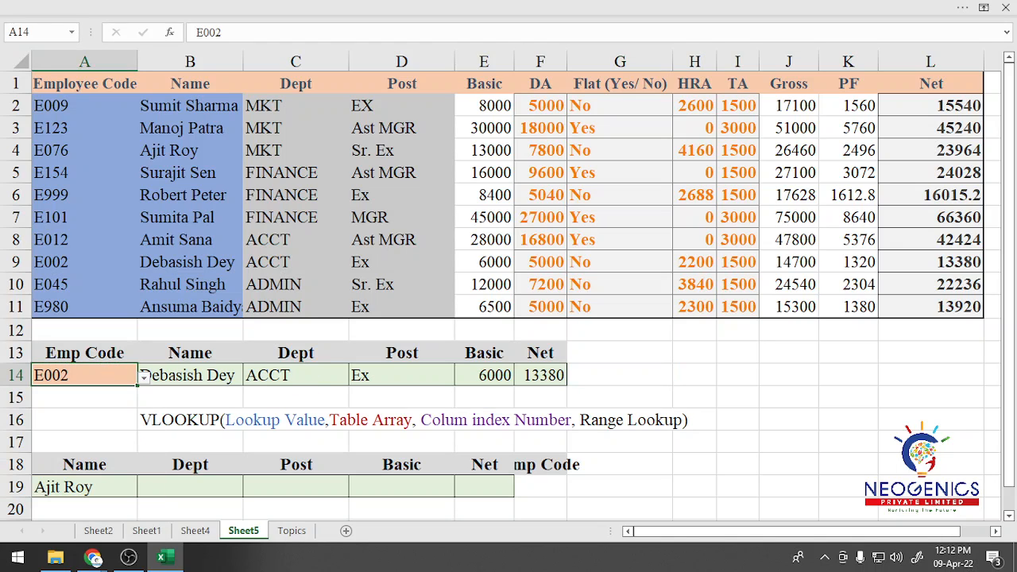
# Check the looked-up details in B14:F14 and examine the Name, Dept and Post formulas.
pyautogui.click(620, 375)
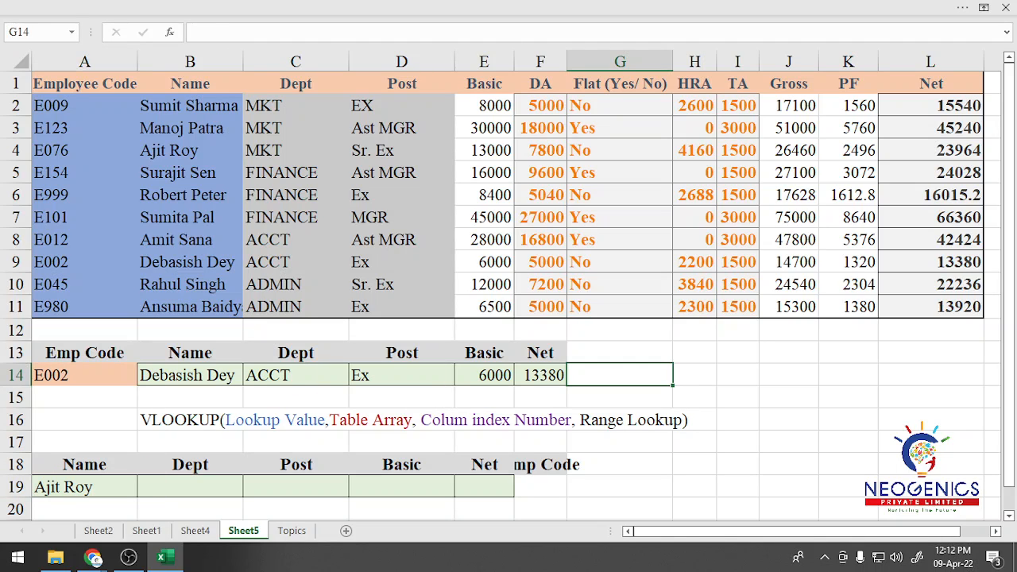
pyautogui.moveTo(190, 375); pyautogui.dragTo(554, 377)
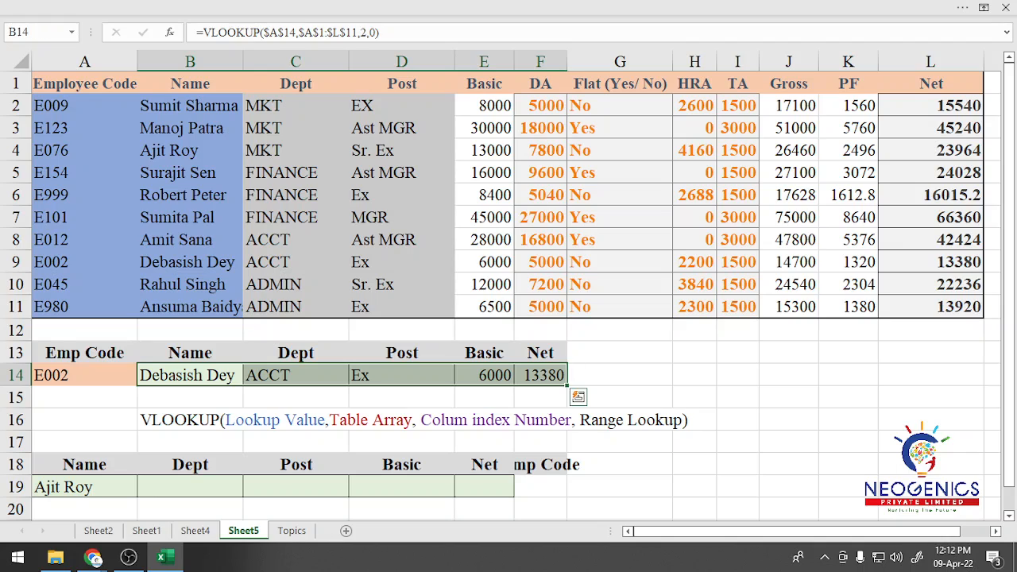
pyautogui.click(620, 375)
pyautogui.click(190, 375)
pyautogui.click(295, 375)
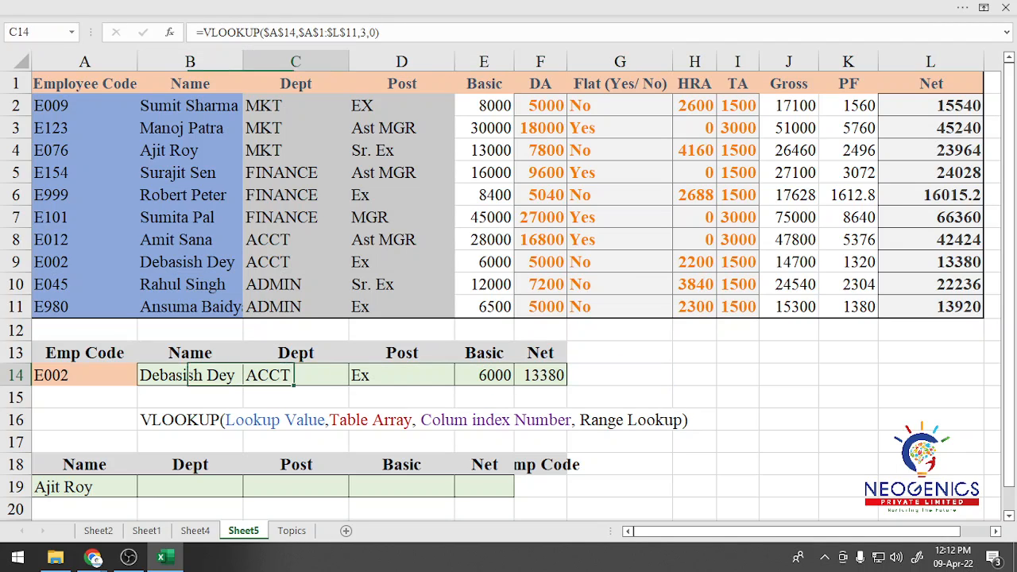
pyautogui.click(401, 375)
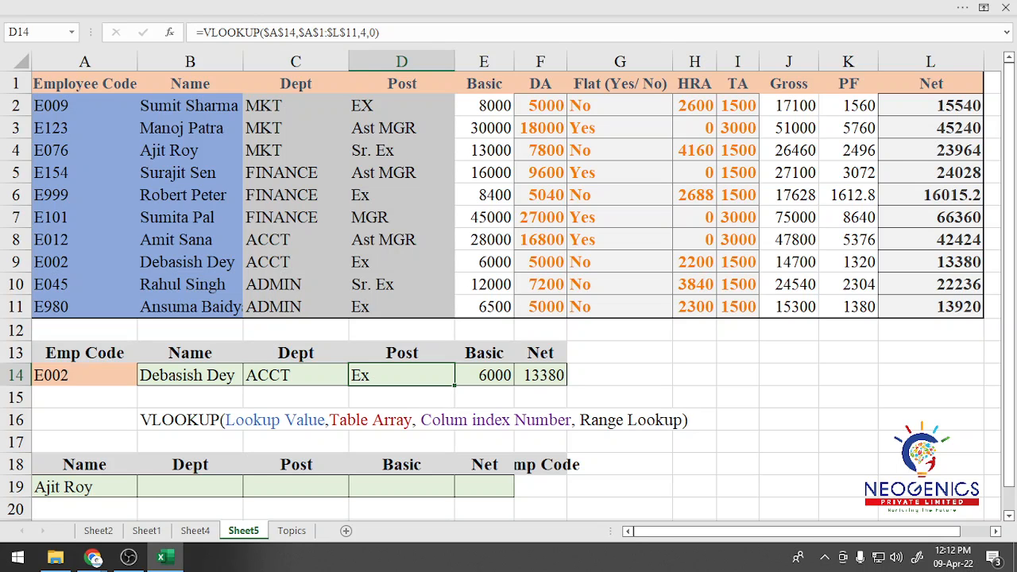
pyautogui.scroll(-2, 508, 292)
pyautogui.scroll(-2, 508, 291)
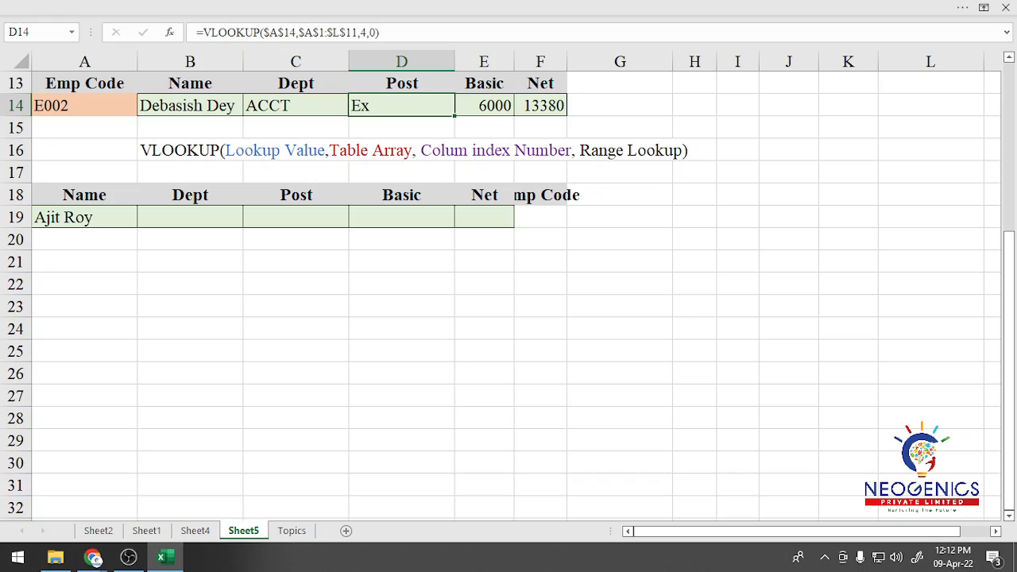
pyautogui.scroll(4, 508, 291)
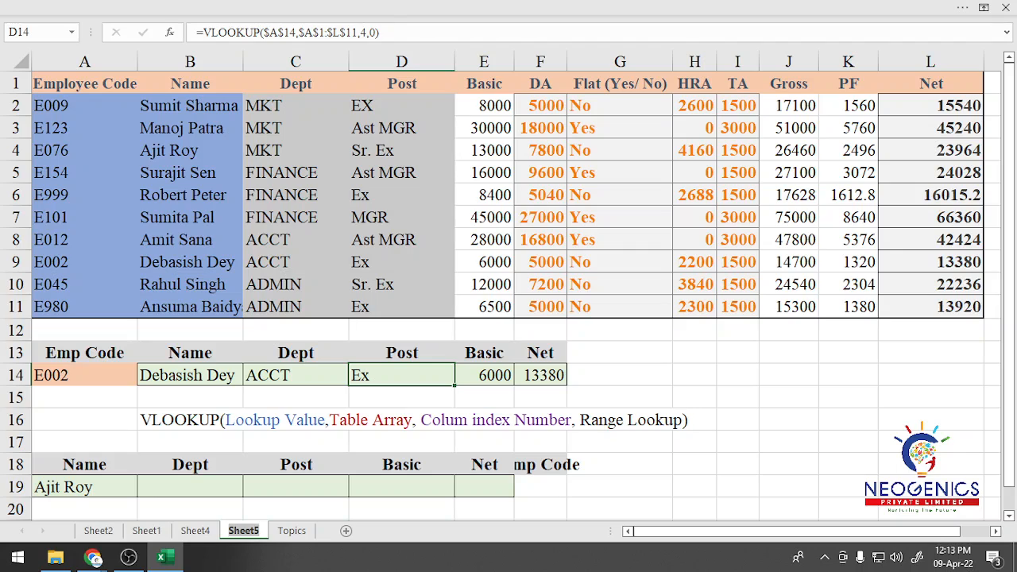
# Rename Sheet5 as Lookup.
pyautogui.doubleClick(243, 530)
pyautogui.write('Lookup')
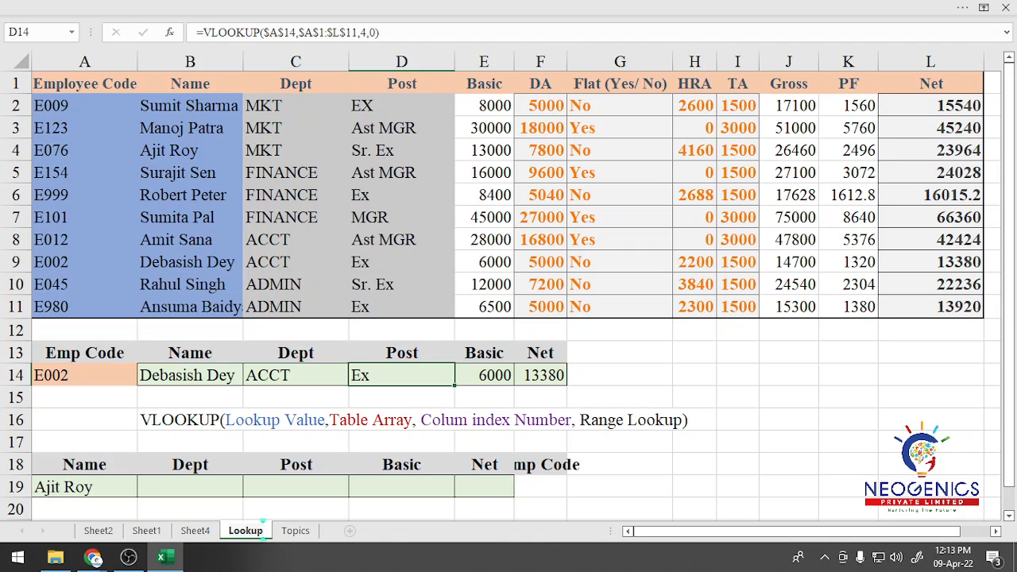
pyautogui.press('Return')
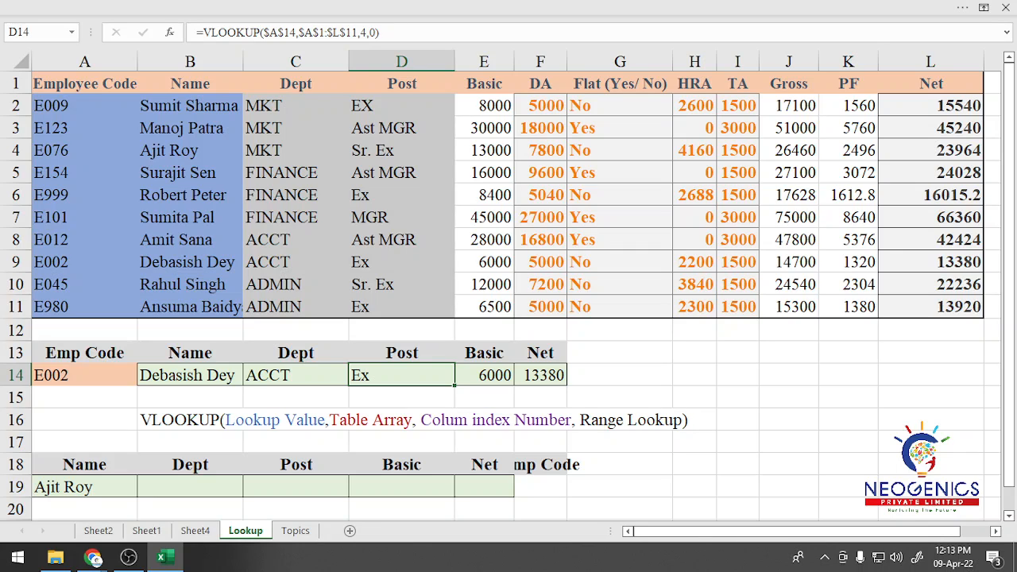
# Create a copy of the Lookup sheet in Day4.xlsx, placed before Sheet2.
pyautogui.rightClick(244, 530)
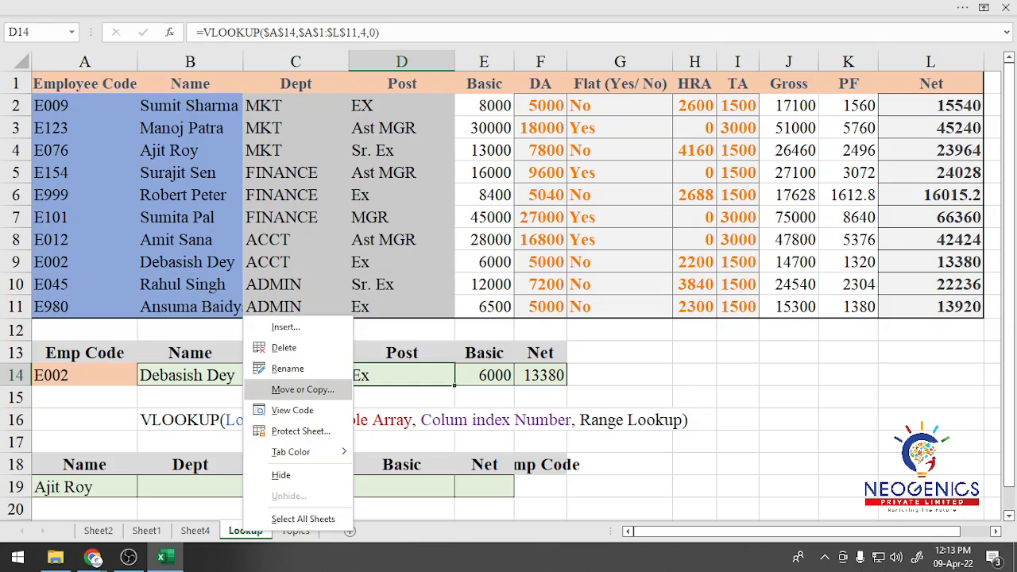
pyautogui.click(302, 389)
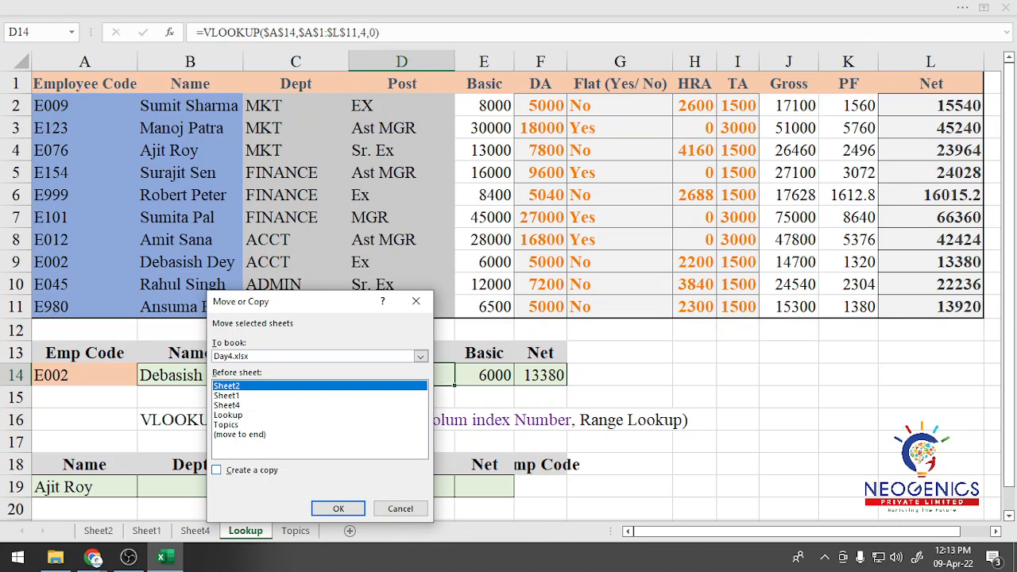
pyautogui.click(217, 470)
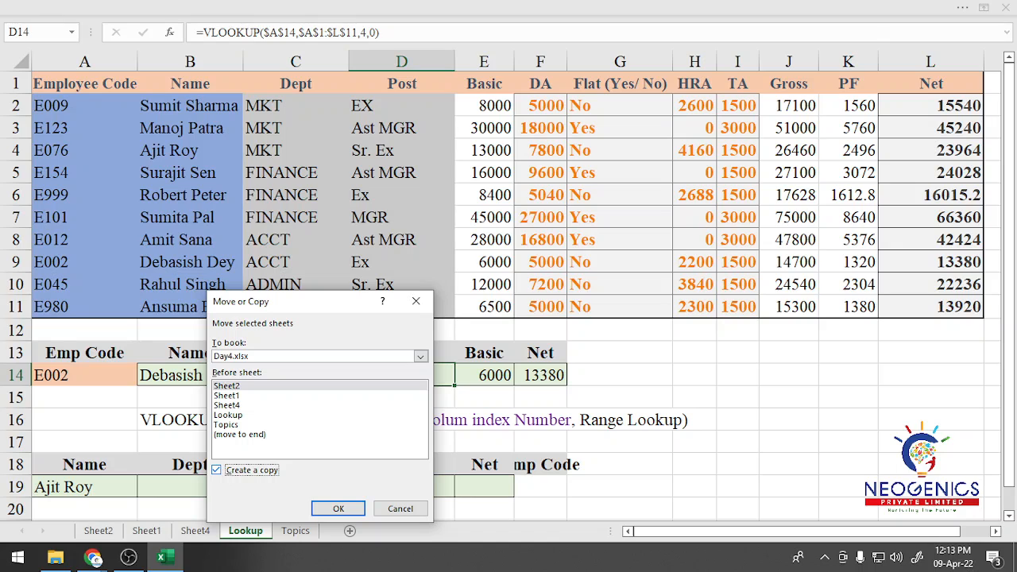
pyautogui.click(338, 509)
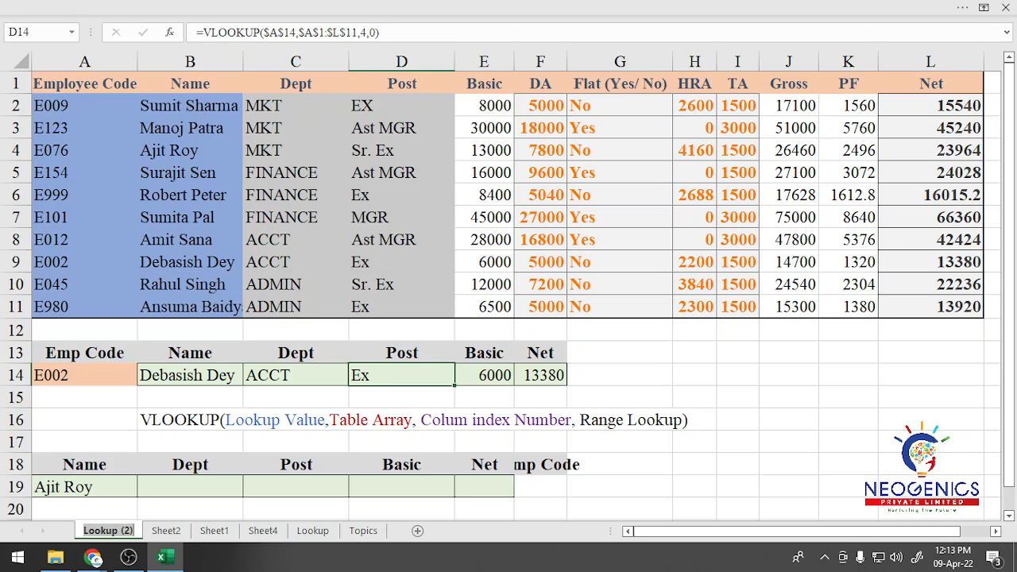
# Rename the copied Lookup sheet as Index+Match.
pyautogui.write('Index')
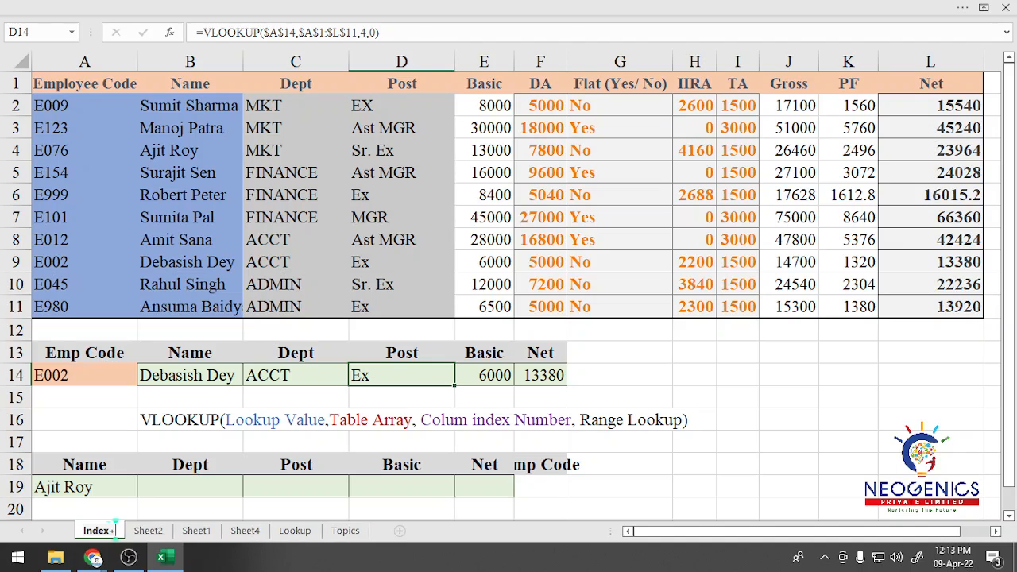
pyautogui.write('+Match')
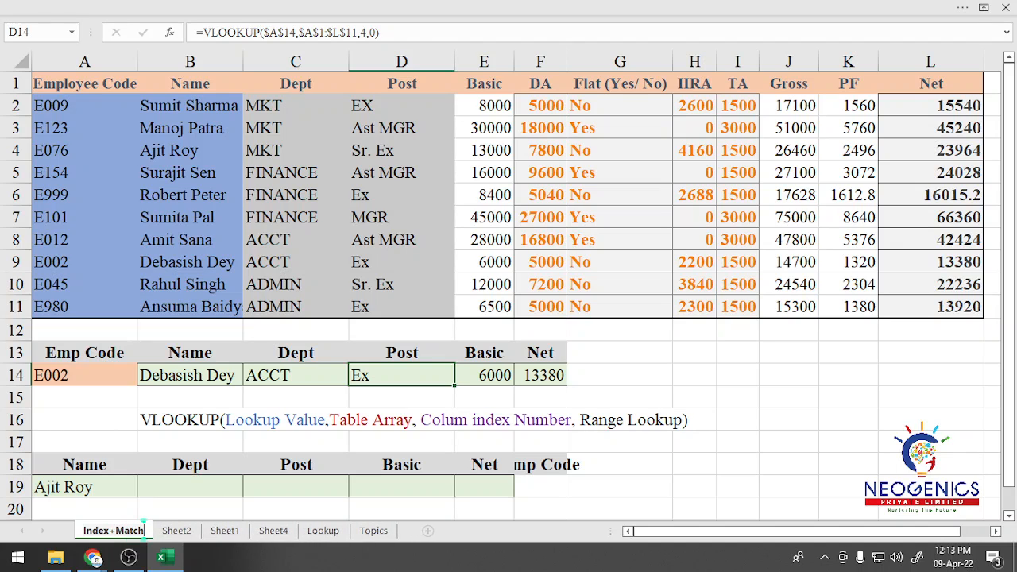
pyautogui.press('Return')
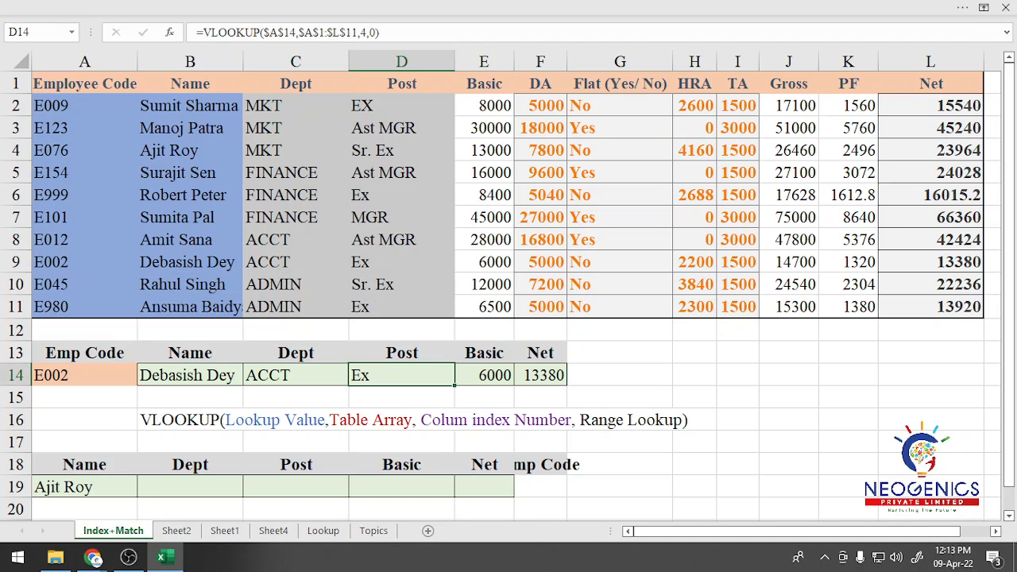
# Delete rows 16 to 19, holding the VLOOKUP syntax note and the name lookup block, from the Index+Match sheet.
pyautogui.click(619, 464)
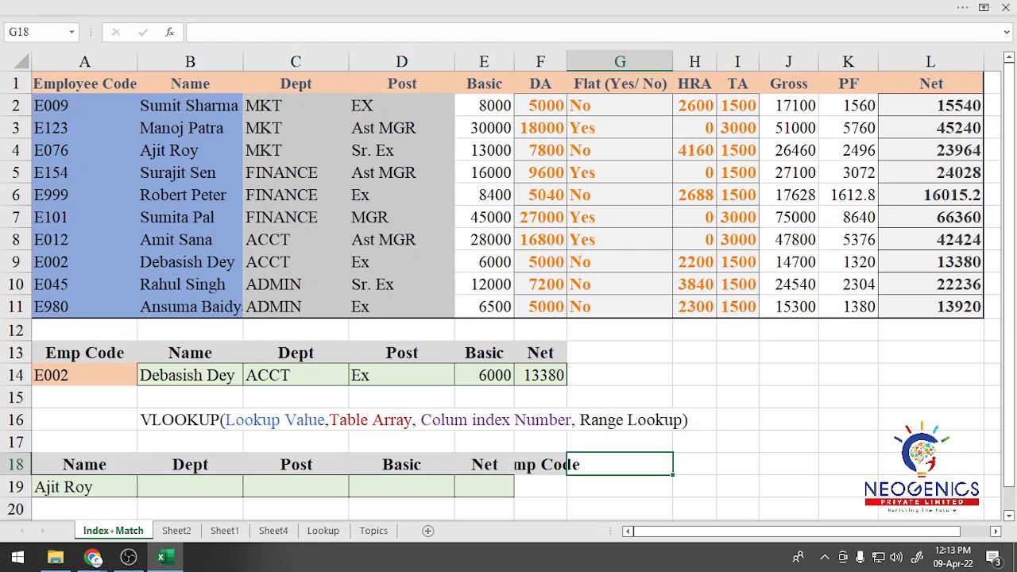
pyautogui.moveTo(84, 420); pyautogui.dragTo(636, 486)
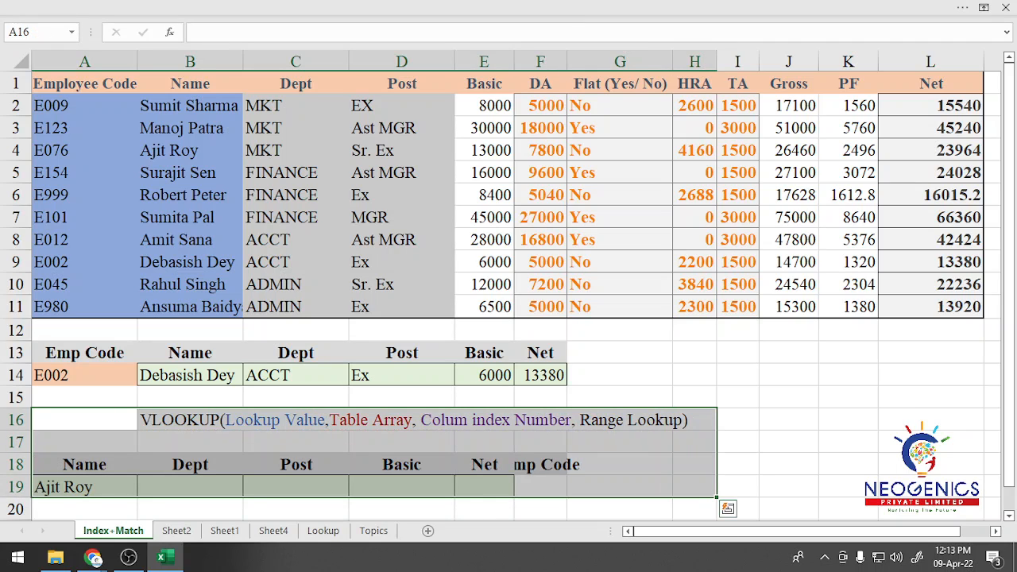
pyautogui.moveTo(16, 420); pyautogui.dragTo(16, 487)
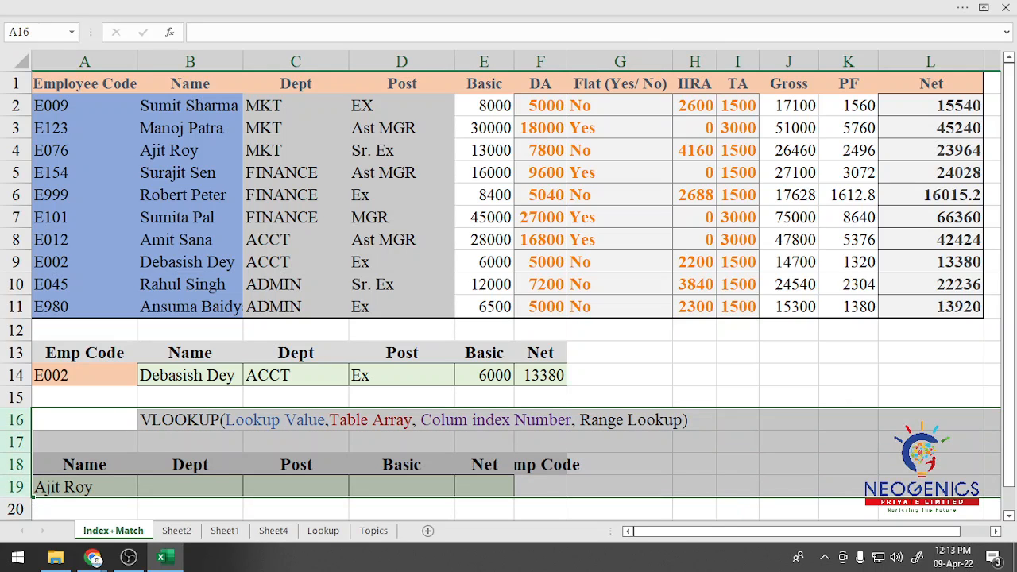
pyautogui.rightClick(16, 486)
pyautogui.click(60, 304)
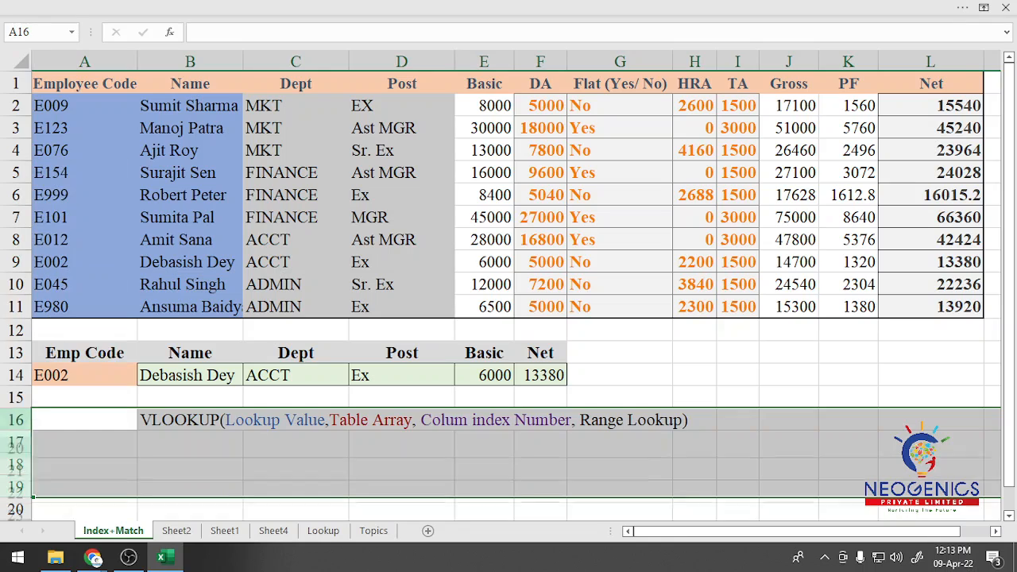
# Clear the Name, Dept, Post, Basic and Net results in B14:F14 of the employee lookup row.
pyautogui.click(84, 464)
pyautogui.click(190, 420)
pyautogui.moveTo(190, 375); pyautogui.dragTo(540, 375)
pyautogui.press('Delete')
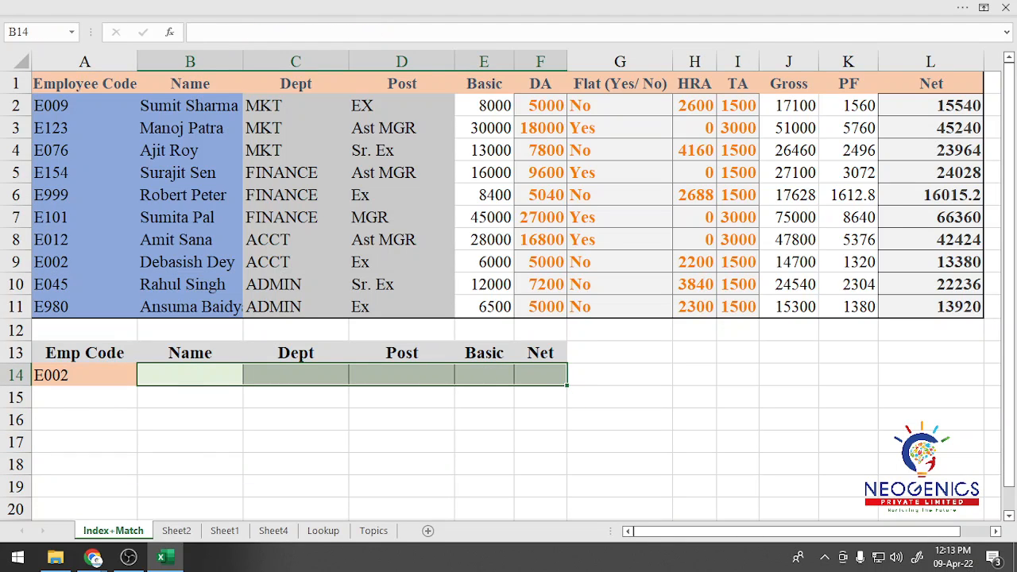
pyautogui.click(401, 442)
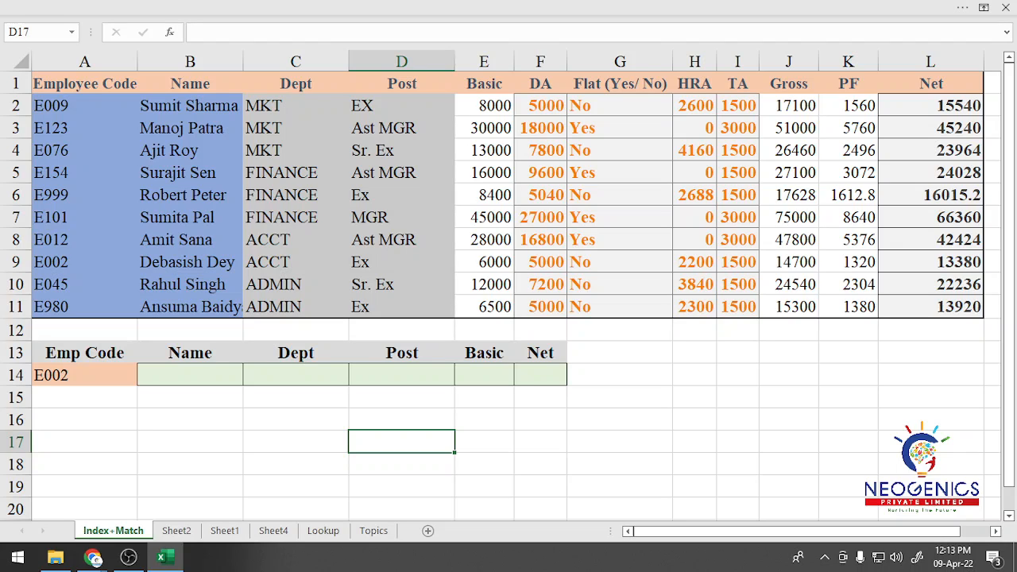
# Enter the note "Index" in B17 with the description "returns the values" in C17.
pyautogui.click(155, 442)
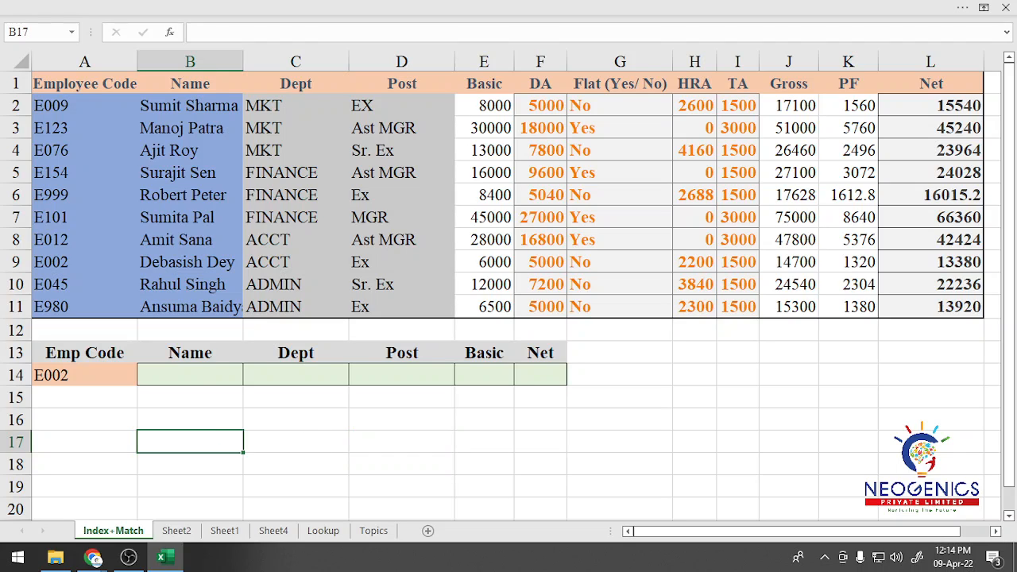
pyautogui.write('Index')
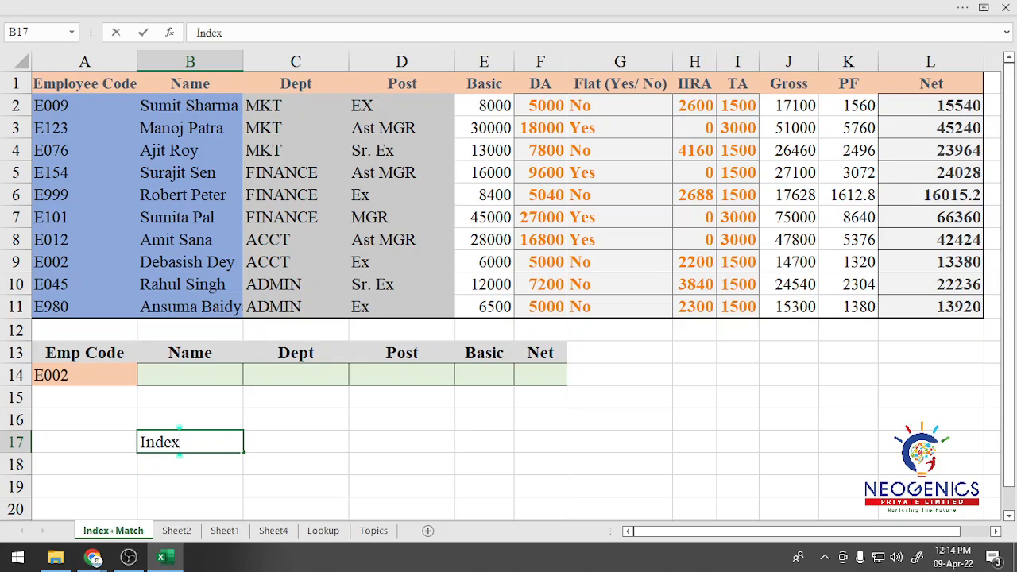
pyautogui.press('Return')
pyautogui.press('Right')
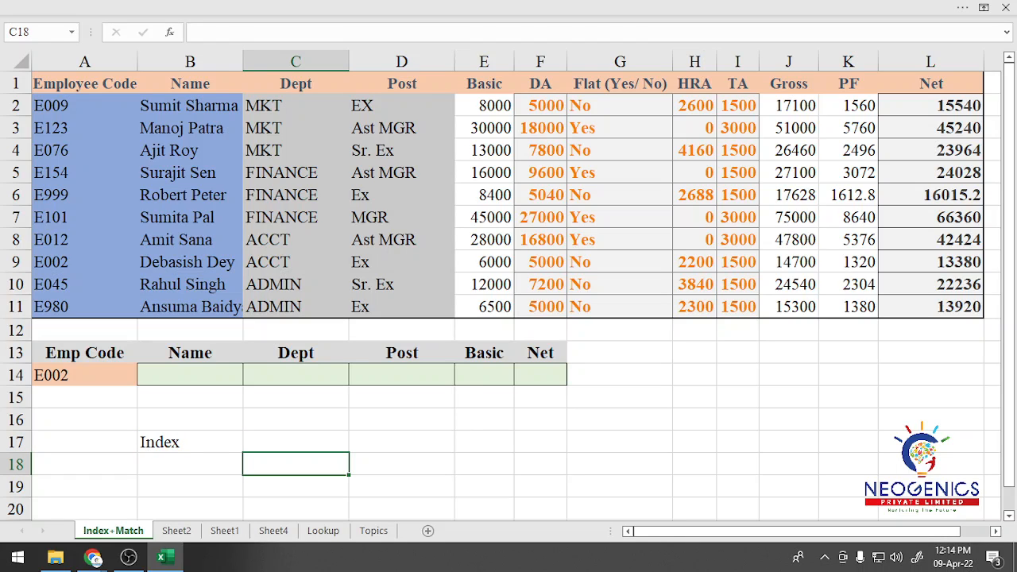
pyautogui.press('Up')
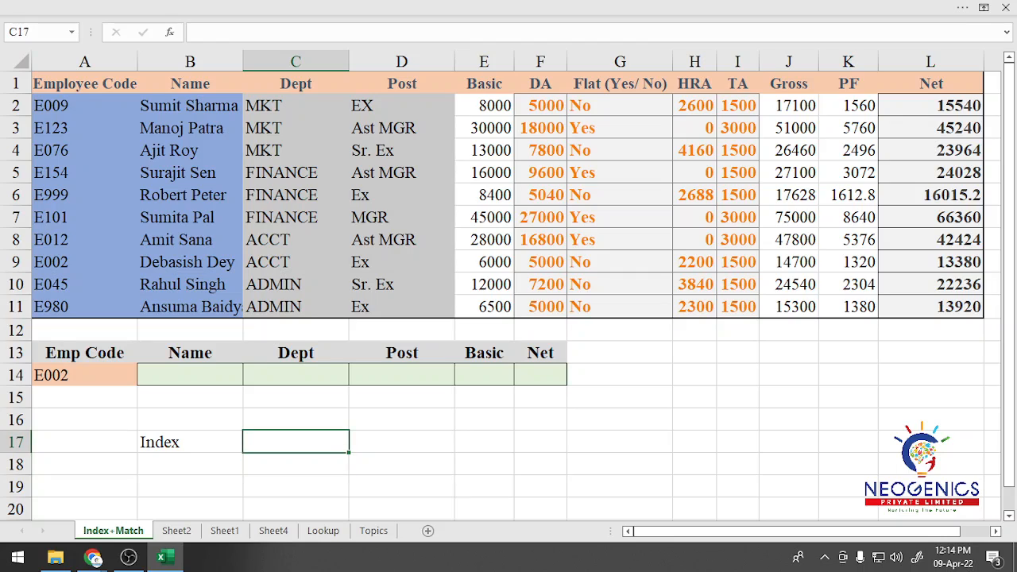
pyautogui.press('Down')
pyautogui.press('Up')
pyautogui.write('returns the ')
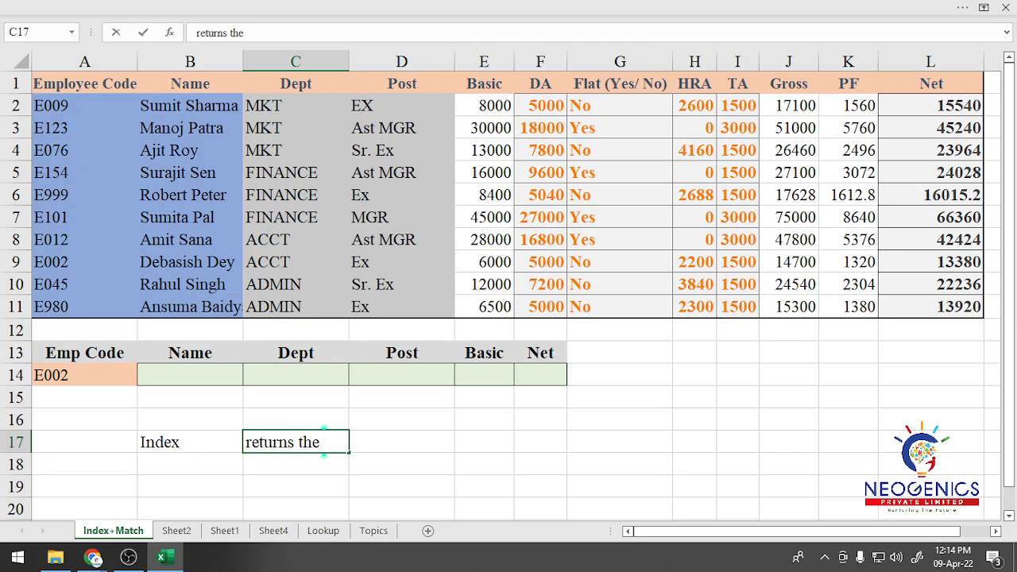
pyautogui.write('values')
pyautogui.press('Return')
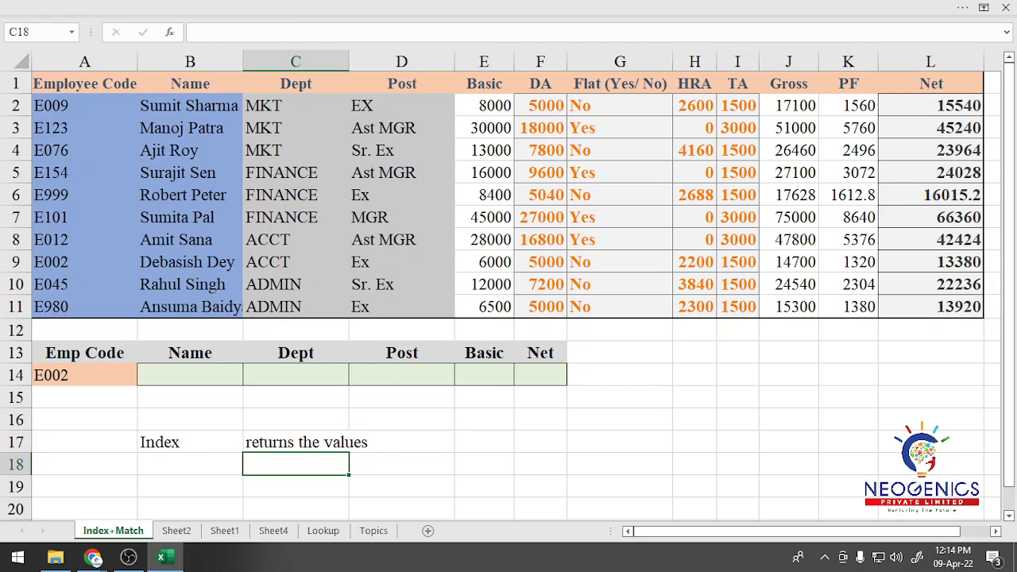
# Enter the note "Match" in B19 with the description "returns the position" in C19.
pyautogui.click(190, 487)
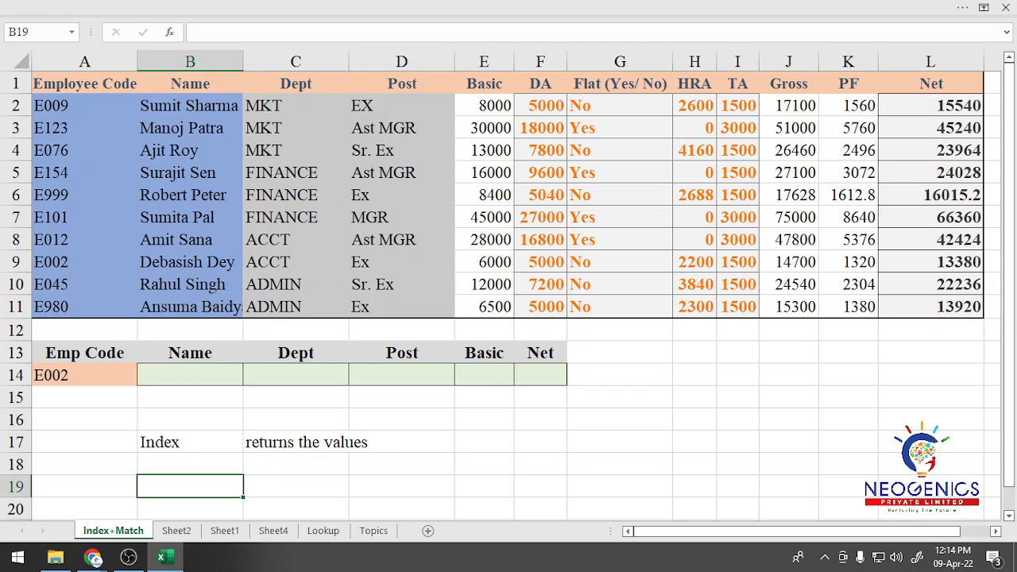
pyautogui.write('Match')
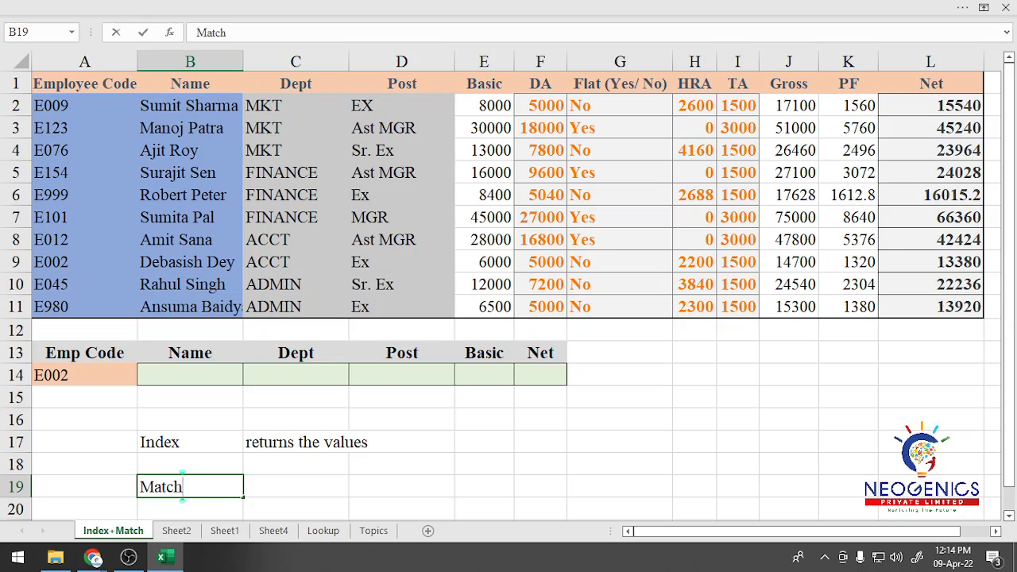
pyautogui.press('Tab')
pyautogui.write('retur')
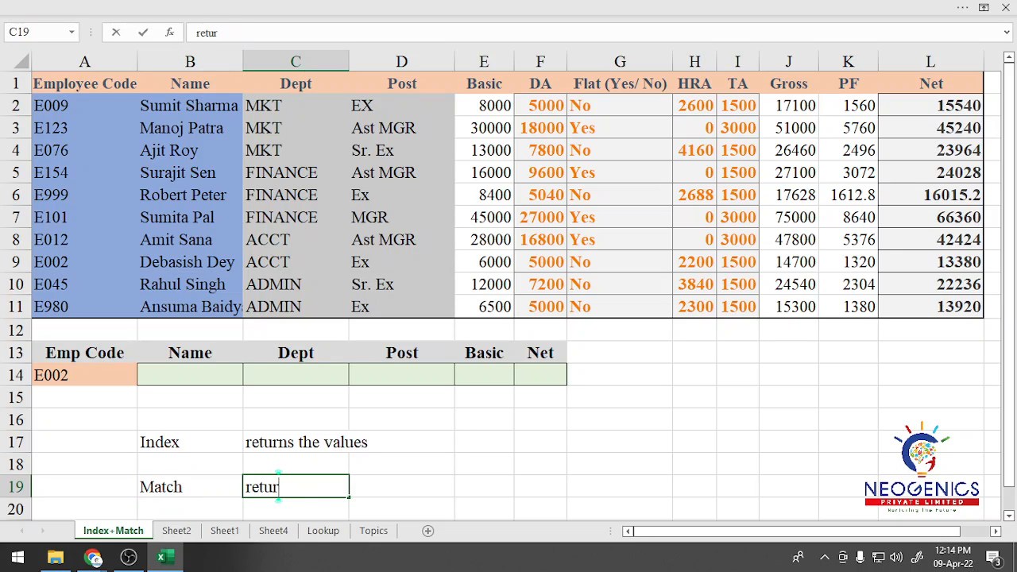
pyautogui.write('ns the p')
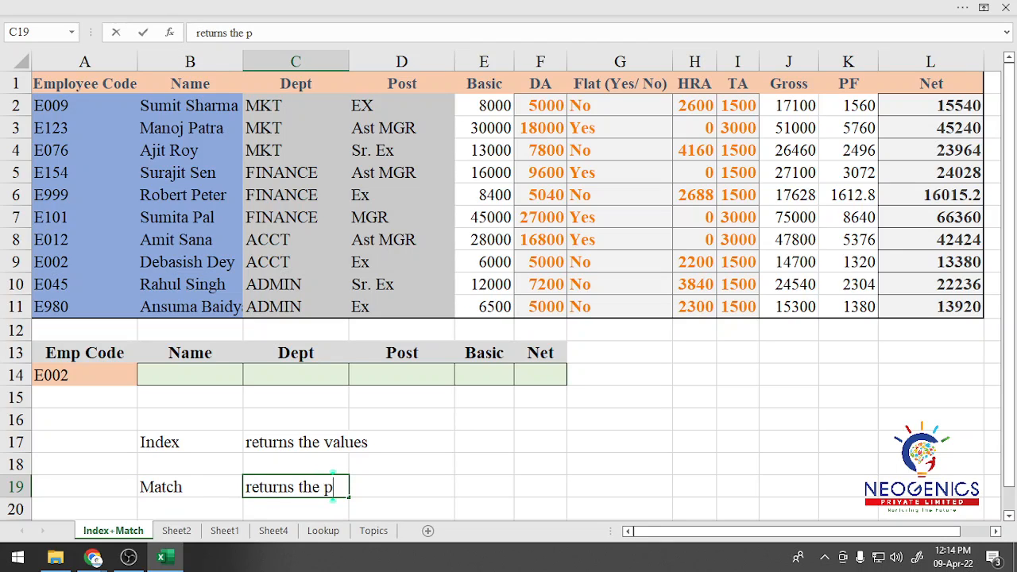
pyautogui.write('osition')
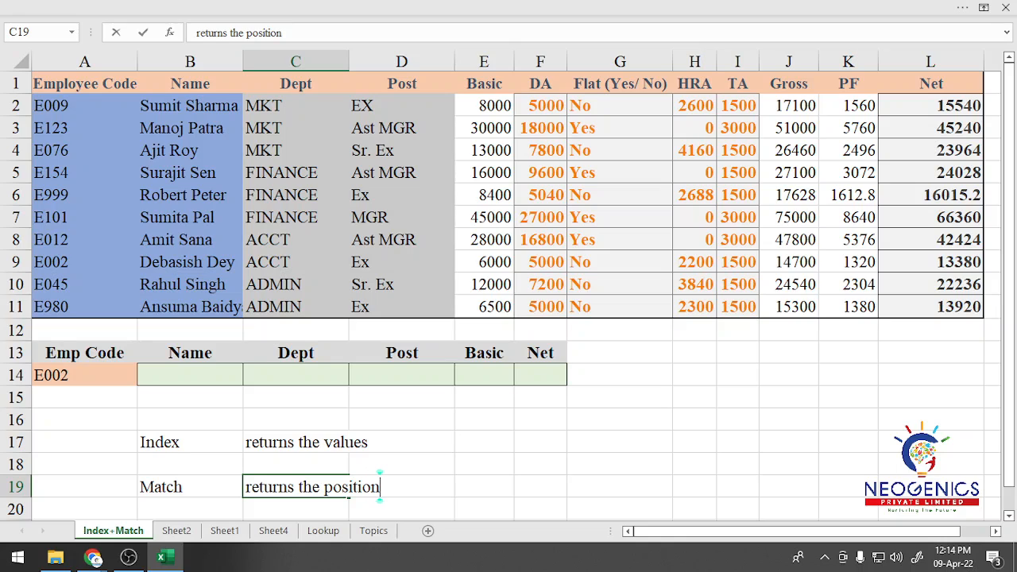
pyautogui.press('Return')
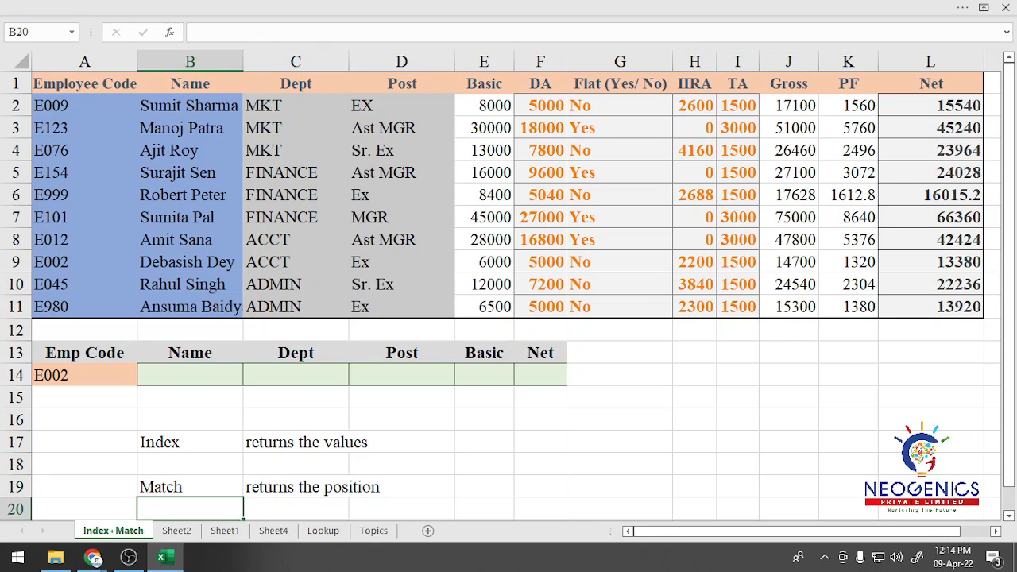
pyautogui.click(401, 464)
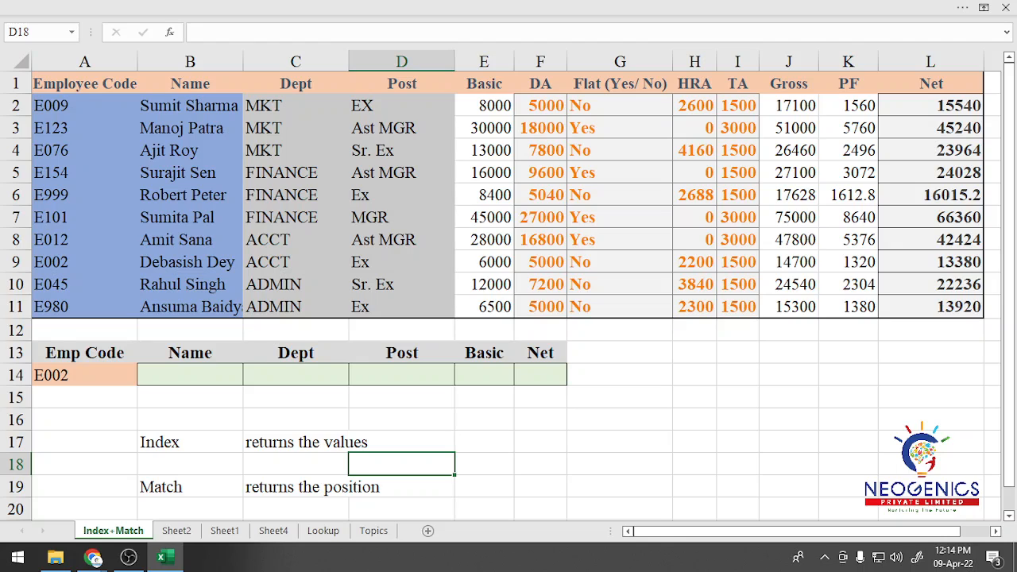
pyautogui.moveTo(84, 104); pyautogui.dragTo(84, 307)
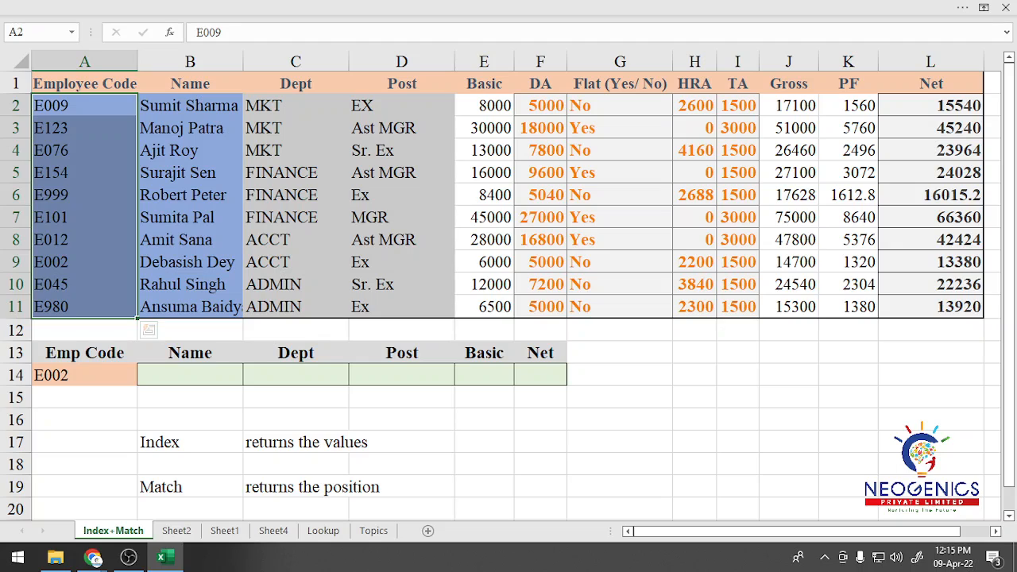
pyautogui.click(190, 487)
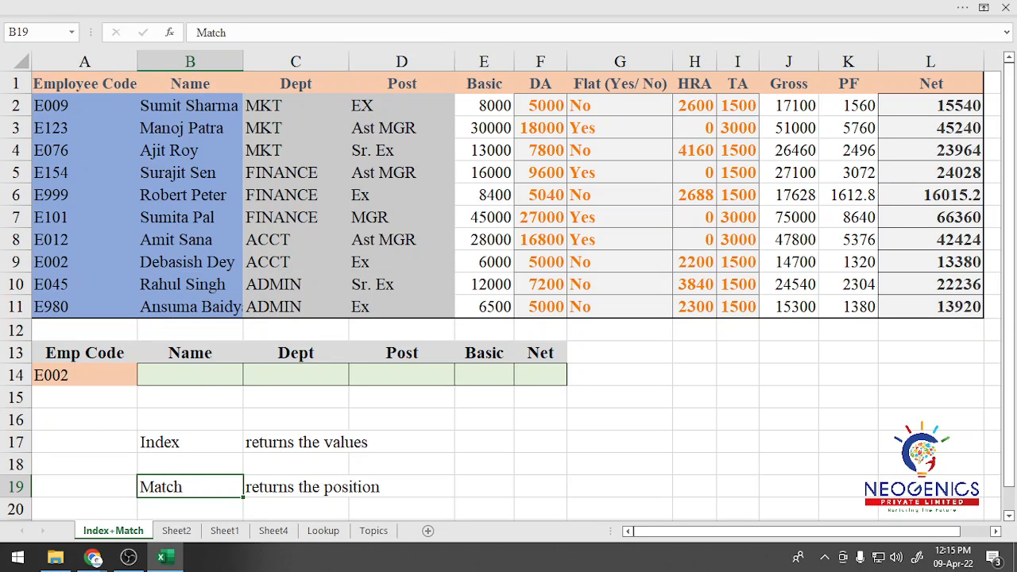
pyautogui.click(190, 443)
pyautogui.click(189, 488)
pyautogui.click(348, 443)
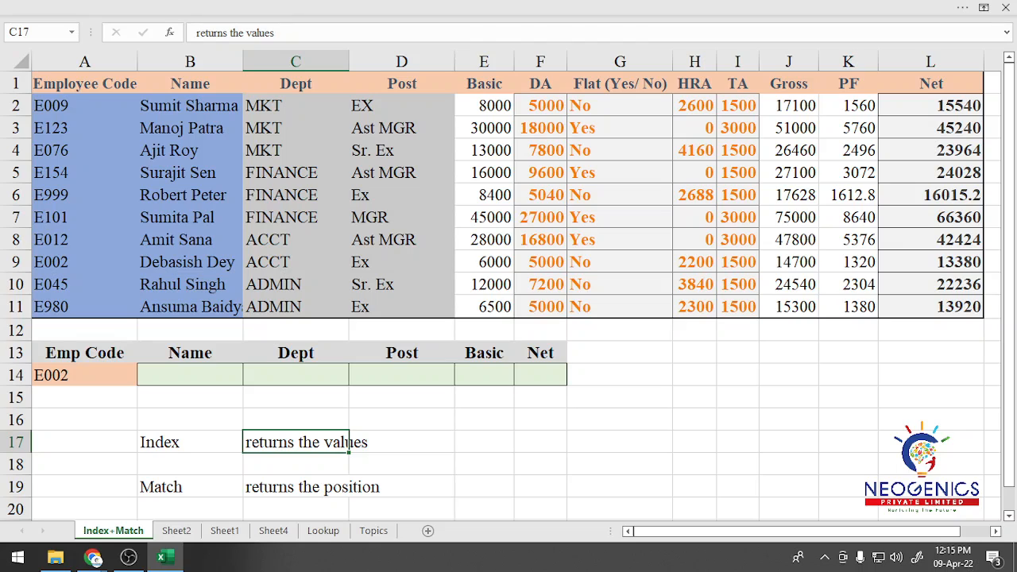
# Enter the syntax note "INDEX(array,rownumber,column number)" as plain text without an equals sign in E17.
pyautogui.click(484, 442)
pyautogui.write('=ind')
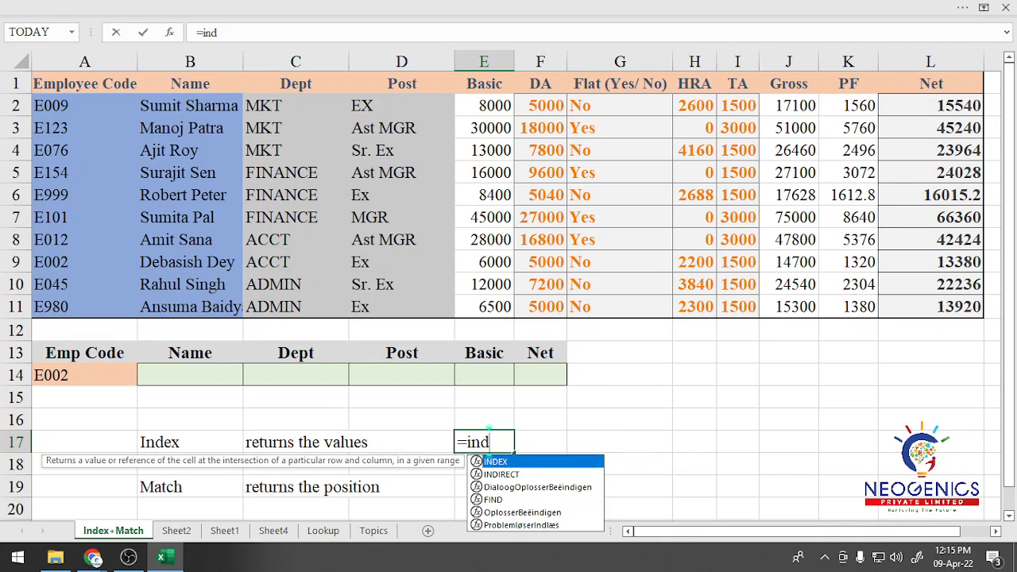
pyautogui.press('Tab')
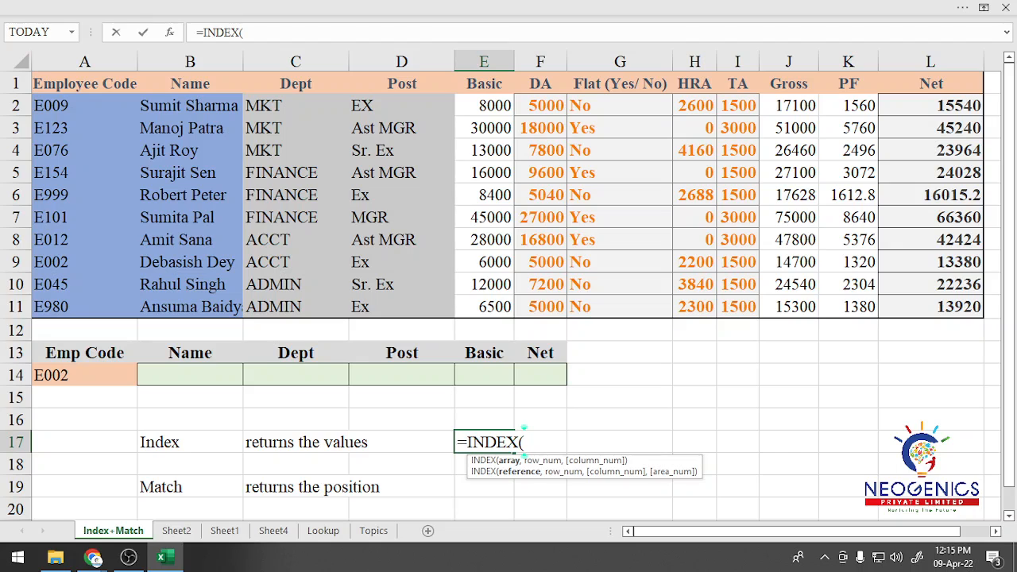
pyautogui.write('a')
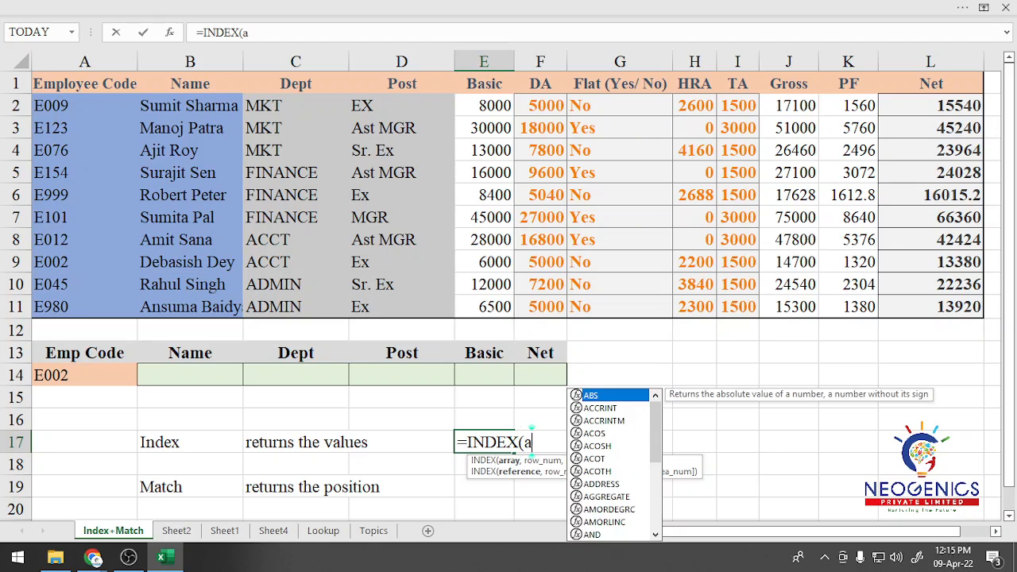
pyautogui.write('rray')
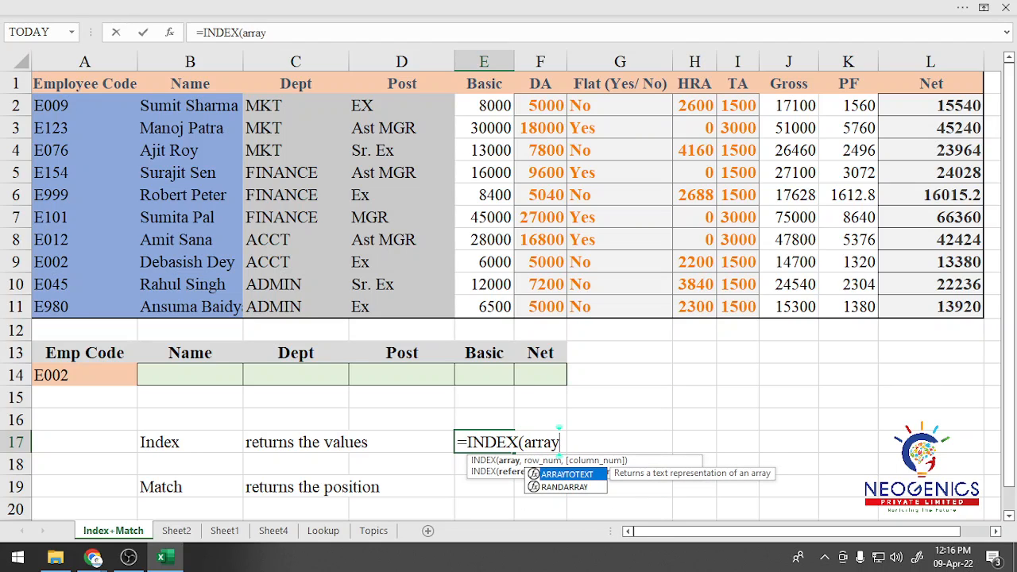
pyautogui.write(',')
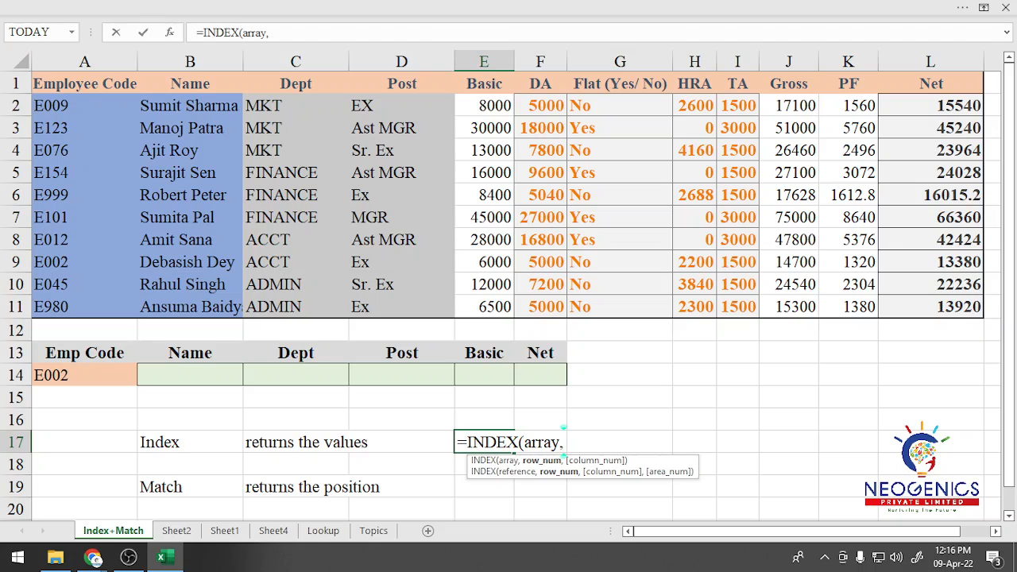
pyautogui.write('row')
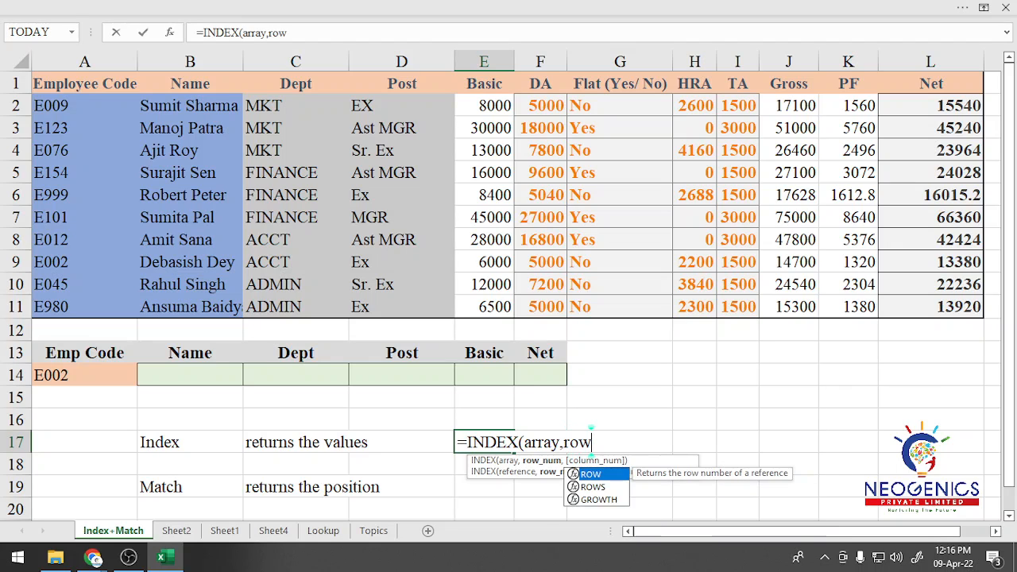
pyautogui.write('number')
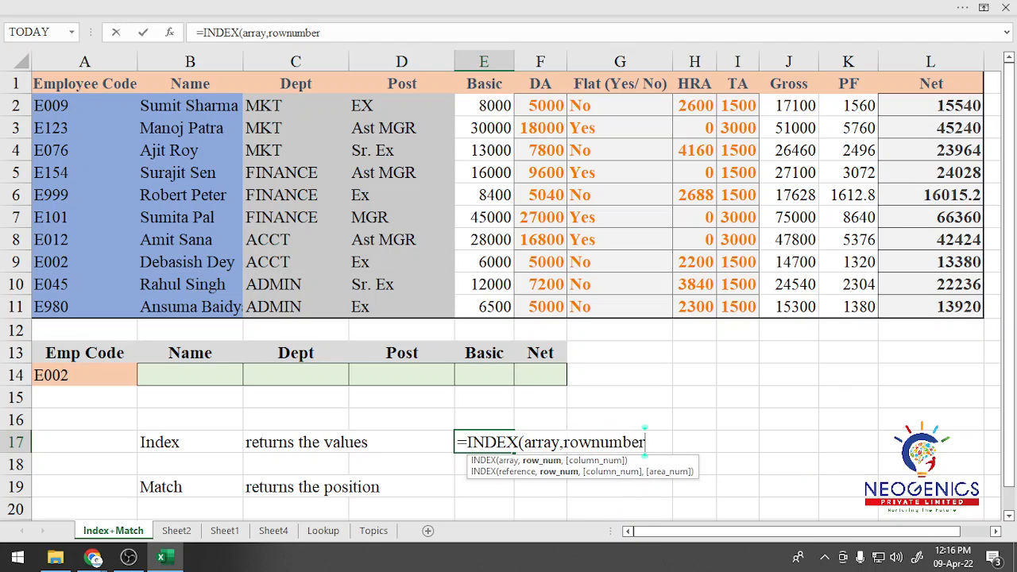
pyautogui.write(',col')
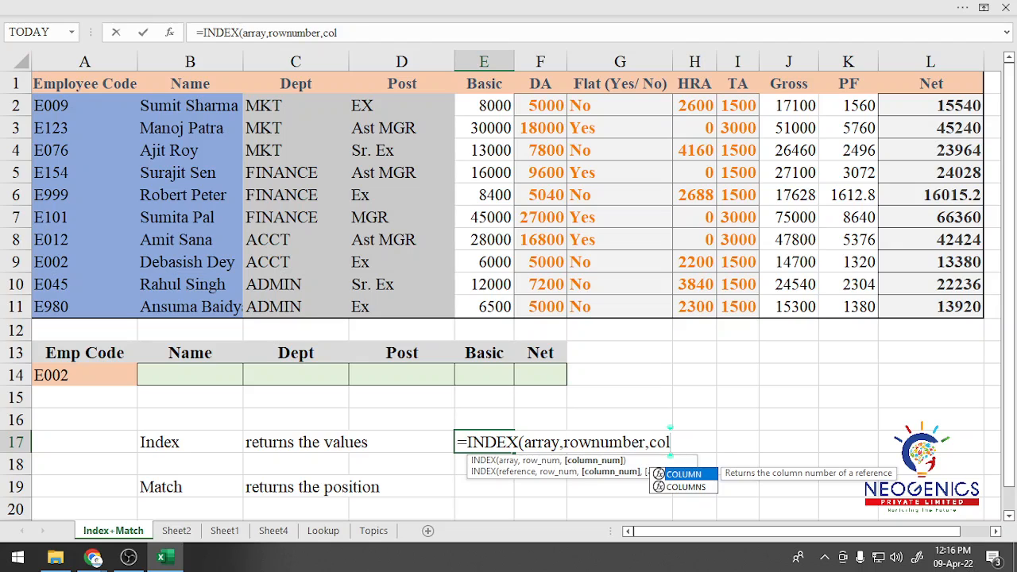
pyautogui.write('umn ')
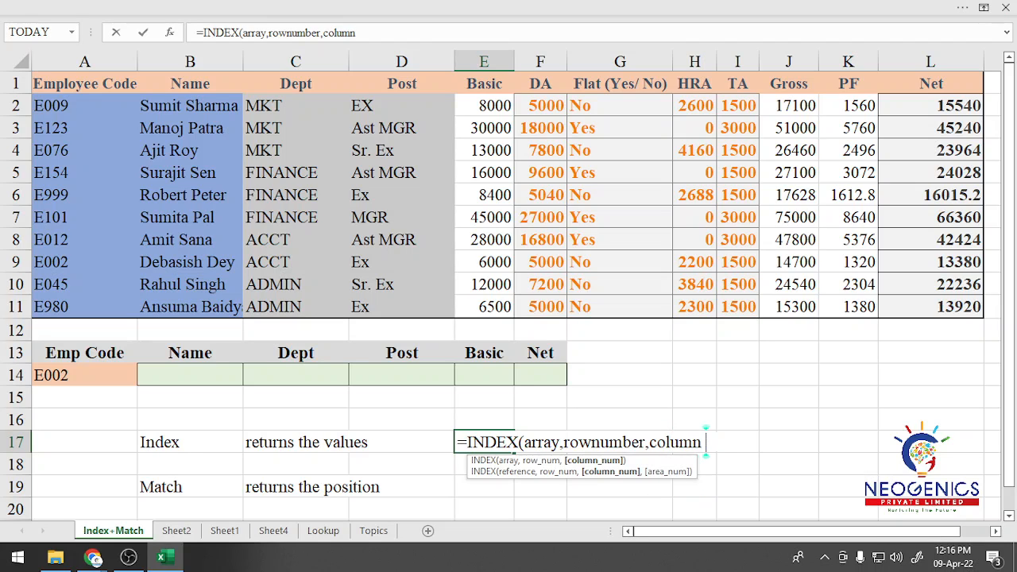
pyautogui.write('number)')
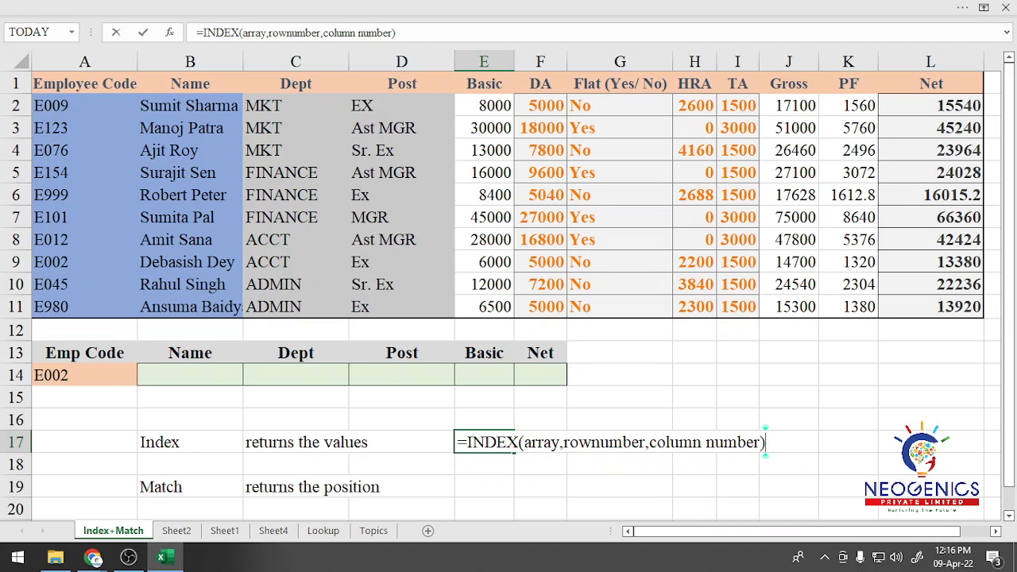
pyautogui.press('Home')
pyautogui.press('Delete')
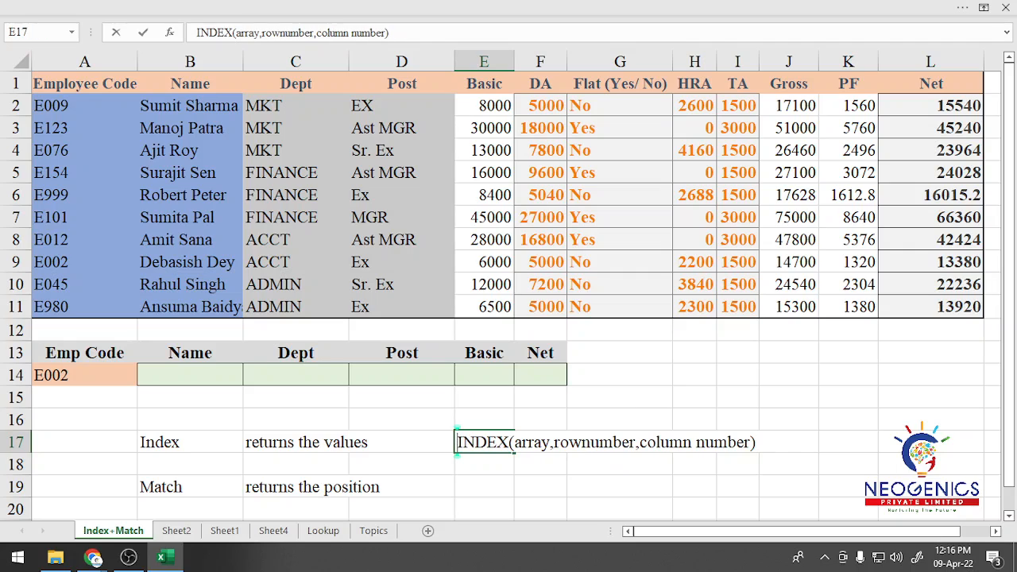
pyautogui.press('Return')
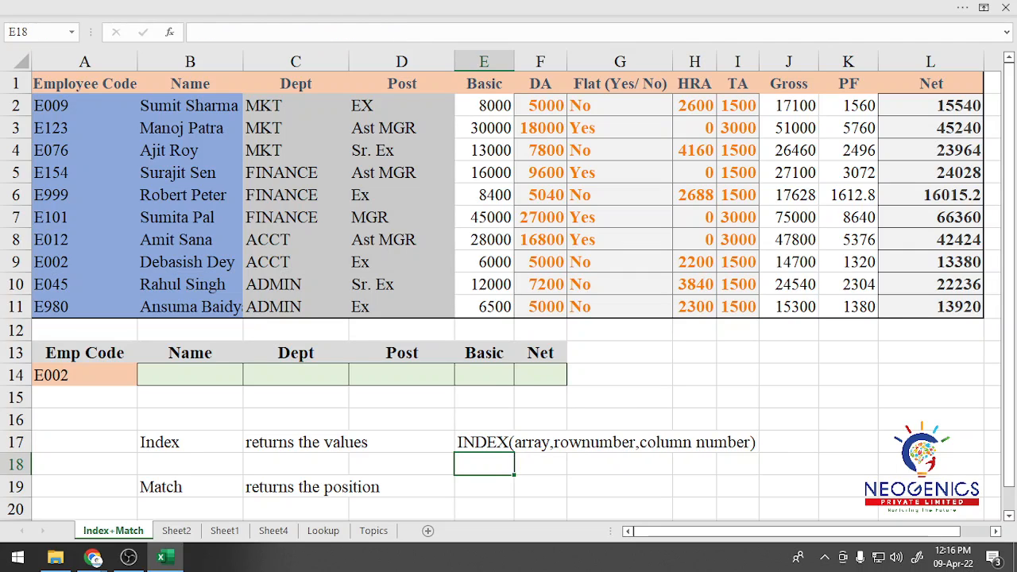
pyautogui.press('Down')
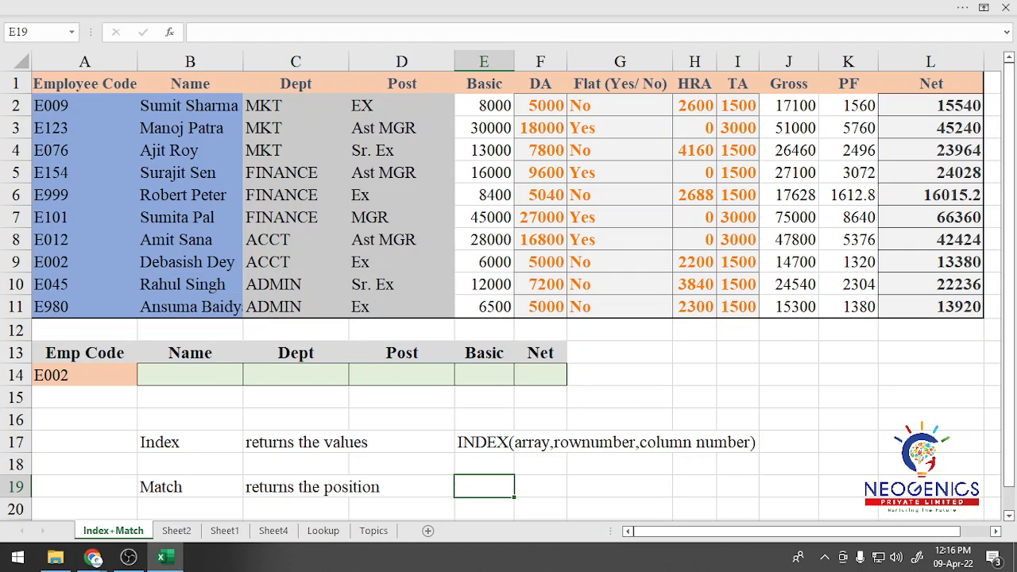
pyautogui.press('Up')
pyautogui.press('Up')
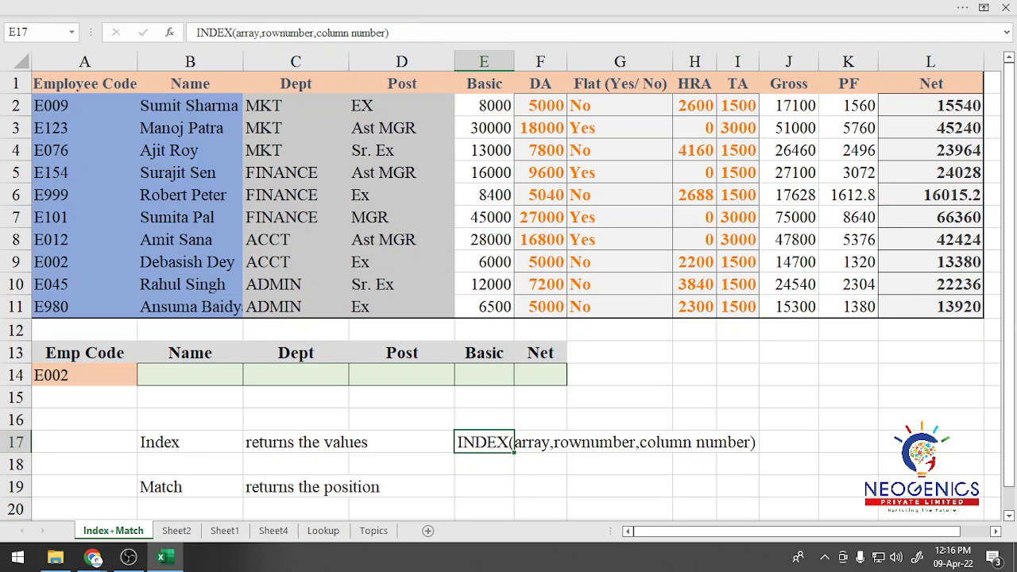
pyautogui.press('Right')
pyautogui.press('Down')
pyautogui.press('Down')
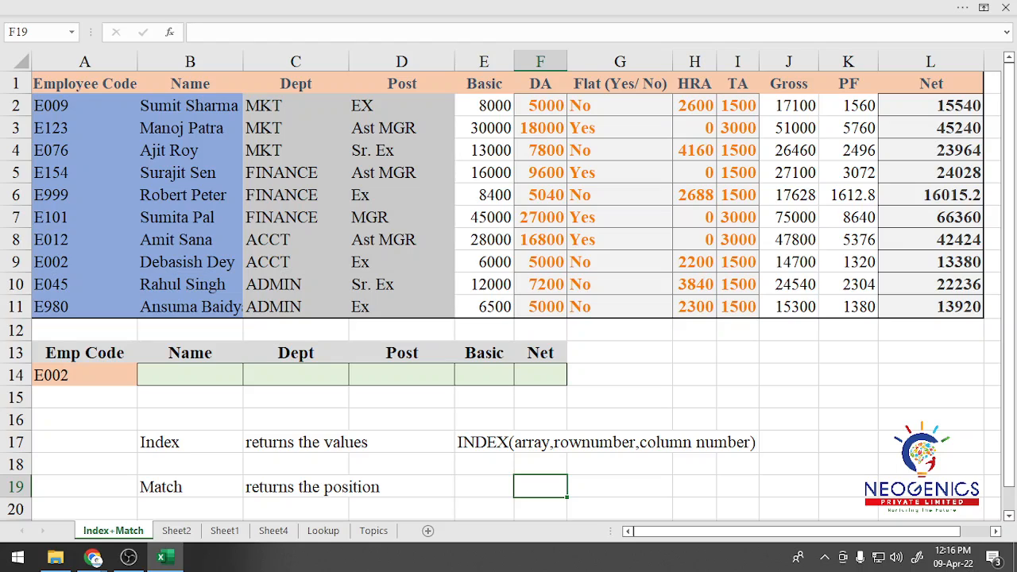
# Add a space after each comma in the INDEX syntax note in E17, making it "INDEX(array, rownumber, column number)".
pyautogui.click(484, 442)
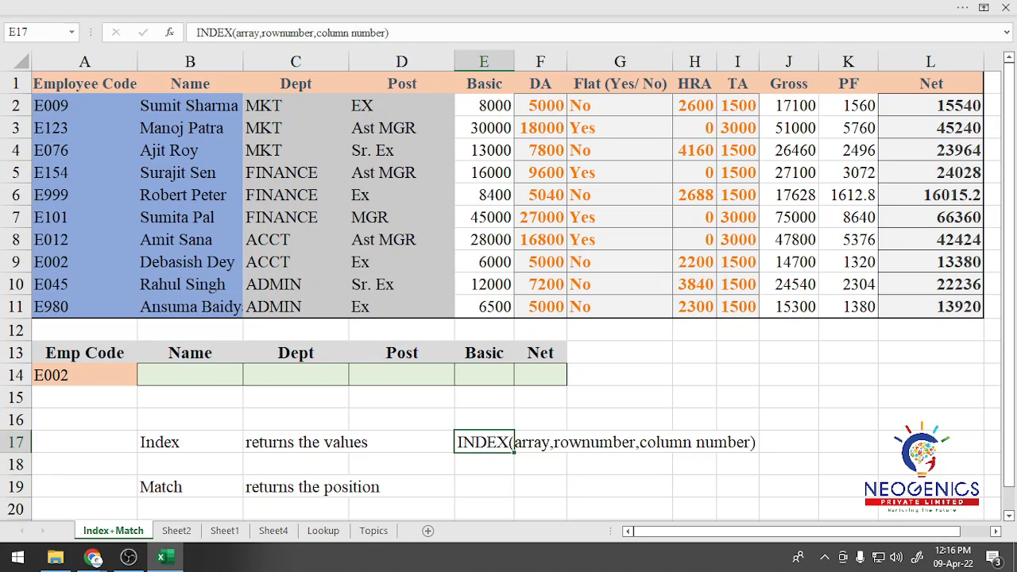
pyautogui.click(262, 33)
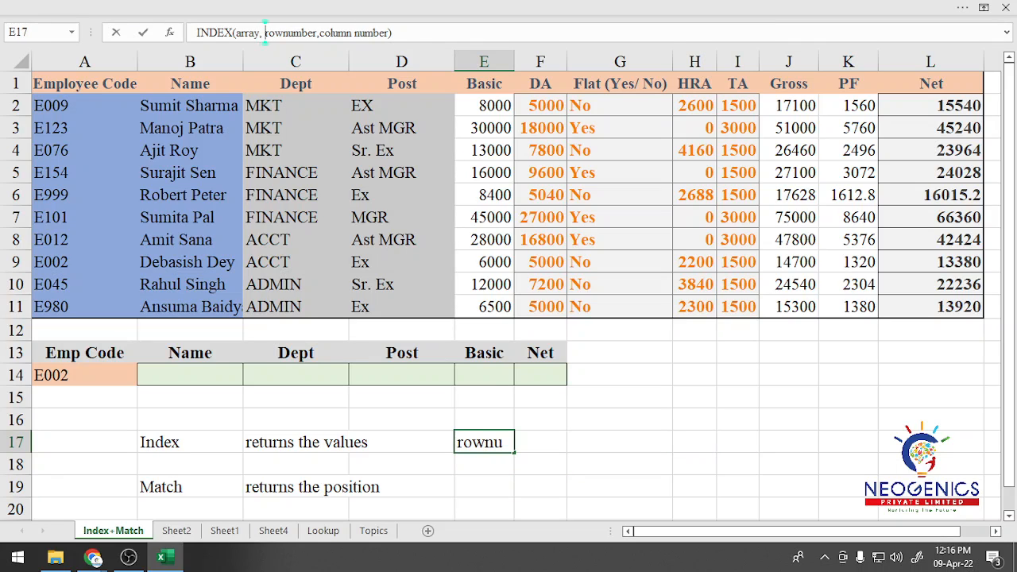
pyautogui.click(318, 32)
pyautogui.click(350, 486)
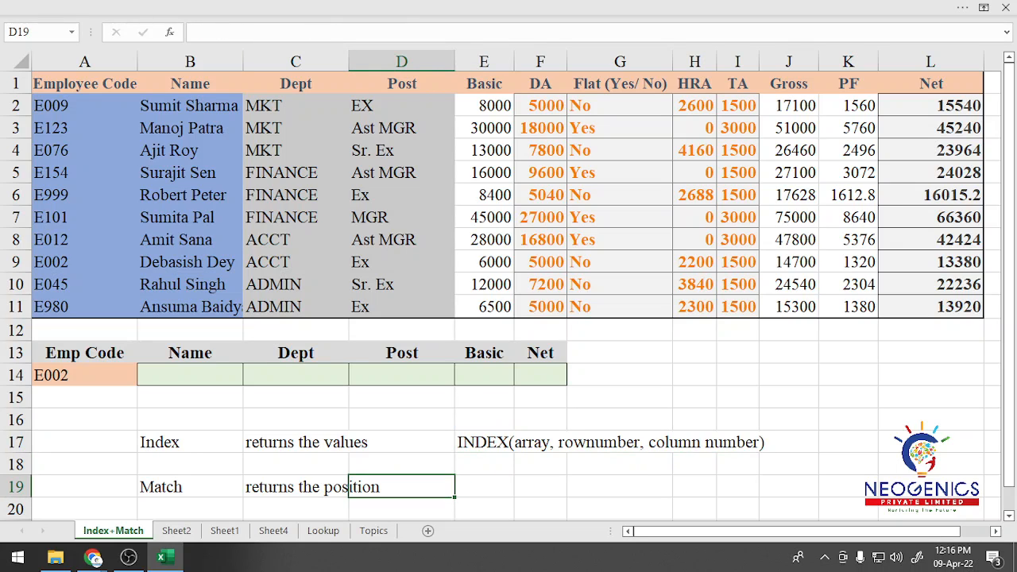
# Examine the employee table as a possible INDEX array, covering A1:L11 with headers and B2:L11 without headers and codes.
pyautogui.click(540, 441)
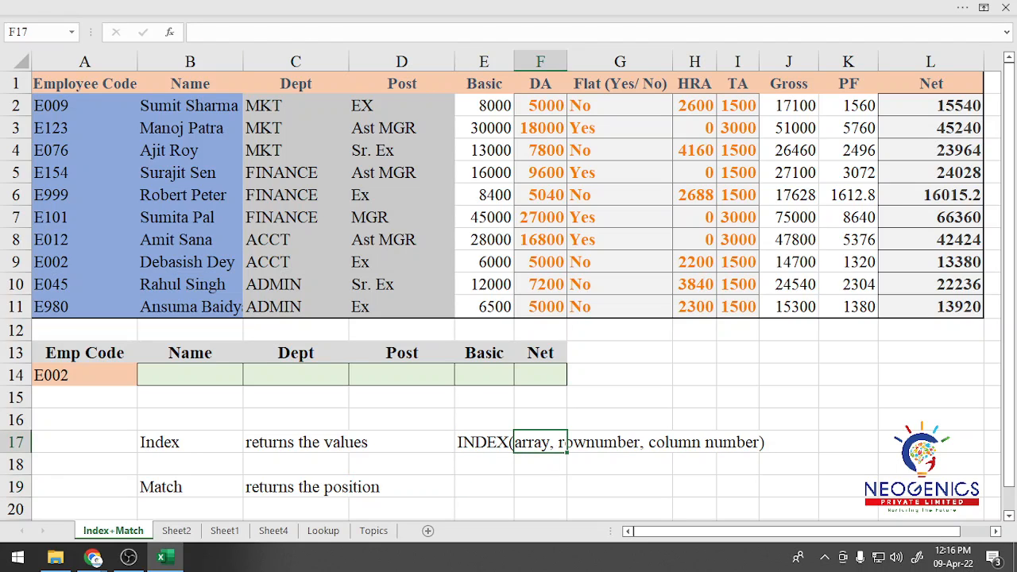
pyautogui.click(484, 486)
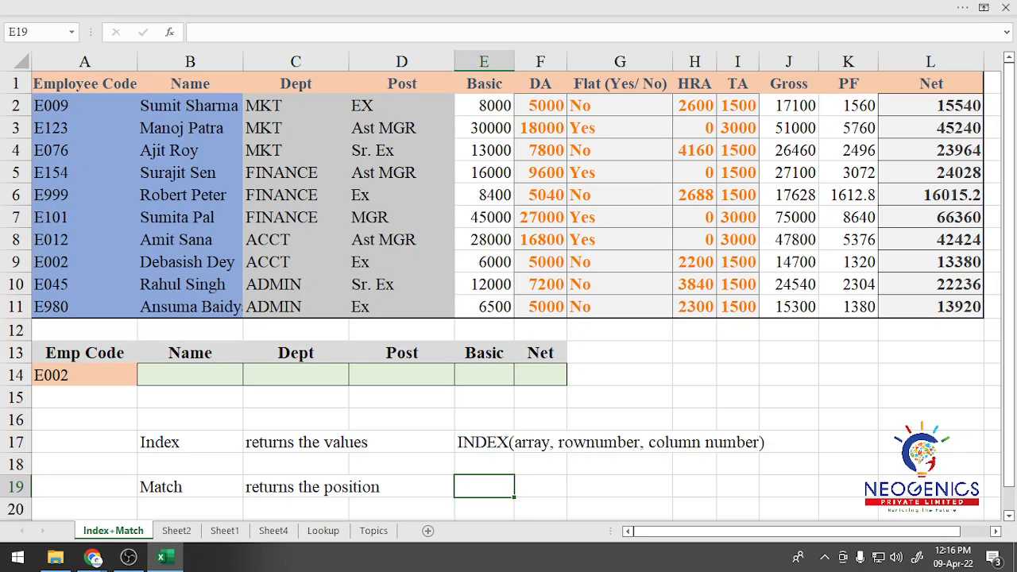
pyautogui.moveTo(84, 84); pyautogui.dragTo(540, 83)
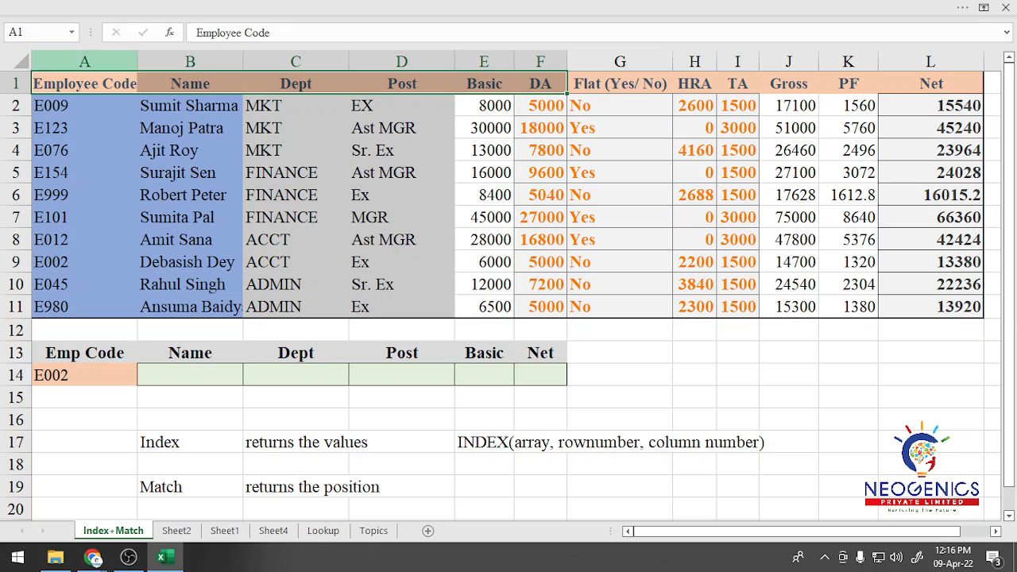
pyautogui.moveTo(84, 84); pyautogui.dragTo(931, 307)
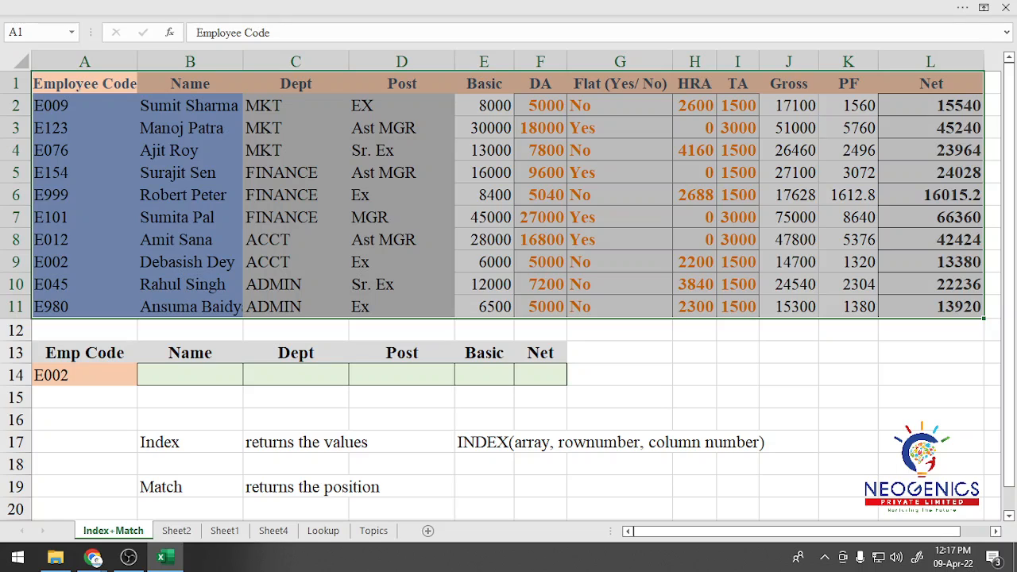
pyautogui.click(190, 150)
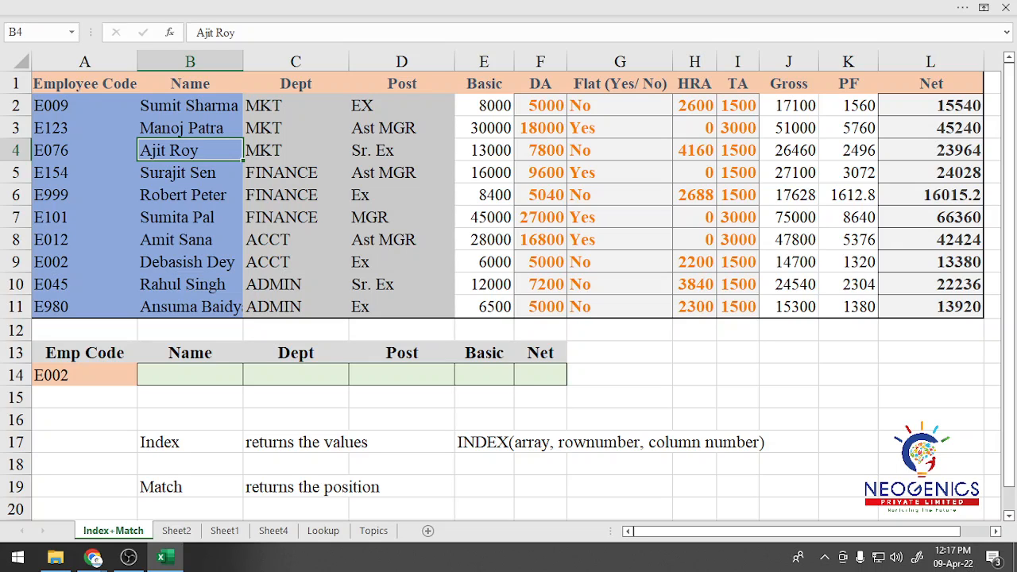
pyautogui.moveTo(190, 105); pyautogui.dragTo(932, 306)
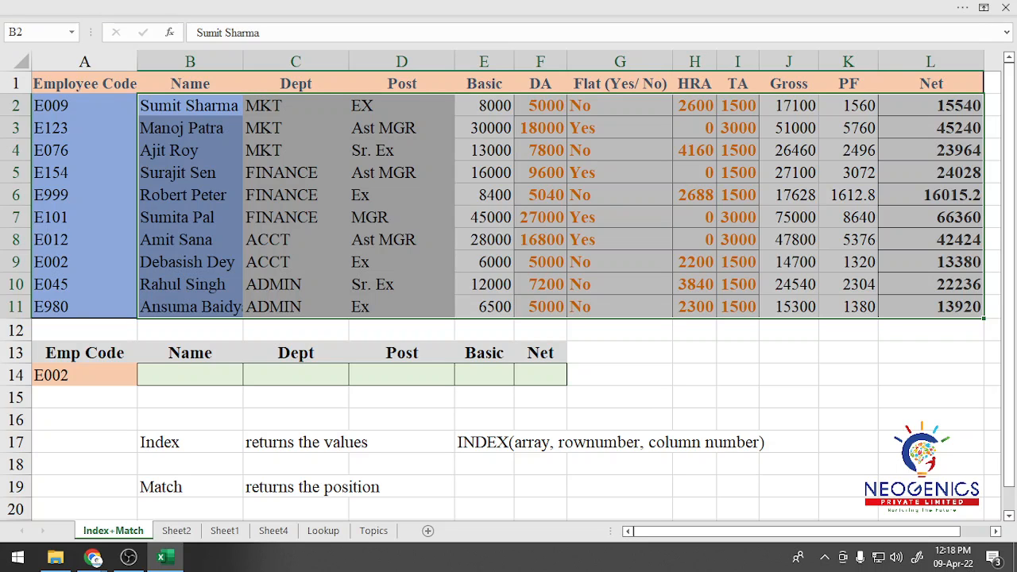
pyautogui.click(484, 464)
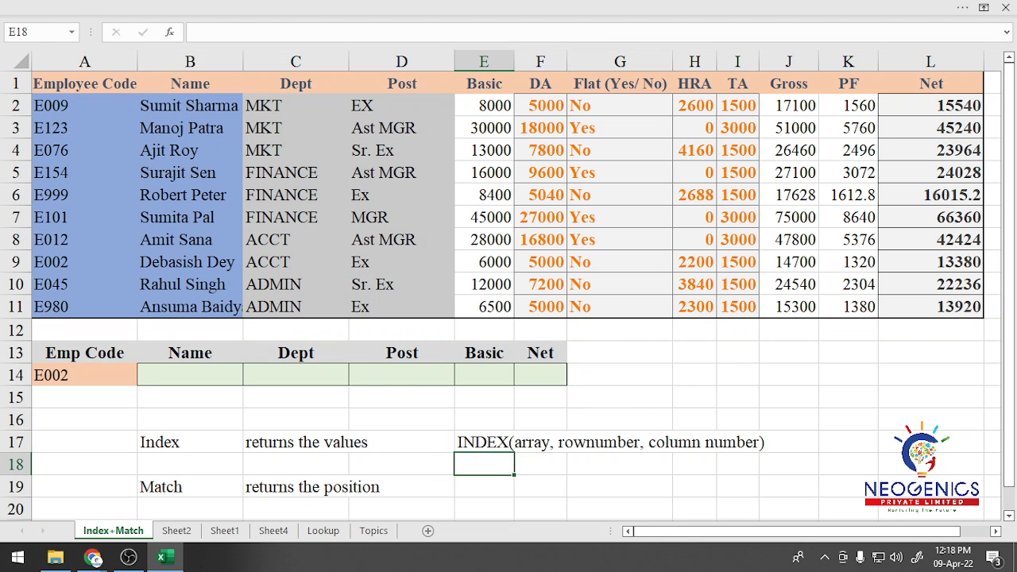
# Try to return an employee name in B14 with the formula =INDEX(B2:L11,5).
pyautogui.click(190, 375)
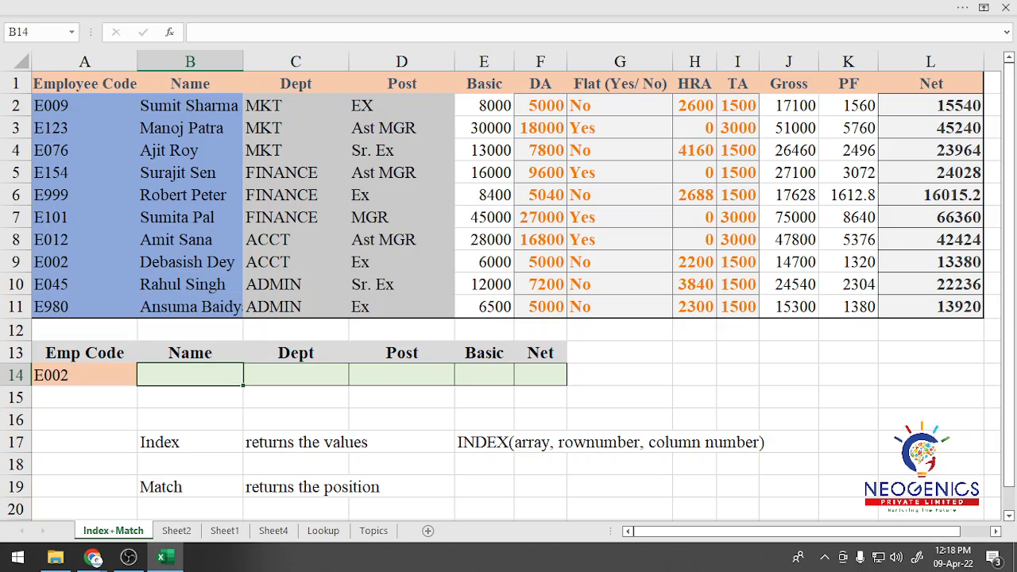
pyautogui.write('=')
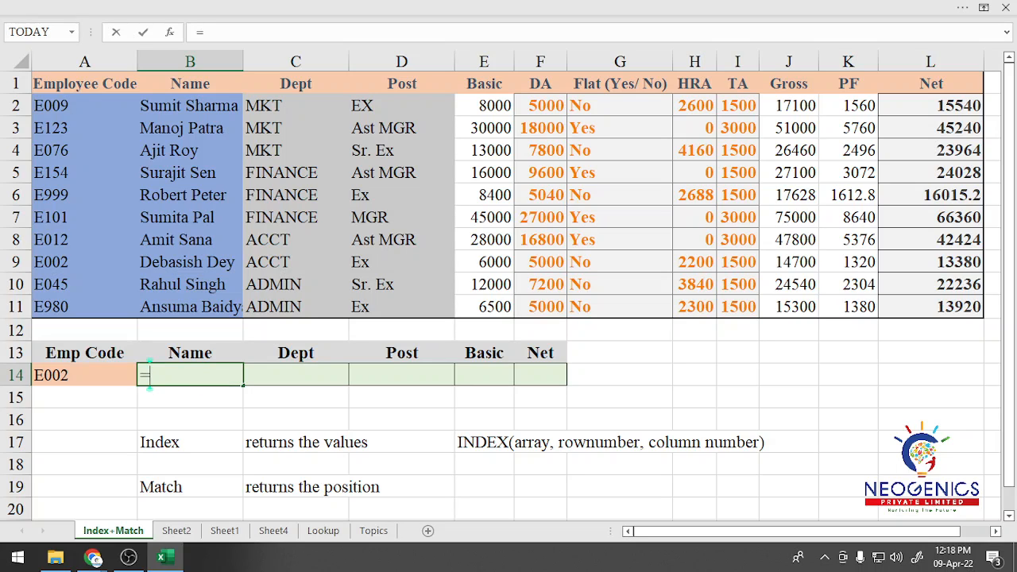
pyautogui.write('inde')
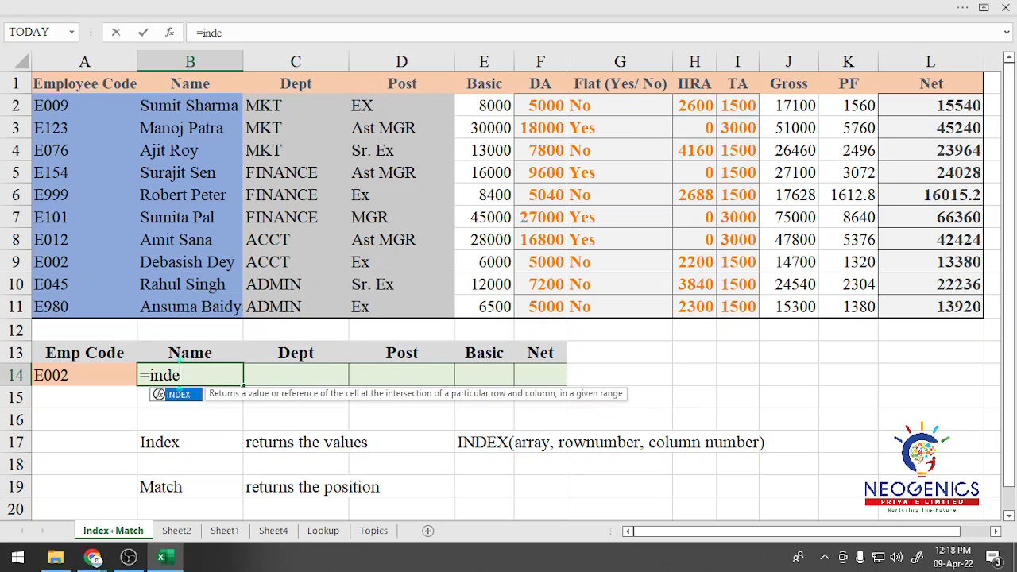
pyautogui.write('x')
pyautogui.press('Tab')
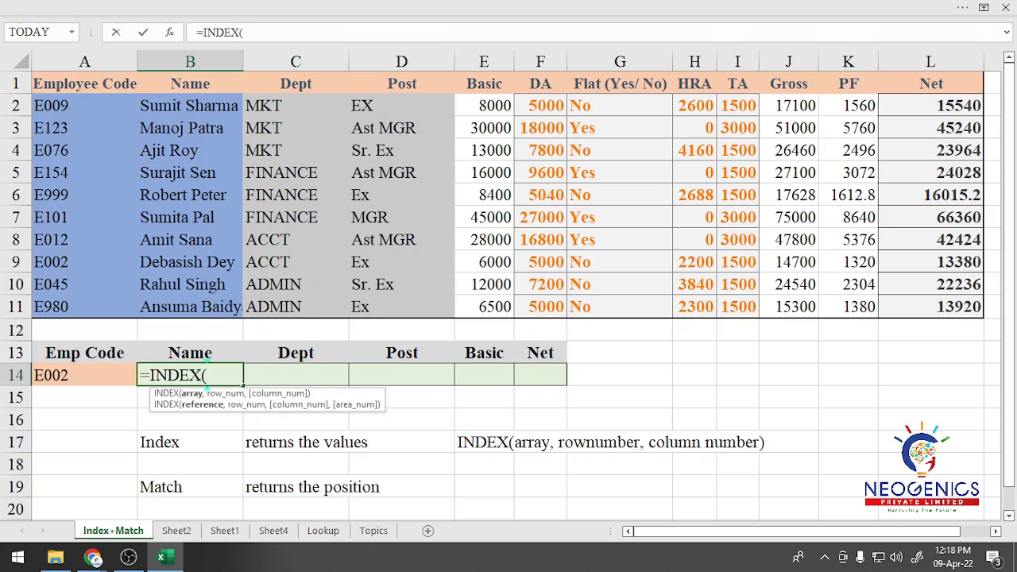
pyautogui.moveTo(190, 106); pyautogui.dragTo(984, 319)
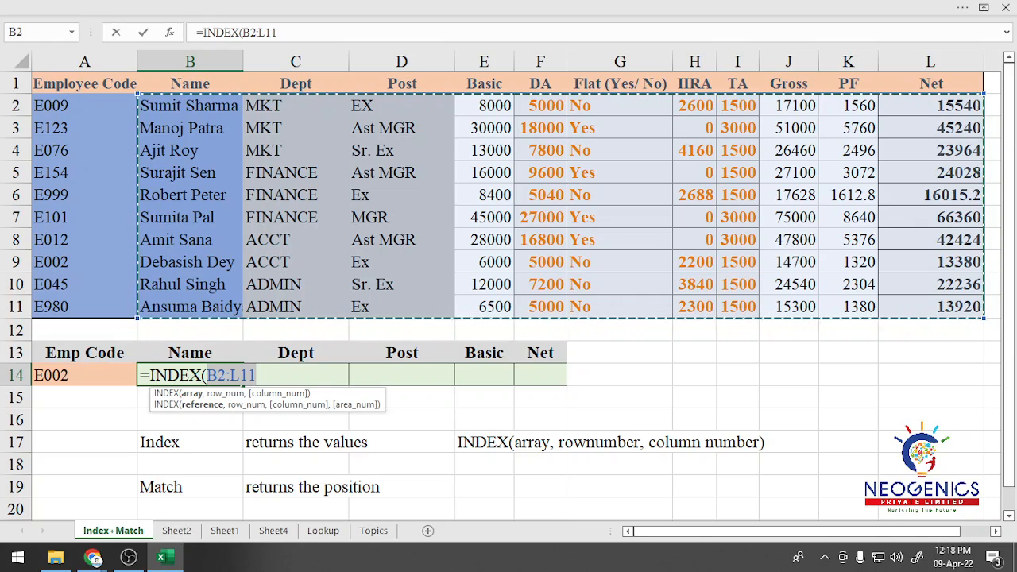
pyautogui.write(',')
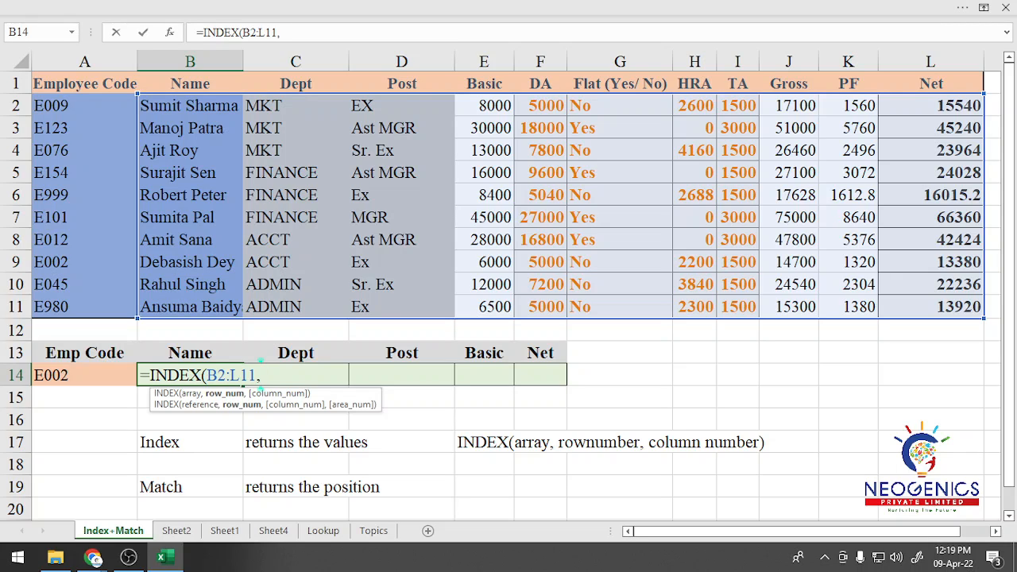
pyautogui.write('5)')
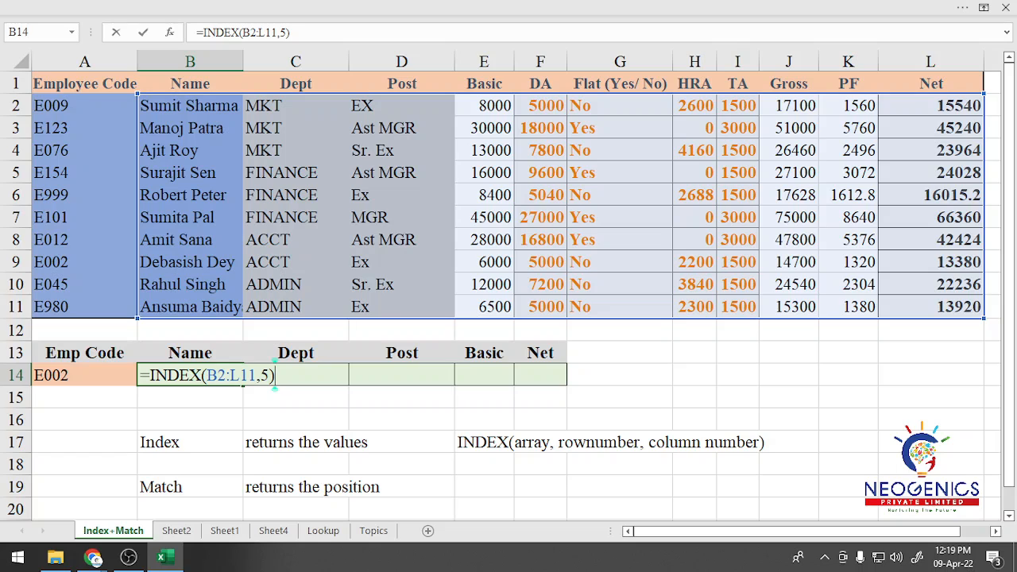
pyautogui.press('Return')
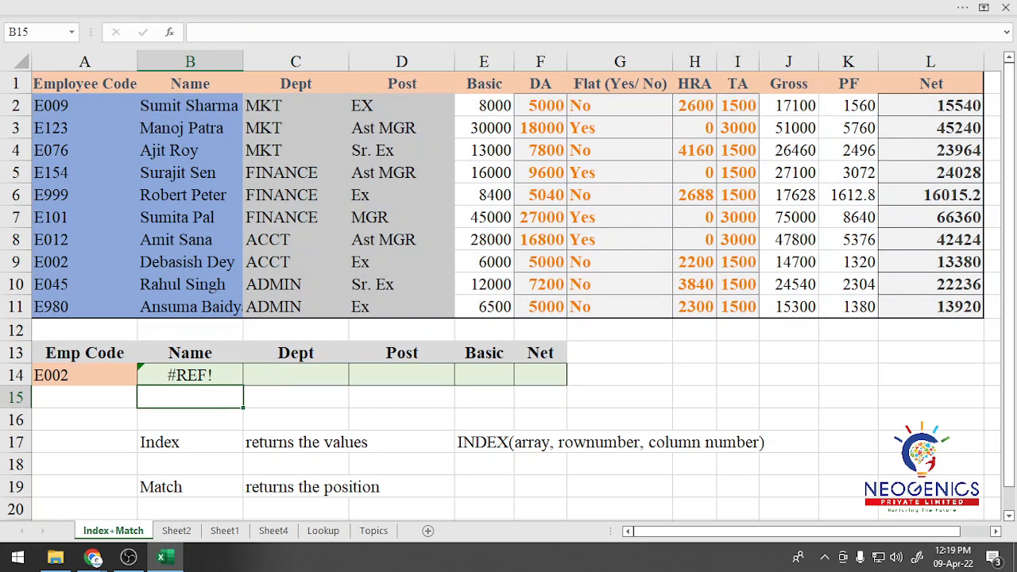
# Change the array in B14's INDEX formula to the single Name column range B2:B11.
pyautogui.press('Up')
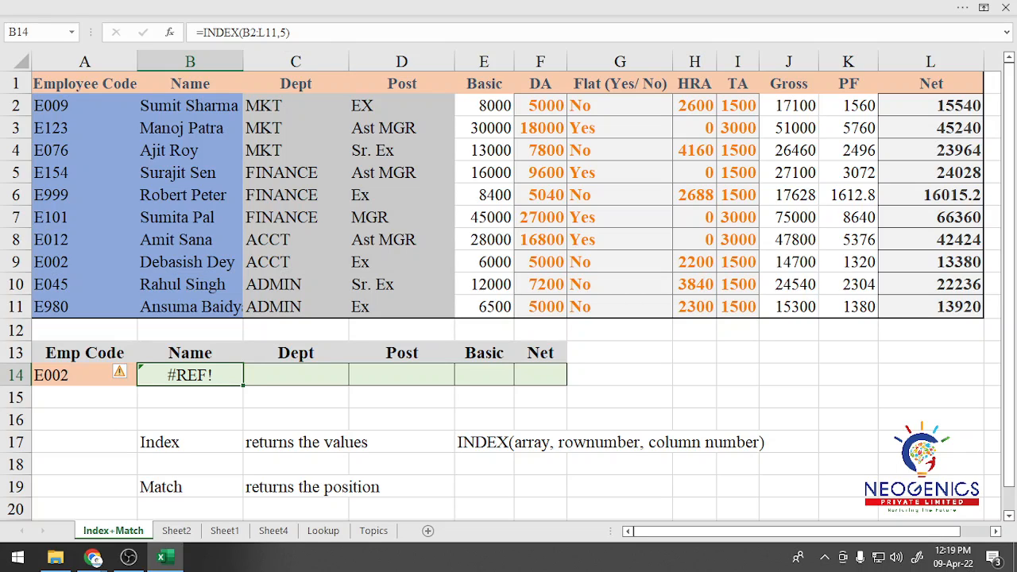
pyautogui.press('Down')
pyautogui.press('Down')
pyautogui.press('Up')
pyautogui.press('Up')
pyautogui.click(264, 32)
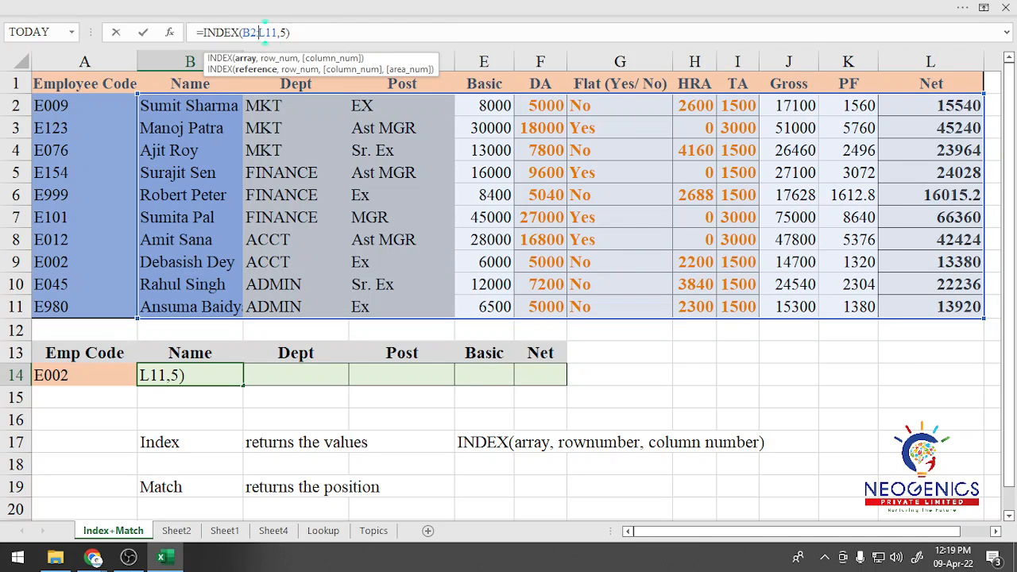
pyautogui.press('BackSpace')
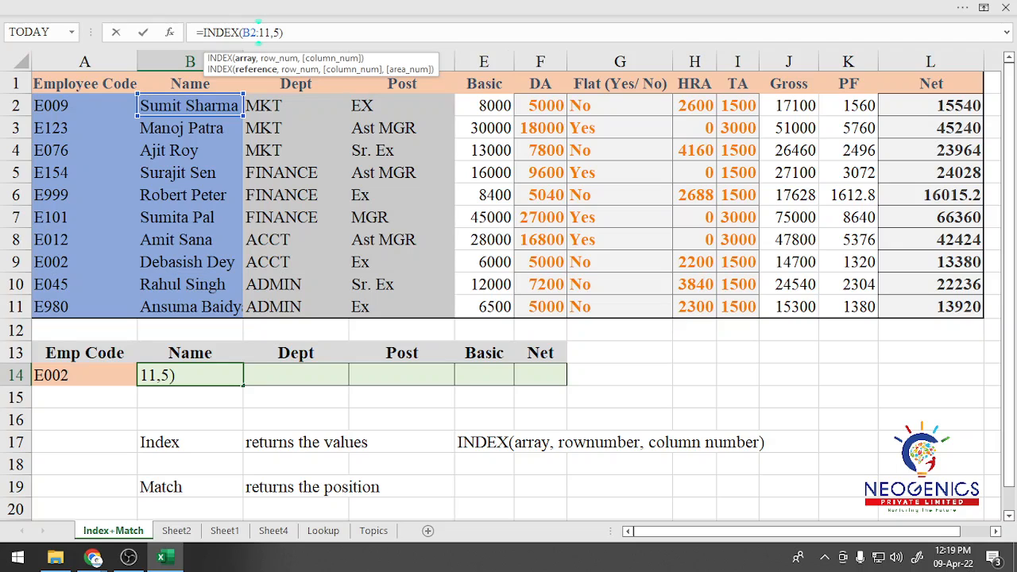
pyautogui.write('B')
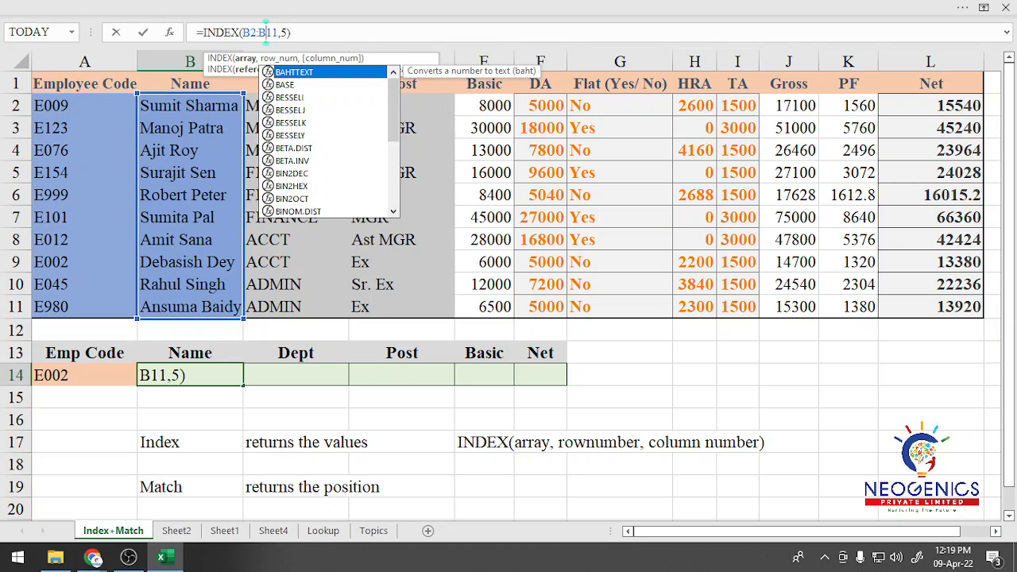
# Erase the whole INDEX formula from B14, leaving the Name result cell empty.
pyautogui.click(289, 32)
pyautogui.press('BackSpace')
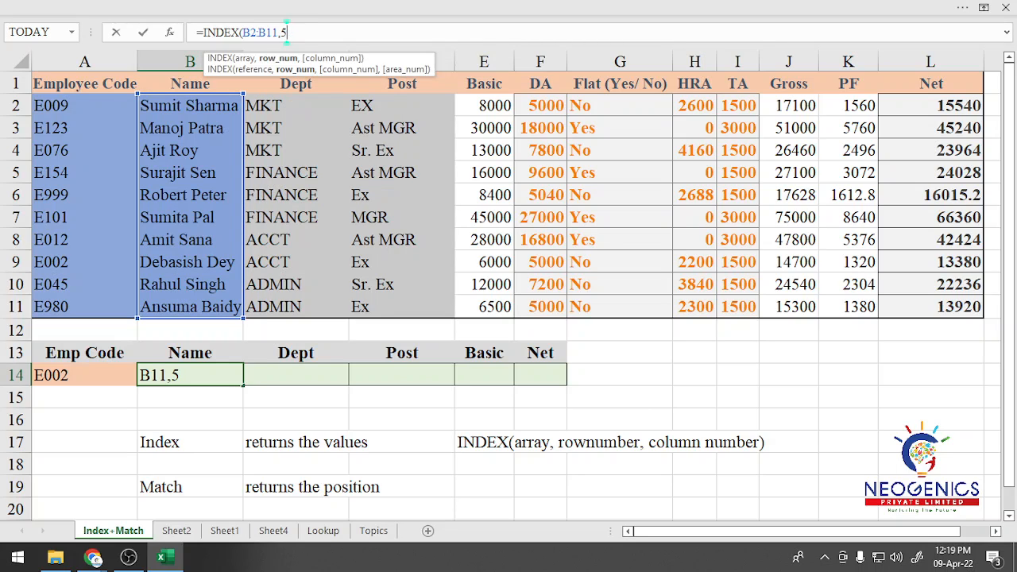
pyautogui.press('BackSpace')
pyautogui.press('BackSpace')
pyautogui.press('BackSpace')
pyautogui.press('BackSpace')
pyautogui.press('BackSpace')
pyautogui.press('BackSpace')
pyautogui.press('BackSpace')
pyautogui.press('BackSpace')
pyautogui.press('BackSpace')
pyautogui.press('BackSpace')
pyautogui.press('BackSpace')
pyautogui.press('BackSpace')
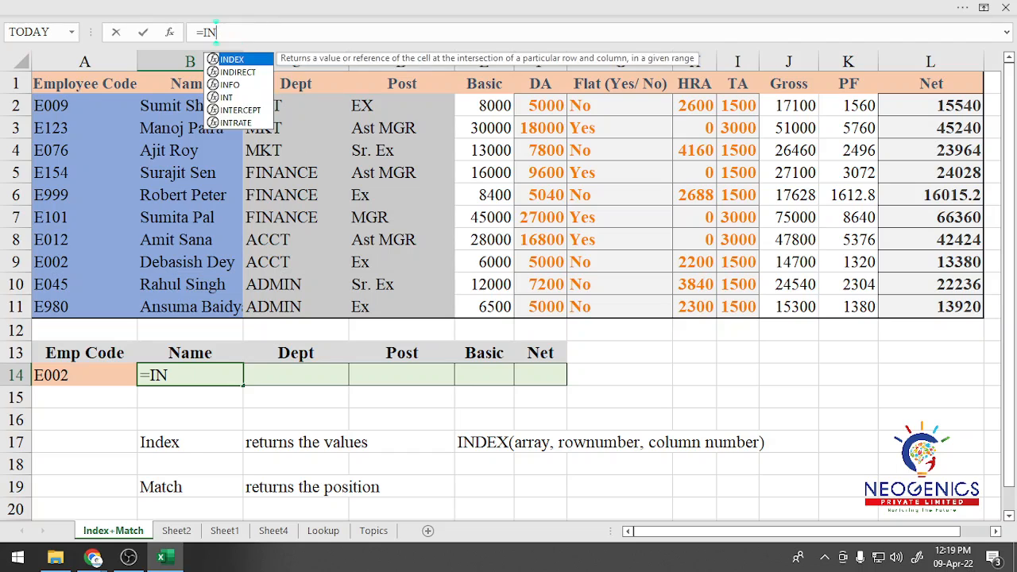
pyautogui.press('BackSpace')
pyautogui.press('BackSpace')
pyautogui.press('BackSpace')
pyautogui.press('Escape')
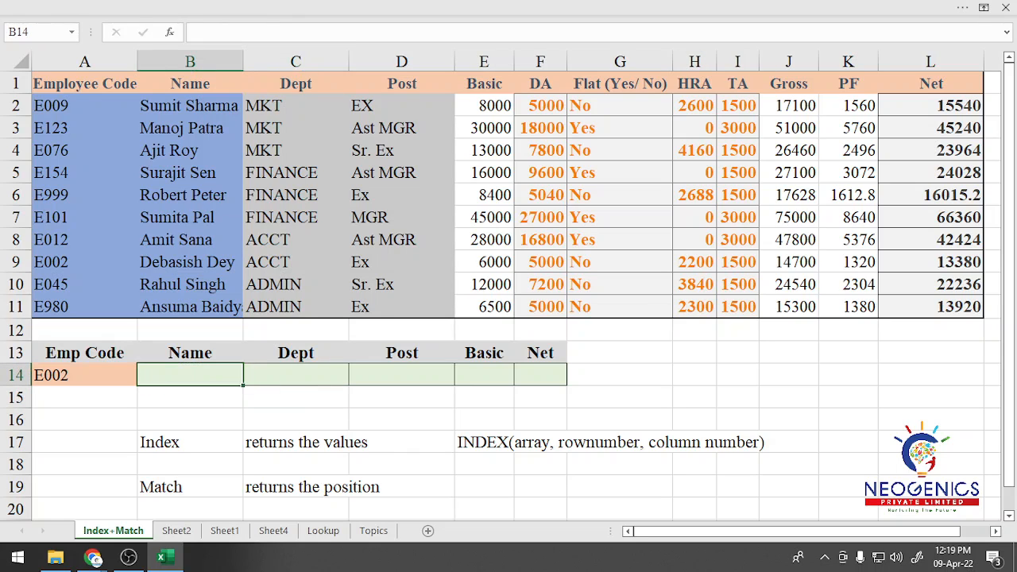
# Enter =INDEX(B2:B11,5) in B14 to return the fifth entry of the Name column.
pyautogui.write('=index')
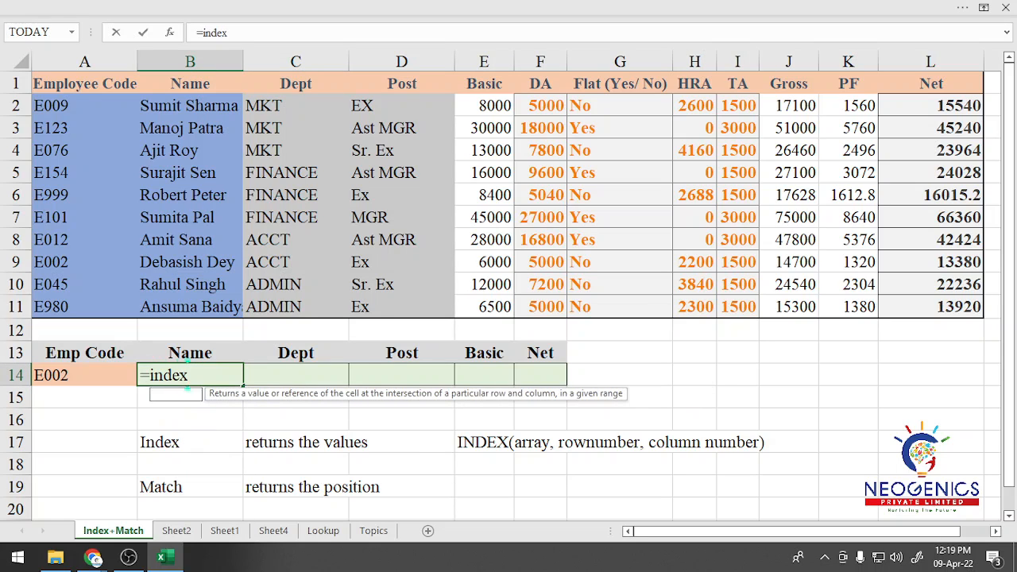
pyautogui.write('(')
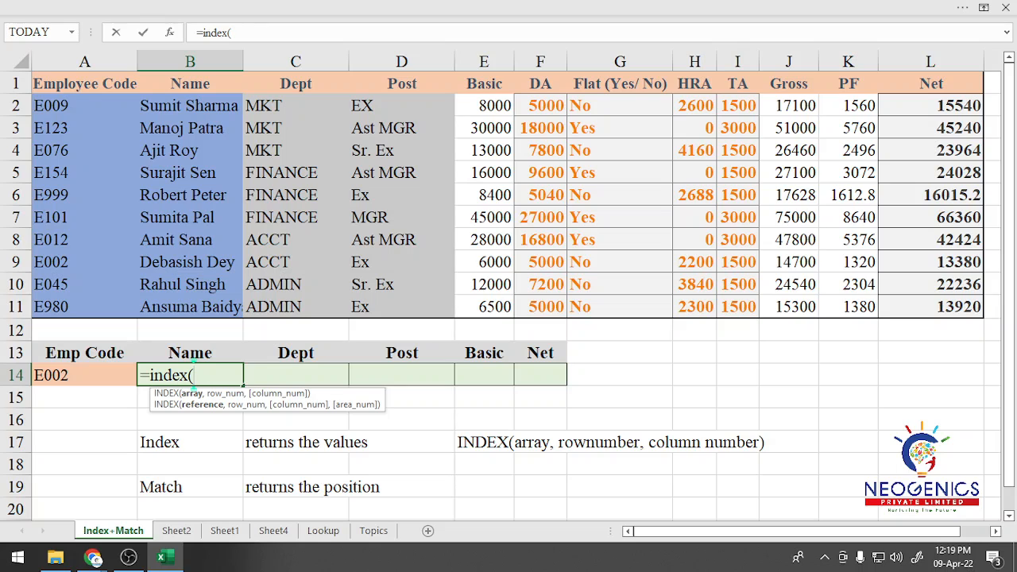
pyautogui.moveTo(189, 107); pyautogui.dragTo(238, 312)
pyautogui.write(',')
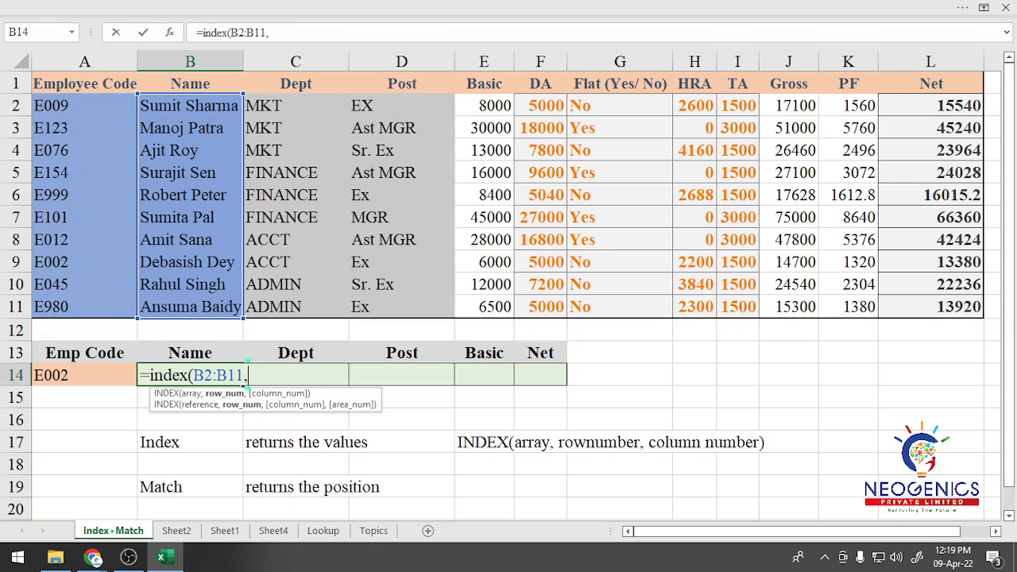
pyautogui.write('5)')
pyautogui.press('Return')
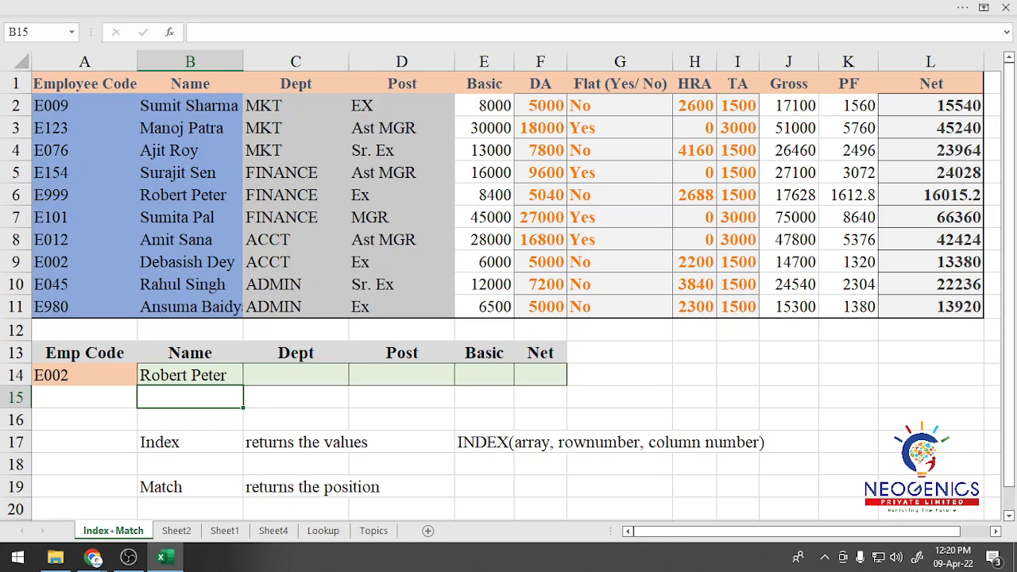
# Enter =INDEX(B3:L3,,5) in C14 to return the fifth entry of the single-row array.
pyautogui.click(296, 375)
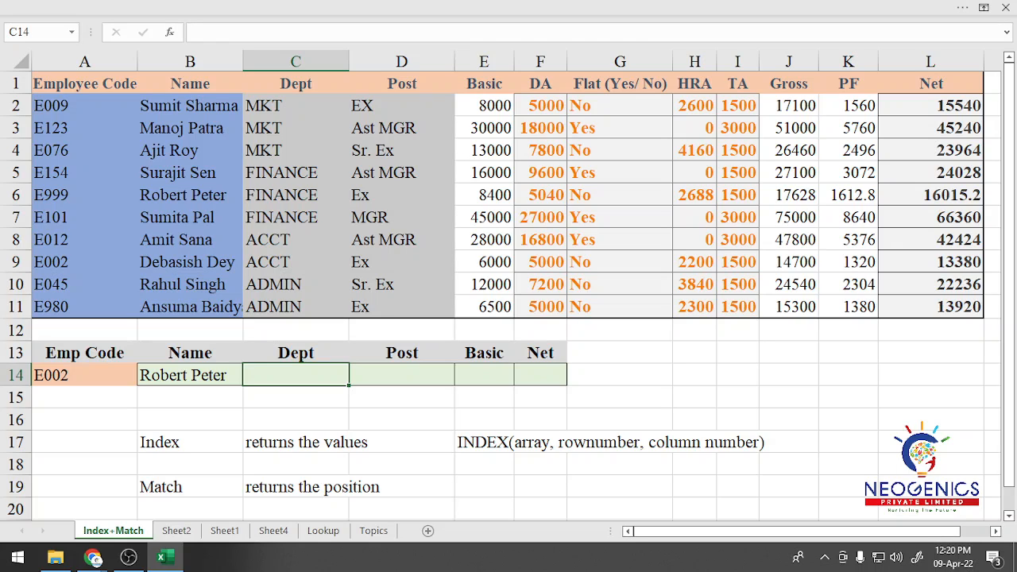
pyautogui.write('=in')
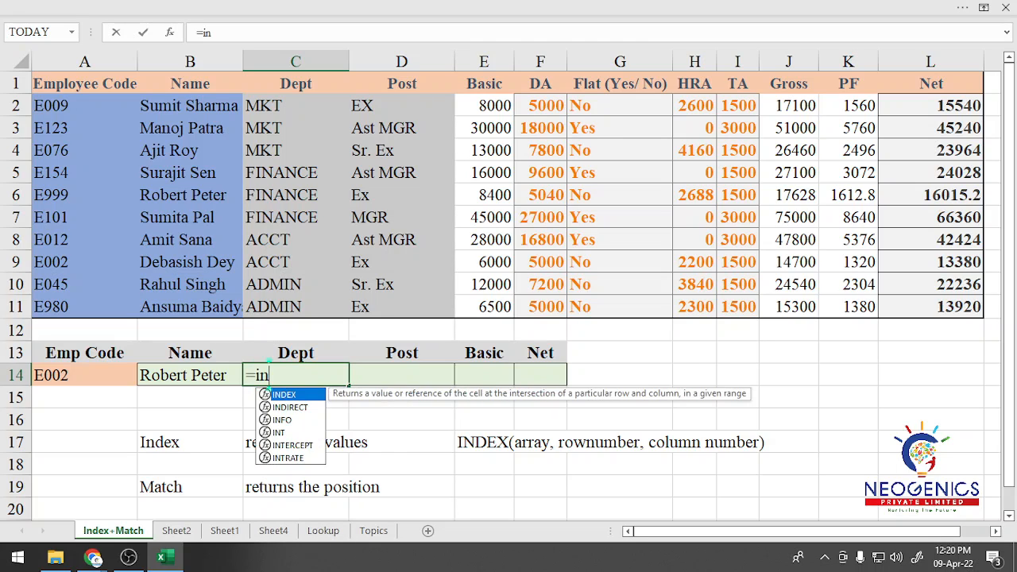
pyautogui.write('de')
pyautogui.press('Tab')
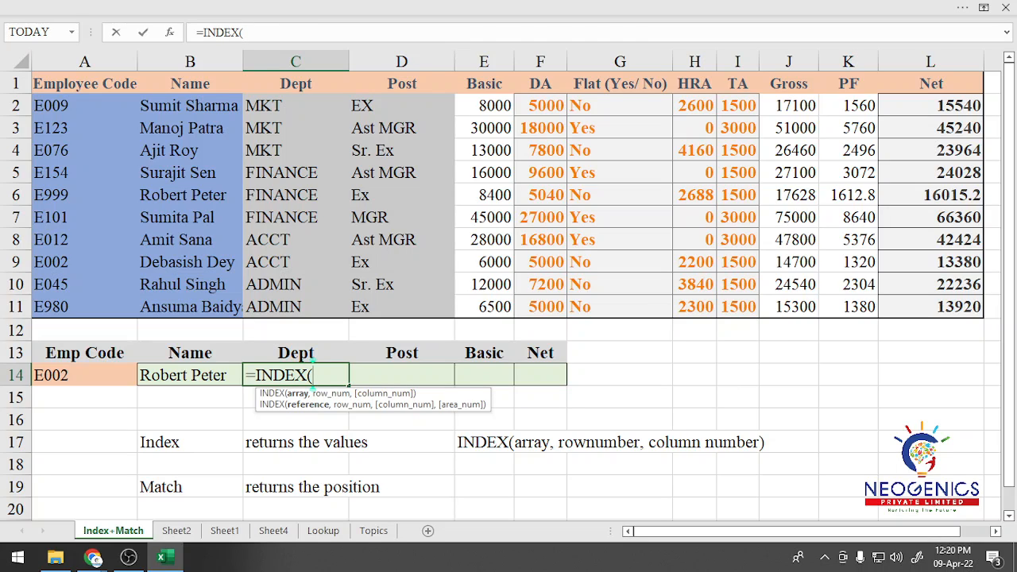
pyautogui.moveTo(186, 129); pyautogui.dragTo(938, 131)
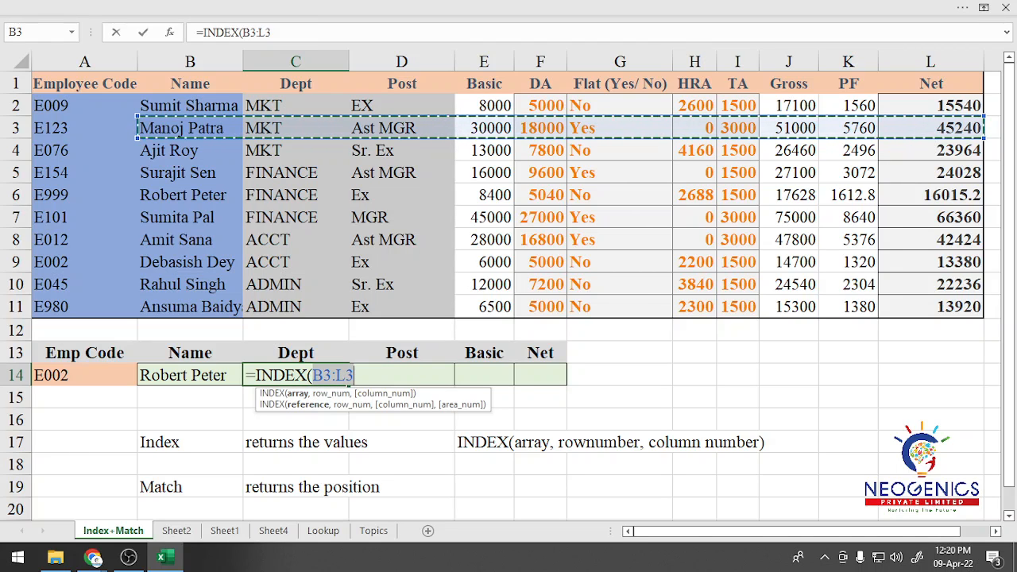
pyautogui.write(',')
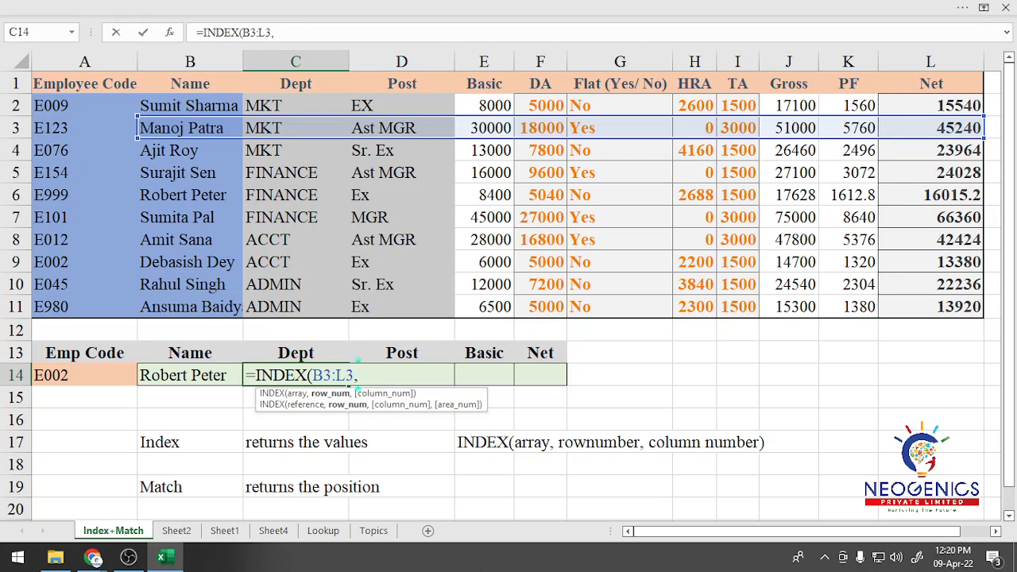
pyautogui.write(',')
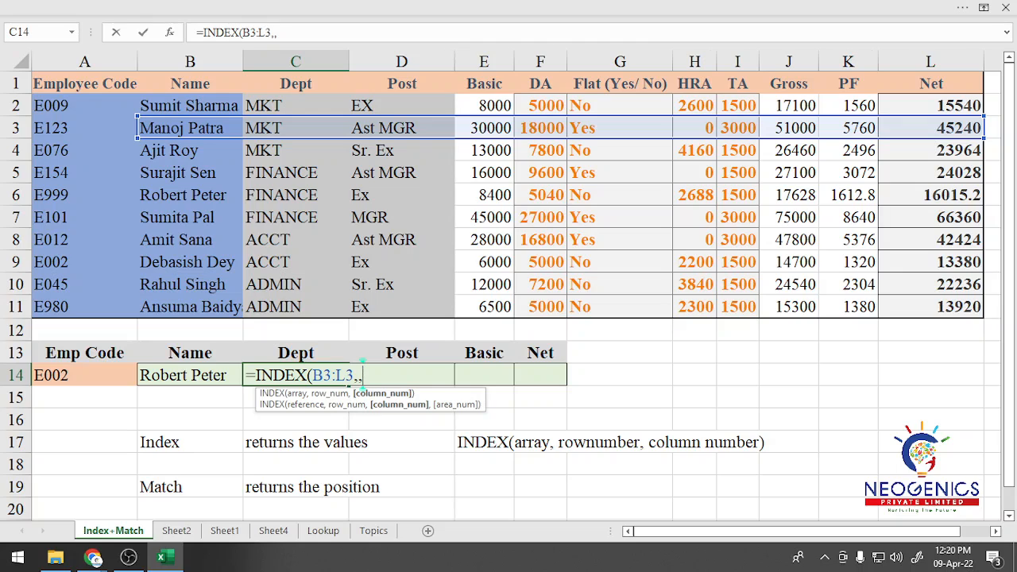
pyautogui.write('5)')
pyautogui.press('Return')
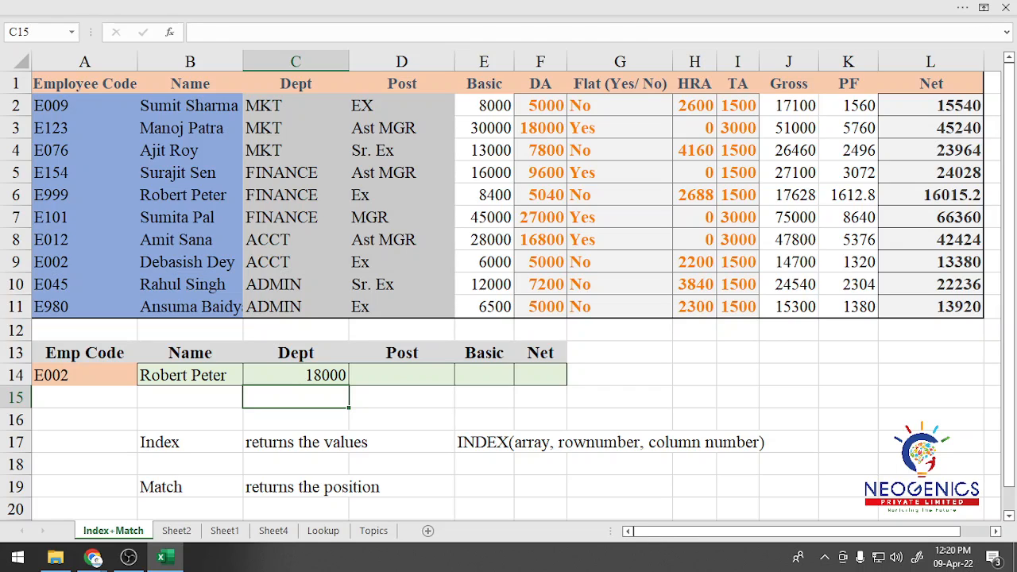
# Count across row 3 cell by cell from the Name column to the DA column to check the INDEX column position.
pyautogui.click(190, 127)
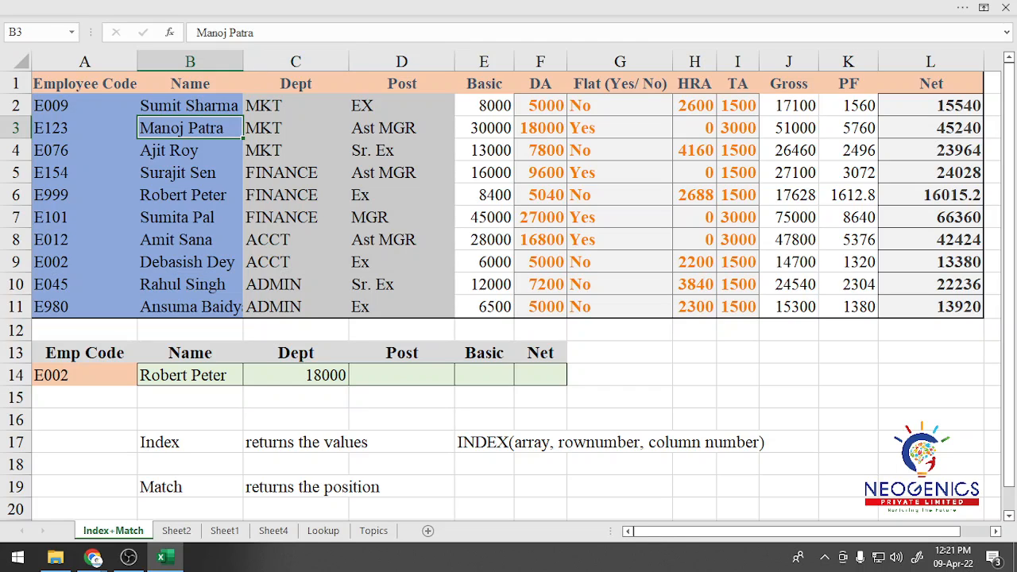
pyautogui.click(296, 128)
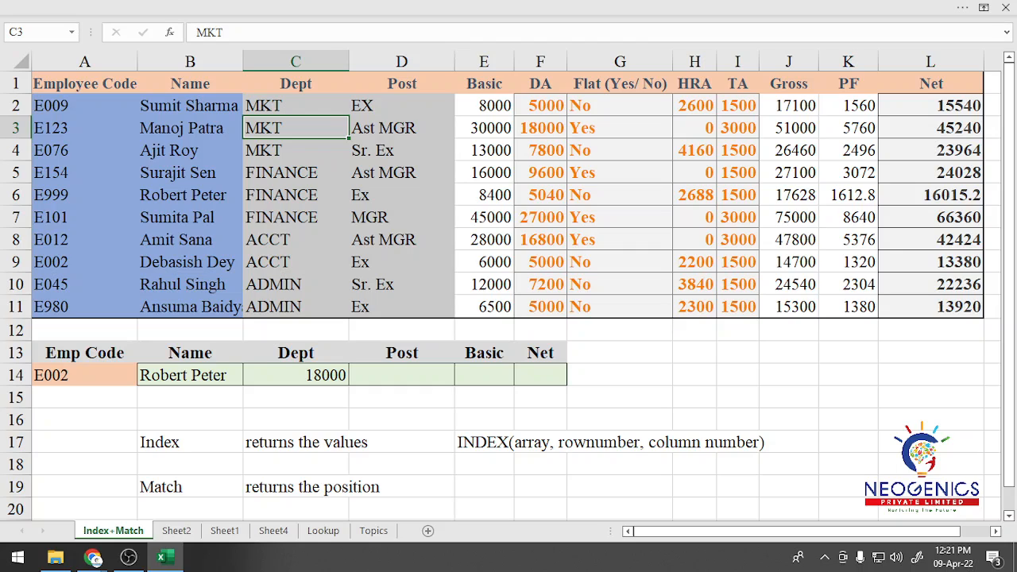
pyautogui.click(402, 128)
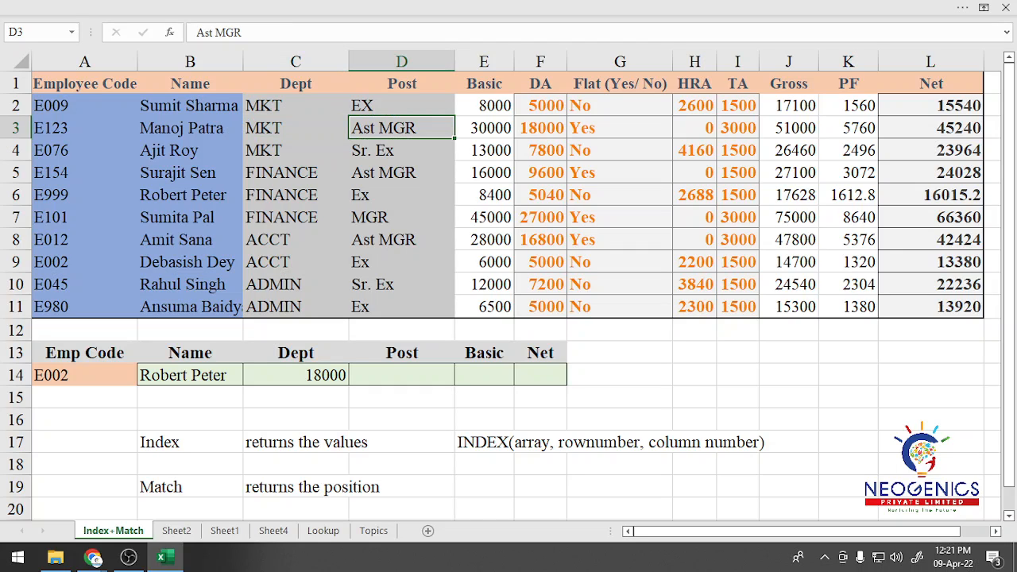
pyautogui.click(484, 128)
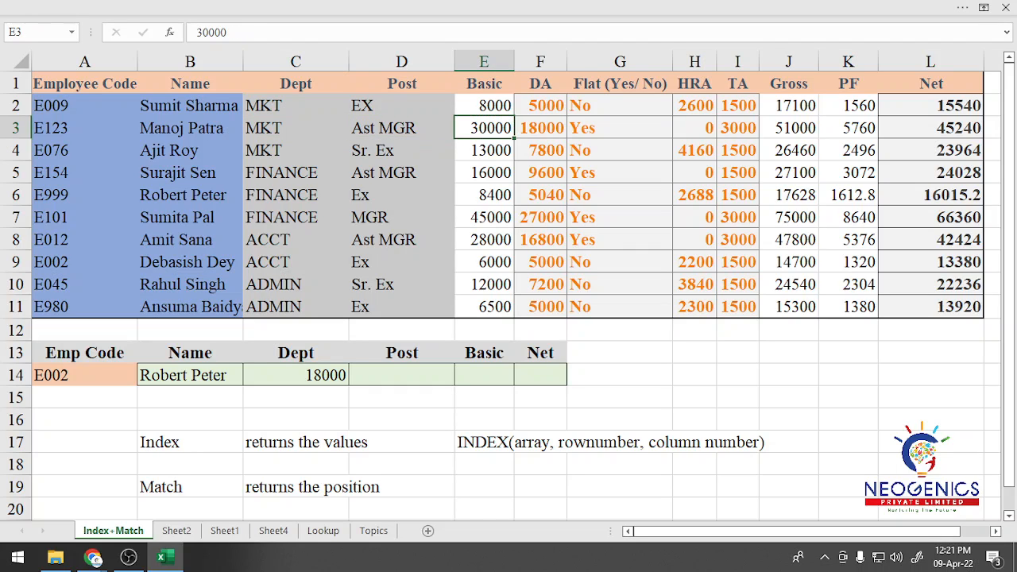
pyautogui.click(540, 128)
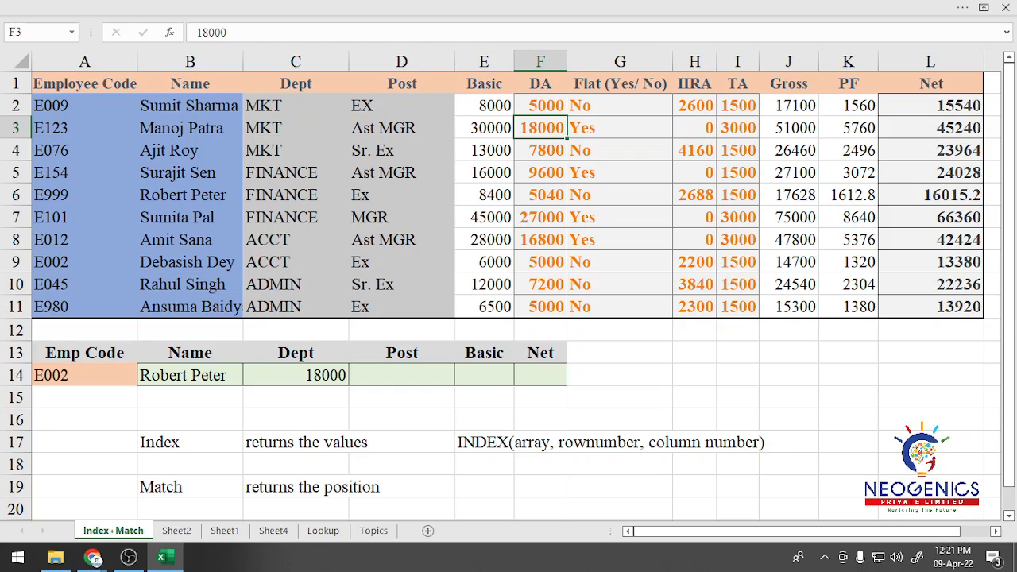
# Clear the INDEX formulas from B14 and C14, emptying the Name and Dept result cells.
pyautogui.click(296, 375)
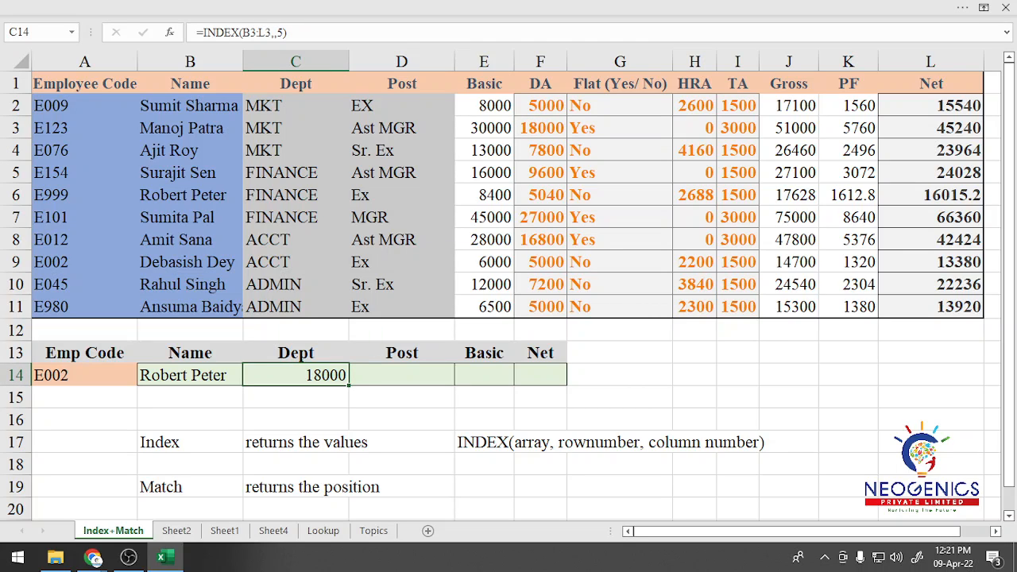
pyautogui.press('Left')
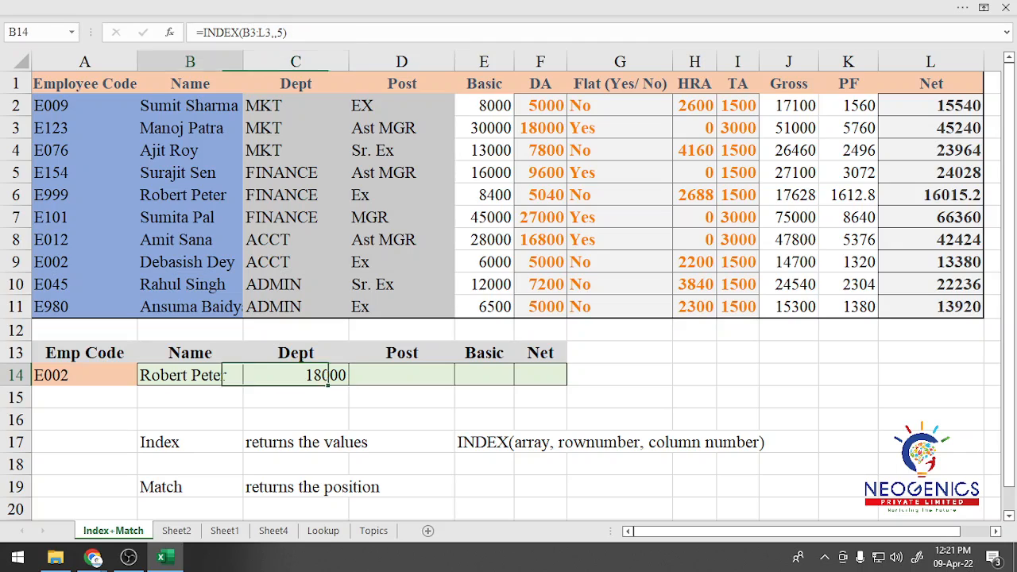
pyautogui.press('Right')
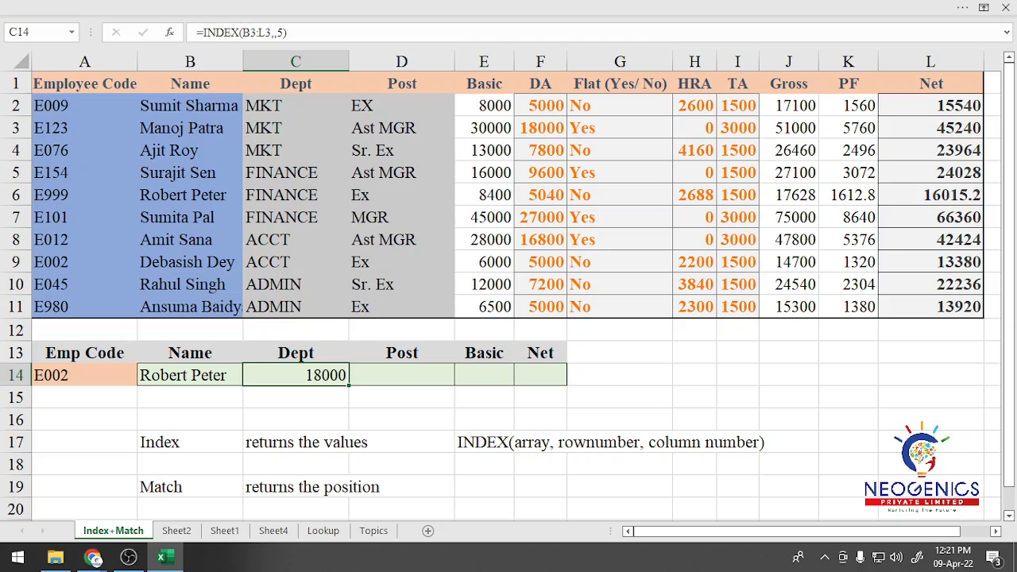
pyautogui.press('Left')
pyautogui.hotkey('shift', 'Right')
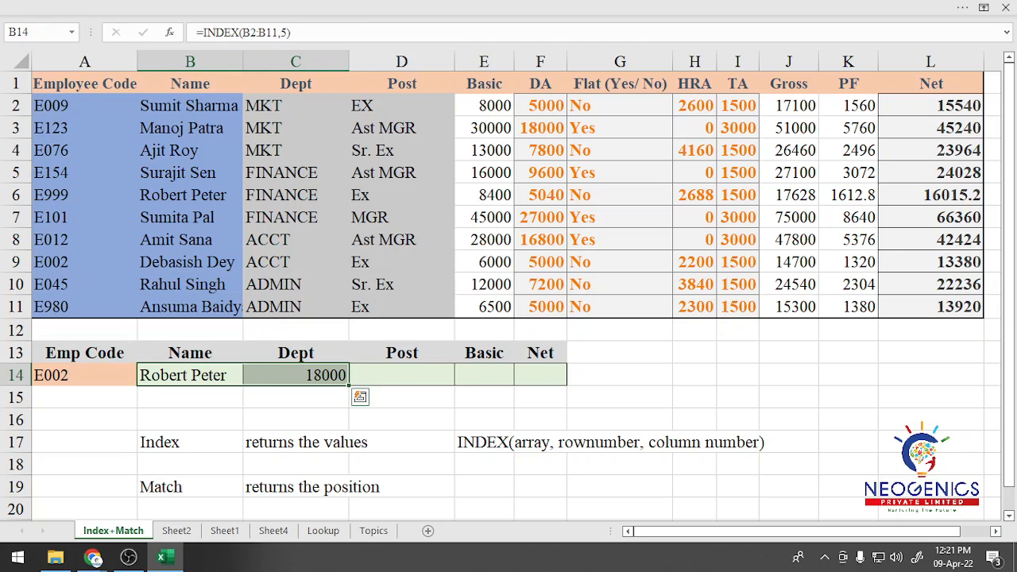
pyautogui.press('Delete')
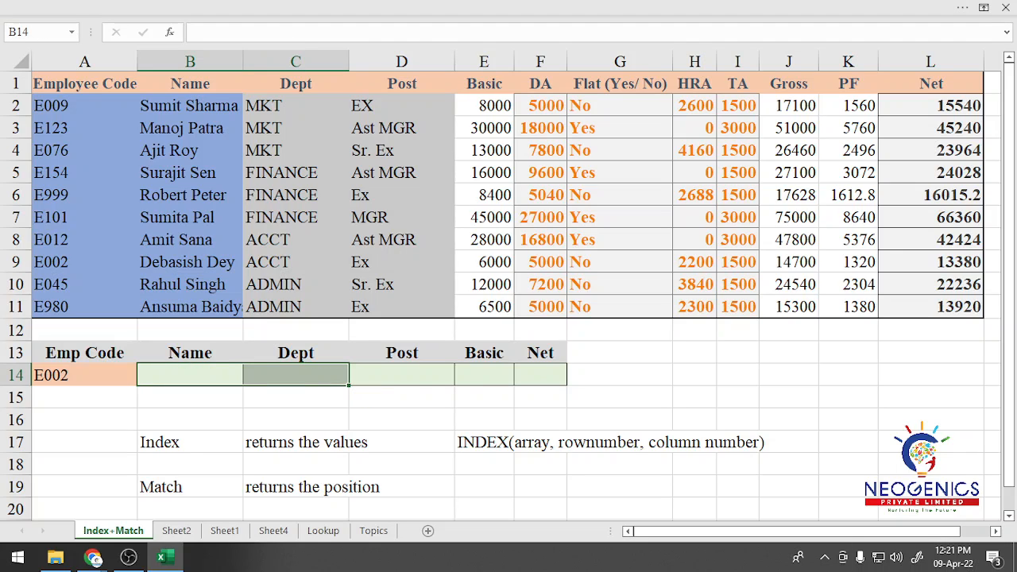
pyautogui.click(401, 420)
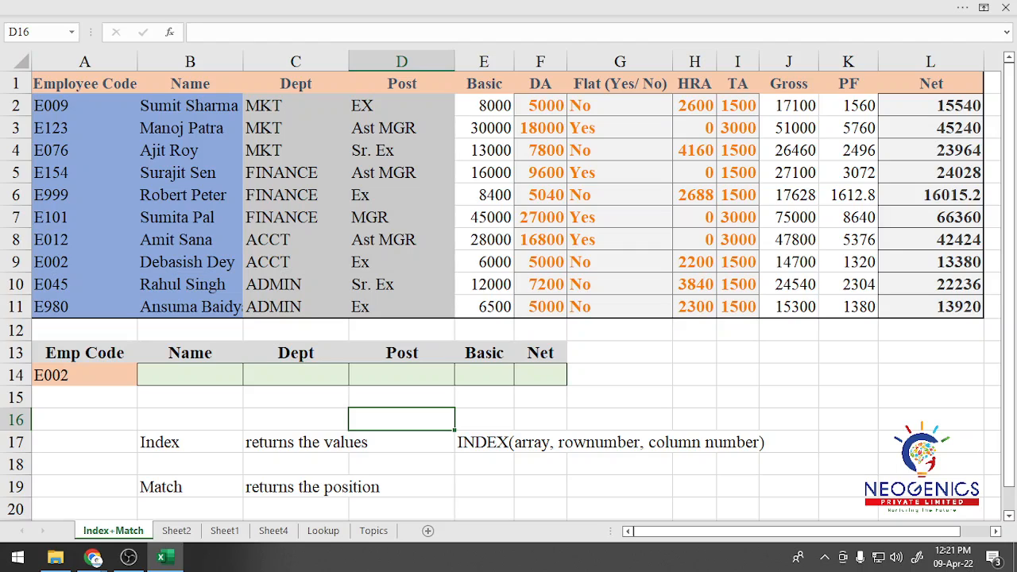
# Write the function syntax =MATCH(Lookup value, Lookup array, match type) in E19, beside the Match description.
pyautogui.click(190, 375)
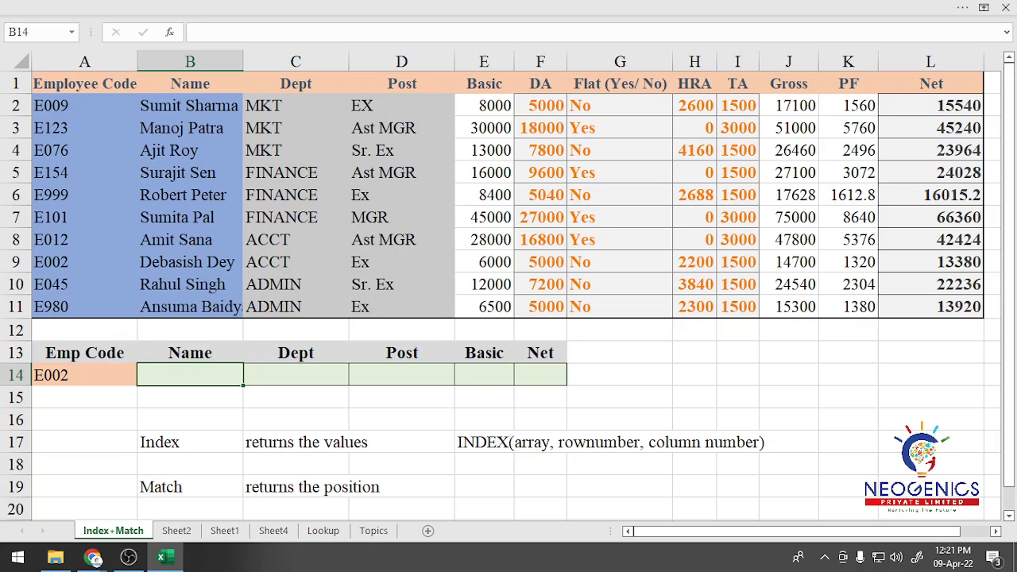
pyautogui.scroll(-1, 508, 294)
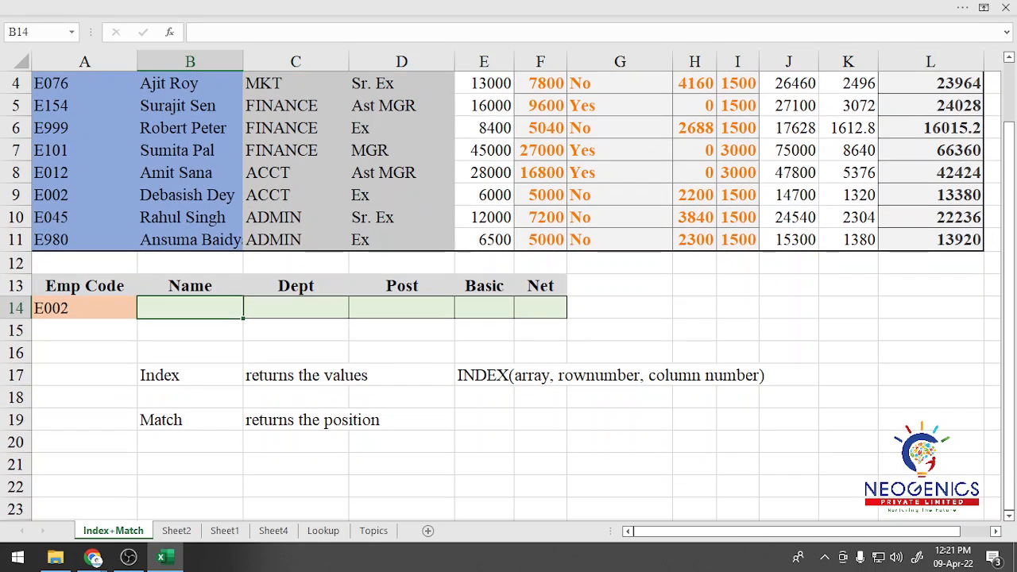
pyautogui.click(190, 420)
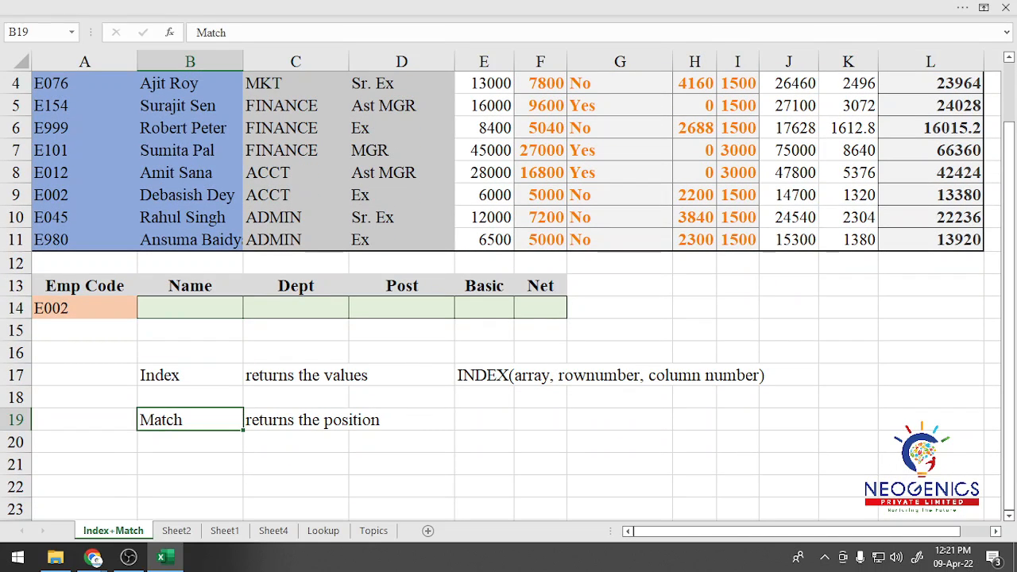
pyautogui.click(484, 420)
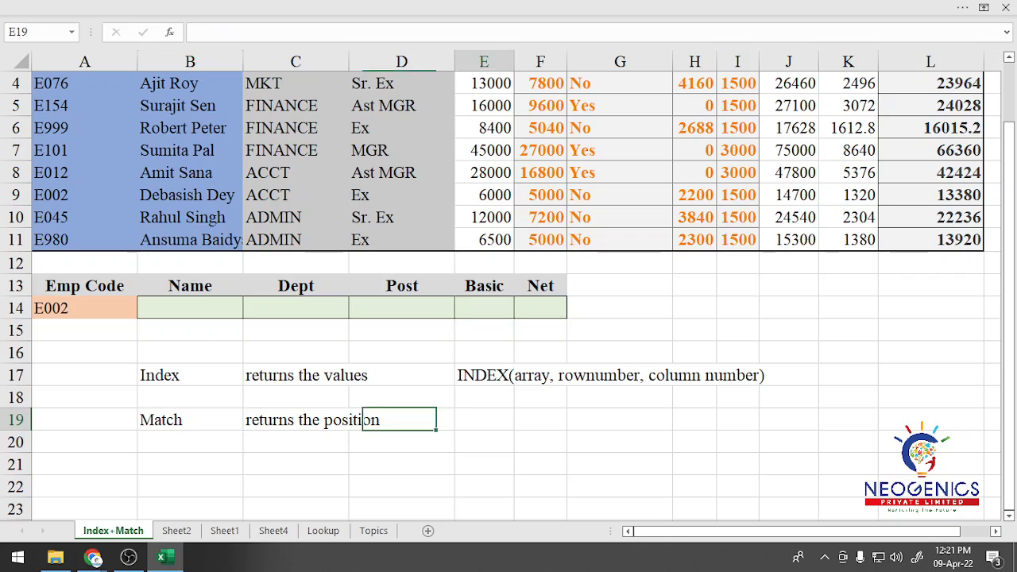
pyautogui.write('=match')
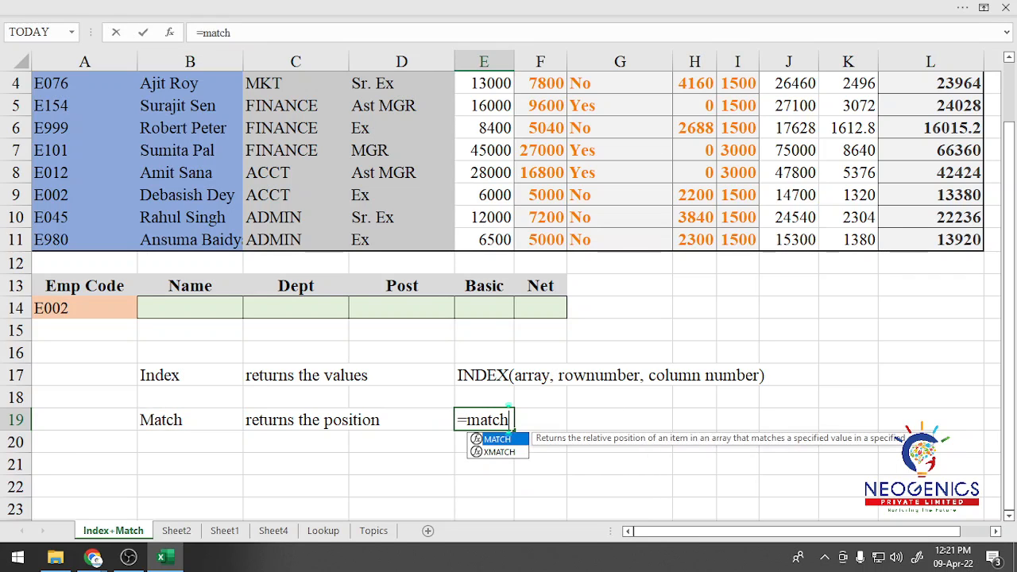
pyautogui.press('Tab')
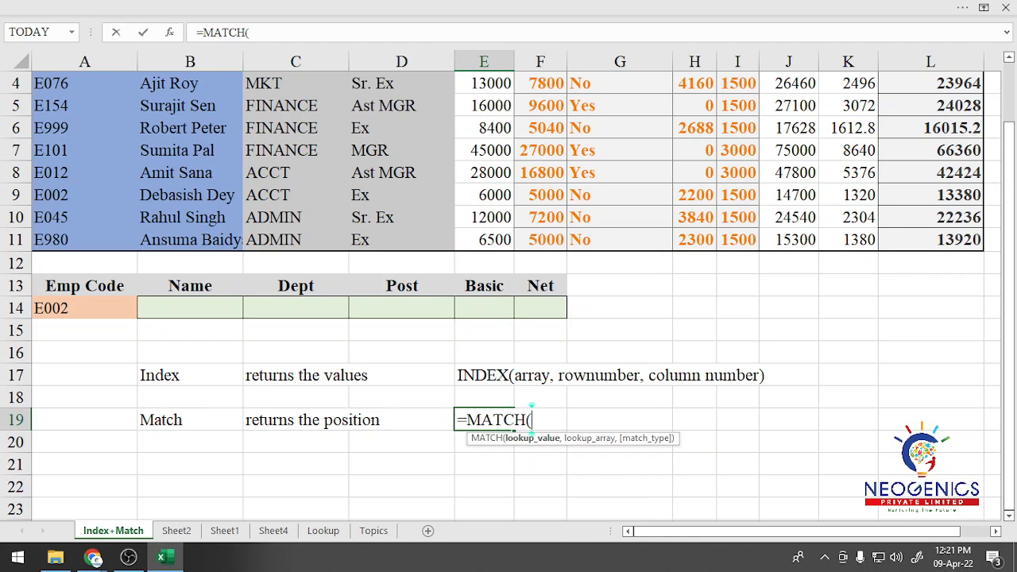
pyautogui.write('Loo')
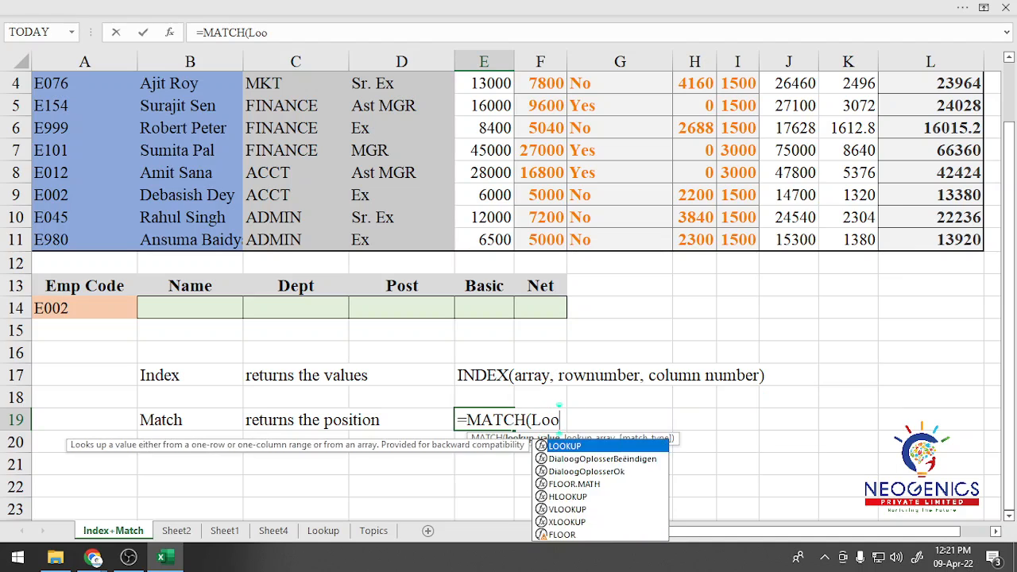
pyautogui.write('kup value')
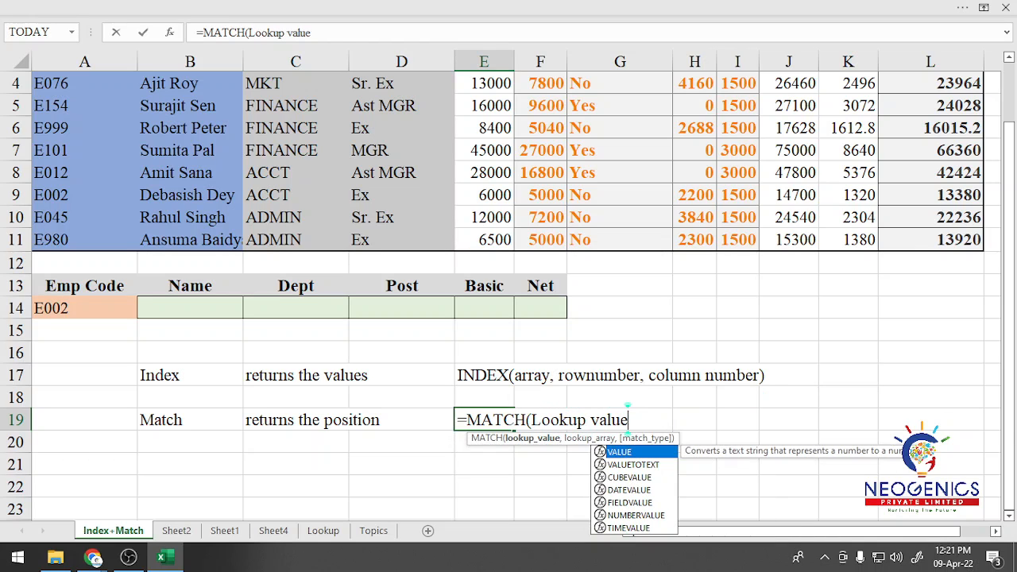
pyautogui.write(', ')
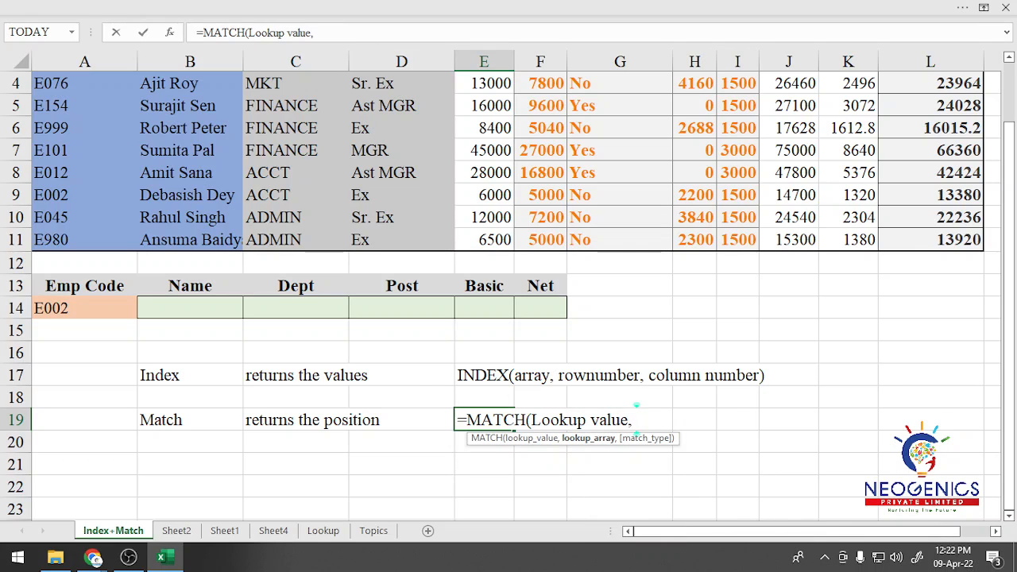
pyautogui.write('Lookup array')
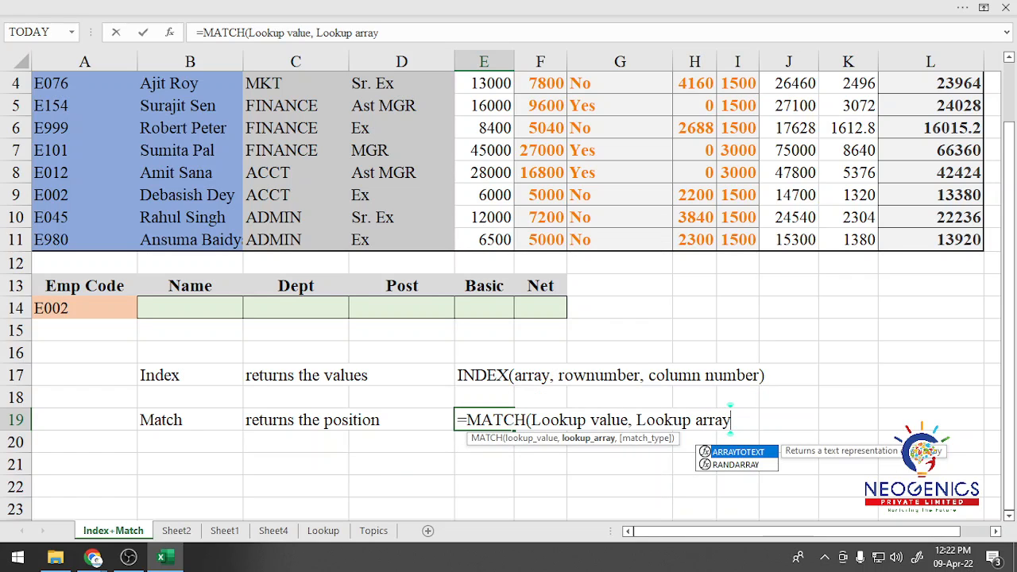
pyautogui.write(', m')
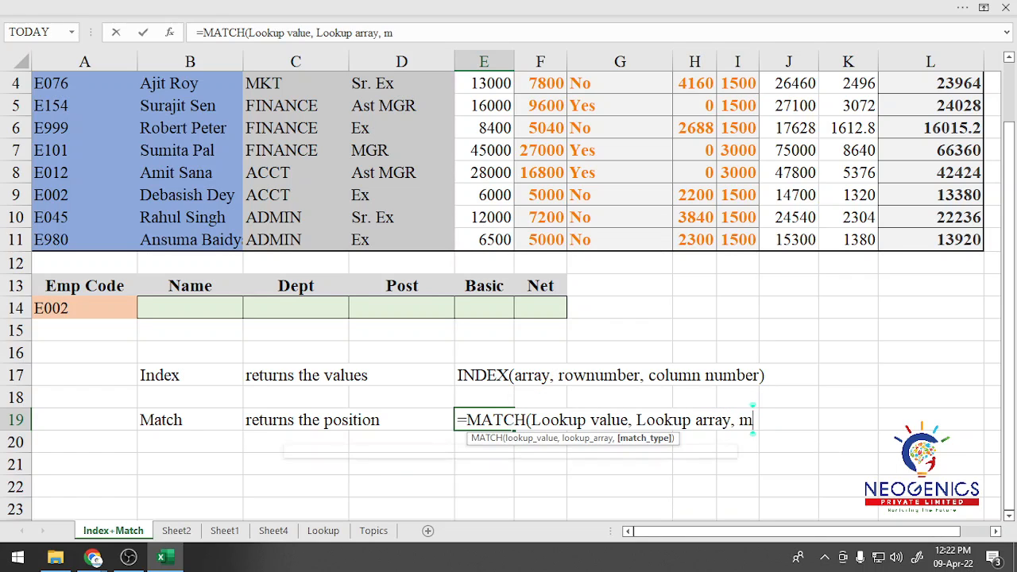
pyautogui.write('atch type')
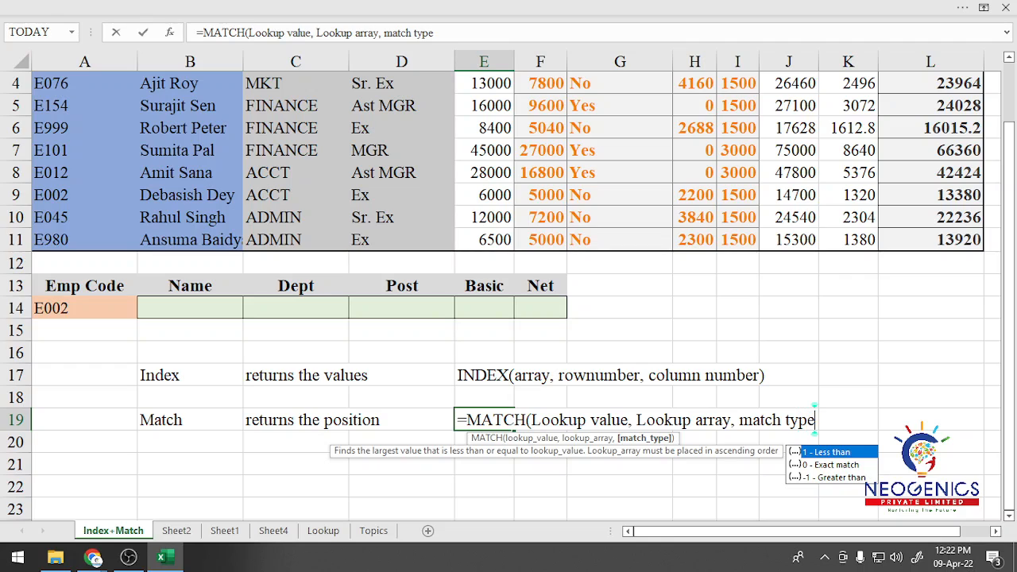
pyautogui.write(')')
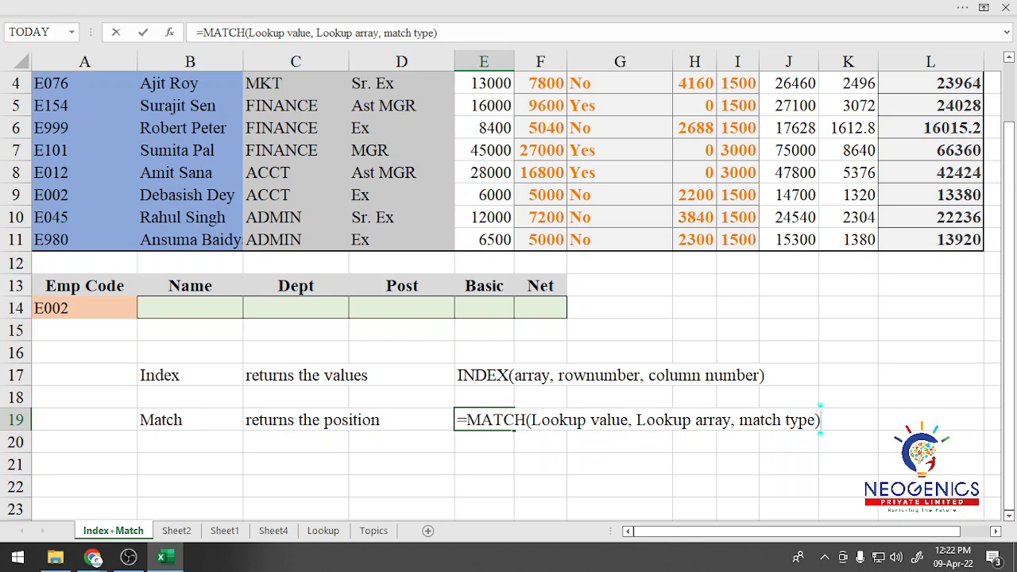
# Remove the leading equals sign from the MATCH syntax in E19 and store it as plain text.
pyautogui.press('Home')
pyautogui.press('Delete')
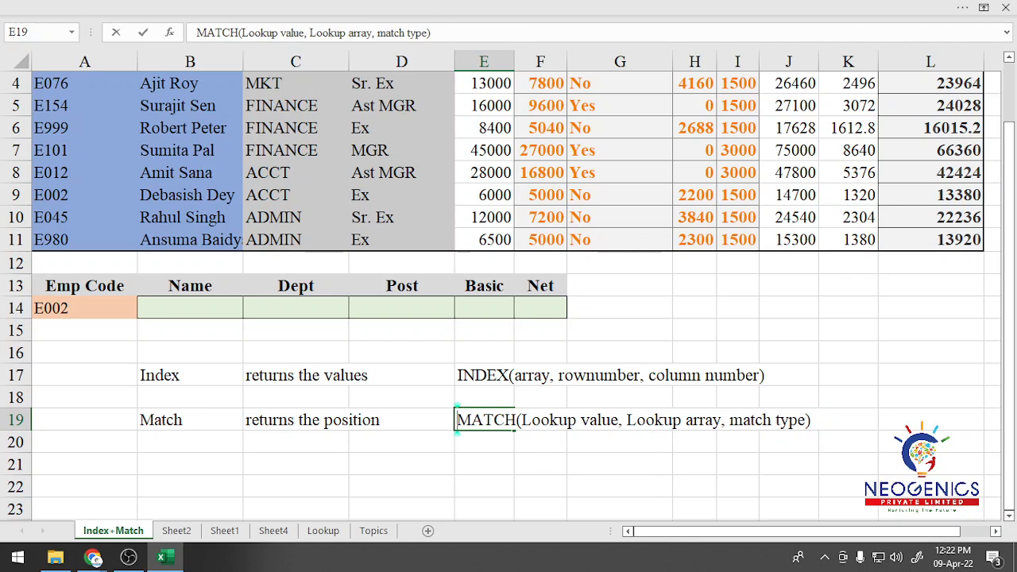
pyautogui.press('Return')
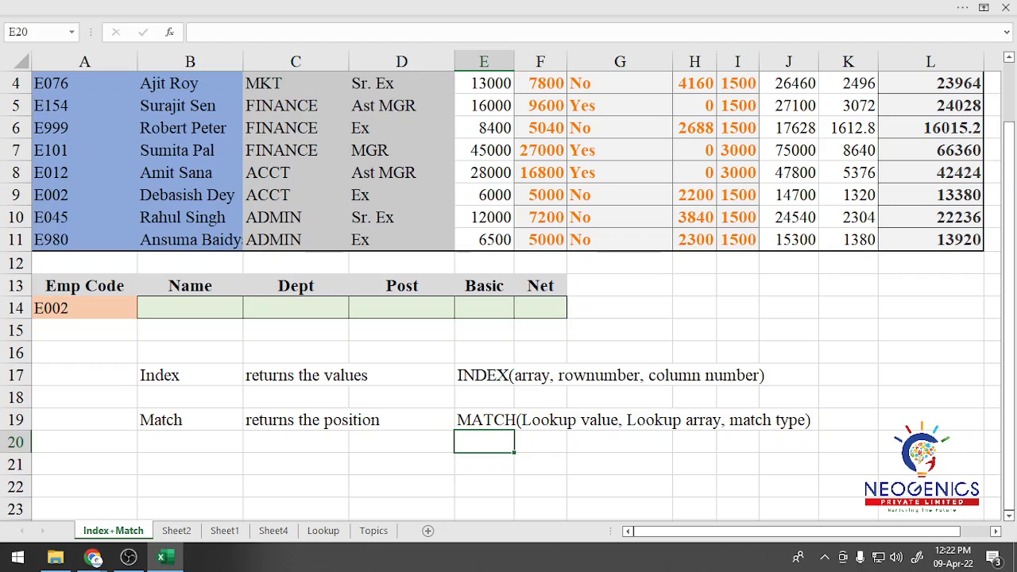
pyautogui.click(540, 419)
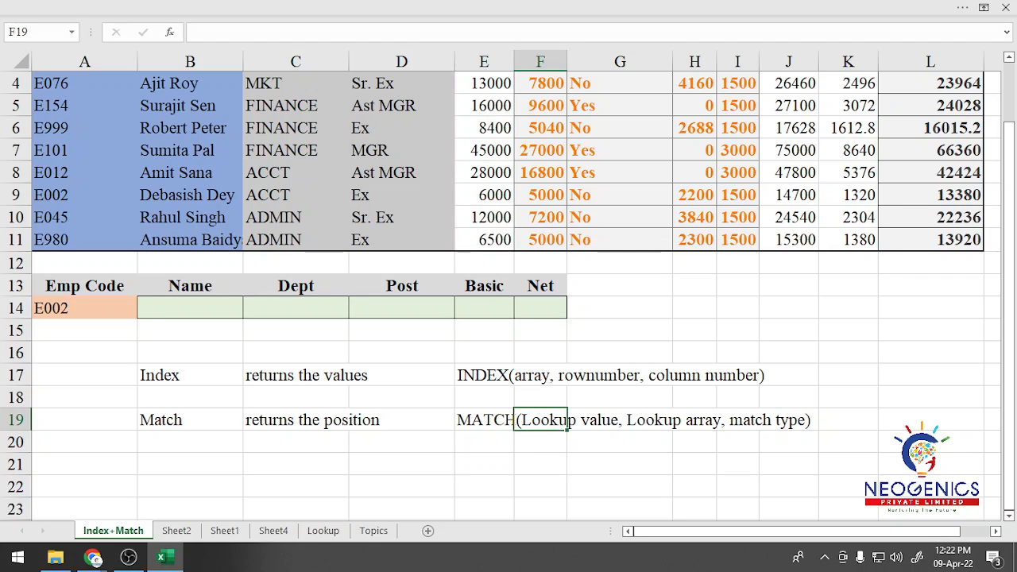
pyautogui.click(619, 442)
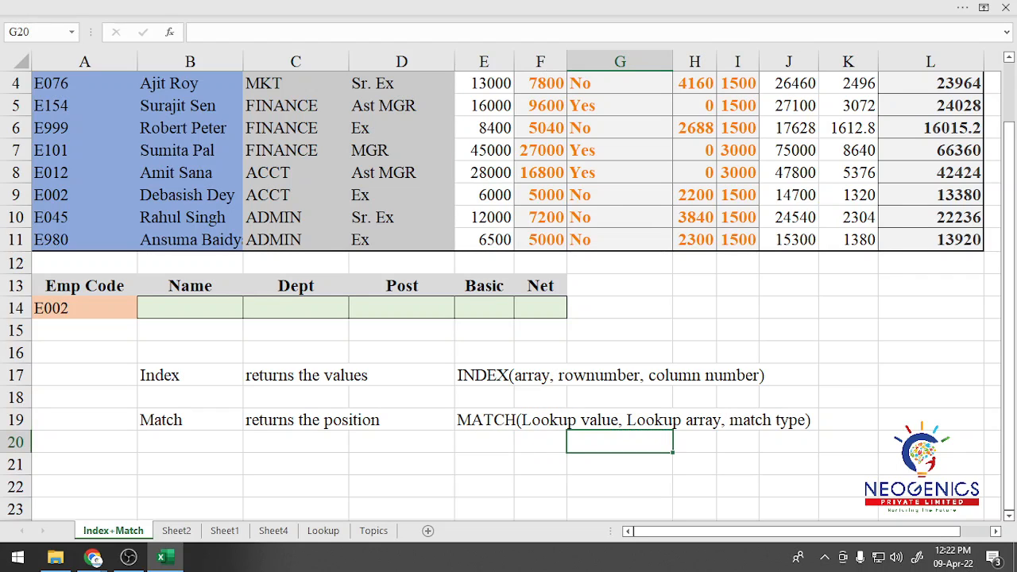
pyautogui.click(788, 442)
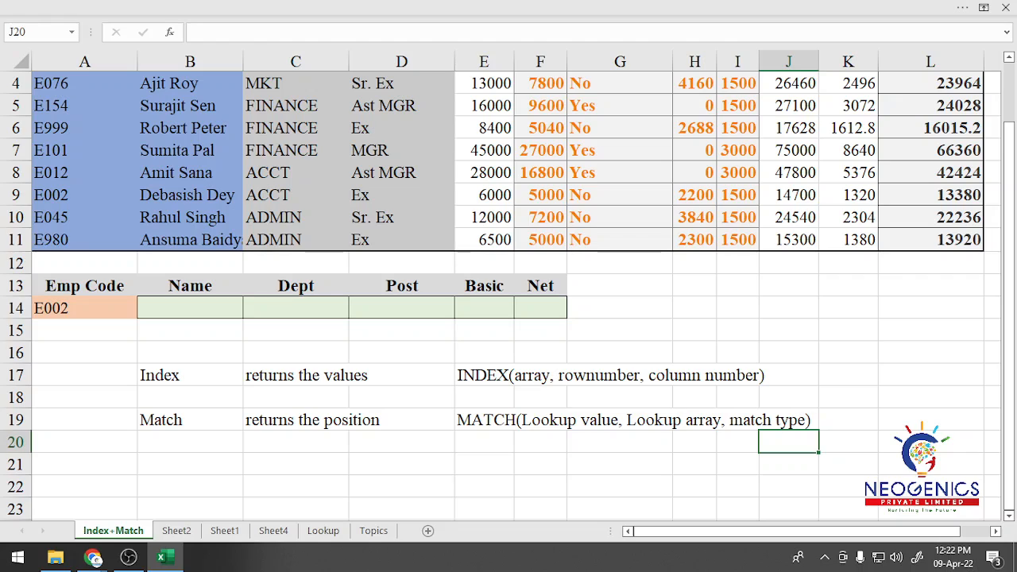
pyautogui.click(540, 442)
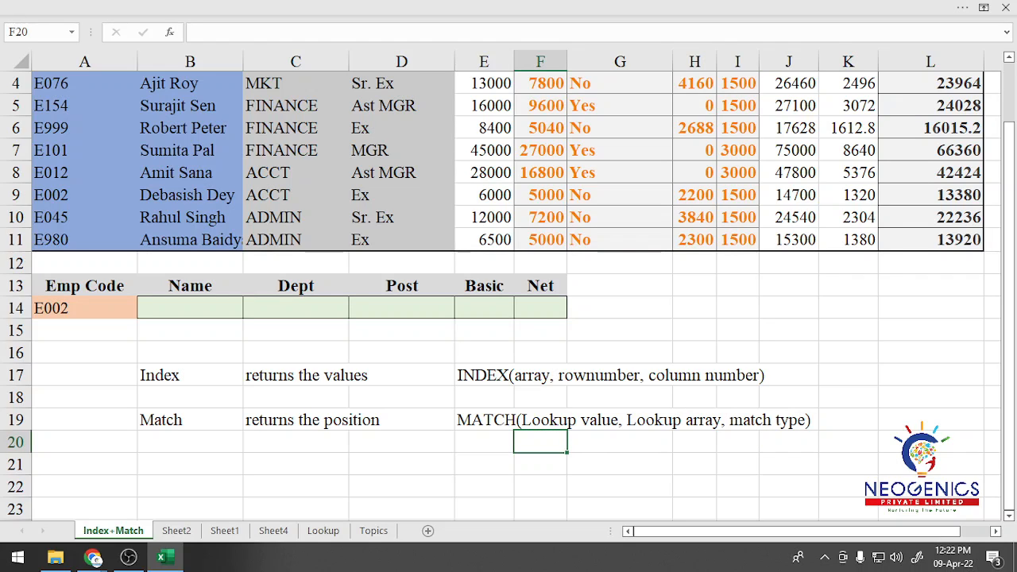
pyautogui.click(620, 441)
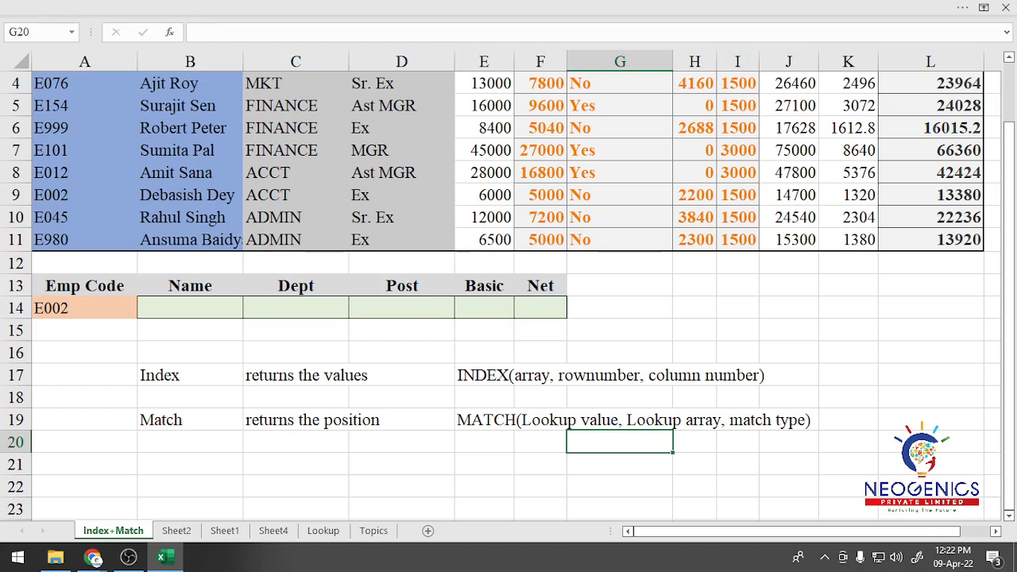
pyautogui.click(738, 442)
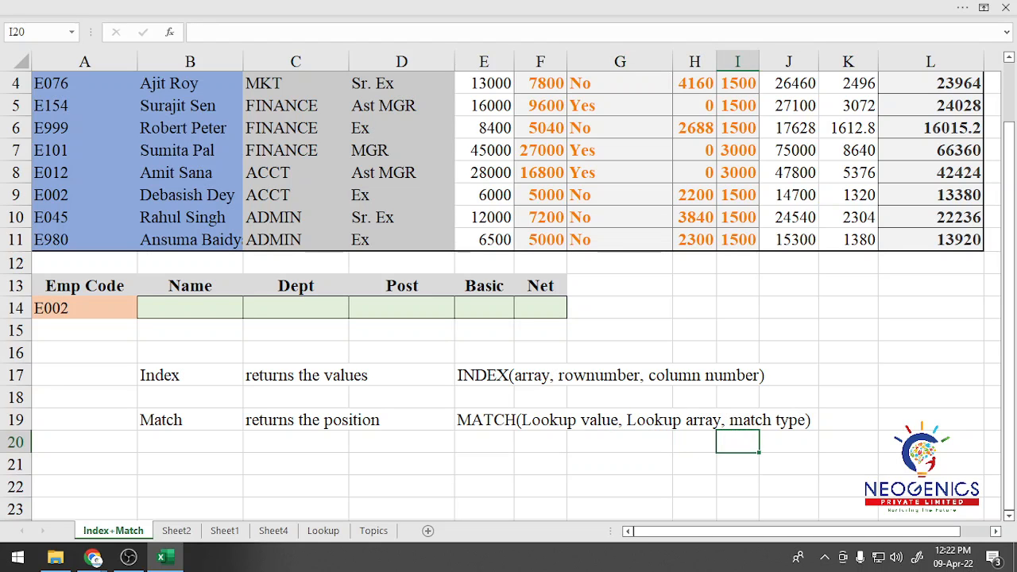
# Enter the formula =MATCH(B13,A1:L1,0) in B14 to find the position of the Name heading in the table's header row.
pyautogui.click(190, 308)
pyautogui.scroll(1, 190, 309)
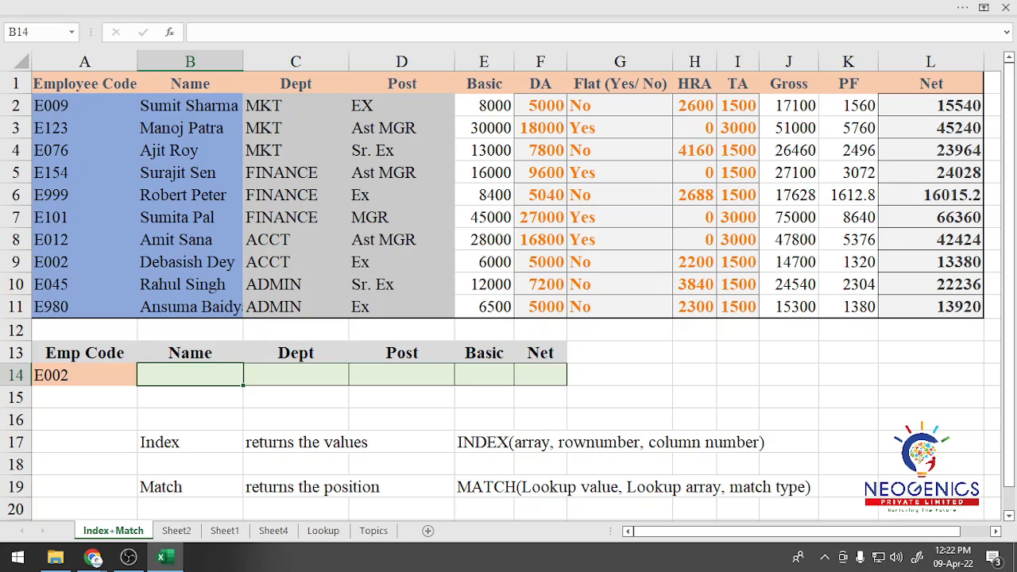
pyautogui.write('=matc')
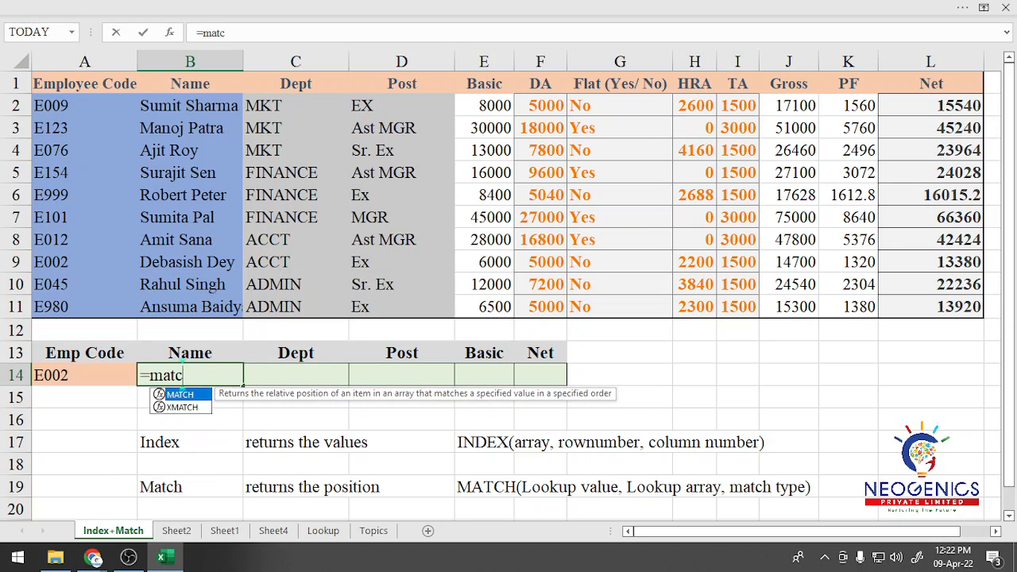
pyautogui.write('h')
pyautogui.press('Tab')
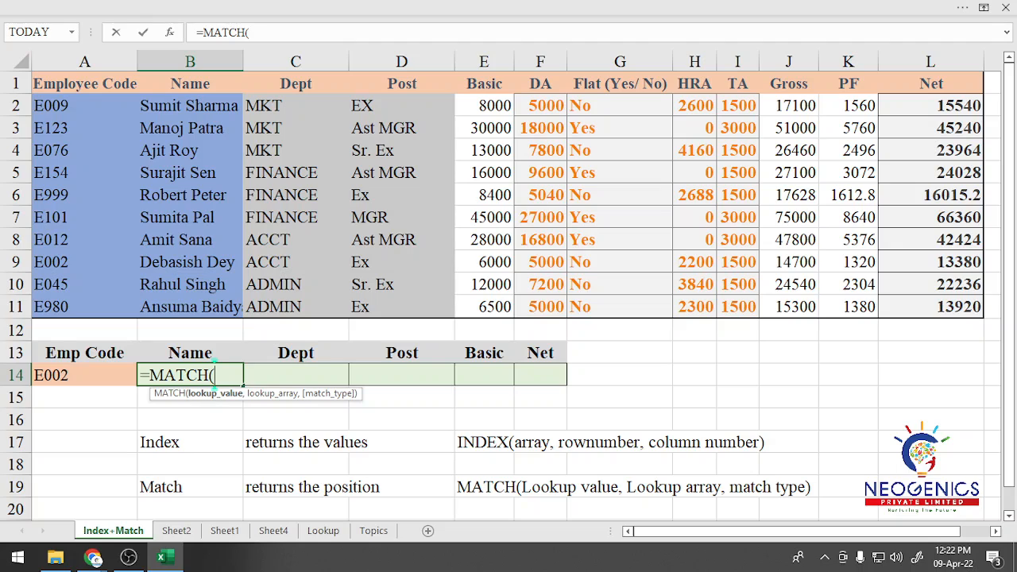
pyautogui.press('Up')
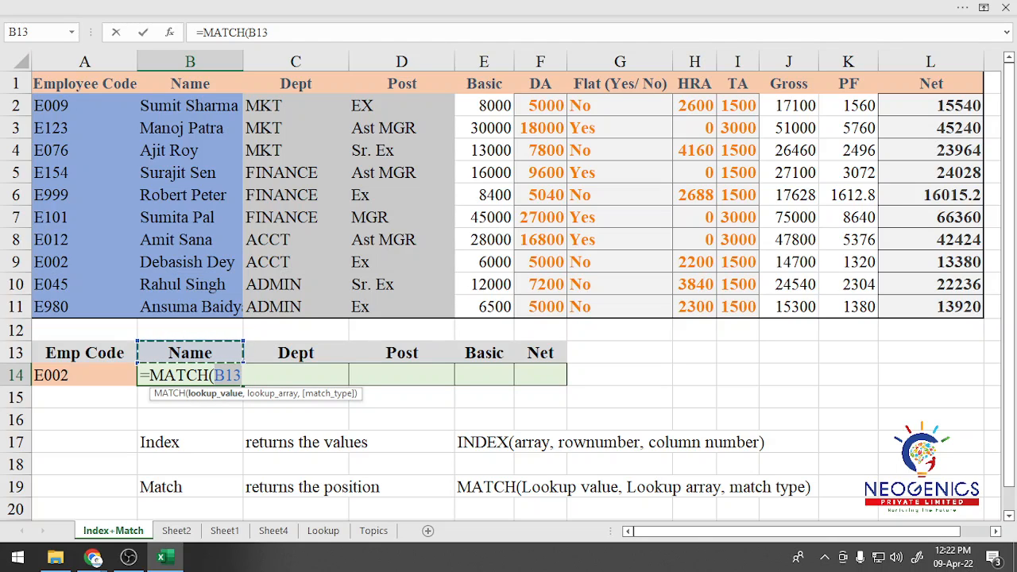
pyautogui.write(',')
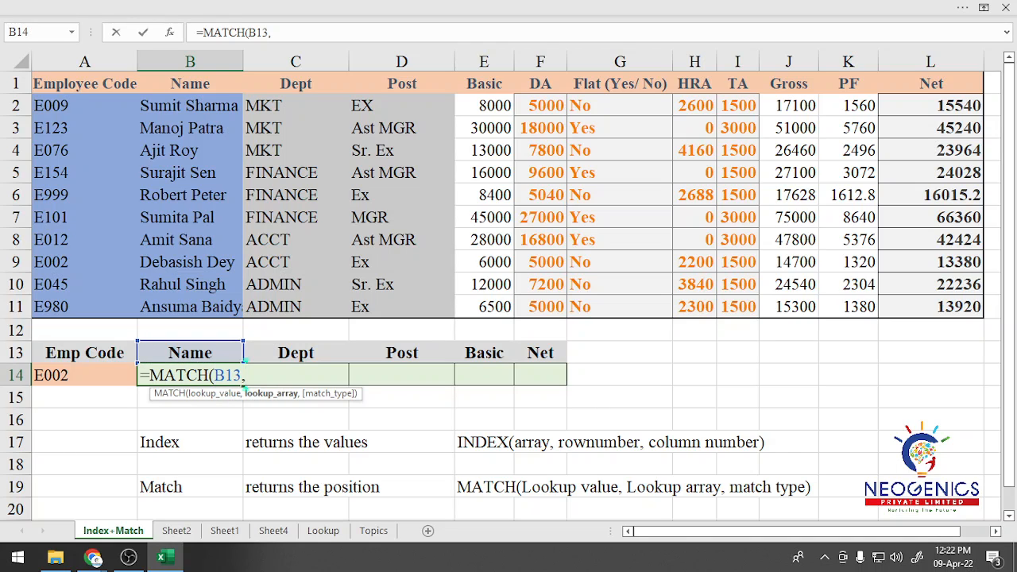
pyautogui.moveTo(80, 84); pyautogui.dragTo(978, 95)
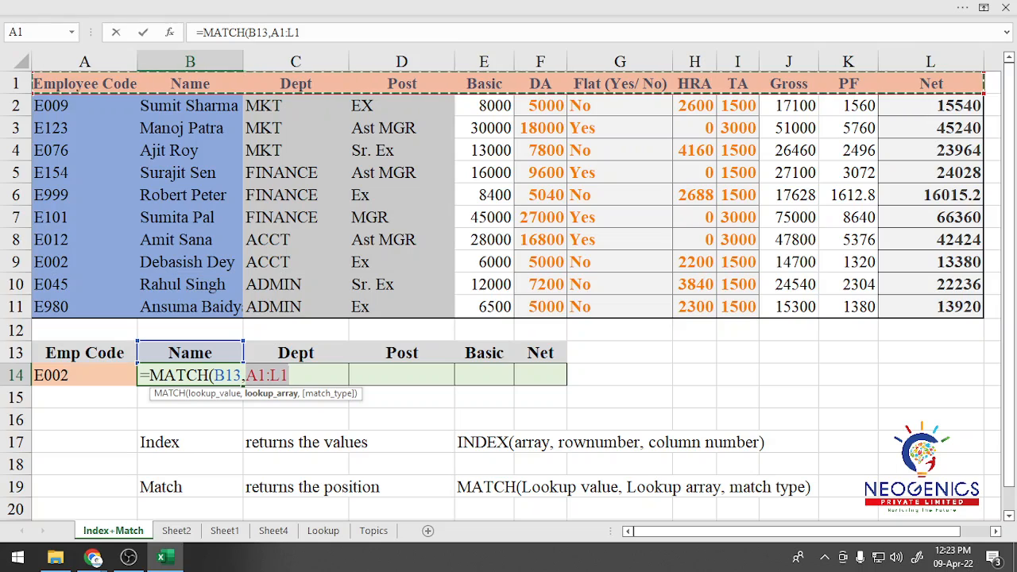
pyautogui.write(',')
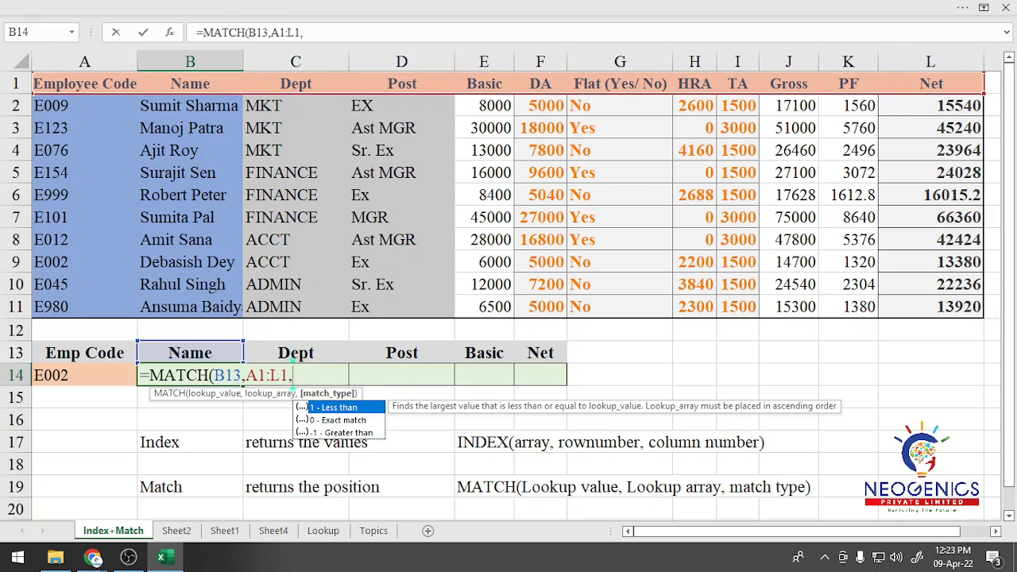
pyautogui.write('0)')
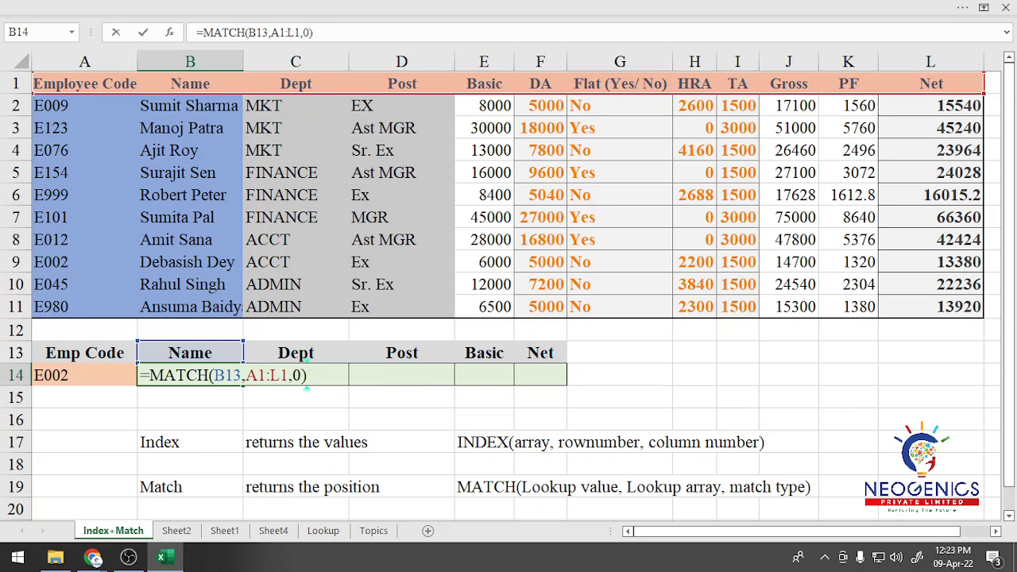
pyautogui.press('Return')
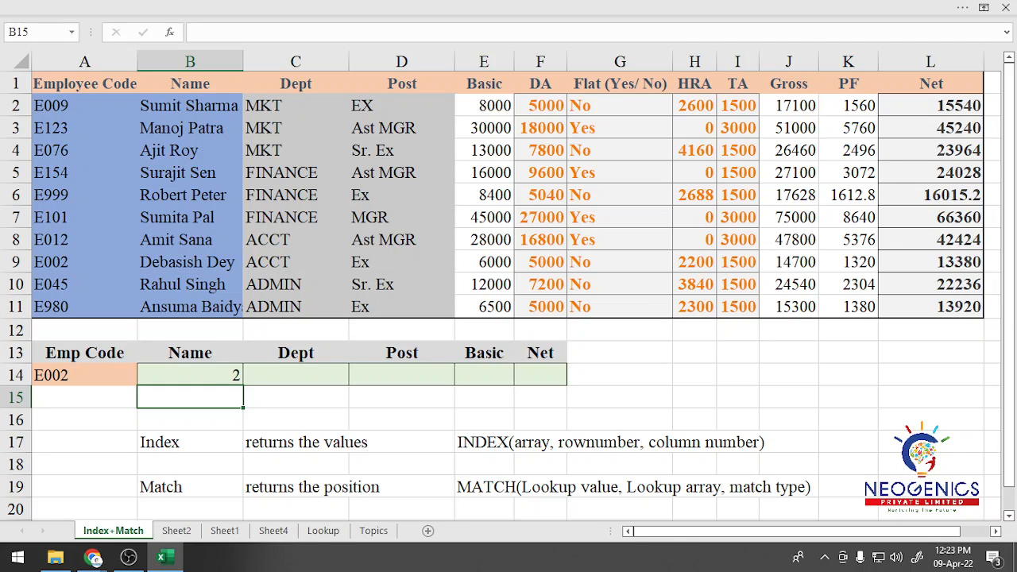
# Check the MATCH result in B14 against the header range A1:L1, starting from the Employee Code column.
pyautogui.press('Up')
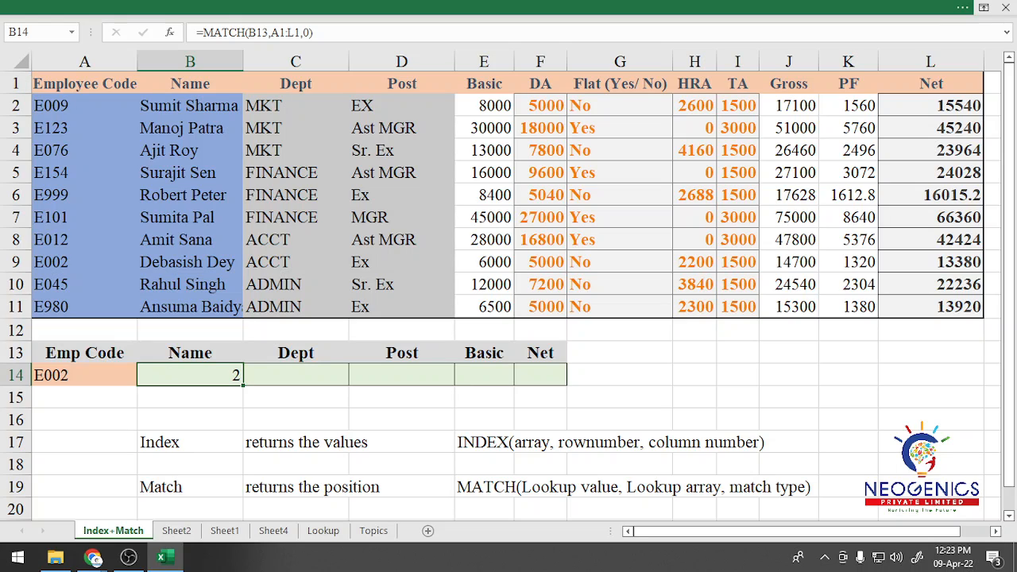
pyautogui.hotkey('ctrl', 'Home')
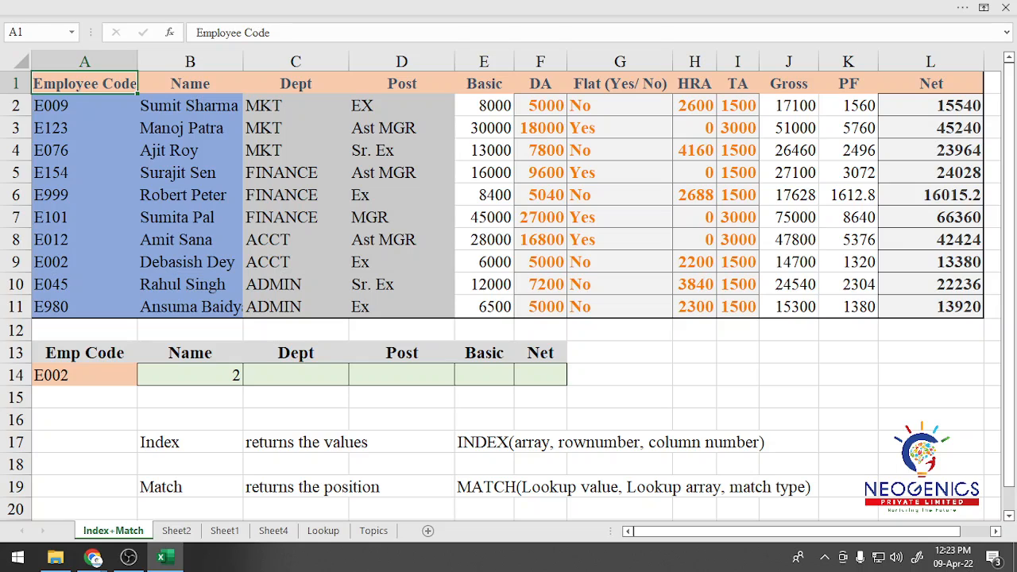
pyautogui.click(190, 375)
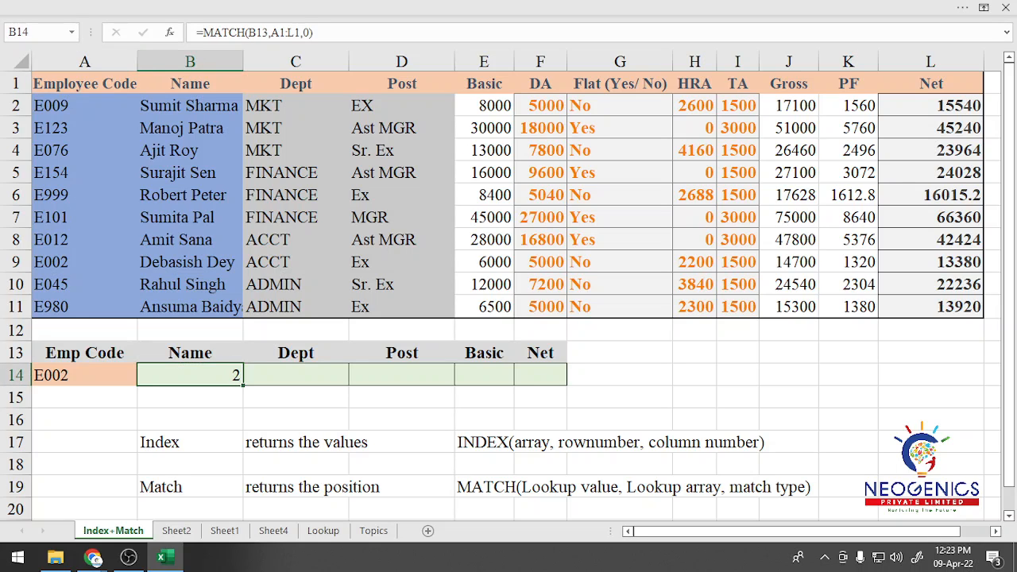
pyautogui.moveTo(84, 83); pyautogui.dragTo(930, 83)
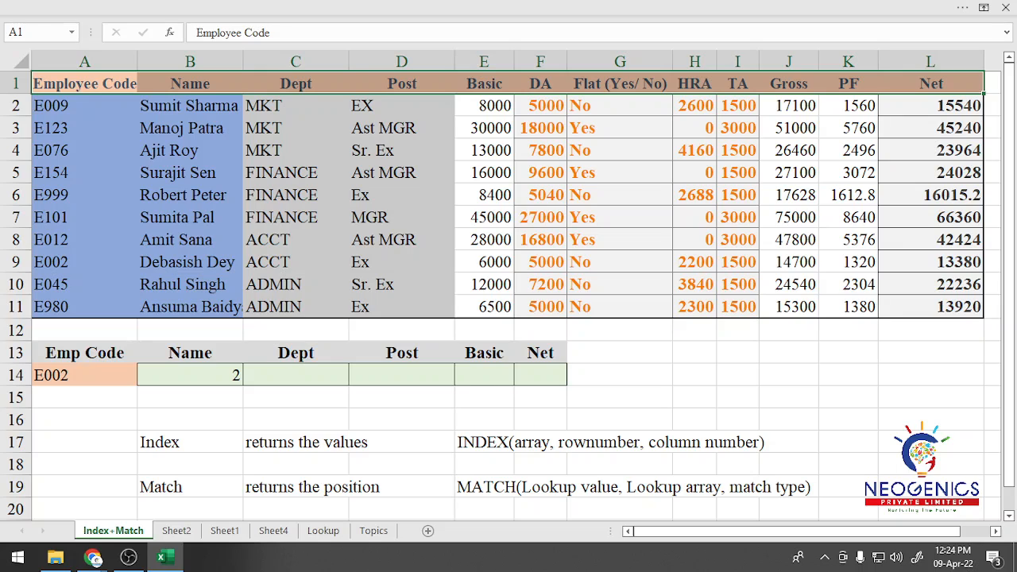
# Clear the MATCH formula from the Name result cell B14.
pyautogui.click(190, 375)
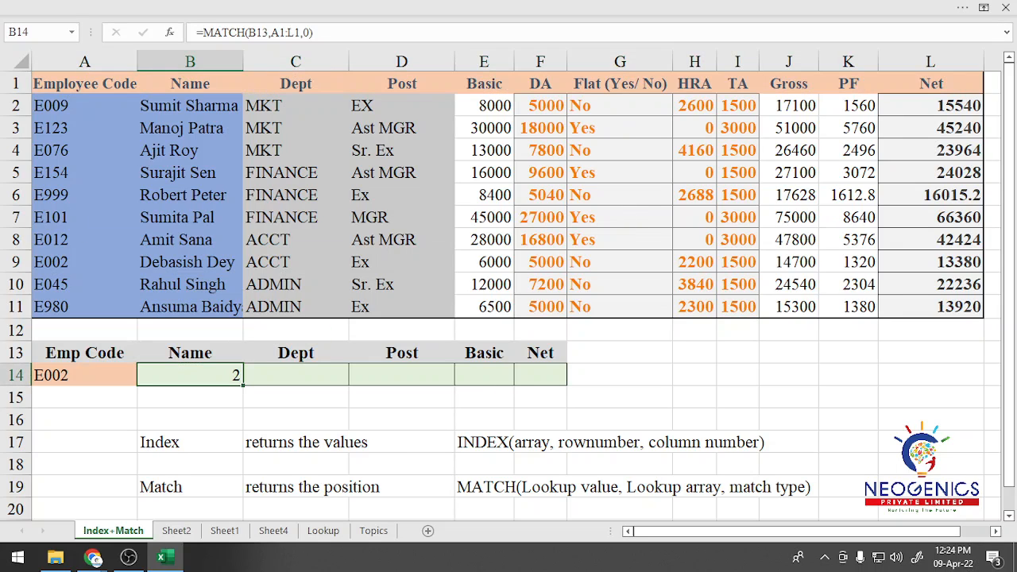
pyautogui.press('BackSpace')
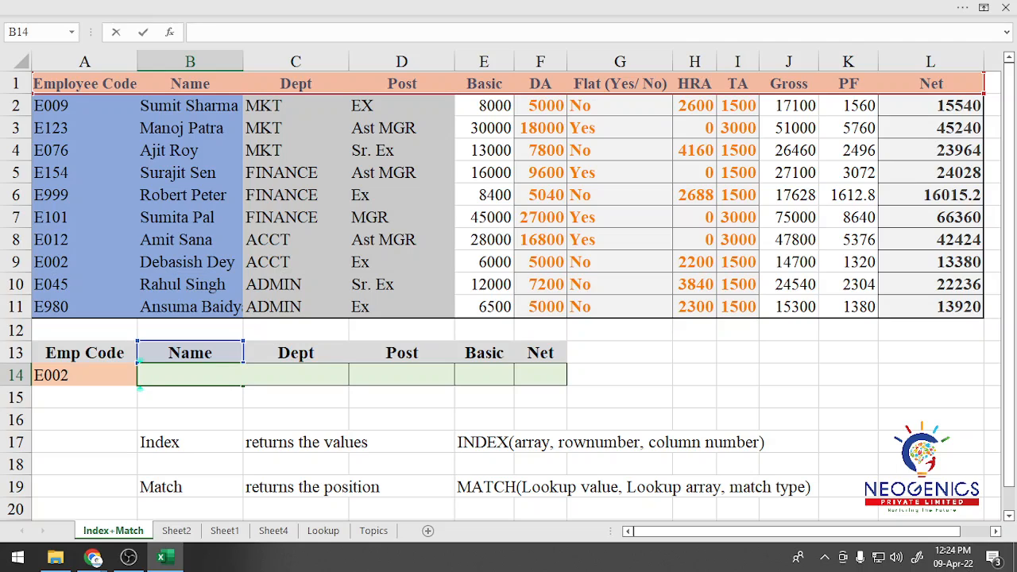
pyautogui.click(484, 487)
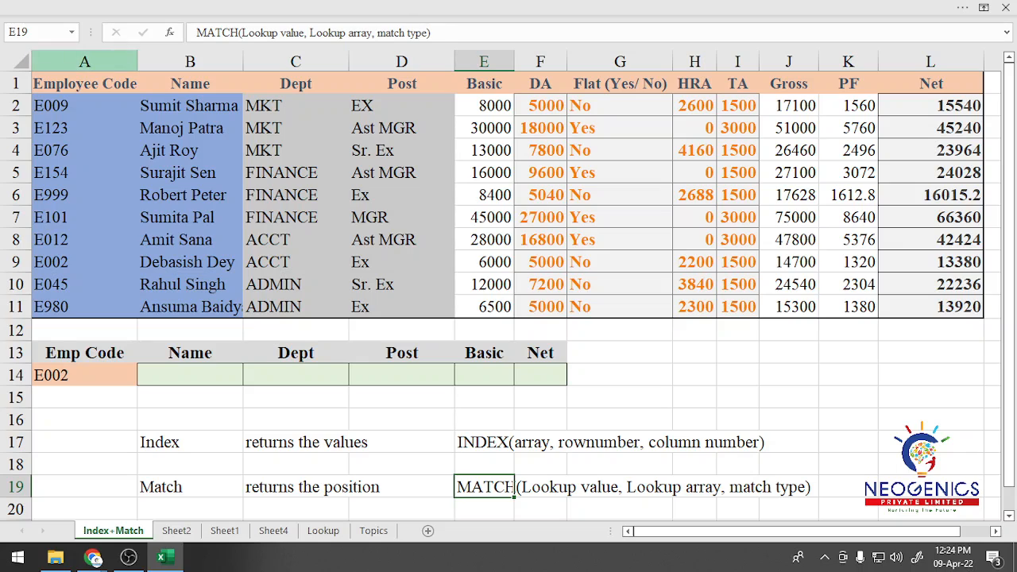
# Start an INDEX formula in B14 with the absolute range $B$2:$L$11 as its array.
pyautogui.click(190, 375)
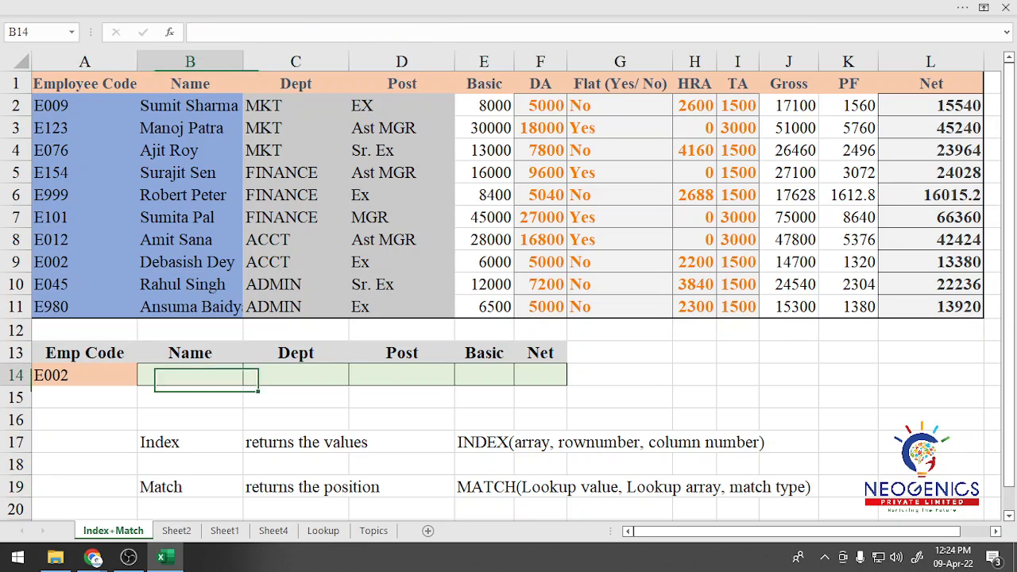
pyautogui.write('=')
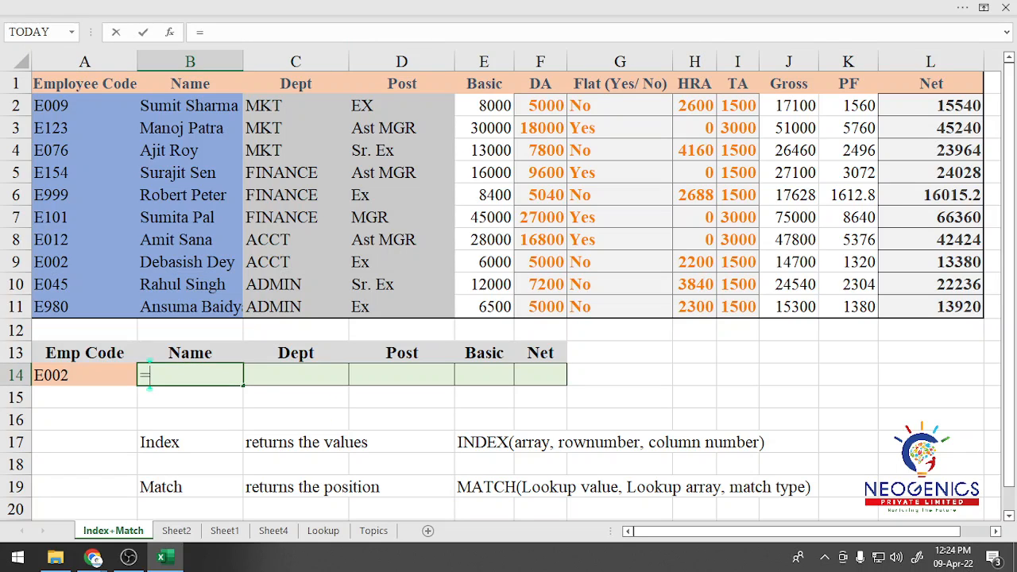
pyautogui.write('in')
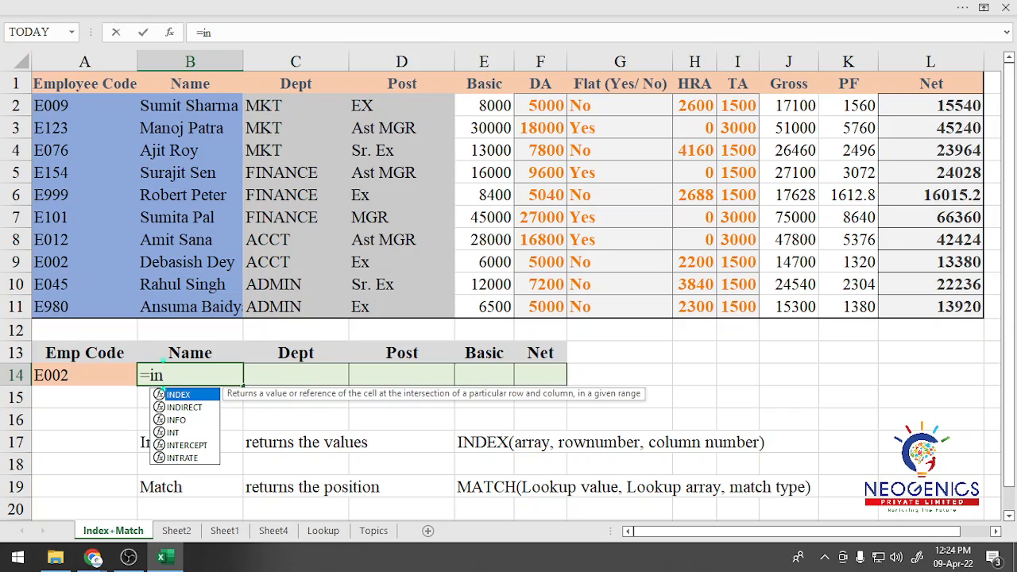
pyautogui.press('Tab')
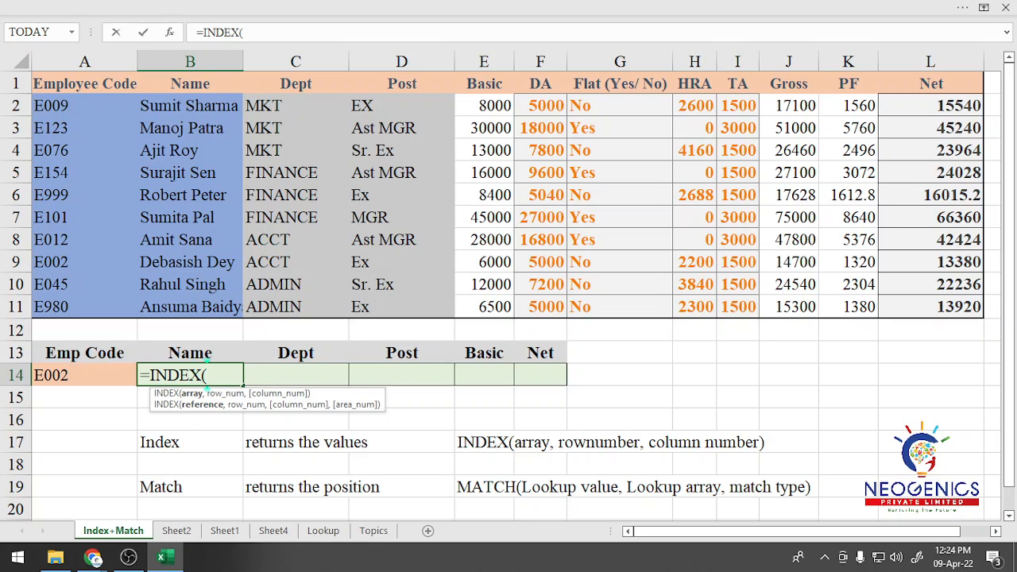
pyautogui.moveTo(183, 109); pyautogui.dragTo(977, 314)
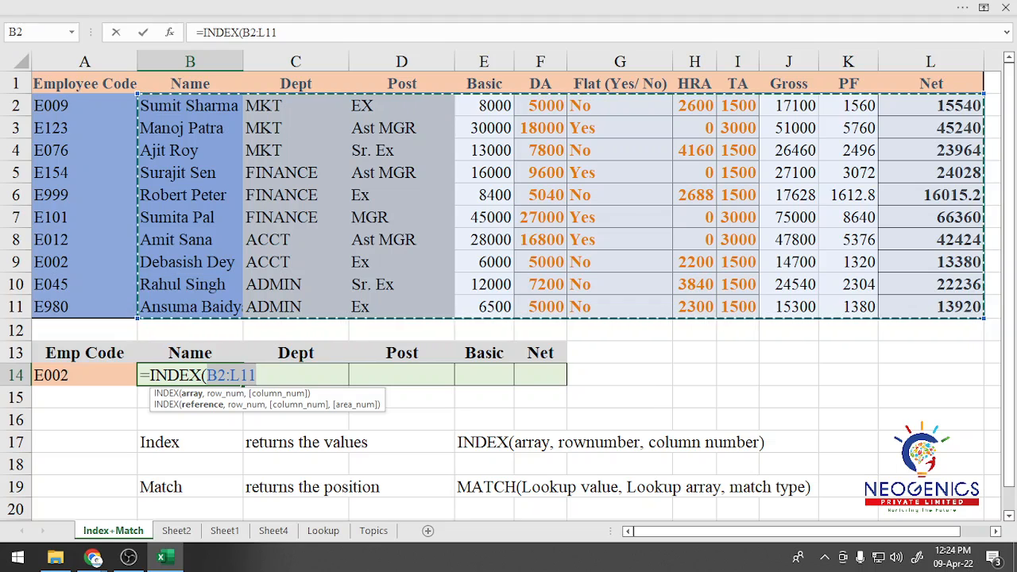
pyautogui.press('F4')
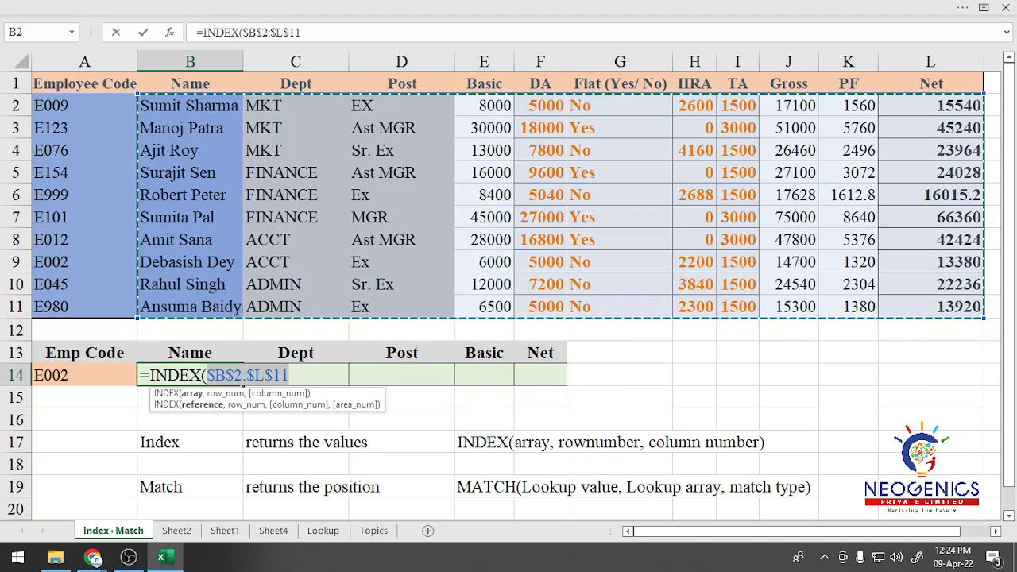
pyautogui.write(',')
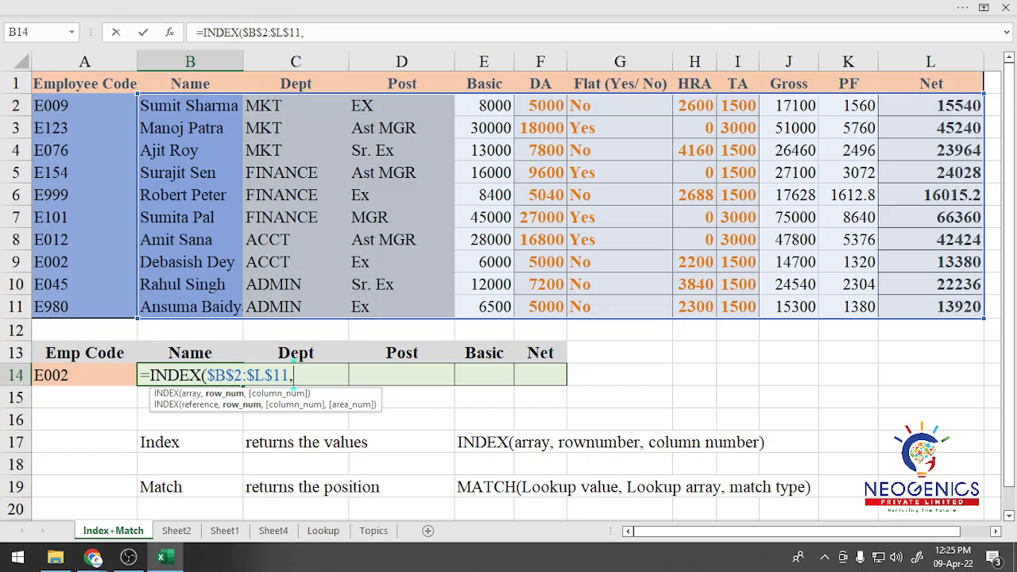
# Add MATCH($A$14,$A$2:$A$11,0) as the row number argument of the INDEX formula in B14.
pyautogui.write('match')
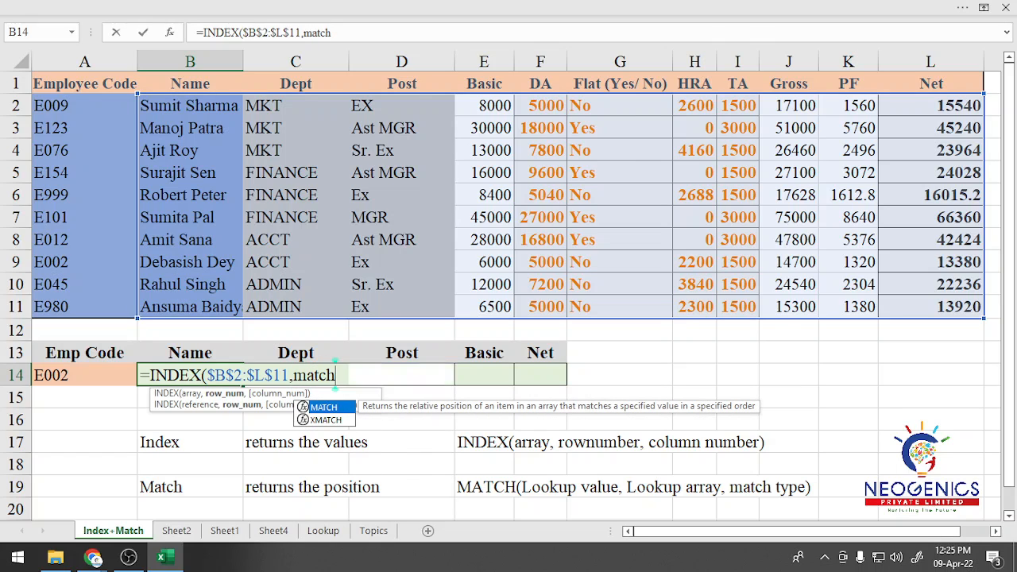
pyautogui.press('Tab')
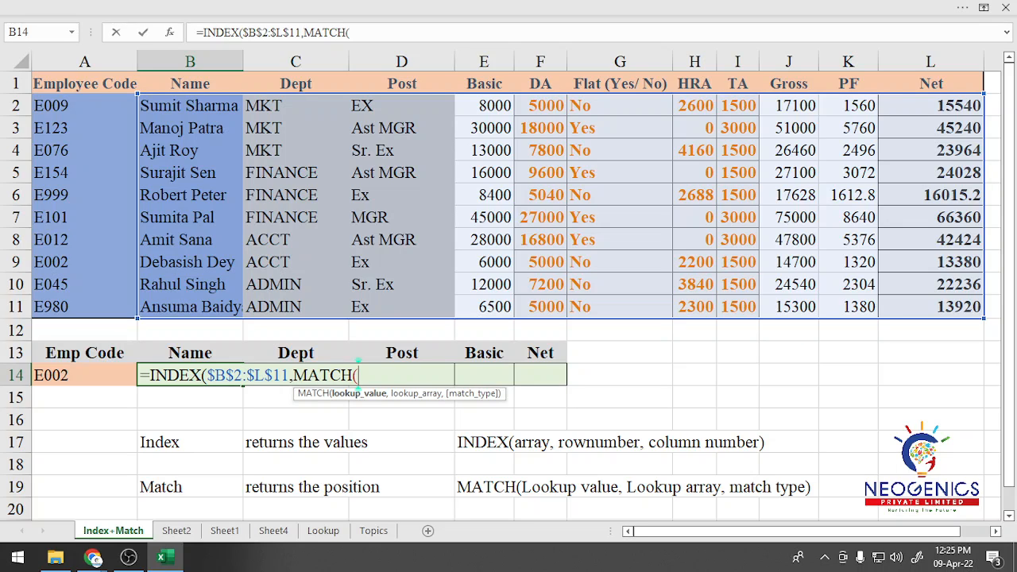
pyautogui.press('Left')
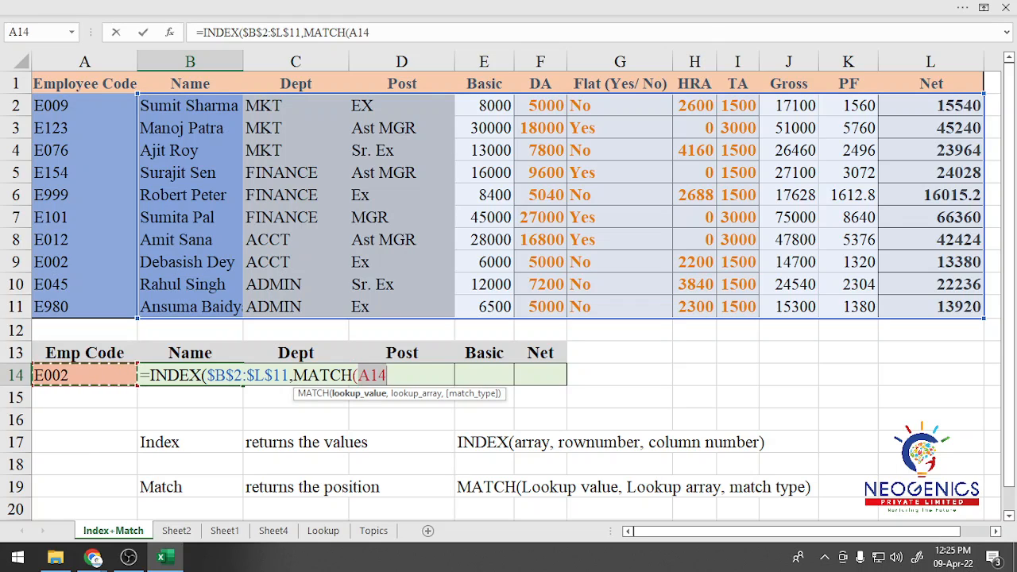
pyautogui.press('F4')
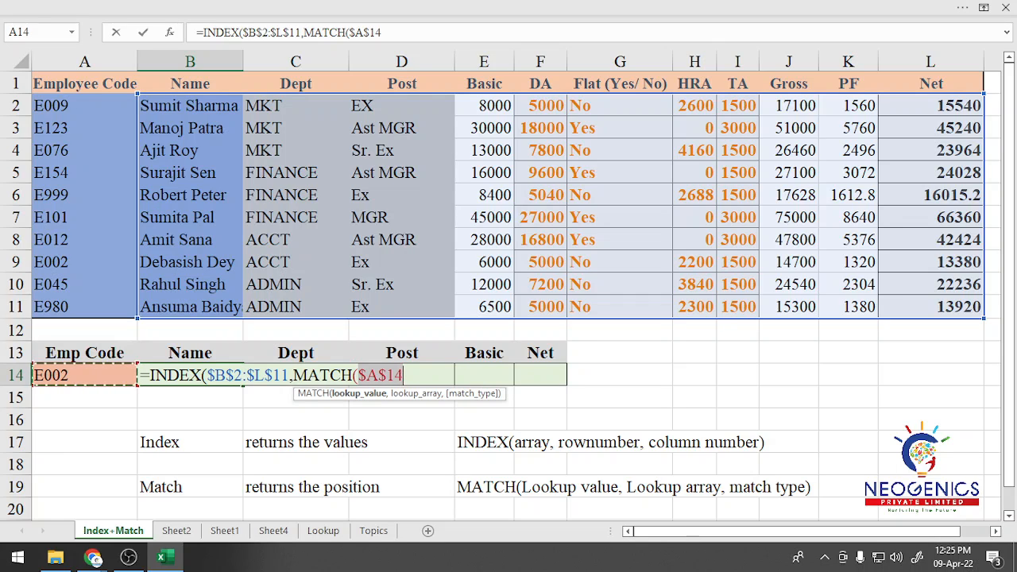
pyautogui.write(',')
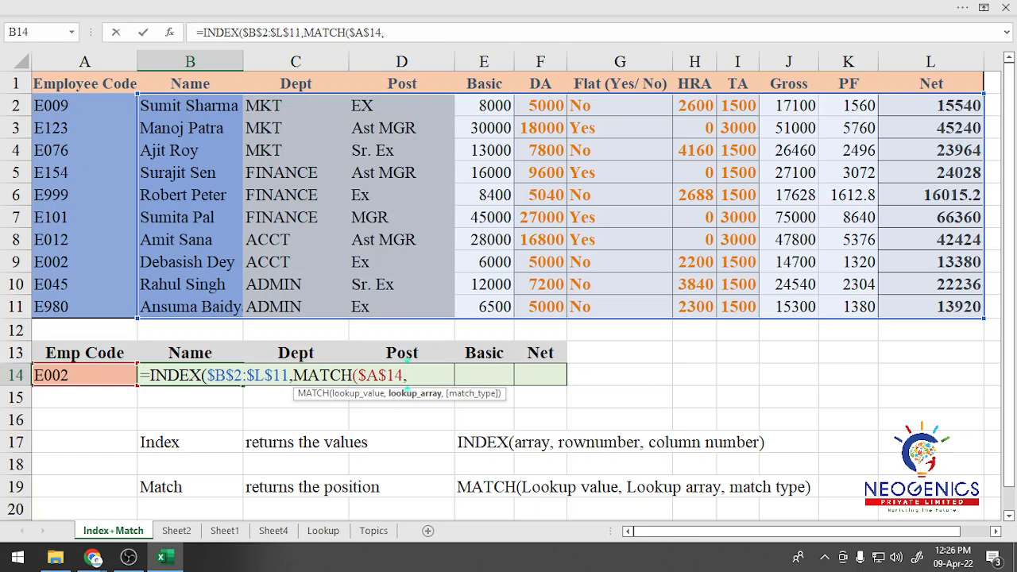
pyautogui.click(84, 105)
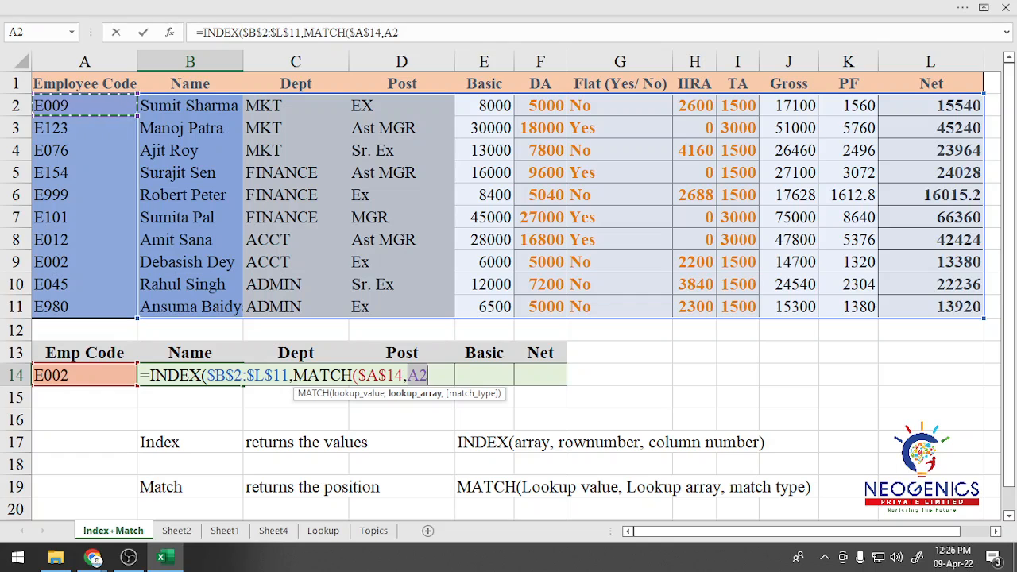
pyautogui.moveTo(84, 106); pyautogui.dragTo(127, 312)
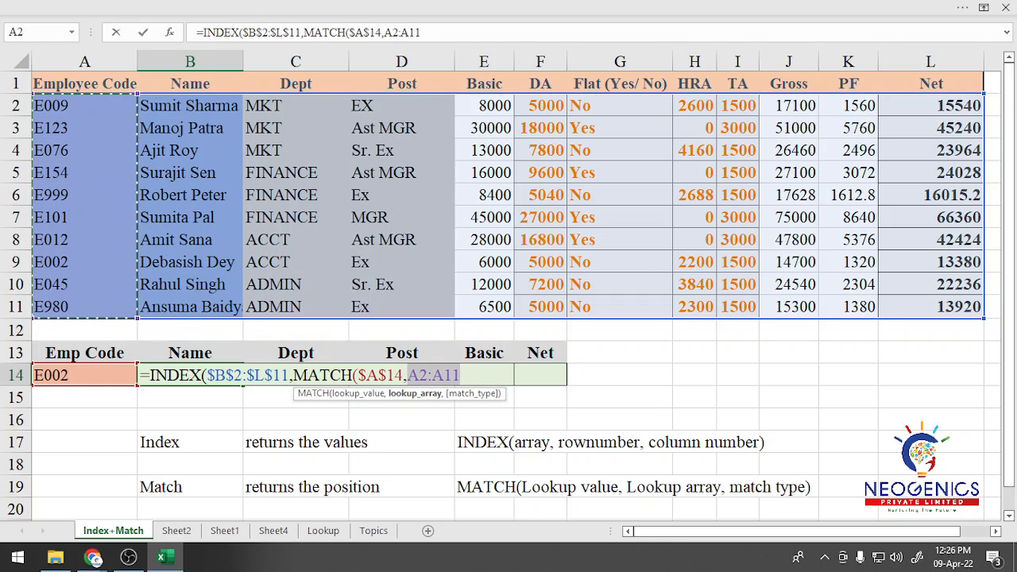
pyautogui.press('F4')
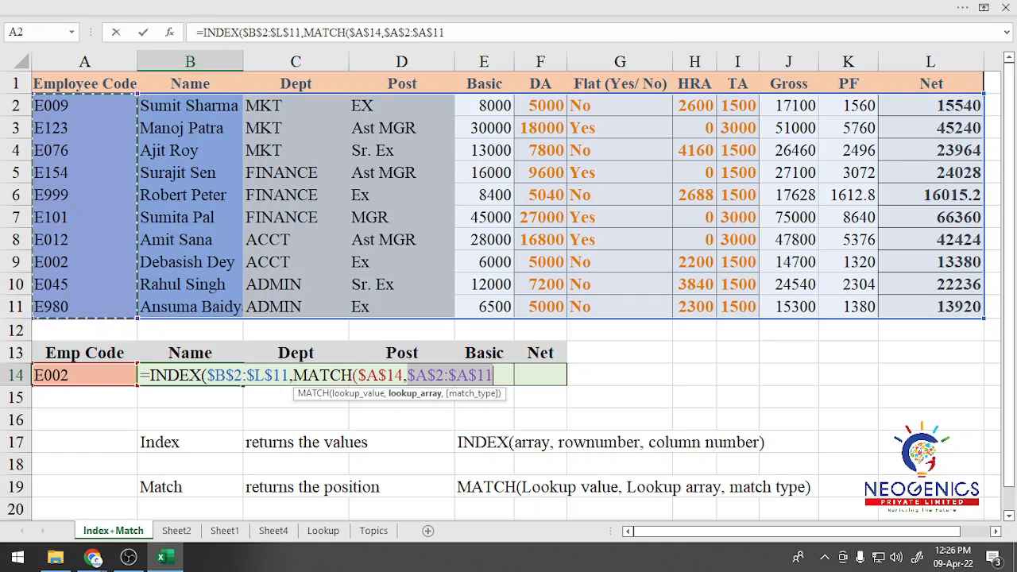
pyautogui.write(',')
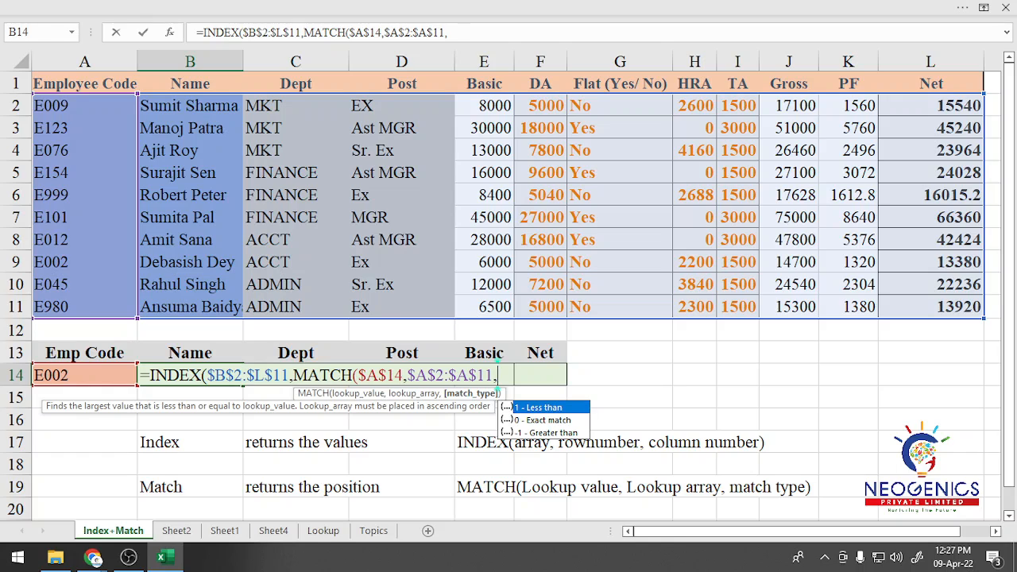
pyautogui.write('0)')
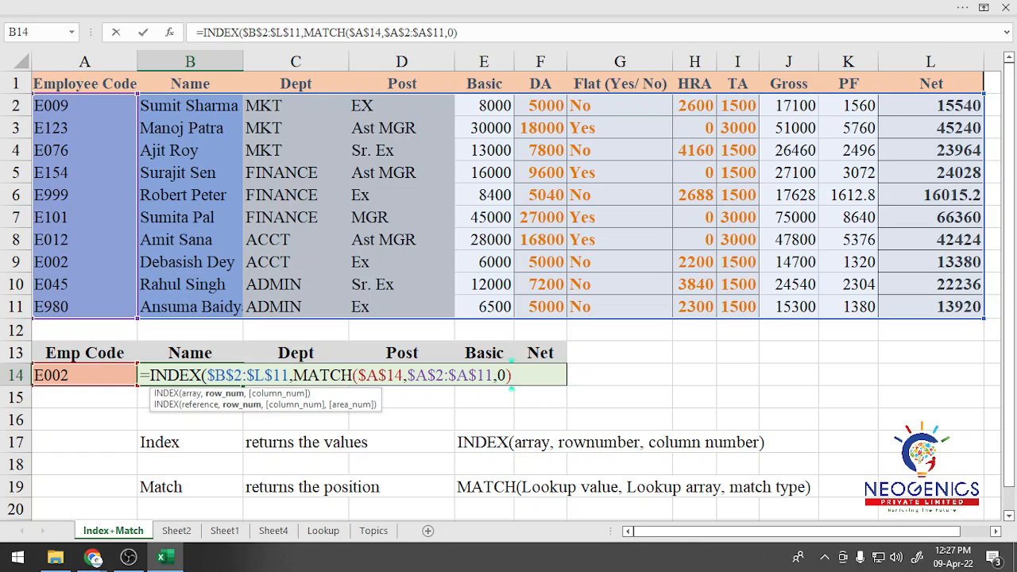
# Add MATCH(B13,$B$1:$L$1,0) as the INDEX column number argument in B14 and complete the formula.
pyautogui.write(',')
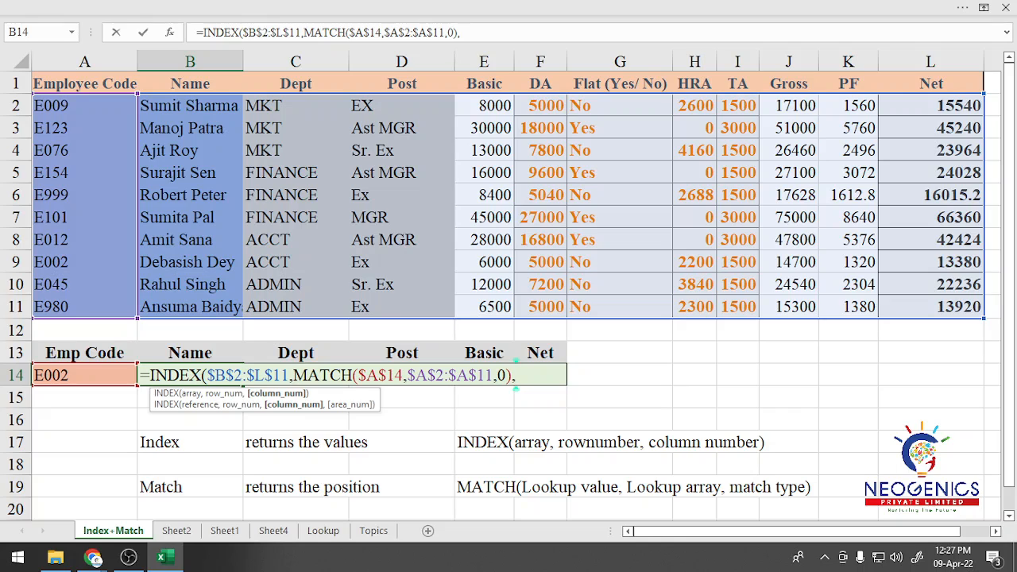
pyautogui.write('ma')
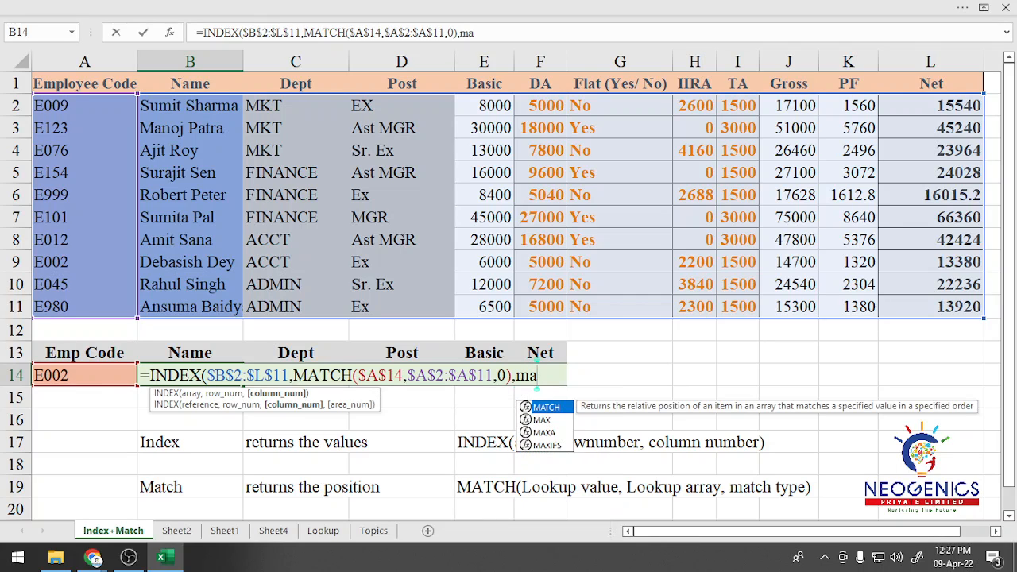
pyautogui.press('Tab')
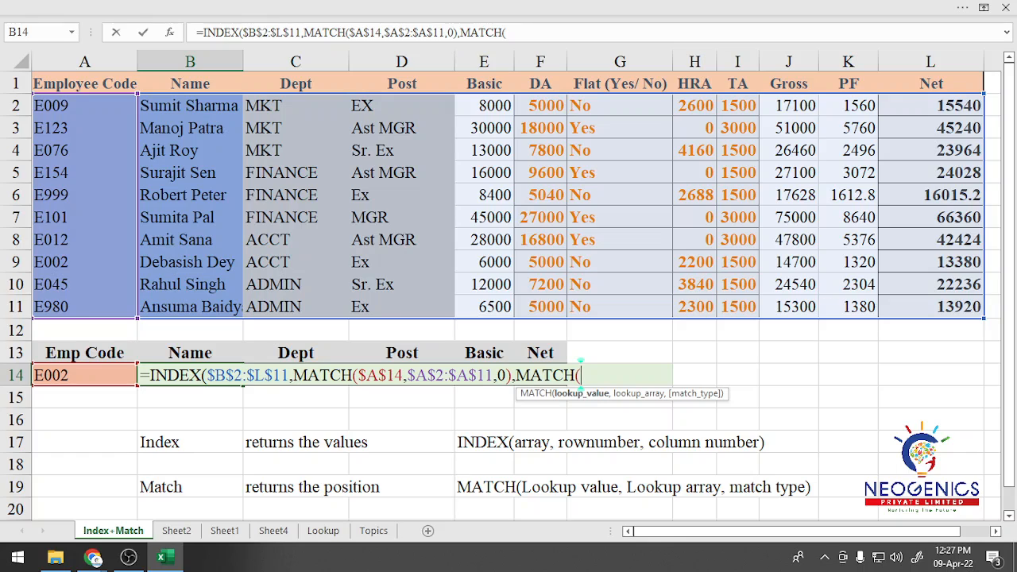
pyautogui.press('Up')
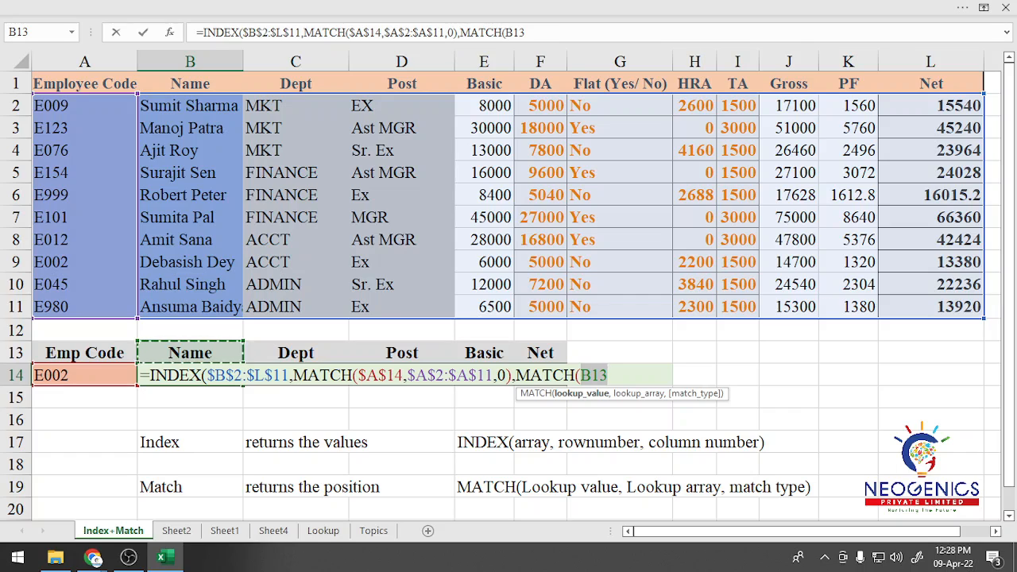
pyautogui.write(',')
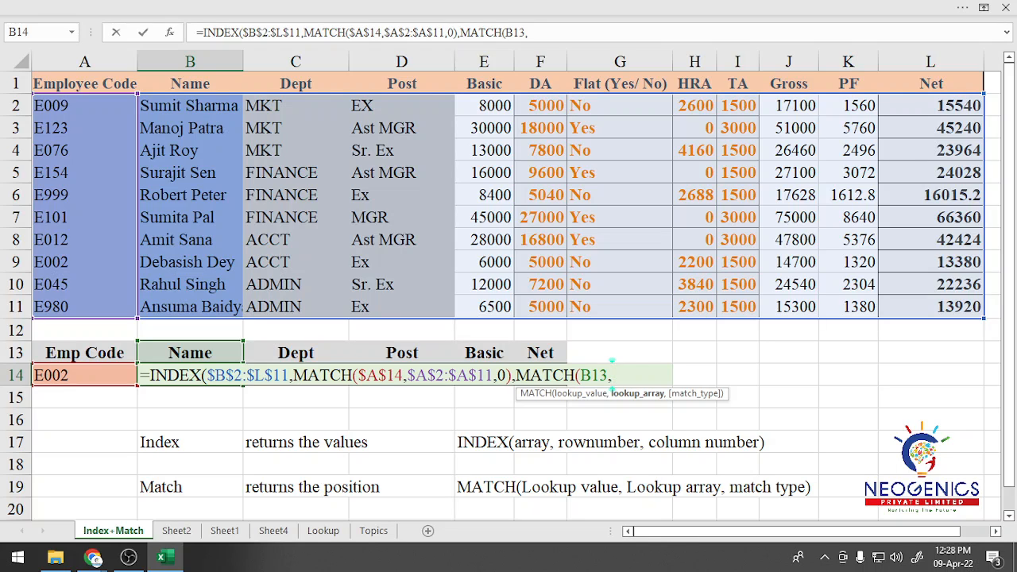
pyautogui.moveTo(190, 84); pyautogui.dragTo(979, 100)
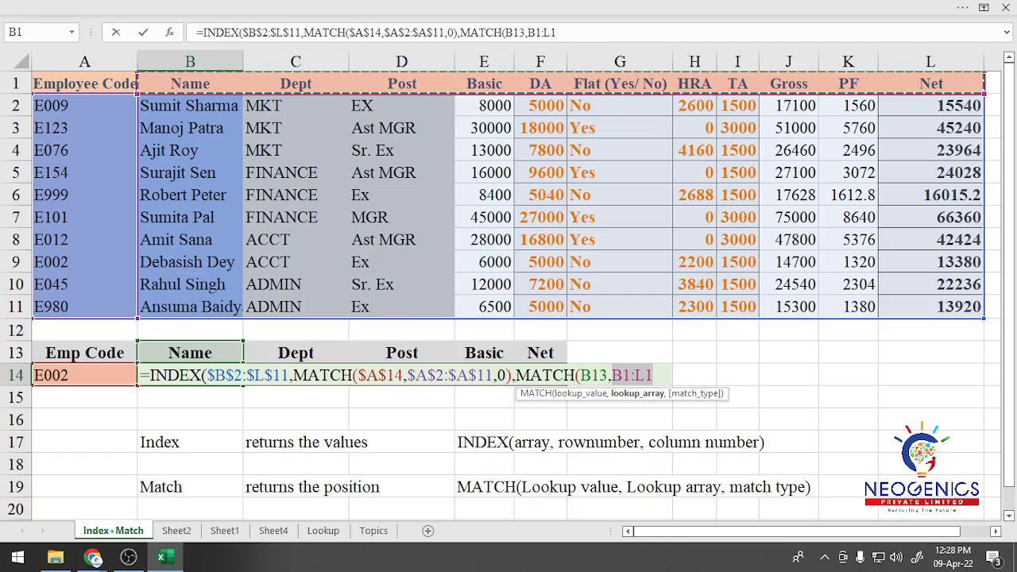
pyautogui.press('F4')
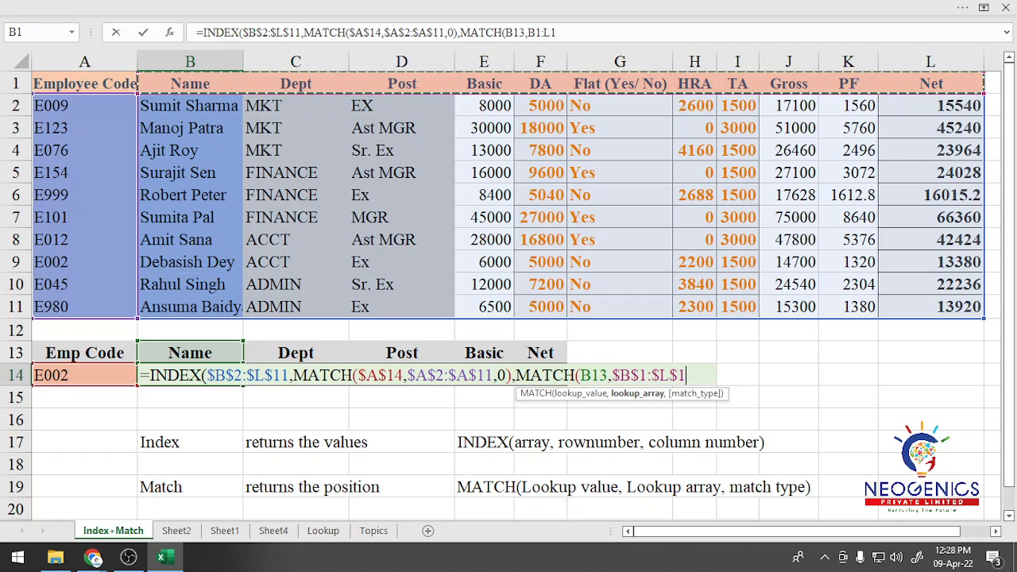
pyautogui.write(',')
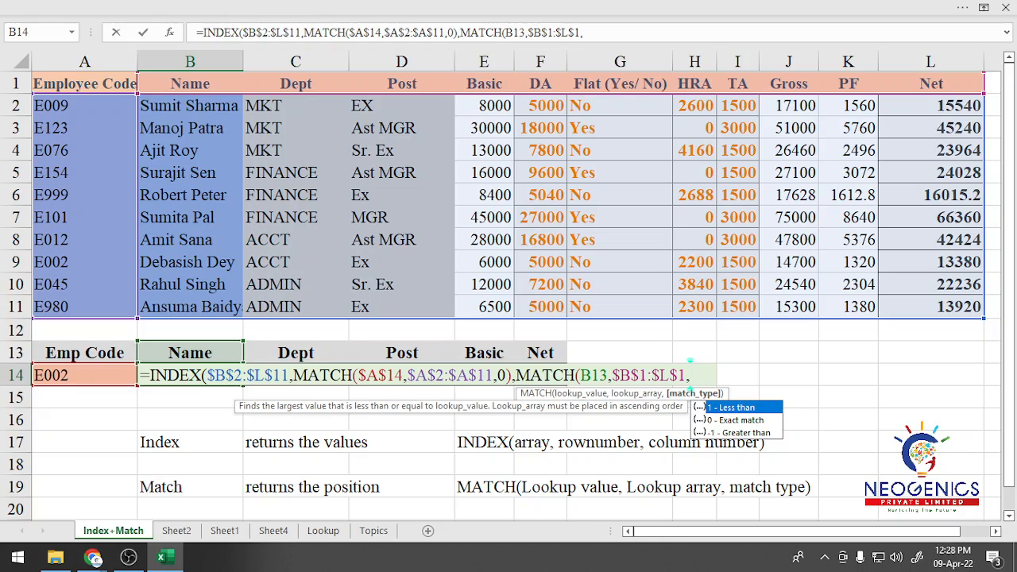
pyautogui.write('0)')
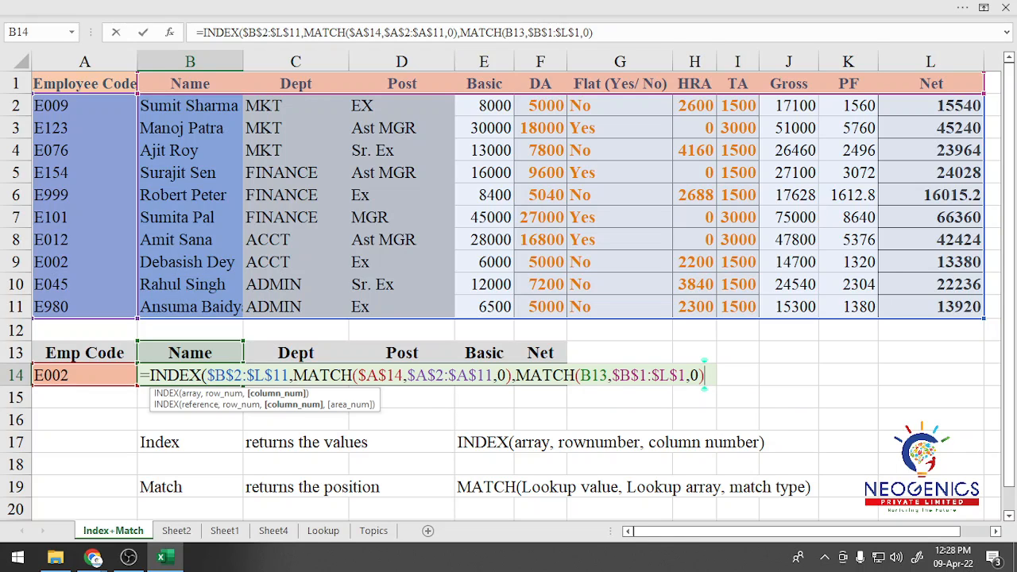
pyautogui.write(')')
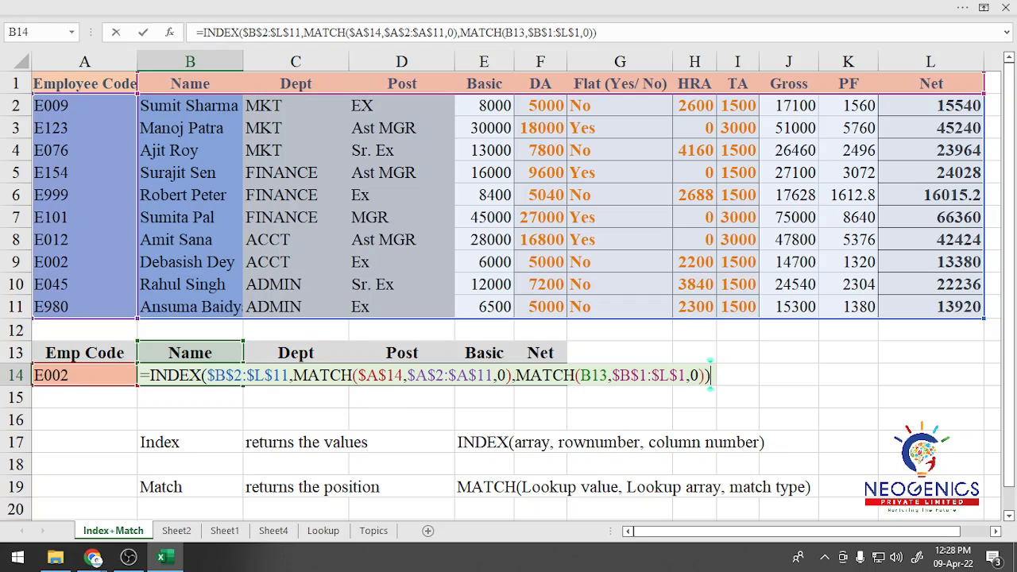
pyautogui.press('Return')
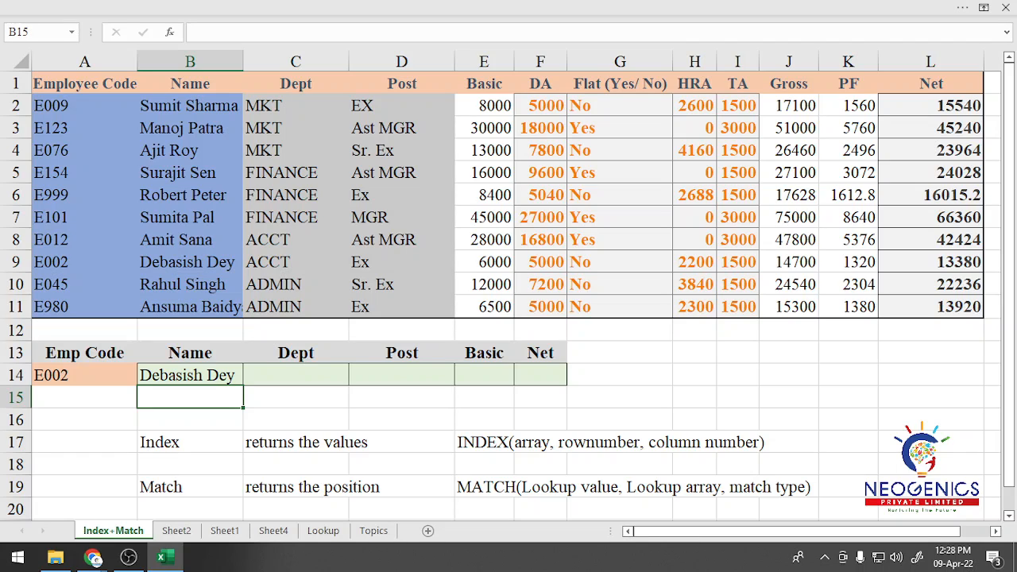
# Fill the INDEX and MATCH formula from B14 across the Dept, Post, Basic and Net cells through F14.
pyautogui.click(190, 375)
pyautogui.hotkey('shift', 'Right')
pyautogui.hotkey('shift', 'Right')
pyautogui.hotkey('shift', 'Right')
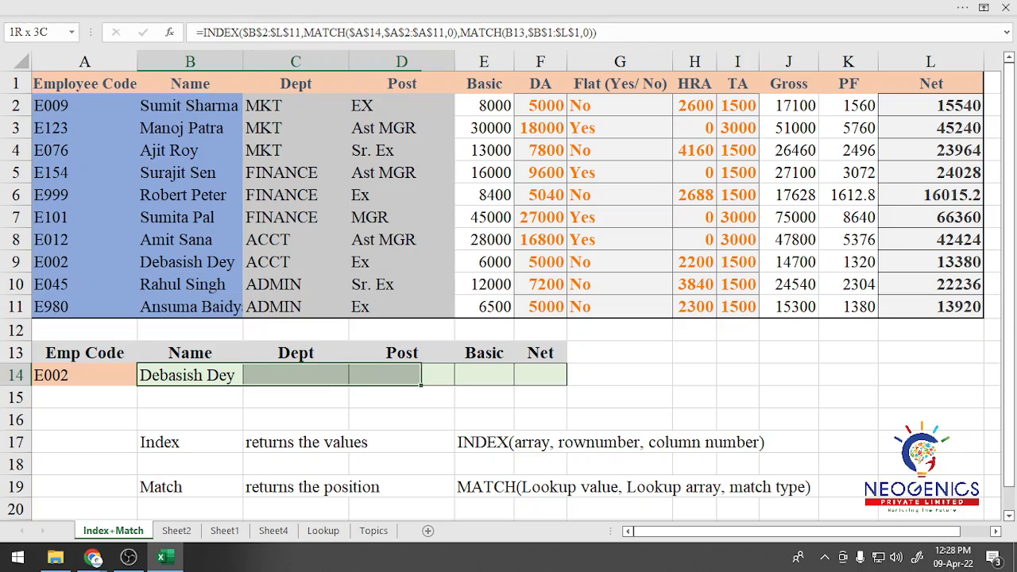
pyautogui.hotkey('shift', 'Right')
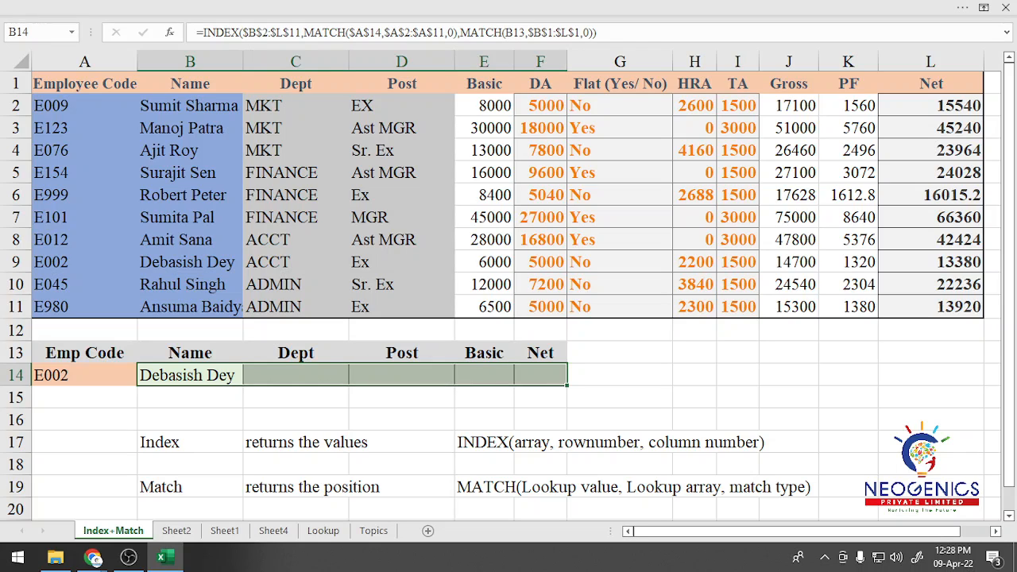
pyautogui.hotkey('ctrl', 'r')
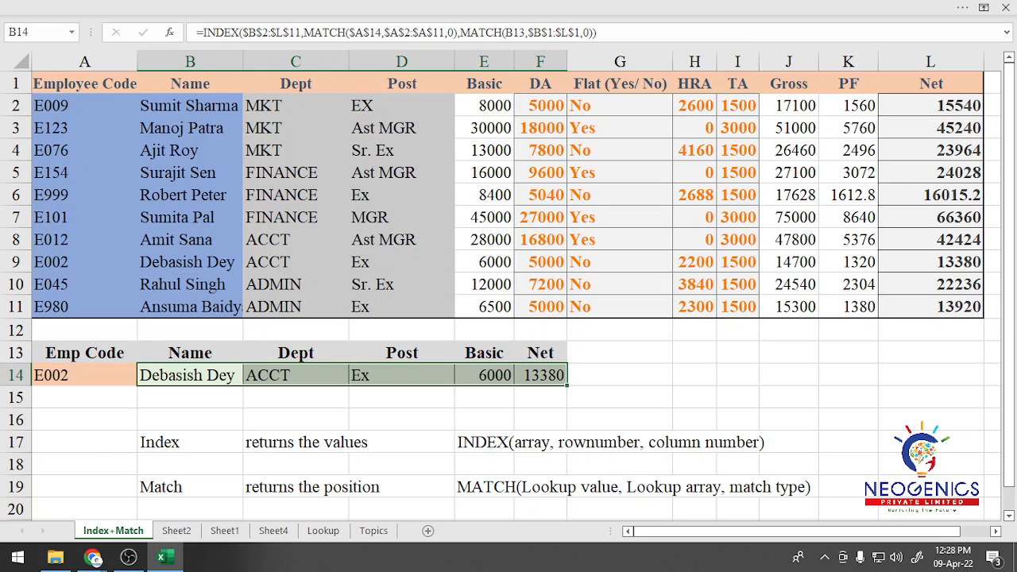
# Copy the B14 formula without its equals sign and paste it as plain text into B15.
pyautogui.click(190, 375)
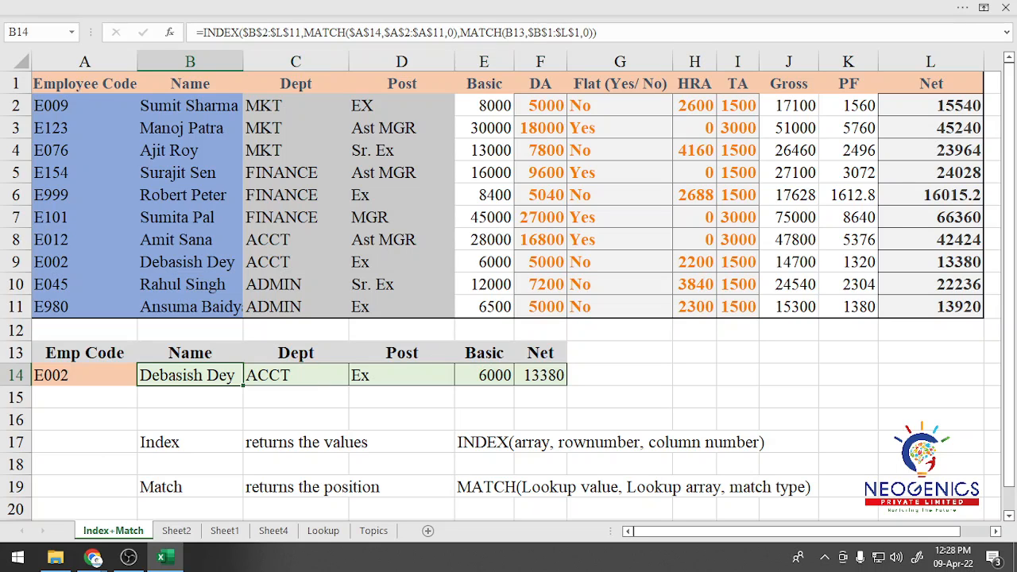
pyautogui.moveTo(597, 33); pyautogui.dragTo(204, 32)
pyautogui.hotkey('ctrl', 'c')
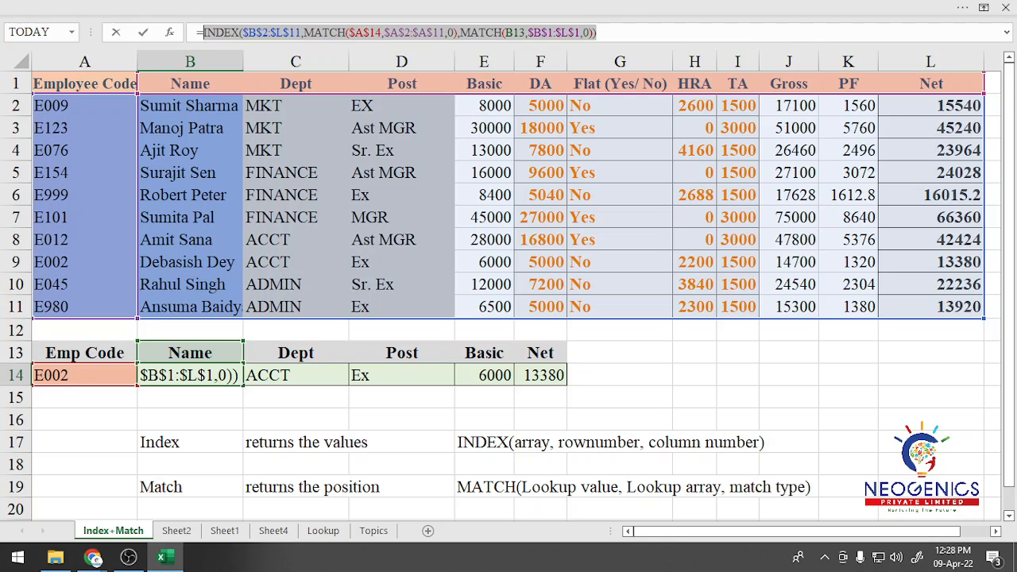
pyautogui.press('Escape')
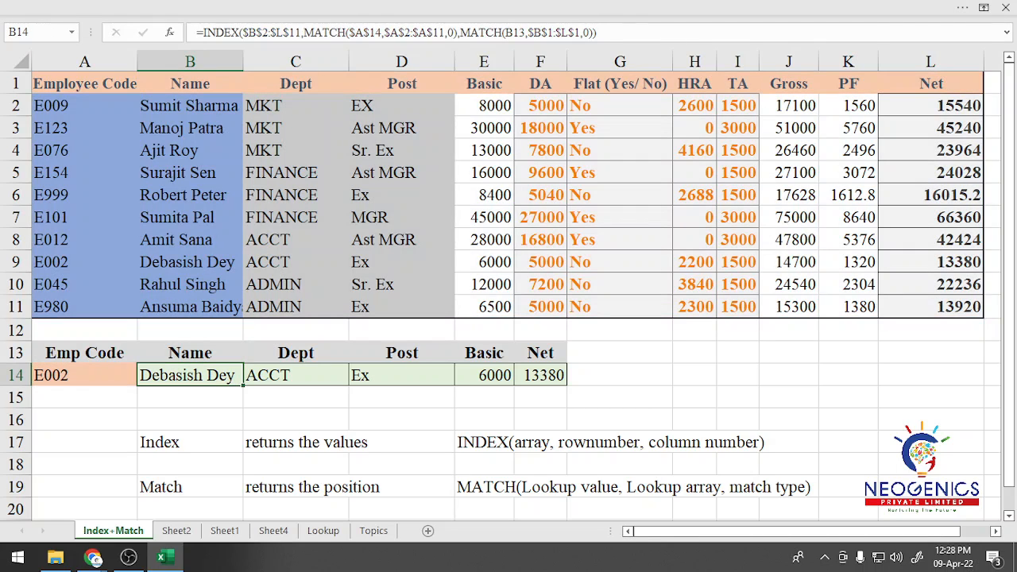
pyautogui.click(190, 420)
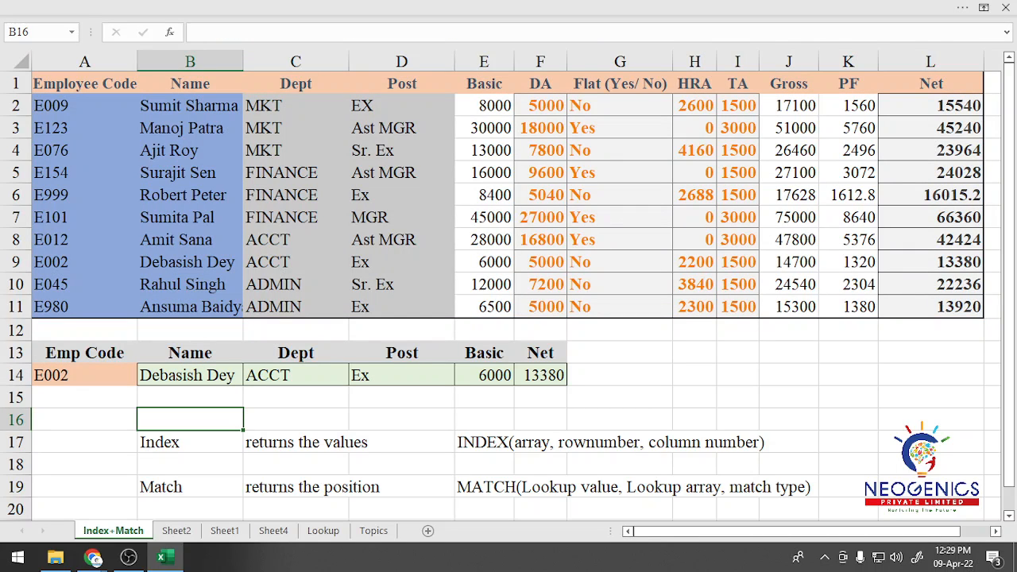
pyautogui.click(190, 397)
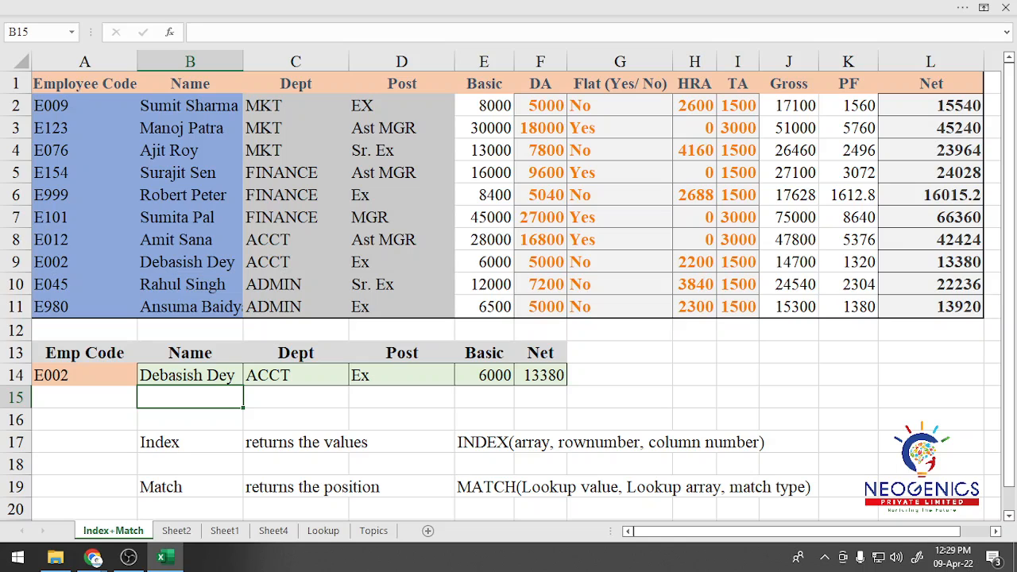
pyautogui.hotkey('ctrl', 'v')
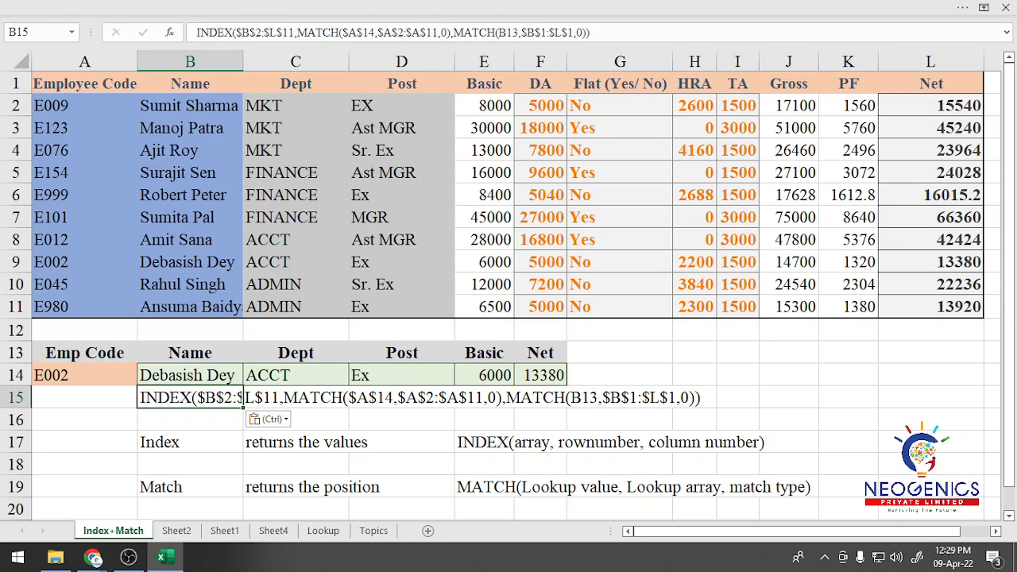
pyautogui.click(317, 420)
pyautogui.click(190, 397)
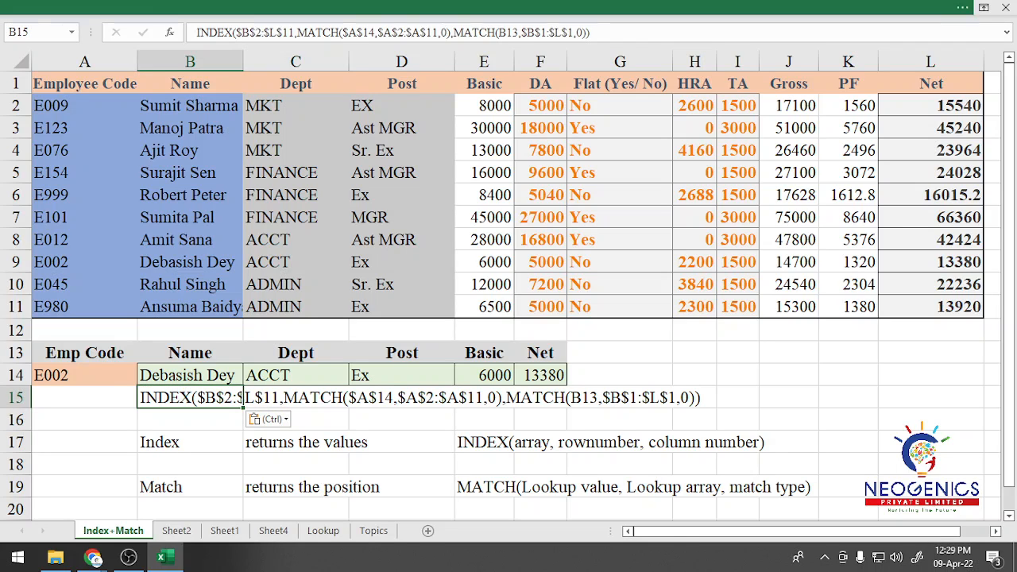
# Set the ribbon display to Show Tabs and Commands.
pyautogui.click(984, 7)
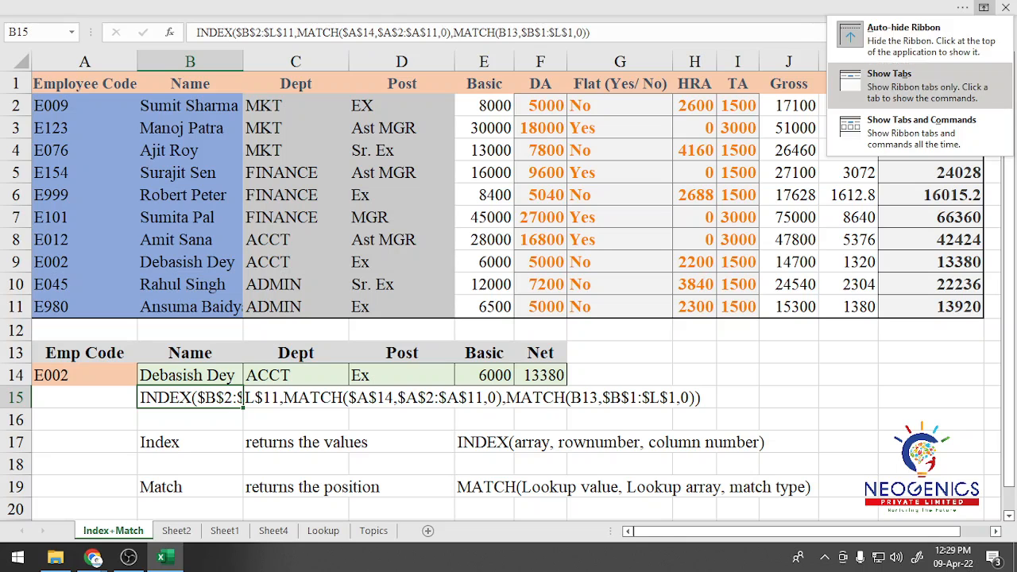
pyautogui.click(922, 127)
pyautogui.scroll(-1, 508, 334)
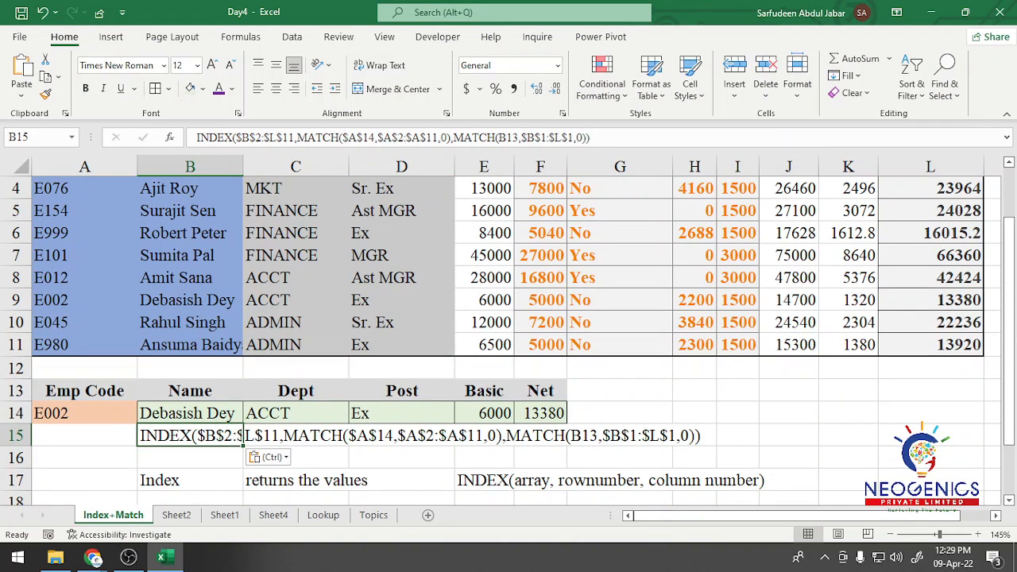
# In the B15 text, colour the INDEX($B$2:$L$11 part dark blue and MATCH($A$14,$A$2:$A$11,0) dark orange.
pyautogui.moveTo(196, 137); pyautogui.dragTo(294, 137)
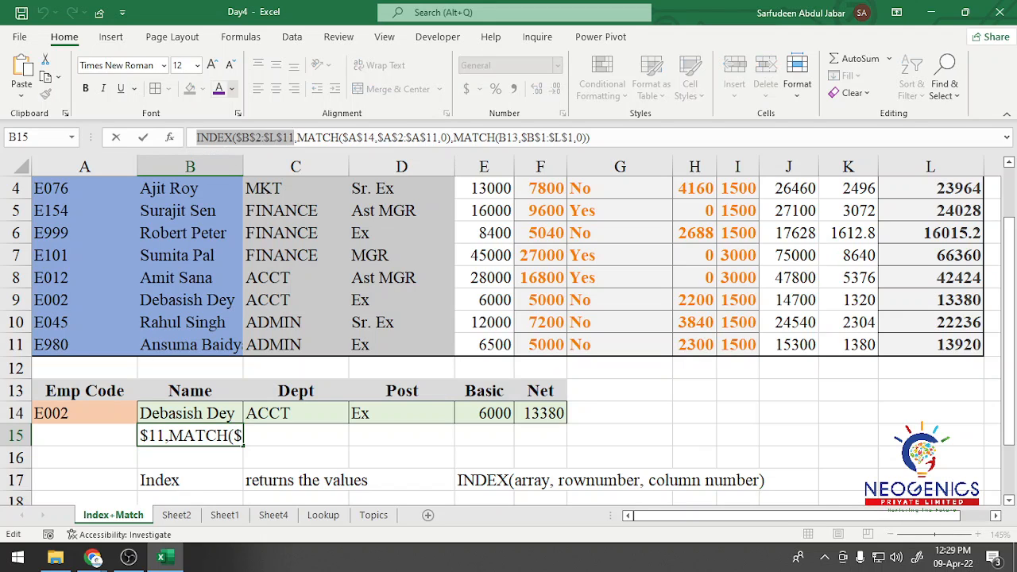
pyautogui.click(231, 88)
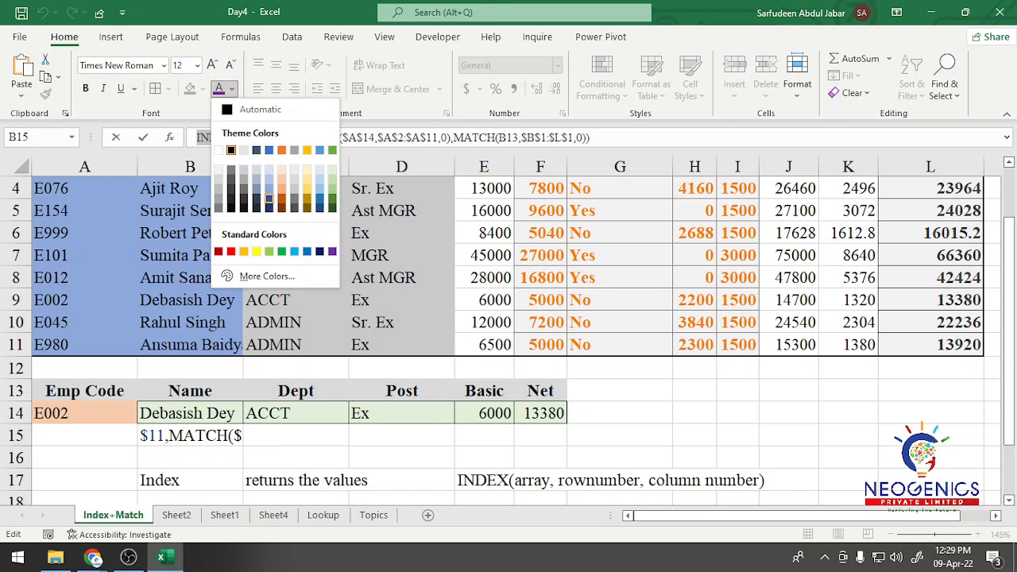
pyautogui.click(268, 201)
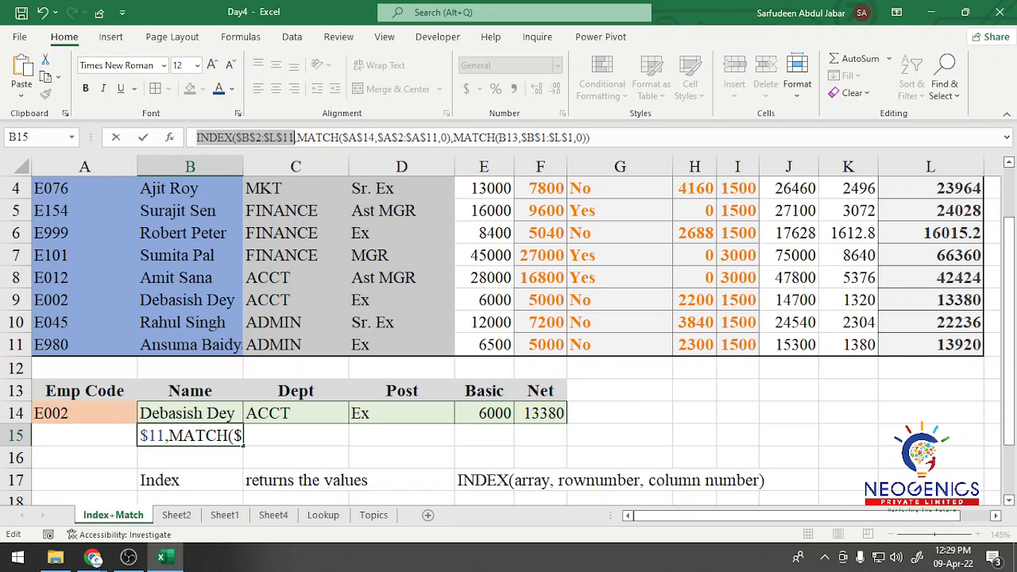
pyautogui.moveTo(298, 138); pyautogui.dragTo(453, 137)
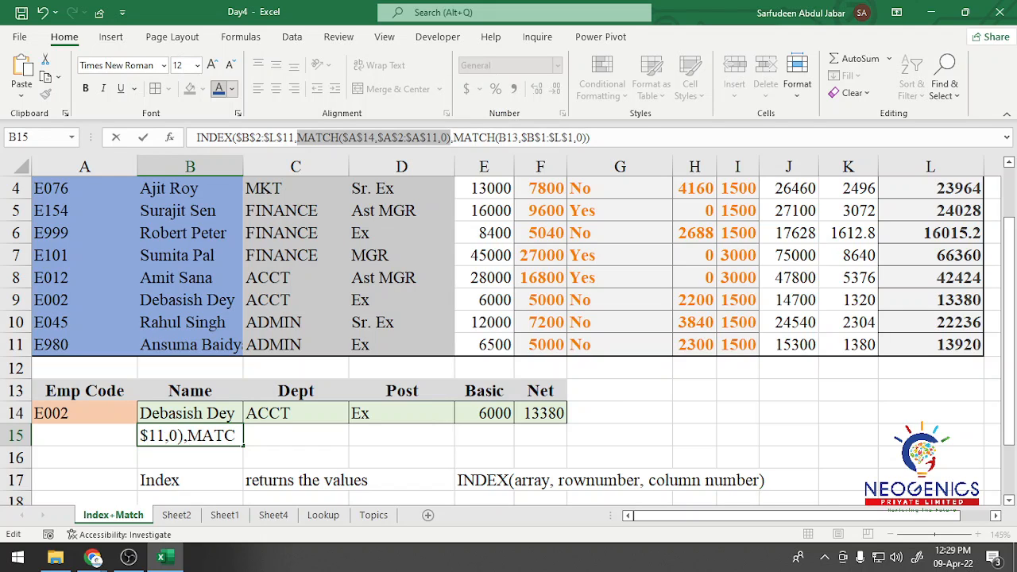
pyautogui.click(231, 88)
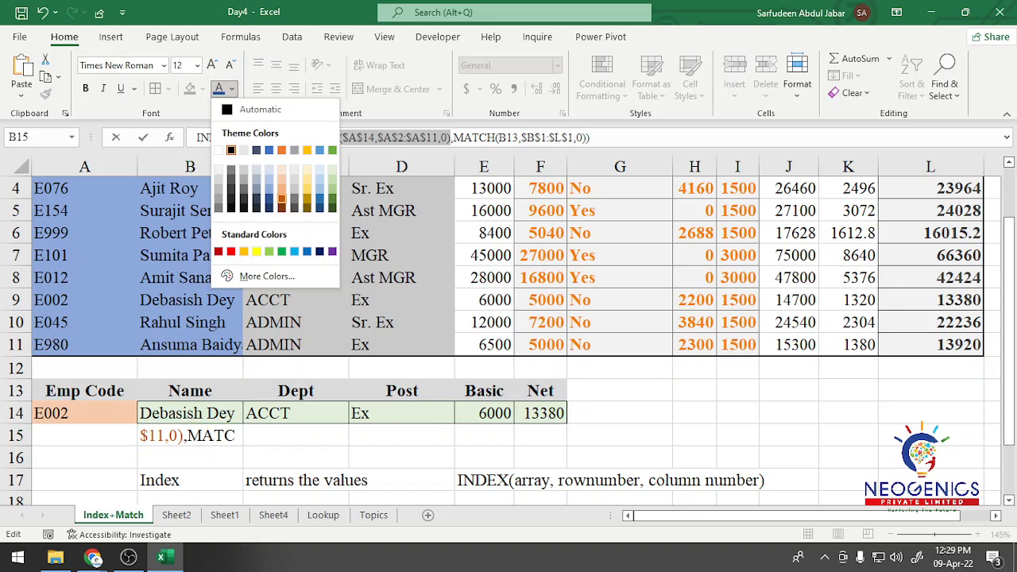
pyautogui.click(282, 199)
# Colour the MATCH(B13,$B$1:$L$1,0) part of the B15 text purple and finish editing the cell.
pyautogui.moveTo(452, 137); pyautogui.dragTo(586, 138)
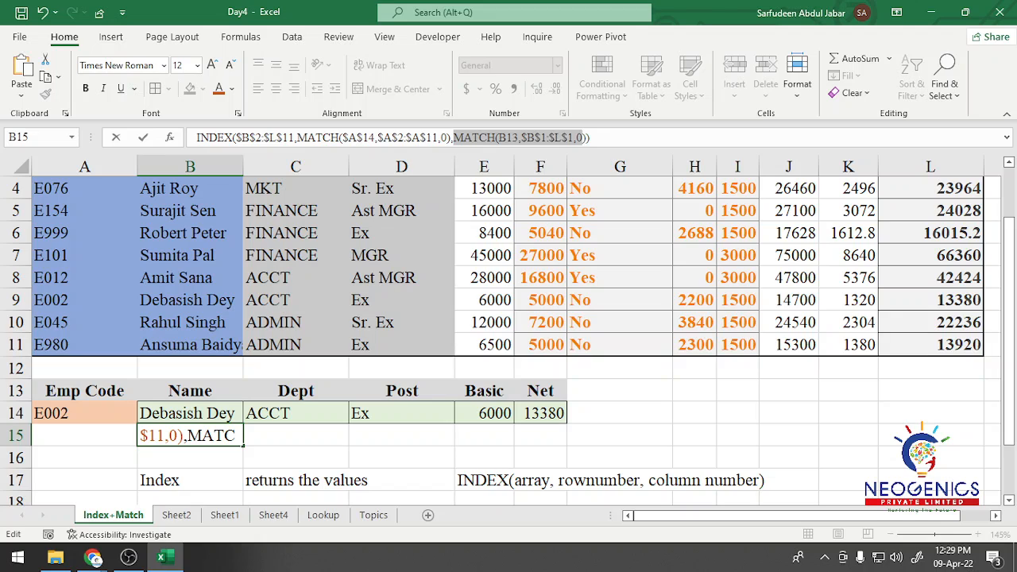
pyautogui.moveTo(587, 137); pyautogui.dragTo(585, 137)
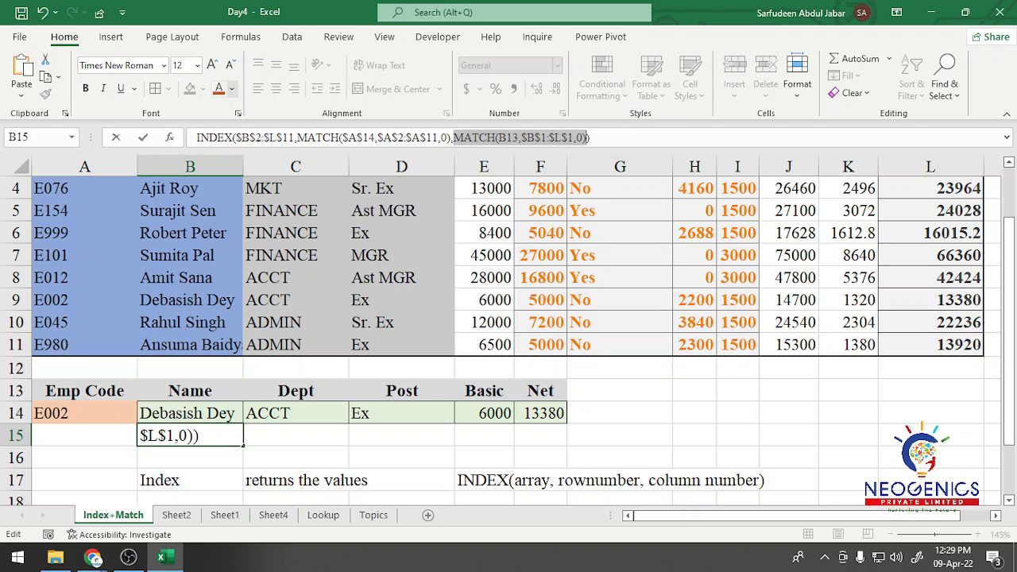
pyautogui.click(232, 88)
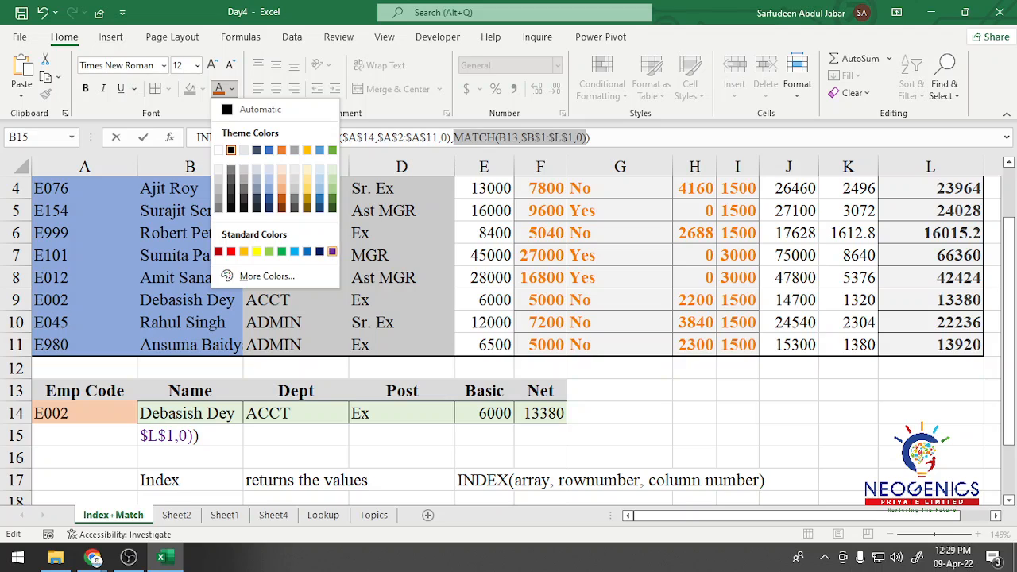
pyautogui.click(333, 251)
pyautogui.click(295, 435)
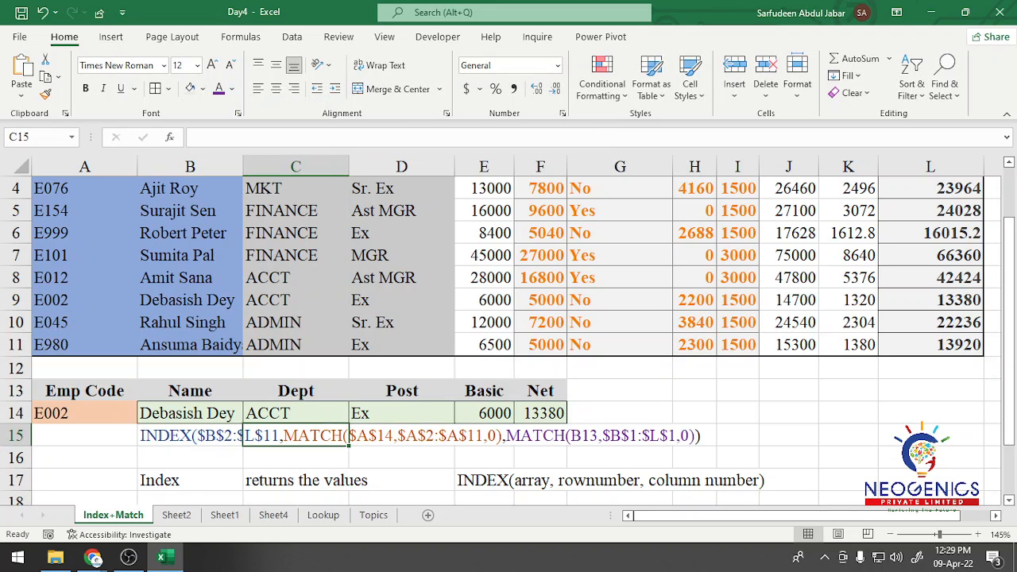
# Colour the final closing parenthesis of the B15 text blue to pair it with the INDEX part.
pyautogui.click(190, 480)
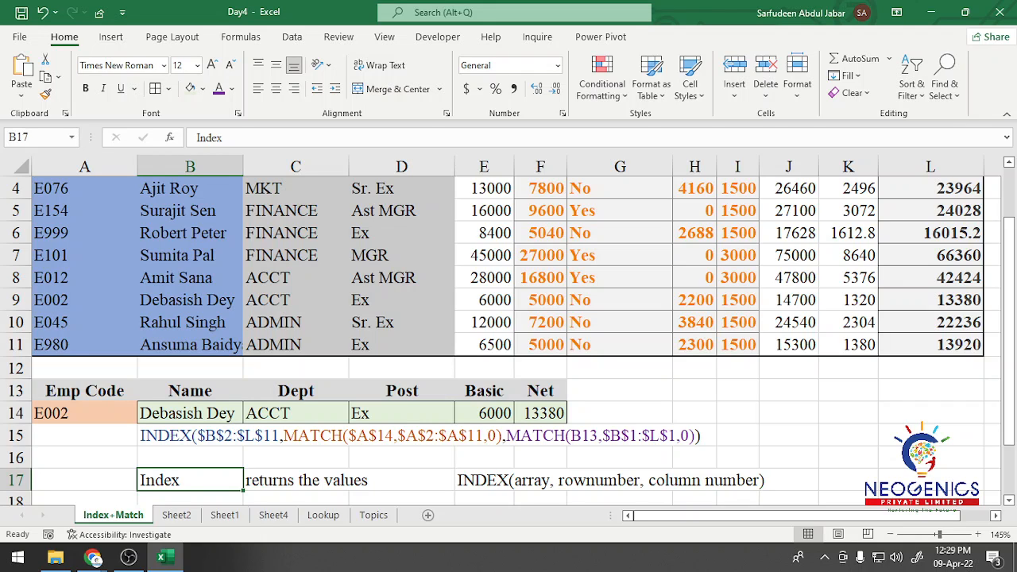
pyautogui.click(190, 436)
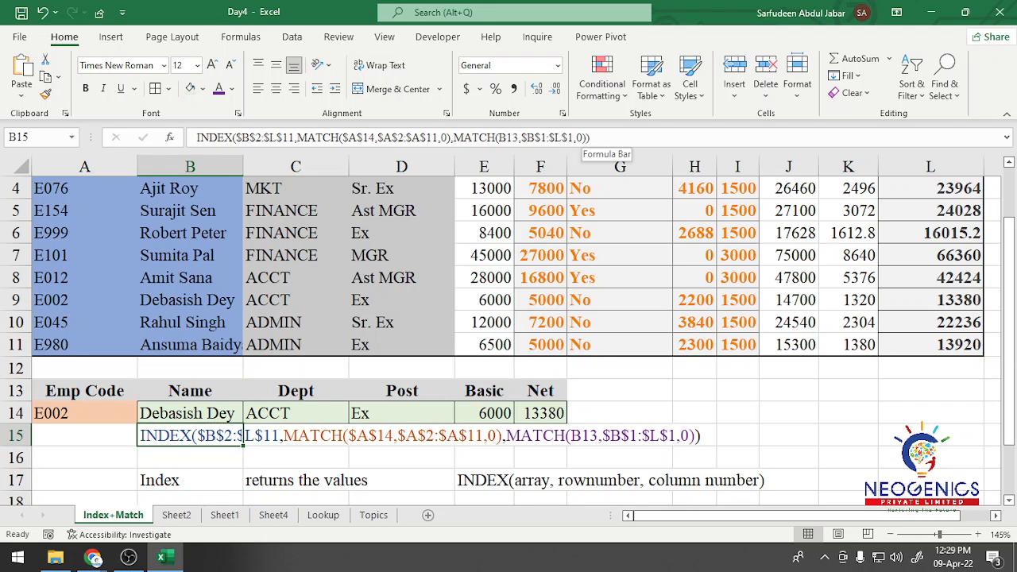
pyautogui.click(590, 138)
pyautogui.click(590, 138)
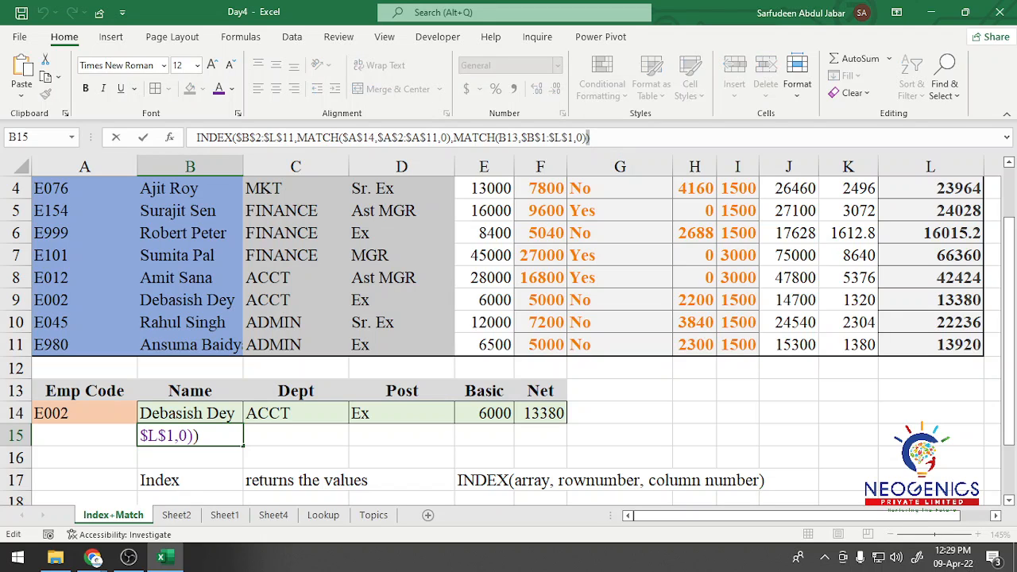
pyautogui.click(231, 88)
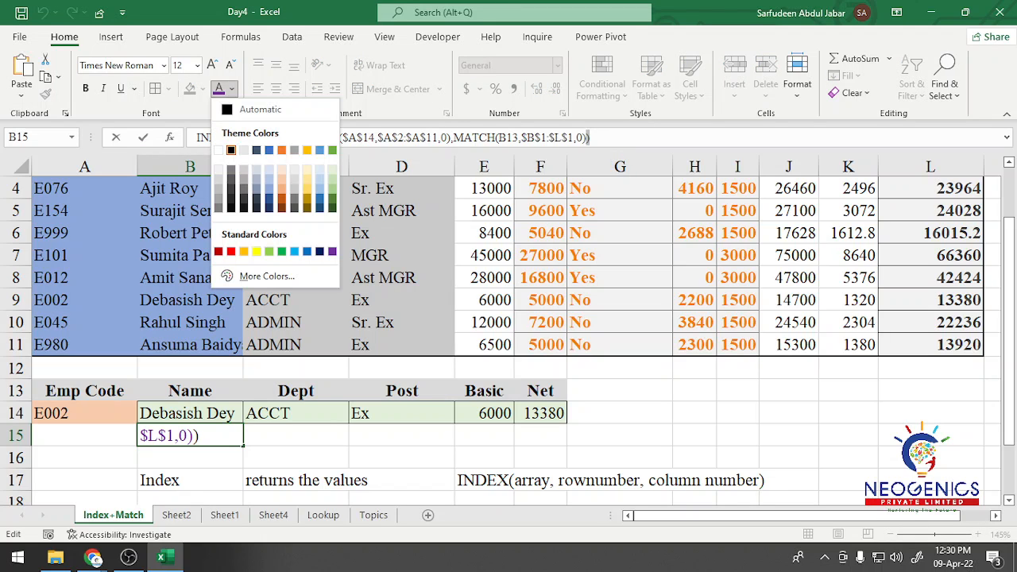
pyautogui.click(319, 149)
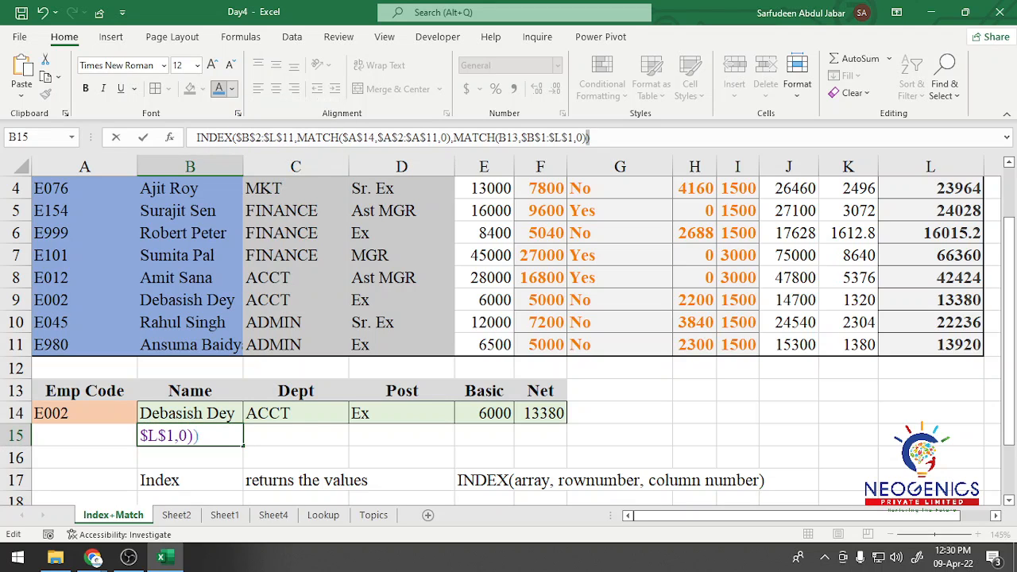
pyautogui.click(231, 88)
pyautogui.click(269, 149)
pyautogui.click(350, 480)
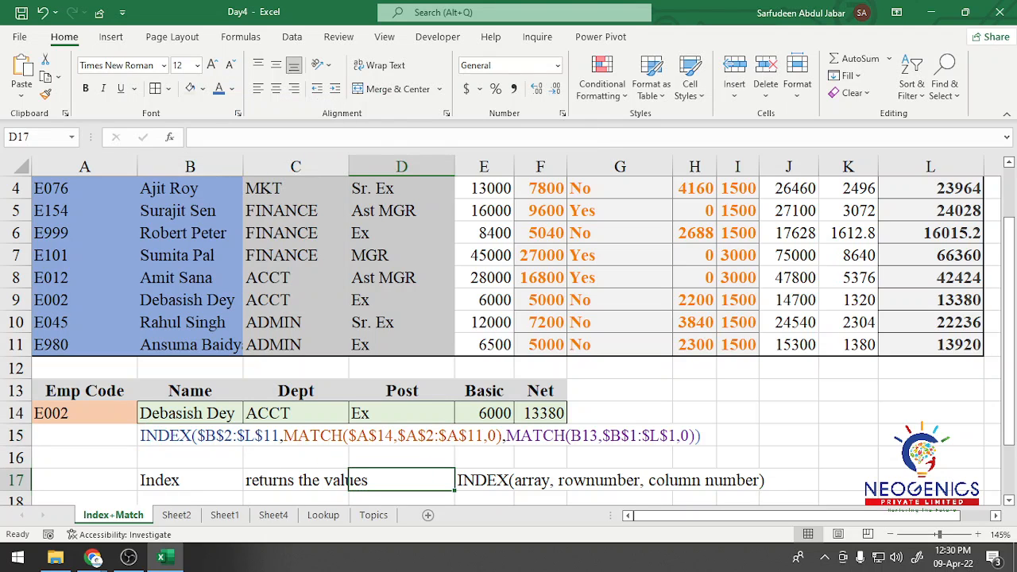
# Compare the VLOOKUP syntax note on the Lookup sheet with the INDEX and MATCH notes and row 14 formulas on the Index+Match sheet.
pyautogui.scroll(-1, 509, 340)
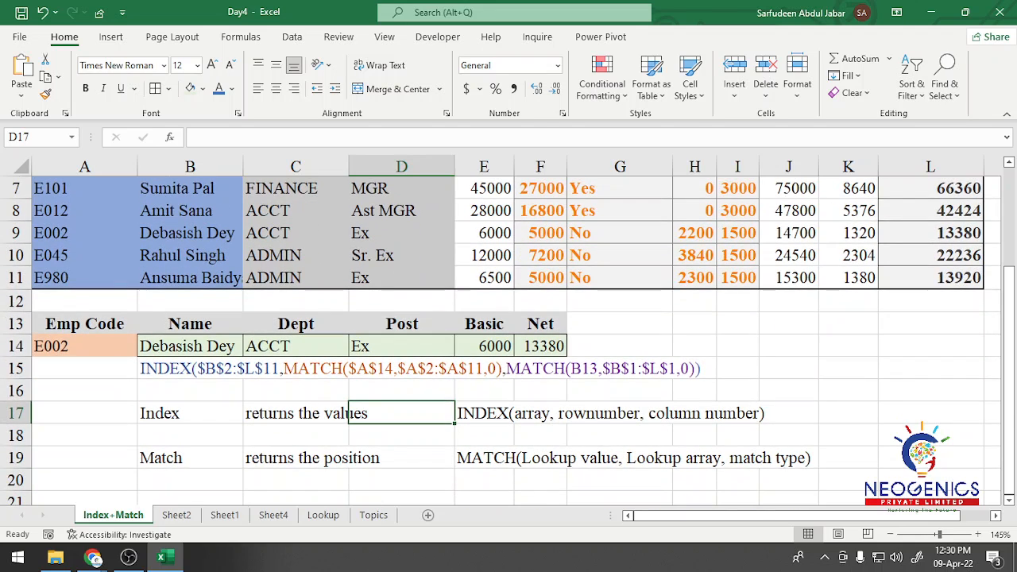
pyautogui.click(240, 369)
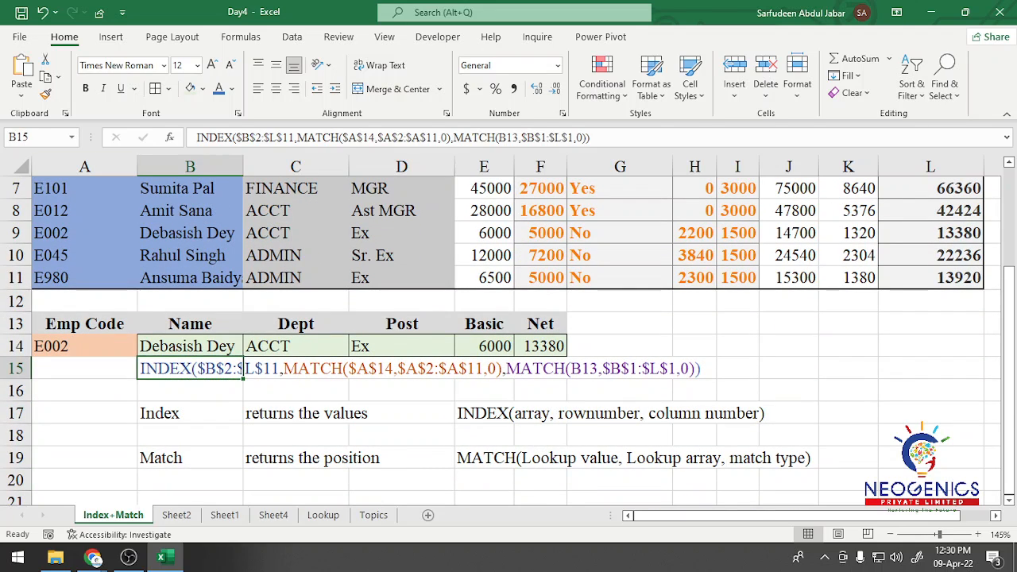
pyautogui.click(296, 390)
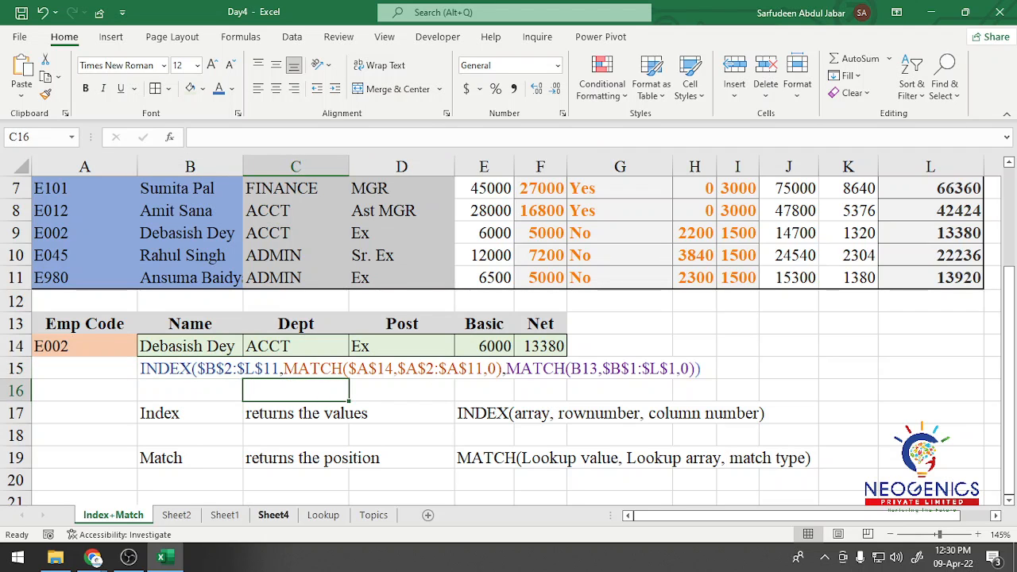
pyautogui.click(323, 515)
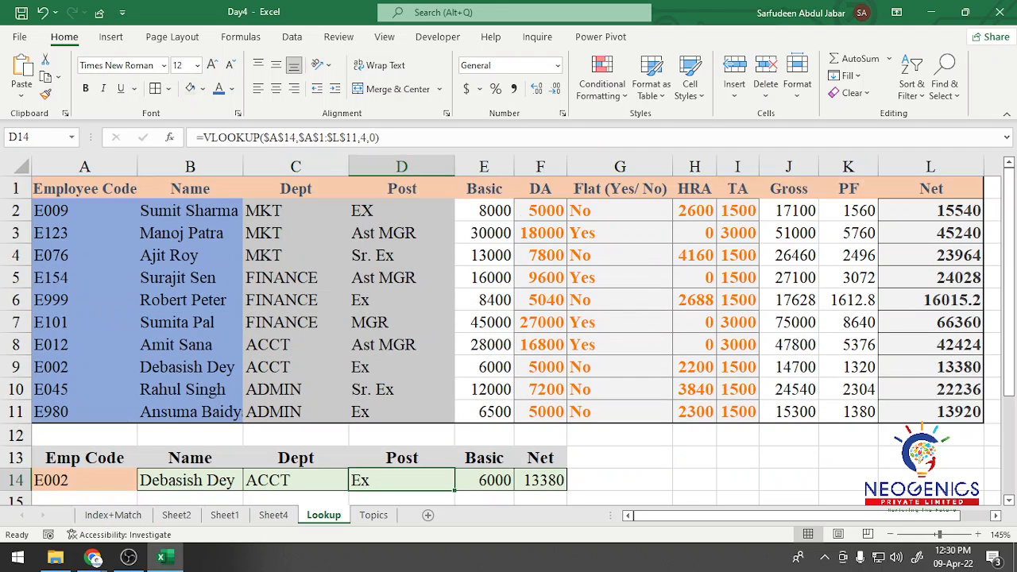
pyautogui.scroll(-1, 508, 333)
pyautogui.scroll(-1, 508, 333)
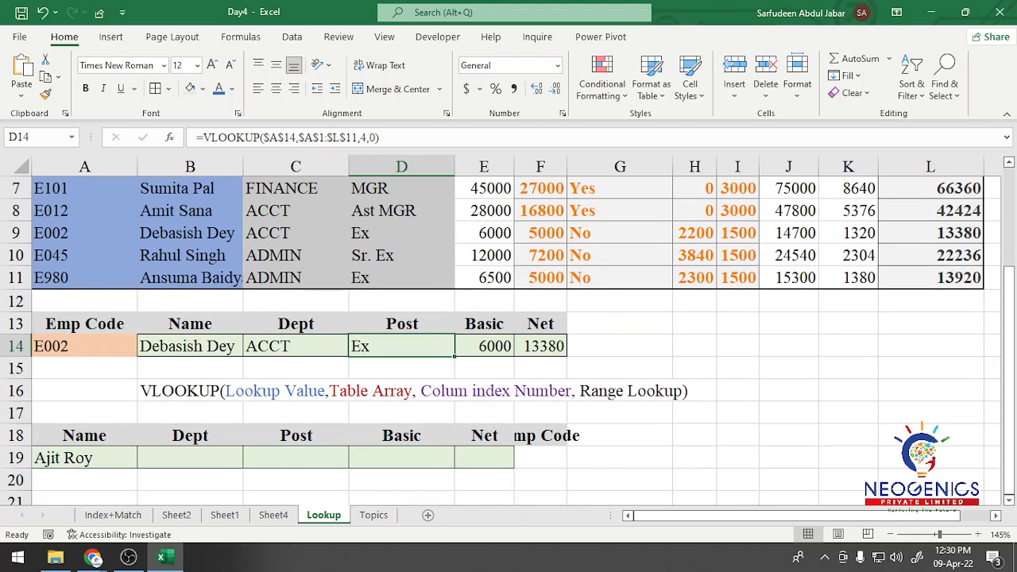
pyautogui.click(113, 515)
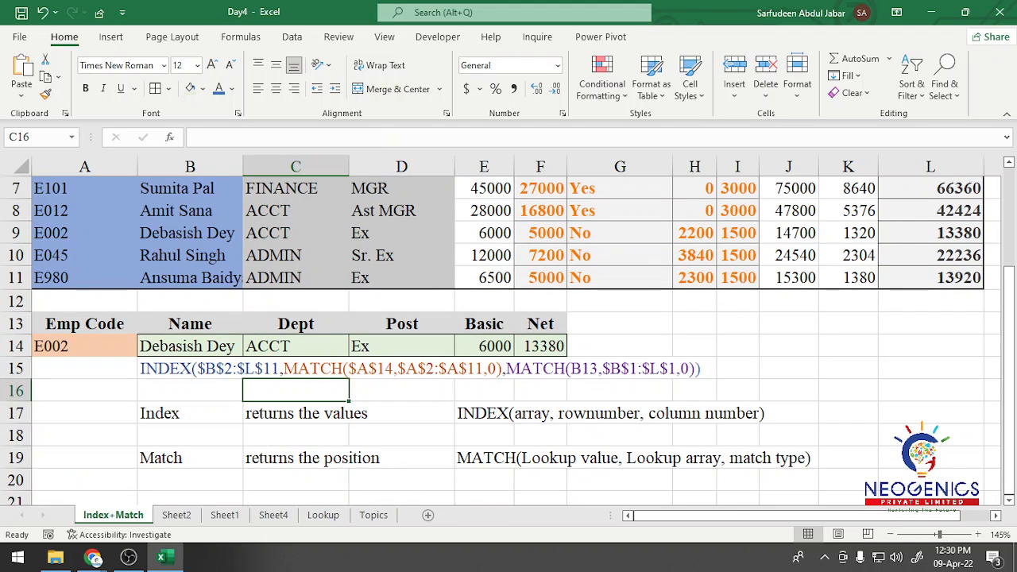
pyautogui.click(484, 414)
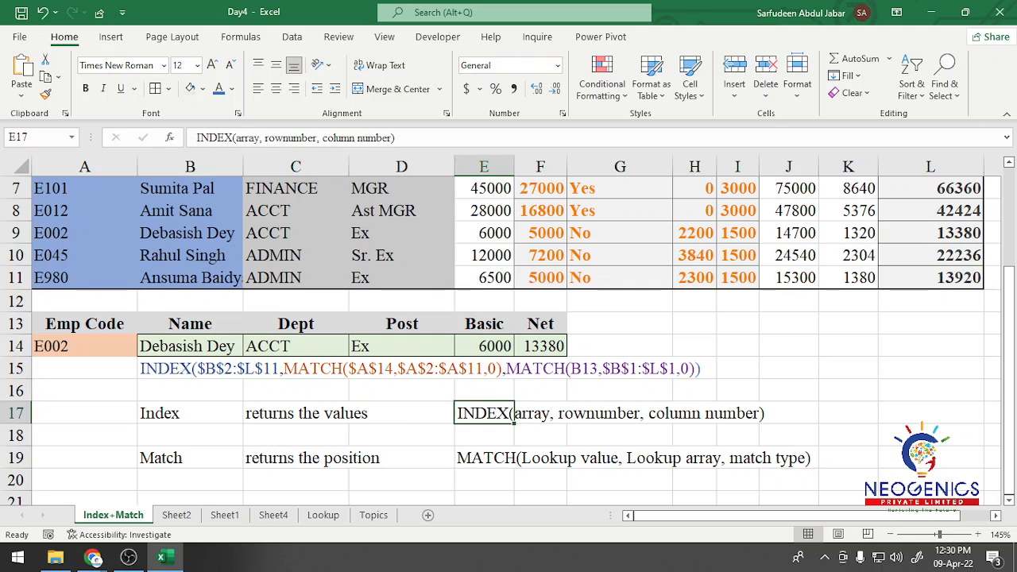
pyautogui.click(483, 458)
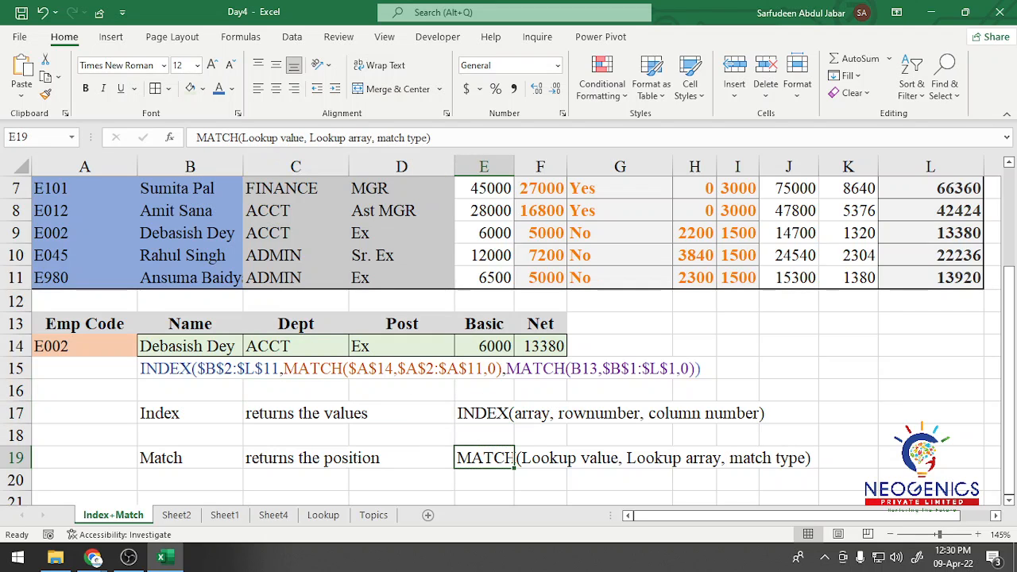
pyautogui.click(190, 346)
pyautogui.press('Right')
pyautogui.press('Right')
pyautogui.press('Right')
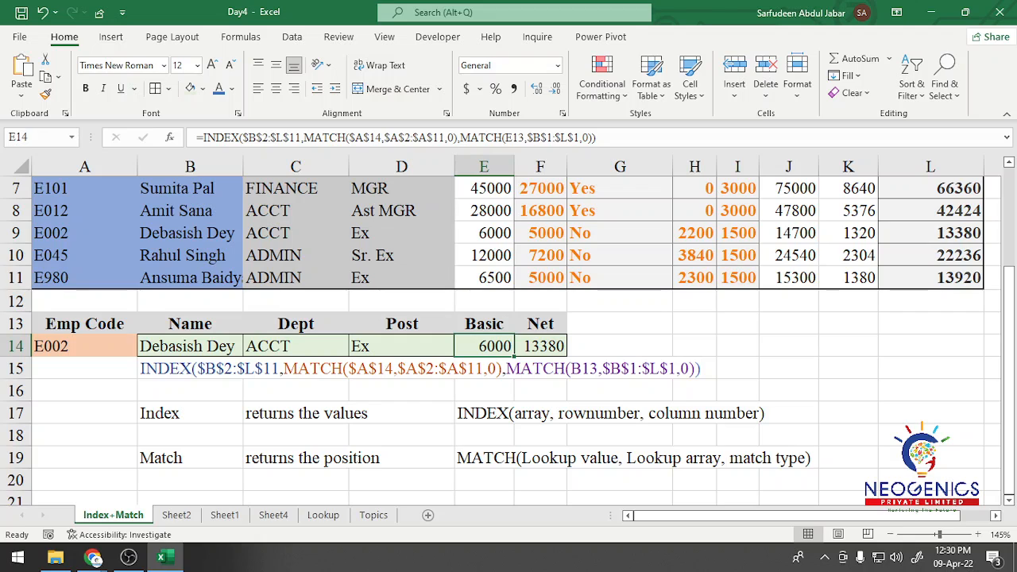
# Swap two headers of the employee lookup so that C13 reads Post and D13 reads Dept.
pyautogui.click(295, 324)
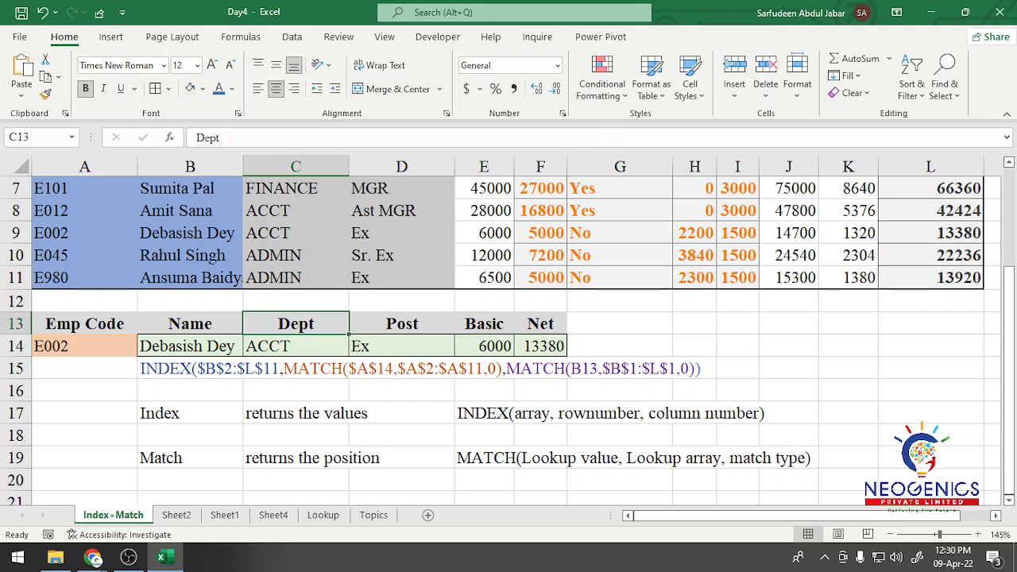
pyautogui.write('Post')
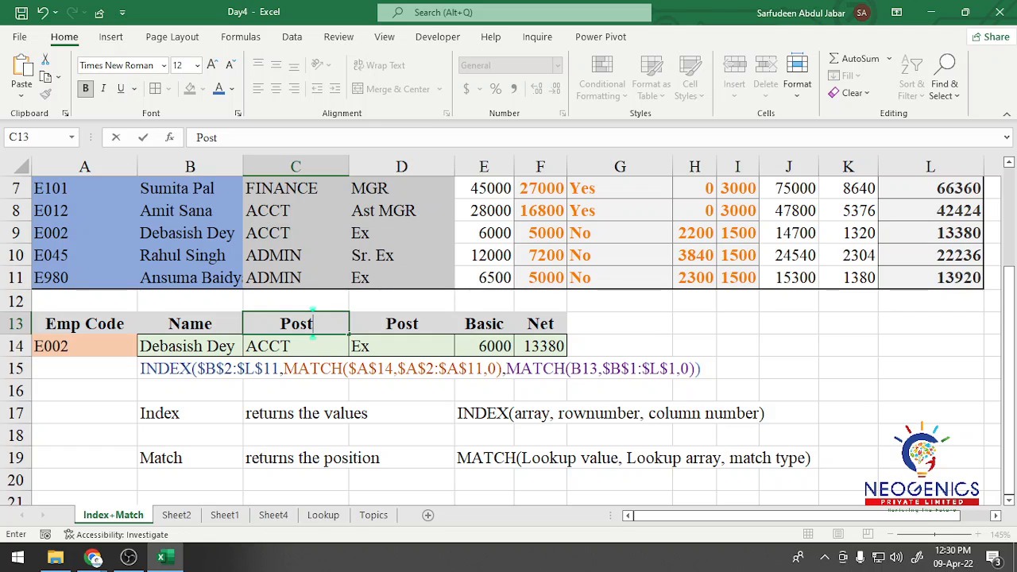
pyautogui.press('Tab')
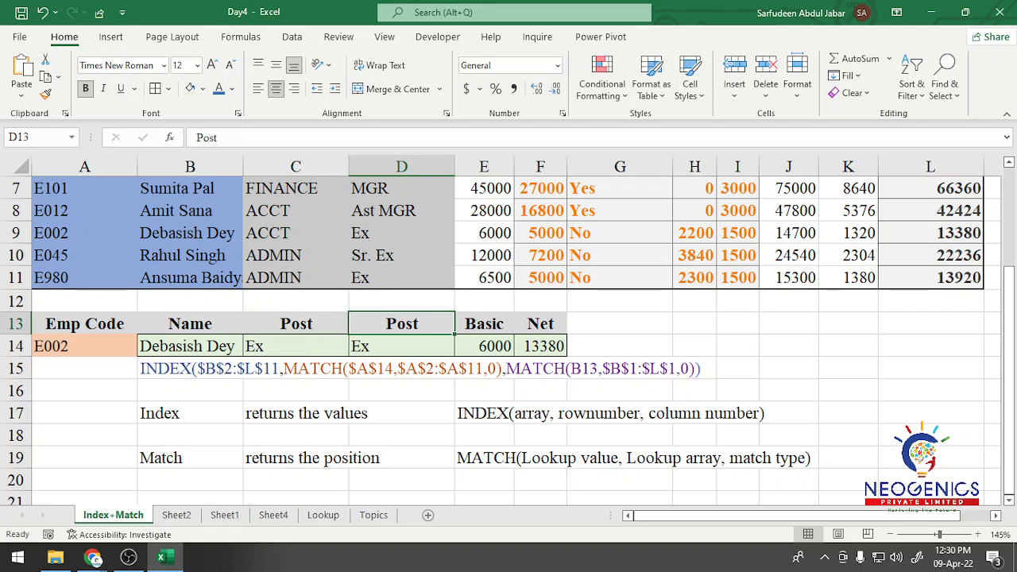
pyautogui.write('Dep')
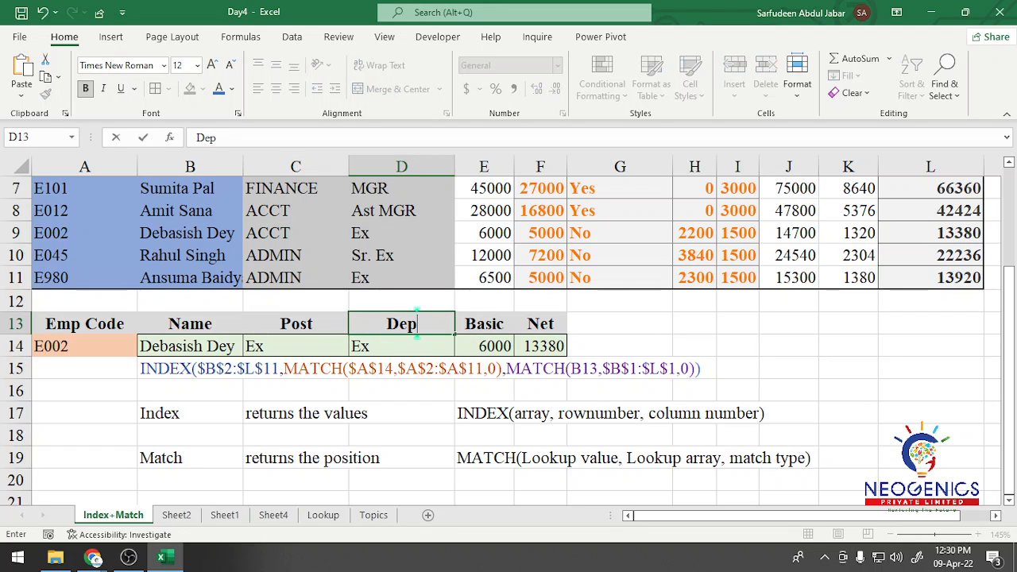
pyautogui.press('Tab')
pyautogui.press('Left')
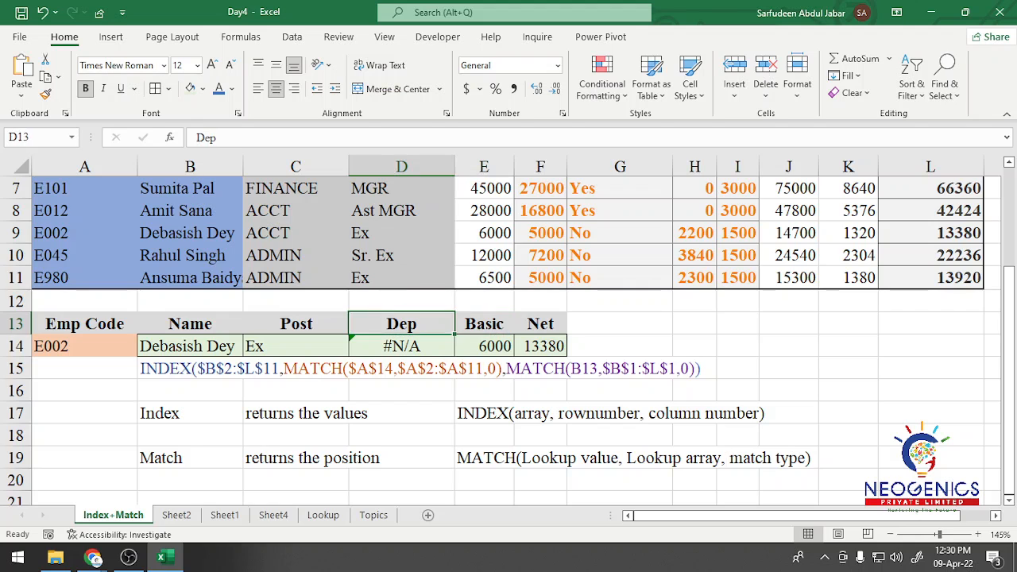
pyautogui.scroll(-1, 508, 342)
pyautogui.scroll(3, 508, 341)
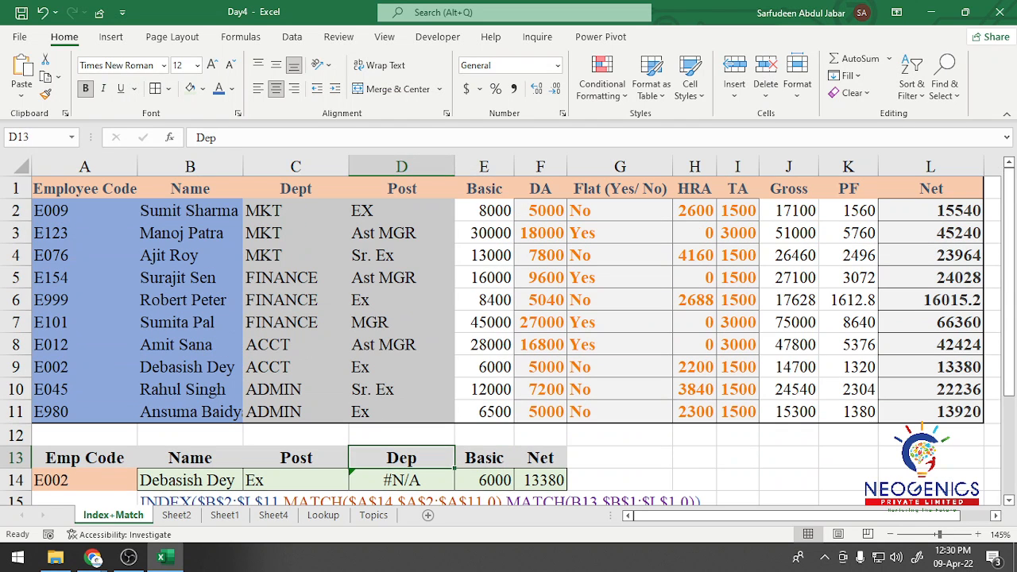
pyautogui.press('F2')
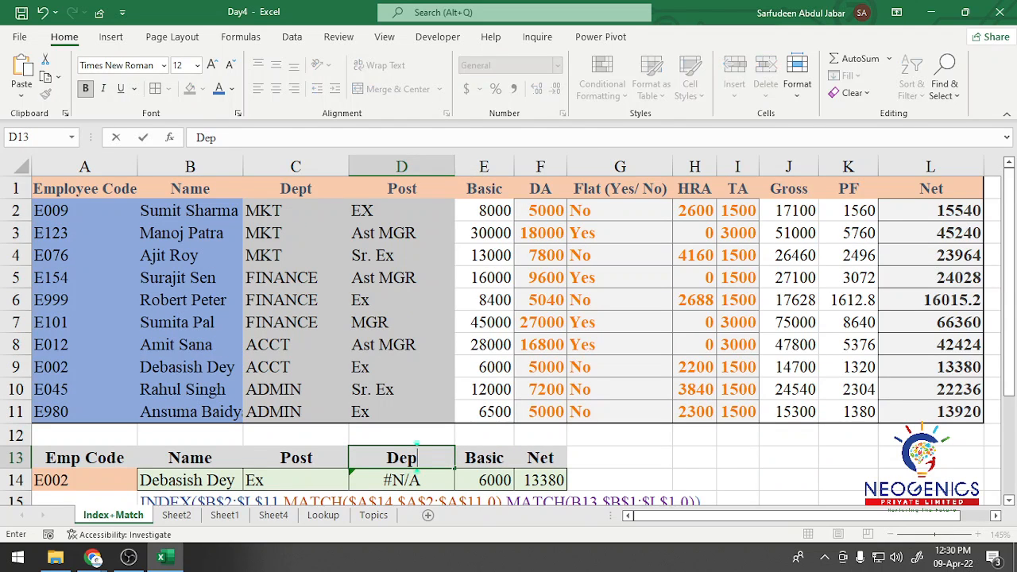
pyautogui.write('t')
pyautogui.press('Return')
pyautogui.scroll(-2, 508, 342)
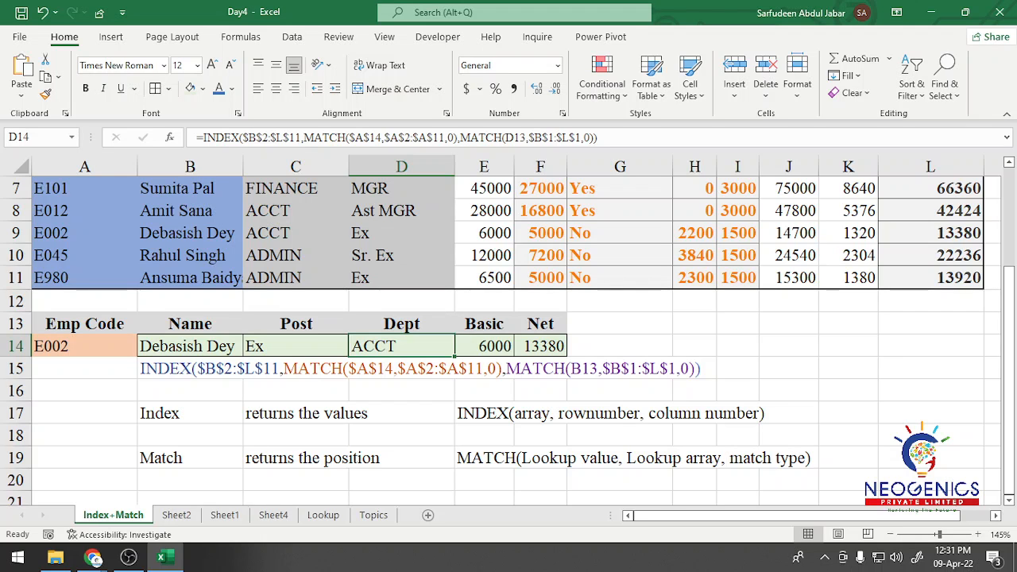
pyautogui.scroll(-1, 509, 341)
pyautogui.scroll(1, 508, 341)
pyautogui.click(295, 390)
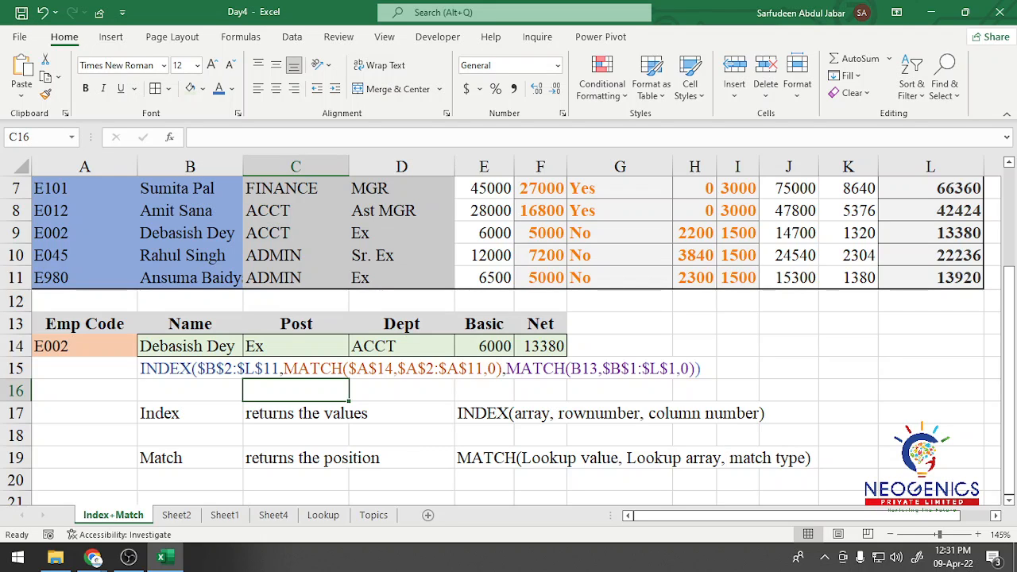
pyautogui.click(295, 324)
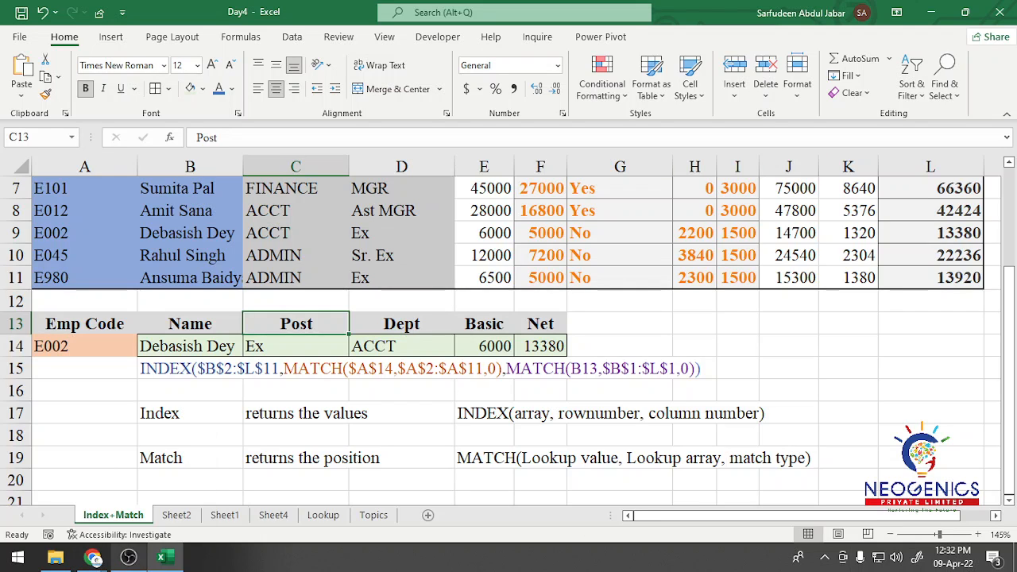
pyautogui.moveTo(128, 556)
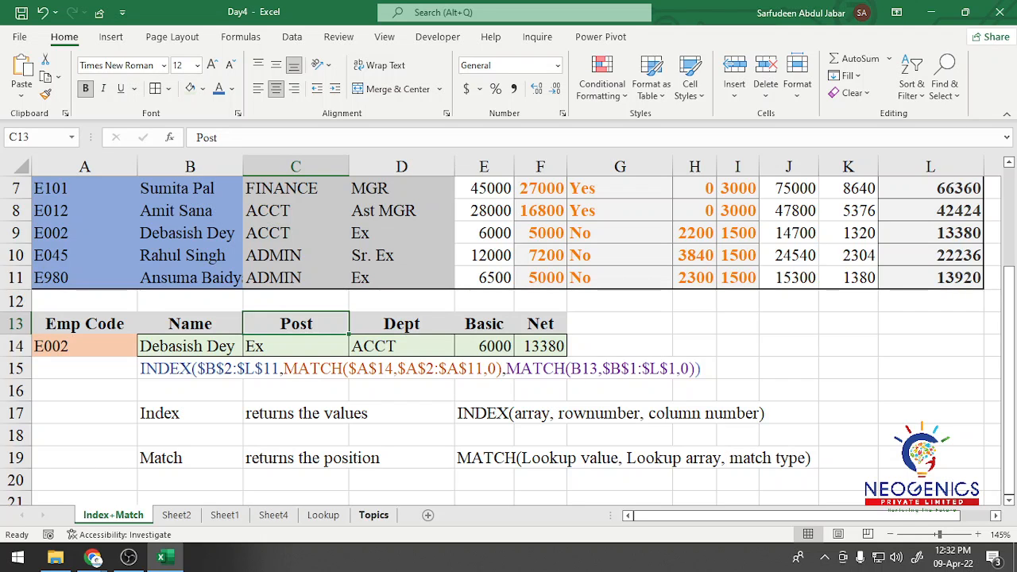
# Review the worked examples on the Lookup, Sheet1 and Sheet4 sheets.
pyautogui.click(324, 515)
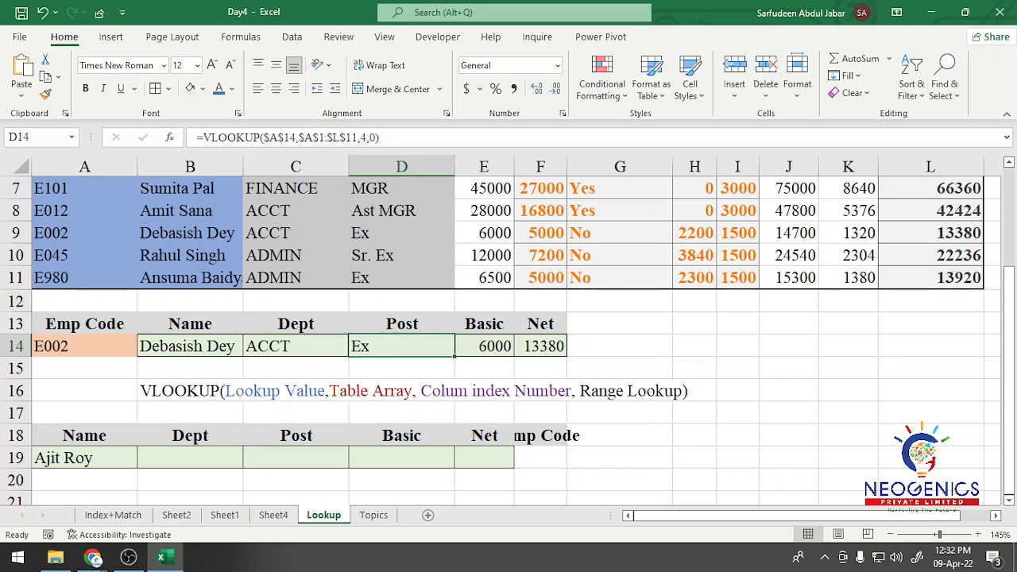
pyautogui.click(225, 515)
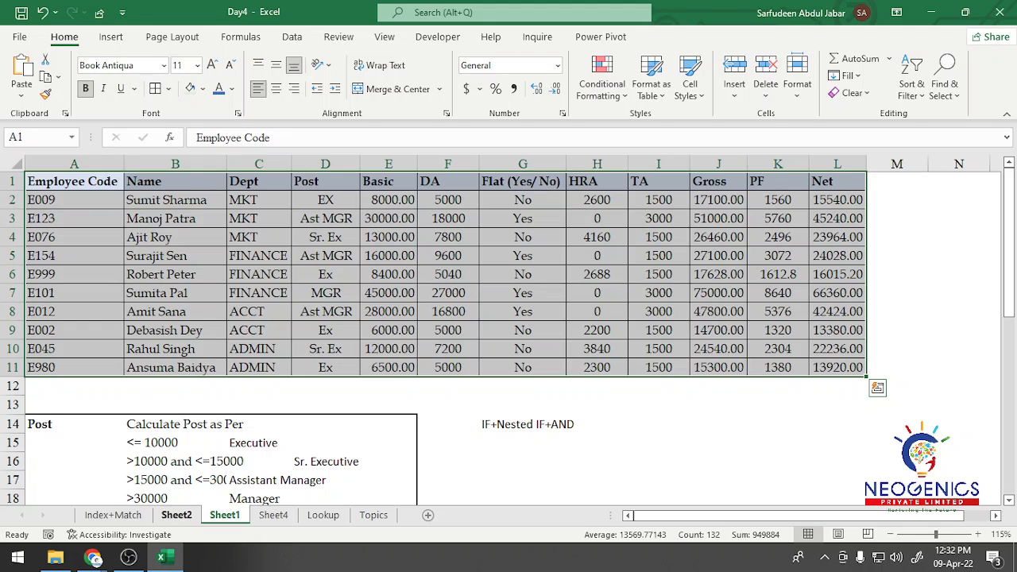
pyautogui.click(273, 515)
pyautogui.scroll(3, 509, 341)
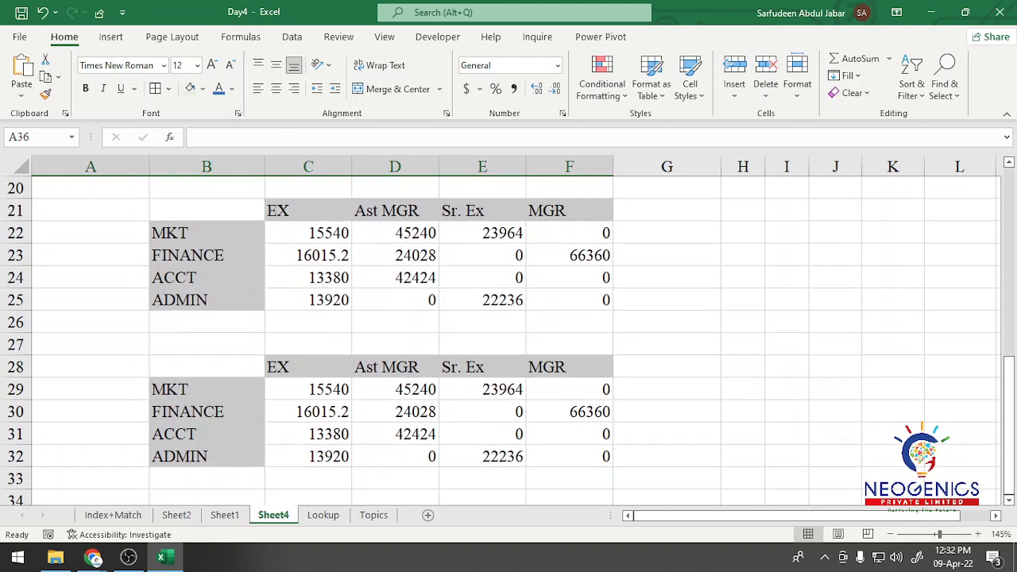
pyautogui.scroll(-1, 508, 342)
pyautogui.scroll(1, 508, 342)
# On the Topics sheet, list the topics Sum, Sumif, SumIFS and Sumproduct in A15 to A18.
pyautogui.click(373, 515)
pyautogui.scroll(-3, 509, 342)
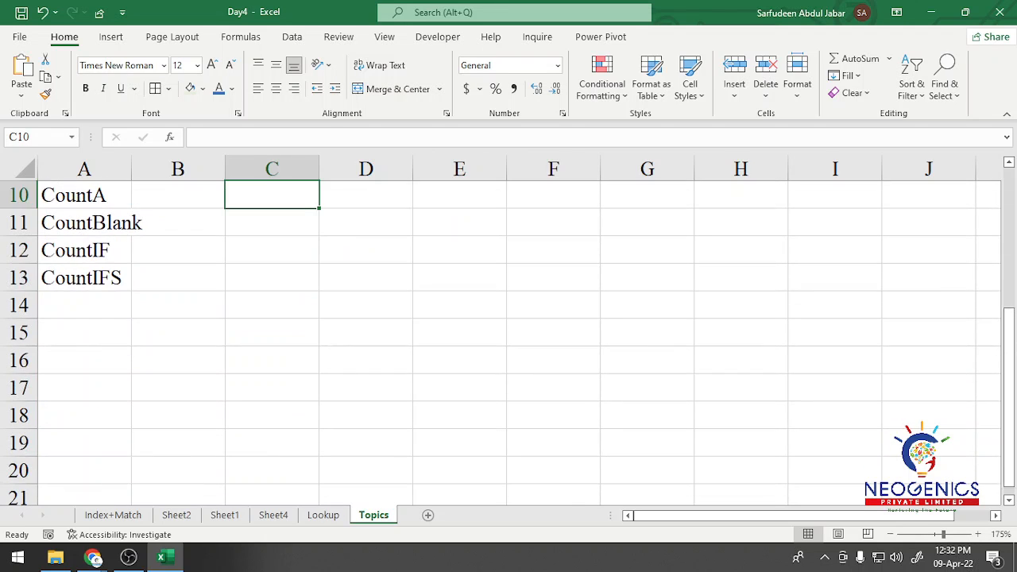
pyautogui.click(84, 332)
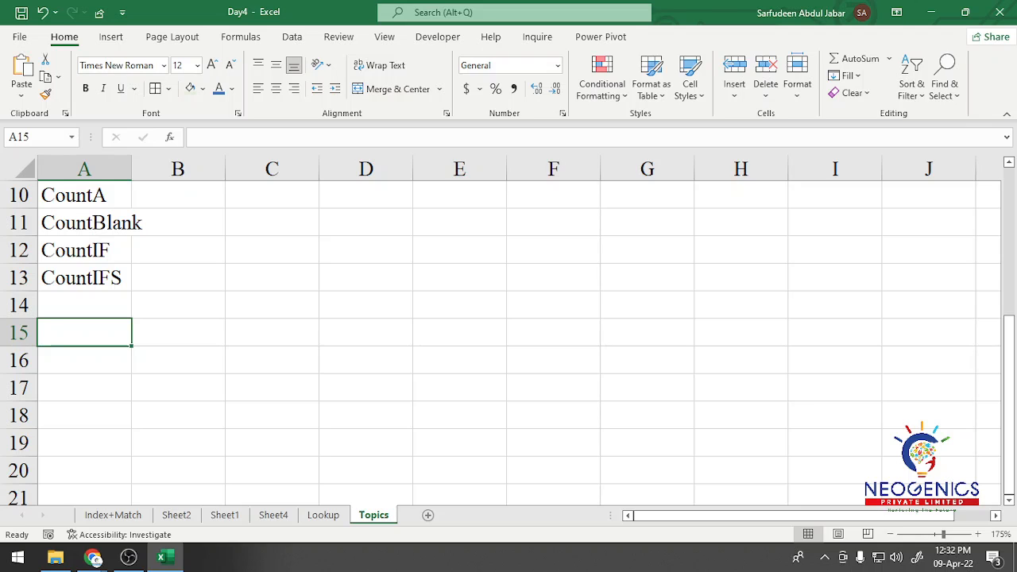
pyautogui.write('Sum')
pyautogui.press('Return')
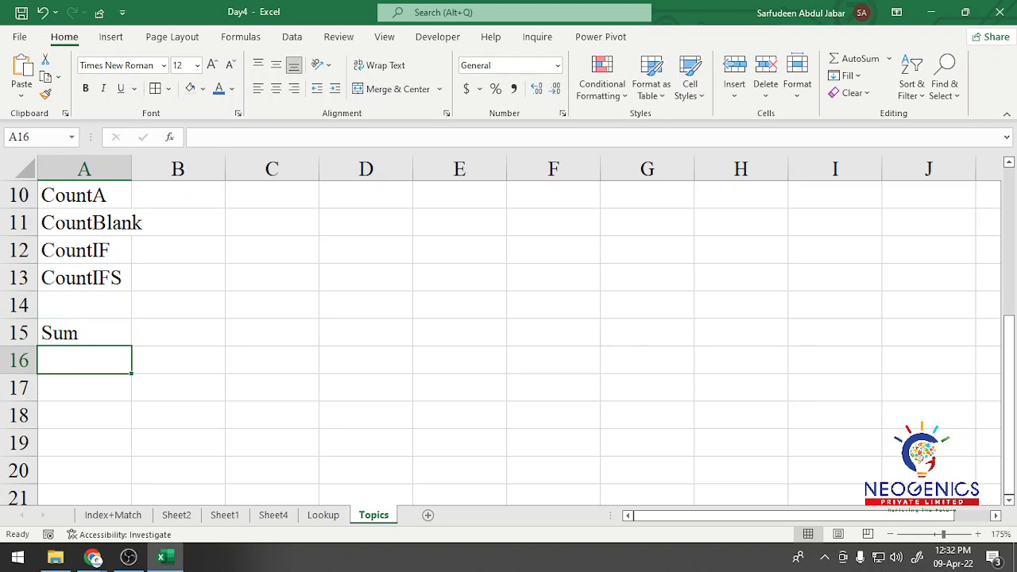
pyautogui.write('Sumif')
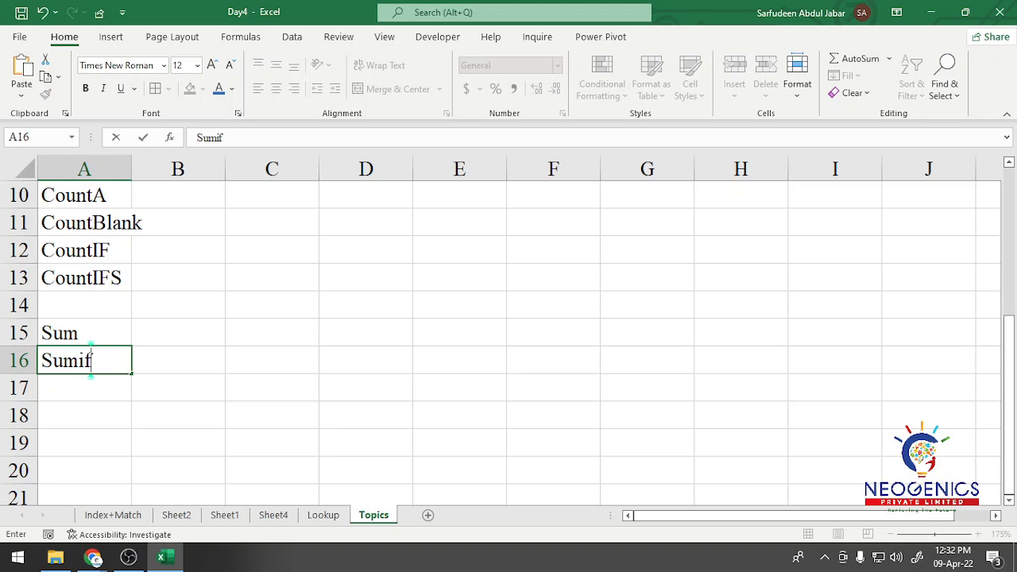
pyautogui.press('Return')
pyautogui.write('SumIFS')
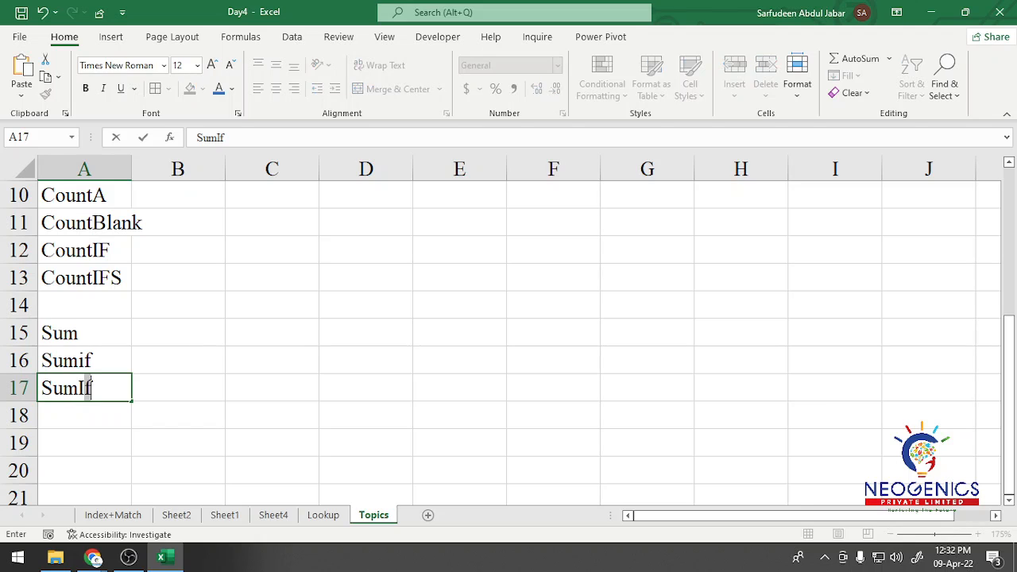
pyautogui.press('Return')
pyautogui.write('Su')
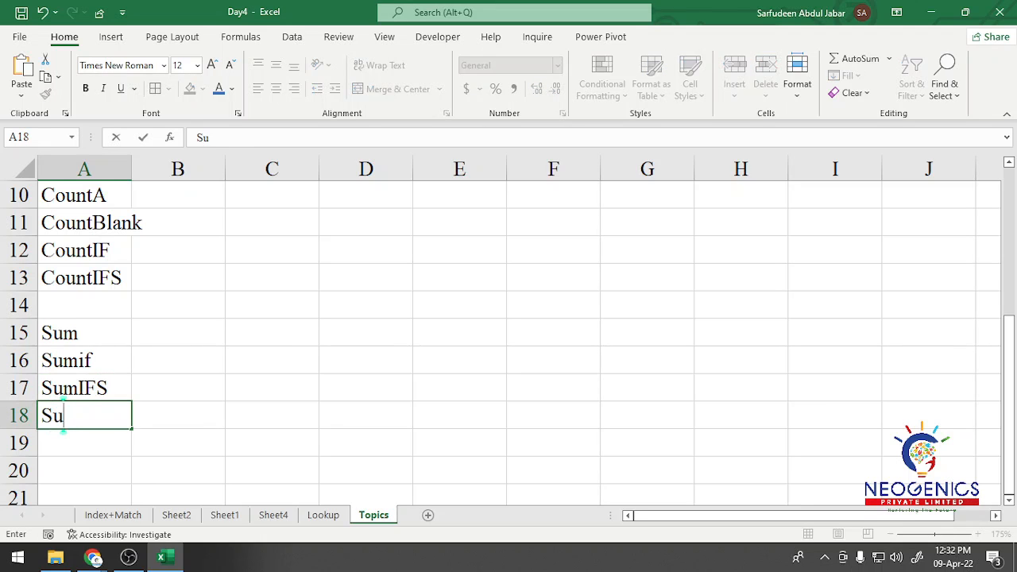
pyautogui.write('mproduct')
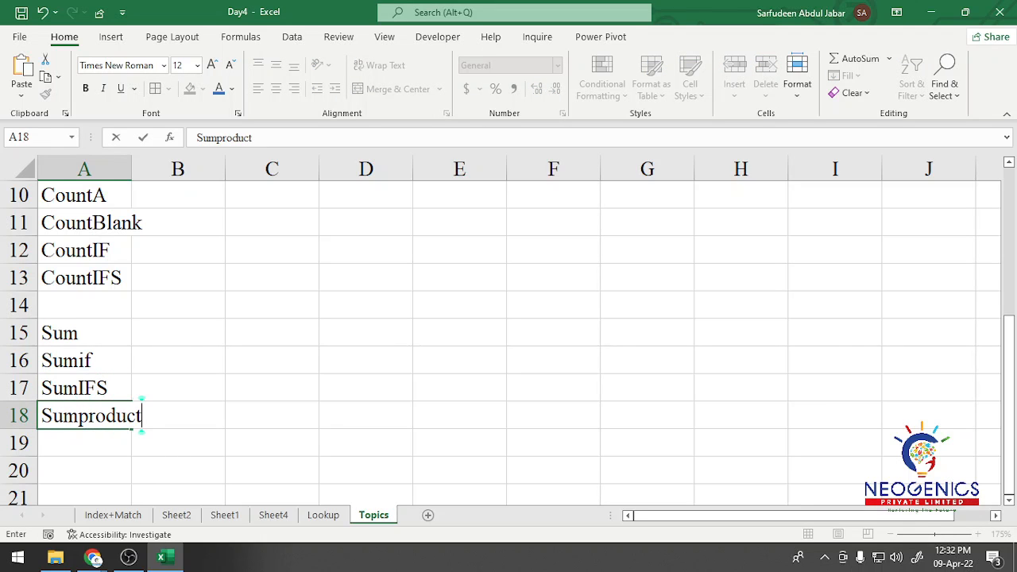
pyautogui.press('Return')
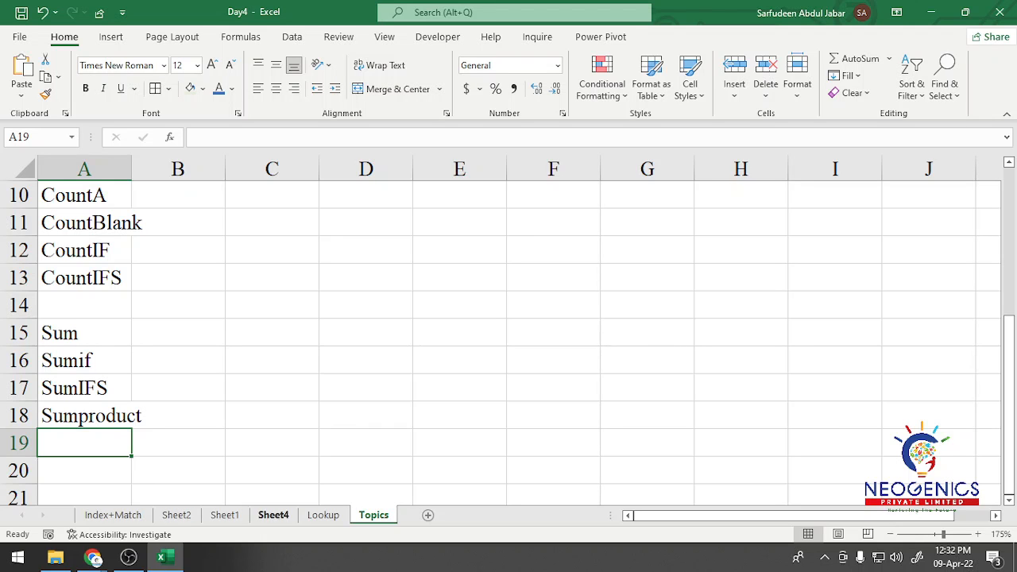
# Check the Lookup sheet and add Vlookup to the Topics list in A19.
pyautogui.click(323, 515)
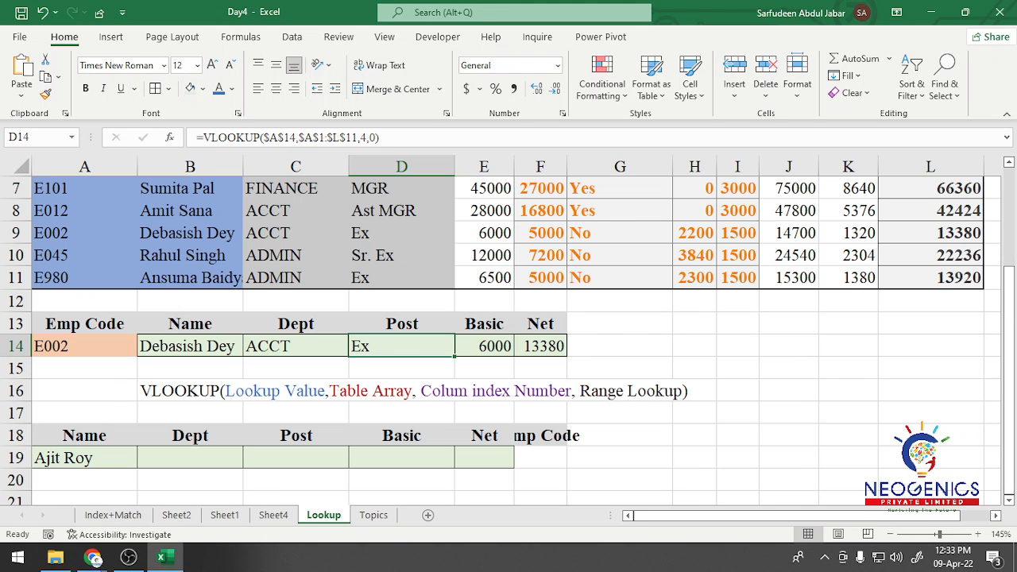
pyautogui.click(373, 514)
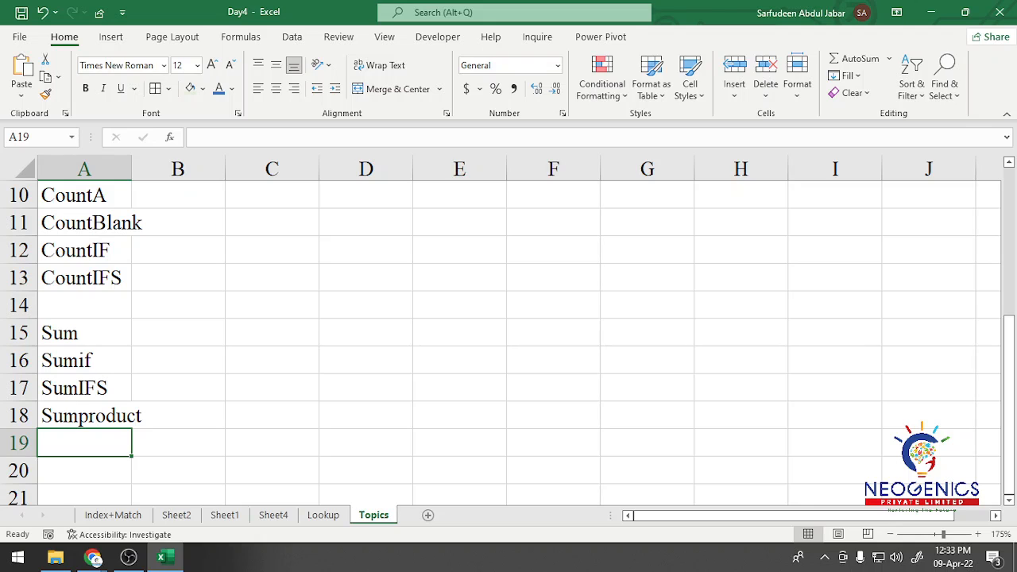
pyautogui.write('Vlookup')
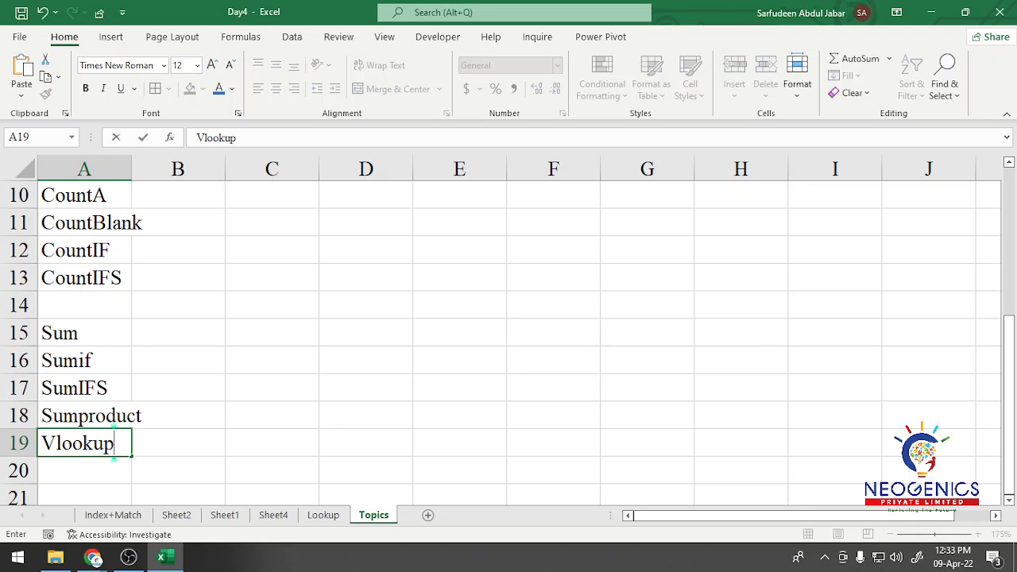
pyautogui.press('Return')
# Add Index in A20 and Match in A21 as separate entries of the Topics list.
pyautogui.write('Index ')
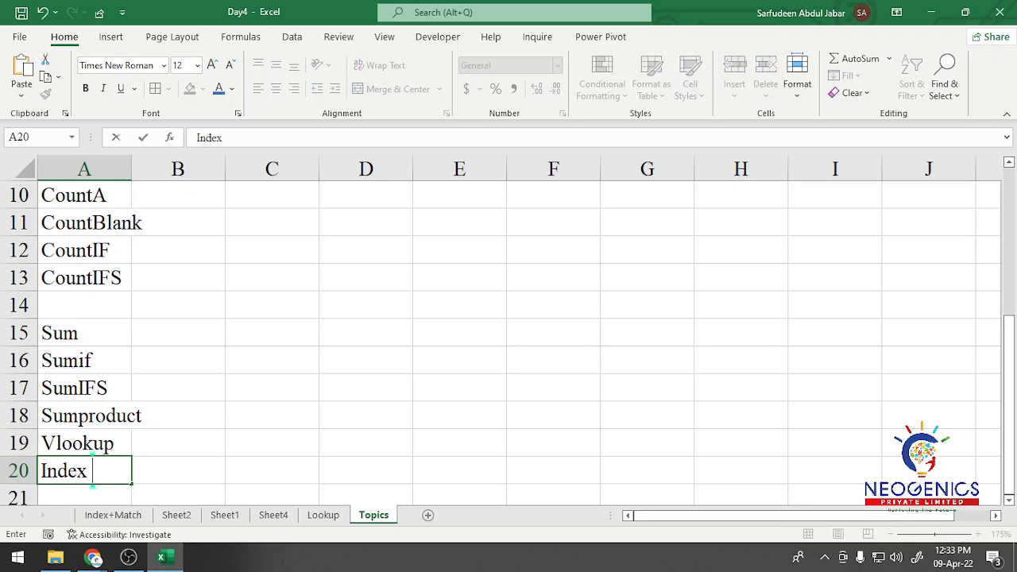
pyautogui.write('Match')
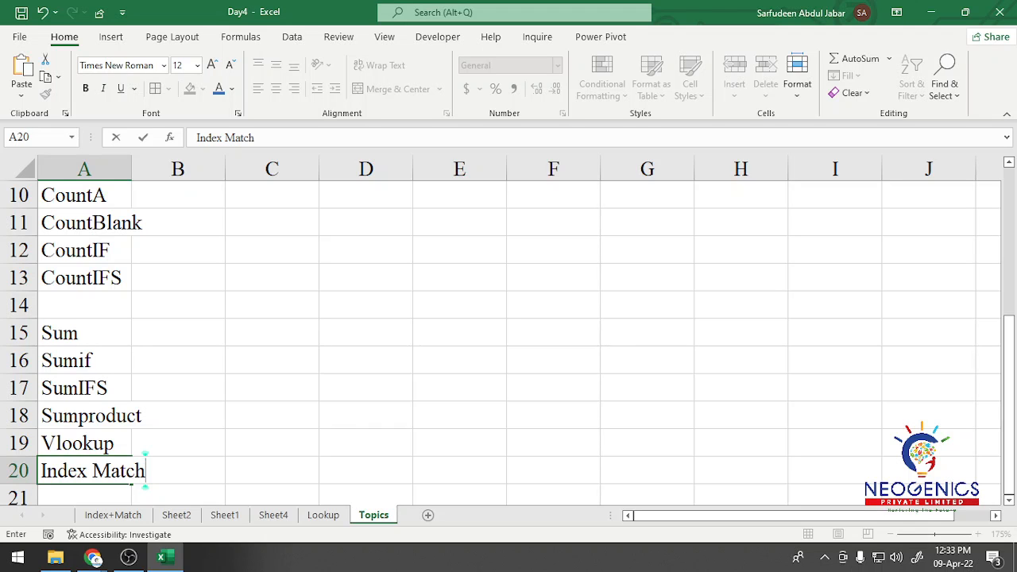
pyautogui.press('BackSpace')
pyautogui.press('BackSpace')
pyautogui.press('BackSpace')
pyautogui.press('BackSpace')
pyautogui.press('BackSpace')
pyautogui.press('BackSpace')
pyautogui.press('Return')
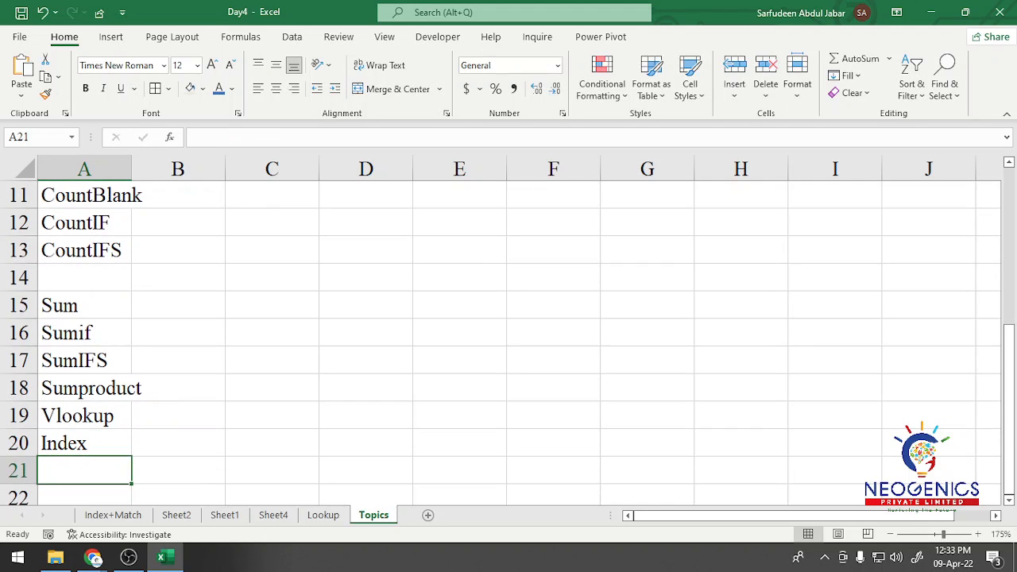
pyautogui.write('Match')
pyautogui.press('Return')
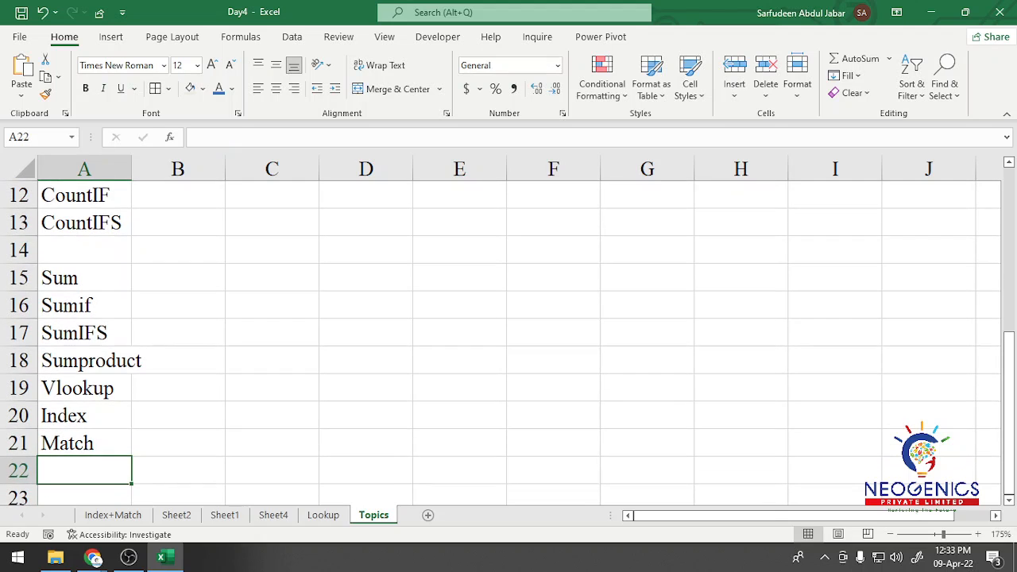
# Insert a blank row above the IF topic and enter the date 08/04/2022 in A1.
pyautogui.click(178, 361)
pyautogui.scroll(4, 178, 361)
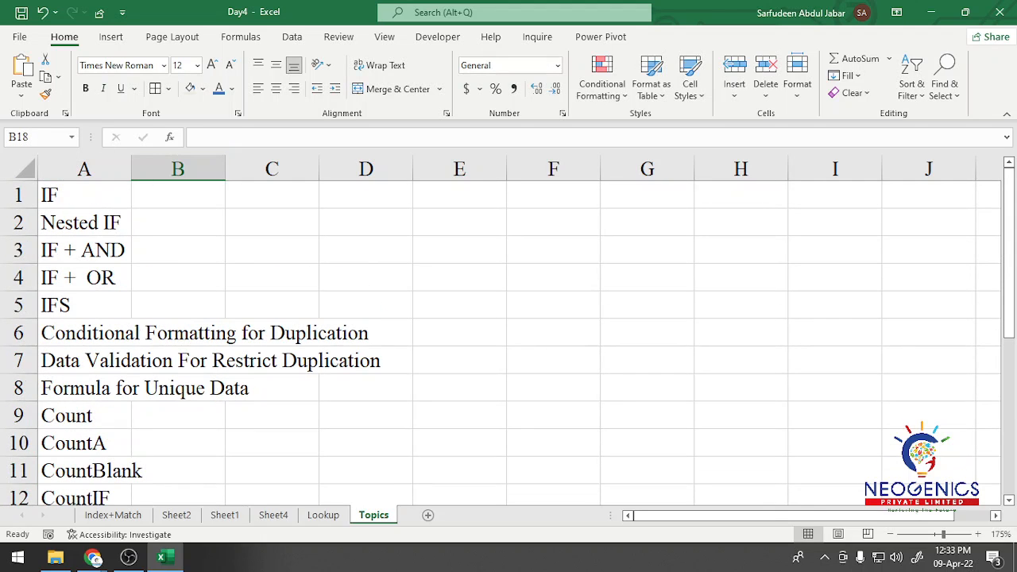
pyautogui.click(84, 196)
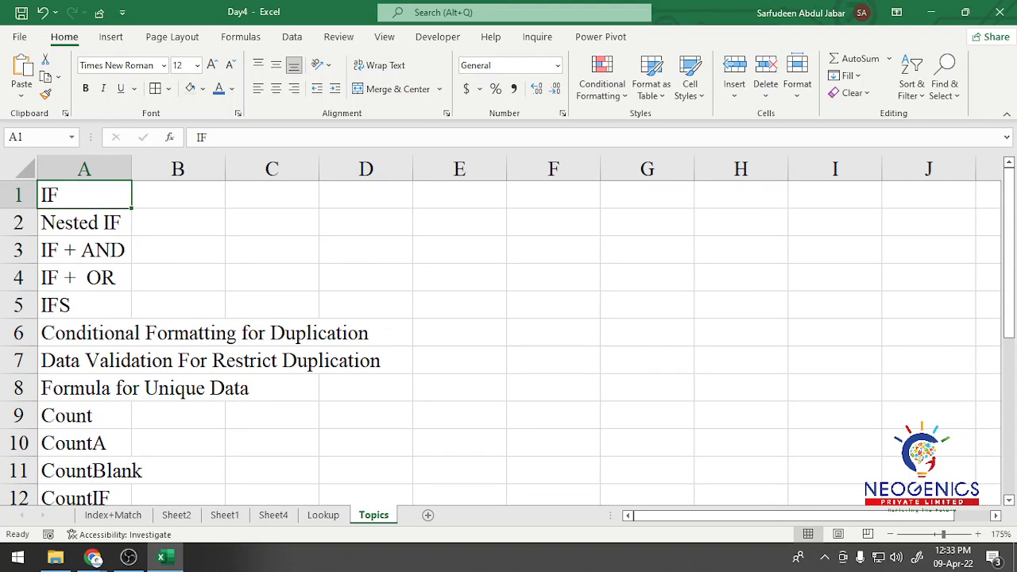
pyautogui.hotkey('ctrl', 'shift', '=')
pyautogui.press('Down')
pyautogui.press('Return')
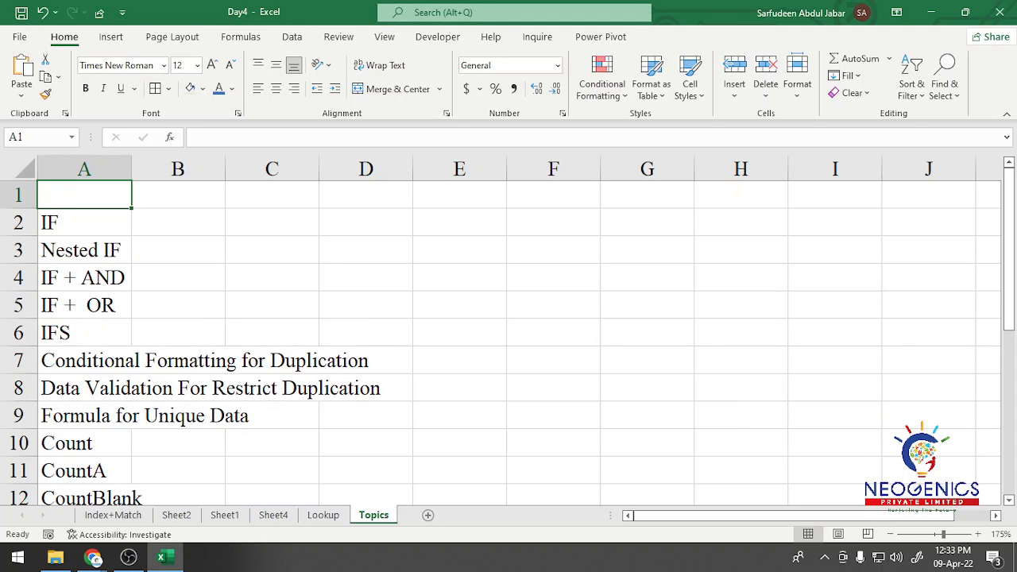
pyautogui.write('08/')
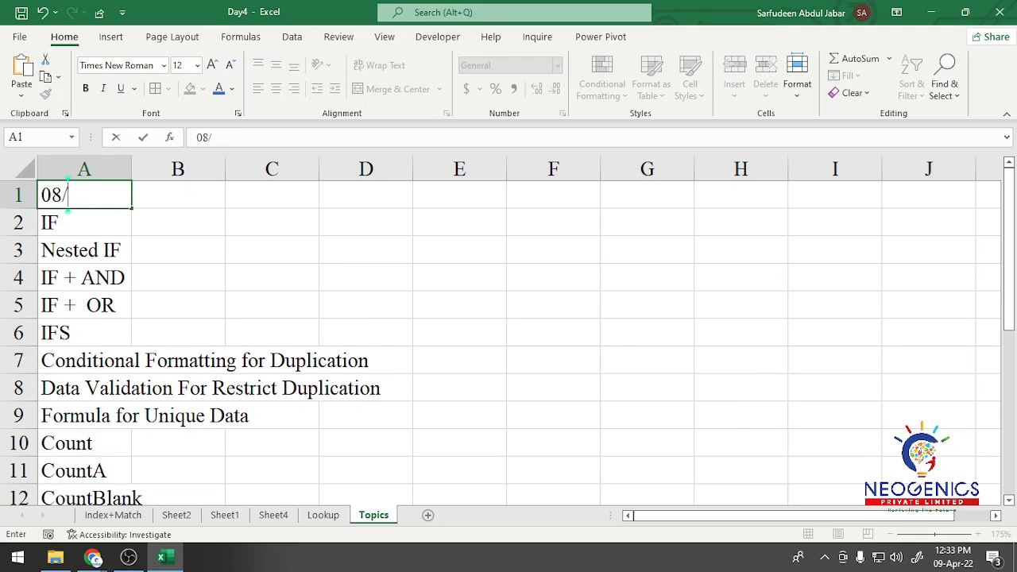
pyautogui.write('04/2022')
pyautogui.press('Return')
# Enter the date 09/04/2022 in the blank cell A15 between CountIFS and Sum.
pyautogui.scroll(-3, 509, 341)
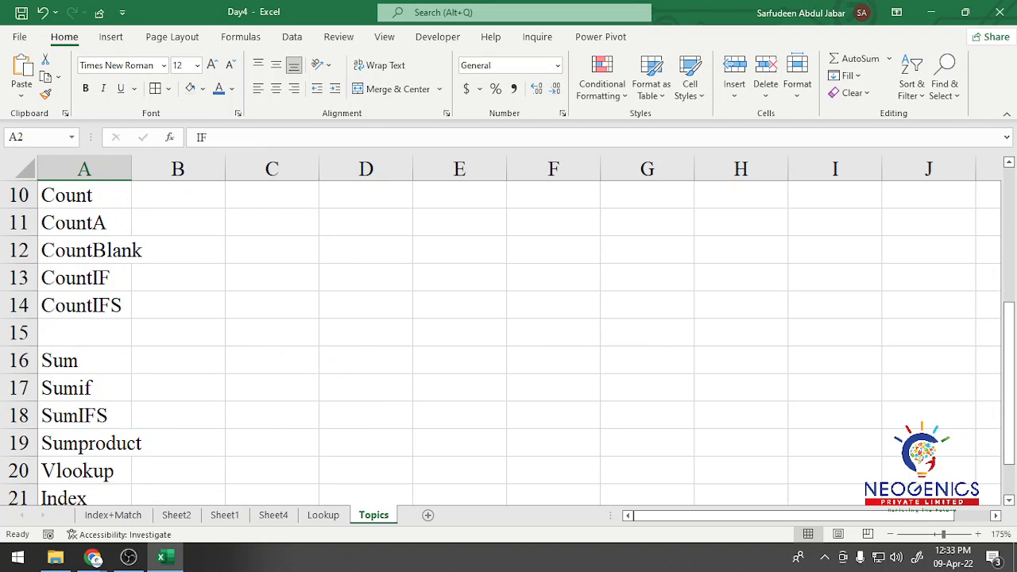
pyautogui.click(84, 333)
pyautogui.write('09/')
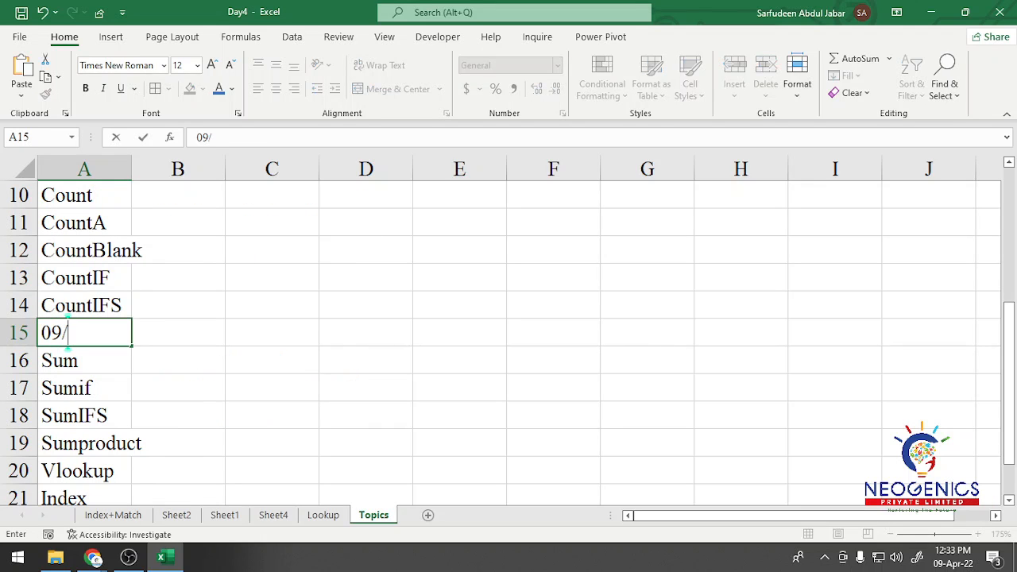
pyautogui.write('04/2022')
pyautogui.press('Return')
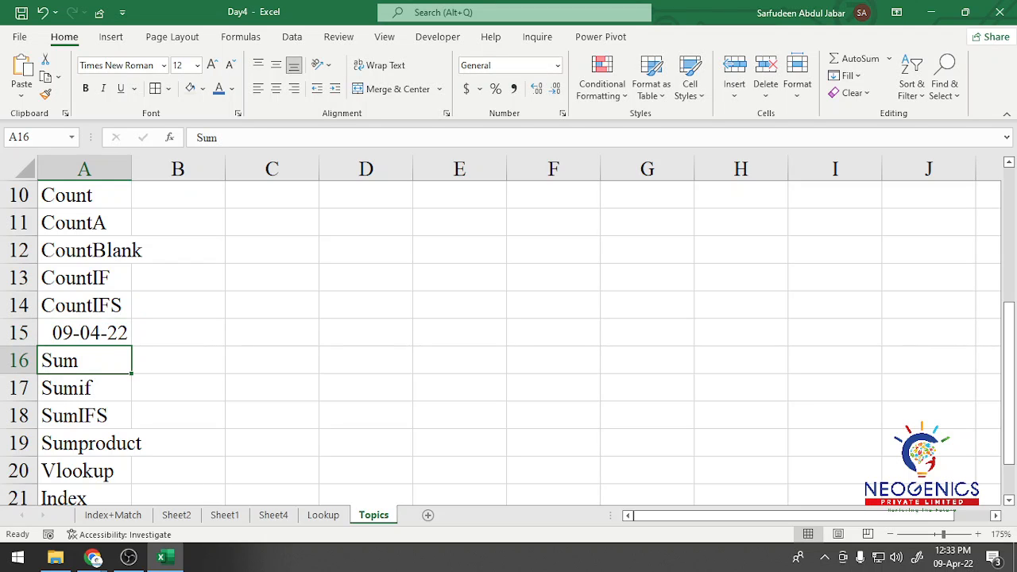
pyautogui.click(84, 332)
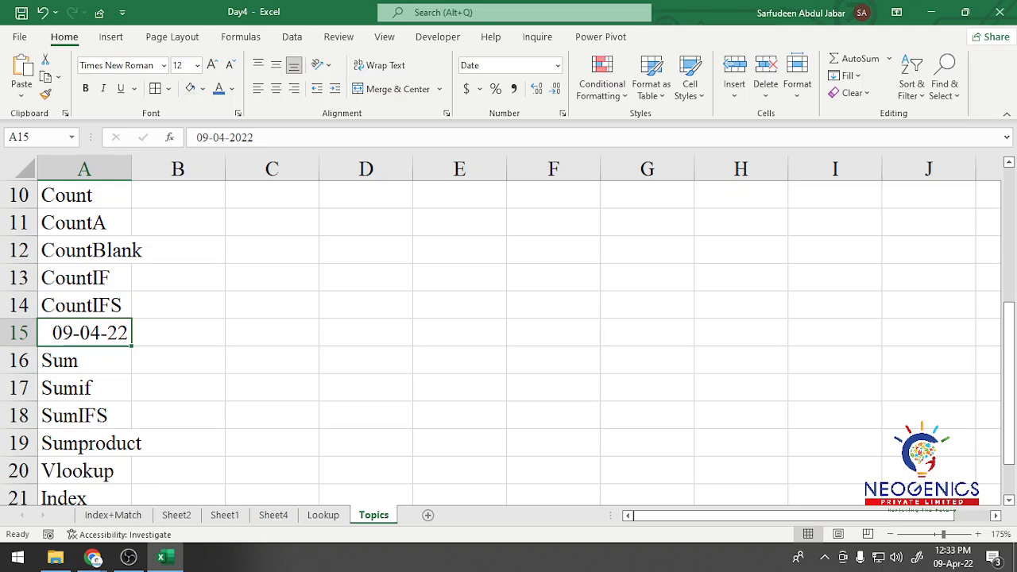
pyautogui.scroll(-1, 508, 342)
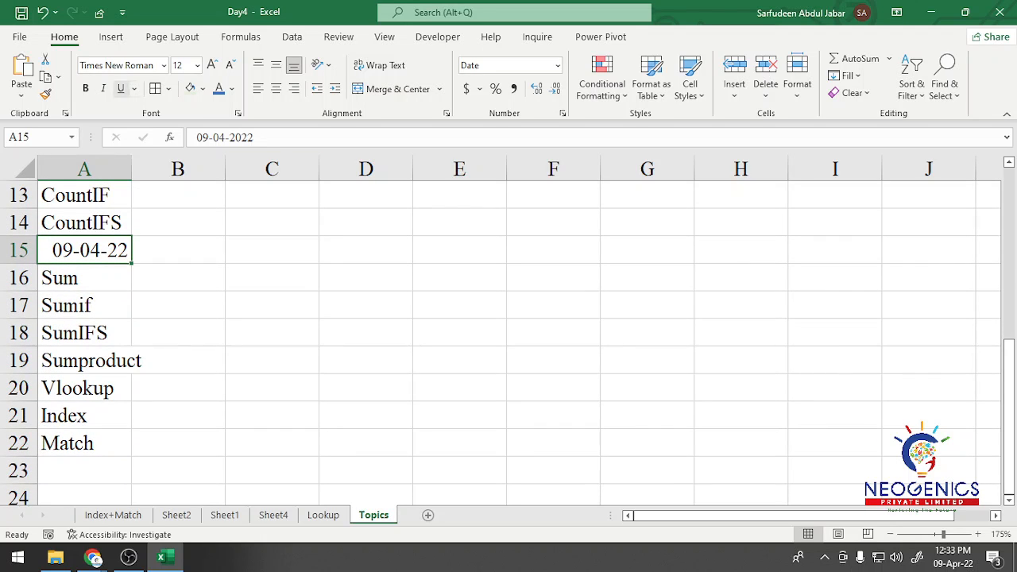
# Save a copy of the workbook as Day5 in the same folder as Day4.
pyautogui.click(20, 37)
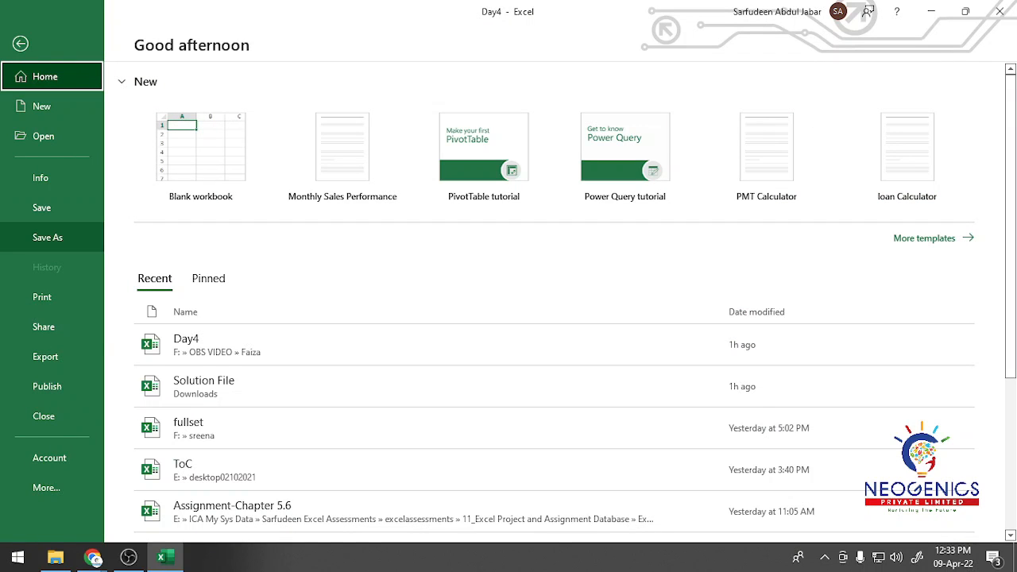
pyautogui.click(47, 237)
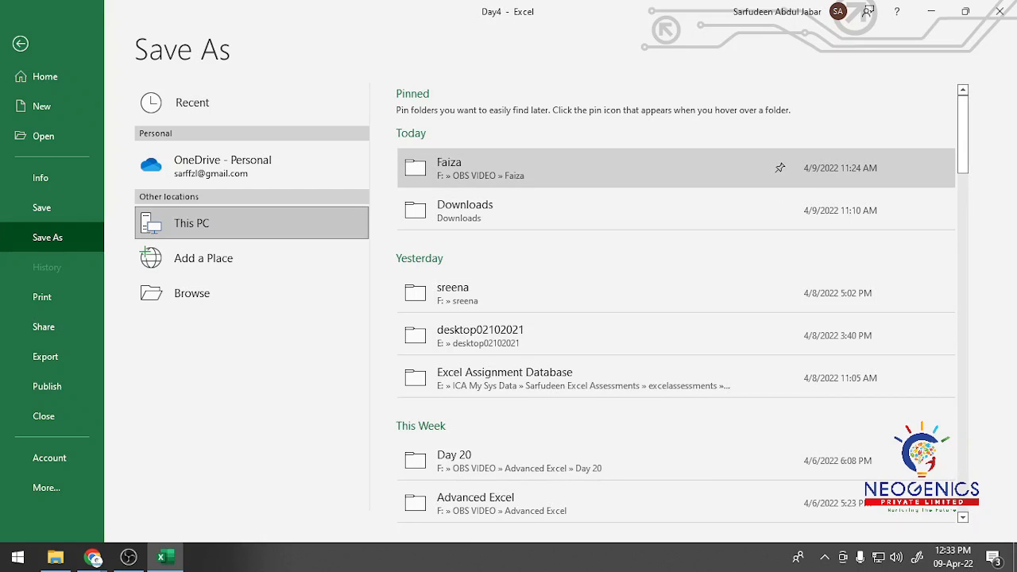
pyautogui.click(556, 168)
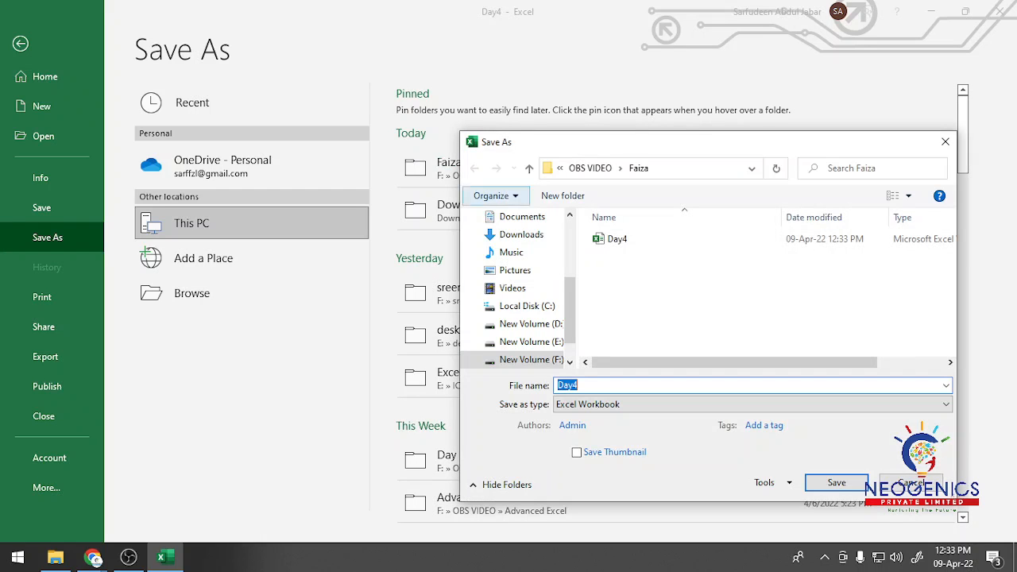
pyautogui.write('Da')
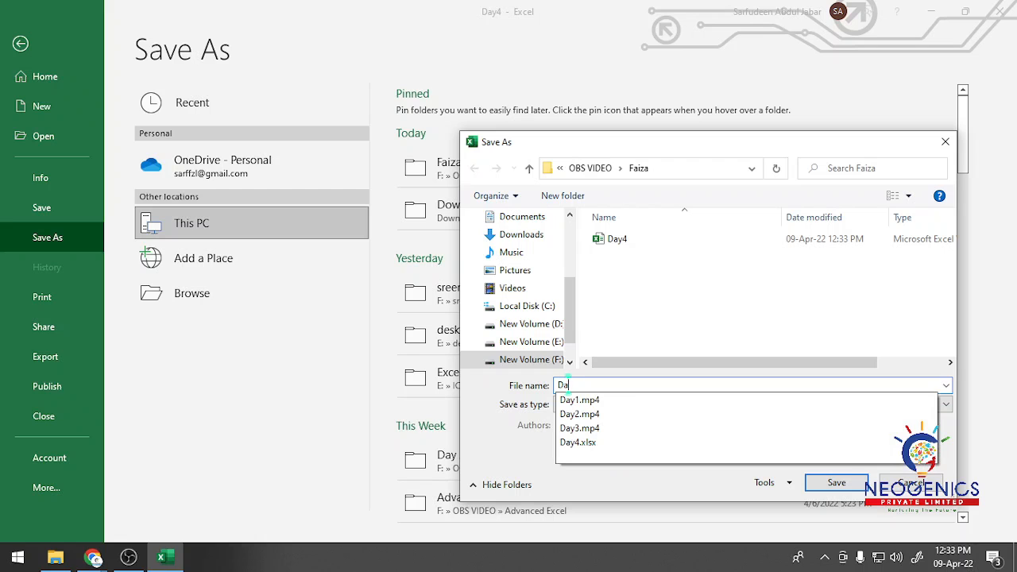
pyautogui.write('y5')
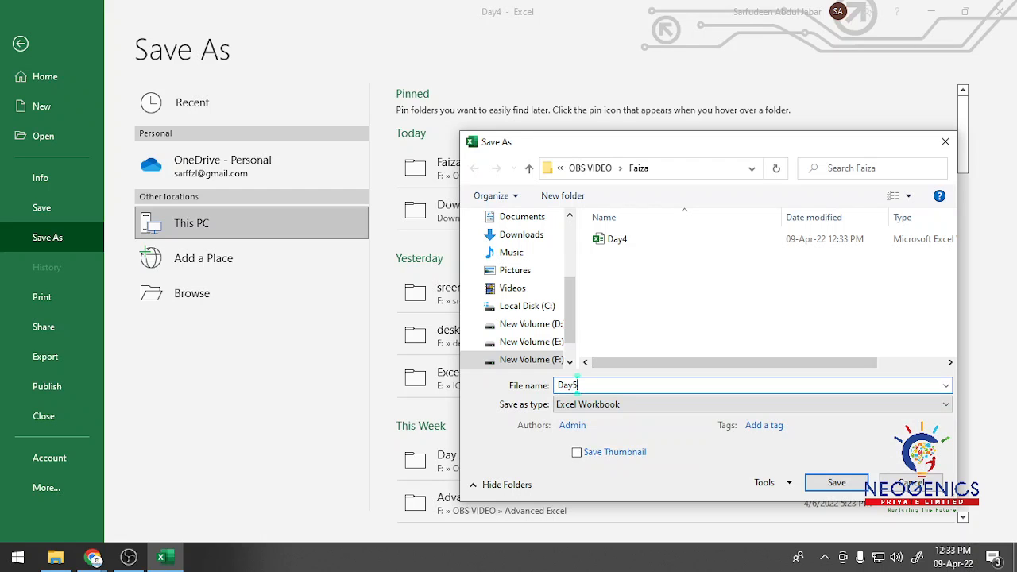
pyautogui.press('Return')
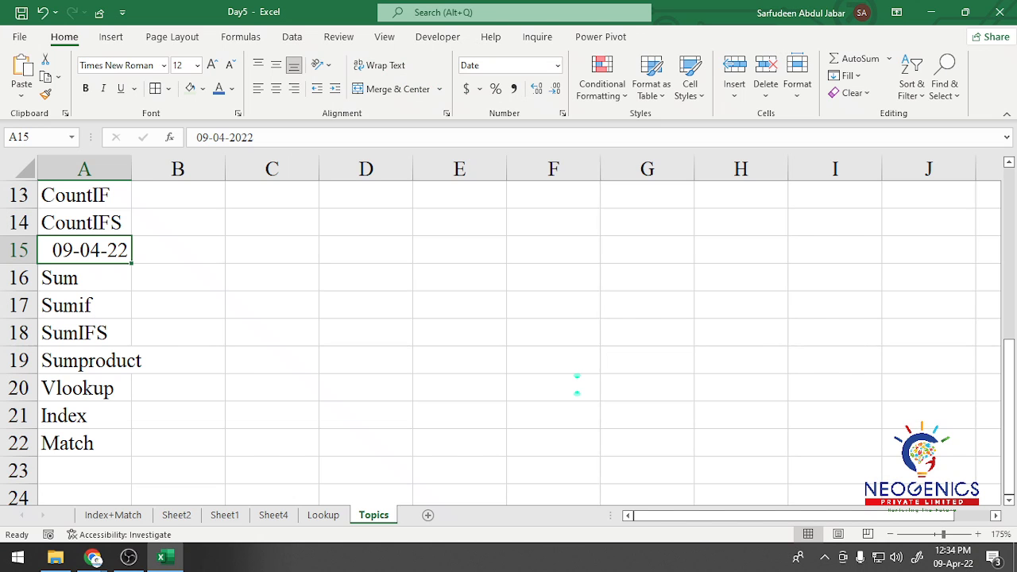
pyautogui.moveTo(128, 557)
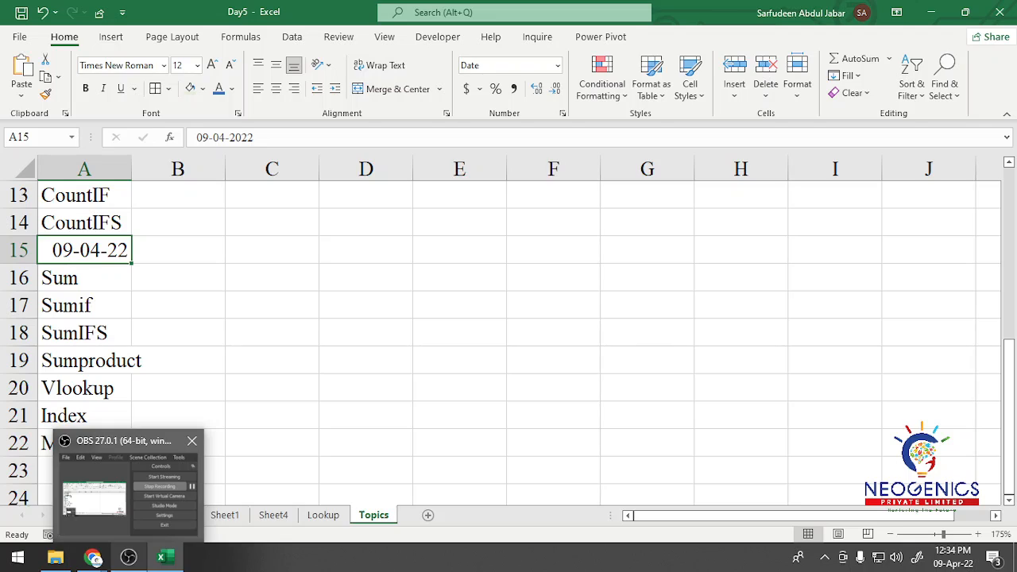